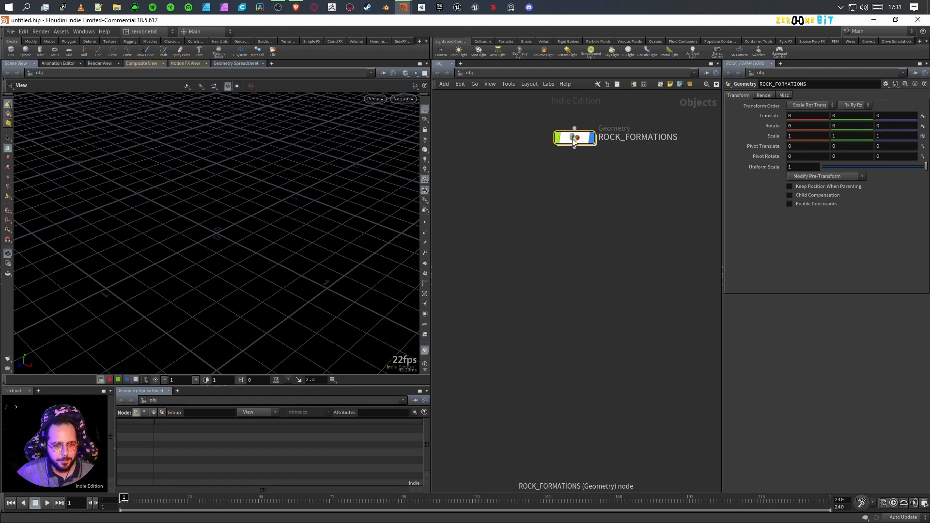
# - Add a Box node inside the ROCK_FORMATIONS geometry network and place it near the top of the graph
pyautogui.doubleClick(574, 139)
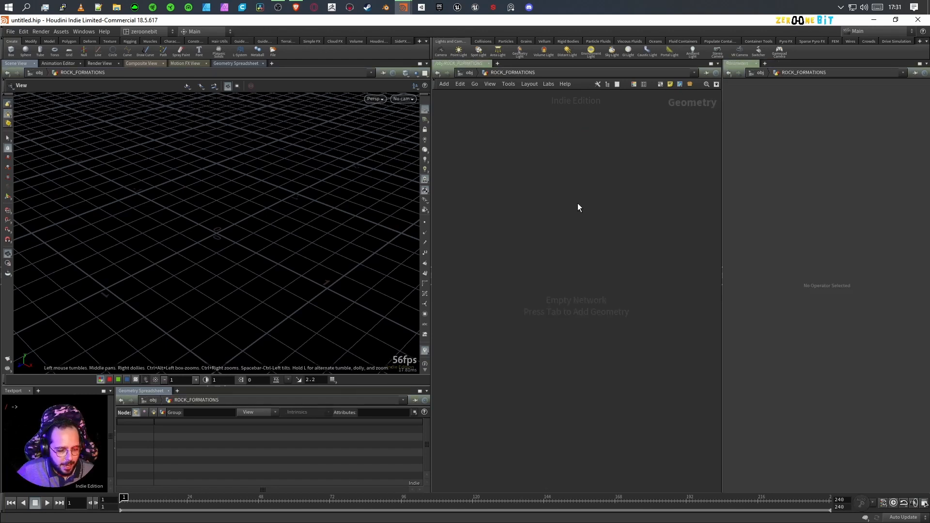
pyautogui.press('Tab')
pyautogui.write('box')
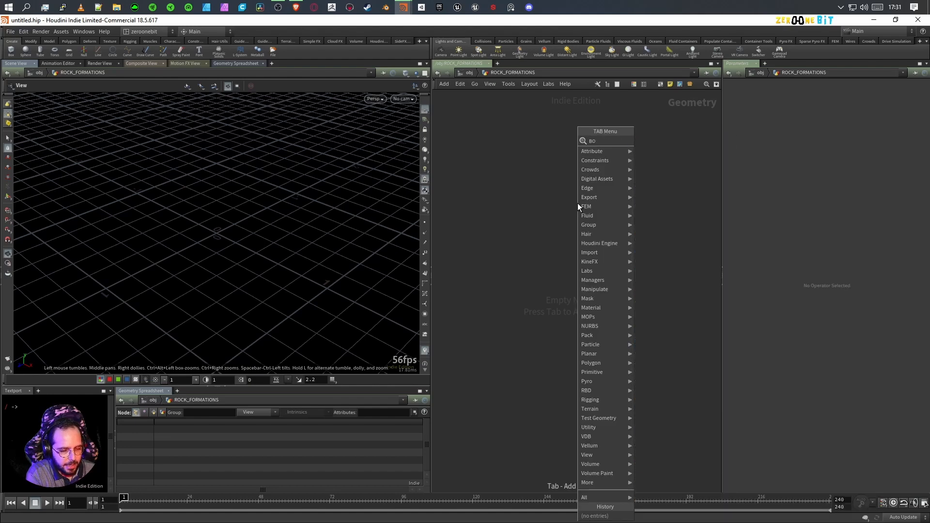
pyautogui.press('Return')
pyautogui.click(578, 204)
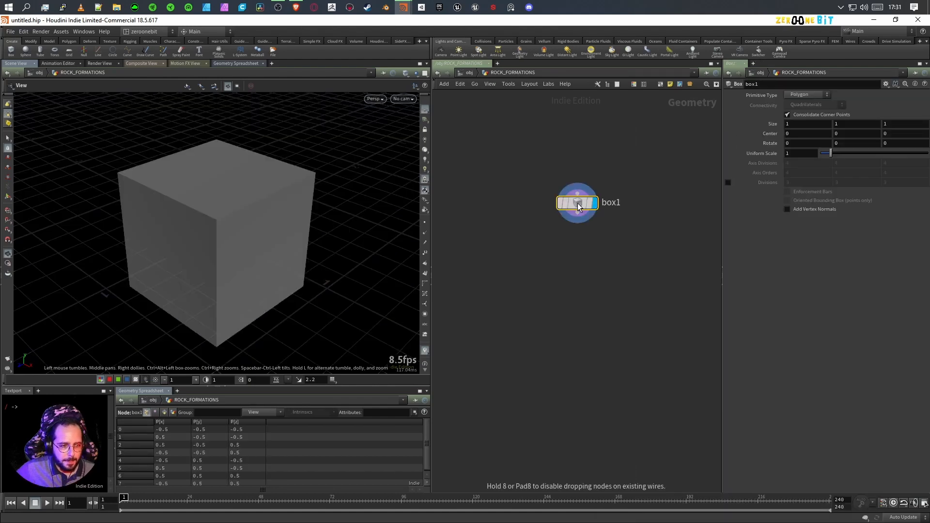
pyautogui.moveTo(578, 202); pyautogui.dragTo(575, 137)
# - Add a Scatter node below box1 and connect the box's output to its input
pyautogui.press('Tab')
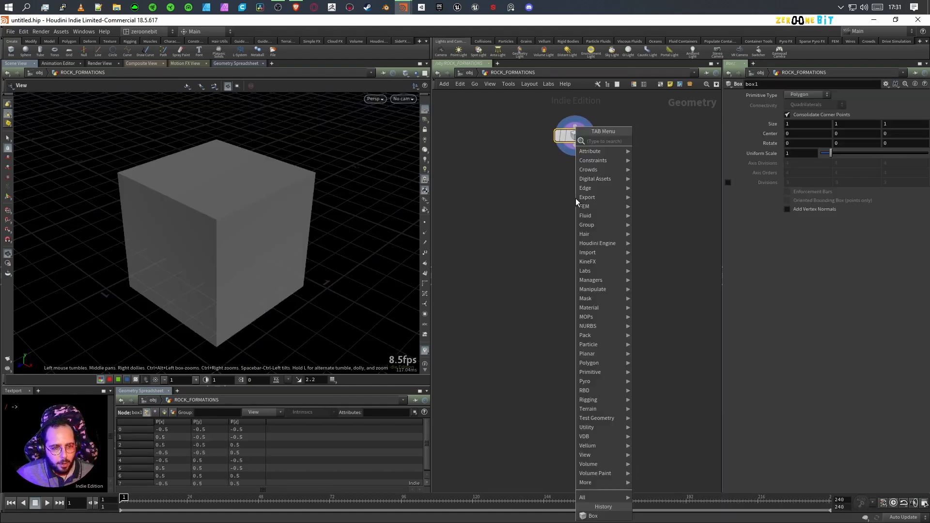
pyautogui.write('SCA')
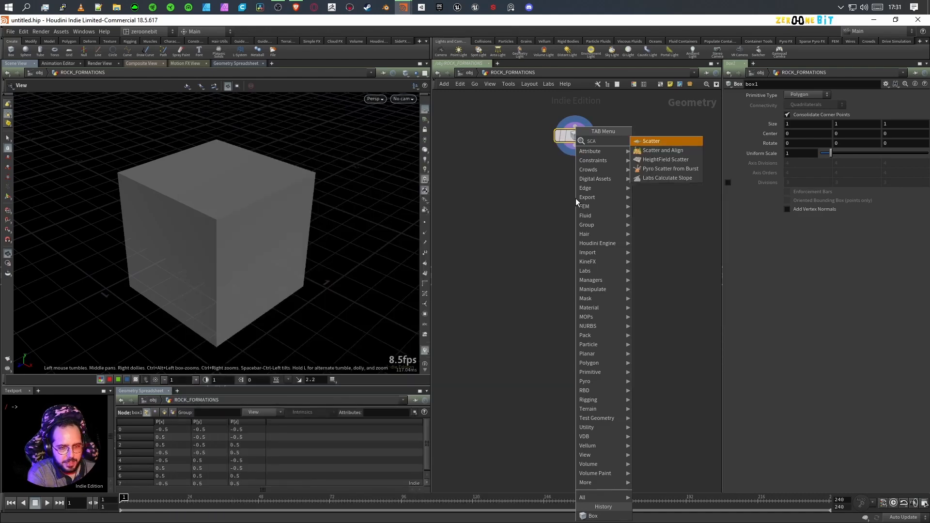
pyautogui.press('Return')
pyautogui.click(576, 199)
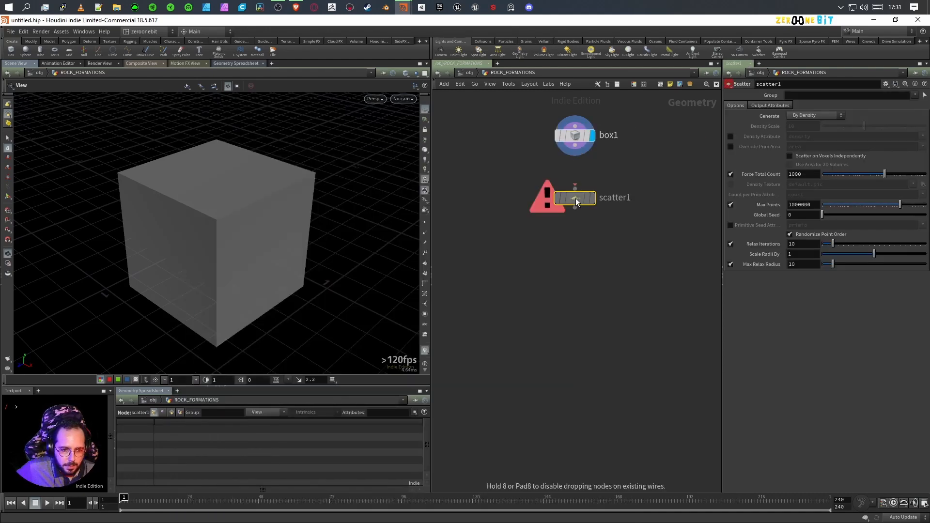
pyautogui.click(575, 145)
pyautogui.click(575, 188)
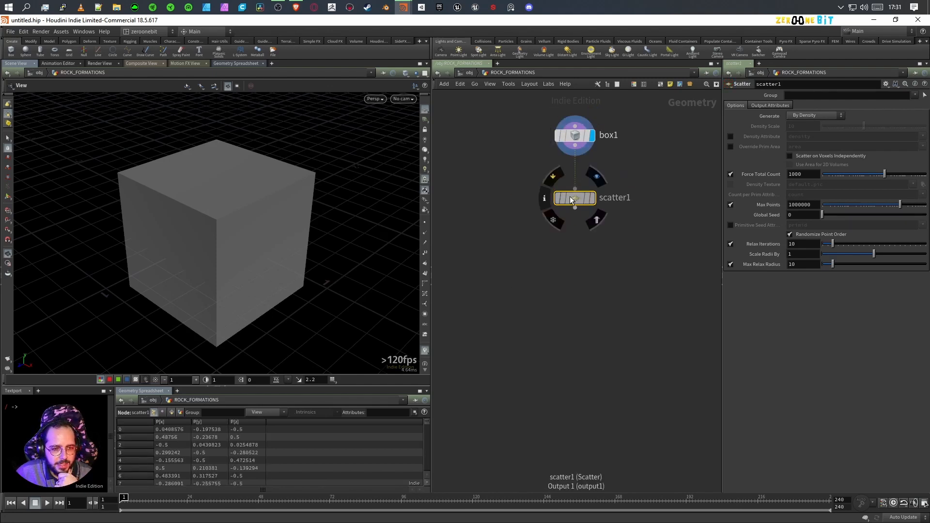
# - Display the Scatter node's output and examine how the points are distributed over the box
pyautogui.moveTo(577, 138)
pyautogui.moveTo(245, 305); pyautogui.dragTo(254, 276)
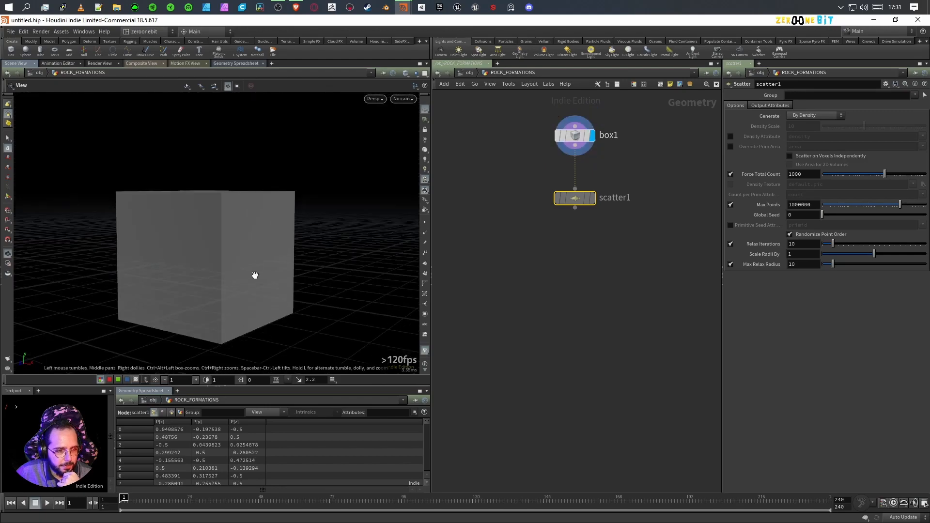
pyautogui.click(591, 200)
pyautogui.moveTo(257, 243); pyautogui.dragTo(248, 266)
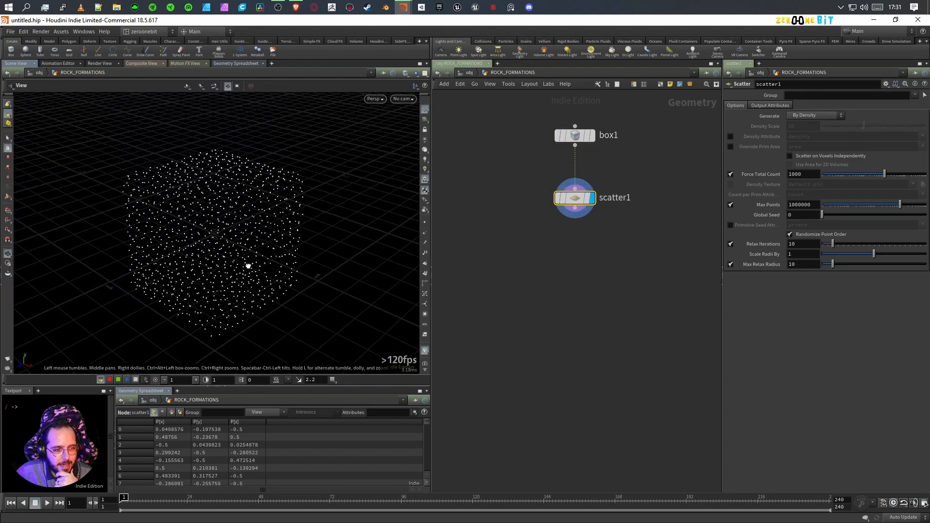
pyautogui.moveTo(287, 238)
pyautogui.mouseDown()
pyautogui.moveTo(293, 249)
pyautogui.moveTo(303, 237)
pyautogui.mouseUp()
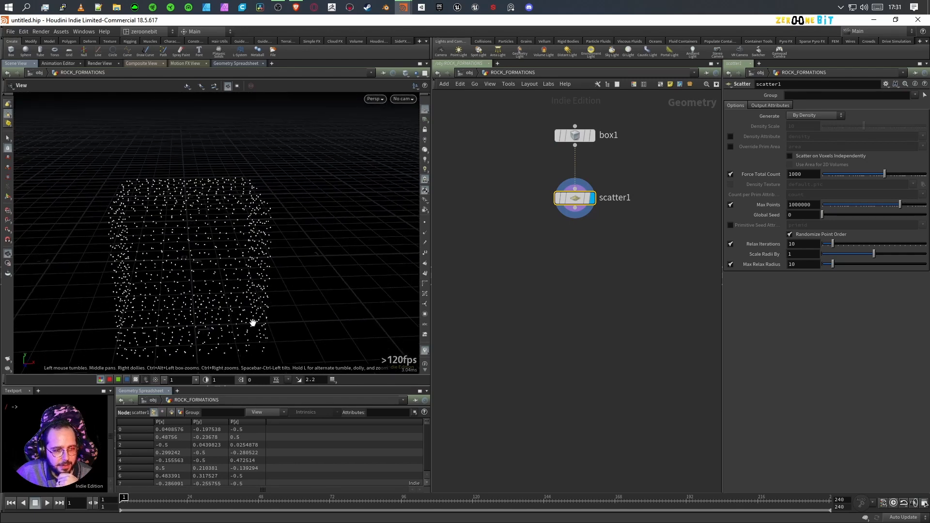
pyautogui.moveTo(226, 326); pyautogui.dragTo(194, 316)
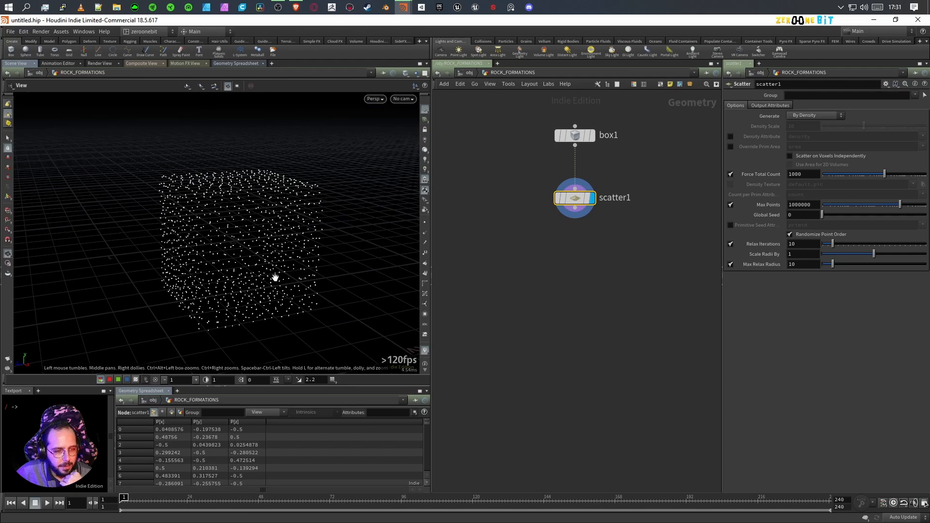
pyautogui.moveTo(272, 281); pyautogui.dragTo(296, 272)
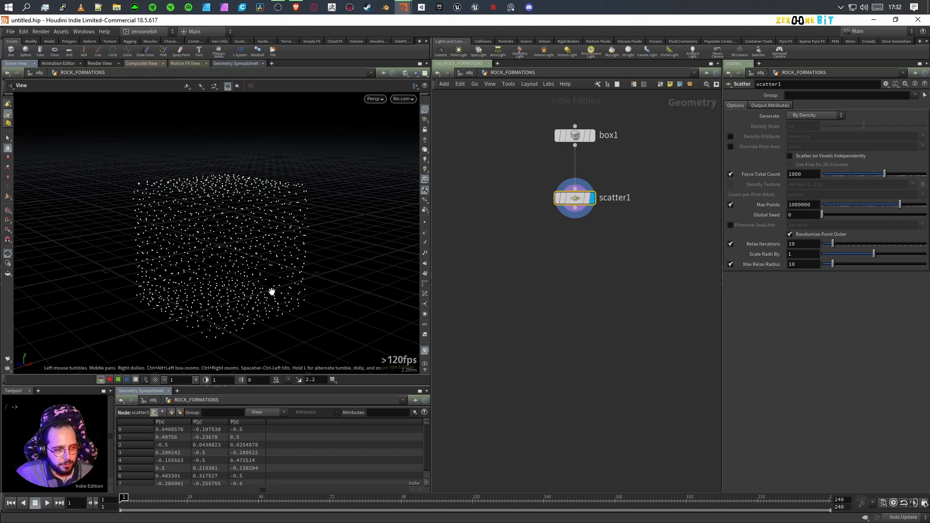
pyautogui.moveTo(325, 282); pyautogui.dragTo(266, 286)
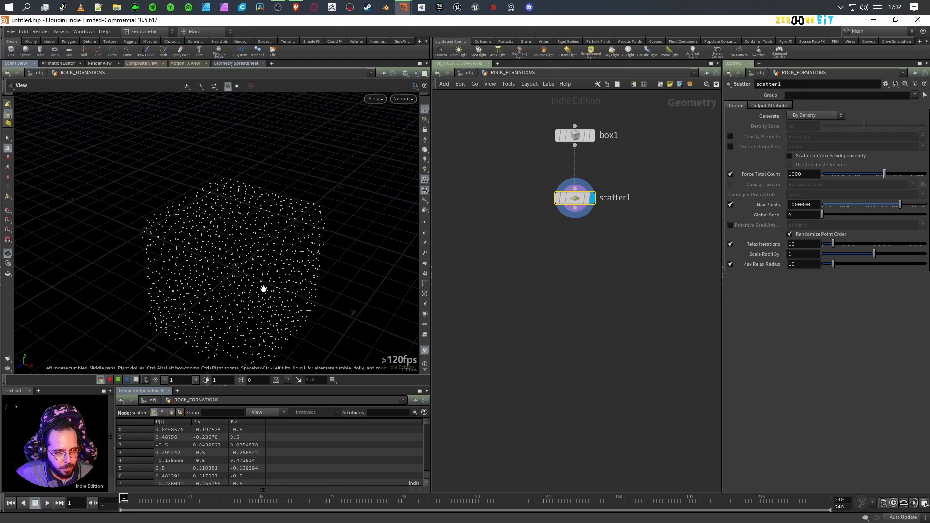
pyautogui.moveTo(313, 304); pyautogui.dragTo(245, 224)
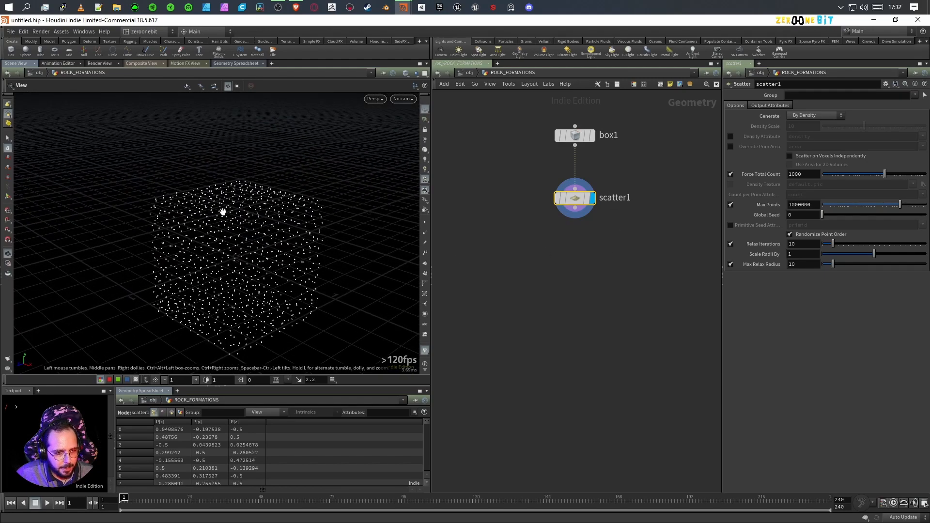
# - Show box1 as a template wireframe around the scattered points
pyautogui.click(601, 157)
pyautogui.moveTo(318, 308); pyautogui.dragTo(284, 262)
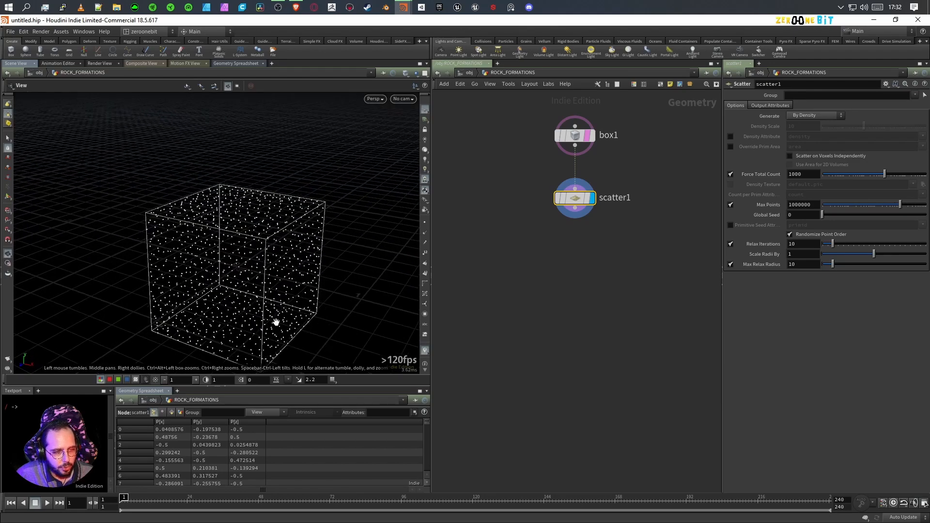
pyautogui.moveTo(293, 315); pyautogui.dragTo(320, 272)
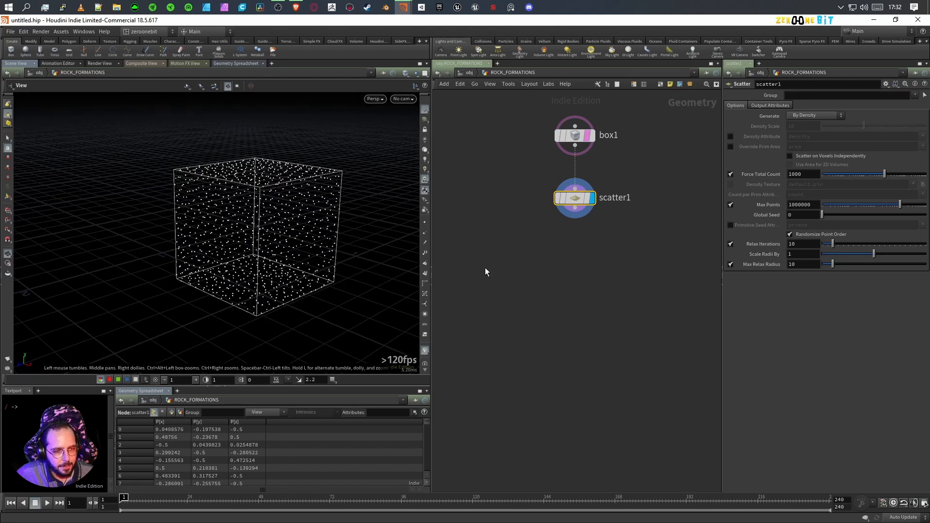
# - Insert an IsoOffset node between box1 and scatter1 and line it up above the Scatter node
pyautogui.moveTo(584, 201)
pyautogui.moveTo(577, 203); pyautogui.dragTo(633, 256)
pyautogui.press('Tab')
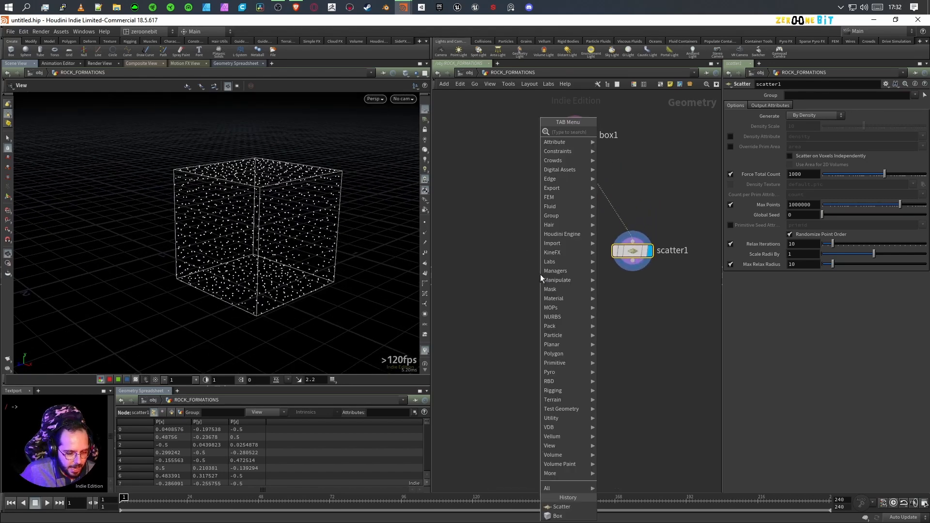
pyautogui.write('iso')
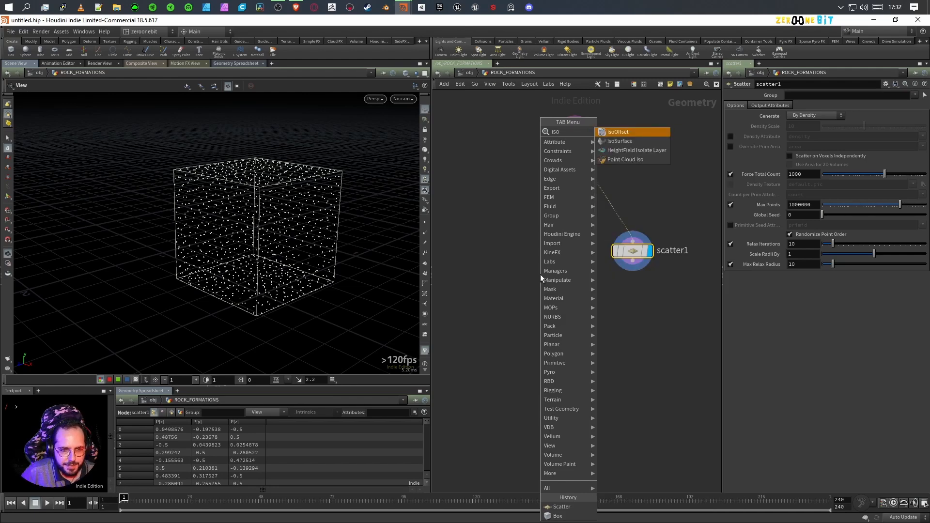
pyautogui.click(626, 132)
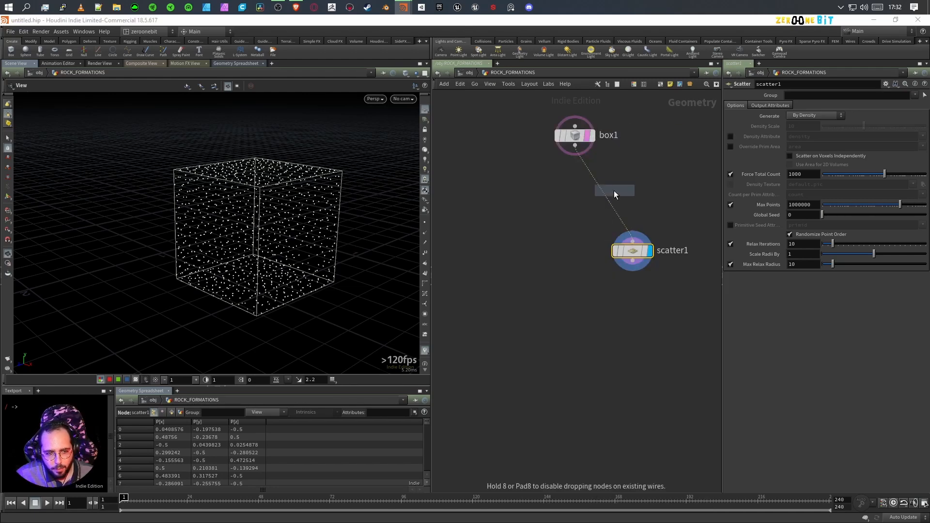
pyautogui.click(598, 186)
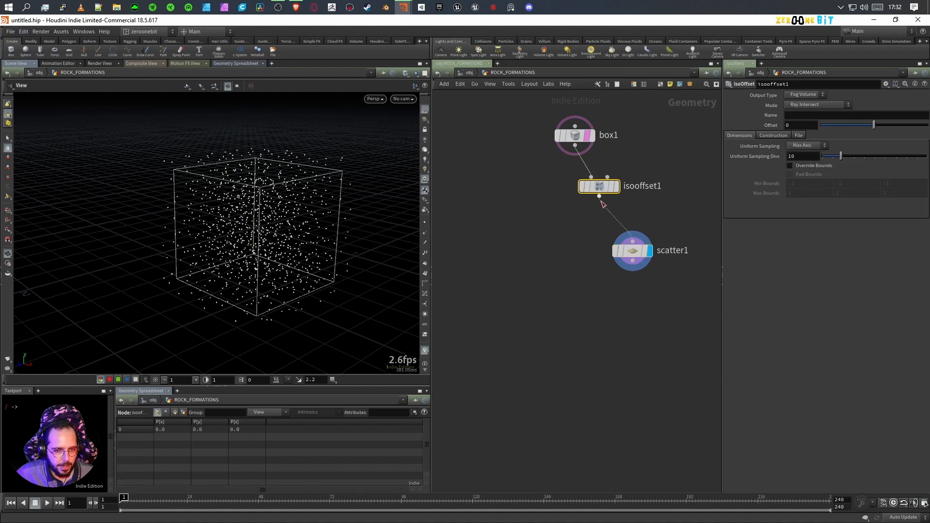
pyautogui.moveTo(615, 177); pyautogui.dragTo(638, 173)
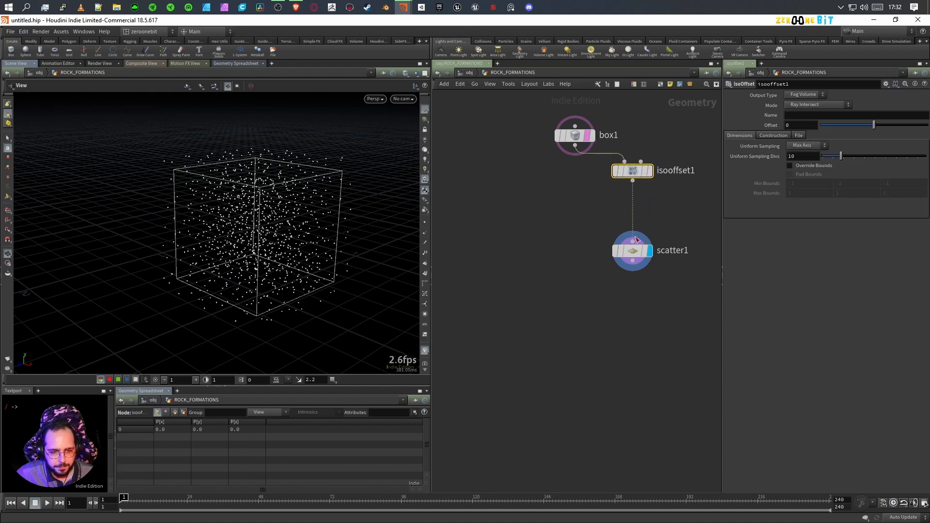
pyautogui.moveTo(635, 248); pyautogui.dragTo(633, 217)
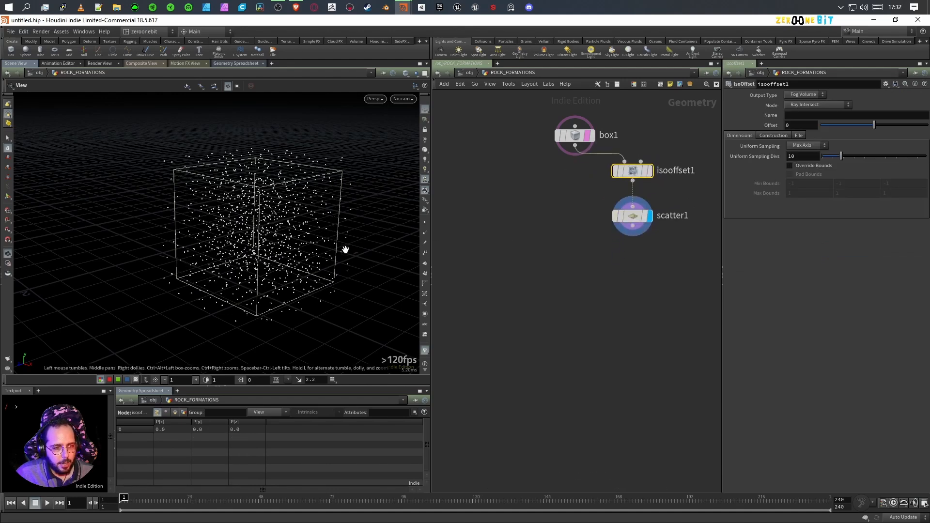
# - Examine the points scattered through the box volume and display the IsoOffset node's fog volume
pyautogui.moveTo(320, 271); pyautogui.dragTo(278, 293)
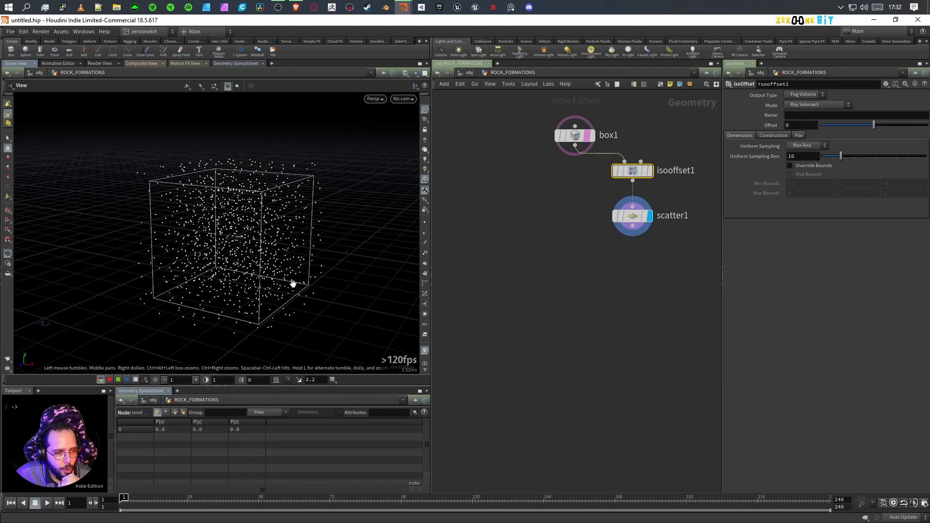
pyautogui.moveTo(283, 241); pyautogui.dragTo(216, 172)
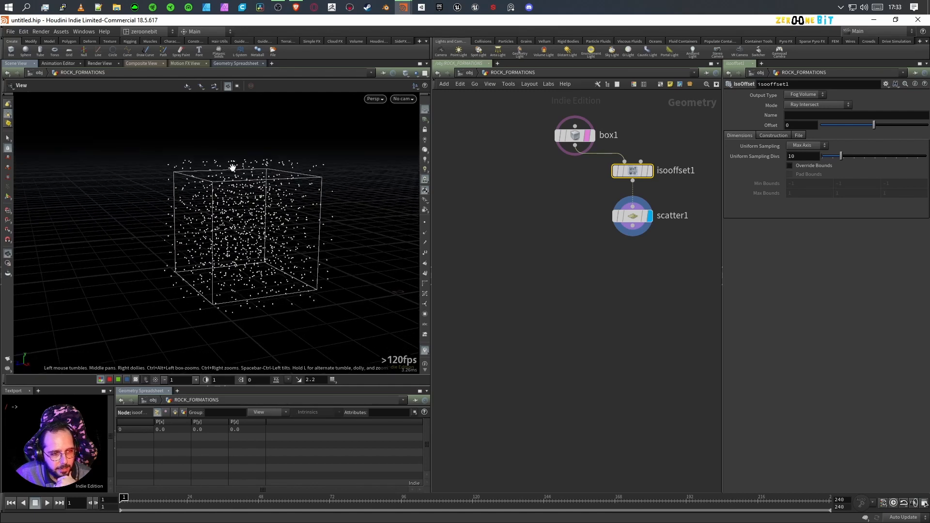
pyautogui.moveTo(235, 271); pyautogui.dragTo(246, 268)
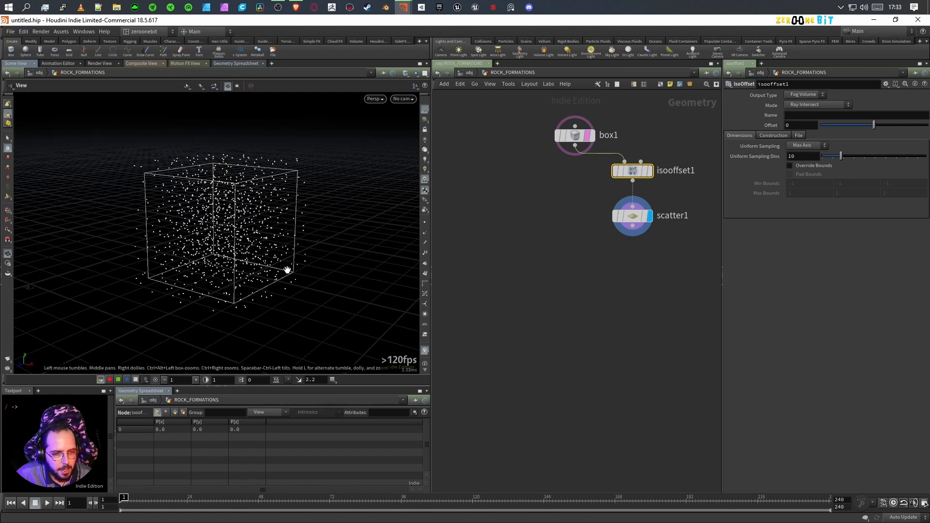
pyautogui.moveTo(655, 181)
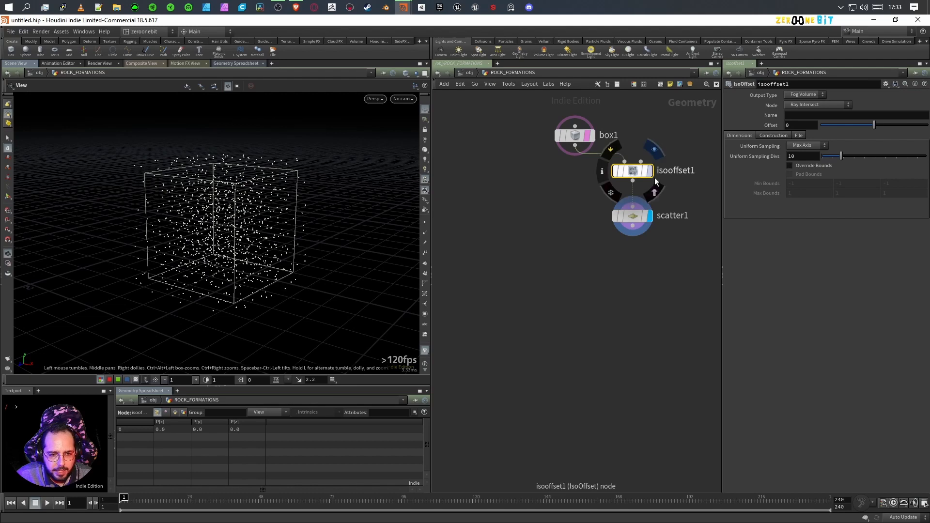
pyautogui.click(651, 173)
pyautogui.moveTo(328, 262)
pyautogui.mouseDown()
pyautogui.moveTo(275, 293)
pyautogui.moveTo(280, 276)
pyautogui.moveTo(324, 261)
pyautogui.mouseUp()
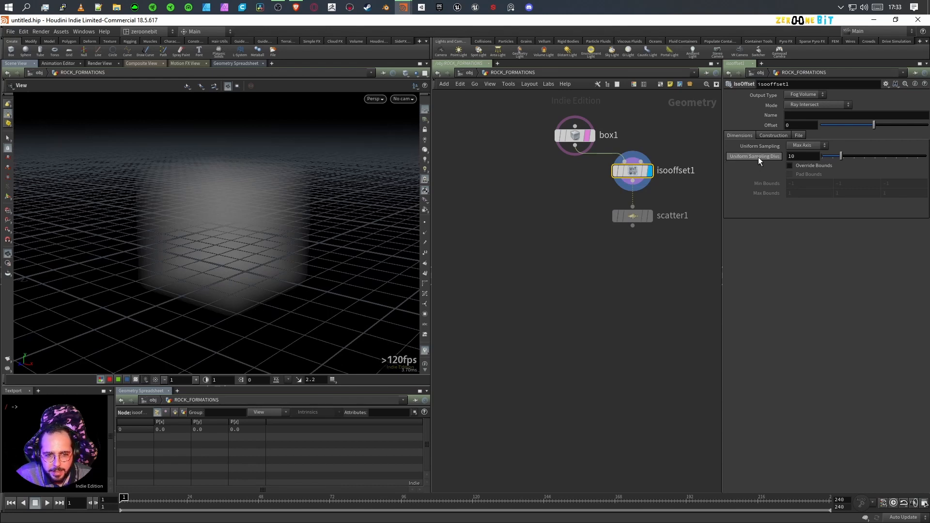
# - Set the IsoOffset's Uniform Sampling Divs to 14 and compare the resulting fog volume with the scattered points
pyautogui.moveTo(842, 158)
pyautogui.mouseDown()
pyautogui.moveTo(859, 158)
pyautogui.moveTo(851, 158)
pyautogui.mouseUp()
pyautogui.moveTo(332, 230); pyautogui.dragTo(208, 224)
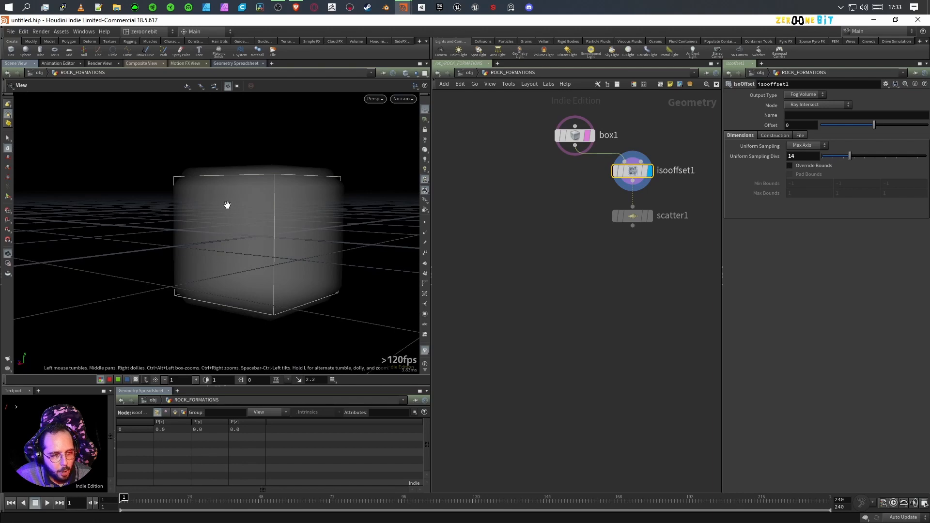
pyautogui.moveTo(255, 232); pyautogui.dragTo(208, 223)
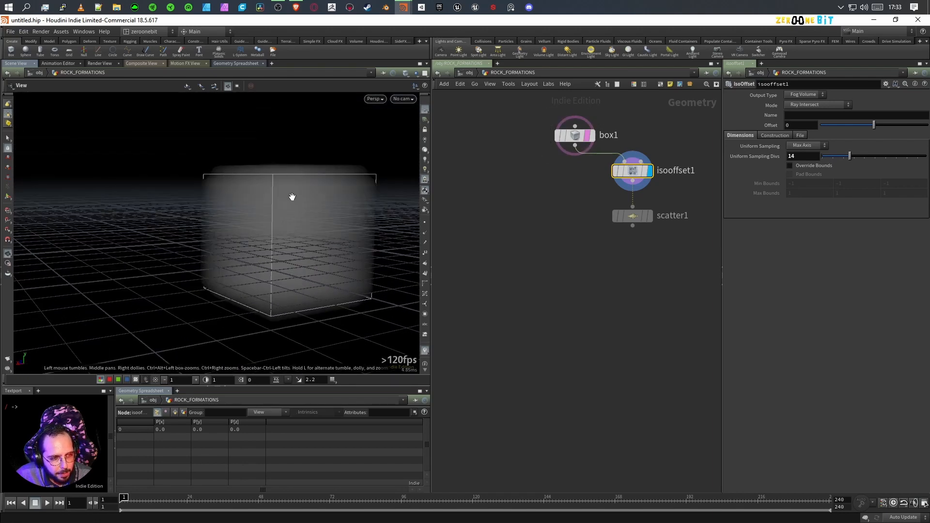
pyautogui.click(648, 219)
pyautogui.moveTo(187, 253); pyautogui.dragTo(160, 221)
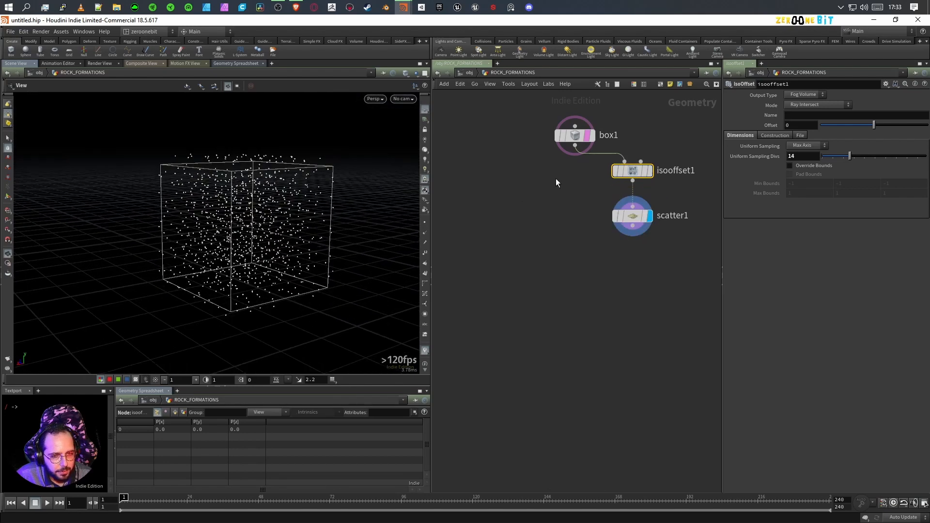
# - Display the IsoOffset volume and set its Uniform Sampling Divs to 50
pyautogui.click(649, 171)
pyautogui.moveTo(851, 156); pyautogui.dragTo(925, 156)
pyautogui.moveTo(249, 206); pyautogui.dragTo(268, 173)
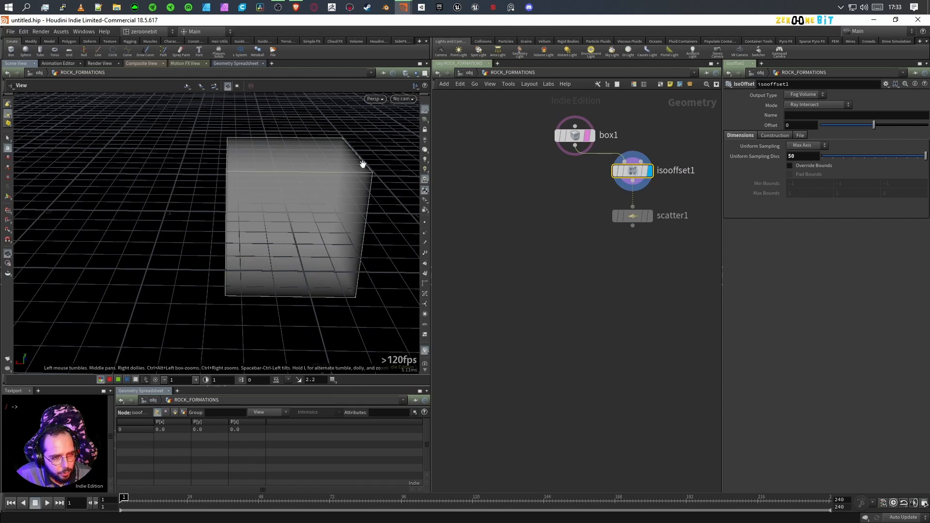
pyautogui.moveTo(334, 293); pyautogui.dragTo(279, 270)
# - Test the IsoOffset on a Rubber Toy test geometry in place of box1, and delete the toy node
pyautogui.press('Tab')
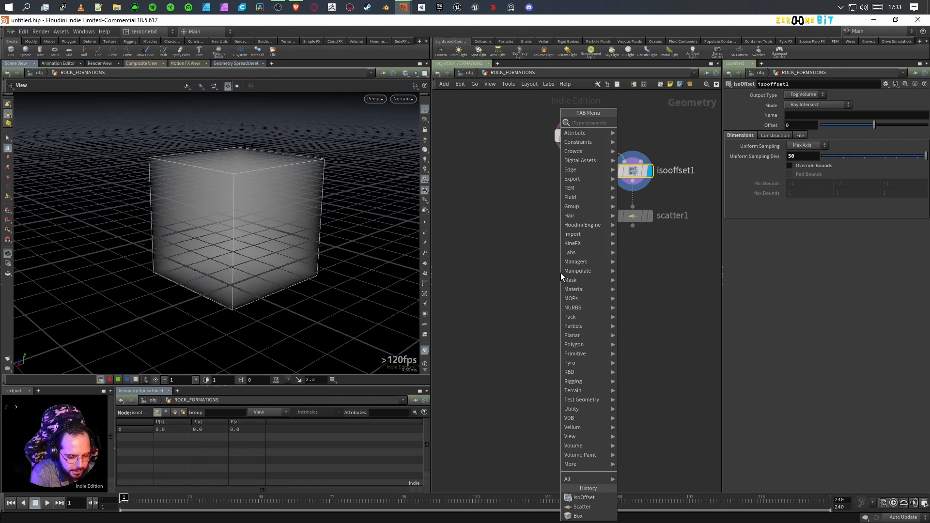
pyautogui.write('TEST')
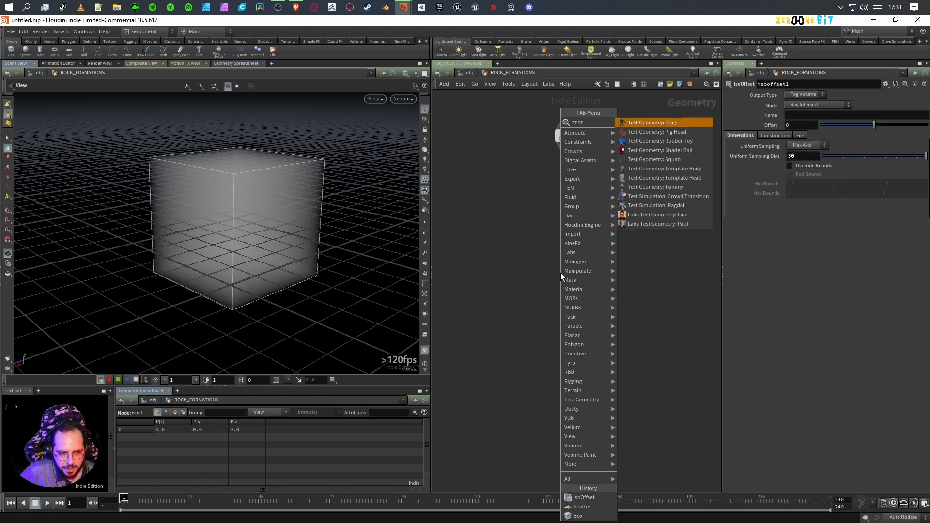
pyautogui.click(671, 142)
pyautogui.click(669, 137)
pyautogui.click(668, 145)
pyautogui.click(625, 162)
pyautogui.moveTo(147, 266); pyautogui.dragTo(285, 297)
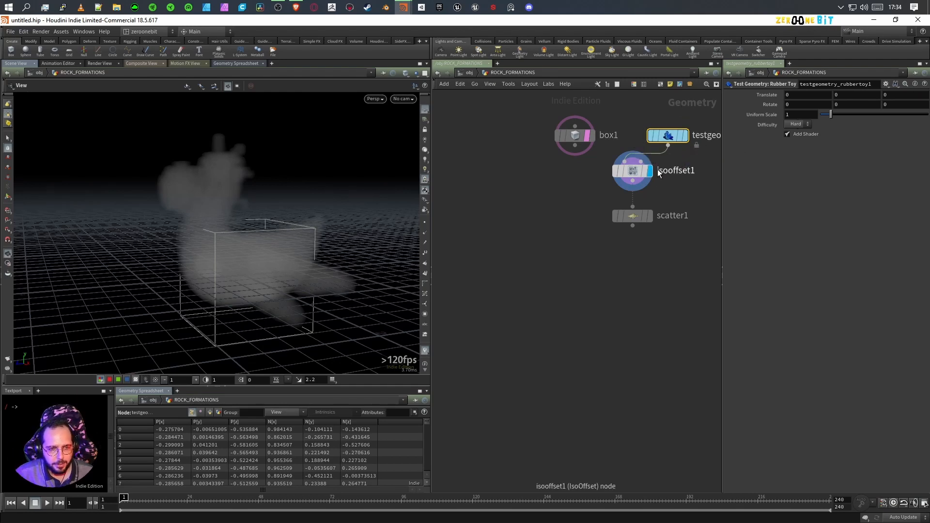
pyautogui.press('Delete')
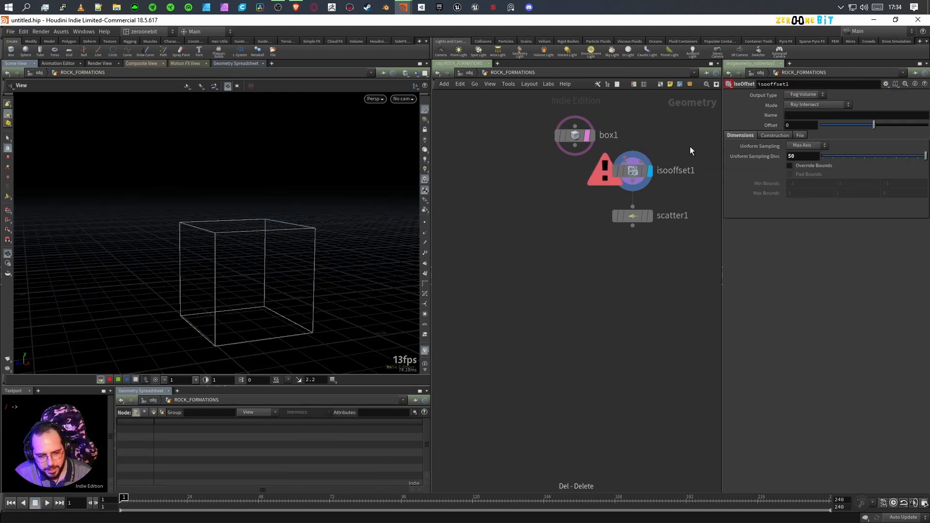
# - Connect box1's output to the IsoOffset's first input and check the restored fog volume
pyautogui.click(575, 145)
pyautogui.click(630, 164)
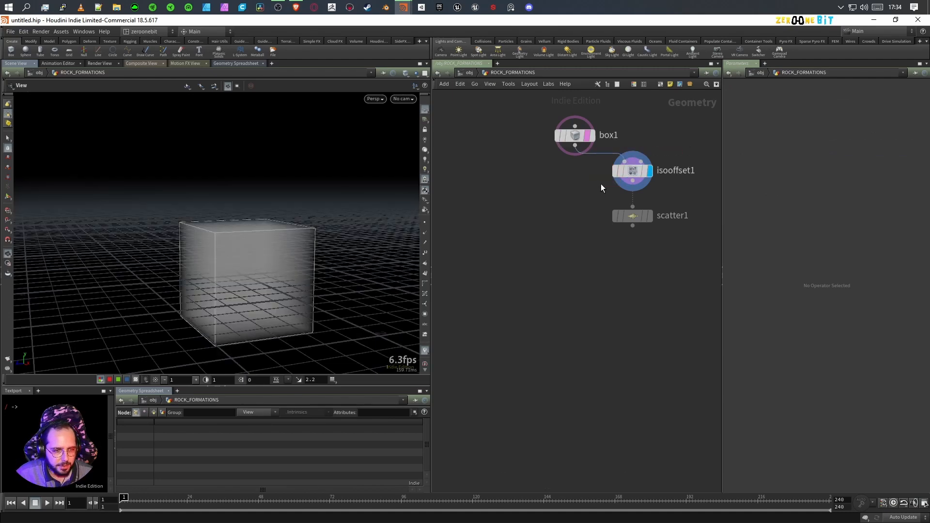
pyautogui.moveTo(218, 281); pyautogui.dragTo(227, 254)
pyautogui.moveTo(227, 253); pyautogui.dragTo(220, 243, button='middle')
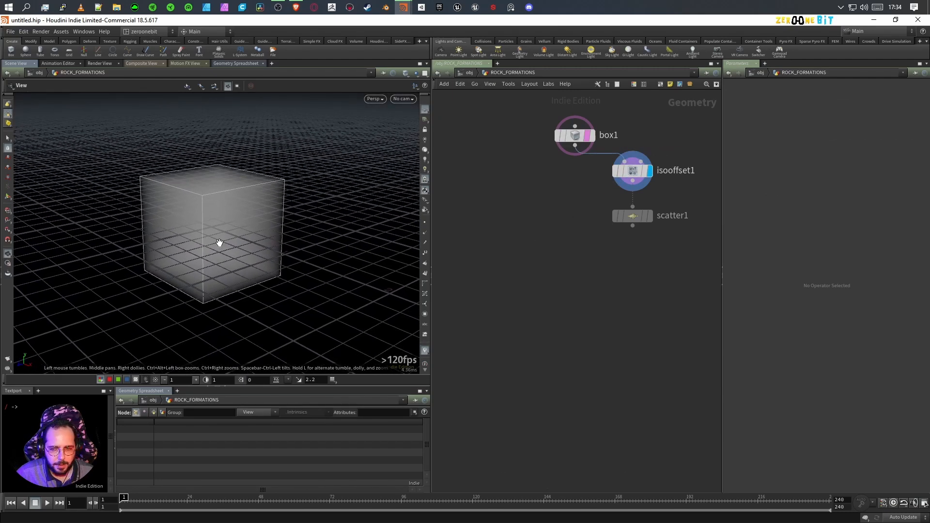
# - Display the scatter1 node and examine the points distributed inside the box volume
pyautogui.moveTo(649, 218)
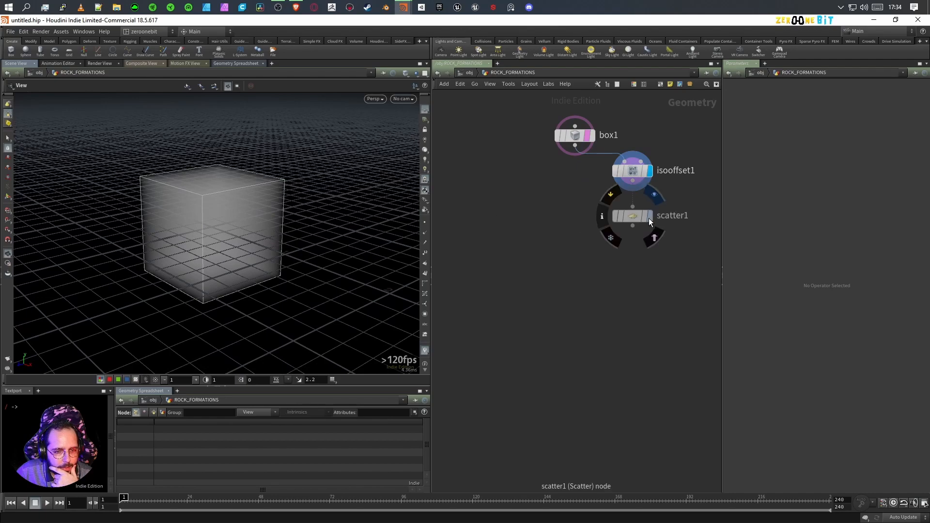
pyautogui.click(649, 215)
pyautogui.moveTo(274, 254); pyautogui.dragTo(253, 247)
pyautogui.scroll(6, 202, 251)
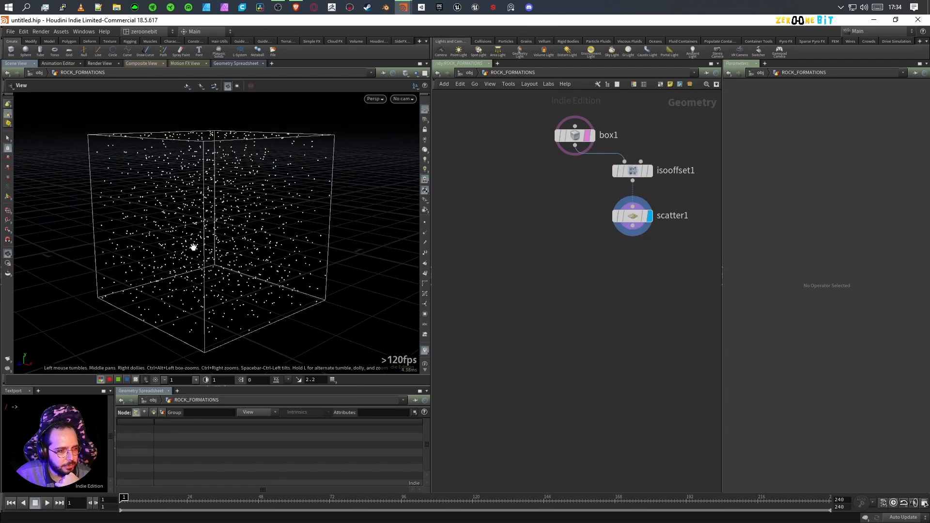
pyautogui.moveTo(268, 208); pyautogui.dragTo(219, 229)
pyautogui.moveTo(170, 315); pyautogui.dragTo(237, 282)
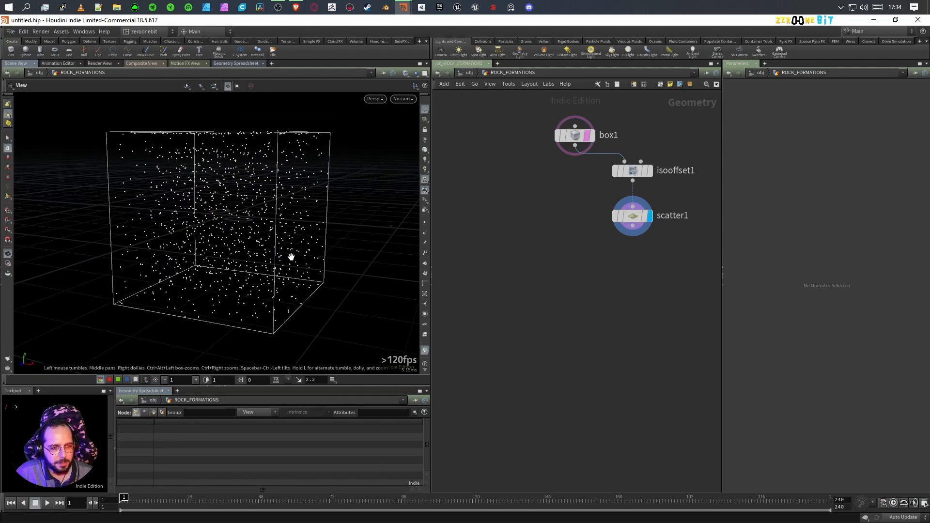
# - Set scatter1's Force Total Count to 50 and check the sparser points from several angles
pyautogui.moveTo(649, 231); pyautogui.dragTo(650, 231)
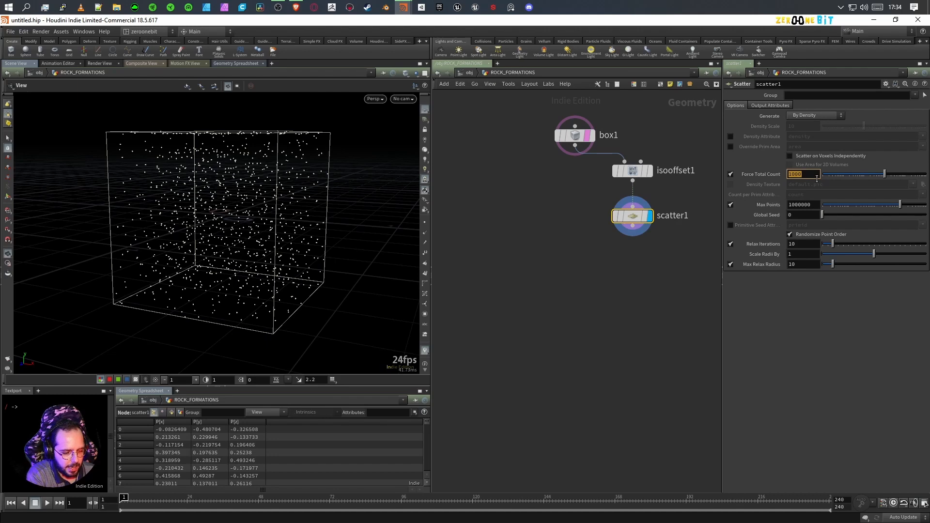
pyautogui.write('50')
pyautogui.press('Return')
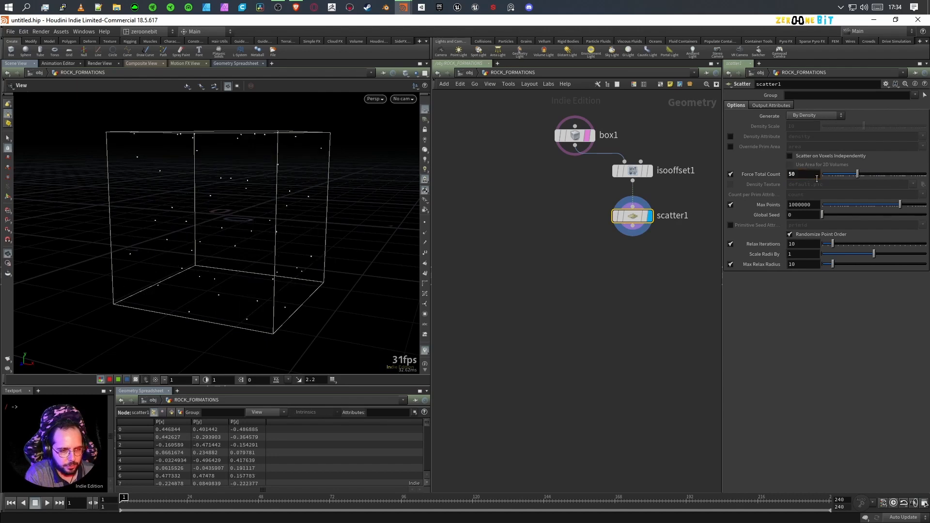
pyautogui.moveTo(295, 256)
pyautogui.mouseDown()
pyautogui.moveTo(246, 276)
pyautogui.moveTo(302, 237)
pyautogui.moveTo(295, 243)
pyautogui.mouseUp()
pyautogui.scroll(-5, 229, 270)
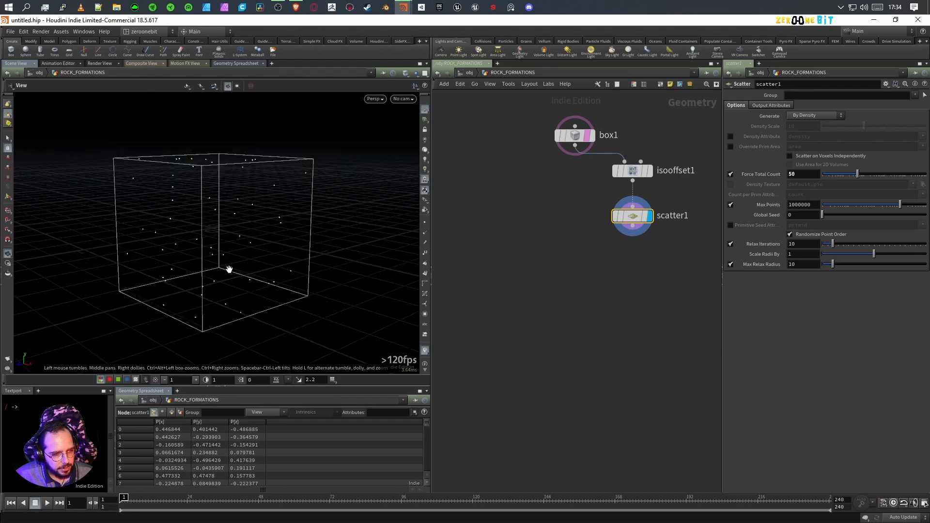
pyautogui.moveTo(226, 272); pyautogui.dragTo(237, 283)
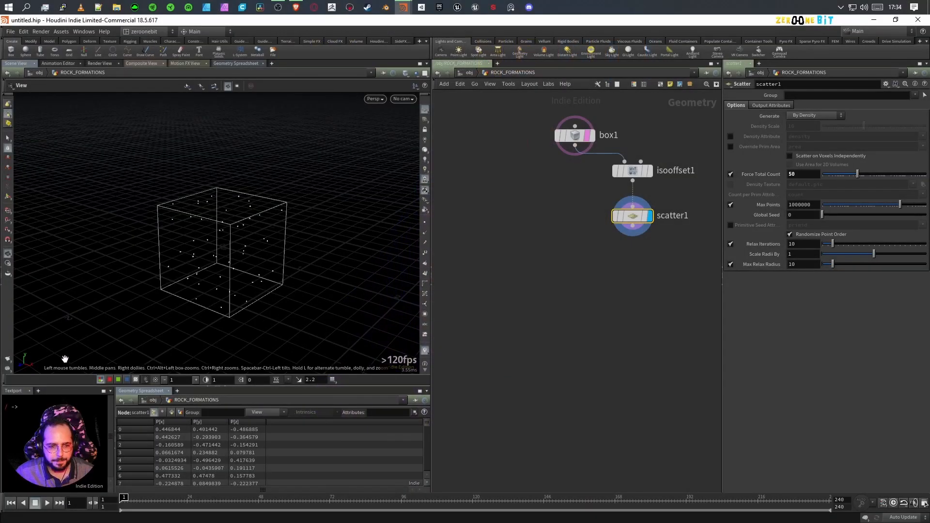
# - Add a Voronoi Fracture node to the network below box1 and scatter1
pyautogui.press('Tab')
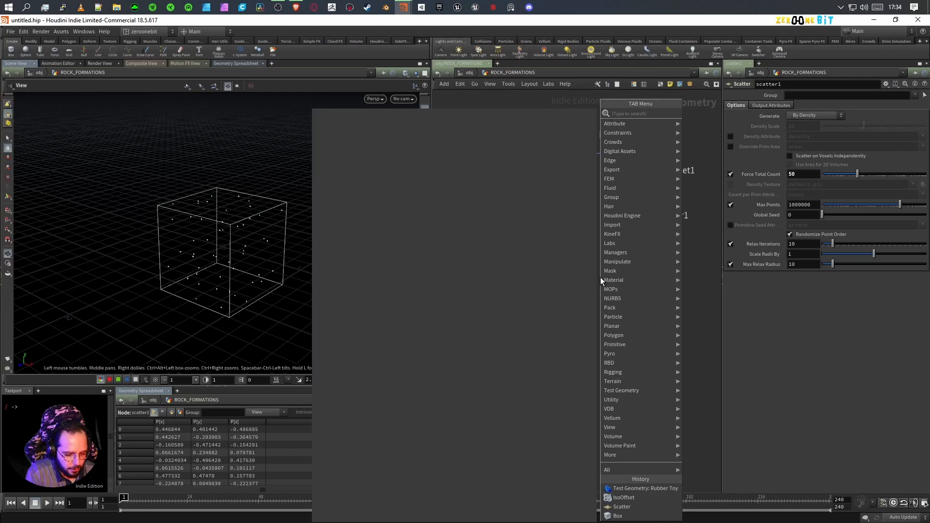
pyautogui.write('VORON')
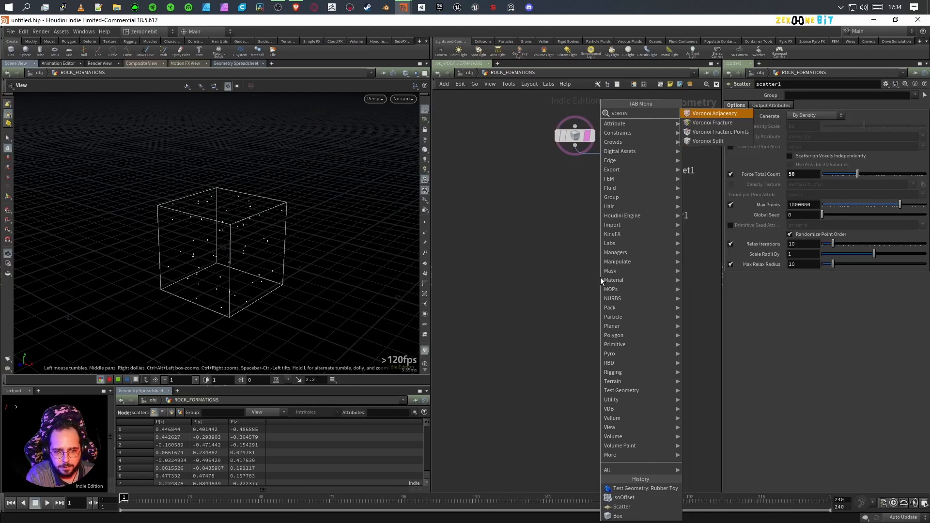
pyautogui.press('Escape')
pyautogui.click(600, 277)
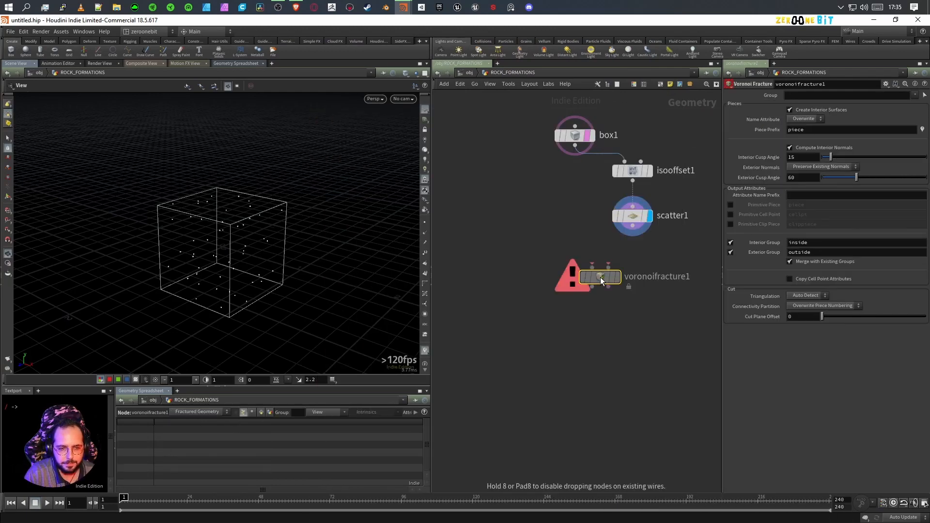
pyautogui.moveTo(600, 277); pyautogui.dragTo(577, 263)
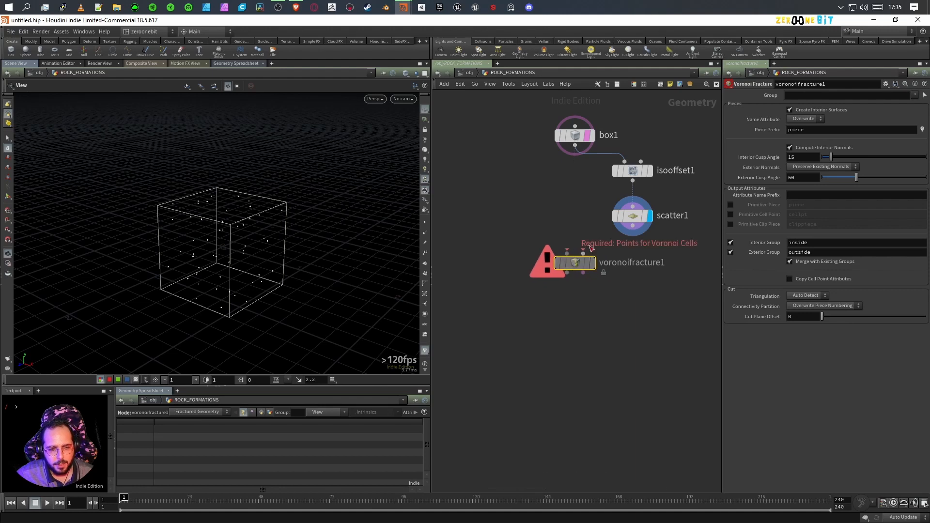
# - Wire box1 into the Voronoi Fracture's geometry input and scatter1 into its cell points input, and display the fracture node
pyautogui.click(586, 251)
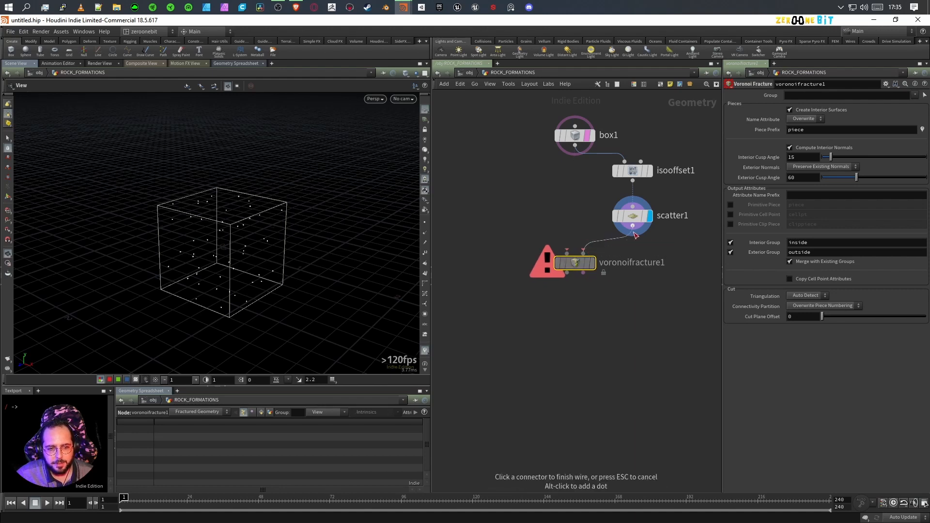
pyautogui.click(633, 227)
pyautogui.click(567, 252)
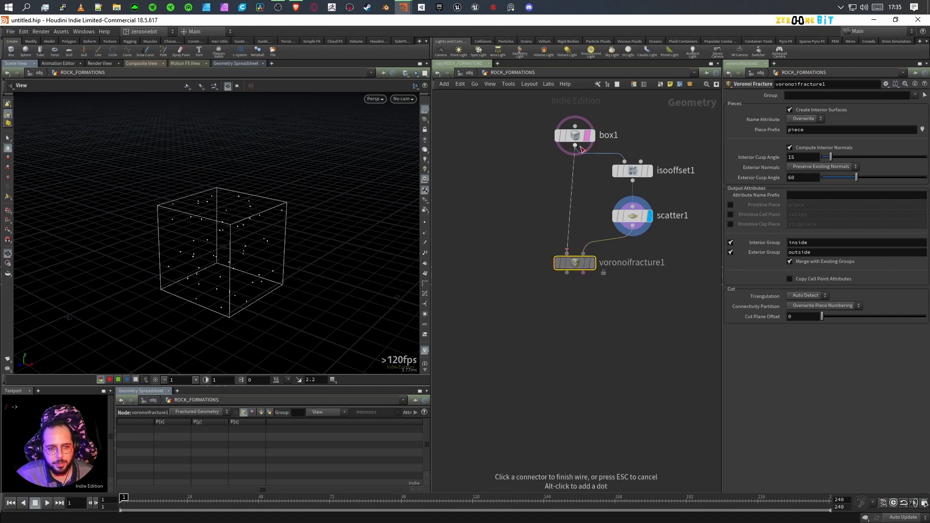
pyautogui.click(581, 149)
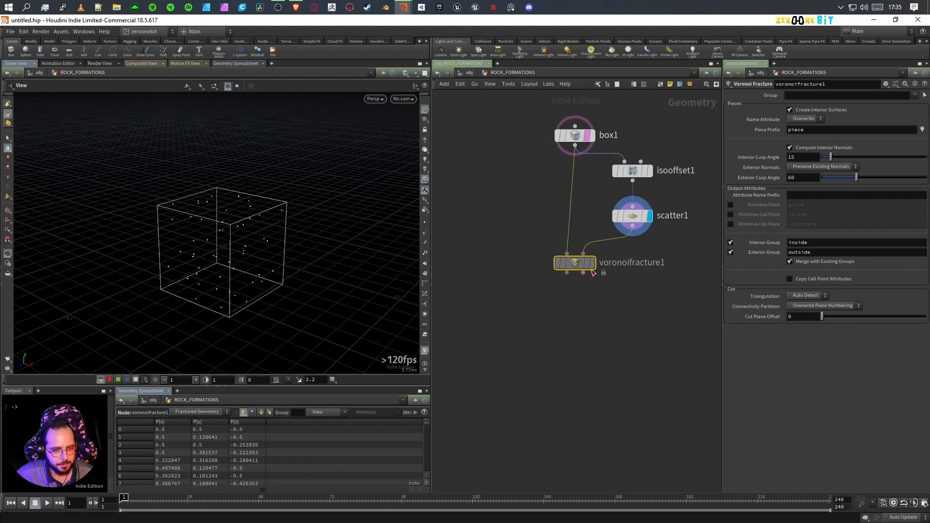
pyautogui.moveTo(594, 269)
pyautogui.click(592, 265)
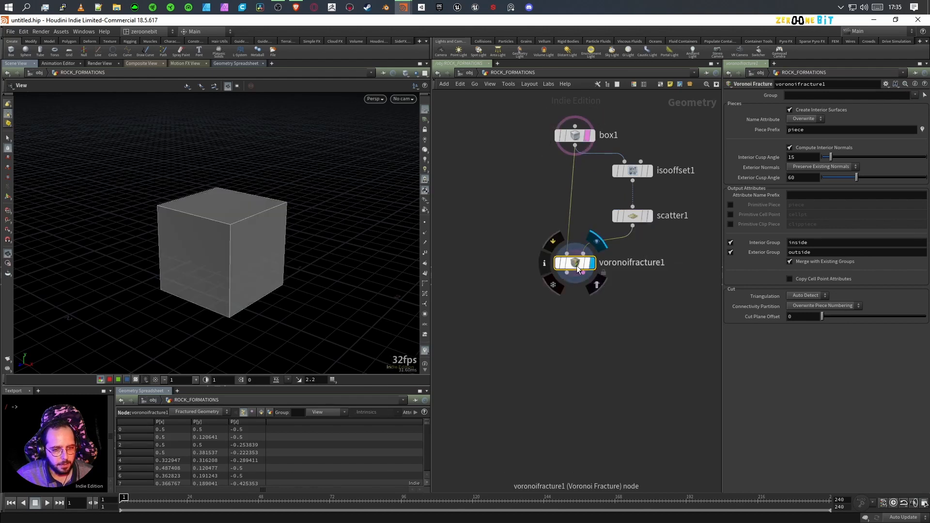
pyautogui.moveTo(579, 269); pyautogui.dragTo(579, 258)
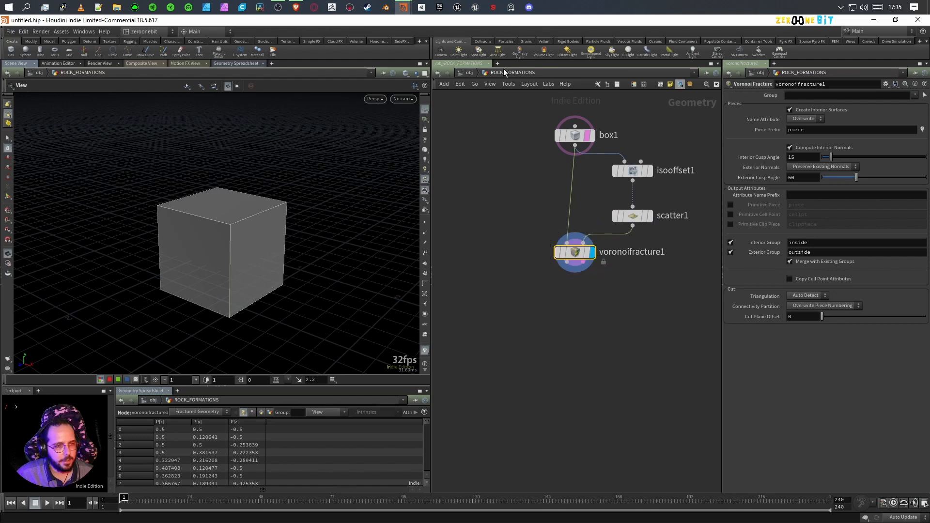
pyautogui.click(298, 8)
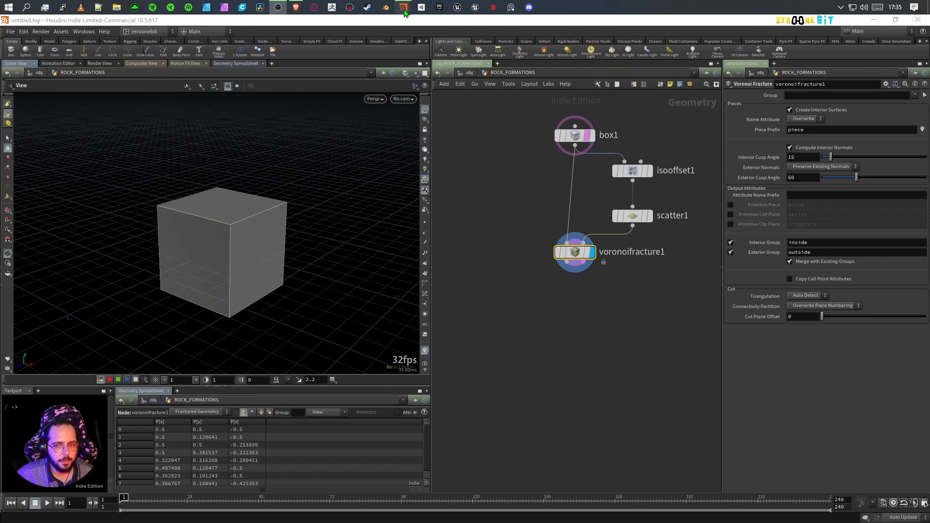
pyautogui.moveTo(405, 12)
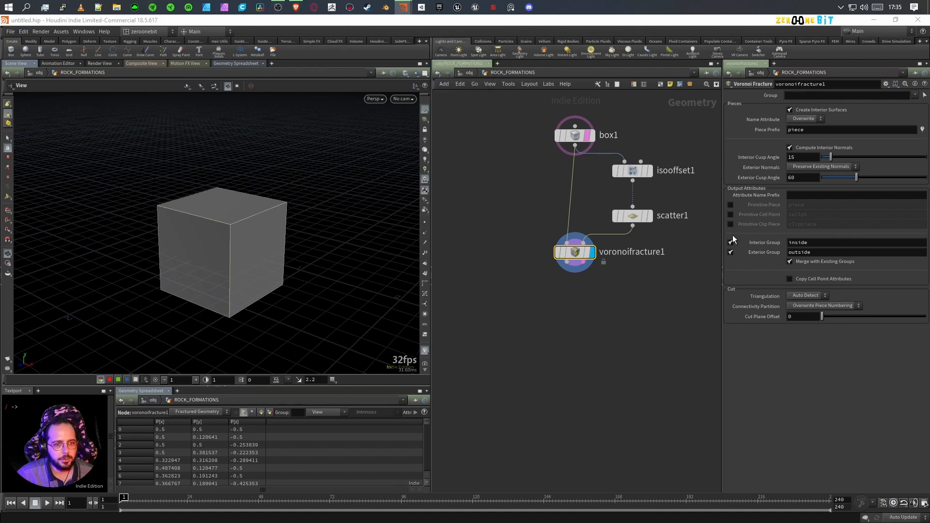
pyautogui.click(654, 320)
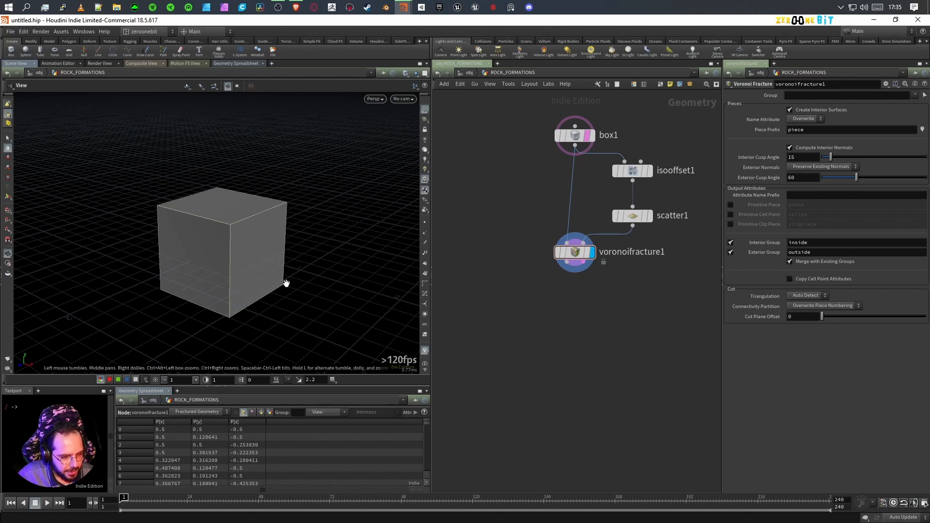
# - Turn on wire-over-shaded display in the viewport and inspect the fracture lines on the box
pyautogui.hotkey('shift', 'w')
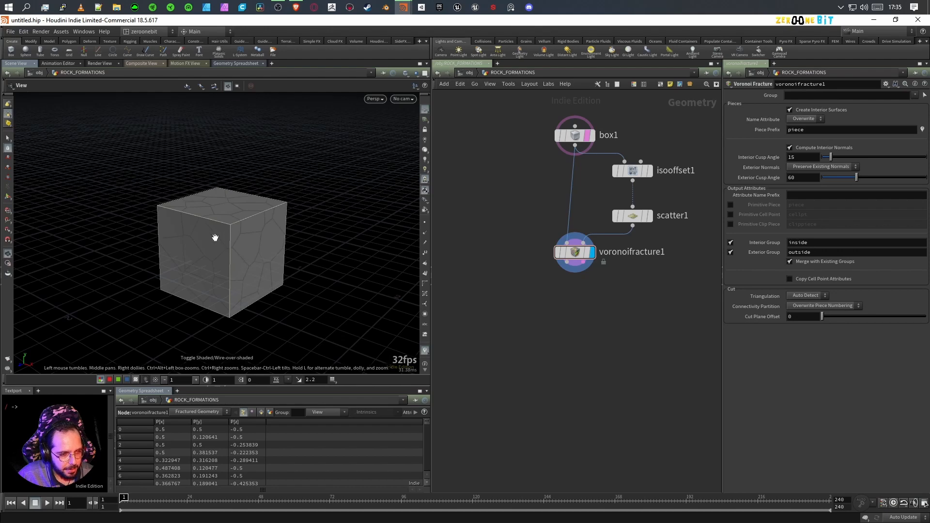
pyautogui.scroll(5, 245, 263)
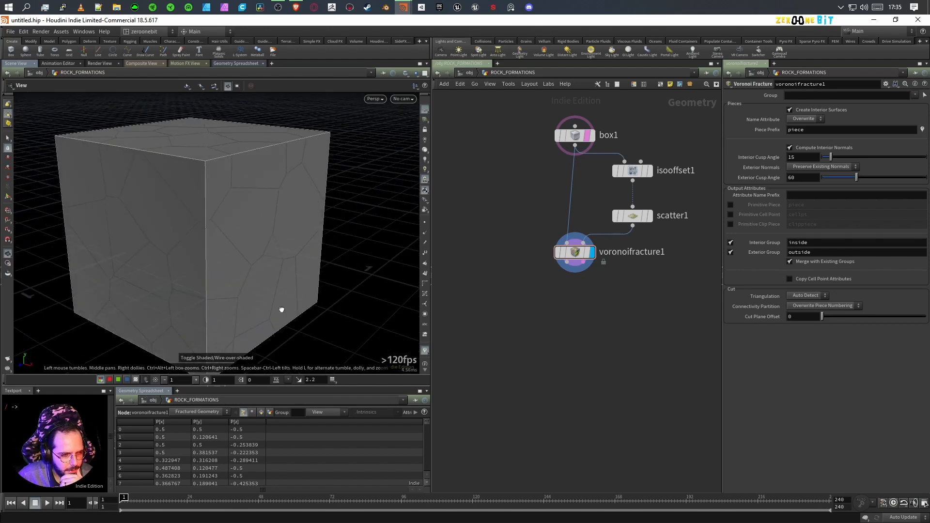
pyautogui.moveTo(262, 313); pyautogui.dragTo(274, 320)
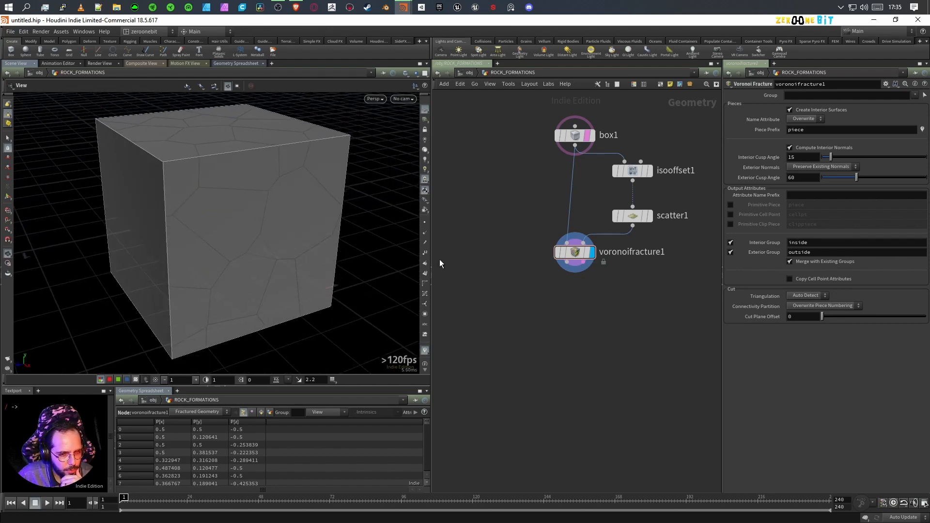
# - Compare the scatter1 points with the Voronoi cells by templating voronoifracture1 over them, and display only the fracture again
pyautogui.click(646, 221)
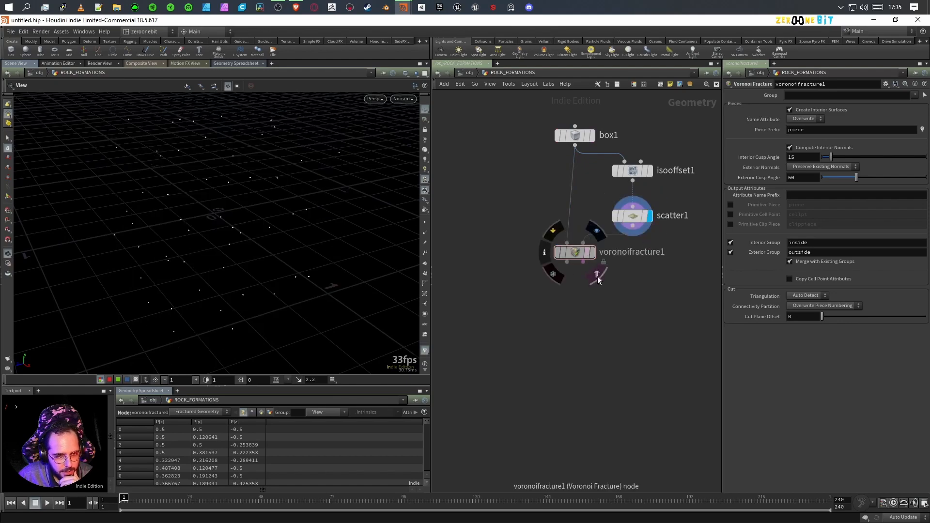
pyautogui.click(597, 276)
pyautogui.moveTo(228, 247); pyautogui.dragTo(194, 251)
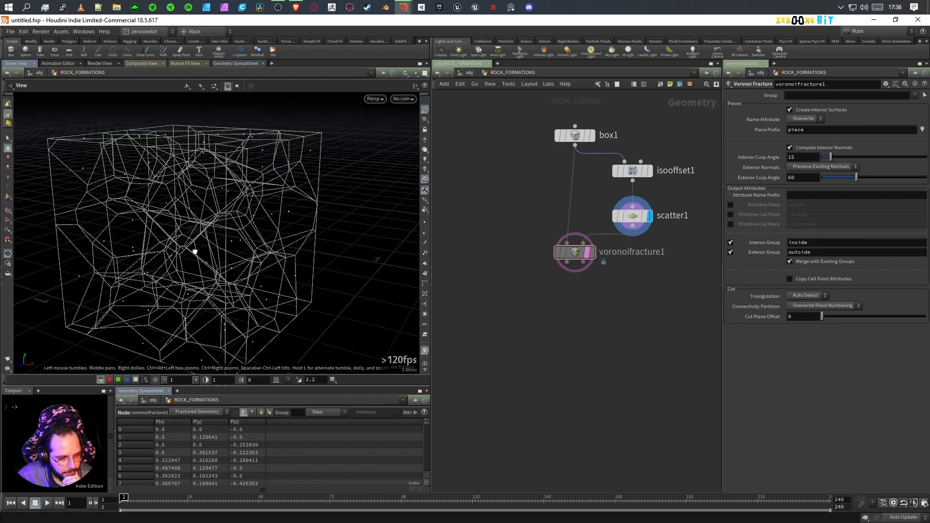
pyautogui.click(591, 254)
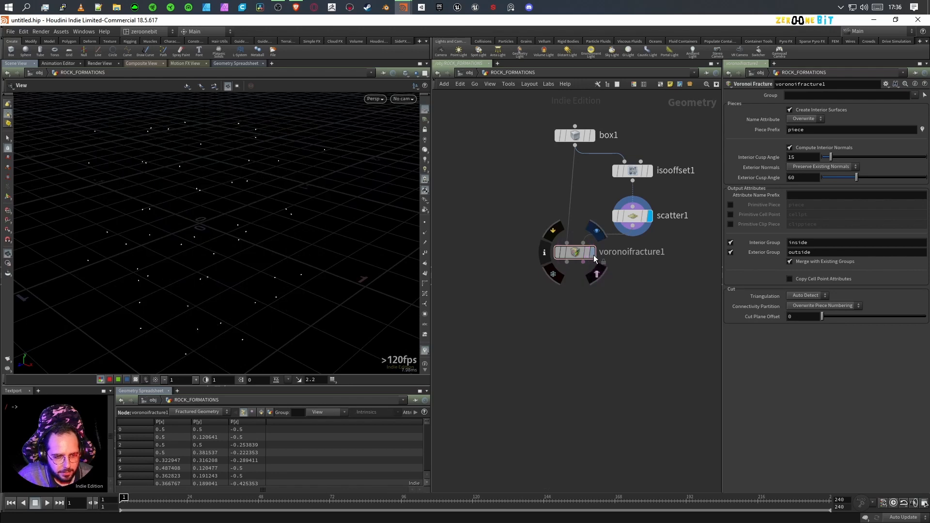
pyautogui.click(594, 255)
pyautogui.scroll(-5, 217, 246)
pyautogui.moveTo(216, 245); pyautogui.dragTo(216, 269)
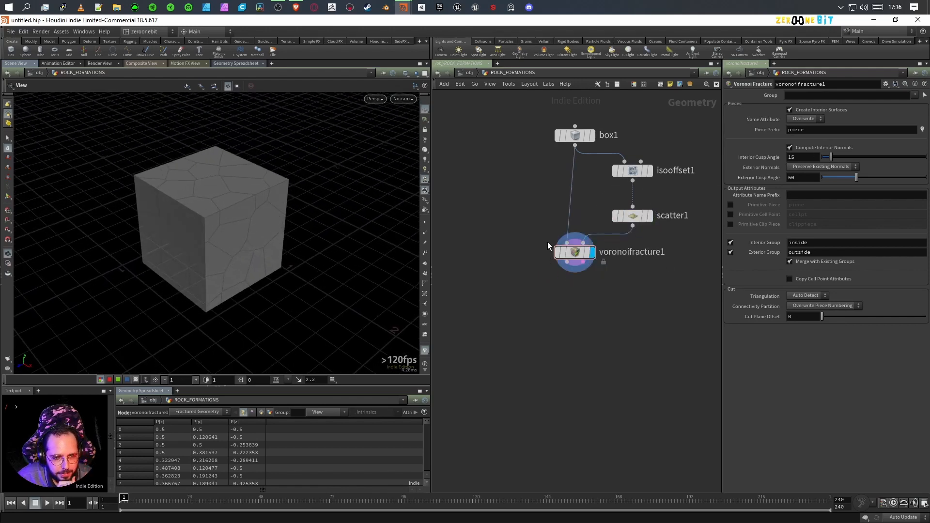
# - Set scatter1's Force Total Count to 75 and check the fractured box
pyautogui.click(630, 215)
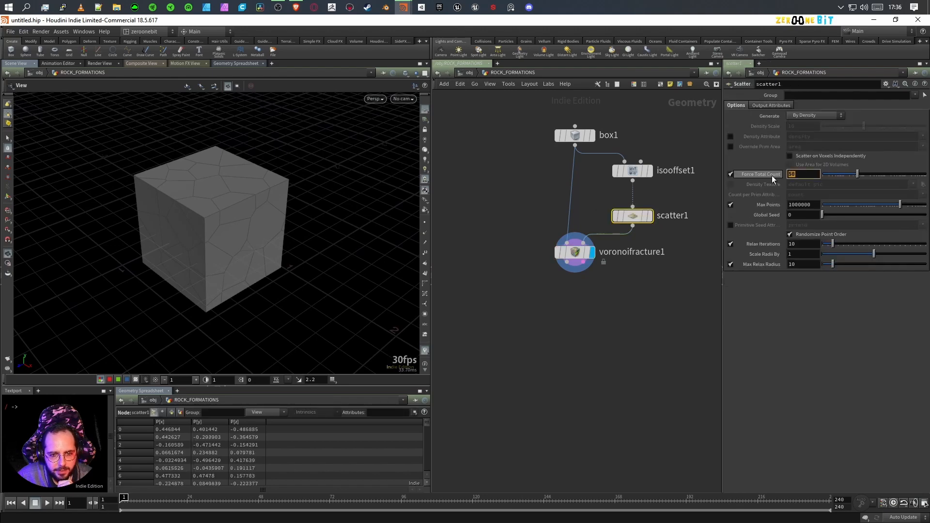
pyautogui.press('BackSpace')
pyautogui.press('BackSpace')
pyautogui.write('75')
pyautogui.press('Return')
pyautogui.moveTo(224, 248); pyautogui.dragTo(270, 286)
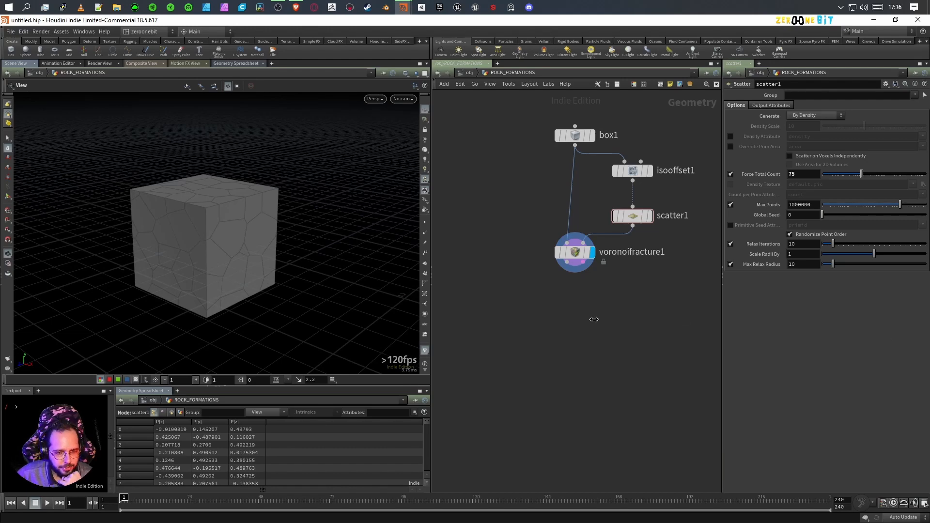
# - Add an Exploded View node fed by the Voronoi Fracture's fractured geometry, display it and inspect the separated pieces
pyautogui.press('Tab')
pyautogui.write('explod')
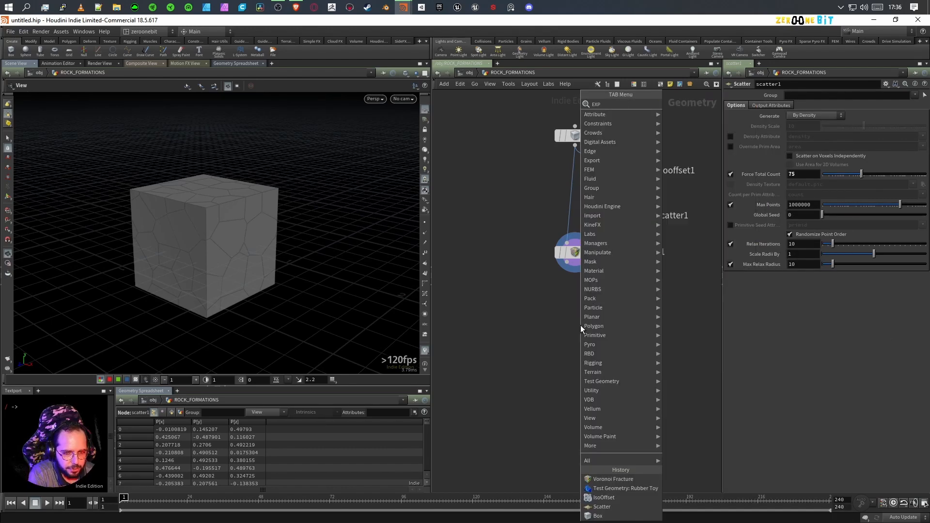
pyautogui.press('Return')
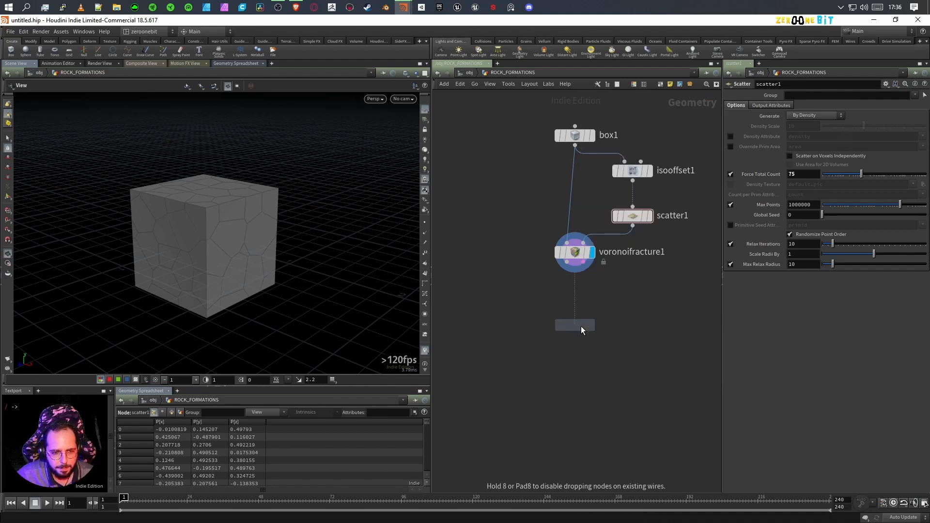
pyautogui.click(571, 305)
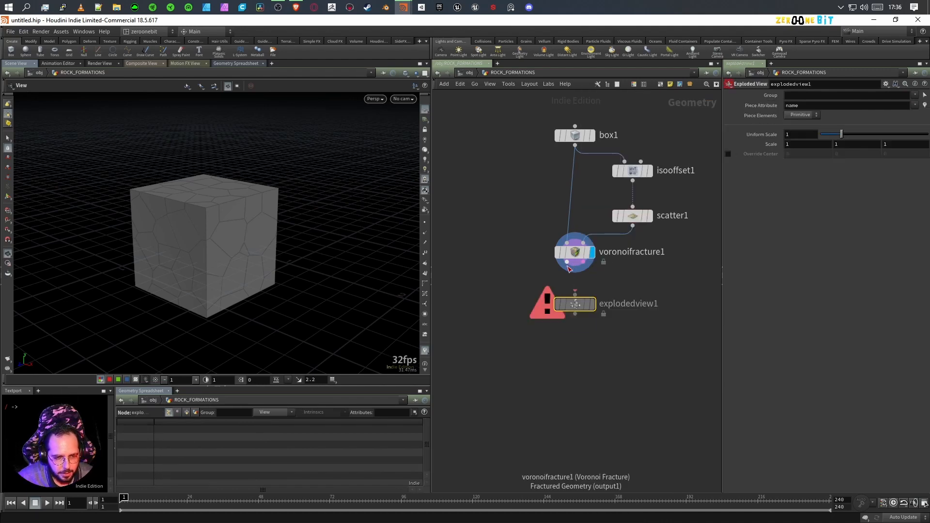
pyautogui.click(594, 306)
pyautogui.moveTo(280, 315); pyautogui.dragTo(308, 310)
pyautogui.scroll(-4, 263, 310)
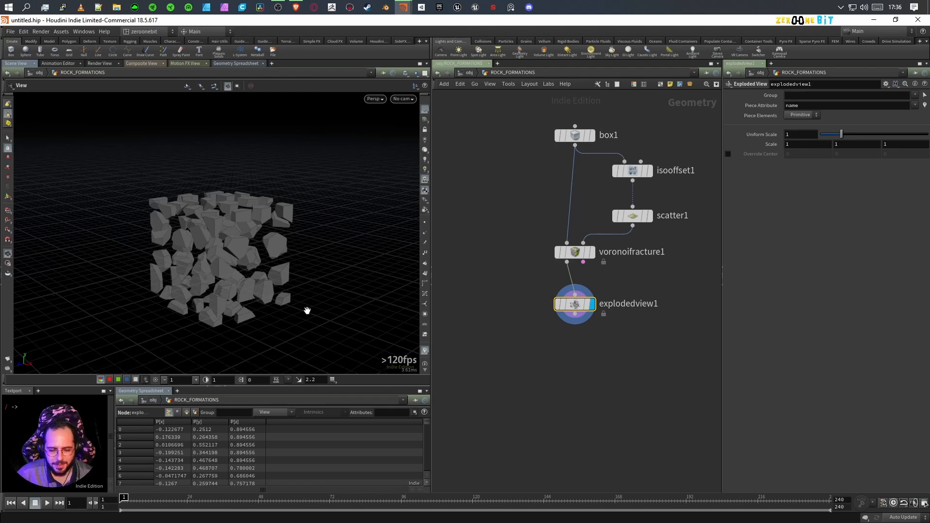
pyautogui.scroll(10, 239, 295)
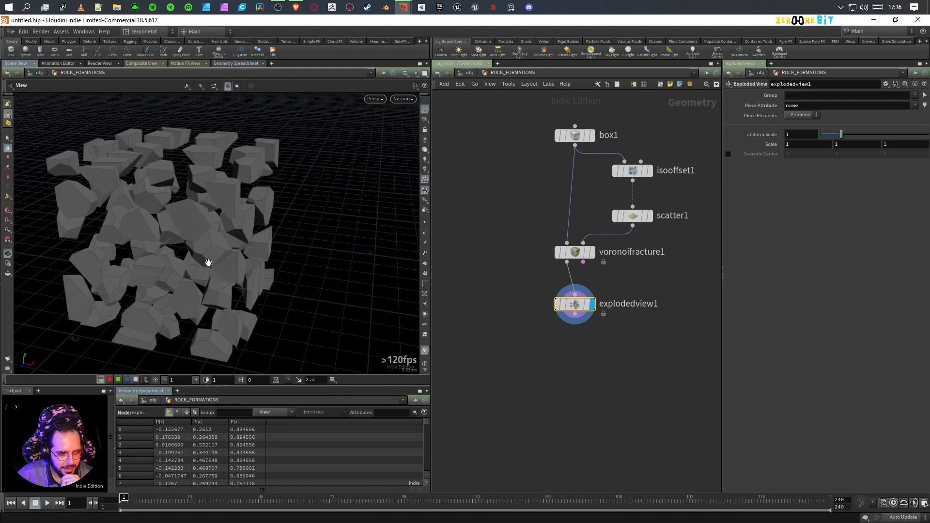
# - Examine the exploded fracture pieces up close and from several sides
pyautogui.moveTo(158, 281); pyautogui.dragTo(205, 220)
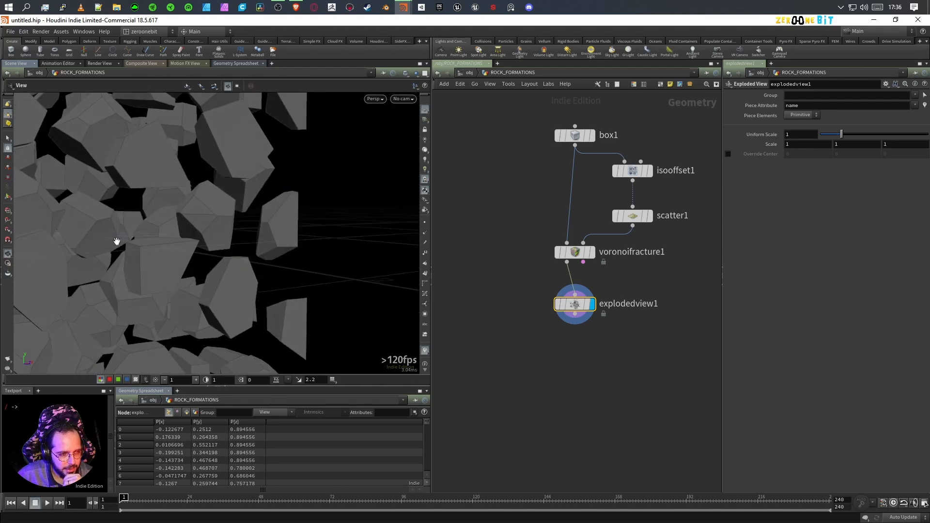
pyautogui.moveTo(117, 241); pyautogui.dragTo(156, 229)
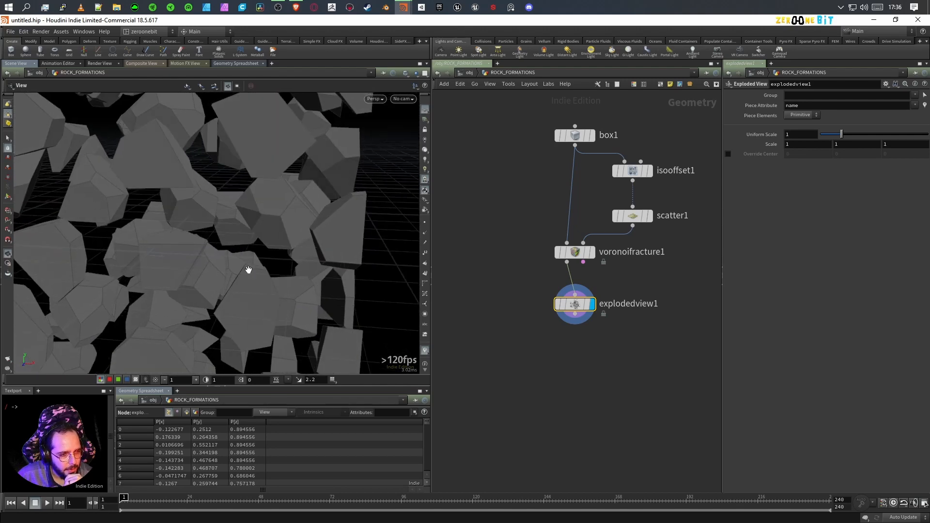
pyautogui.scroll(-8, 247, 268)
pyautogui.moveTo(289, 208); pyautogui.dragTo(116, 170)
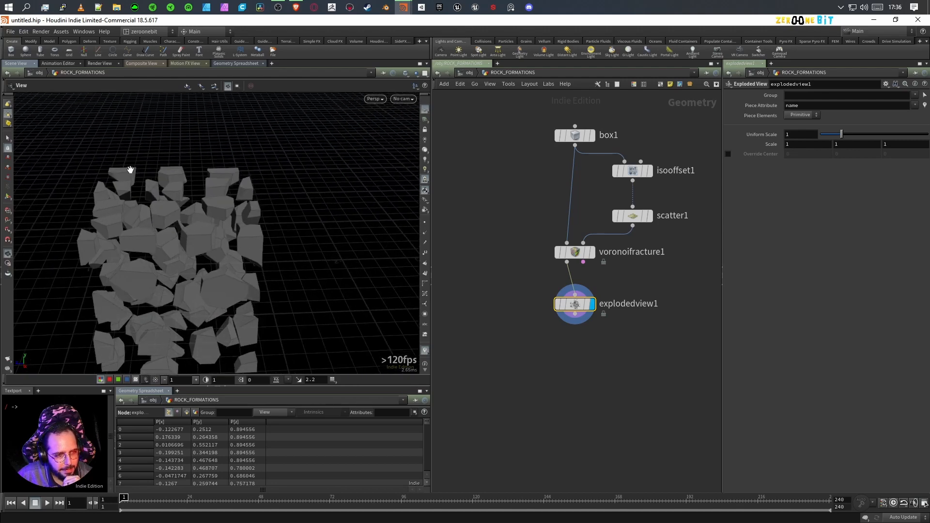
pyautogui.moveTo(313, 286); pyautogui.dragTo(250, 288)
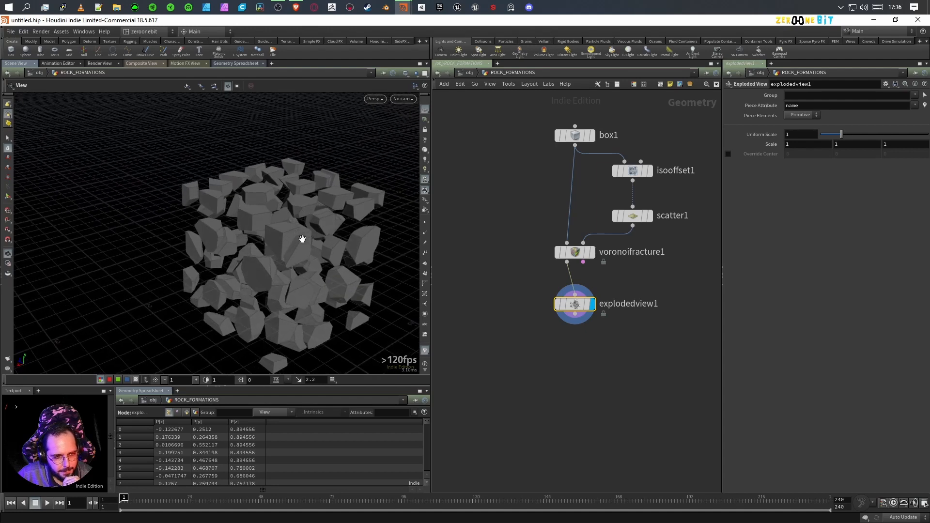
pyautogui.moveTo(204, 310); pyautogui.dragTo(270, 283)
pyautogui.moveTo(166, 292); pyautogui.dragTo(207, 256)
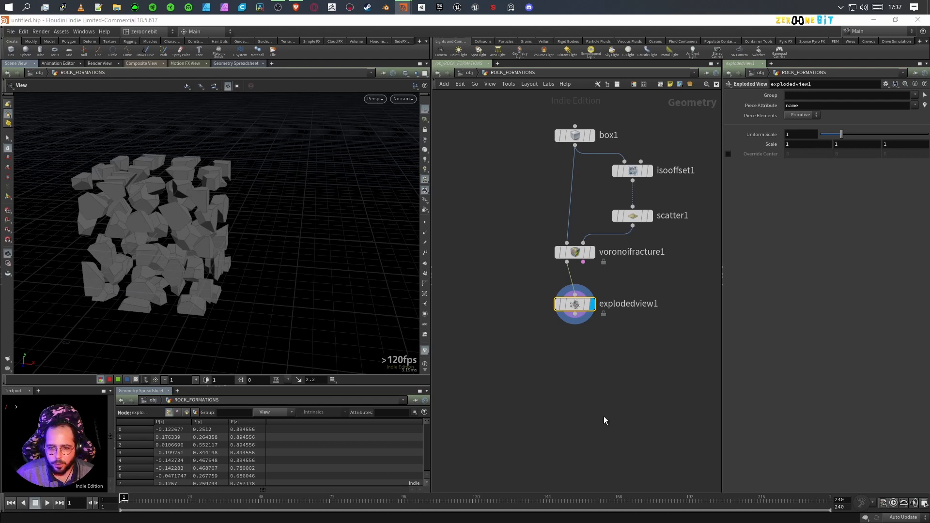
# - Show the primitive group list in the viewport and examine the group coloring on the exploded pieces
pyautogui.click(557, 254)
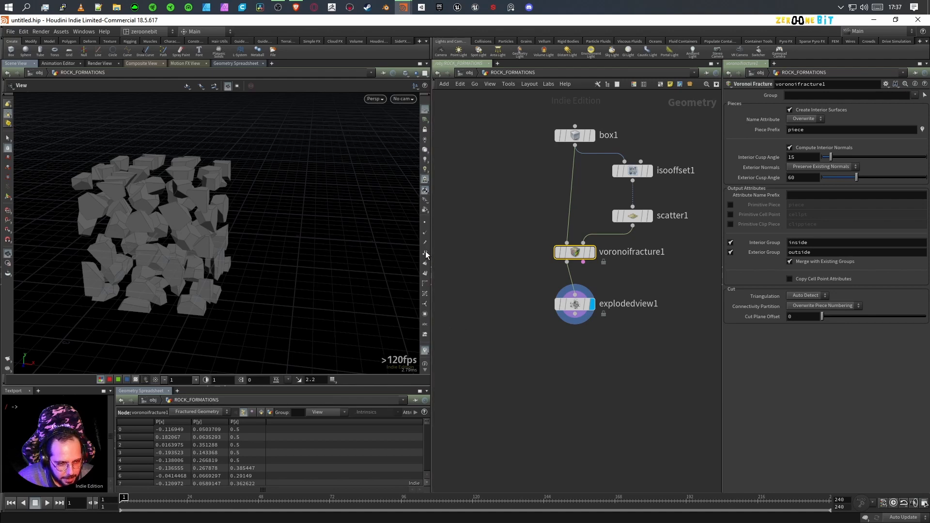
pyautogui.scroll(-2, 425, 325)
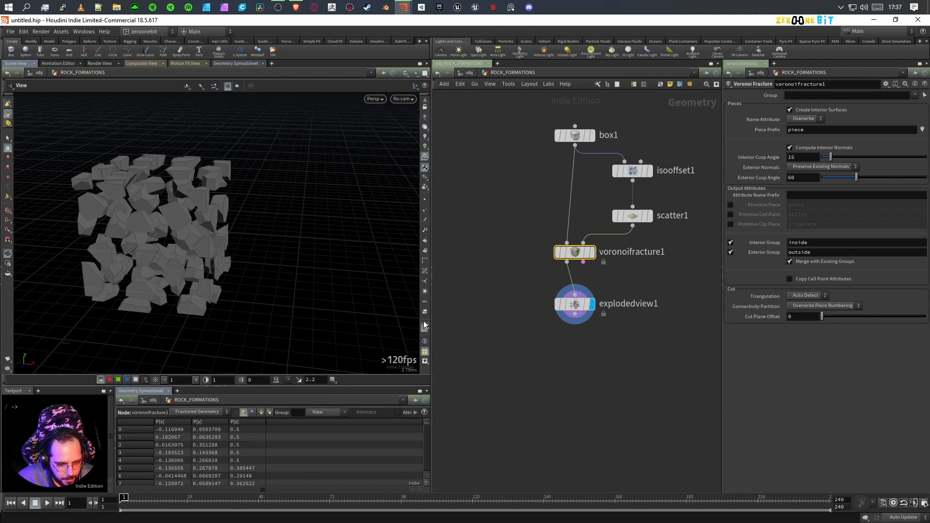
pyautogui.click(423, 294)
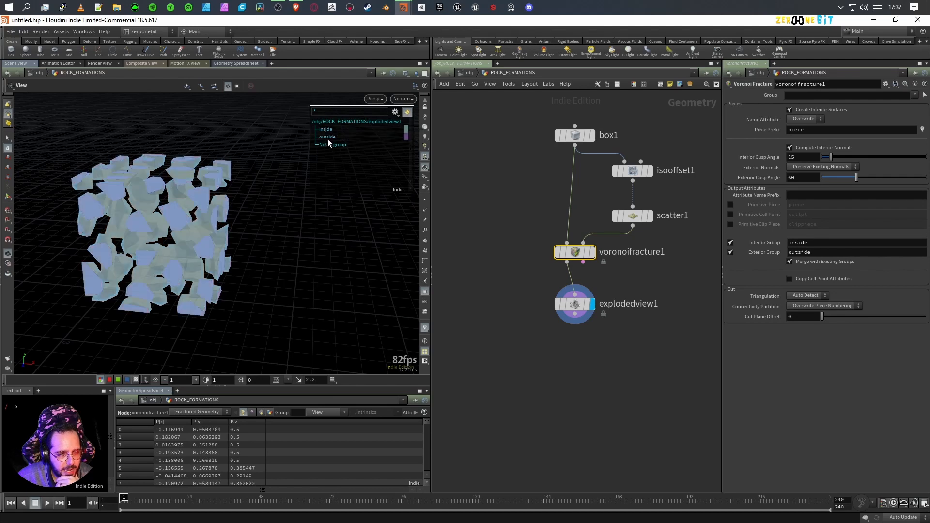
pyautogui.moveTo(241, 291); pyautogui.dragTo(226, 272)
pyautogui.moveTo(226, 272); pyautogui.dragTo(276, 293, button='right')
pyautogui.moveTo(275, 293); pyautogui.dragTo(250, 307)
pyautogui.scroll(-4, 250, 307)
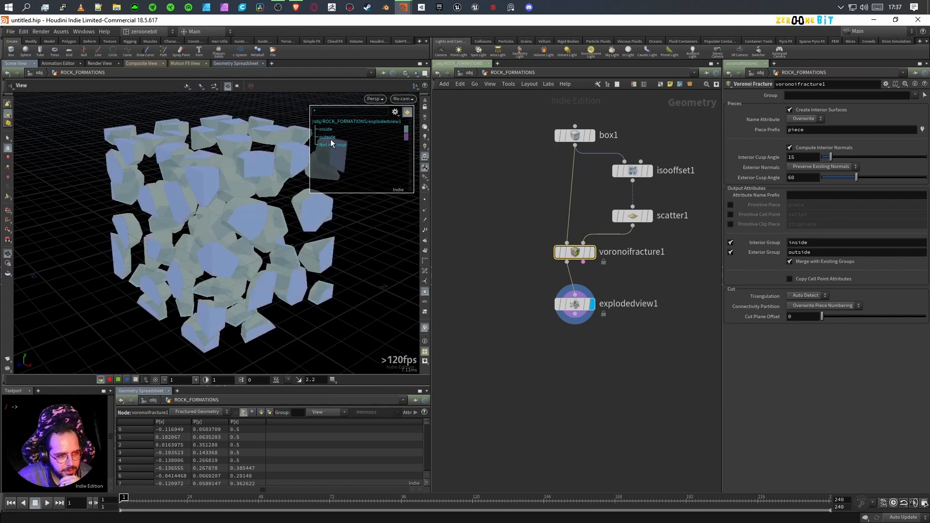
# - Compare box1 with explodedview1 to check the inside and outside group faces, and hide the group list
pyautogui.click(593, 137)
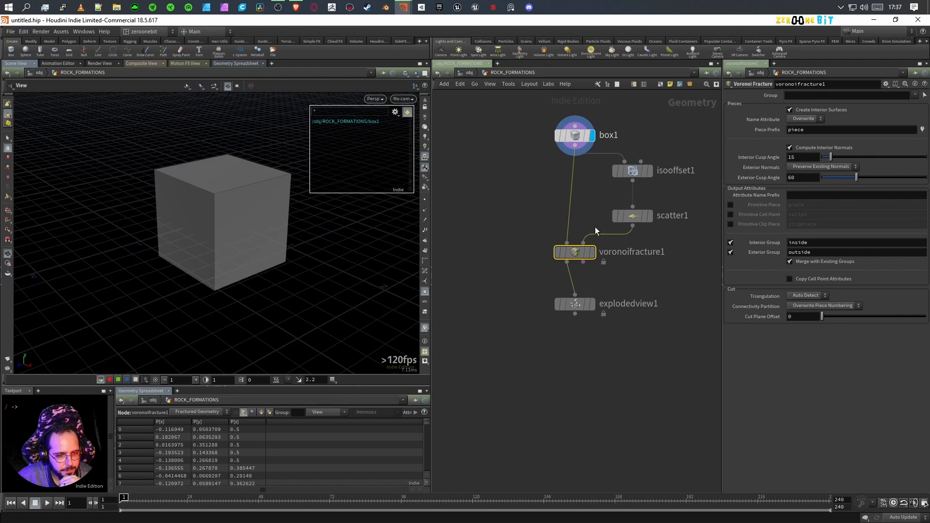
pyautogui.click(593, 305)
pyautogui.moveTo(227, 285); pyautogui.dragTo(206, 244)
pyautogui.moveTo(175, 200); pyautogui.dragTo(152, 210)
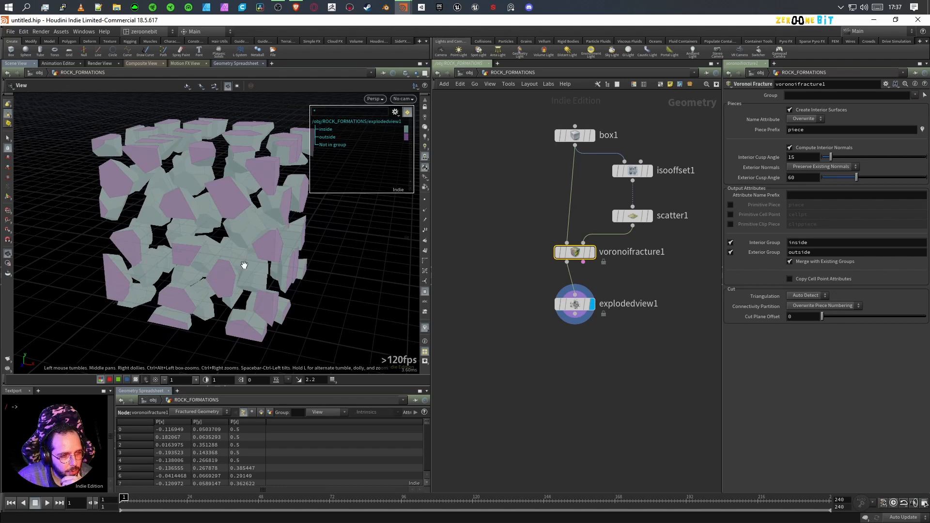
pyautogui.moveTo(238, 260)
pyautogui.mouseDown()
pyautogui.moveTo(213, 267)
pyautogui.moveTo(246, 279)
pyautogui.moveTo(229, 271)
pyautogui.mouseUp()
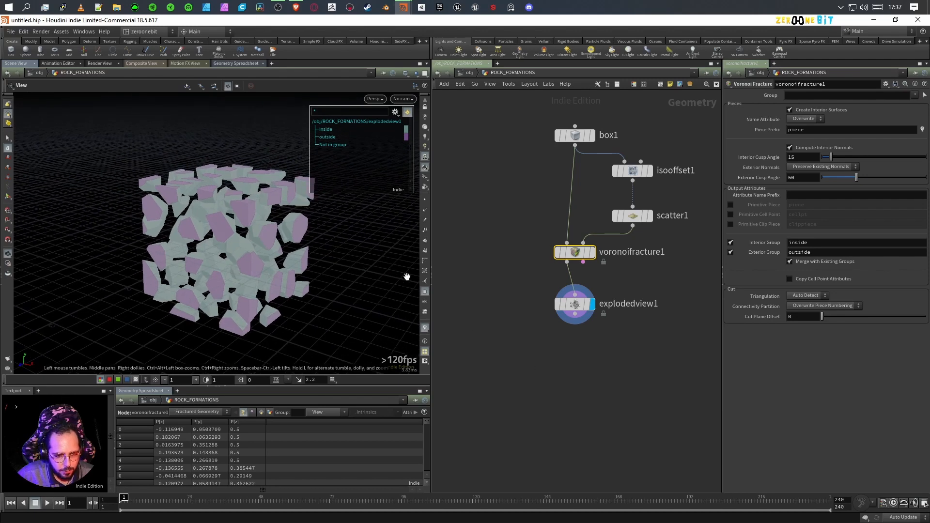
pyautogui.click(425, 292)
# - Add a Color node fed by explodedview1 and display it
pyautogui.press('Tab')
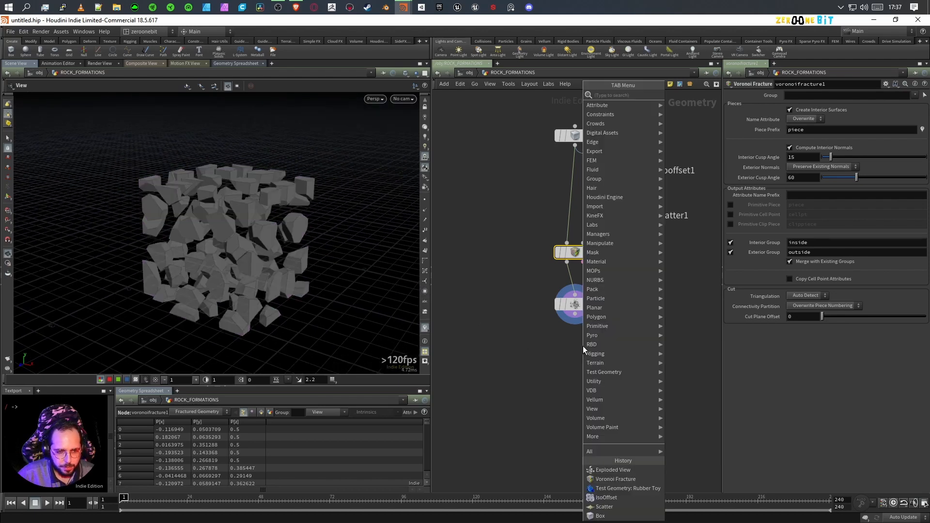
pyautogui.write('c')
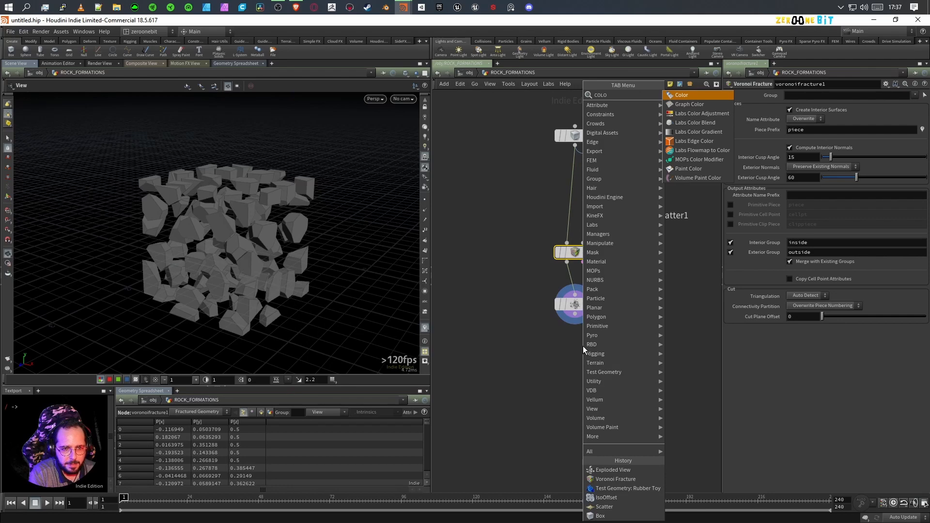
pyautogui.press('Return')
pyautogui.click(585, 348)
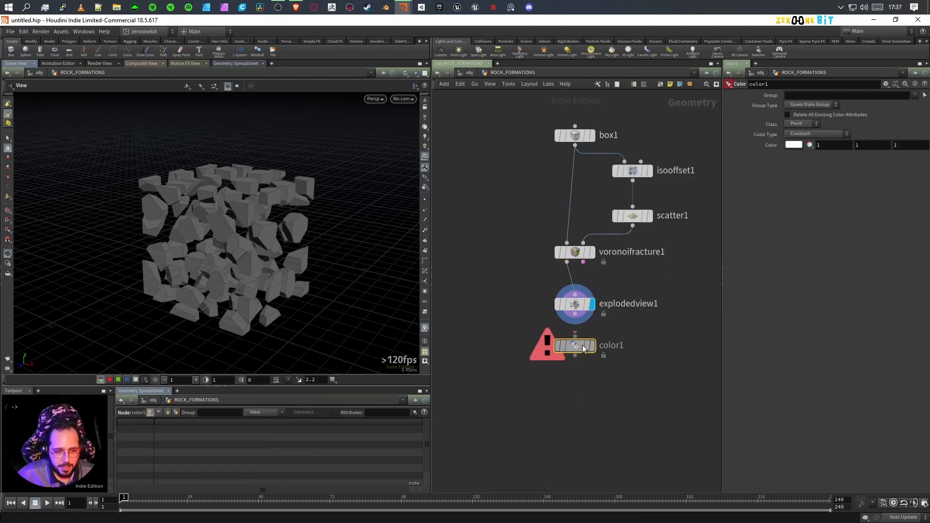
pyautogui.moveTo(575, 316); pyautogui.dragTo(577, 335)
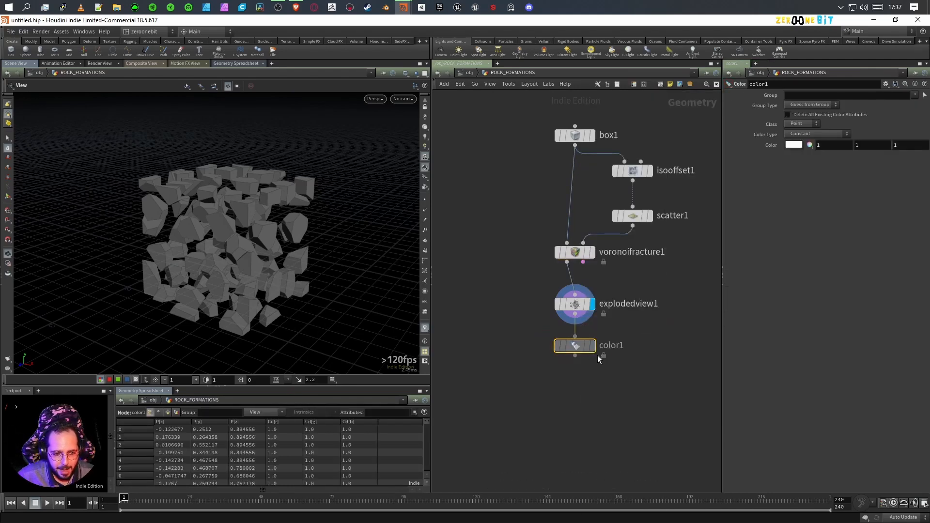
pyautogui.moveTo(564, 349)
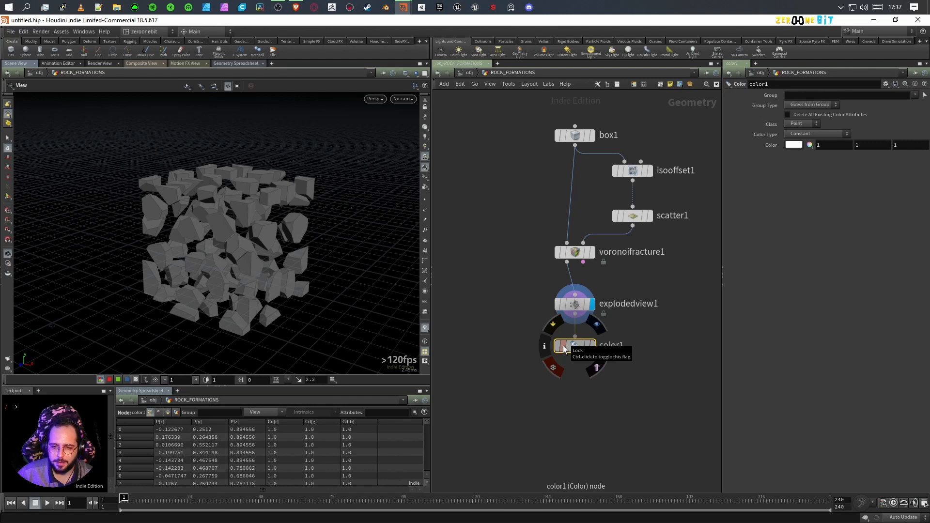
pyautogui.click(592, 346)
# - Set color1's color to black (0, 0, 0)
pyautogui.click(793, 144)
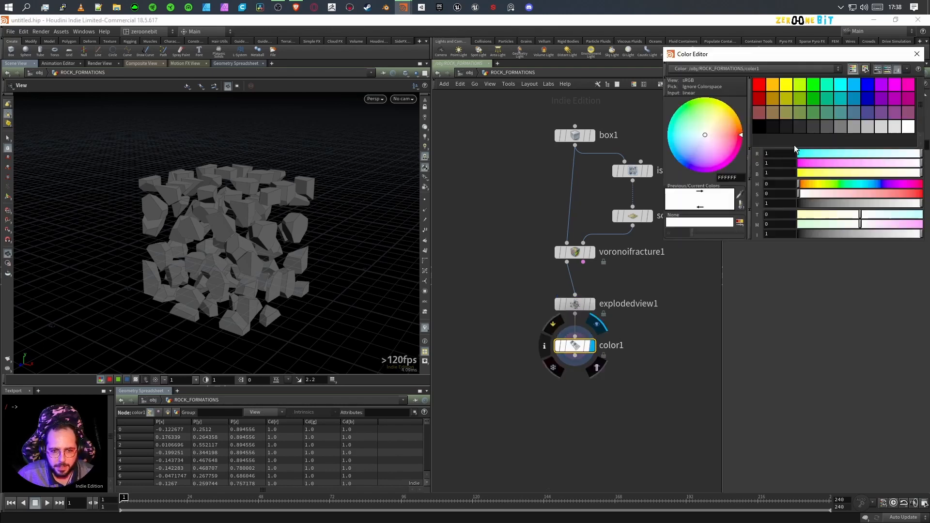
pyautogui.click(759, 127)
pyautogui.click(917, 54)
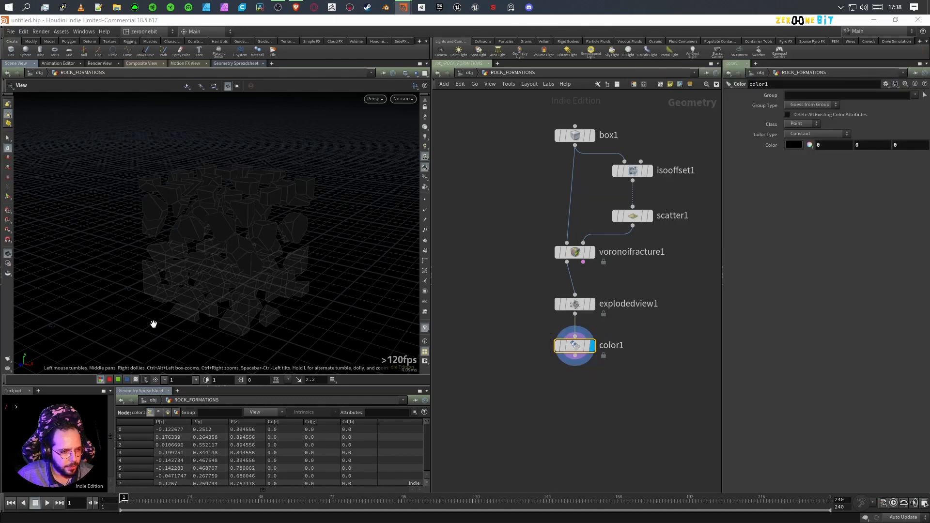
# - Switch the viewport background color scheme to Light and check the black pieces against it
pyautogui.press('d')
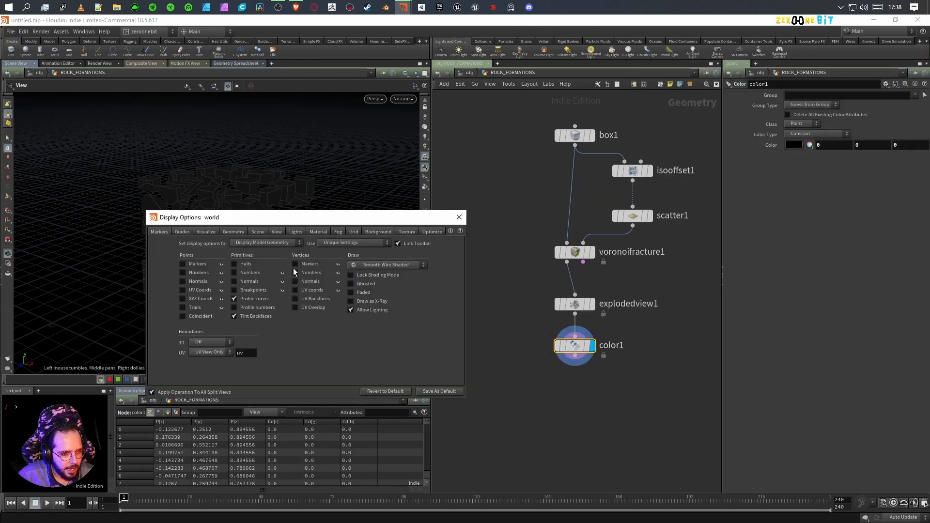
pyautogui.click(378, 231)
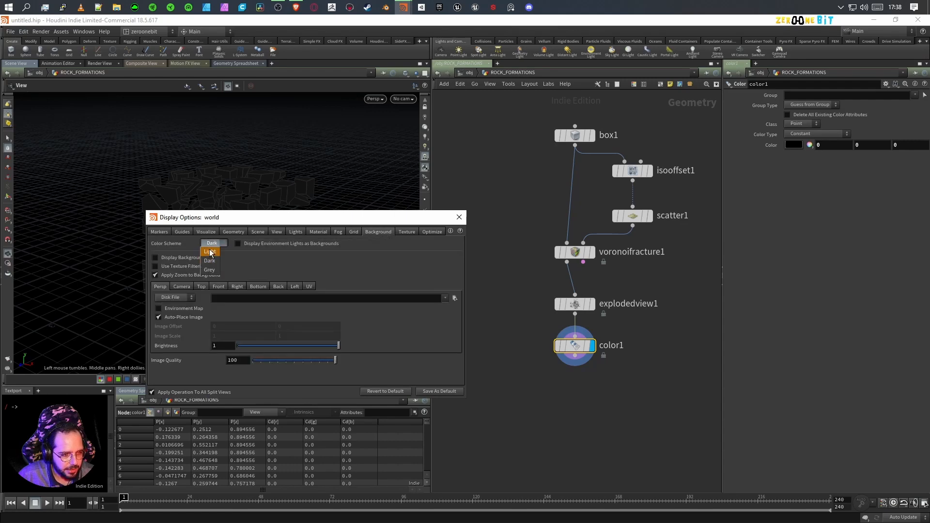
pyautogui.click(210, 252)
pyautogui.click(458, 217)
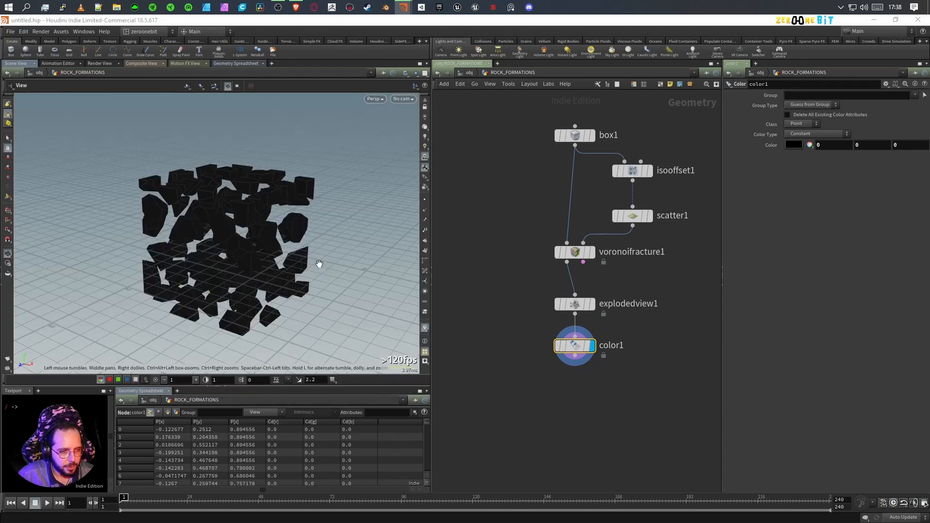
pyautogui.moveTo(318, 266); pyautogui.dragTo(275, 287)
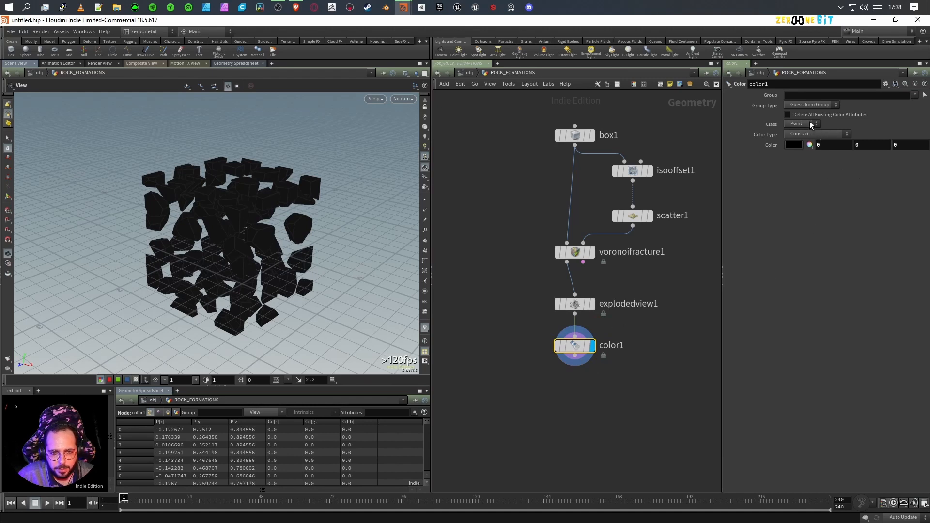
# - Set color1's Class to Primitive and limit it to the inside group, and check the colored pieces
pyautogui.click(801, 123)
pyautogui.click(803, 148)
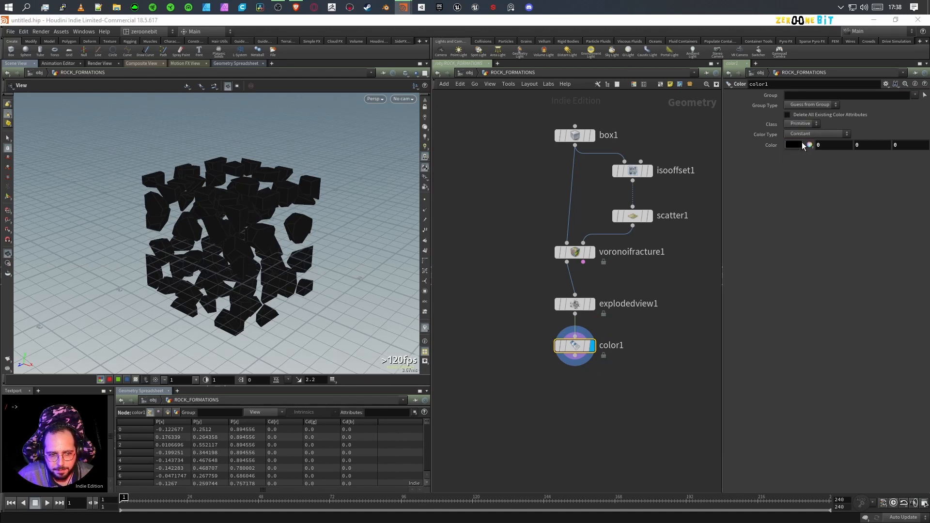
pyautogui.click(915, 96)
pyautogui.click(896, 108)
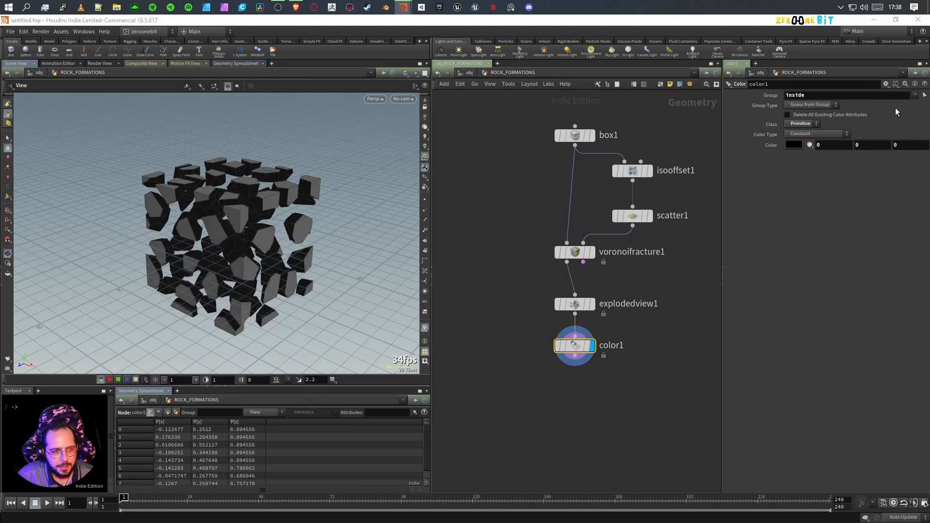
pyautogui.moveTo(310, 218); pyautogui.dragTo(302, 267)
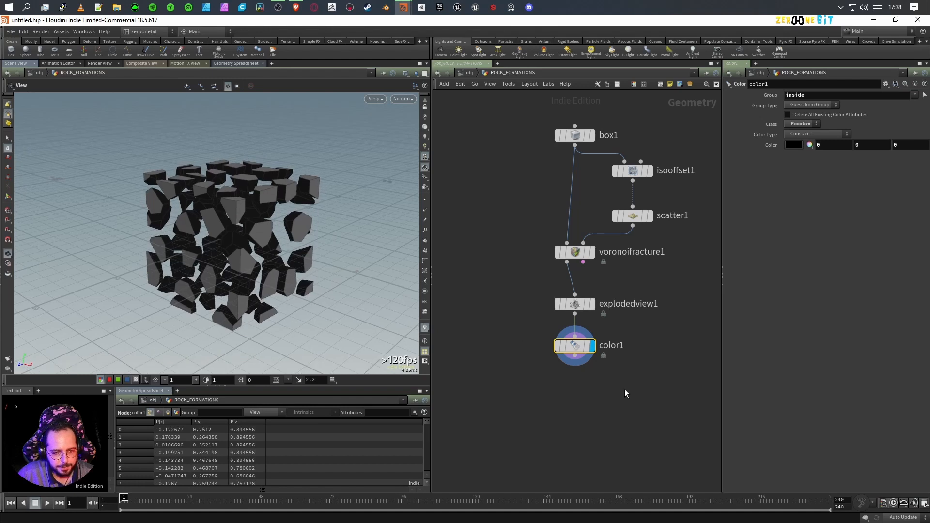
# - Duplicate color1, wire the copy after it in the chain and tidy the node layout
pyautogui.scroll(-1, 574, 391)
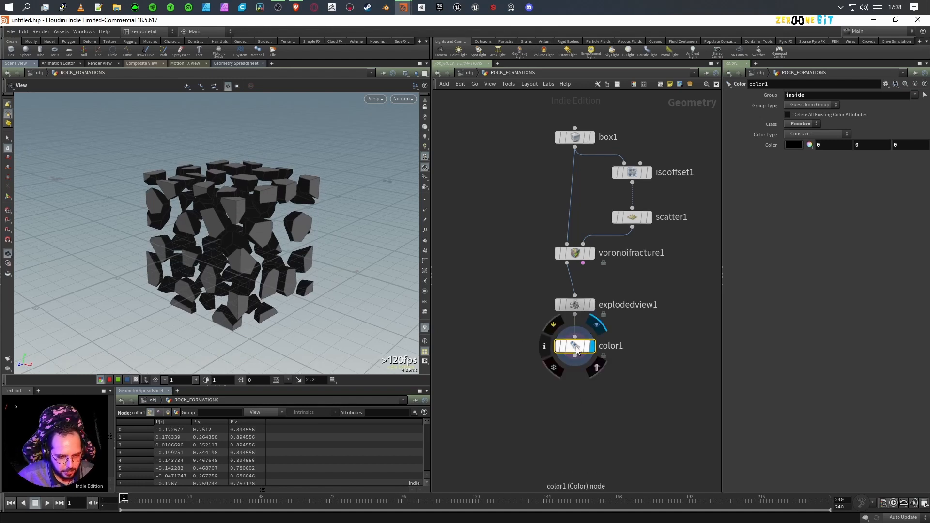
pyautogui.keyDown('alt'); pyautogui.moveTo(576, 350); pyautogui.dragTo(576, 402); pyautogui.keyUp('alt')
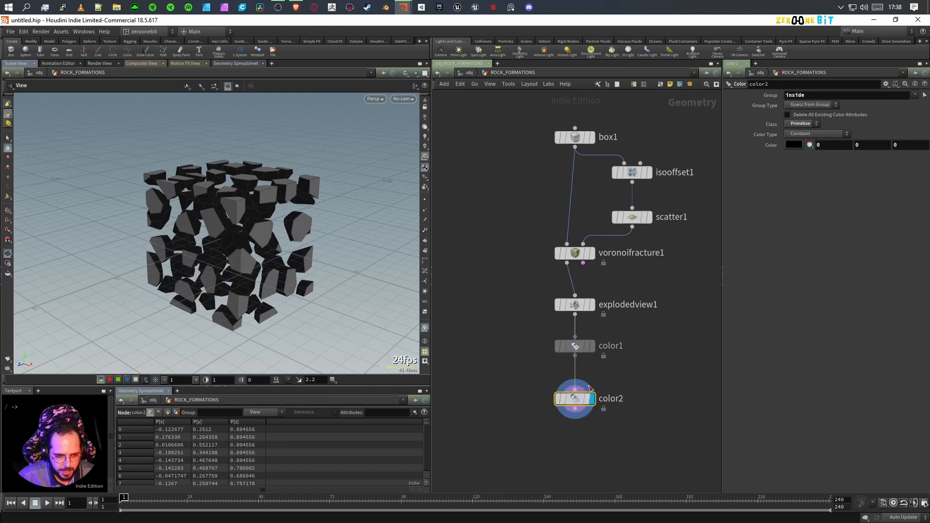
pyautogui.moveTo(586, 404); pyautogui.dragTo(644, 393)
pyautogui.click(575, 358)
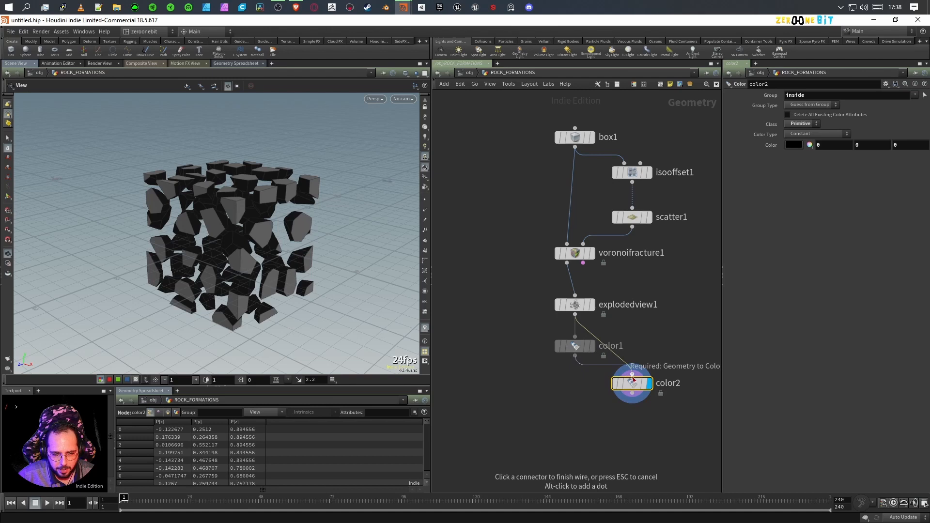
pyautogui.click(632, 376)
pyautogui.press('l')
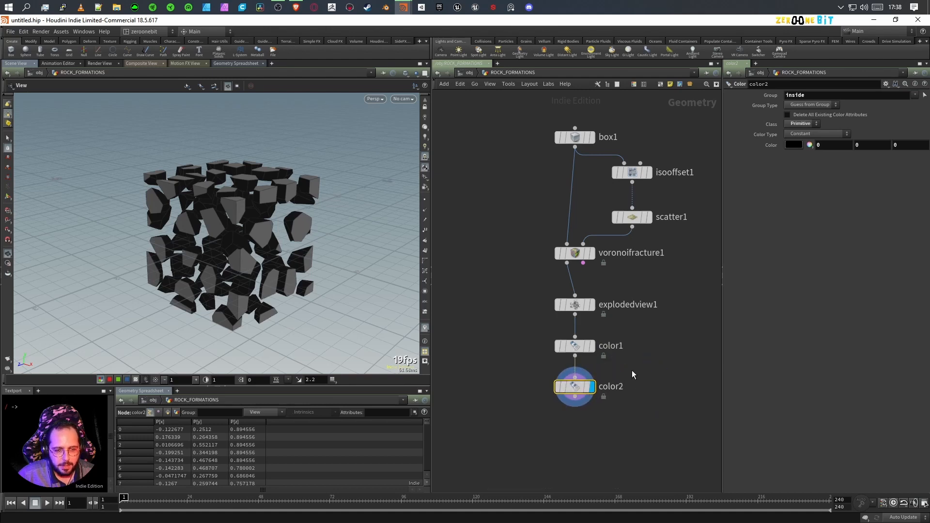
# - Set color2's color to white (1, 1, 1)
pyautogui.click(824, 145)
pyautogui.write('1')
pyautogui.press('Tab')
pyautogui.write('1')
pyautogui.press('Tab')
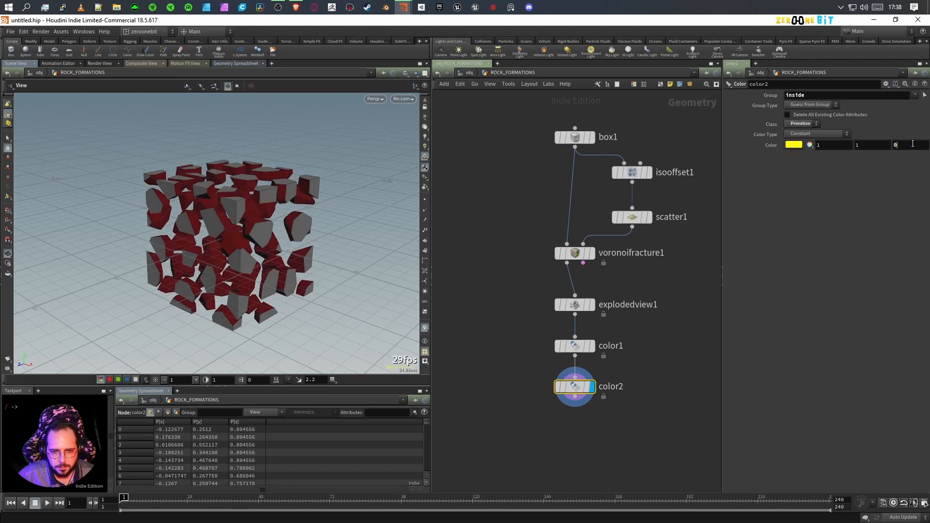
pyautogui.write('1')
pyautogui.press('Return')
# - Limit color2 to the outside group and compare its result with color1's
pyautogui.click(915, 95)
pyautogui.click(894, 107)
pyautogui.click(915, 95)
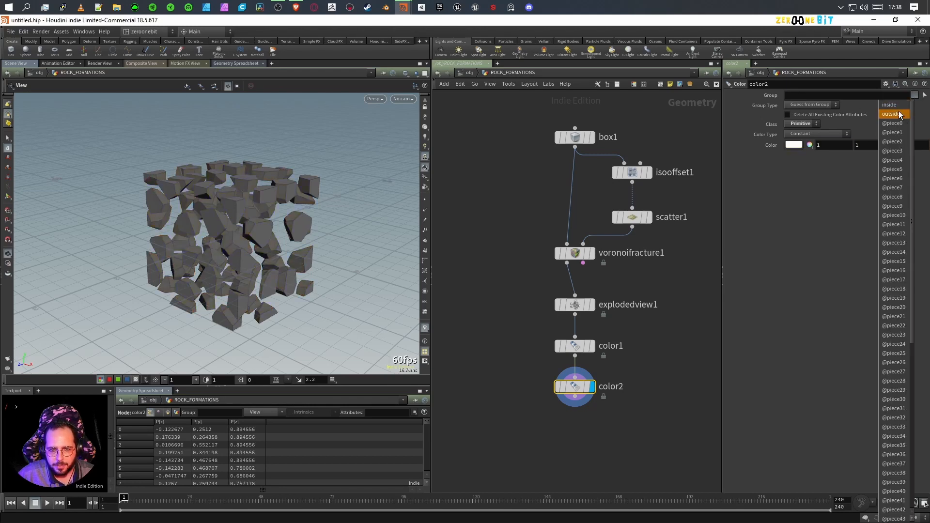
pyautogui.click(897, 115)
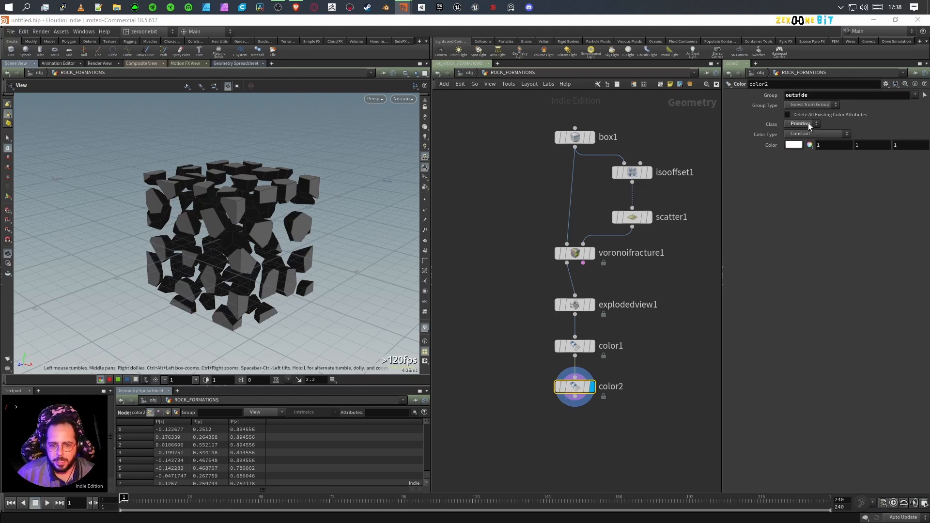
pyautogui.moveTo(260, 275); pyautogui.dragTo(244, 266)
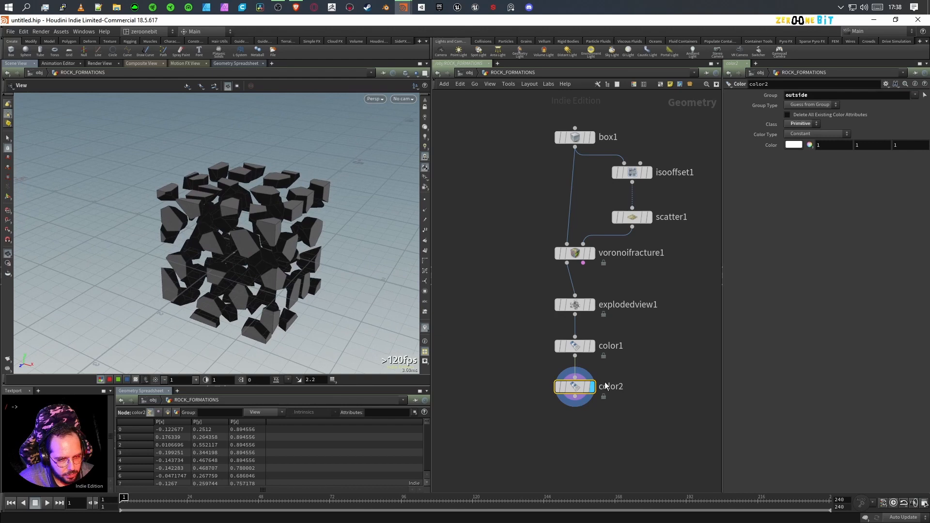
pyautogui.click(592, 345)
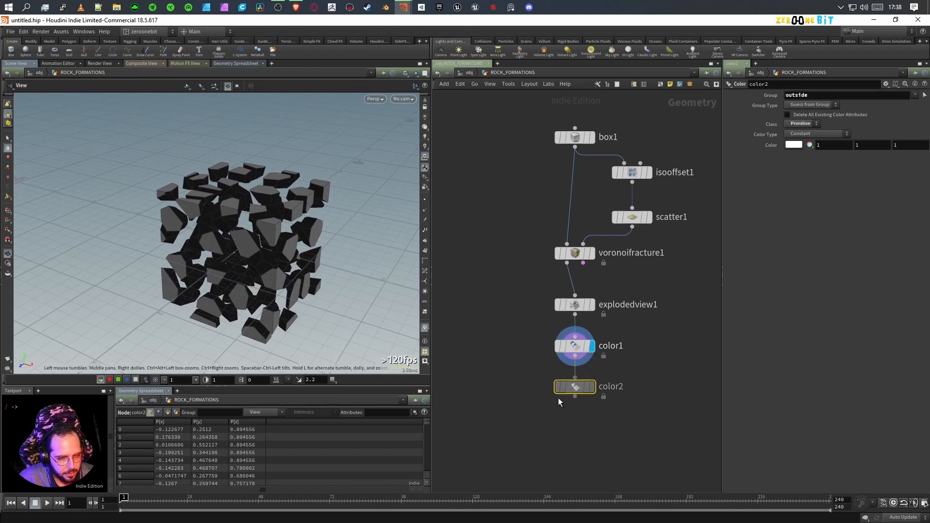
# - Display color2's result and inspect the exploded pieces with the outside faces colored
pyautogui.moveTo(591, 391)
pyautogui.click(592, 388)
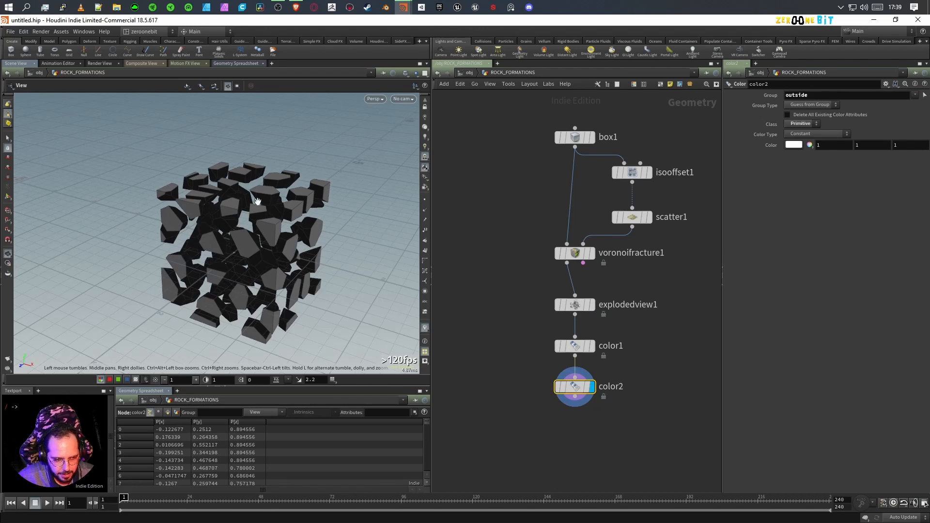
pyautogui.moveTo(301, 300); pyautogui.dragTo(267, 314)
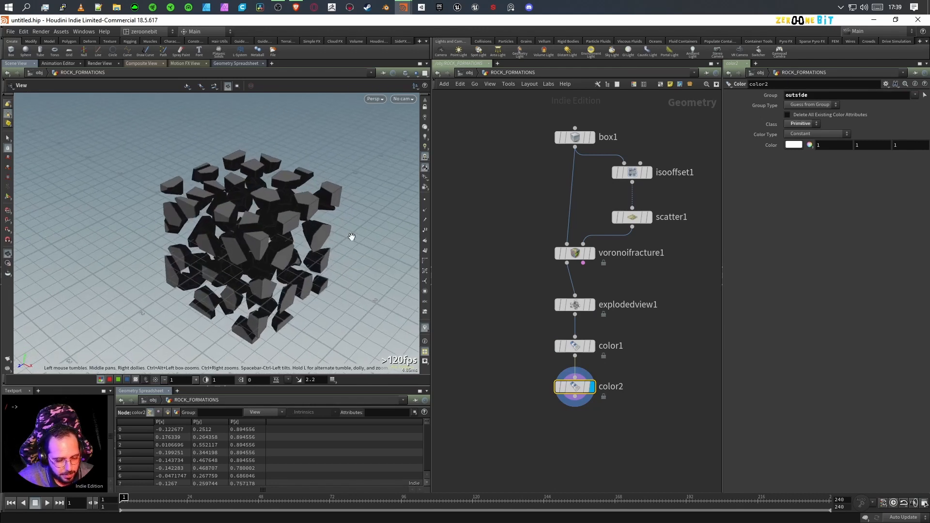
# - Switch the viewport's color correction to OpenColorIO and check the pieces' black and white faces
pyautogui.click(378, 98)
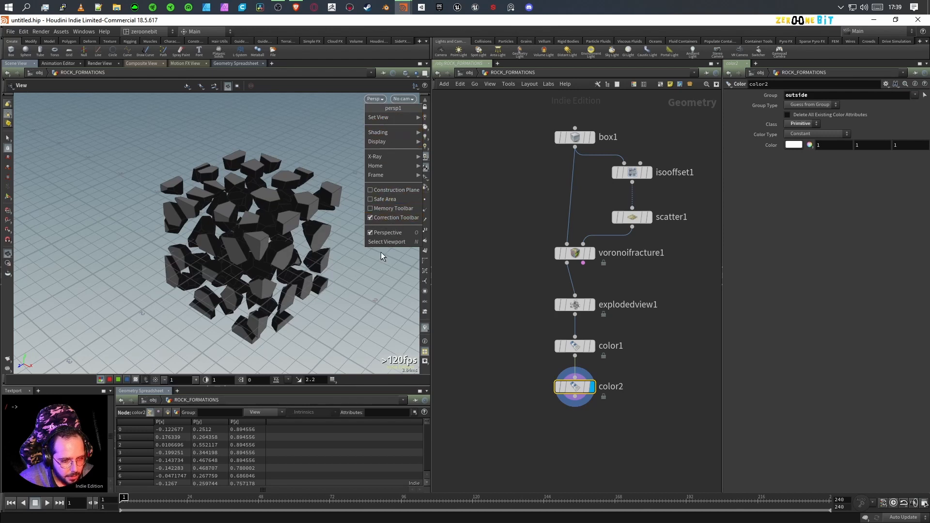
pyautogui.click(327, 353)
pyautogui.click(288, 379)
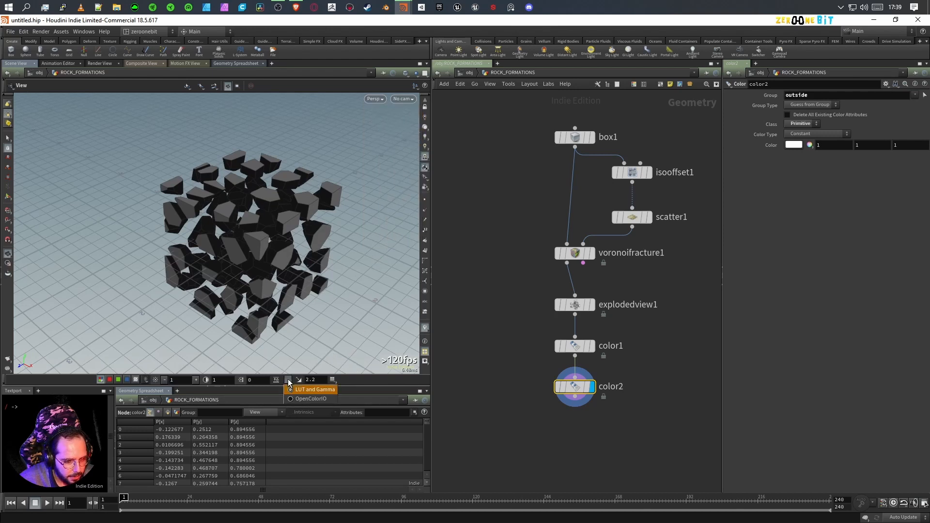
pyautogui.click(309, 402)
pyautogui.moveTo(335, 345); pyautogui.dragTo(313, 298)
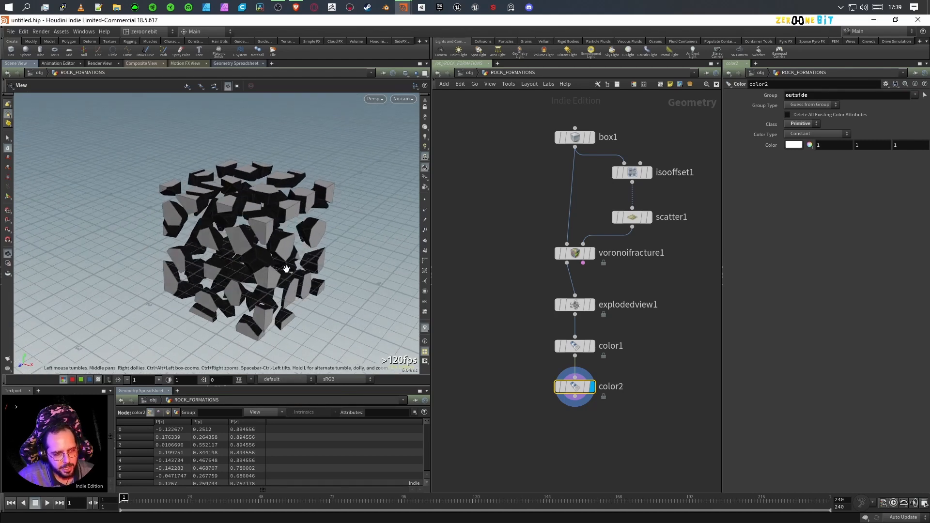
pyautogui.scroll(4, 290, 269)
pyautogui.moveTo(282, 250); pyautogui.dragTo(247, 278, button='right')
pyautogui.click(251, 380)
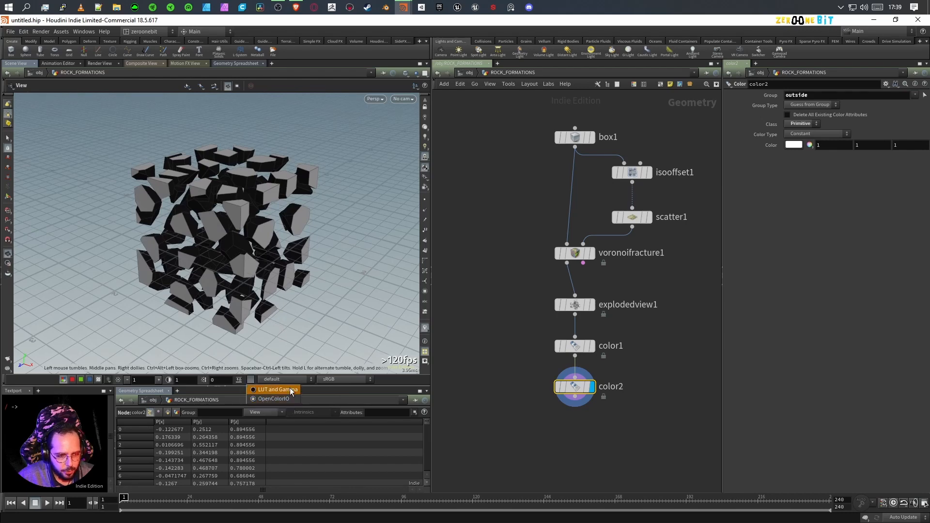
pyautogui.click(292, 328)
pyautogui.moveTo(292, 328); pyautogui.dragTo(282, 336)
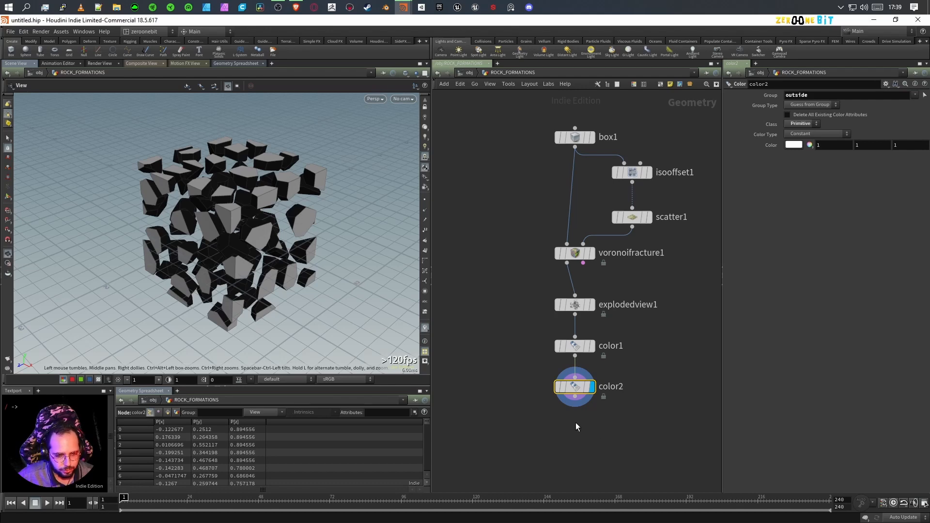
# - Add an Attribute Promote node, wire it after color2 and align it beneath that node
pyautogui.press('Tab')
pyautogui.write('ATTR')
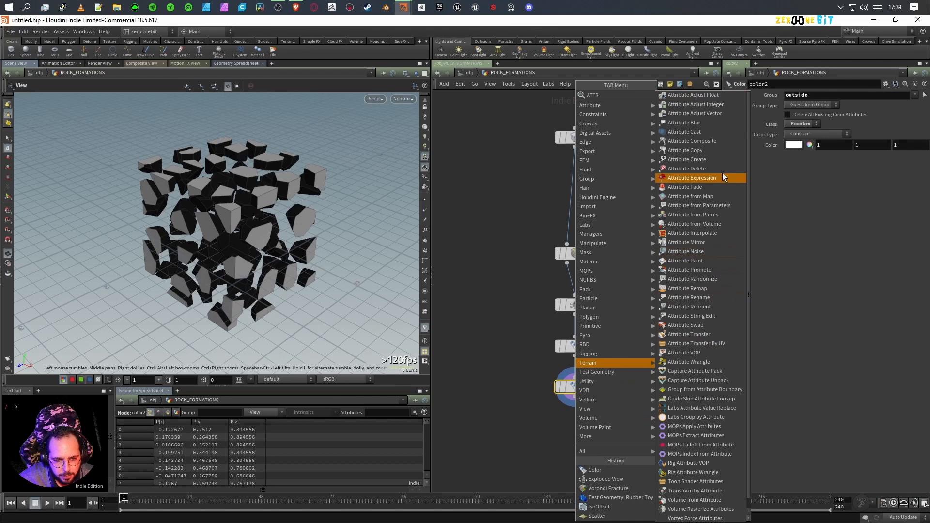
pyautogui.click(704, 271)
pyautogui.click(577, 427)
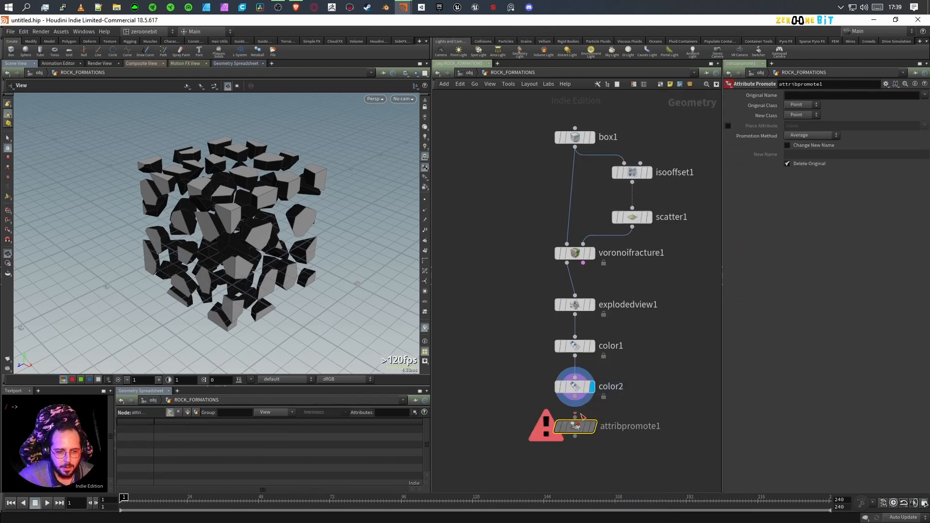
pyautogui.moveTo(580, 429); pyautogui.dragTo(487, 430)
pyautogui.press('Tab')
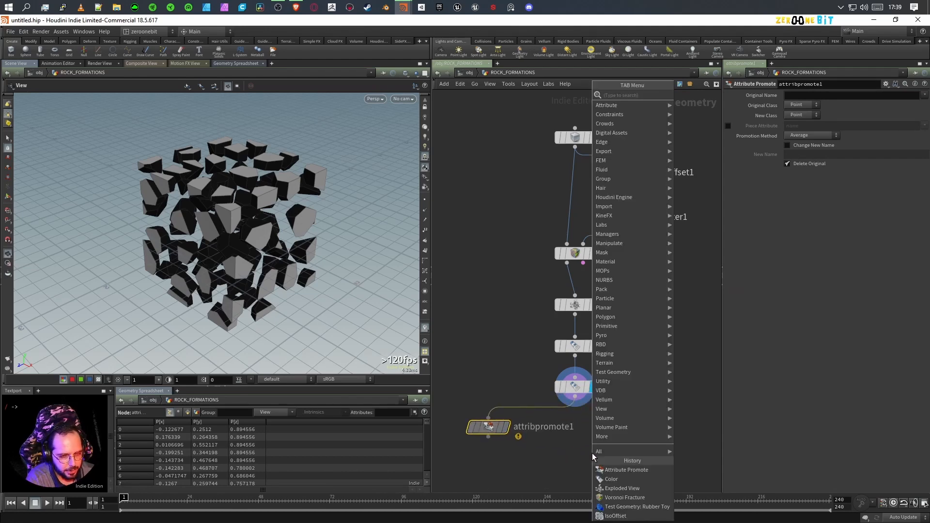
pyautogui.write('AP')
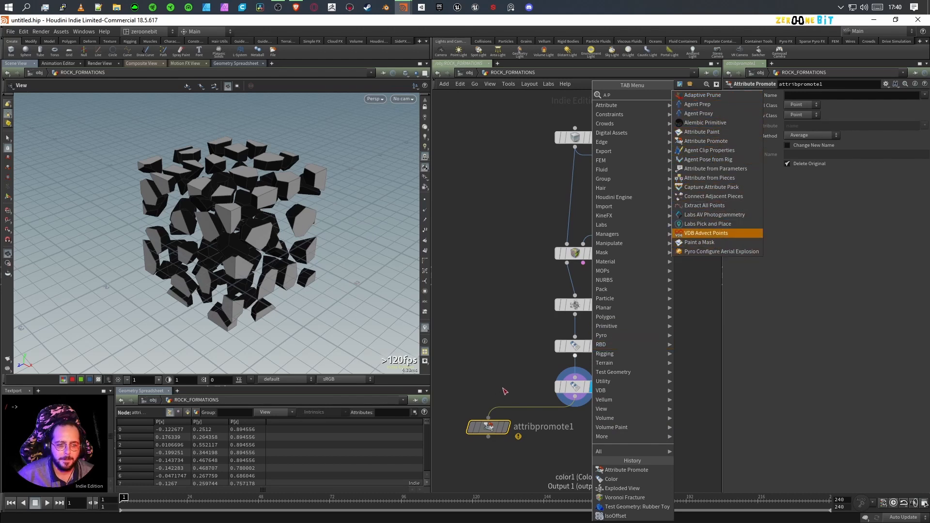
pyautogui.press('Escape')
pyautogui.moveTo(489, 427); pyautogui.dragTo(577, 424)
# - Try Cd as the Original Name on attribpromote1 and clear the entry
pyautogui.click(924, 96)
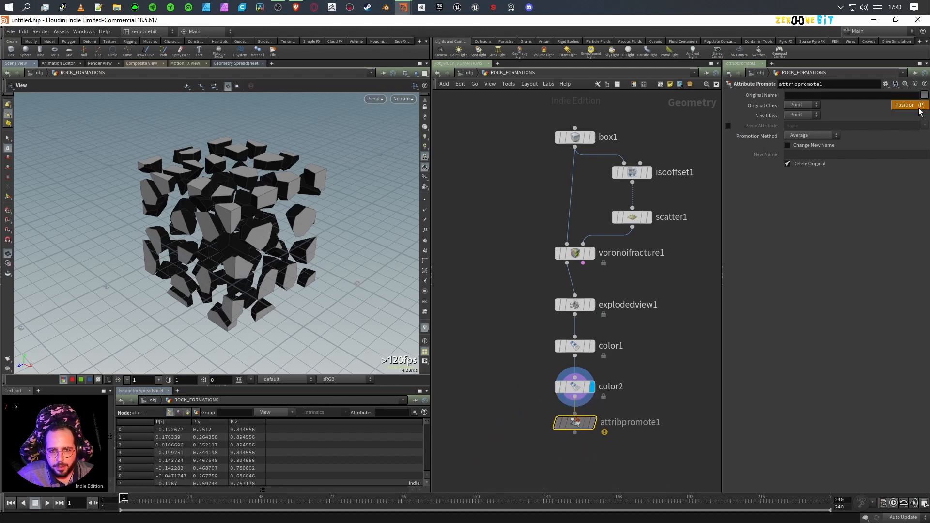
pyautogui.click(844, 96)
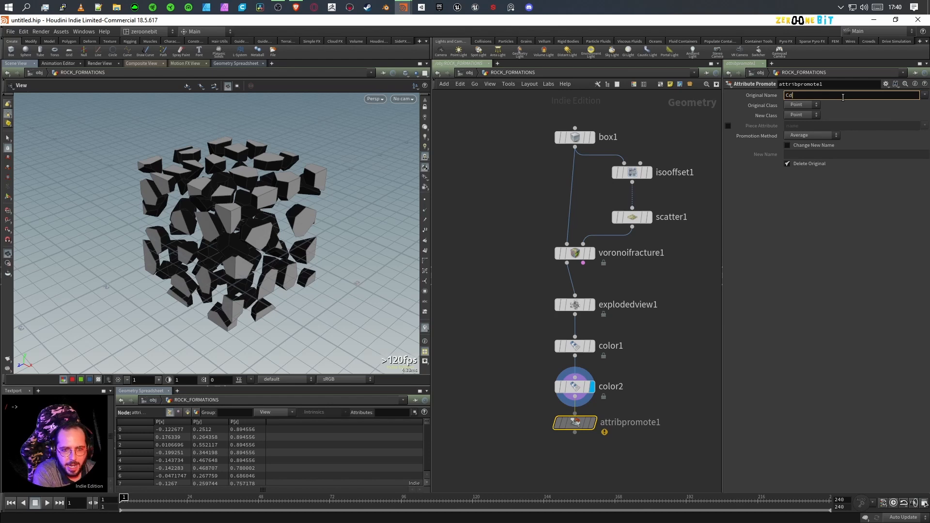
pyautogui.press('Return')
pyautogui.moveTo(804, 96); pyautogui.dragTo(755, 97)
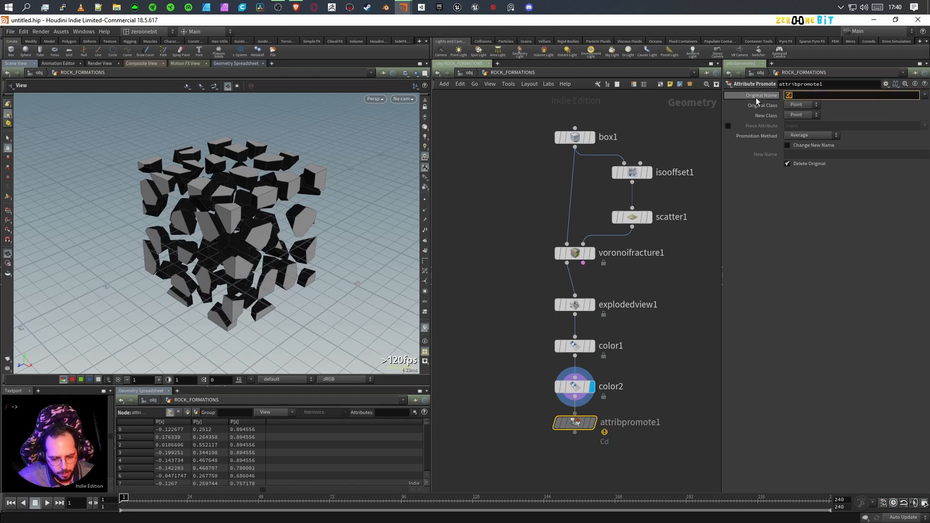
pyautogui.press('BackSpace')
pyautogui.press('Return')
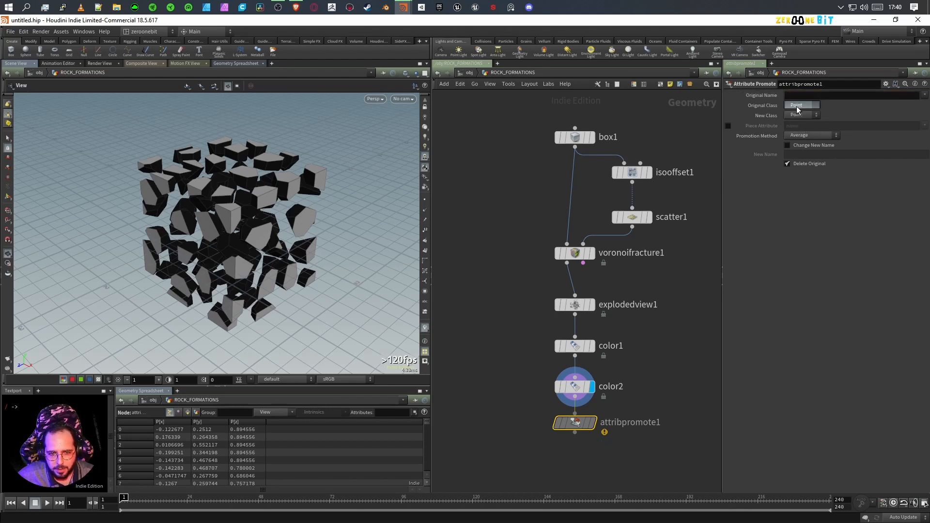
# - Set attribpromote1's Original Class to Primitive, matching the color nodes, and its Original Name to Cd
pyautogui.click(804, 123)
pyautogui.moveTo(536, 340); pyautogui.dragTo(621, 396)
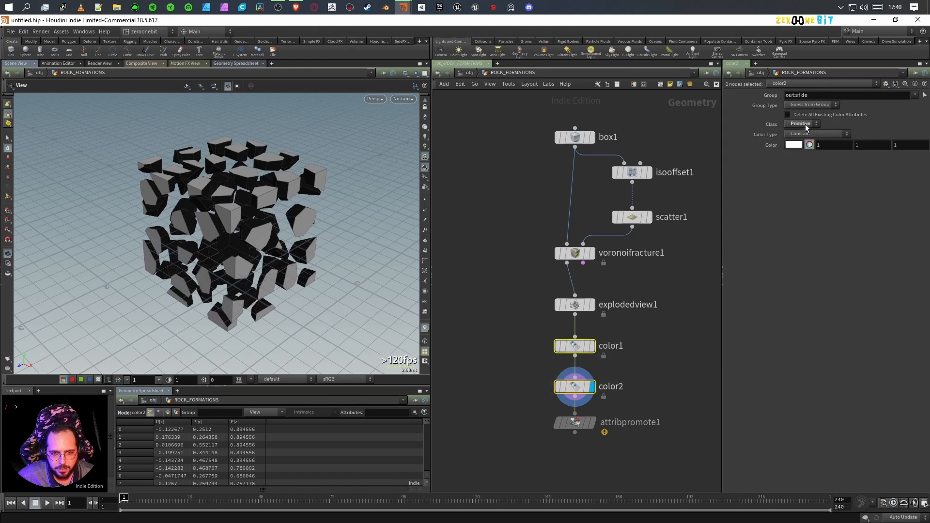
pyautogui.moveTo(536, 419); pyautogui.dragTo(618, 456)
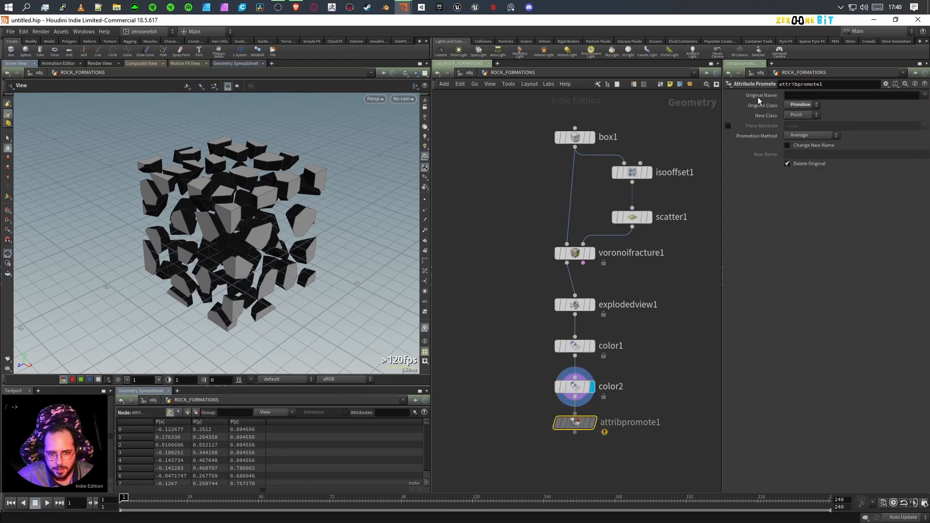
pyautogui.click(926, 95)
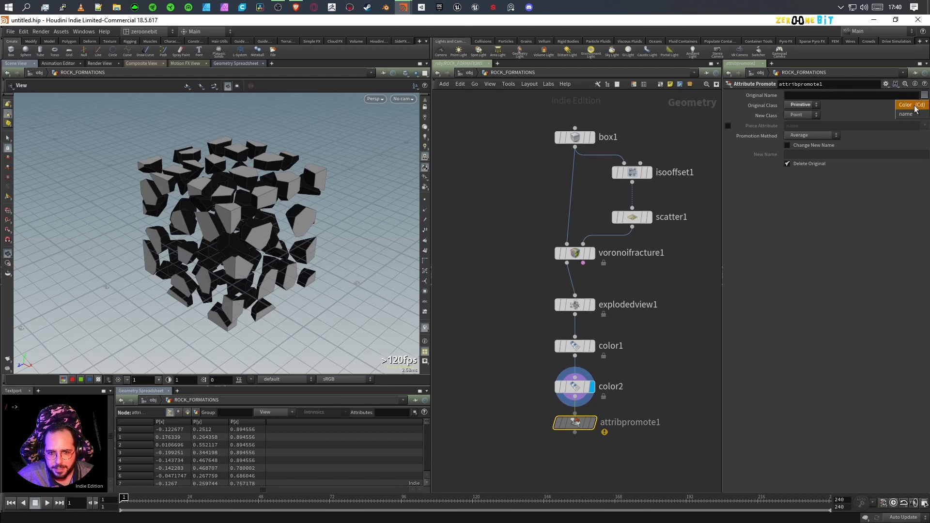
pyautogui.click(906, 105)
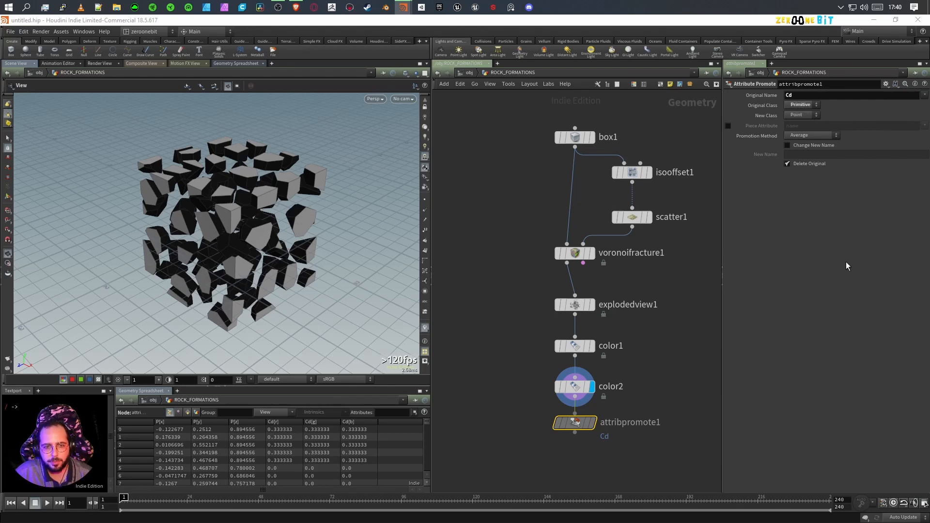
# - Compare attribpromote1's point-averaged colors with color2's primitive colors on the exploded pieces
pyautogui.click(592, 423)
pyautogui.moveTo(265, 275)
pyautogui.mouseDown()
pyautogui.moveTo(247, 272)
pyautogui.moveTo(269, 246)
pyautogui.moveTo(226, 262)
pyautogui.moveTo(249, 270)
pyautogui.moveTo(302, 246)
pyautogui.moveTo(384, 254)
pyautogui.moveTo(357, 248)
pyautogui.mouseUp()
pyautogui.scroll(5, 270, 246)
pyautogui.moveTo(282, 266)
pyautogui.mouseDown()
pyautogui.moveTo(340, 271)
pyautogui.moveTo(294, 279)
pyautogui.mouseUp()
pyautogui.click(592, 387)
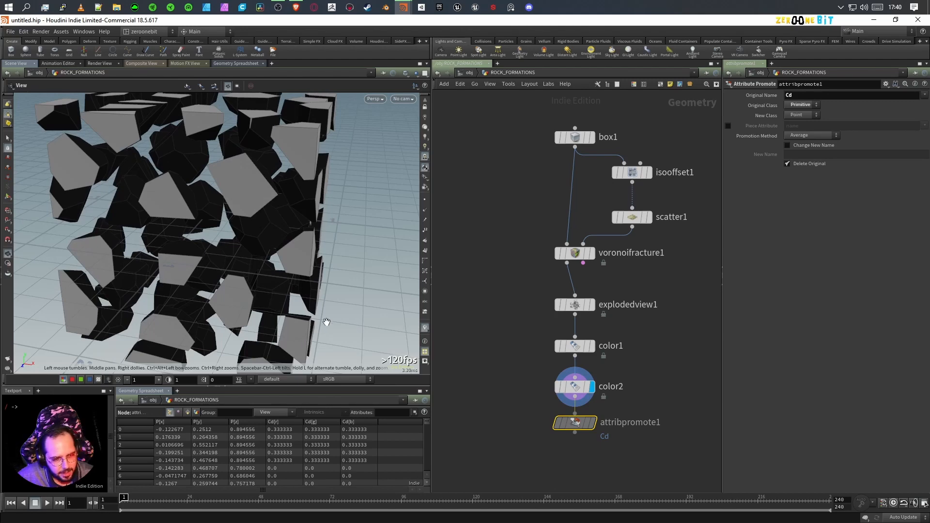
pyautogui.moveTo(319, 325); pyautogui.dragTo(290, 316)
pyautogui.click(592, 423)
pyautogui.moveTo(322, 272); pyautogui.dragTo(266, 292)
pyautogui.moveTo(179, 241); pyautogui.dragTo(205, 234)
pyautogui.moveTo(272, 241); pyautogui.dragTo(263, 285)
# - Add a Grid node beside the main chain, level with attribpromote1, and display it
pyautogui.moveTo(516, 445); pyautogui.dragTo(609, 371, button='middle')
pyautogui.press('Tab')
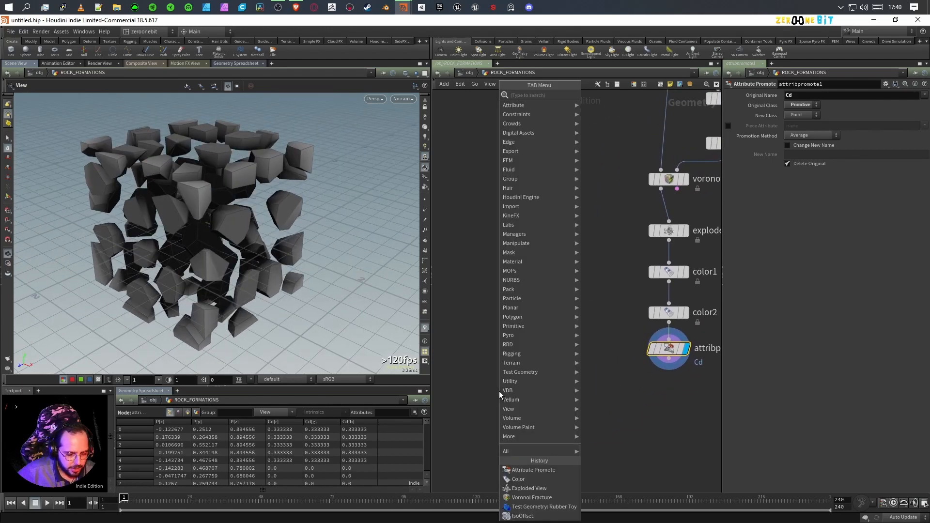
pyautogui.write('grid')
pyautogui.press('Return')
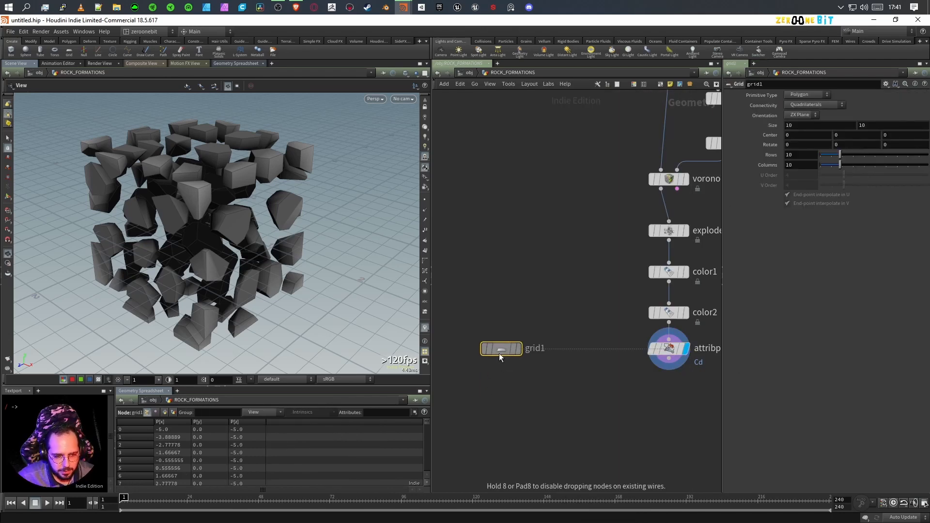
pyautogui.click(499, 353)
pyautogui.click(519, 352)
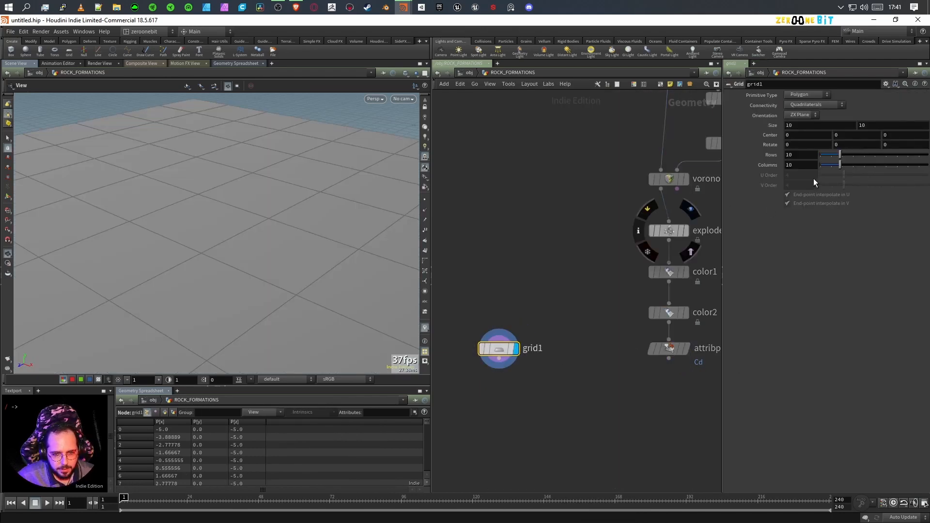
# - Set the grid's Rows and Columns to 3 and frame the whole plane
pyautogui.doubleClick(800, 156)
pyautogui.write('3')
pyautogui.click(796, 164)
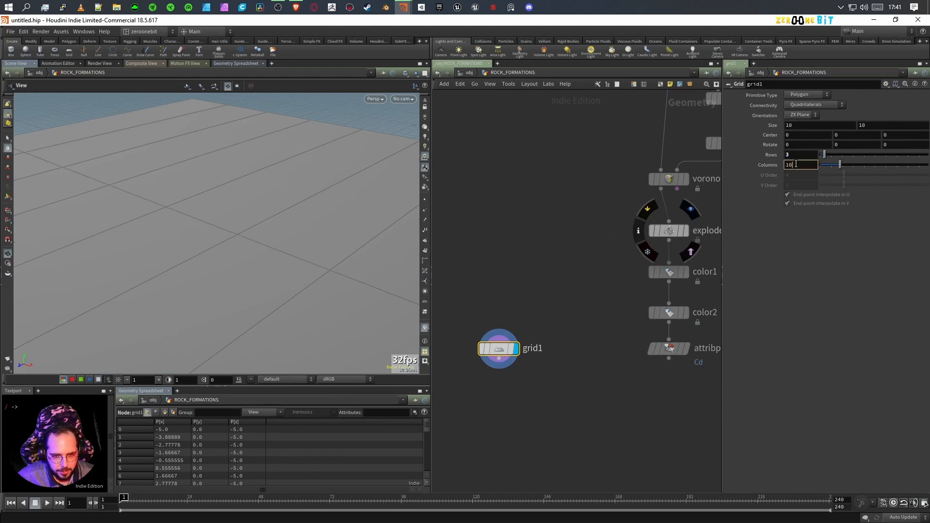
pyautogui.press('Return')
pyautogui.scroll(-6, 243, 287)
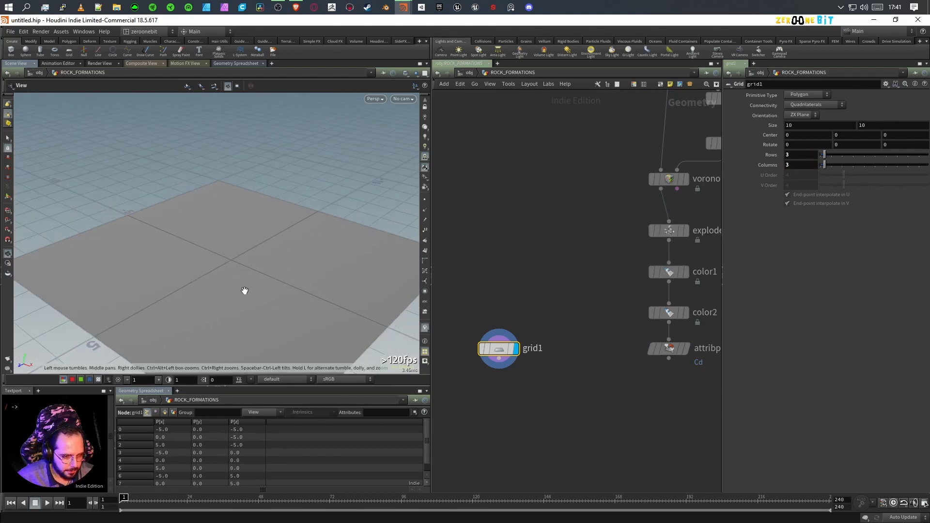
pyautogui.moveTo(249, 300); pyautogui.dragTo(232, 217, button='middle')
pyautogui.scroll(1, 510, 416)
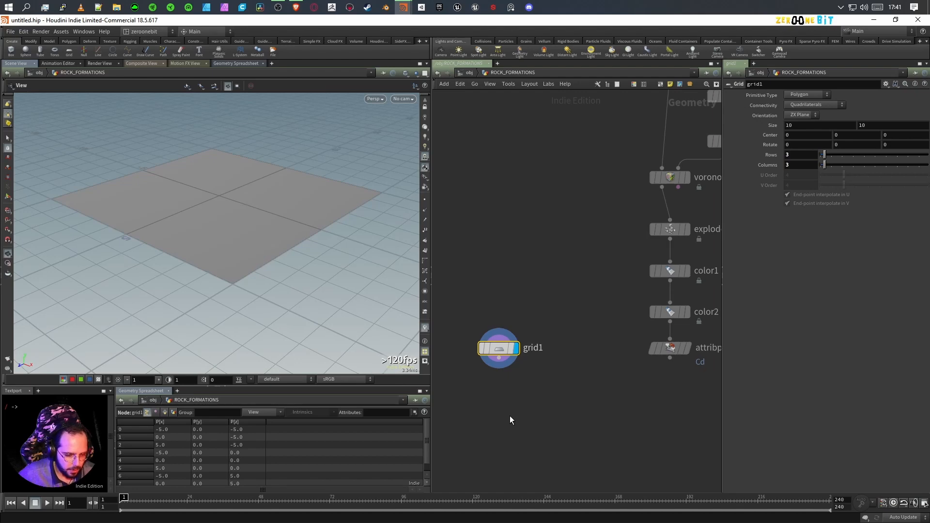
# - Add a Color node, wire it after grid1, align it directly below and display it
pyautogui.press('Tab')
pyautogui.write('col')
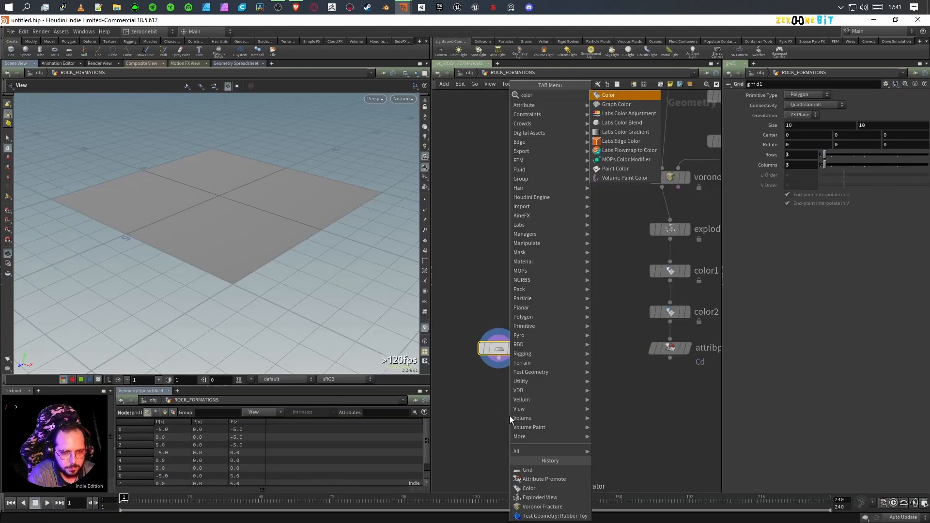
pyautogui.press('Return')
pyautogui.click(510, 415)
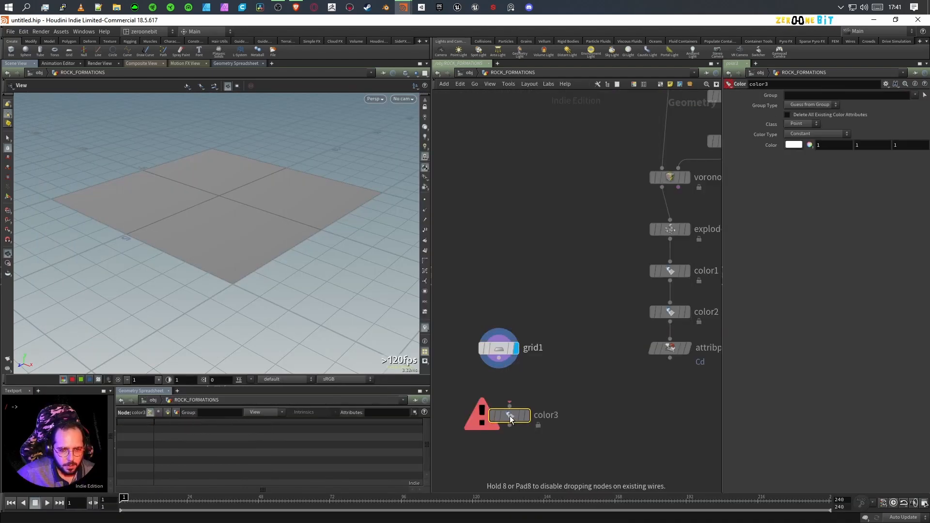
pyautogui.click(499, 358)
pyautogui.click(510, 403)
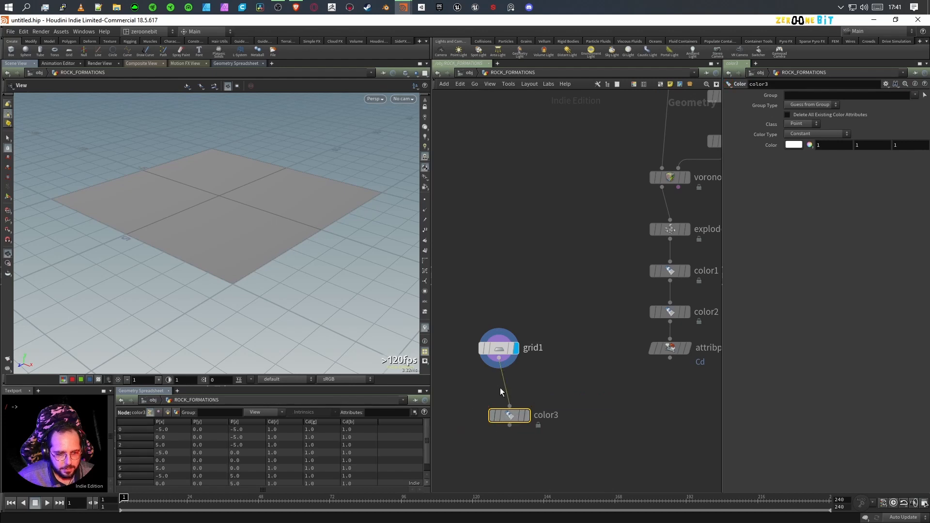
pyautogui.press('l')
pyautogui.click(516, 382)
# - Set color3's Class to Primitive and its Color Type to Random, and view the grid's faces
pyautogui.click(801, 122)
pyautogui.click(804, 144)
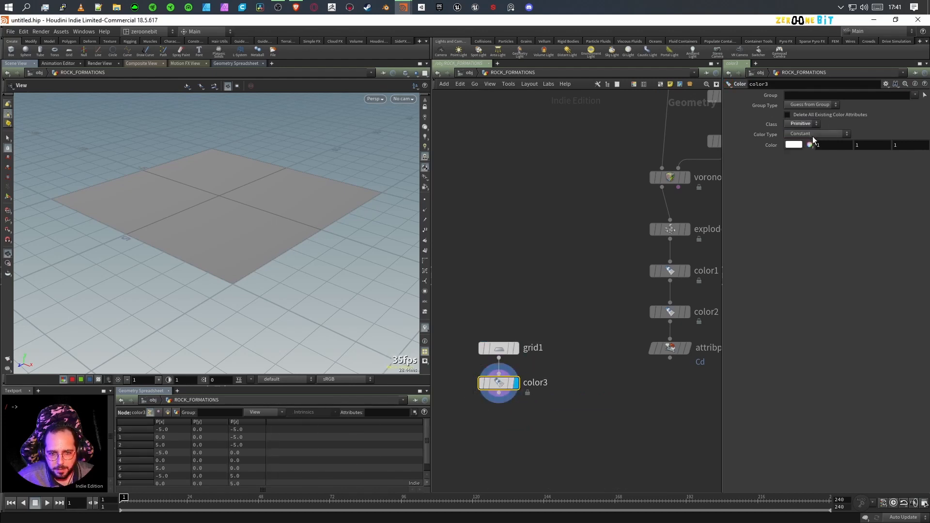
pyautogui.click(814, 135)
pyautogui.click(811, 162)
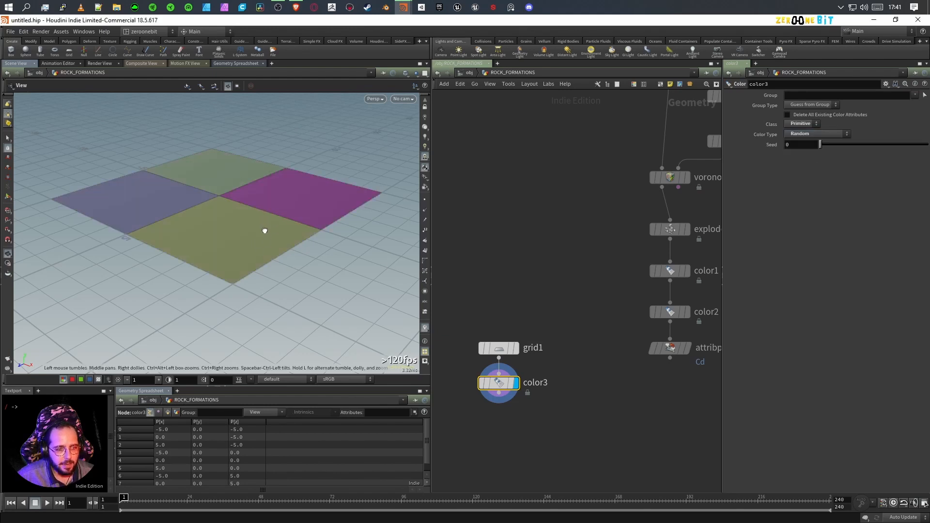
pyautogui.moveTo(265, 229); pyautogui.dragTo(257, 234)
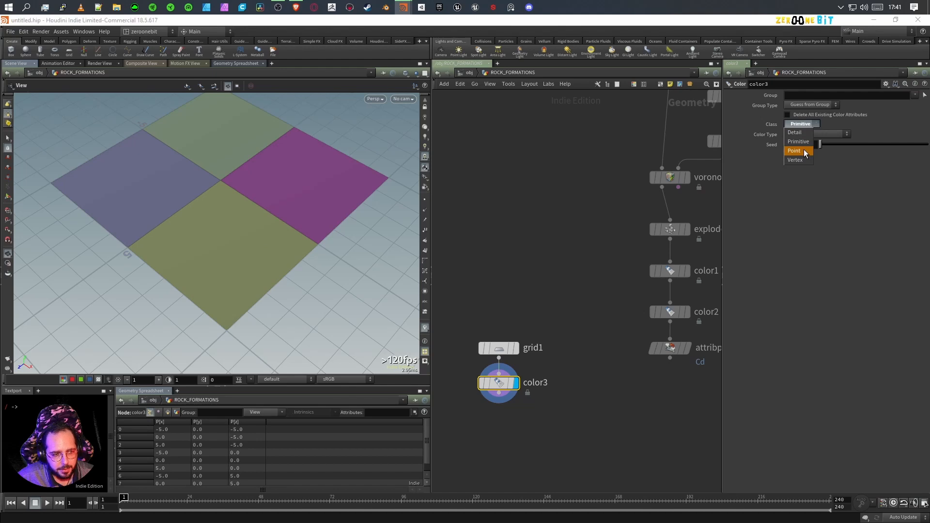
# - Set color3's Class to Point and show points and primitive numbers in the viewport
pyautogui.click(804, 149)
pyautogui.click(425, 200)
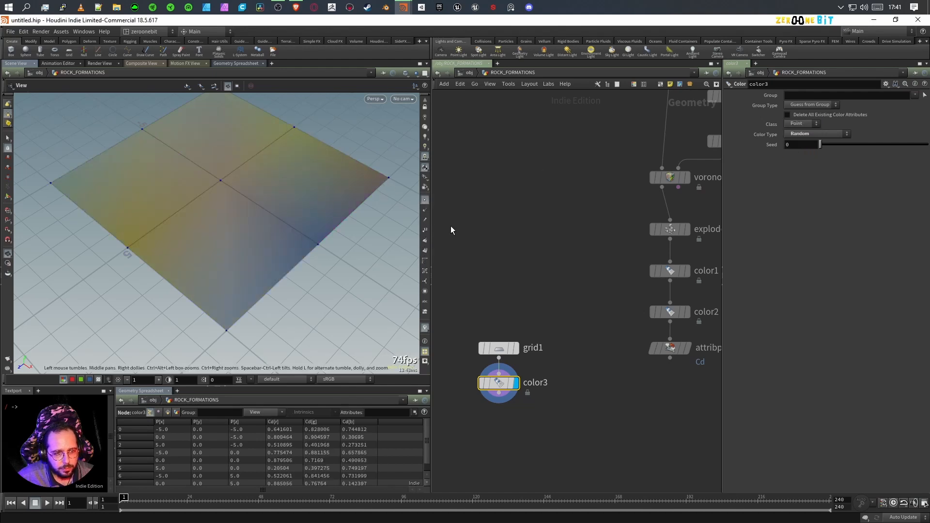
pyautogui.click(425, 251)
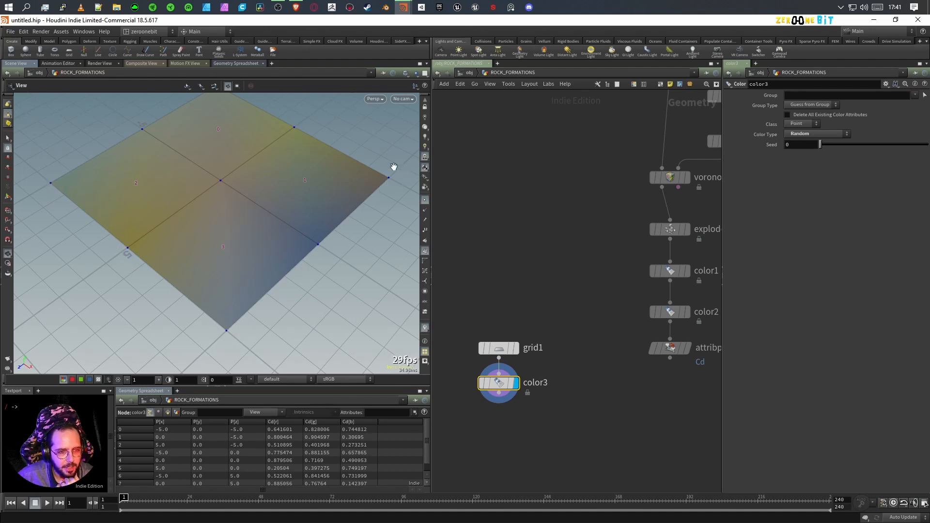
pyautogui.moveTo(271, 173); pyautogui.dragTo(282, 260)
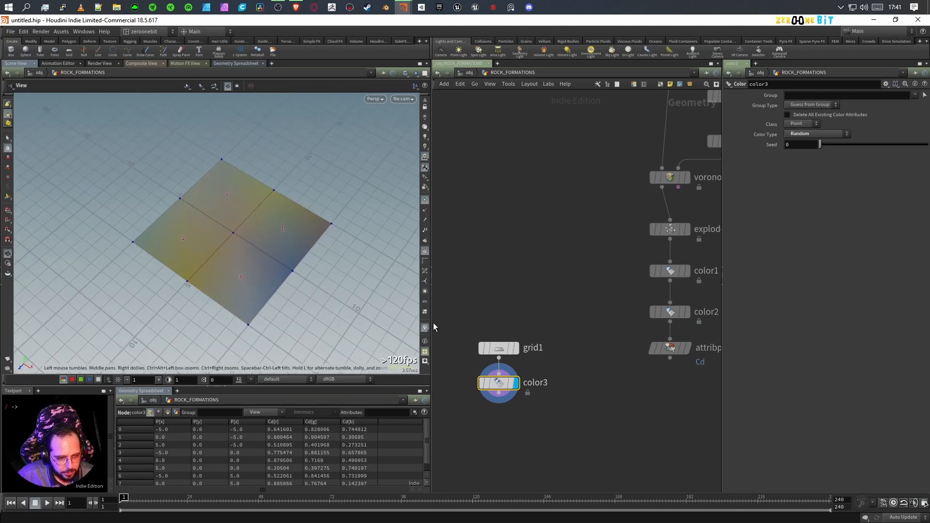
# - Set color3's Class to Vertex and examine the colors around the grid's shared points
pyautogui.scroll(5, 290, 274)
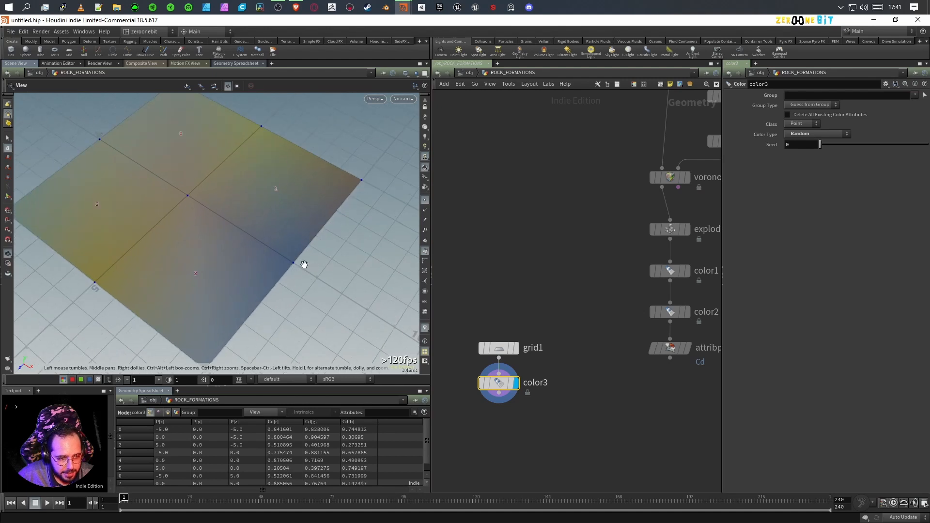
pyautogui.click(807, 124)
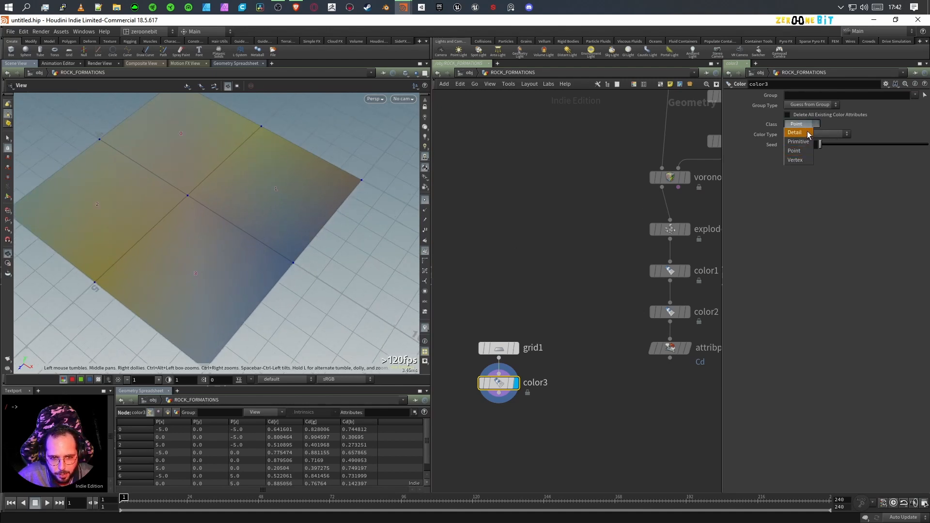
pyautogui.click(802, 159)
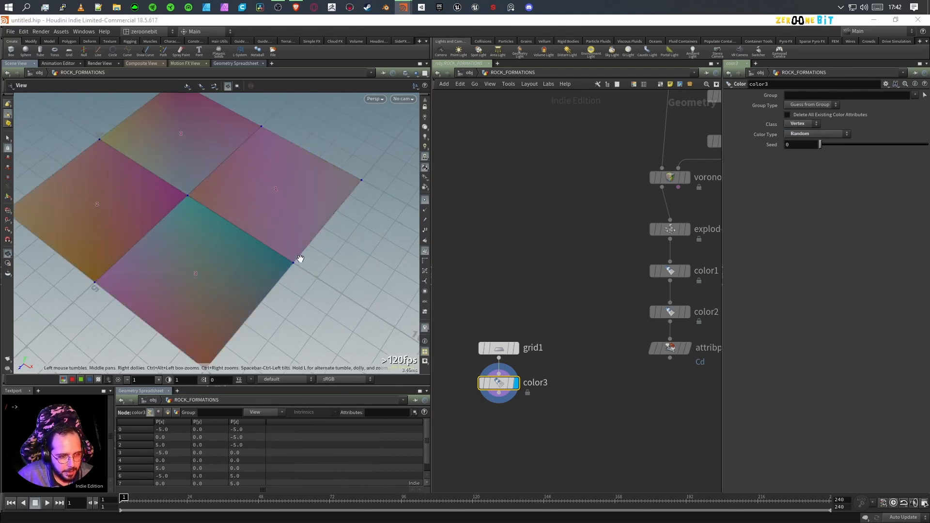
pyautogui.scroll(4, 301, 263)
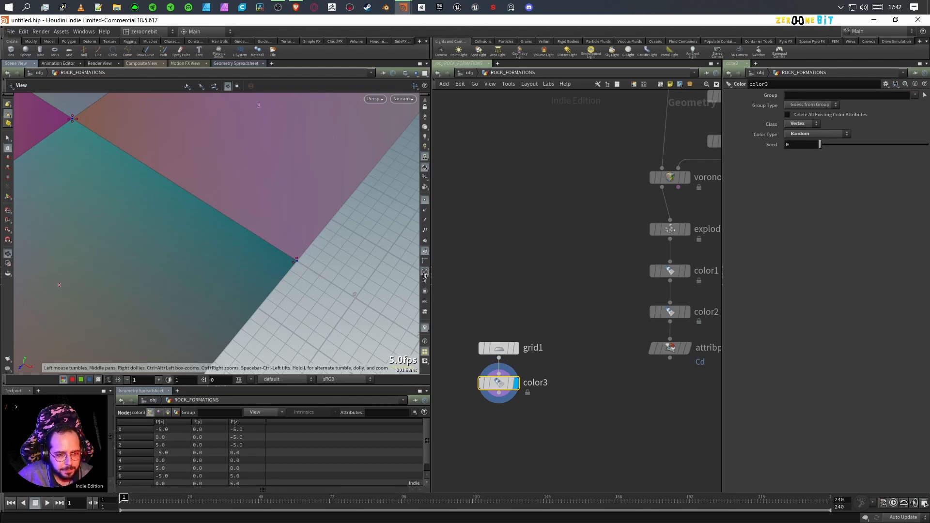
pyautogui.scroll(-10, 310, 259)
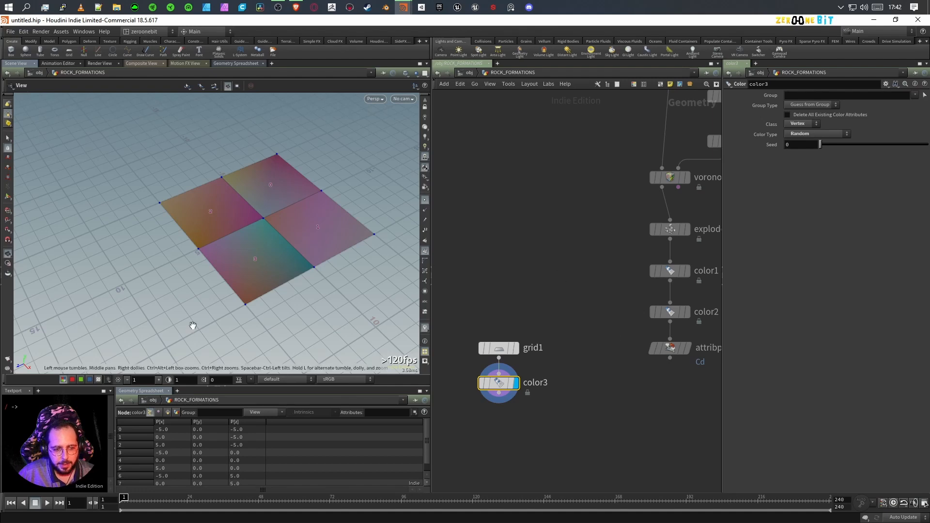
# - Delete the grid1 and color3 nodes, hide points and primitive numbers, and frame the fractured pieces
pyautogui.moveTo(551, 303); pyautogui.dragTo(455, 464)
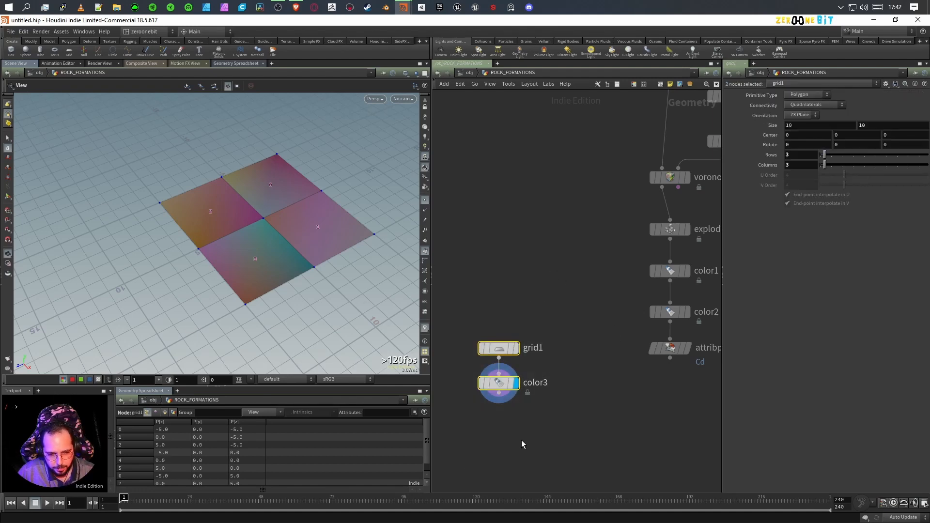
pyautogui.press('Delete')
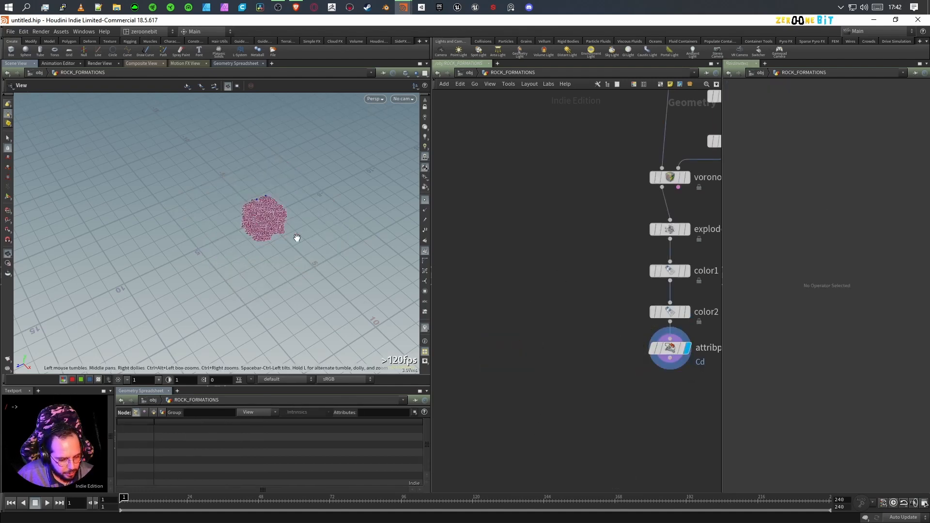
pyautogui.press('f')
pyautogui.click(425, 252)
pyautogui.click(426, 201)
pyautogui.scroll(6, 201, 290)
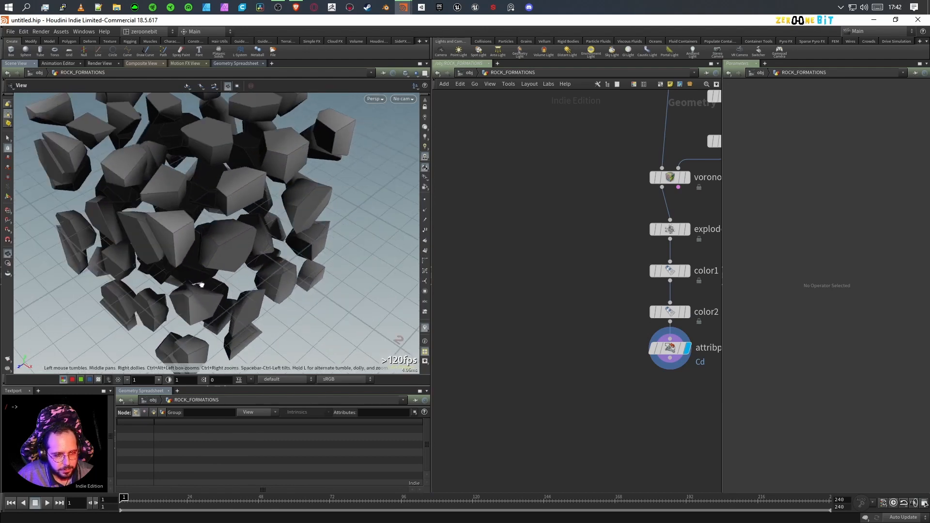
pyautogui.scroll(-6, 202, 289)
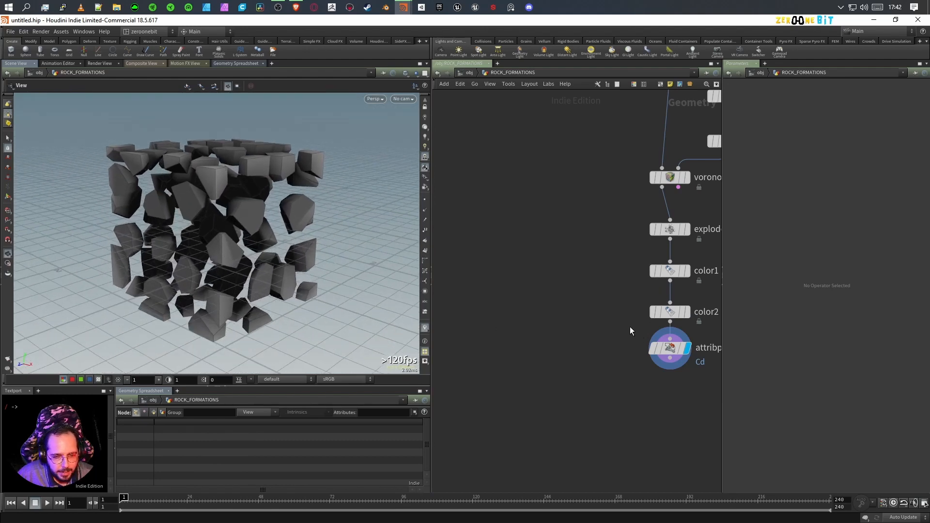
# - Set attribpromote1's Promotion Method to Maximum and view the fractured pieces
pyautogui.moveTo(638, 333); pyautogui.dragTo(719, 377)
pyautogui.moveTo(676, 392); pyautogui.dragTo(547, 402, button='middle')
pyautogui.moveTo(689, 279); pyautogui.dragTo(687, 280, button='middle')
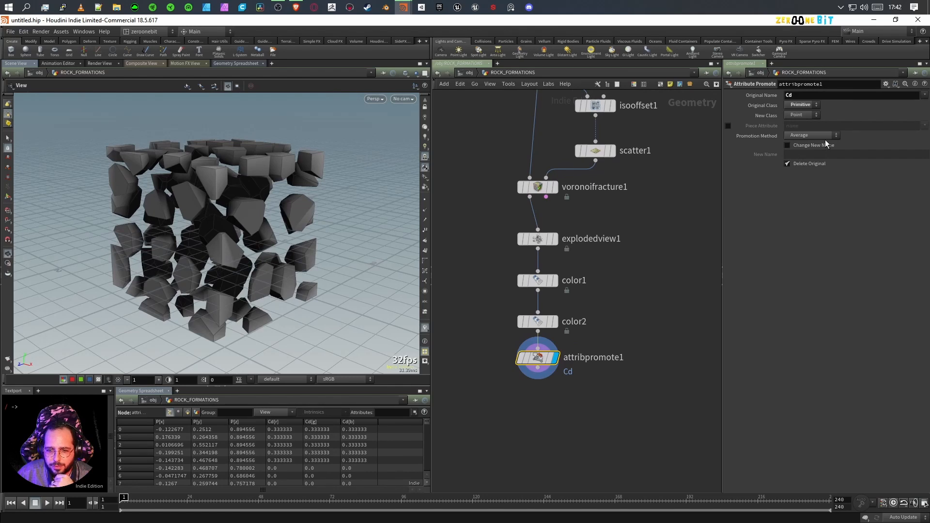
pyautogui.click(812, 135)
pyautogui.click(813, 144)
pyautogui.moveTo(214, 228); pyautogui.dragTo(249, 255)
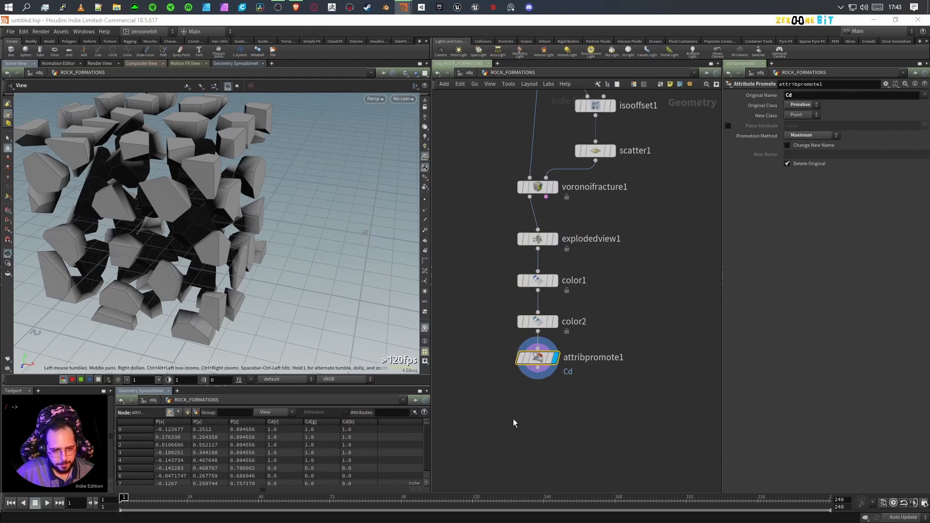
# - Add a For-Each Named Primitive block below attribpromote1
pyautogui.press('Tab')
pyautogui.write('for each')
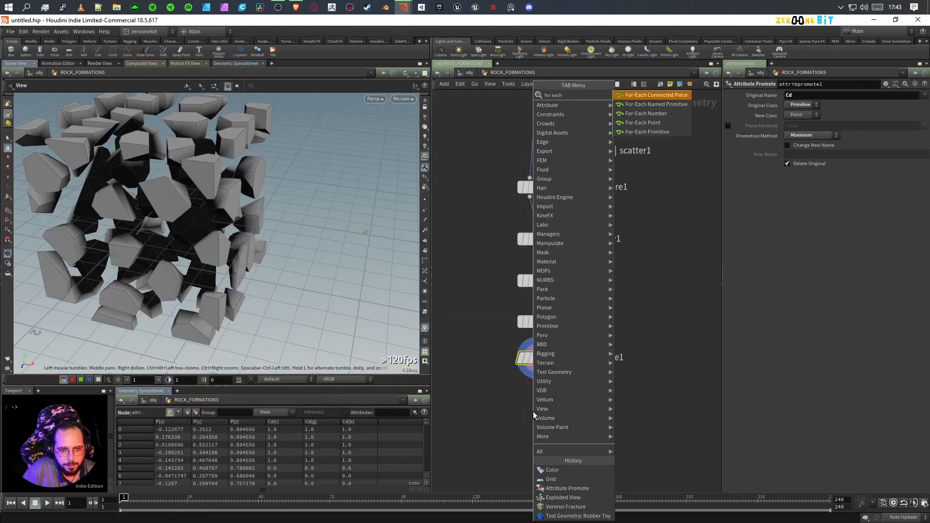
pyautogui.click(670, 104)
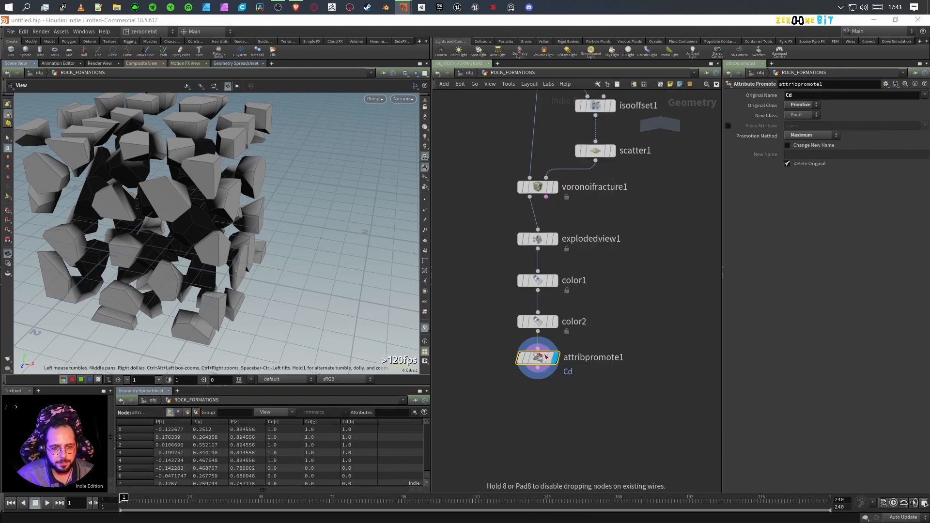
pyautogui.click(536, 426)
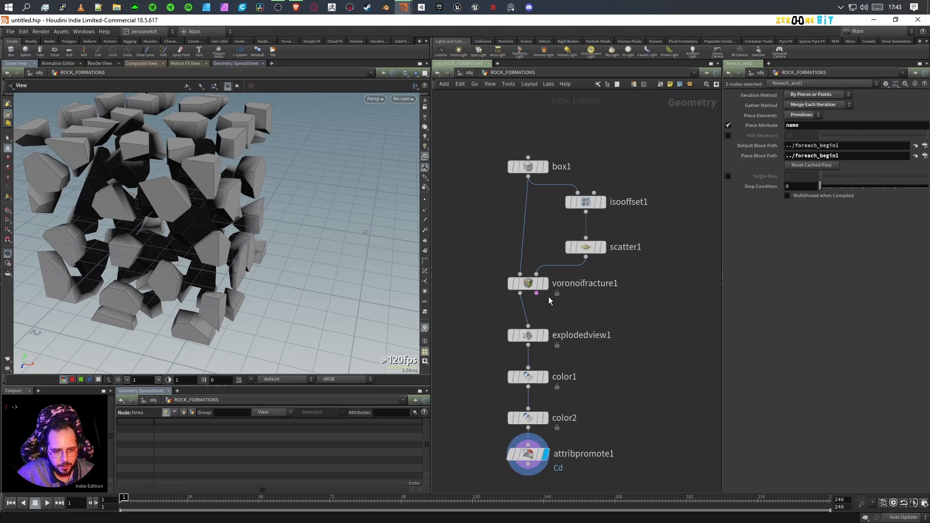
# - Inspect voronoifracture1, explodedview1 and color1, and read color1's primitive name attribute in the geometry spreadsheet
pyautogui.click(530, 291)
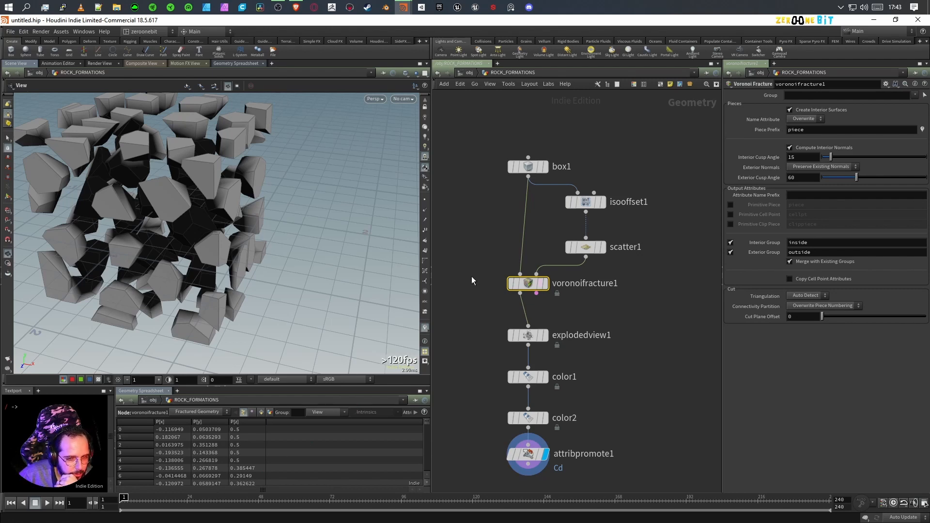
pyautogui.click(512, 335)
pyautogui.click(509, 377)
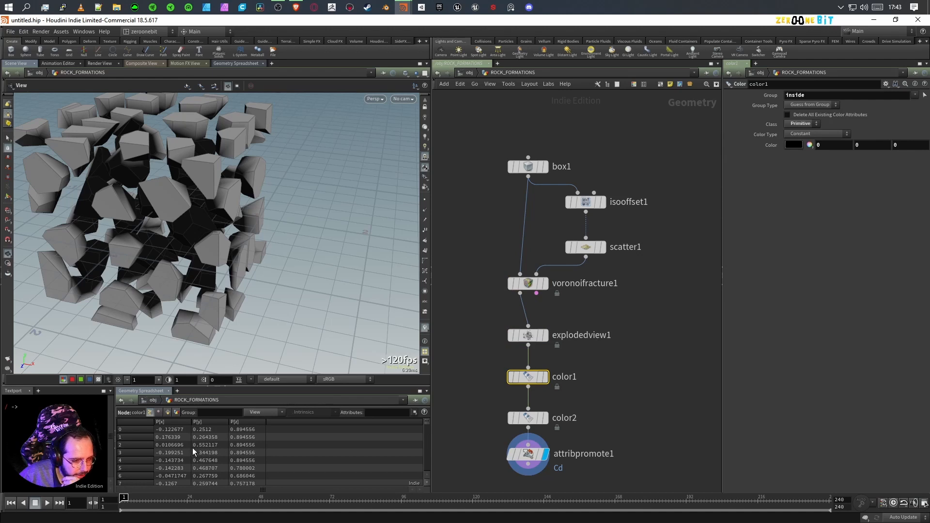
pyautogui.click(170, 413)
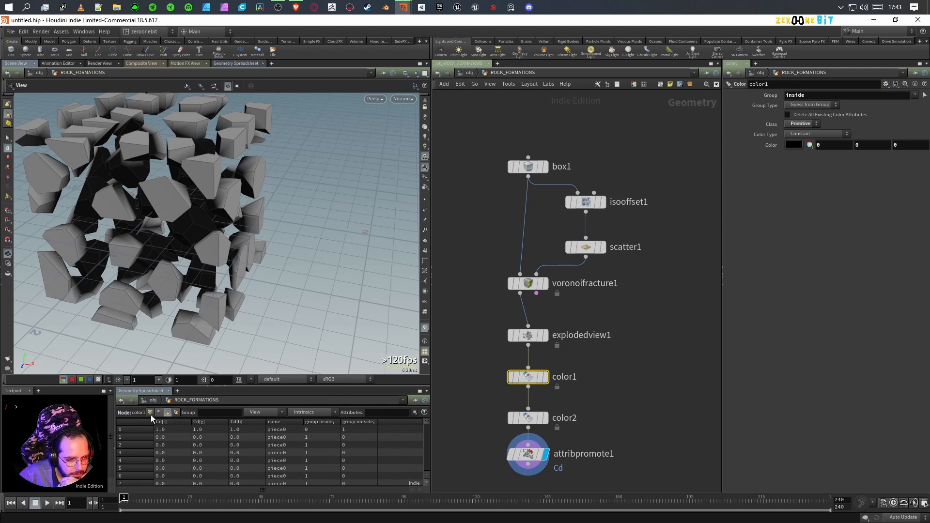
pyautogui.click(149, 413)
pyautogui.click(158, 412)
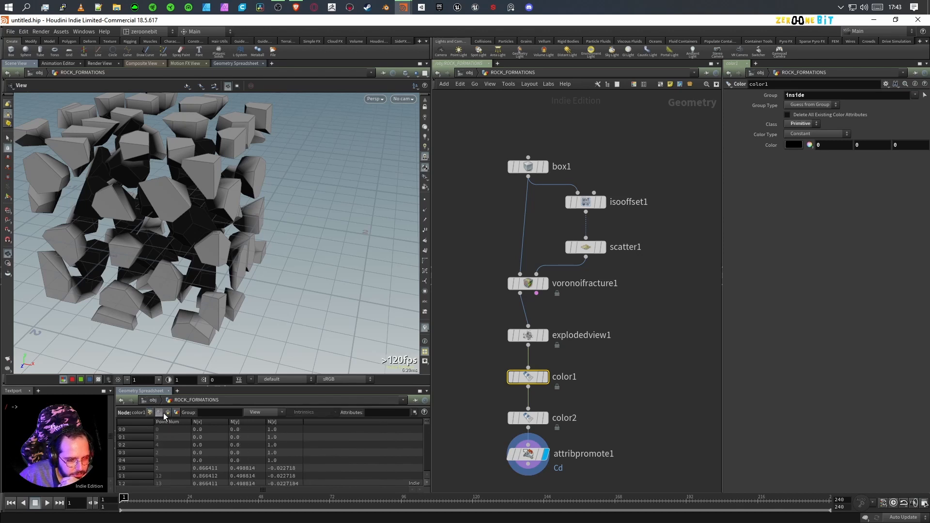
pyautogui.click(167, 412)
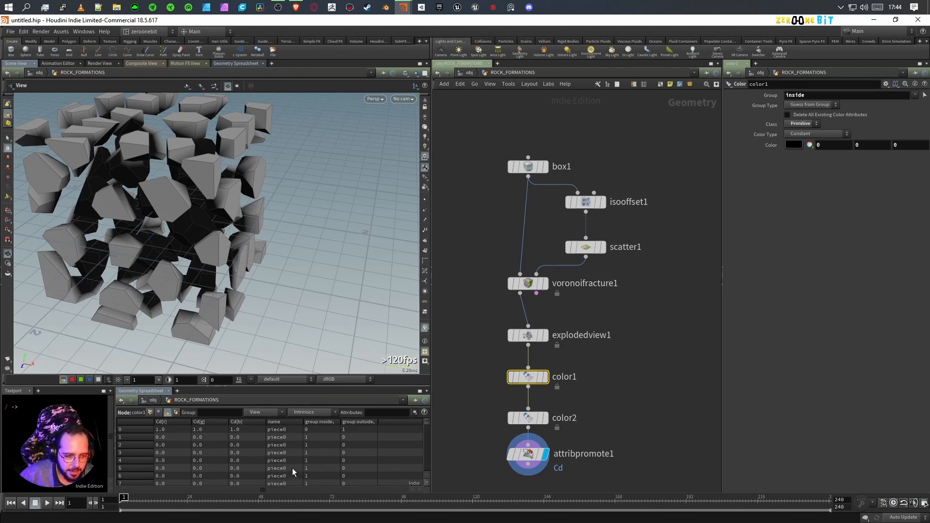
pyautogui.moveTo(428, 422); pyautogui.dragTo(429, 425)
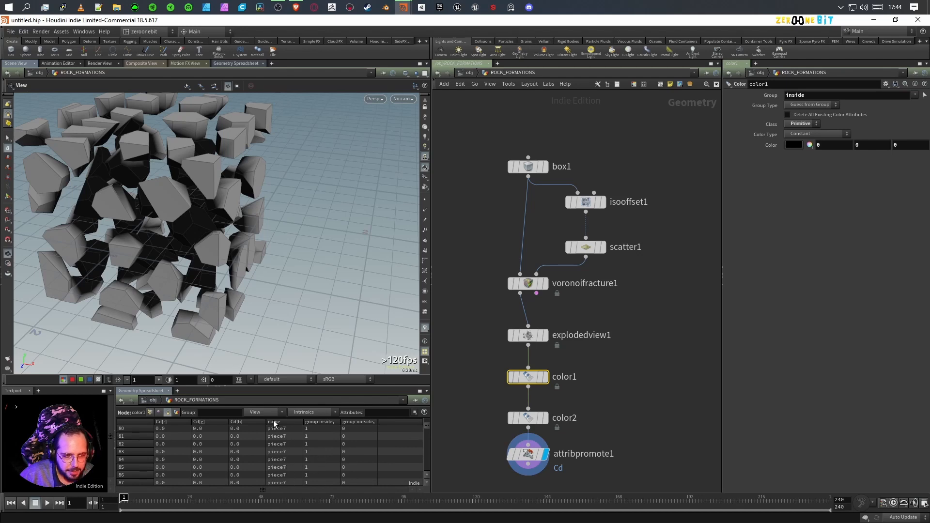
# - Show primitive numbers in the viewport and examine the individual faces making up one corner piece
pyautogui.moveTo(243, 322); pyautogui.dragTo(261, 316)
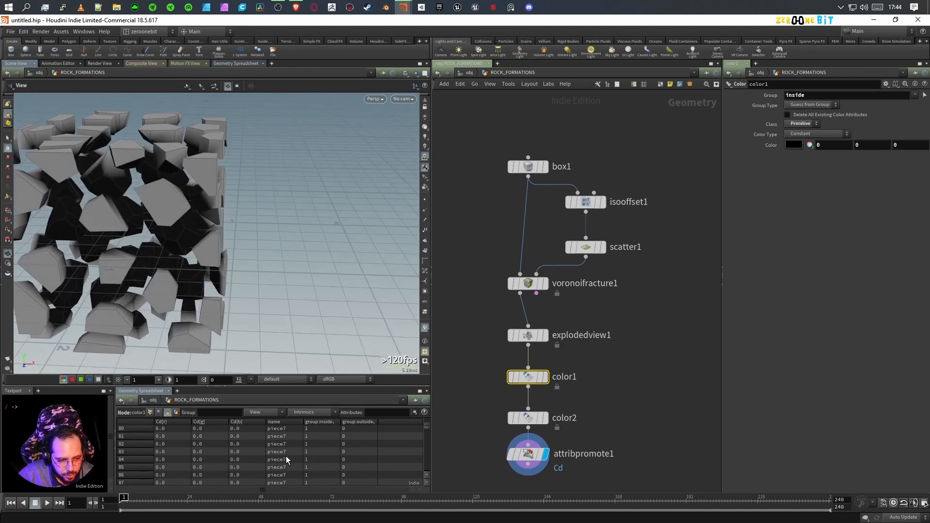
pyautogui.moveTo(257, 322)
pyautogui.mouseDown()
pyautogui.moveTo(274, 324)
pyautogui.moveTo(257, 326)
pyautogui.mouseUp()
pyautogui.moveTo(284, 160); pyautogui.dragTo(283, 228)
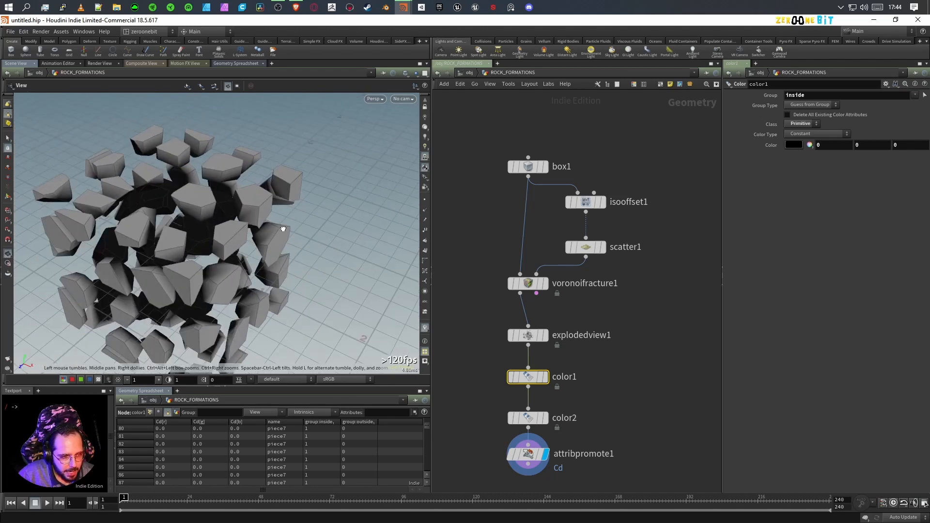
pyautogui.moveTo(283, 229); pyautogui.dragTo(324, 199, button='right')
pyautogui.moveTo(324, 199); pyautogui.dragTo(322, 265)
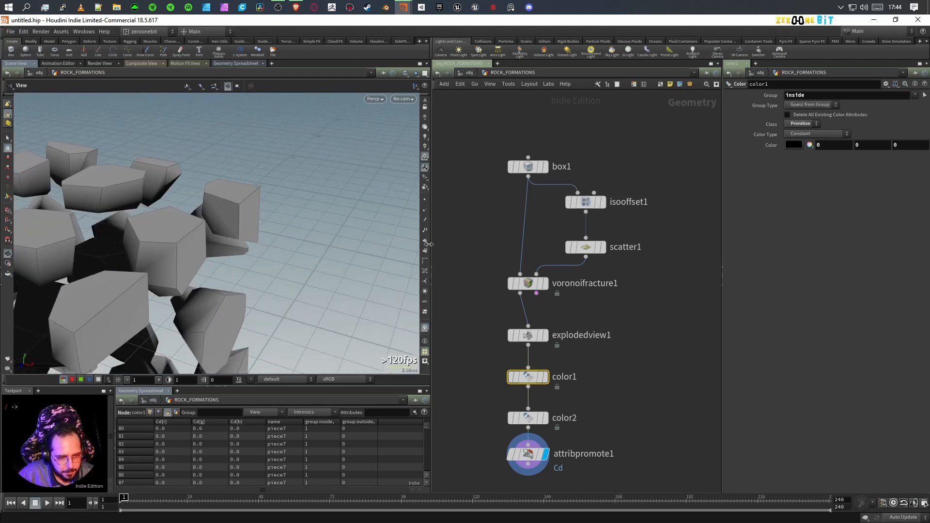
pyautogui.click(425, 250)
pyautogui.moveTo(285, 233); pyautogui.dragTo(280, 251)
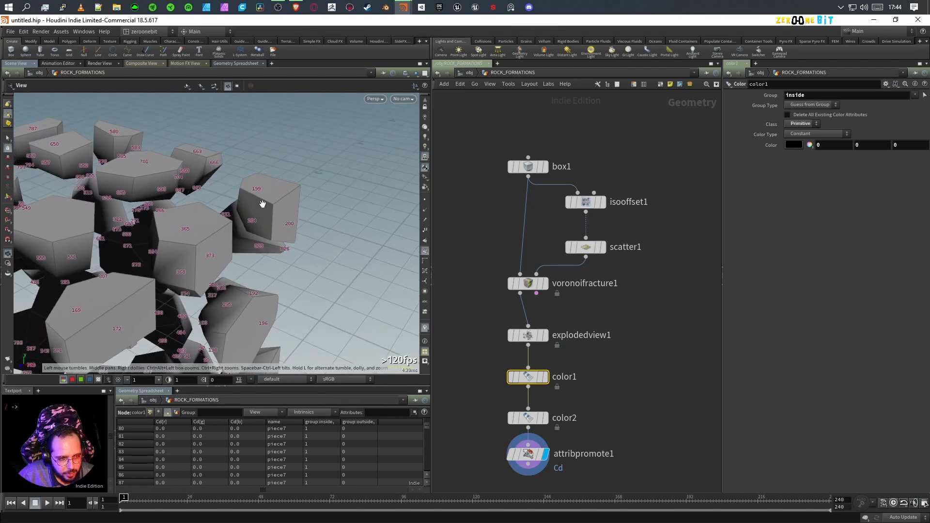
pyautogui.scroll(5, 252, 229)
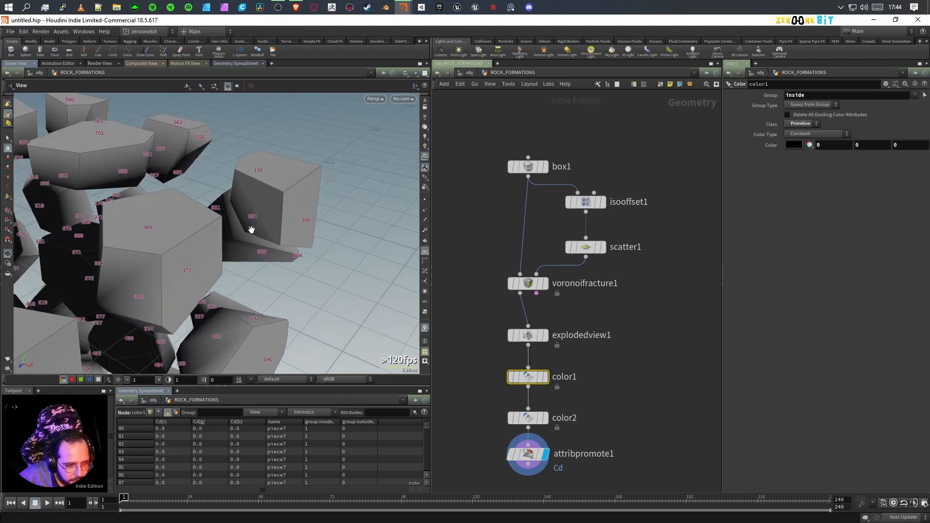
pyautogui.moveTo(253, 221); pyautogui.dragTo(262, 260)
pyautogui.scroll(3, 263, 262)
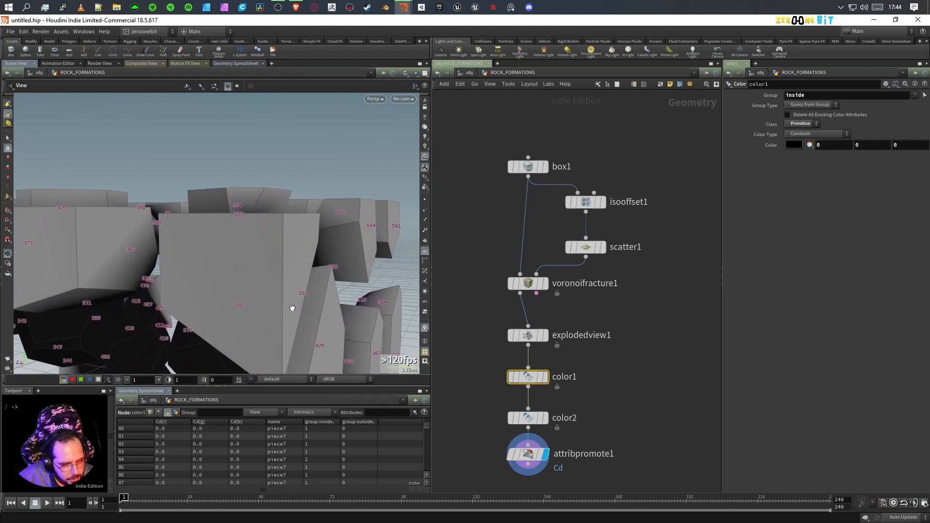
pyautogui.scroll(3, 298, 304)
pyautogui.scroll(3, 314, 291)
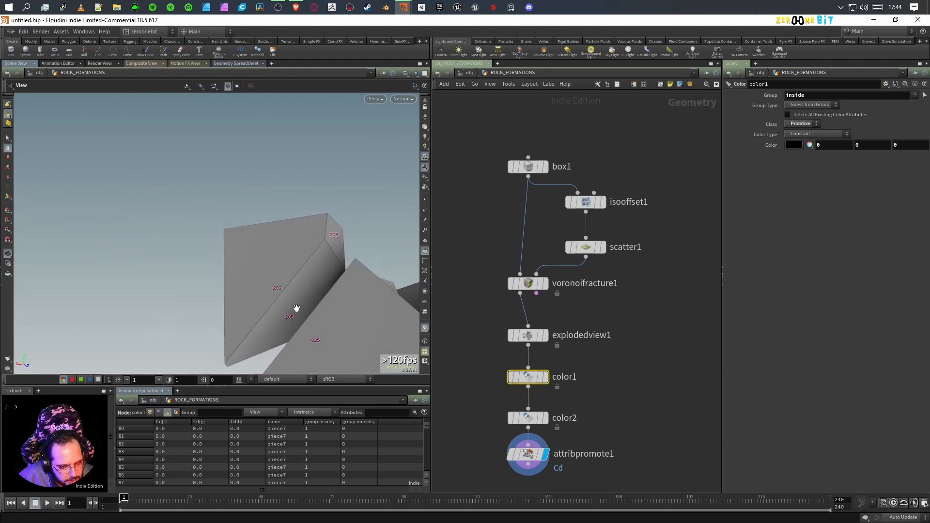
pyautogui.moveTo(243, 310); pyautogui.dragTo(174, 270)
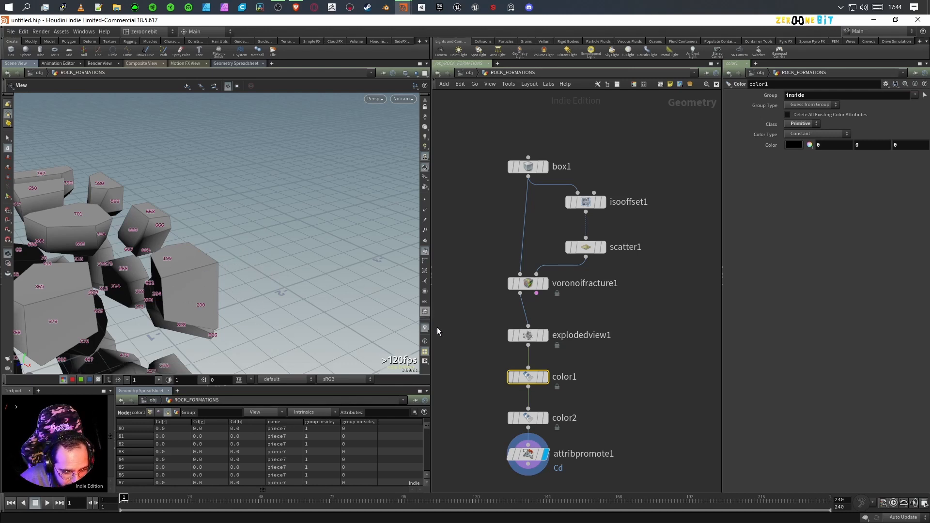
# - Show the viewport group list by Name Attribute, hide primitive numbers, and examine the pieces tinted by name
pyautogui.click(425, 293)
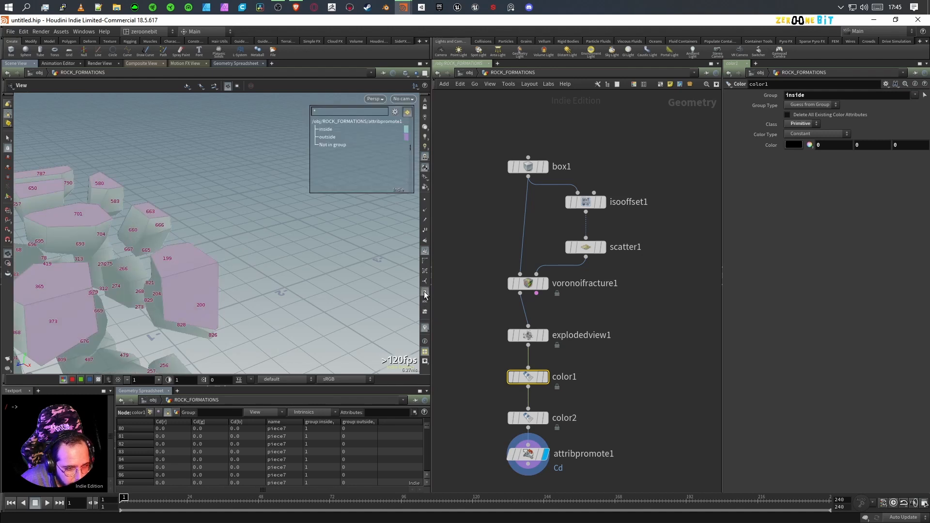
pyautogui.click(397, 113)
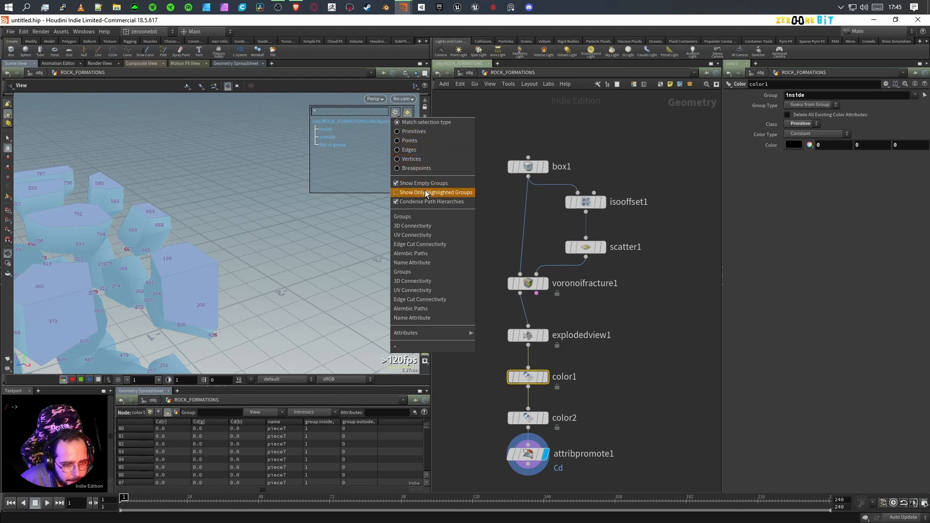
pyautogui.click(417, 263)
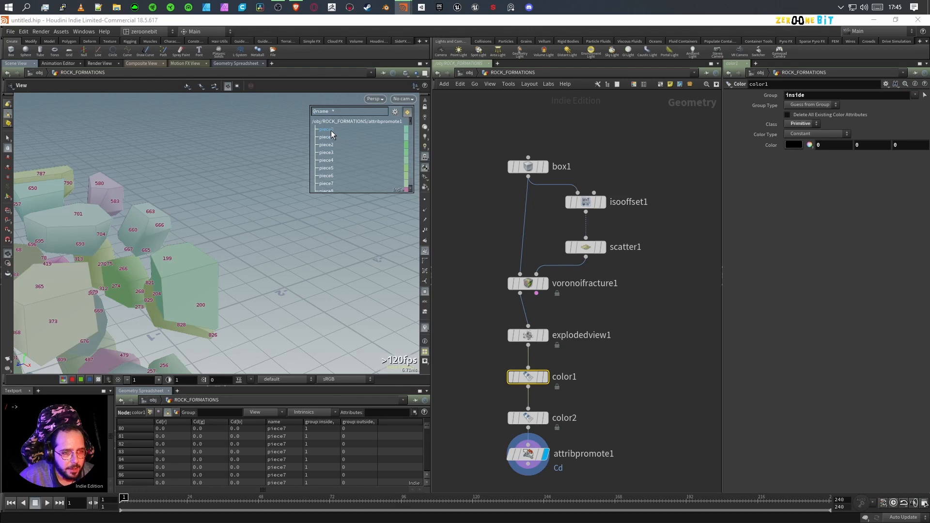
pyautogui.press('h')
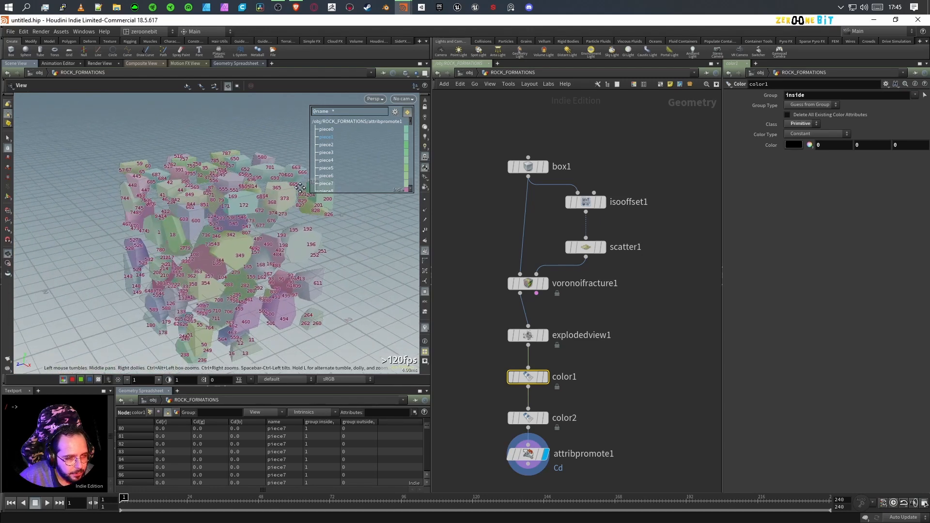
pyautogui.click(426, 251)
pyautogui.moveTo(383, 259); pyautogui.dragTo(186, 255)
pyautogui.moveTo(164, 208); pyautogui.dragTo(228, 229)
pyautogui.scroll(5, 235, 245)
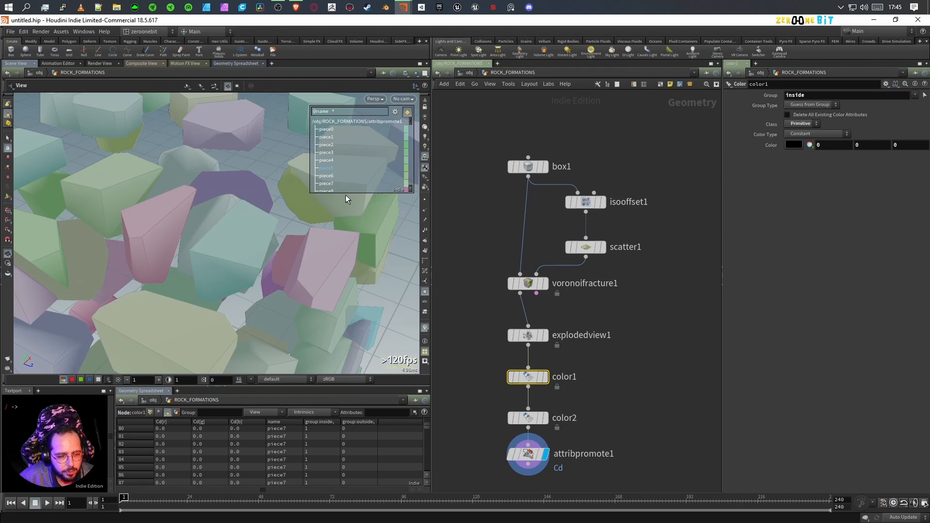
# - Hide the viewport group list and bring the whole fractured box and the for-each block into view
pyautogui.click(425, 293)
pyautogui.scroll(-10, 264, 317)
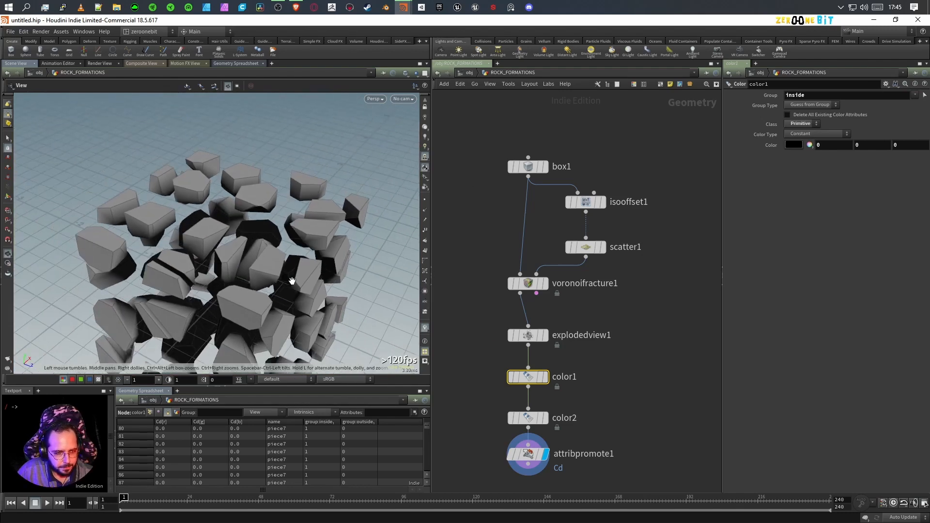
pyautogui.moveTo(265, 317); pyautogui.dragTo(277, 279)
pyautogui.moveTo(277, 279); pyautogui.dragTo(250, 221, button='middle')
pyautogui.moveTo(630, 420); pyautogui.dragTo(684, 248, button='middle')
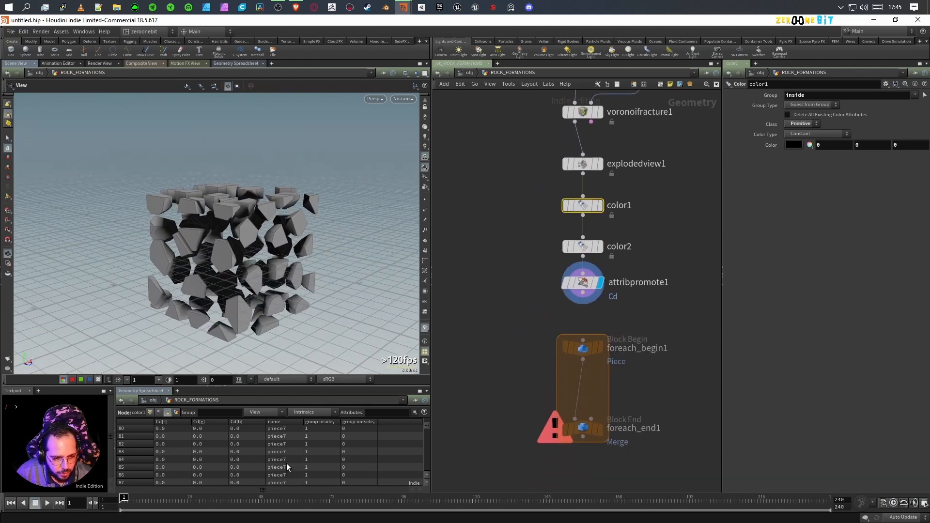
# - Connect attribpromote1 to foreach_begin1 and display the output of foreach_end1
pyautogui.click(583, 340)
pyautogui.click(583, 302)
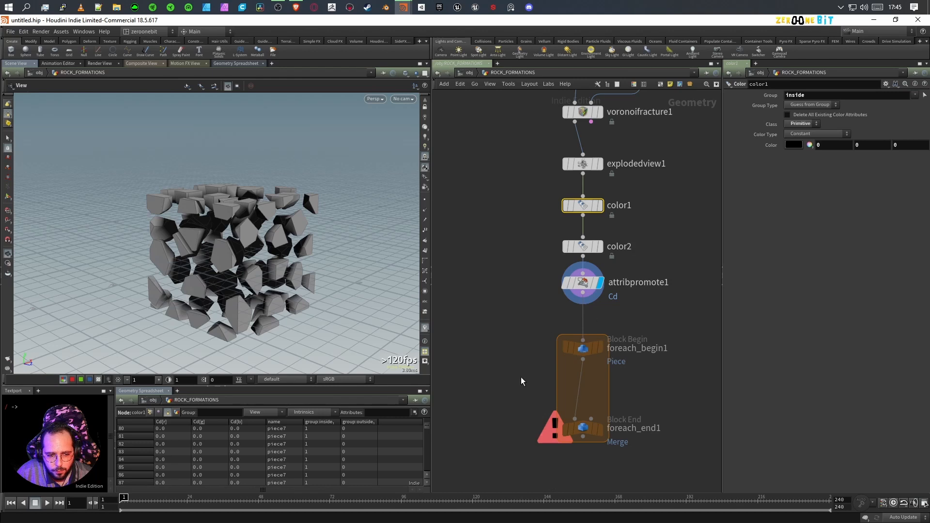
pyautogui.click(601, 432)
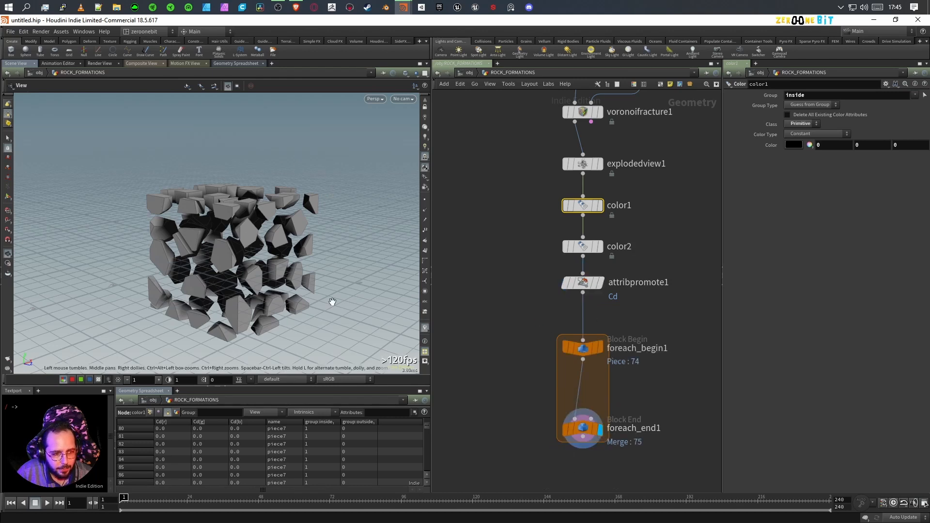
# - Preview individual loop iterations with foreach_end1's Single Pass option, up to pass 65, and turn the option off again
pyautogui.click(576, 429)
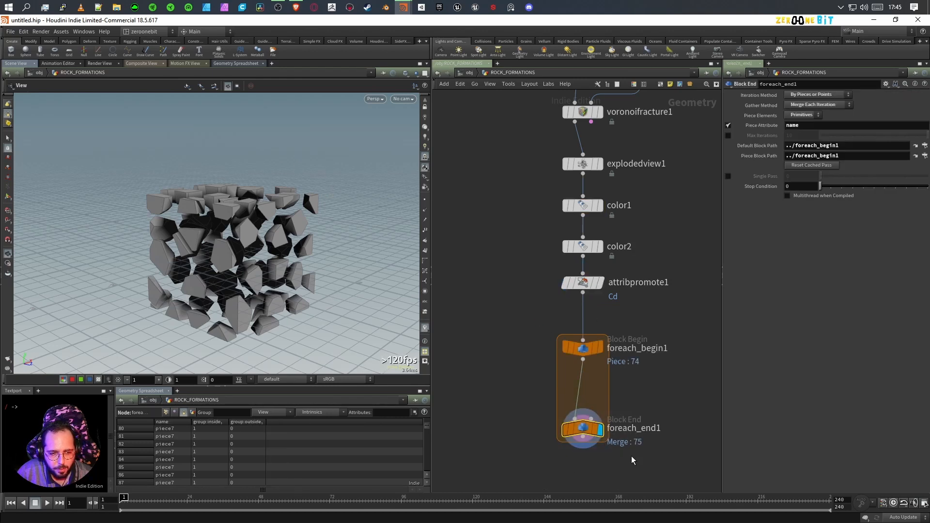
pyautogui.click(729, 176)
pyautogui.moveTo(834, 182); pyautogui.dragTo(927, 179)
pyautogui.moveTo(795, 175); pyautogui.dragTo(928, 165, button='middle')
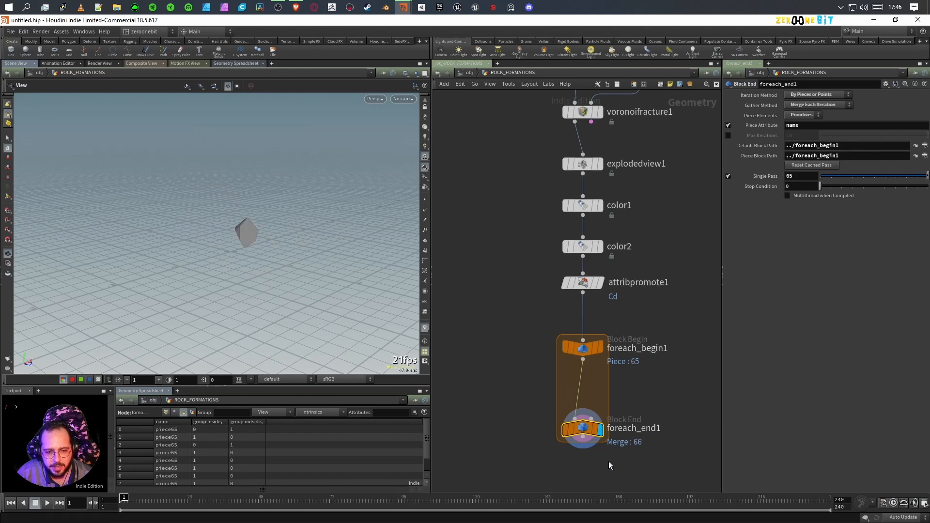
pyautogui.click(729, 175)
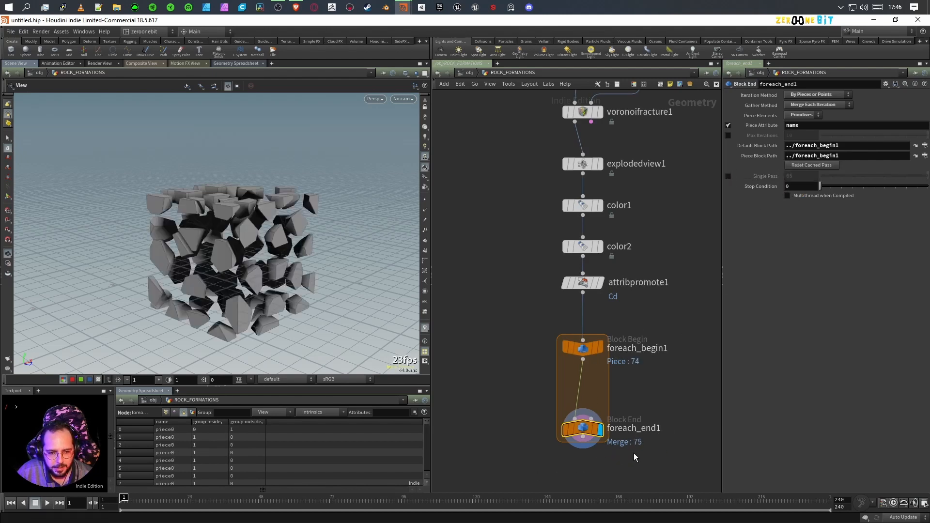
# - Enable Multithread when Compiled on foreach_end1 and place foreach_begin1 directly below attribpromote1
pyautogui.moveTo(215, 238); pyautogui.dragTo(252, 267)
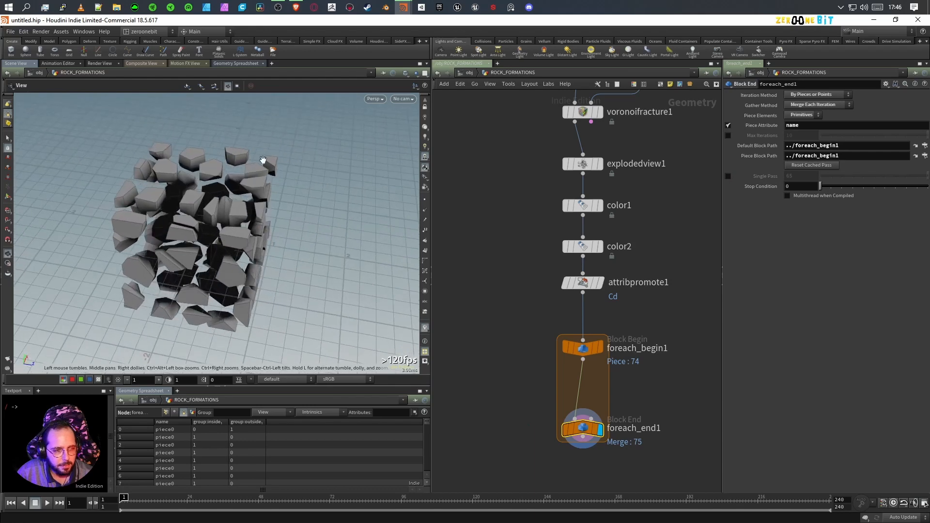
pyautogui.moveTo(188, 256); pyautogui.dragTo(224, 281)
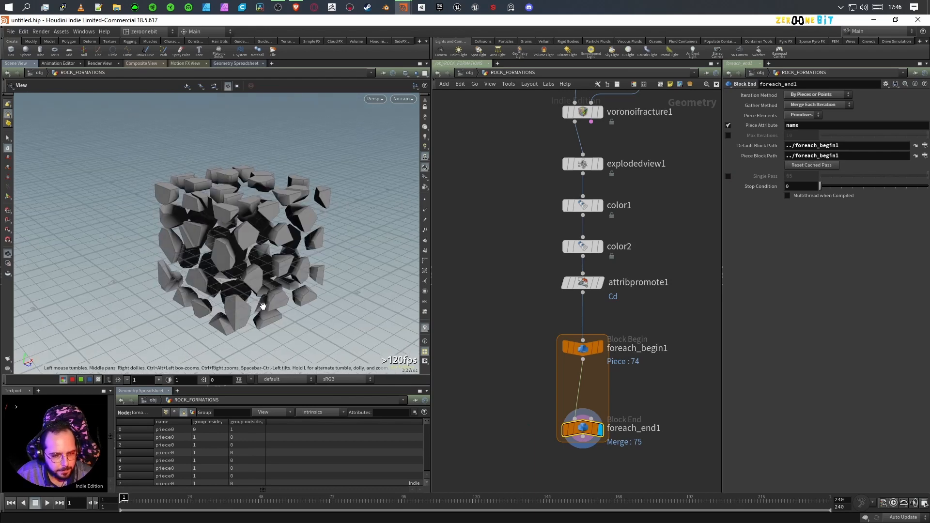
pyautogui.click(798, 196)
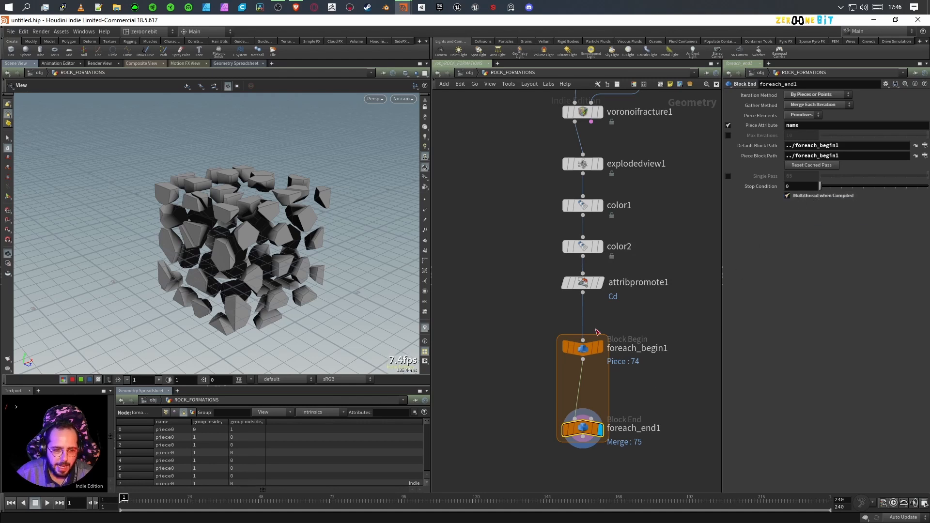
pyautogui.moveTo(587, 350); pyautogui.dragTo(586, 322)
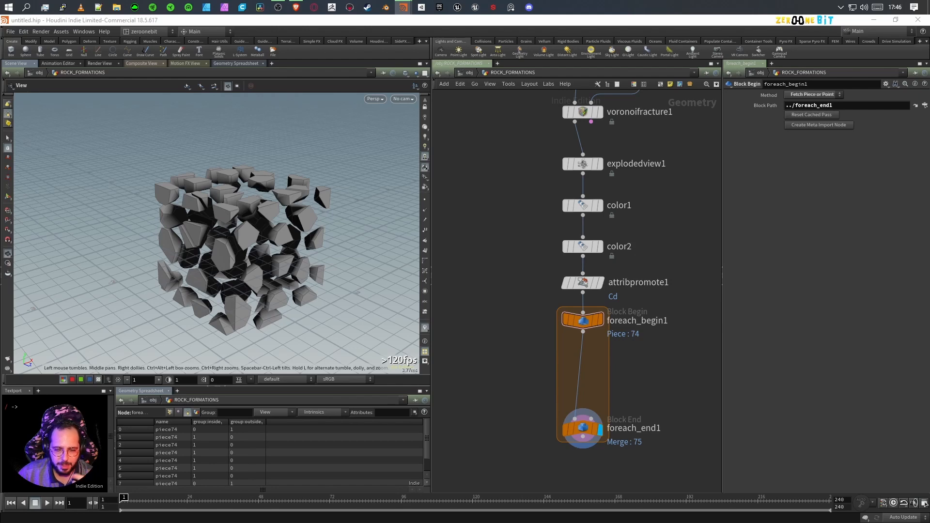
# - Insert an Attribute Promote node between foreach_begin1 and foreach_end1 with Cd as its original name
pyautogui.press('Tab')
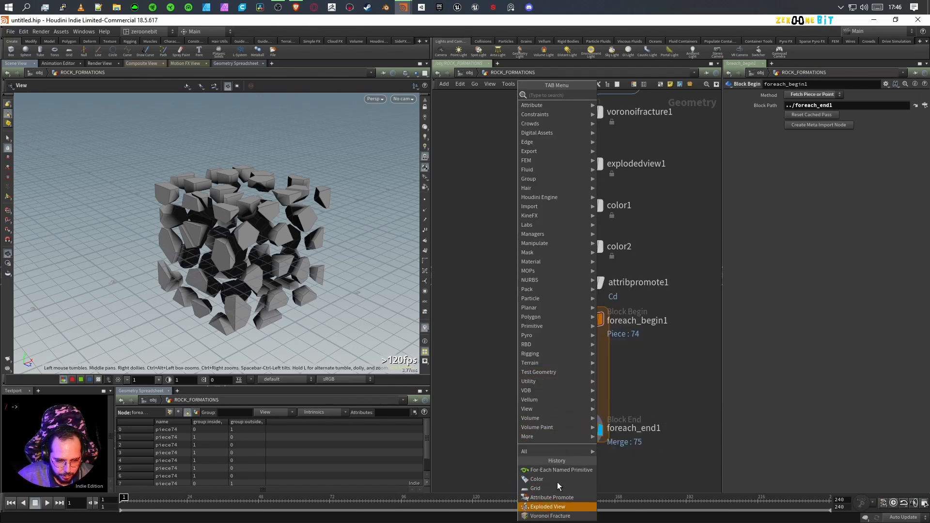
pyautogui.click(550, 499)
pyautogui.click(595, 363)
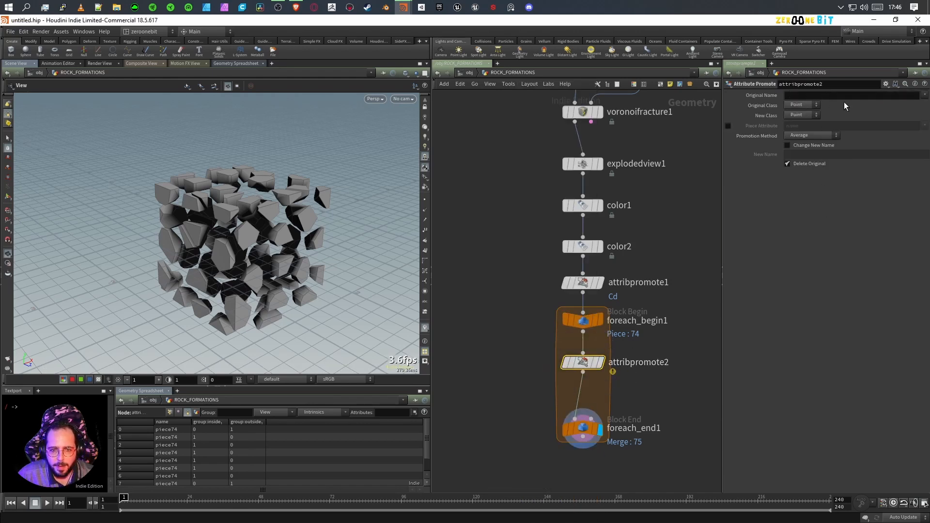
pyautogui.click(924, 96)
pyautogui.click(906, 108)
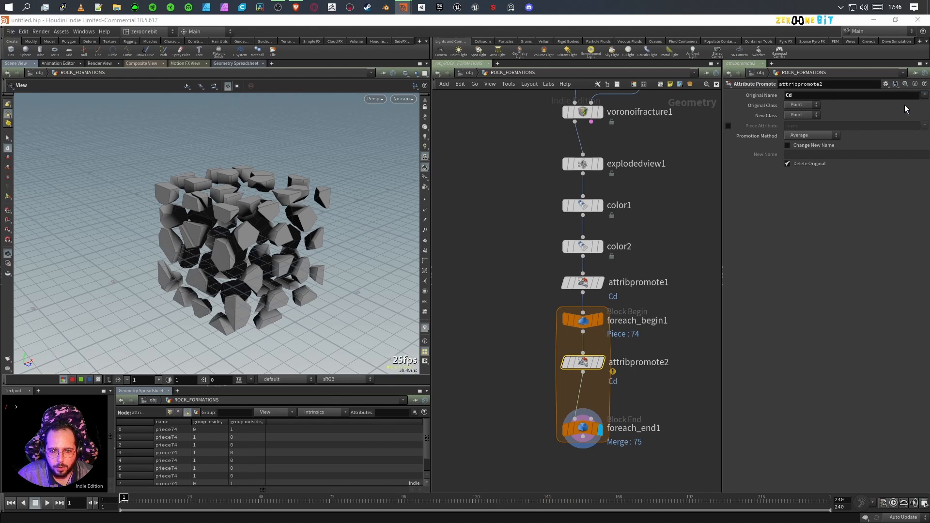
# - Set attribpromote2's new class to Detail and its promotion method to Maximum
pyautogui.click(799, 115)
pyautogui.click(803, 126)
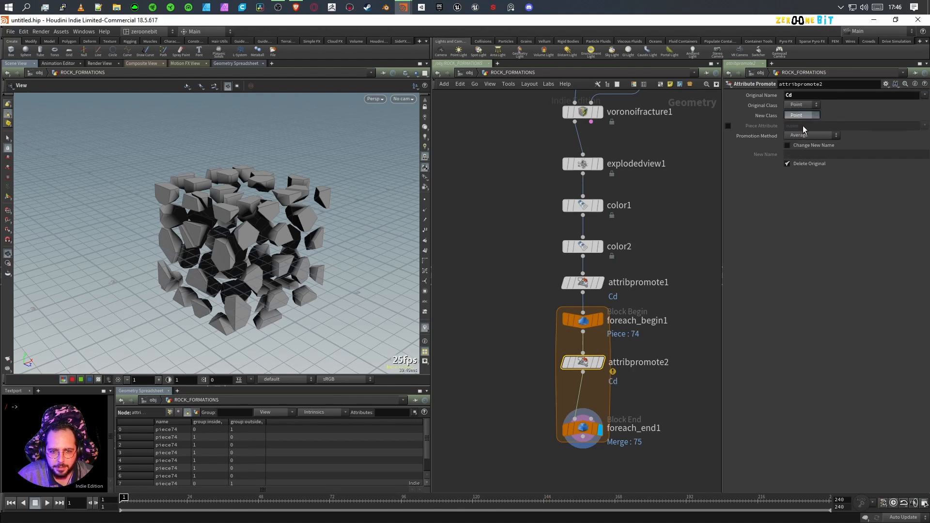
pyautogui.moveTo(201, 257); pyautogui.dragTo(251, 270)
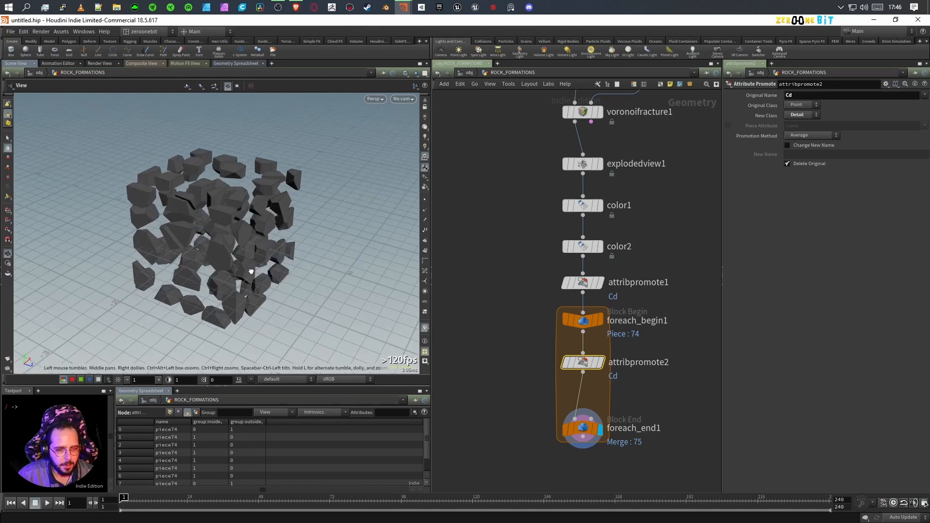
pyautogui.click(794, 135)
pyautogui.click(813, 145)
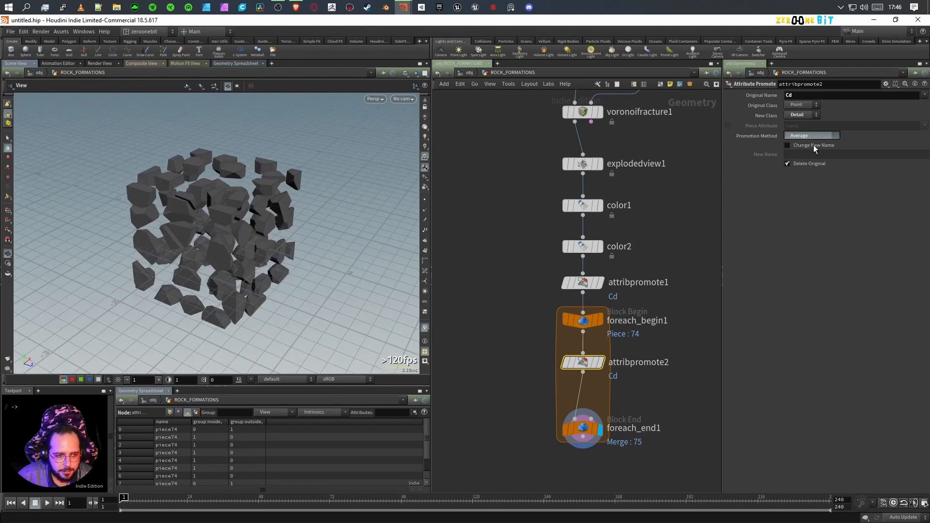
pyautogui.moveTo(285, 271); pyautogui.dragTo(316, 270)
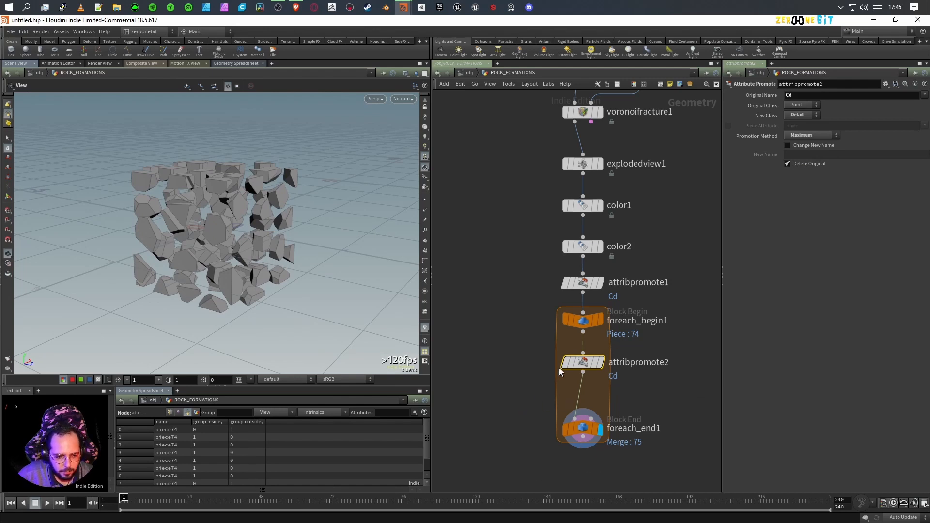
# - Duplicate attribpromote2 directly below itself in the loop and make the copy promote Cd from Detail to Point
pyautogui.keyDown('alt'); pyautogui.moveTo(589, 366); pyautogui.dragTo(590, 402); pyautogui.keyUp('alt')
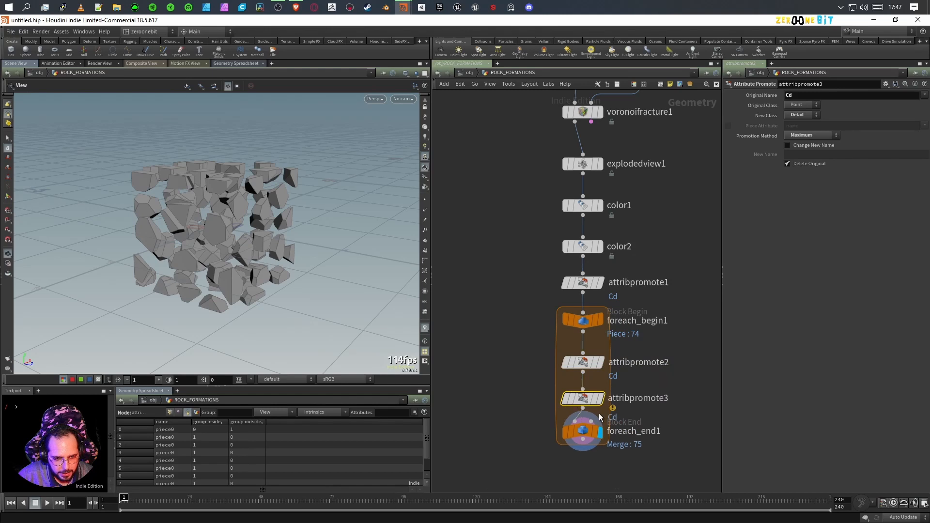
pyautogui.click(805, 105)
pyautogui.click(802, 114)
pyautogui.click(810, 116)
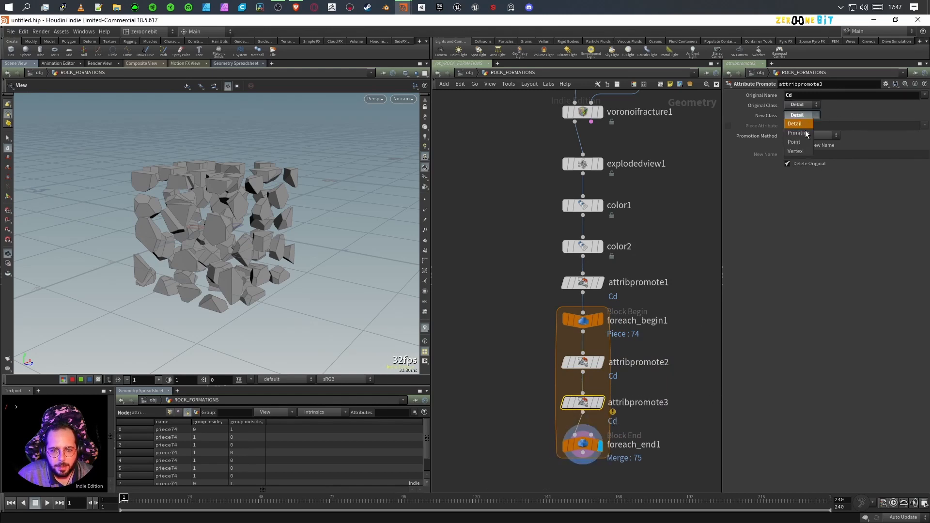
pyautogui.click(802, 144)
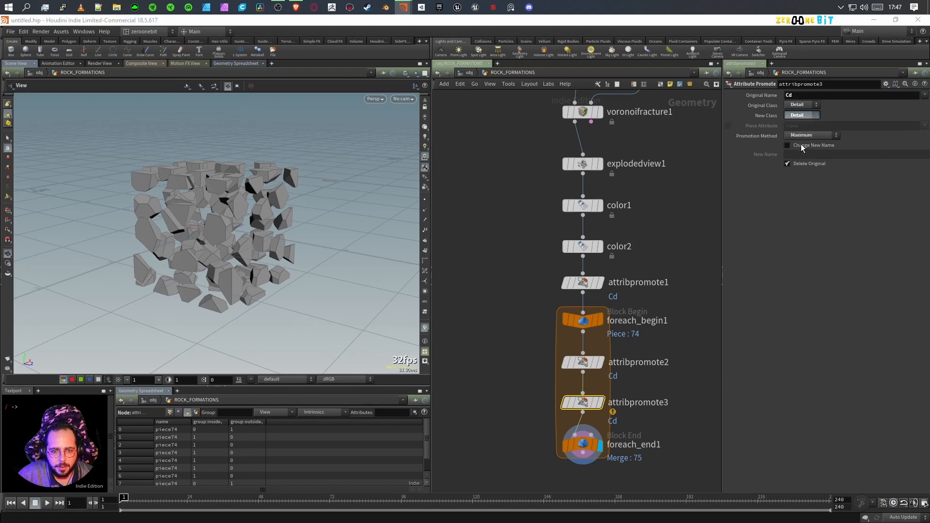
# - Examine the colors of the outer and inner fractured pieces from several angles, close up and from a distance
pyautogui.moveTo(155, 219); pyautogui.dragTo(318, 318)
pyautogui.scroll(5, 228, 265)
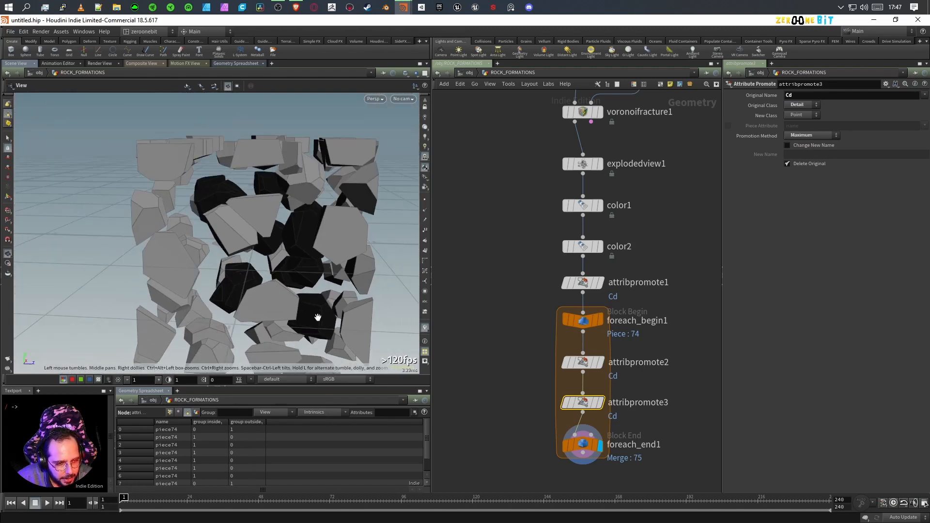
pyautogui.moveTo(313, 239); pyautogui.dragTo(300, 262)
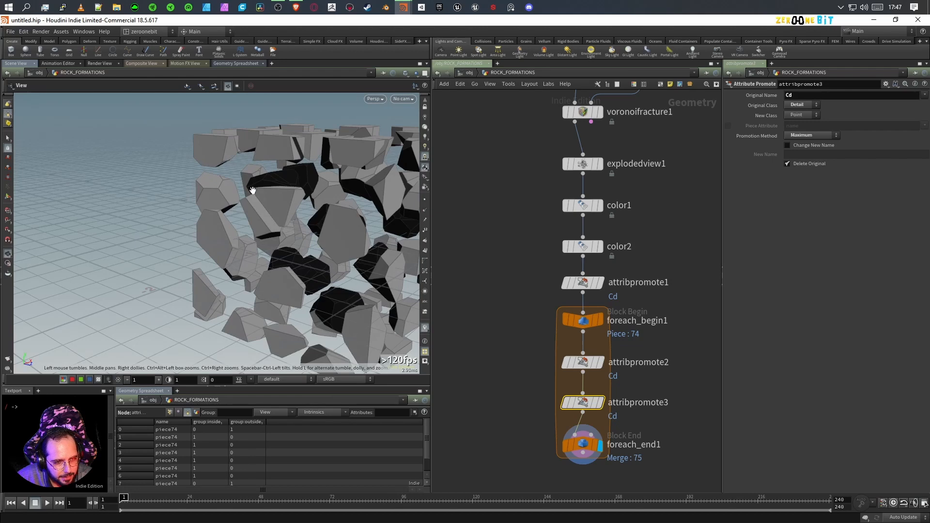
pyautogui.moveTo(294, 211); pyautogui.dragTo(336, 239)
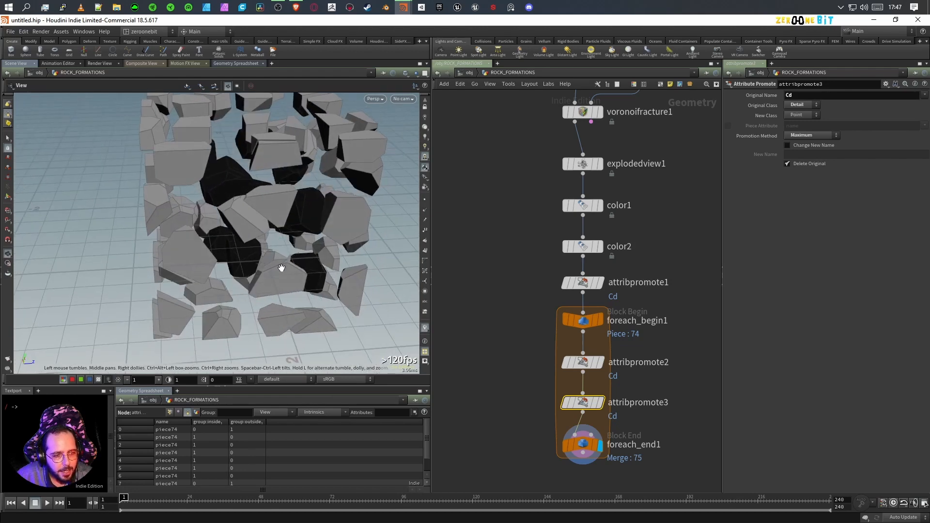
pyautogui.moveTo(345, 332); pyautogui.dragTo(241, 289)
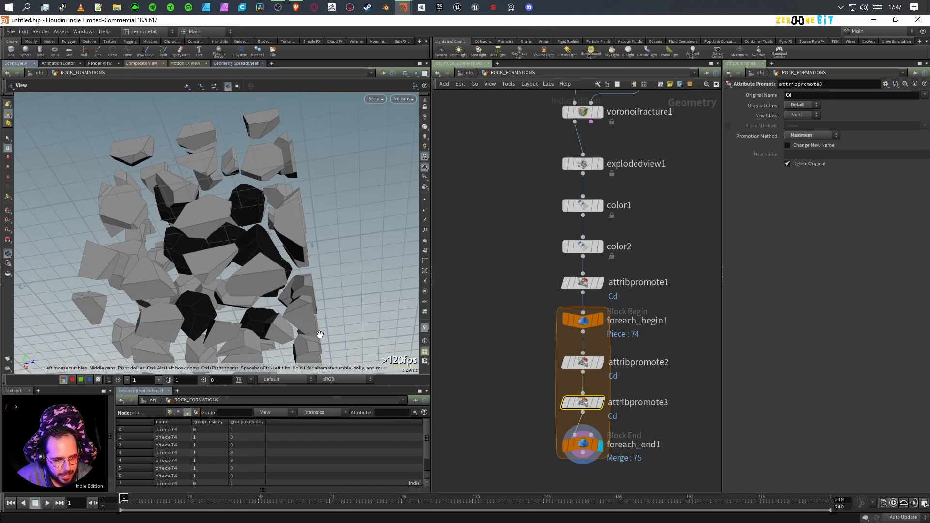
pyautogui.moveTo(294, 212); pyautogui.dragTo(318, 272)
pyautogui.moveTo(318, 272); pyautogui.dragTo(328, 173, button='right')
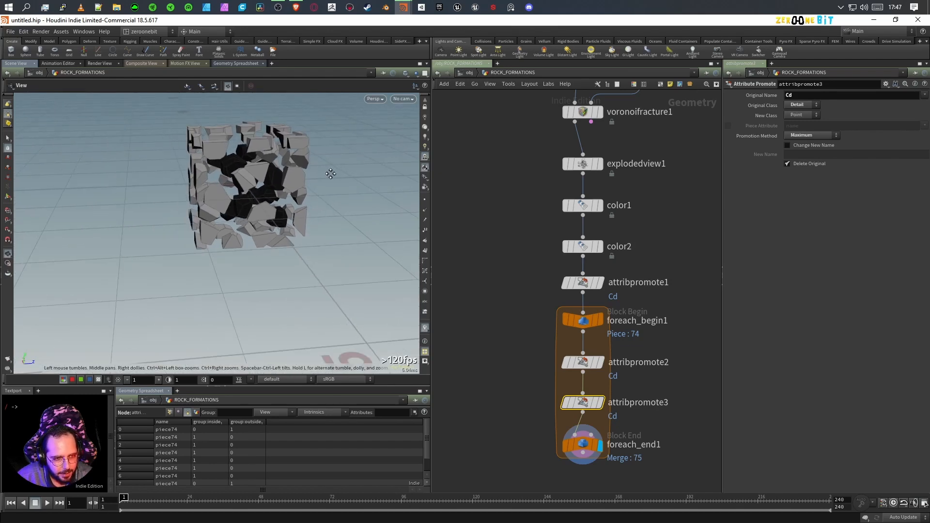
pyautogui.moveTo(328, 172); pyautogui.dragTo(328, 218, button='middle')
# - Display the original box1 for comparison, return to foreach_end1's output, and examine the outer and inner pieces up close
pyautogui.moveTo(514, 135); pyautogui.dragTo(488, 306, button='middle')
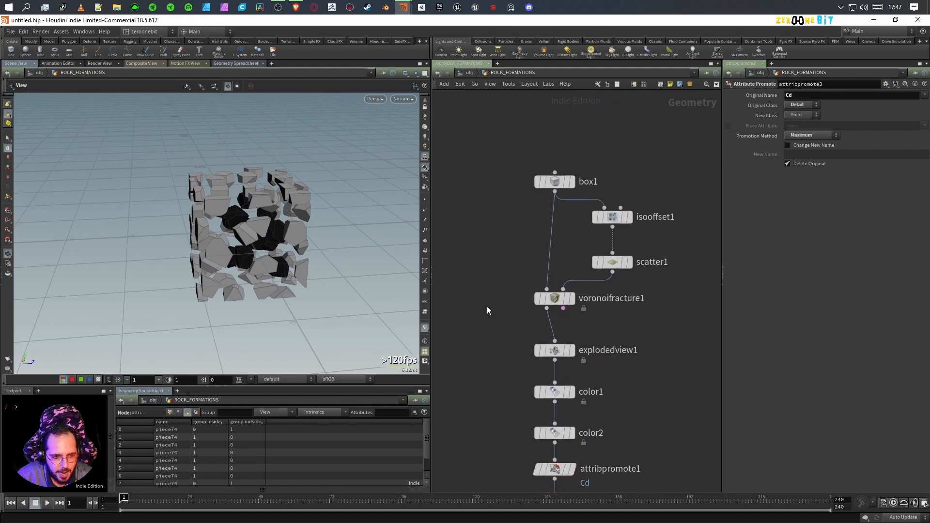
pyautogui.click(555, 181)
pyautogui.click(572, 182)
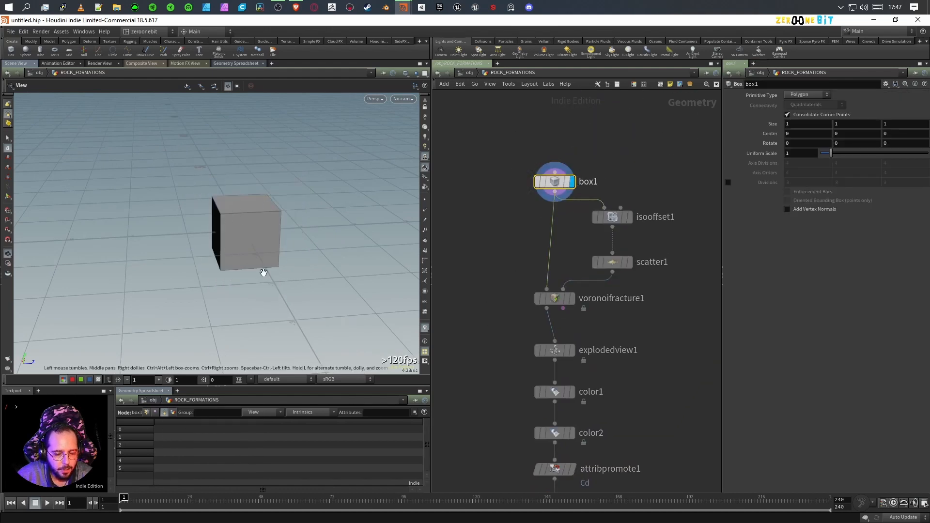
pyautogui.moveTo(591, 422); pyautogui.dragTo(581, 160, button='middle')
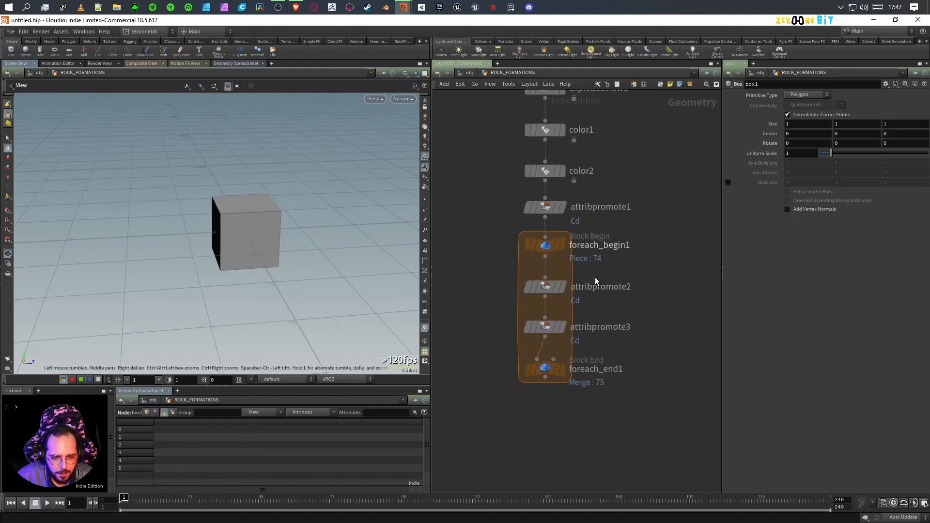
pyautogui.click(561, 370)
pyautogui.moveTo(310, 257); pyautogui.dragTo(201, 267)
pyautogui.moveTo(257, 298); pyautogui.dragTo(289, 281)
pyautogui.moveTo(229, 277); pyautogui.dragTo(245, 261)
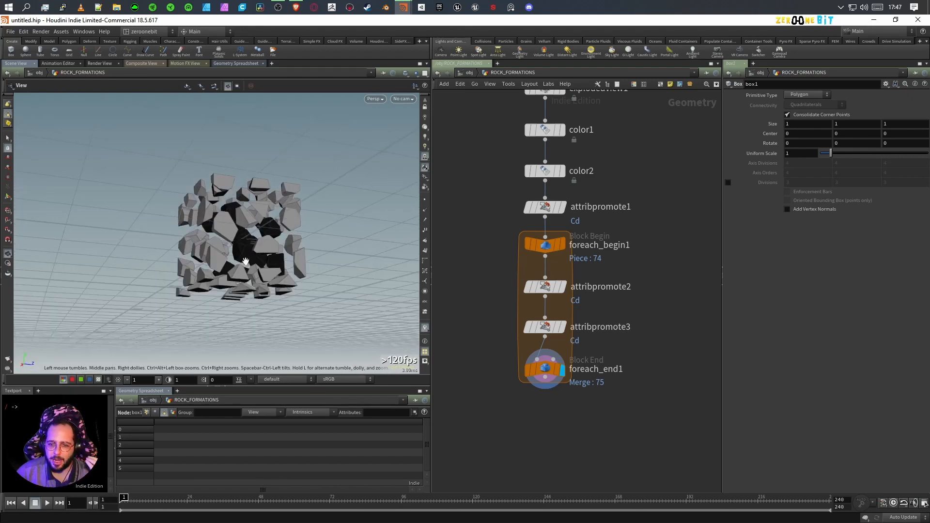
pyautogui.scroll(8, 257, 268)
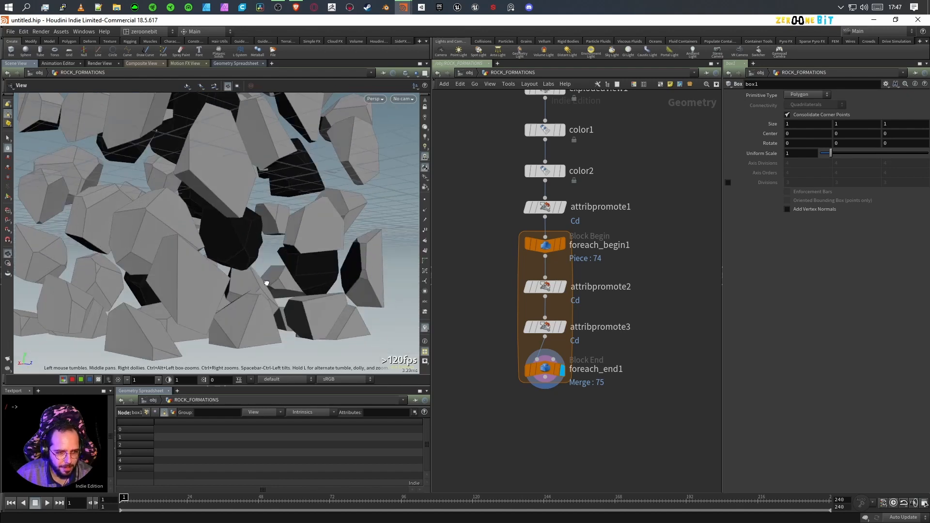
pyautogui.moveTo(250, 295); pyautogui.dragTo(295, 277)
# - Make room above foreach_end1 and insert a Blast node between attribpromote3 and foreach_end1
pyautogui.moveTo(547, 379); pyautogui.dragTo(546, 441)
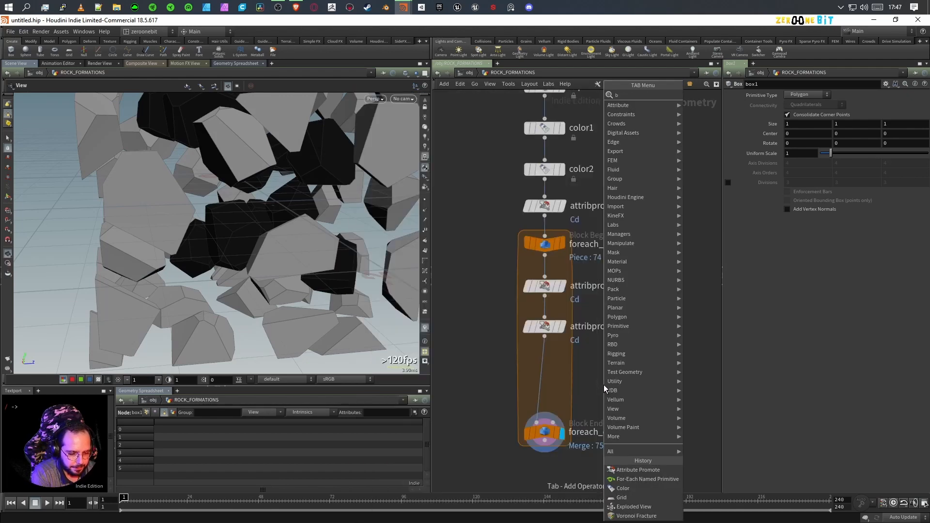
pyautogui.press('Escape')
pyautogui.click(604, 384)
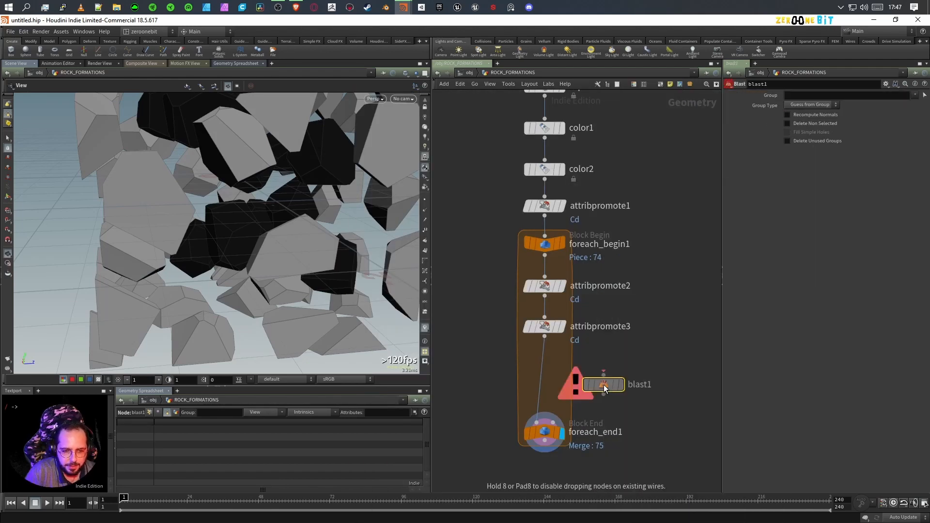
pyautogui.moveTo(604, 385); pyautogui.dragTo(556, 384)
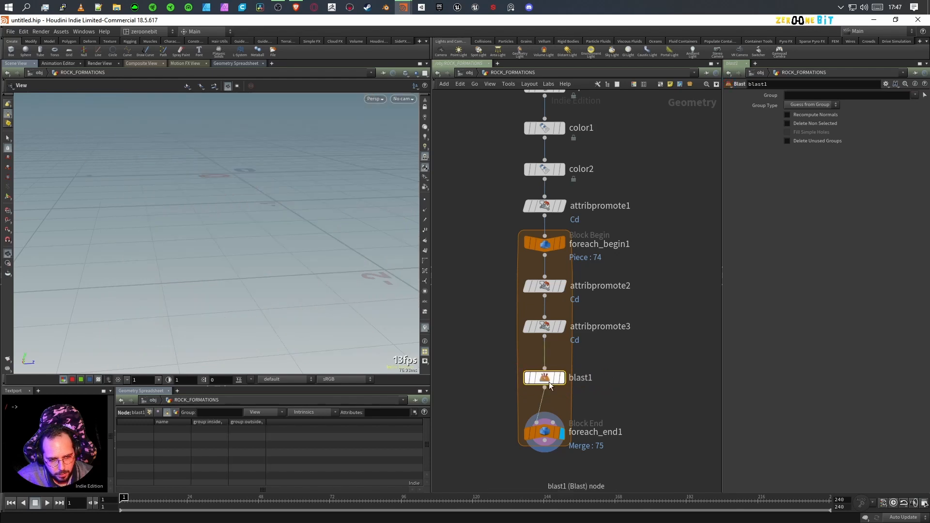
pyautogui.click(883, 96)
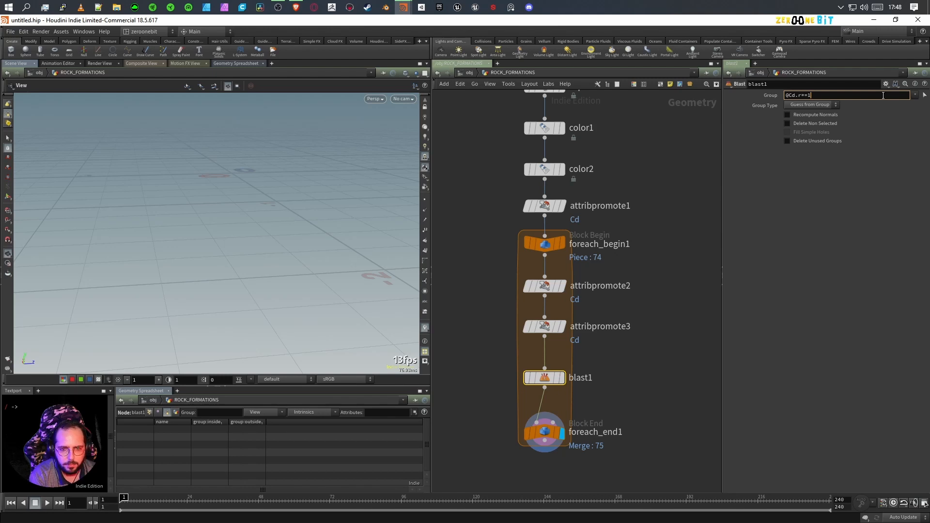
pyautogui.press('Return')
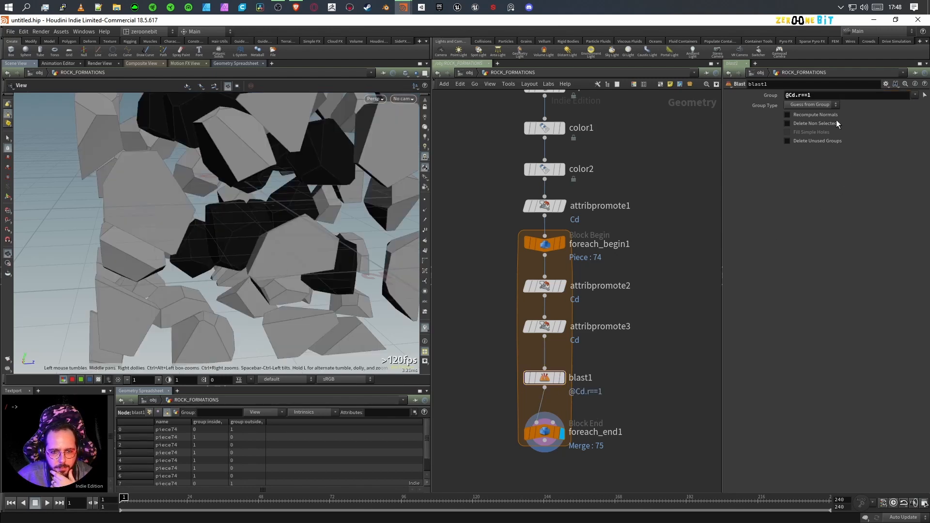
pyautogui.click(814, 123)
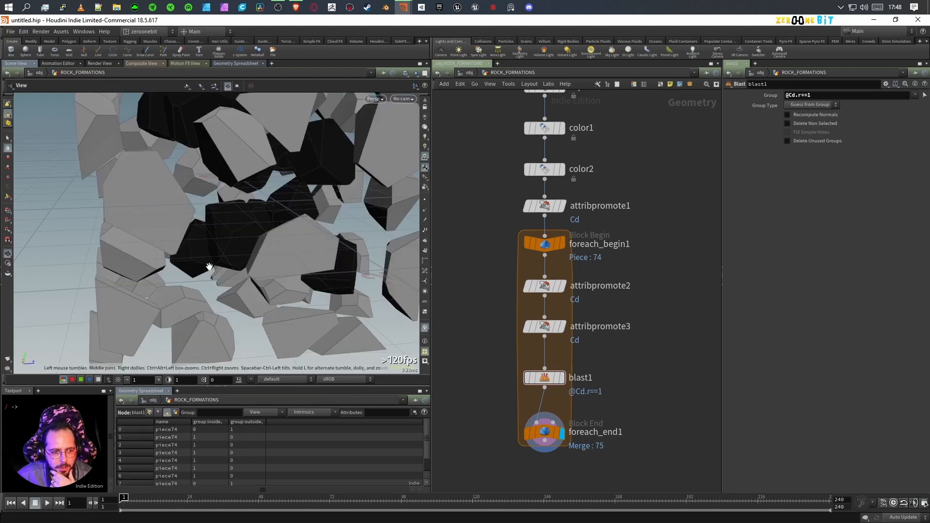
# - Set blast1's group type to Points and view the blasted result from another angle
pyautogui.scroll(-5, 228, 276)
pyautogui.moveTo(228, 276); pyautogui.dragTo(245, 271)
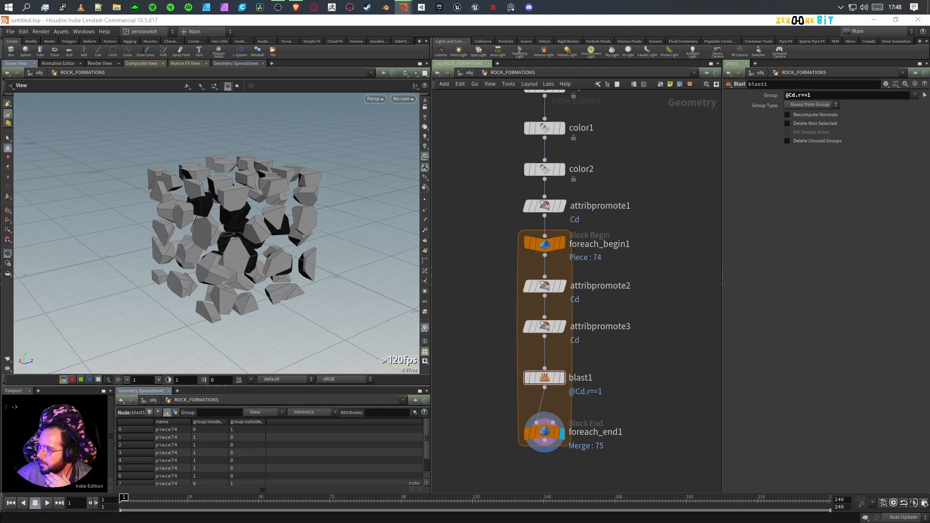
pyautogui.click(542, 381)
pyautogui.click(813, 108)
pyautogui.click(812, 140)
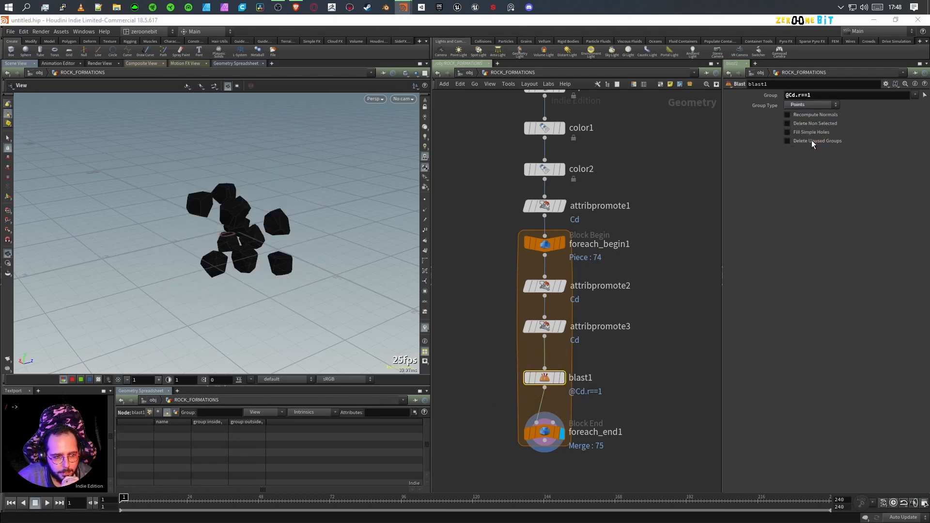
pyautogui.moveTo(270, 266)
pyautogui.mouseDown()
pyautogui.moveTo(273, 258)
pyautogui.moveTo(252, 262)
pyautogui.mouseUp()
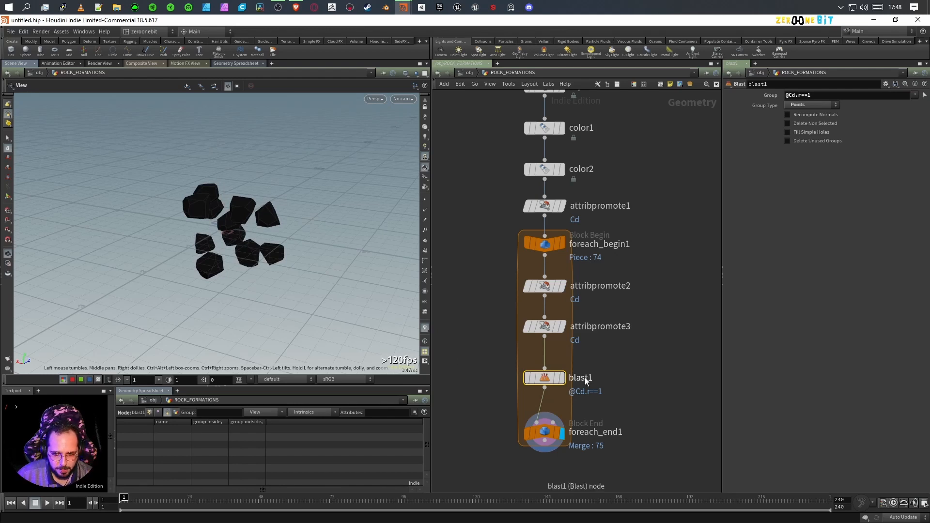
# - Bypass blast1, display foreach_end1's output, and examine the outer and inner pieces up close
pyautogui.click(563, 329)
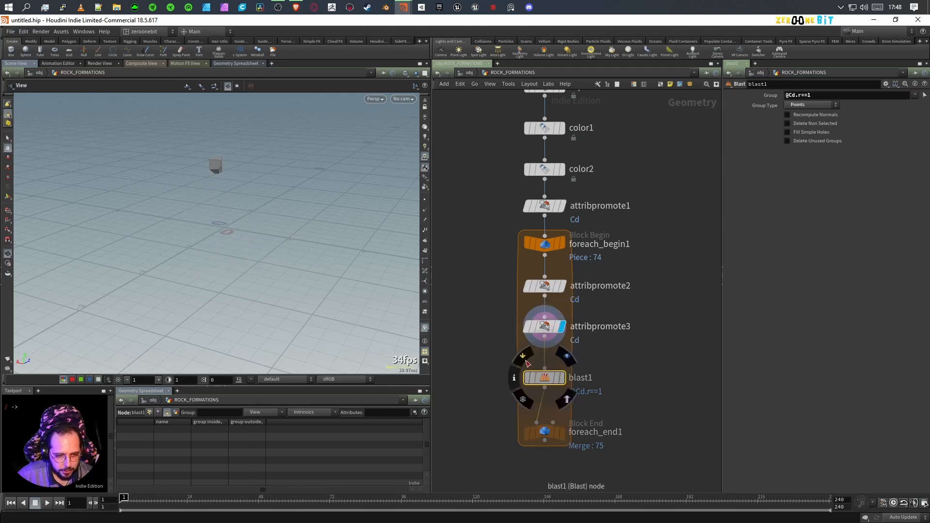
pyautogui.click(523, 358)
pyautogui.click(563, 431)
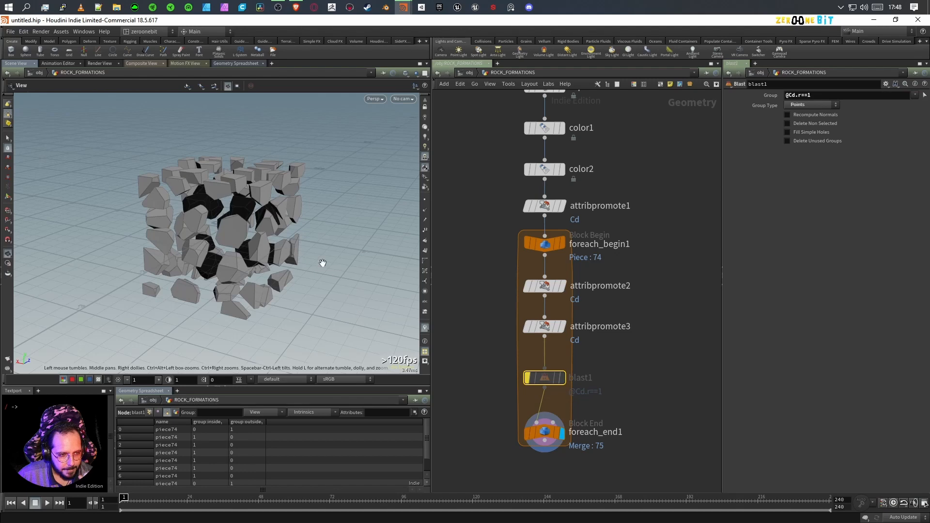
pyautogui.moveTo(323, 263); pyautogui.dragTo(296, 293)
pyautogui.moveTo(241, 246); pyautogui.dragTo(235, 299, button='right')
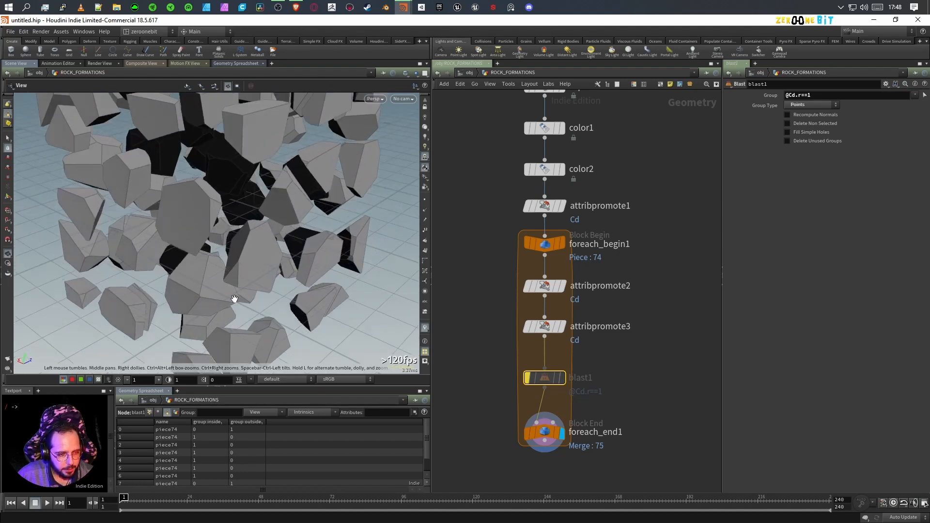
pyautogui.moveTo(235, 299); pyautogui.dragTo(145, 128)
pyautogui.moveTo(264, 247); pyautogui.dragTo(320, 234)
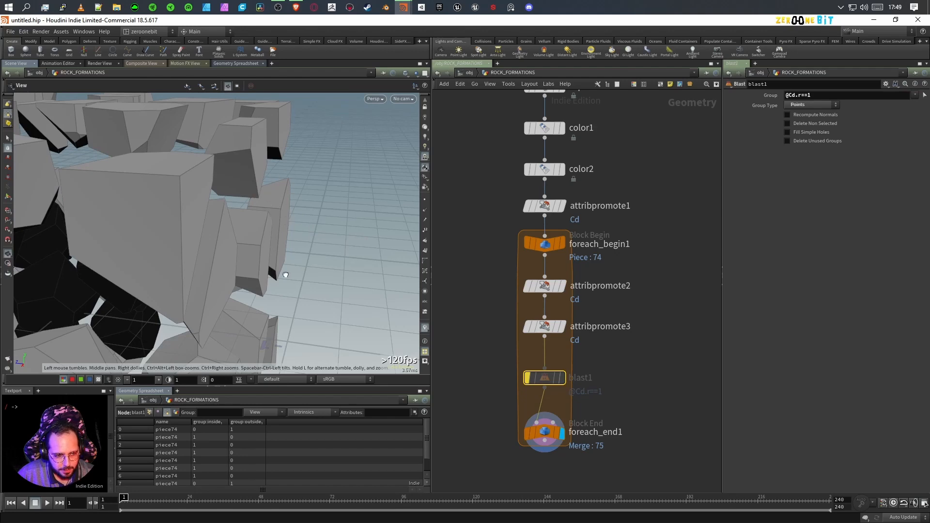
pyautogui.moveTo(288, 275); pyautogui.dragTo(232, 268)
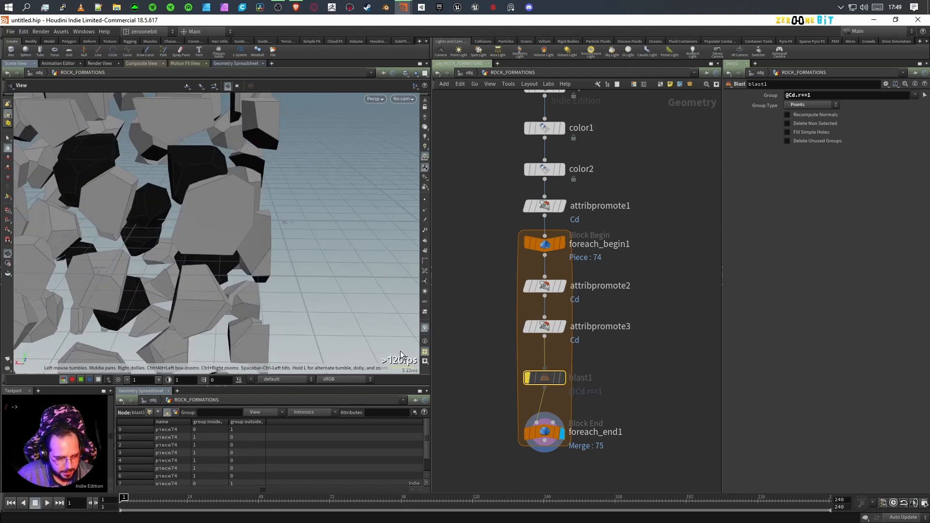
# - Show points and point numbers in the viewport and list point attributes in the Geometry Spreadsheet
pyautogui.click(424, 200)
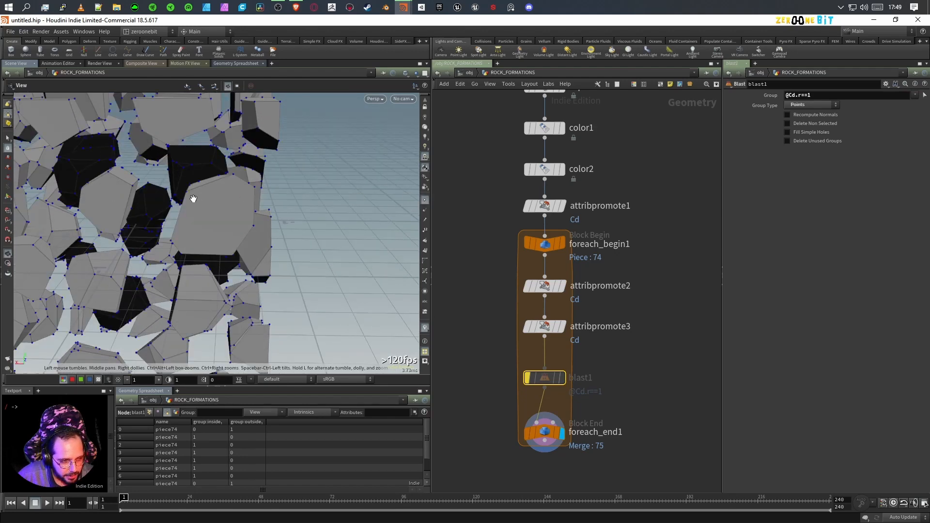
pyautogui.moveTo(190, 198); pyautogui.dragTo(207, 202)
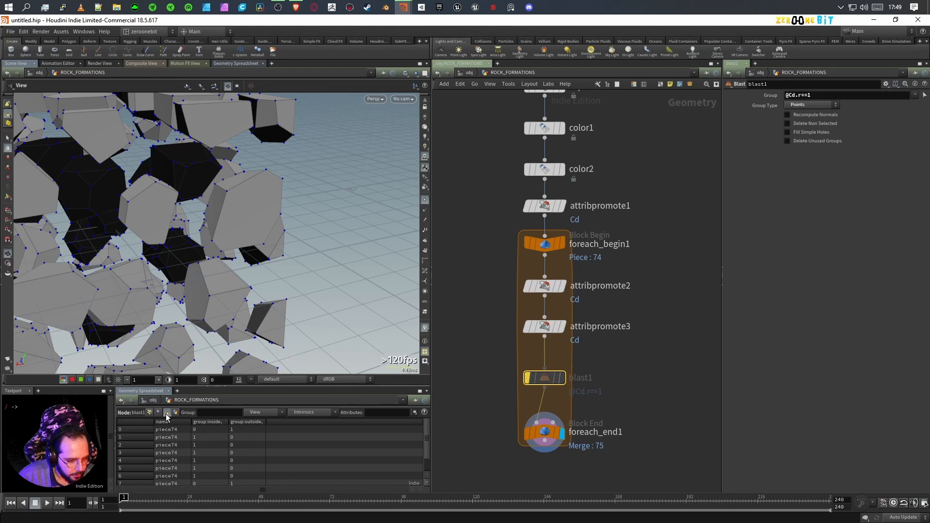
pyautogui.click(150, 412)
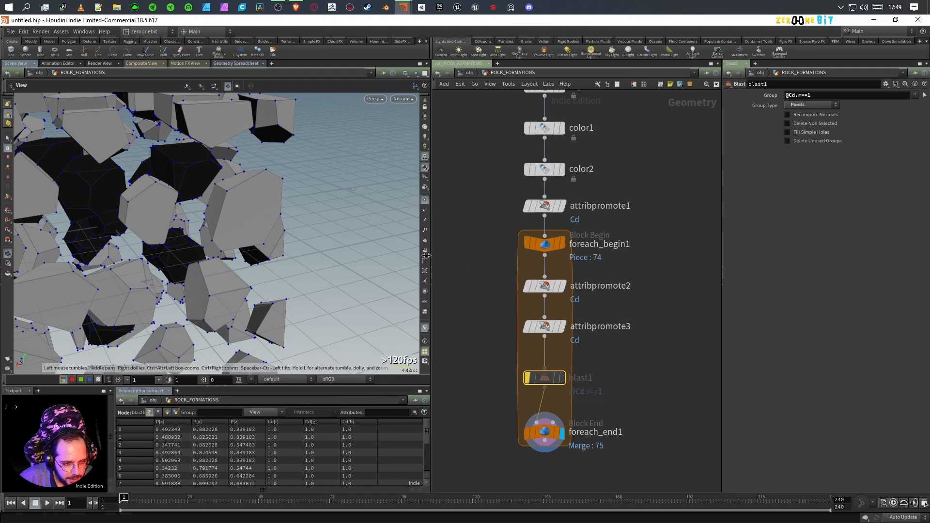
pyautogui.click(425, 230)
pyautogui.moveTo(305, 183); pyautogui.dragTo(300, 202)
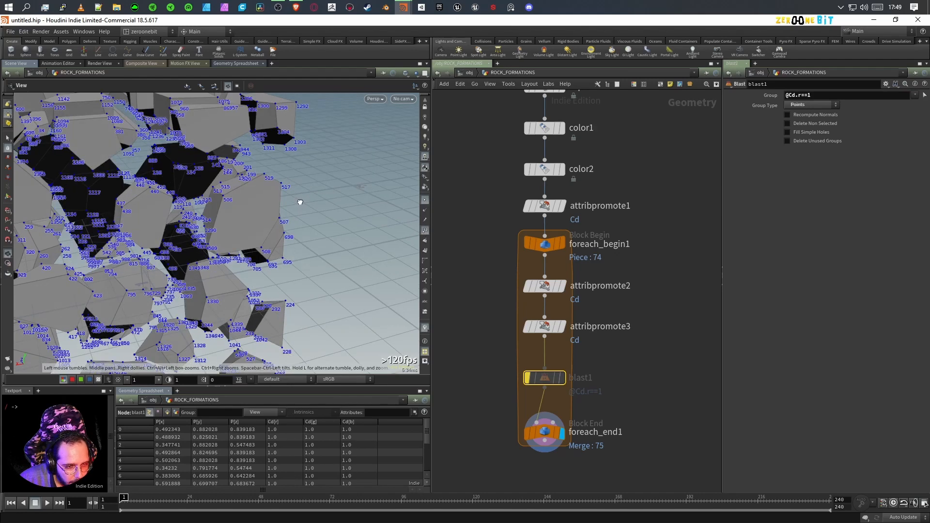
# - Pick out point 517 on an outer piece and find its row in foreach_end1's point data to check its Cd values
pyautogui.scroll(10, 291, 202)
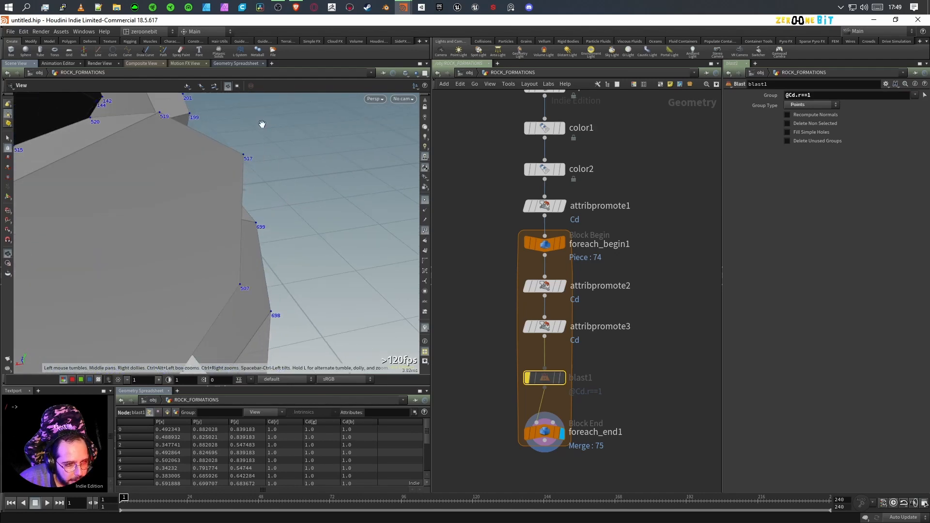
pyautogui.scroll(-5, 250, 179)
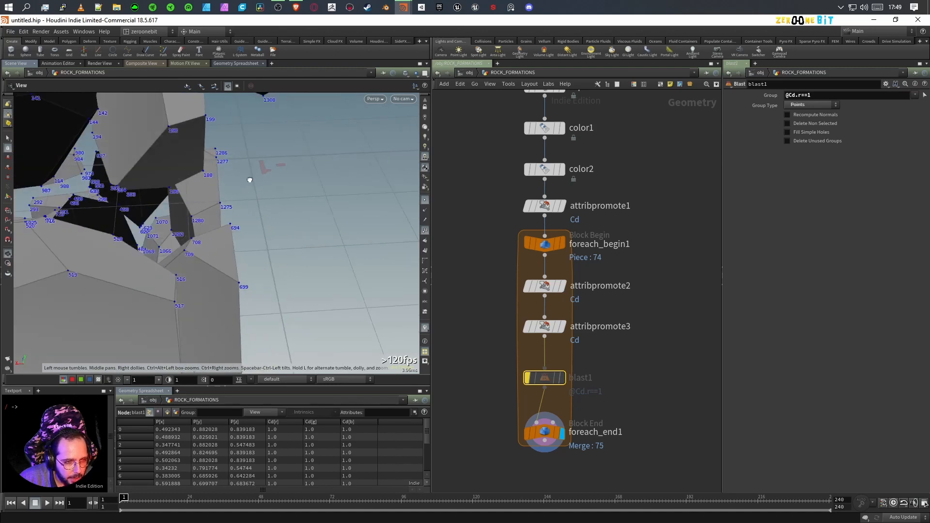
pyautogui.moveTo(249, 180); pyautogui.dragTo(257, 173)
pyautogui.moveTo(265, 273); pyautogui.dragTo(276, 203)
pyautogui.scroll(-3, 170, 463)
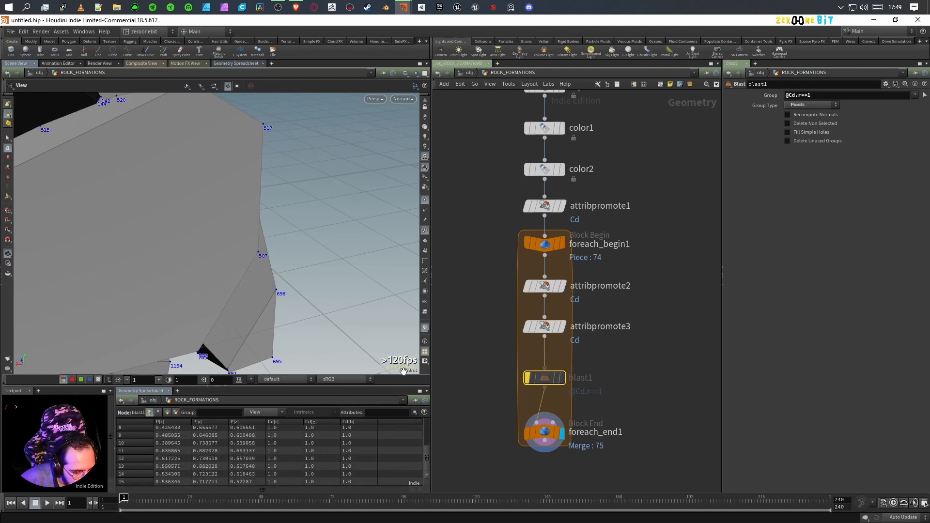
pyautogui.click(545, 433)
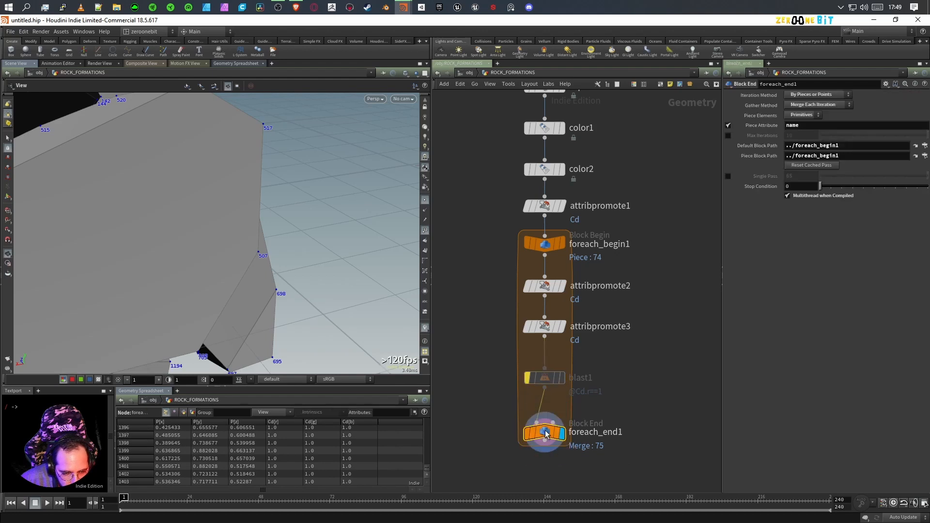
pyautogui.scroll(-2, 184, 315)
pyautogui.scroll(8, 347, 480)
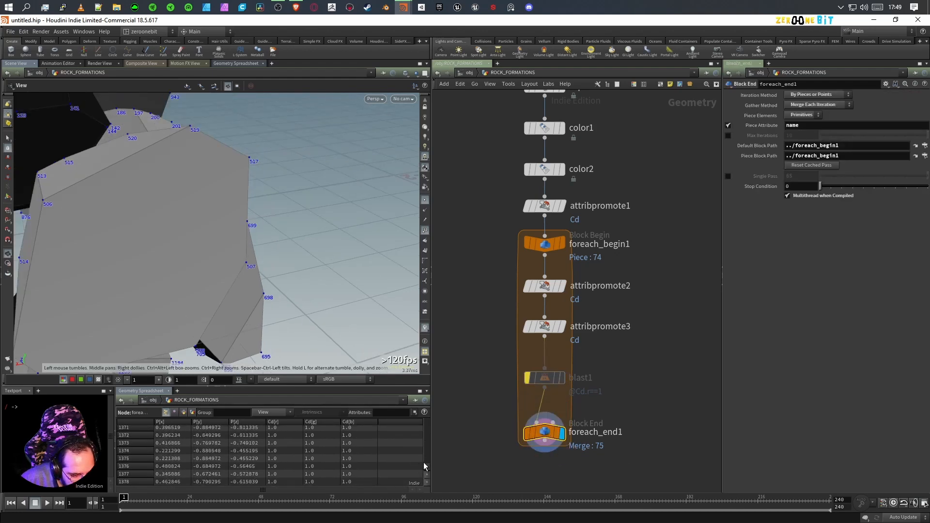
pyautogui.moveTo(425, 465); pyautogui.dragTo(433, 438)
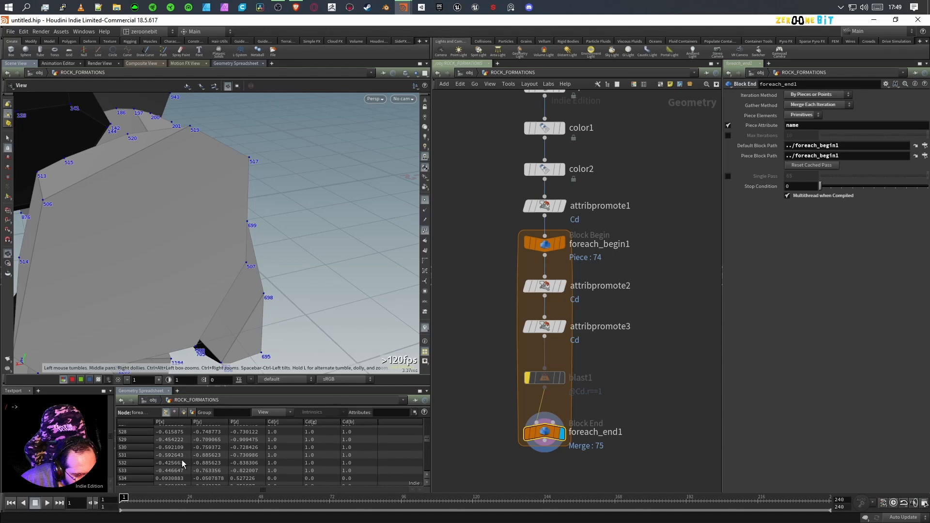
pyautogui.scroll(5, 181, 460)
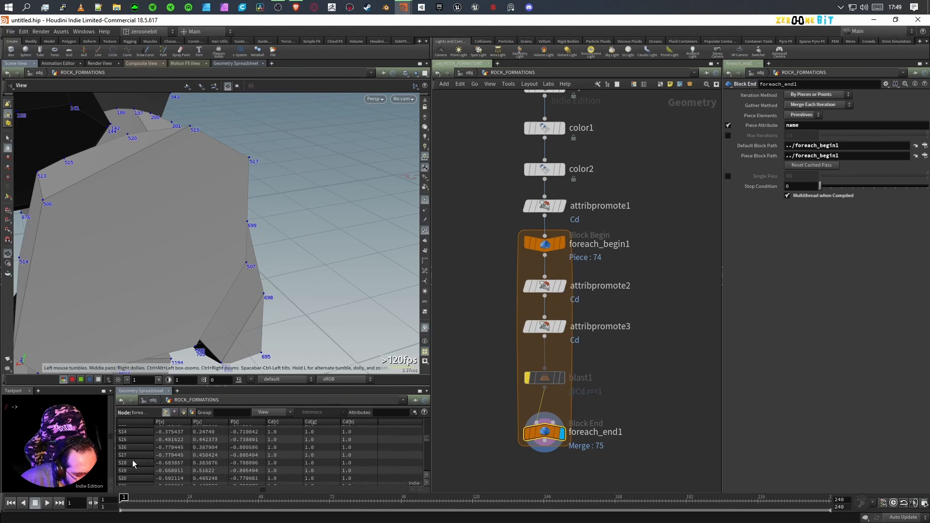
pyautogui.click(131, 456)
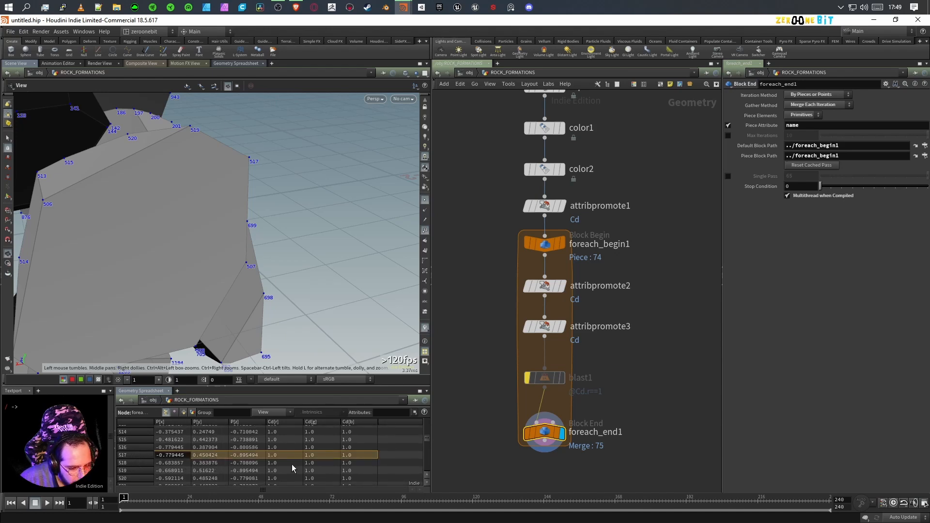
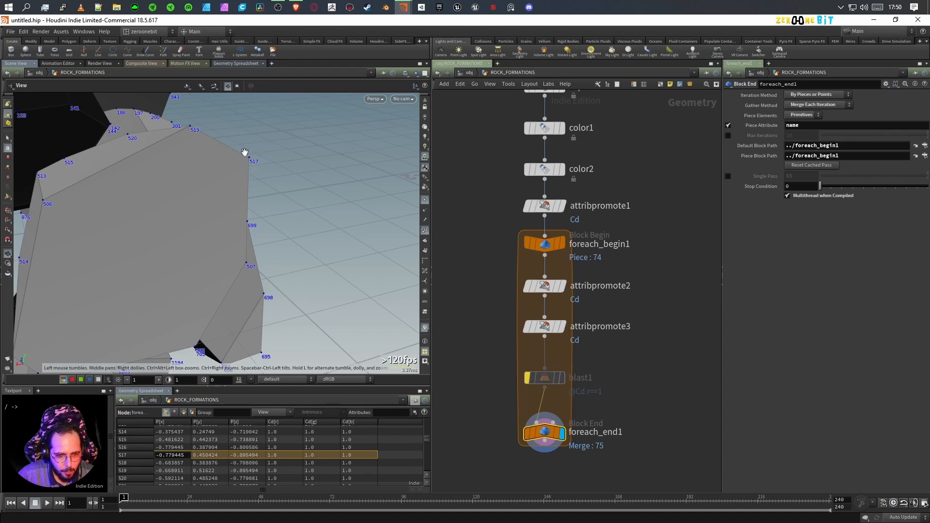
# - Check color2's RGB values for the outside group against foreach_end1's point Cd values
pyautogui.click(577, 179)
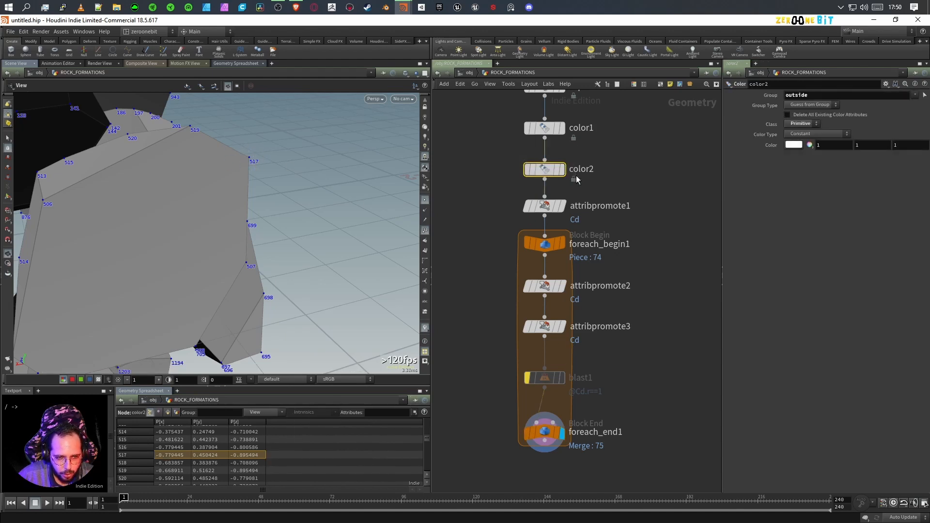
pyautogui.click(829, 141)
pyautogui.press('Tab')
pyautogui.press('Tab')
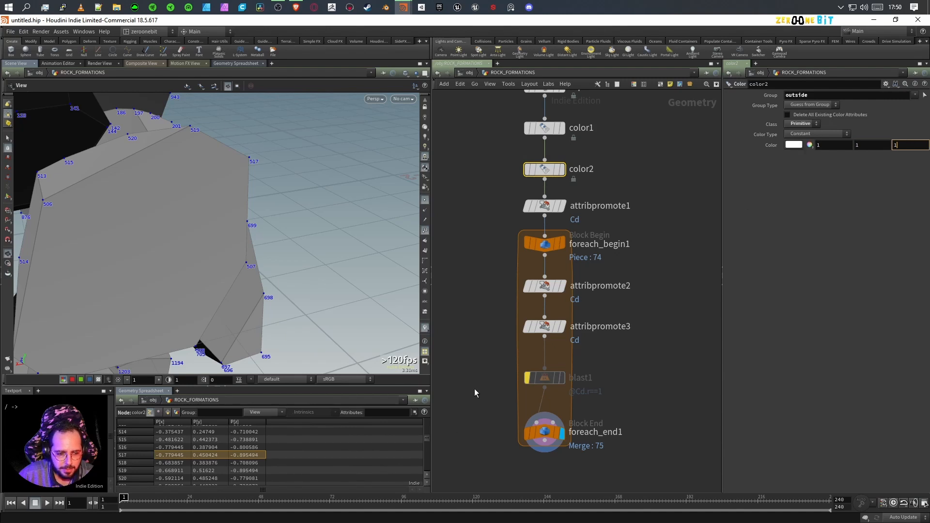
pyautogui.click(596, 436)
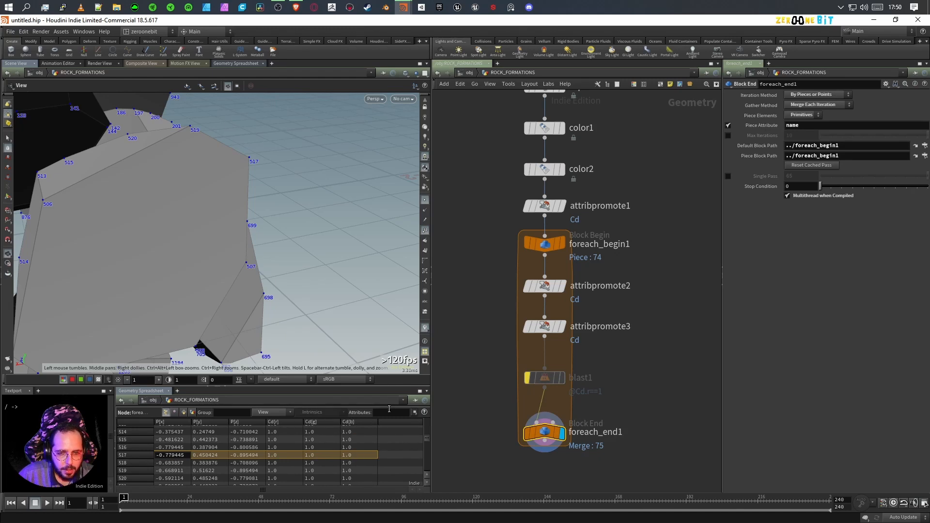
# - Re-enable blast1 and view the whole blasted result from farther away
pyautogui.moveTo(506, 382); pyautogui.dragTo(549, 386)
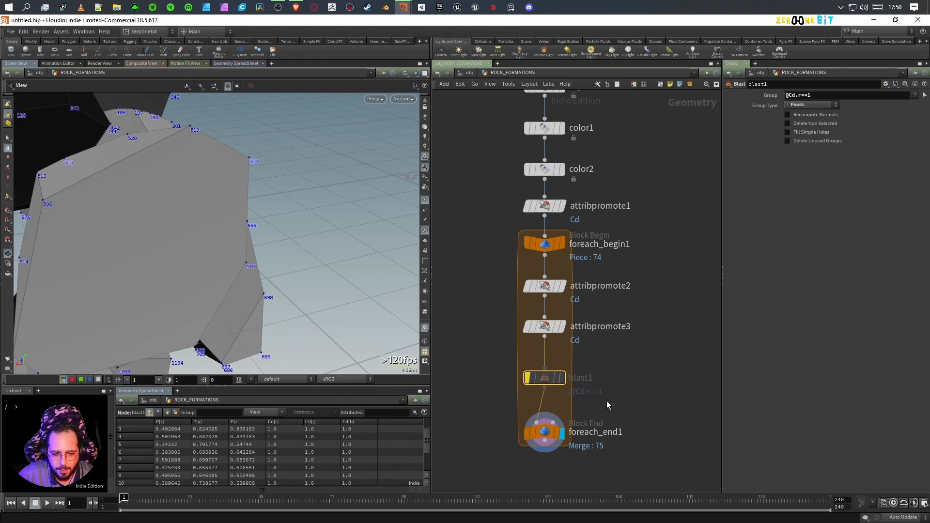
pyautogui.press('q')
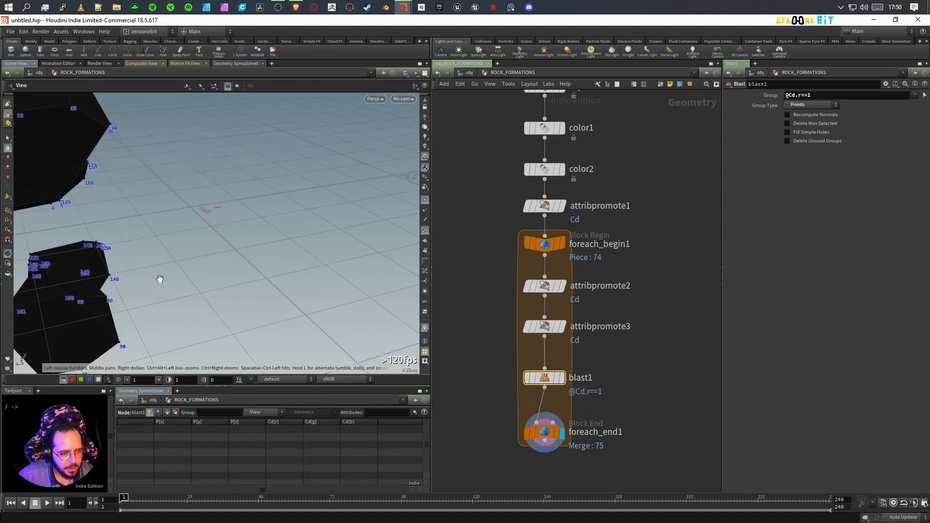
pyautogui.scroll(-10, 158, 276)
pyautogui.moveTo(168, 283); pyautogui.dragTo(269, 262, button='middle')
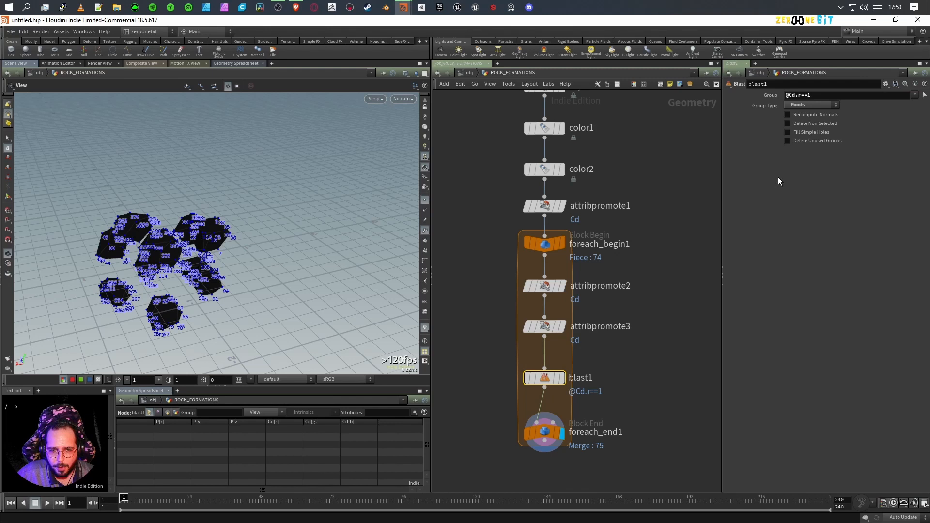
pyautogui.click(801, 95)
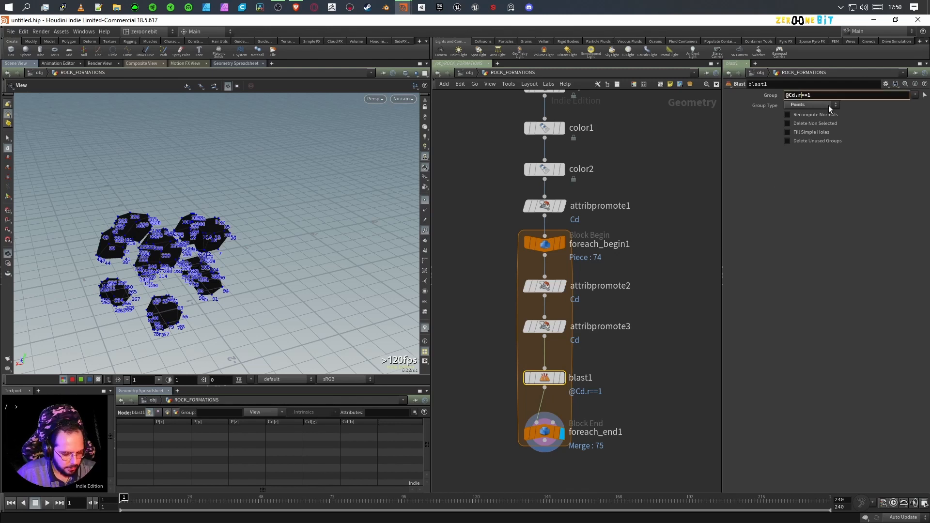
pyautogui.write('g')
pyautogui.press('Return')
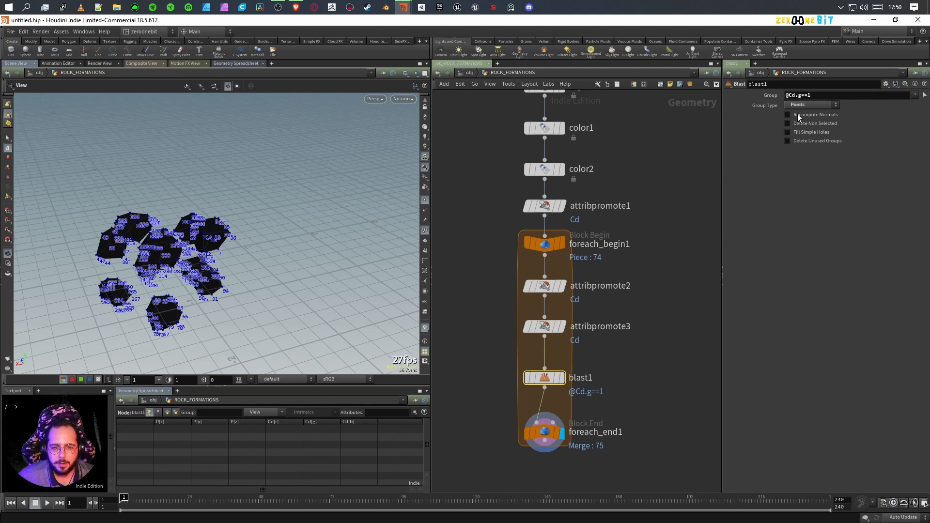
pyautogui.click(800, 95)
pyautogui.press('BackSpace')
pyautogui.write('b')
pyautogui.press('Return')
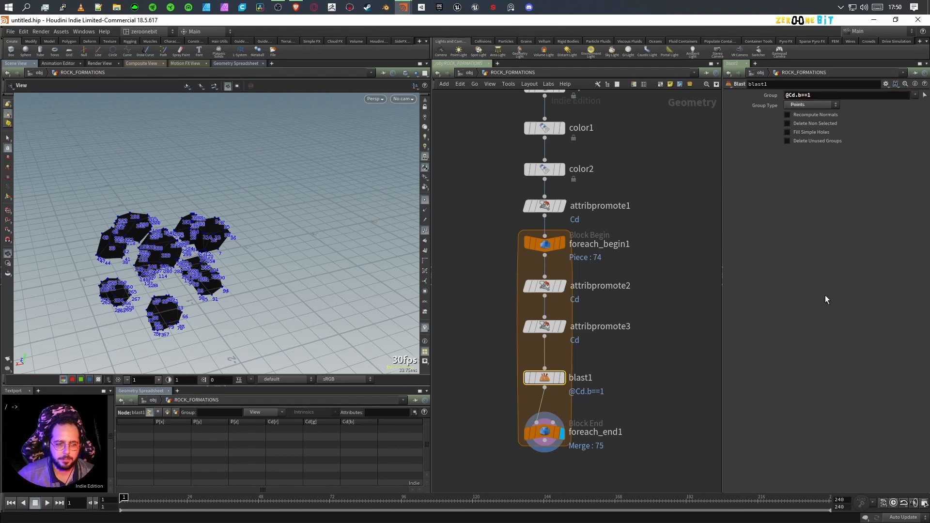
pyautogui.click(822, 94)
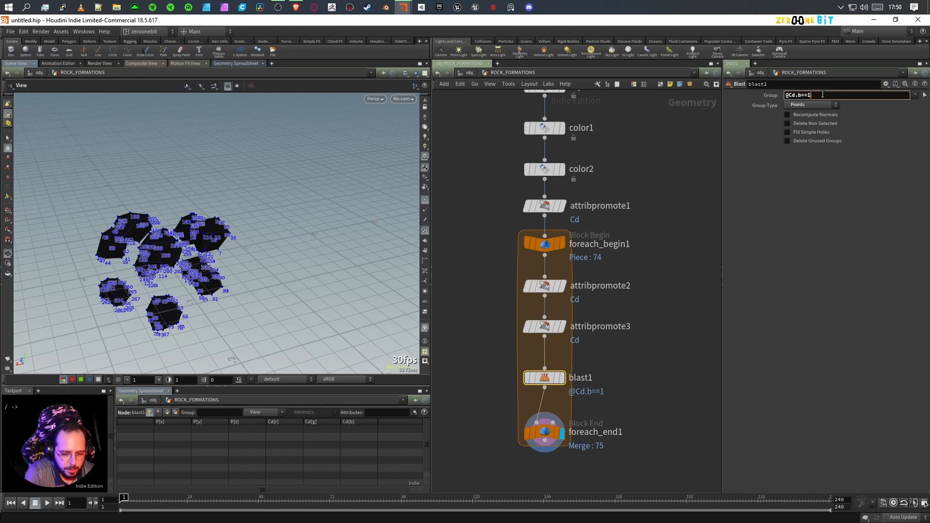
pyautogui.write('0')
pyautogui.press('Return')
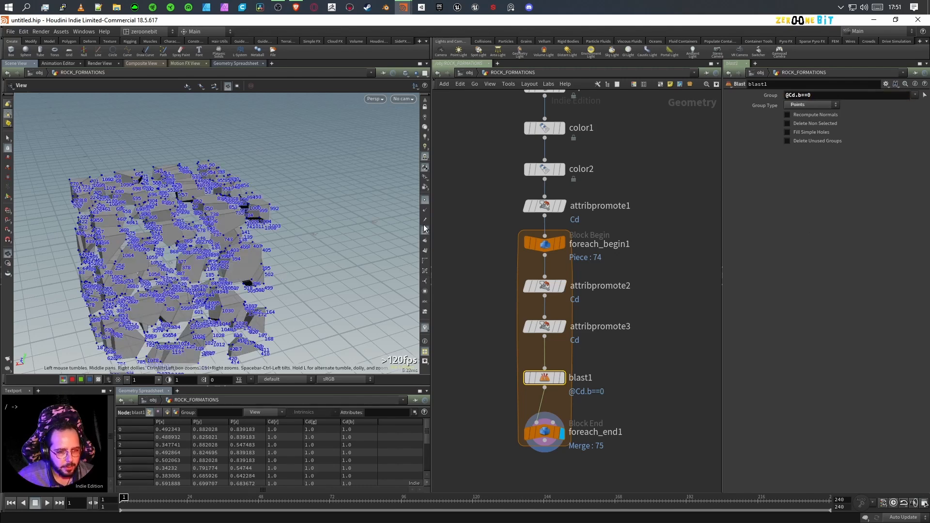
# - Hide the points and point numbers and examine the blasted pieces from several angles and distances
pyautogui.click(425, 199)
pyautogui.click(426, 200)
pyautogui.moveTo(382, 255); pyautogui.dragTo(238, 320)
pyautogui.scroll(8, 265, 316)
pyautogui.moveTo(301, 304); pyautogui.dragTo(281, 315)
pyautogui.moveTo(188, 290); pyautogui.dragTo(297, 269)
pyautogui.moveTo(317, 272); pyautogui.dragTo(210, 316, button='right')
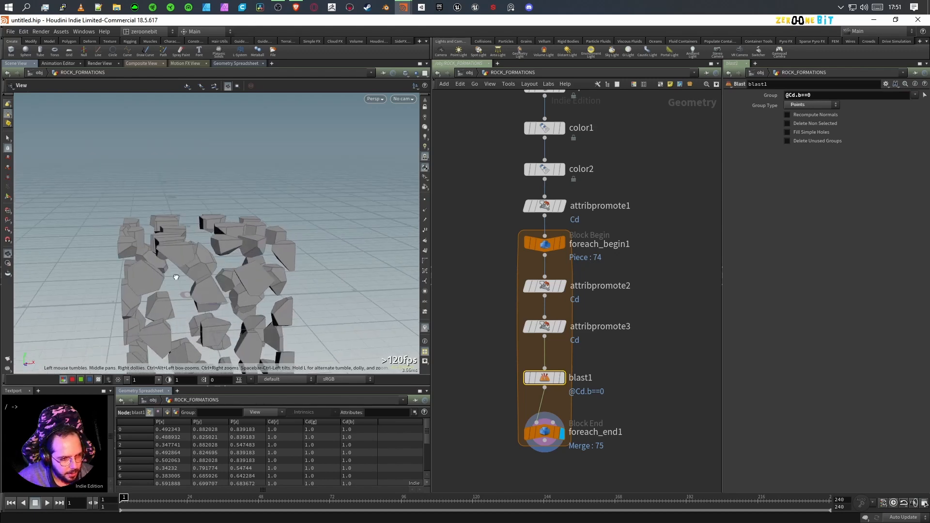
pyautogui.moveTo(223, 282); pyautogui.dragTo(288, 277)
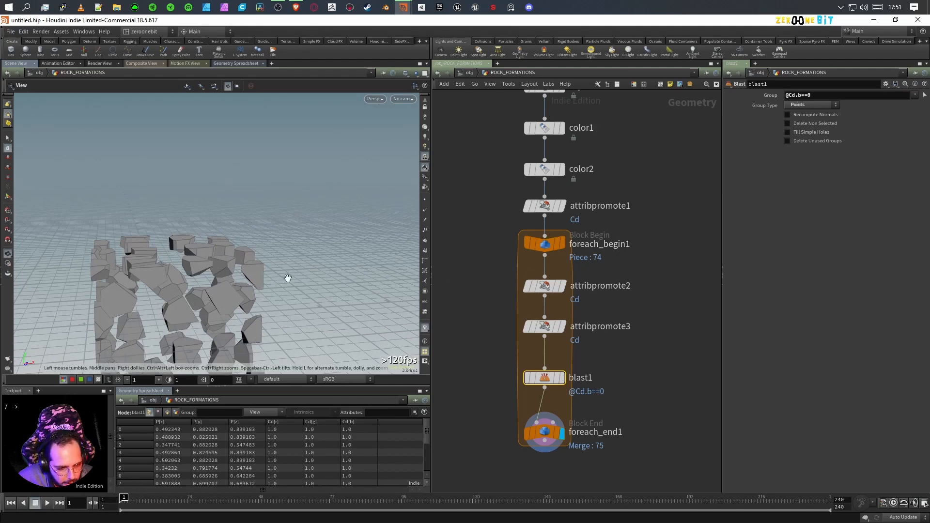
pyautogui.scroll(2, 656, 245)
pyautogui.scroll(-8, 644, 234)
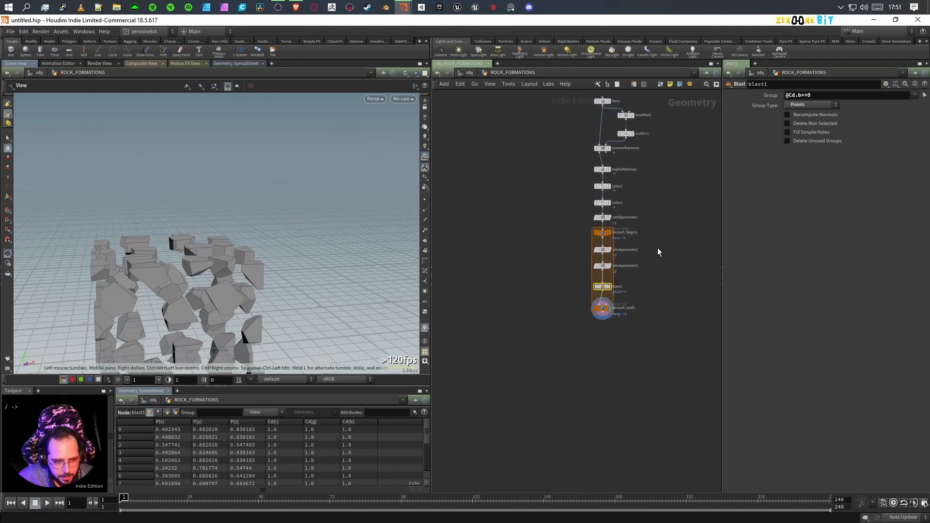
# - Compare the fractured pieces with scatter1's Force Total Count at 100 and 75, and set it to 100
pyautogui.scroll(4, 653, 332)
pyautogui.click(654, 294)
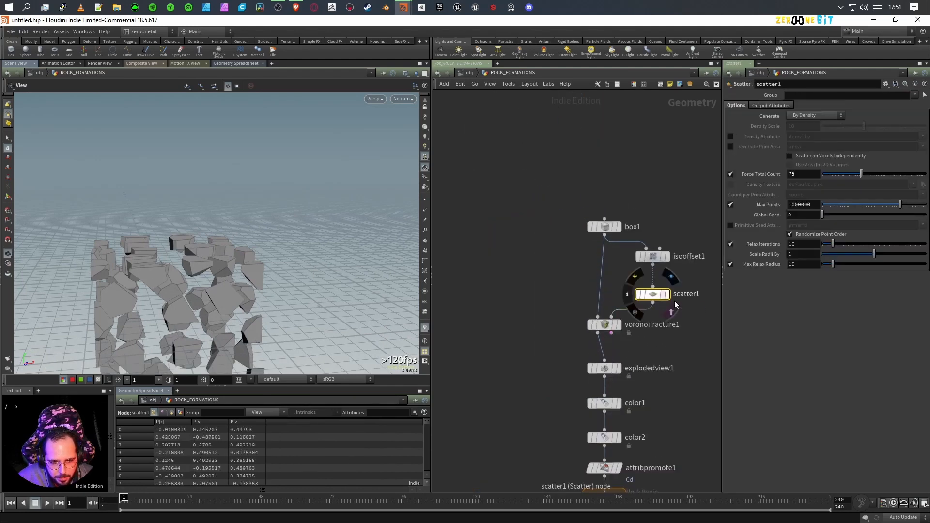
pyautogui.write('75')
pyautogui.press('Return')
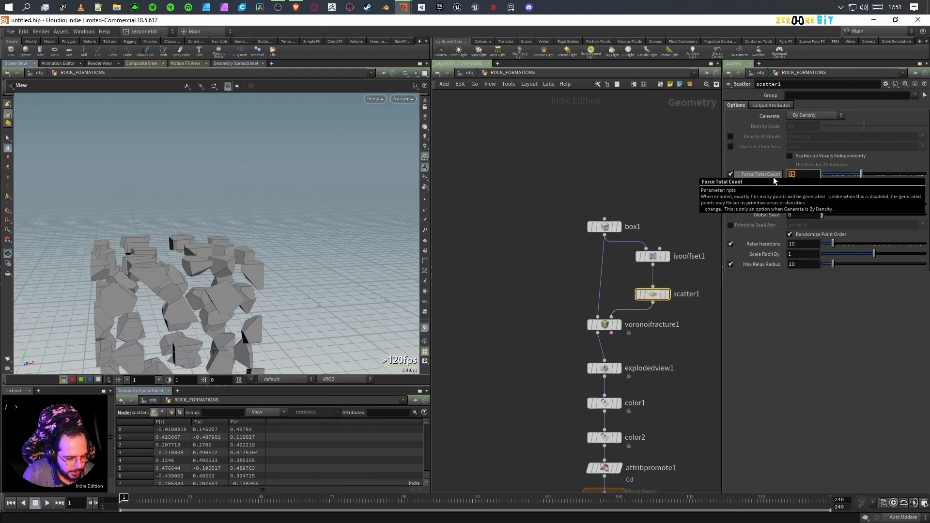
pyautogui.press('Return')
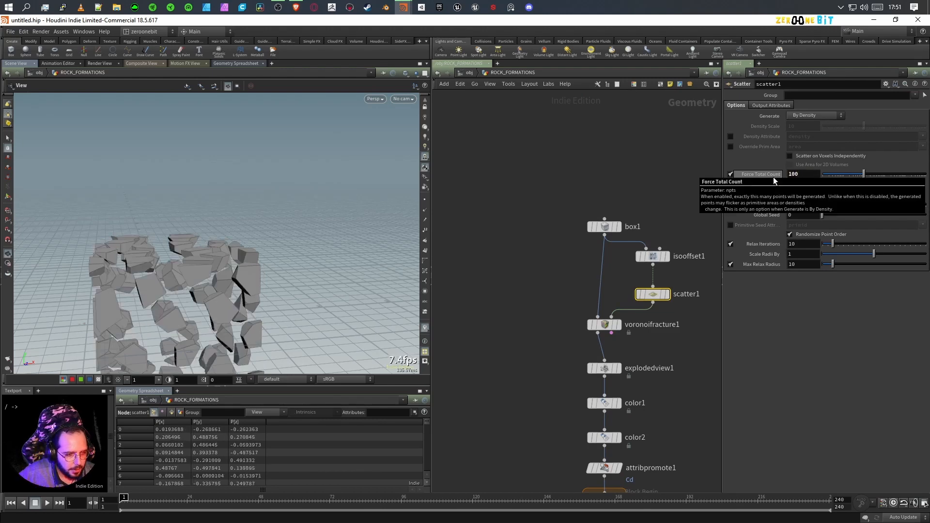
pyautogui.moveTo(314, 323); pyautogui.dragTo(233, 237)
pyautogui.click(807, 175)
pyautogui.write('75')
pyautogui.press('Return')
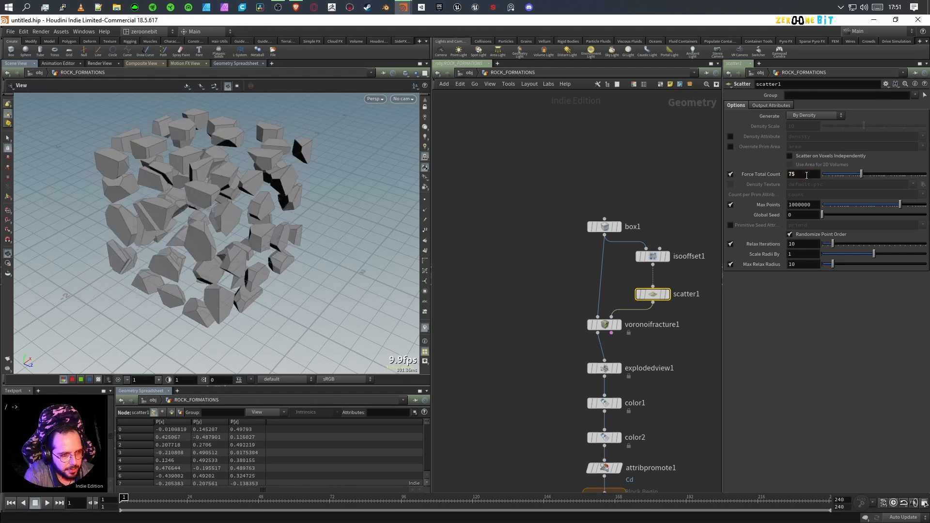
pyautogui.click(807, 175)
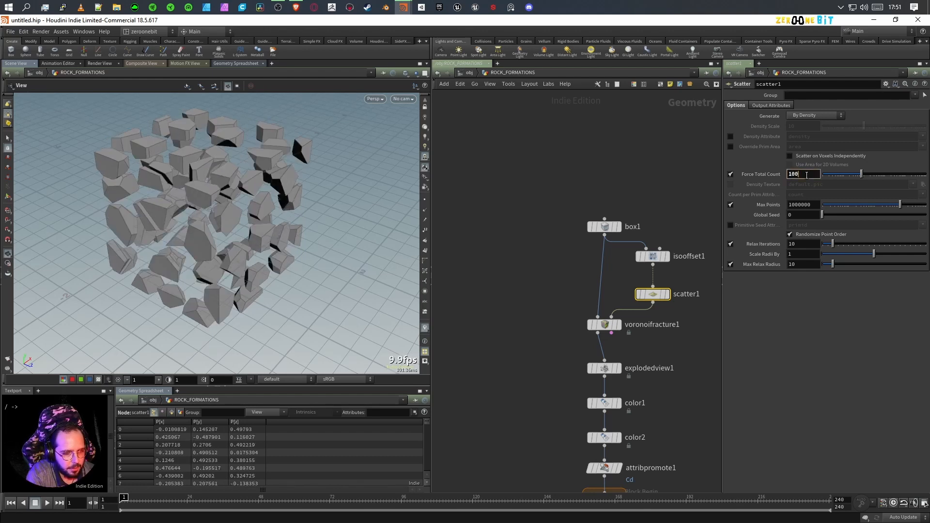
pyautogui.write('100')
pyautogui.press('Return')
pyautogui.moveTo(658, 455); pyautogui.dragTo(626, 226, button='middle')
pyautogui.click(561, 378)
pyautogui.click(822, 96)
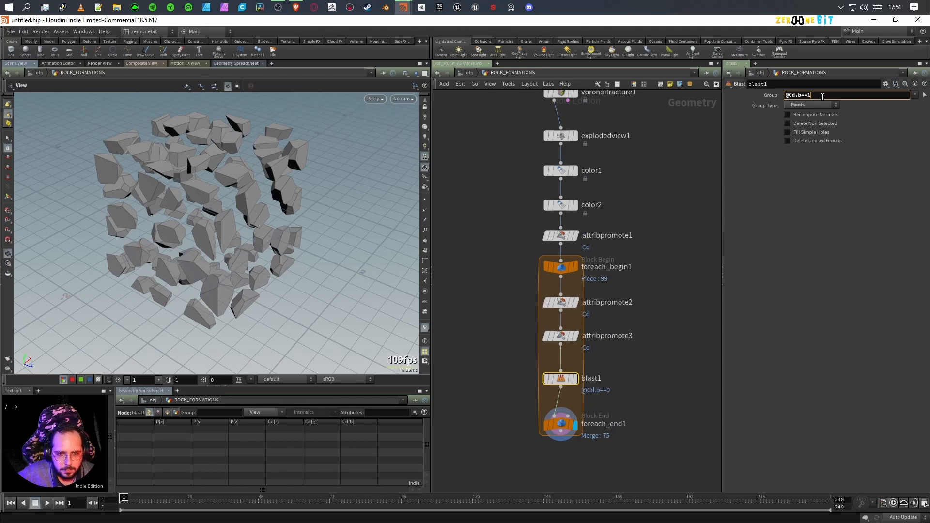
pyautogui.click(660, 419)
pyautogui.moveTo(176, 248); pyautogui.dragTo(229, 257)
# - Make room above foreach_end1 and insert an Attribute Delete node between blast1 and foreach_end1
pyautogui.click(547, 426)
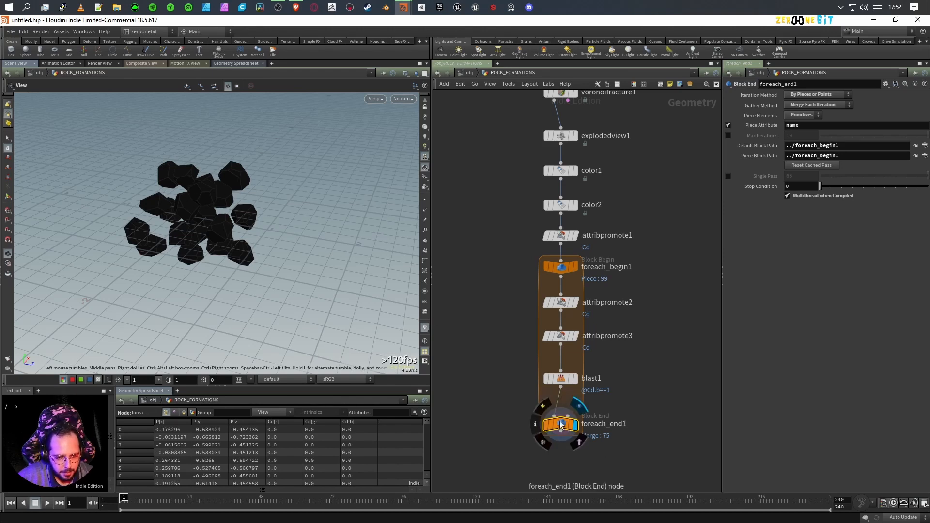
pyautogui.moveTo(559, 429)
pyautogui.moveTo(558, 429); pyautogui.dragTo(561, 477)
pyautogui.moveTo(239, 305); pyautogui.dragTo(213, 255)
pyautogui.scroll(4, 226, 240)
pyautogui.press('Tab')
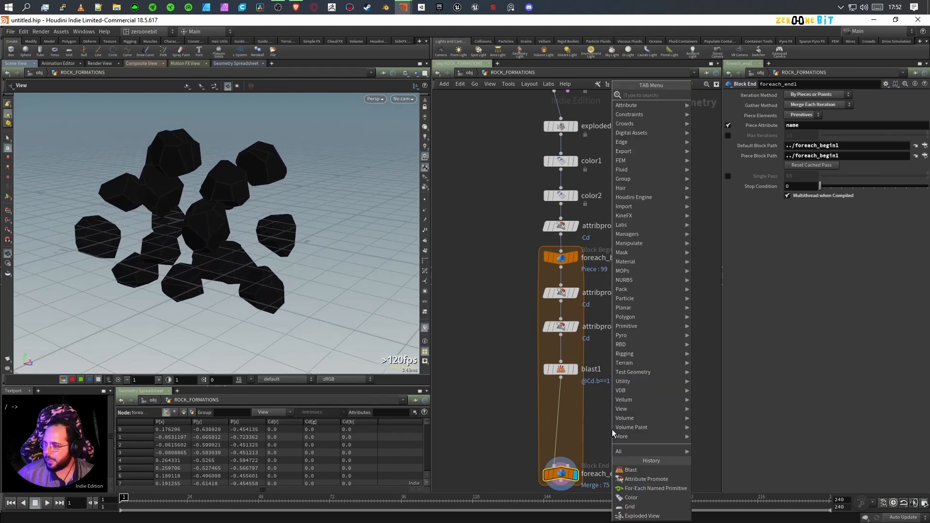
pyautogui.write('atr')
pyautogui.press('BackSpace')
pyautogui.press('BackSpace')
pyautogui.press('BackSpace')
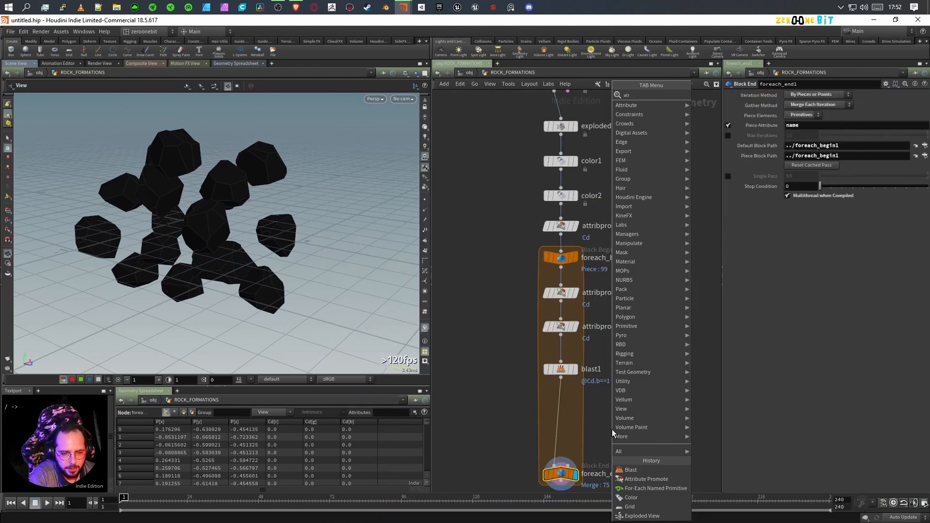
pyautogui.write('a')
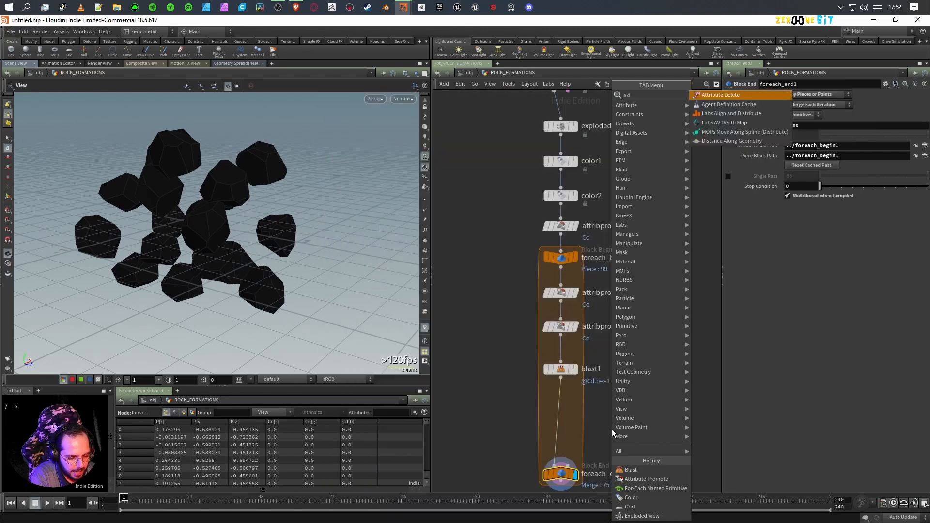
pyautogui.write(' d')
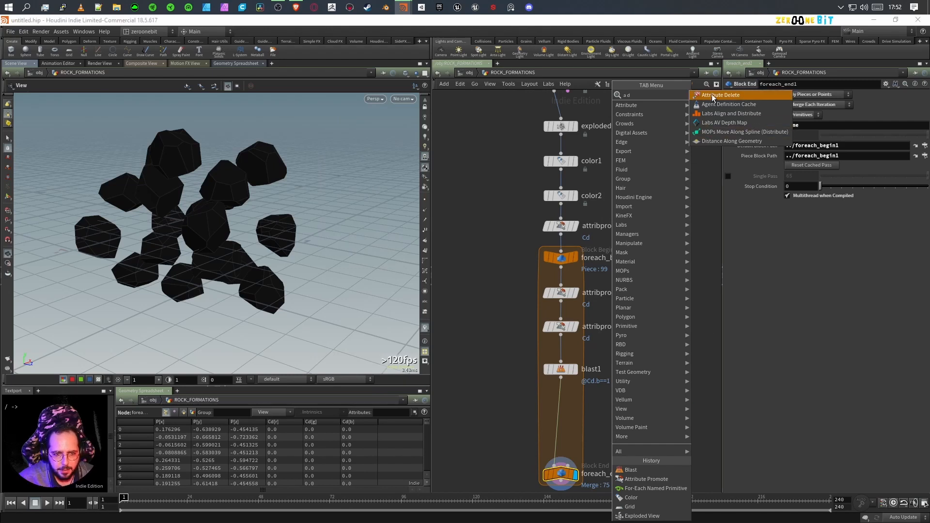
pyautogui.click(711, 95)
pyautogui.click(558, 402)
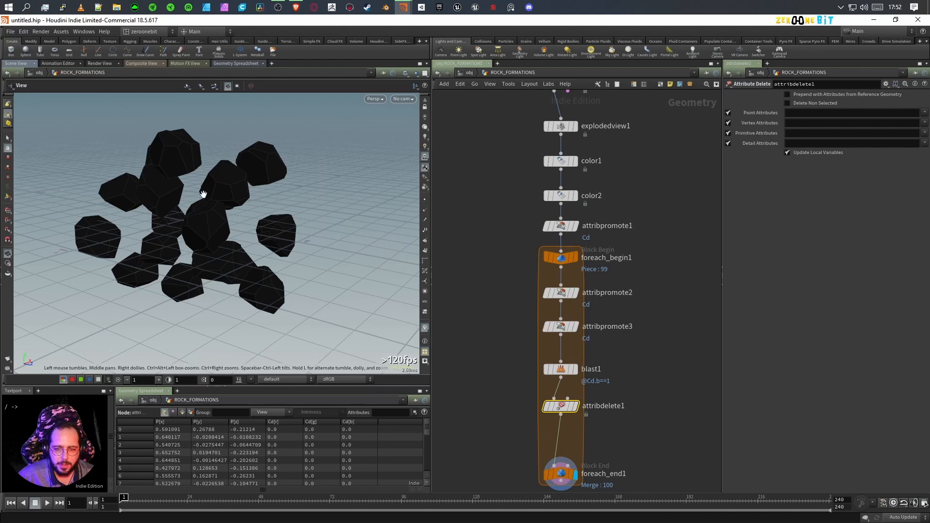
# - Set attribdelete1 to remove the Cd point attribute, and display foreach_end1's output
pyautogui.click(574, 407)
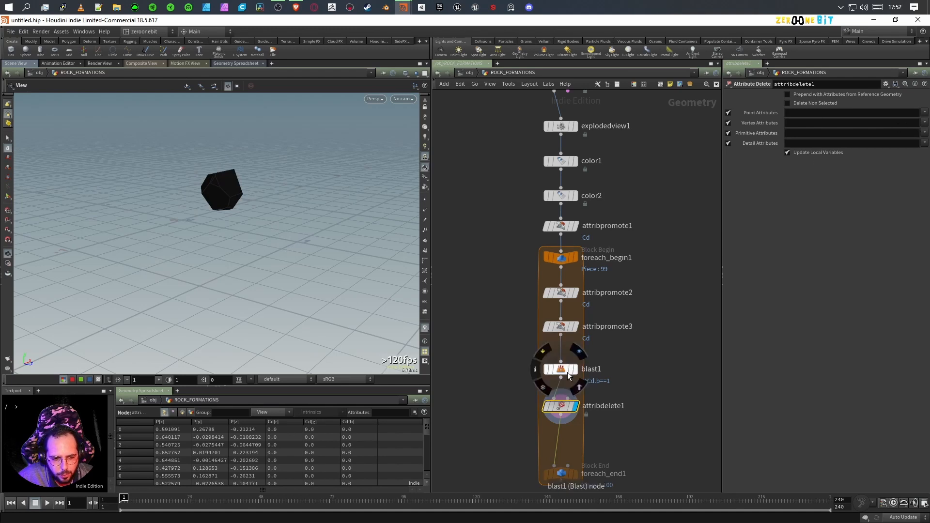
pyautogui.click(925, 113)
pyautogui.click(918, 125)
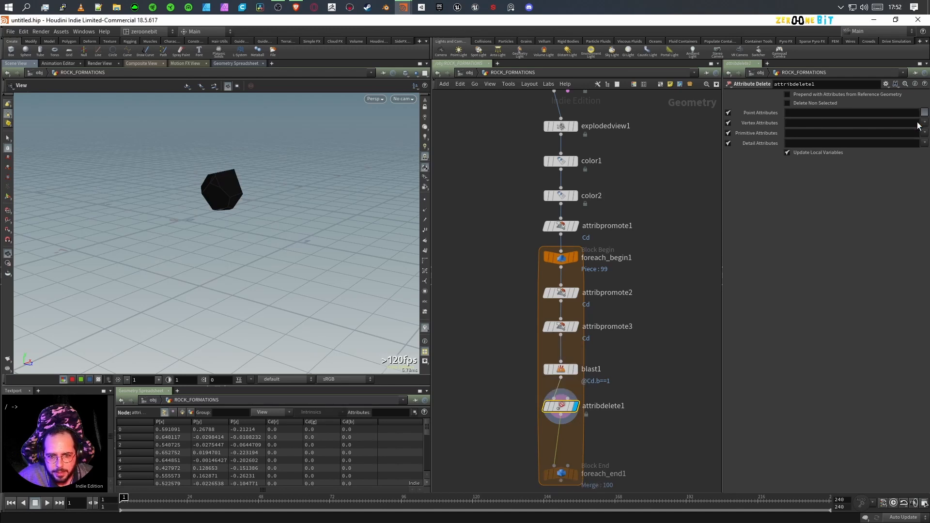
pyautogui.click(576, 474)
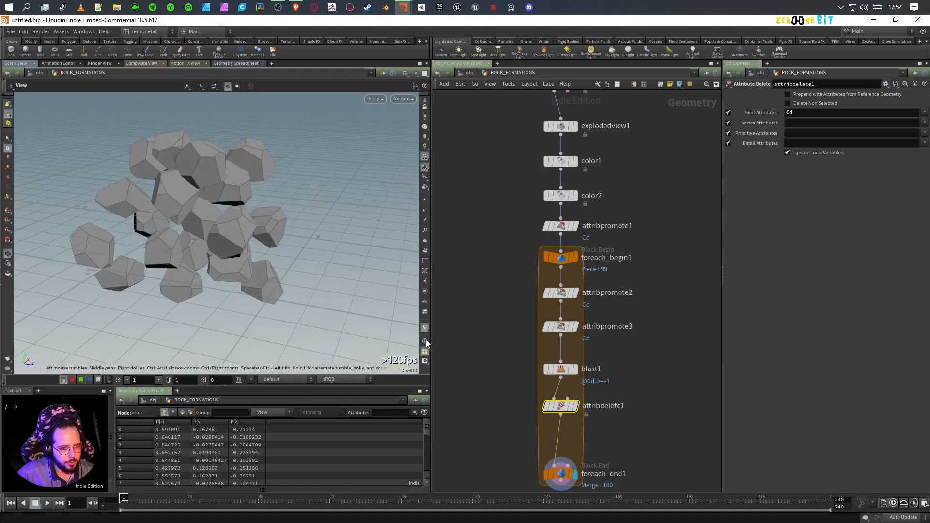
# - Insert a Remesh node between attribdelete1 and foreach_end1
pyautogui.moveTo(647, 344); pyautogui.dragTo(660, 185, button='middle')
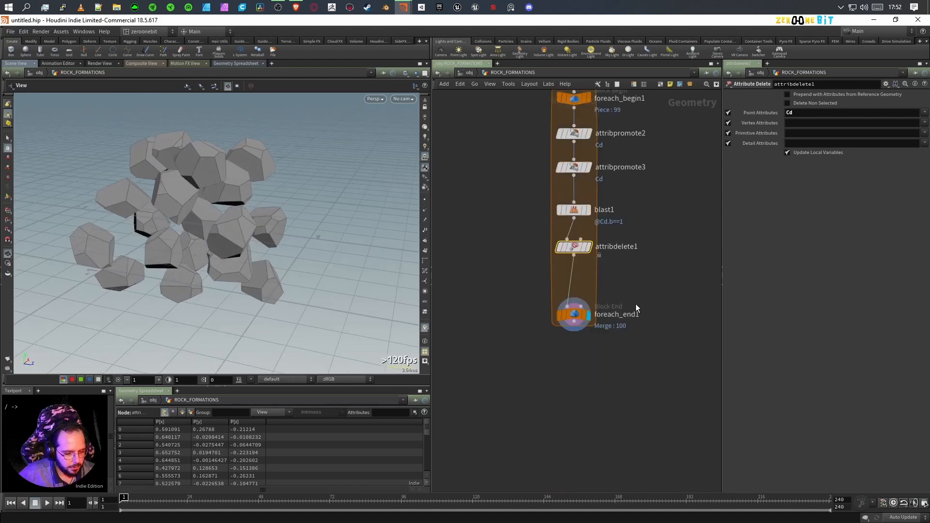
pyautogui.press('Tab')
pyautogui.write('rem')
pyautogui.press('Return')
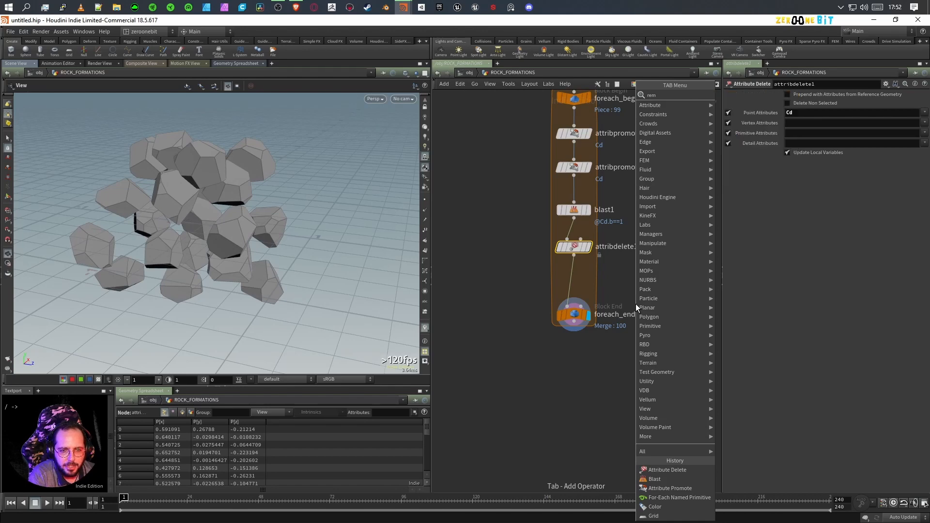
pyautogui.click(575, 274)
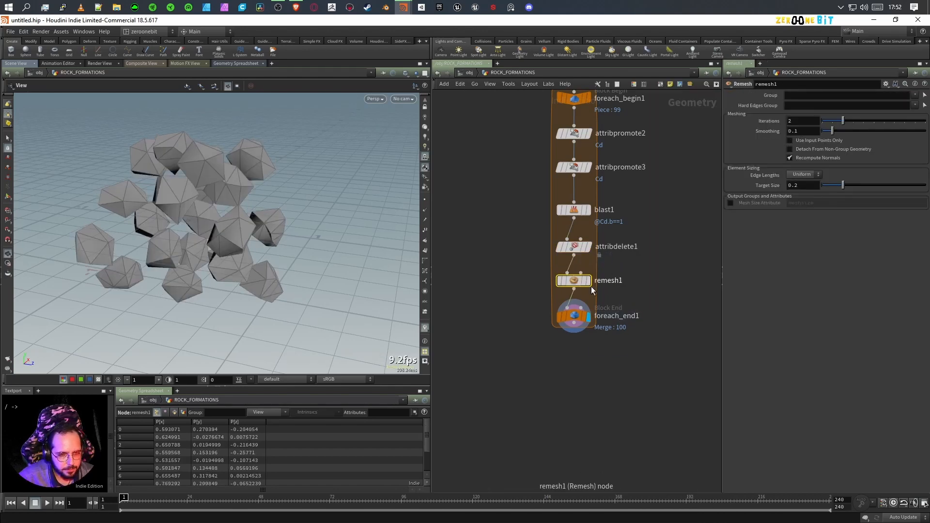
# - Try a Target Size of 0.05 on remesh1 and inspect the pieces with and without the wireframe
pyautogui.click(804, 186)
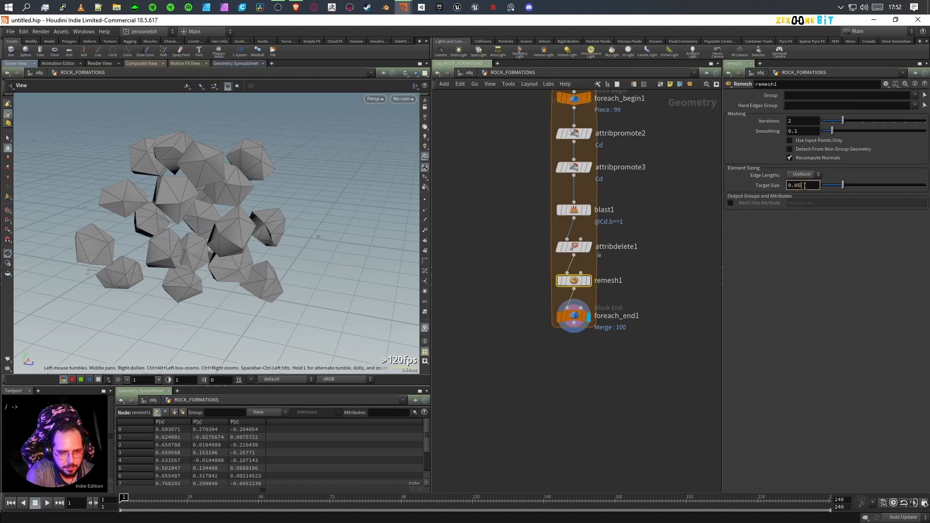
pyautogui.press('Return')
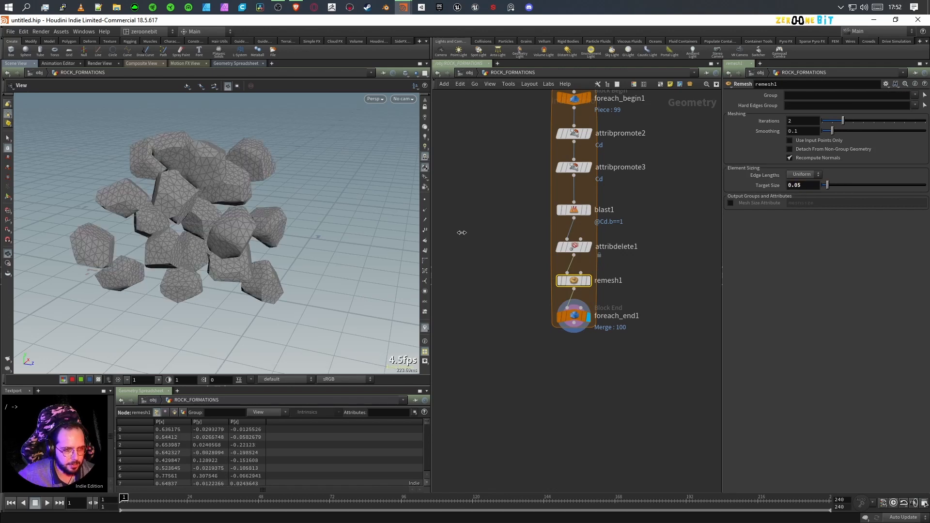
pyautogui.moveTo(309, 229); pyautogui.dragTo(227, 227)
pyautogui.hotkey('shift', 'w')
pyautogui.moveTo(237, 269)
pyautogui.mouseDown()
pyautogui.moveTo(224, 276)
pyautogui.moveTo(322, 272)
pyautogui.moveTo(370, 284)
pyautogui.moveTo(276, 288)
pyautogui.moveTo(187, 276)
pyautogui.moveTo(233, 281)
pyautogui.moveTo(228, 266)
pyautogui.moveTo(291, 252)
pyautogui.mouseUp()
pyautogui.hotkey('shift', 'w')
# - Set remesh1's Target Size to 0.025 and look over the denser mesh
pyautogui.click(804, 185)
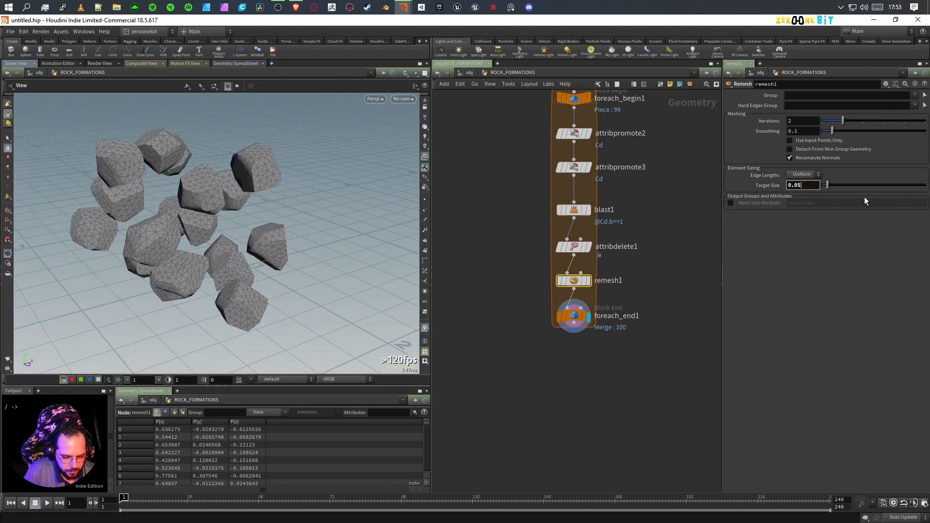
pyautogui.press('Left')
pyautogui.write('2')
pyautogui.press('Return')
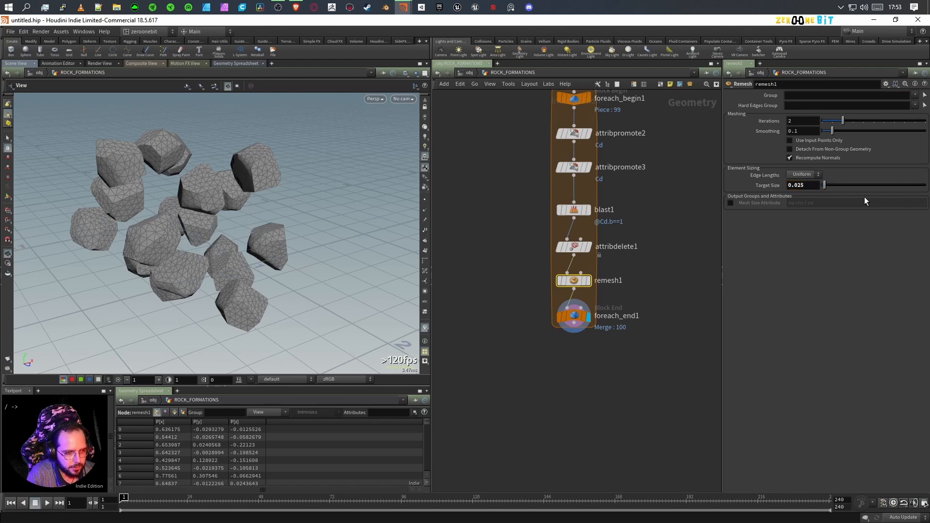
pyautogui.moveTo(299, 237); pyautogui.dragTo(268, 249)
# - Try 10 Iterations on remesh1, inspect the mesh, and set Iterations to 3
pyautogui.moveTo(844, 125); pyautogui.dragTo(926, 121)
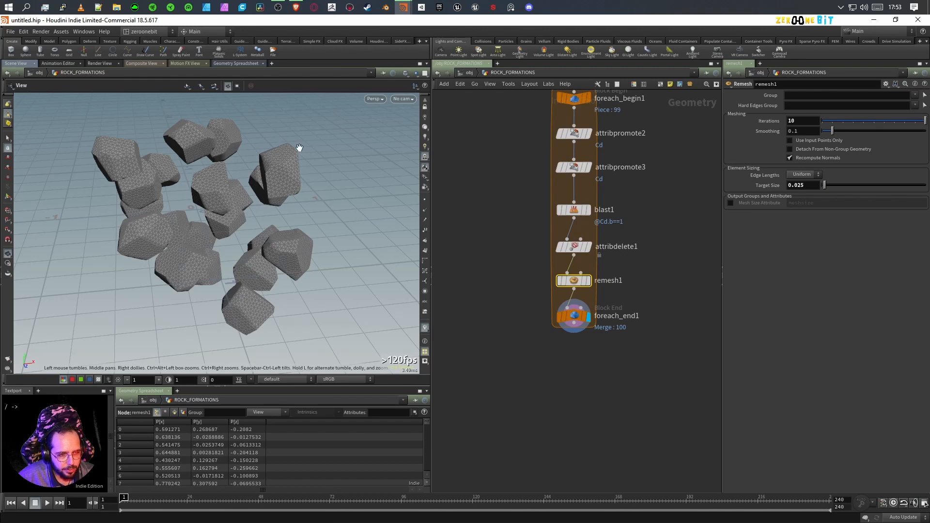
pyautogui.moveTo(312, 193); pyautogui.dragTo(271, 187)
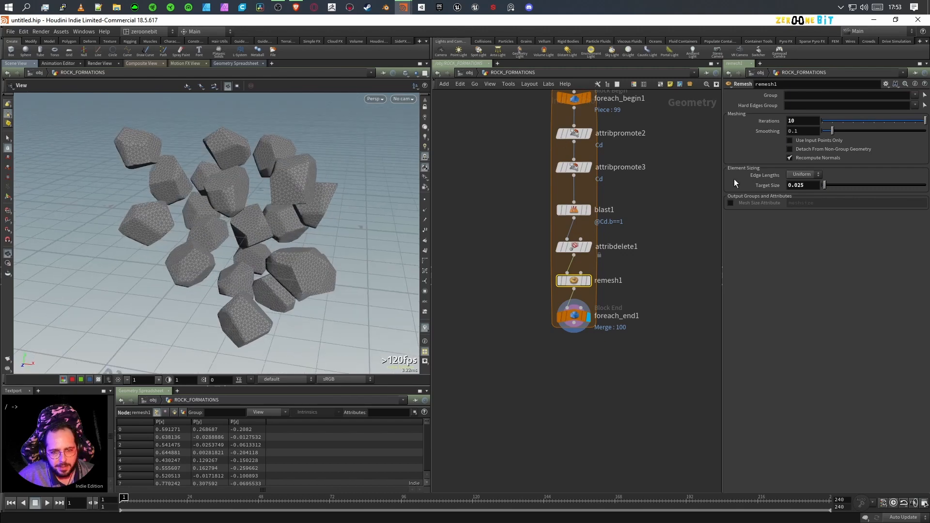
pyautogui.click(804, 121)
pyautogui.click(808, 131)
pyautogui.moveTo(303, 226); pyautogui.dragTo(383, 221)
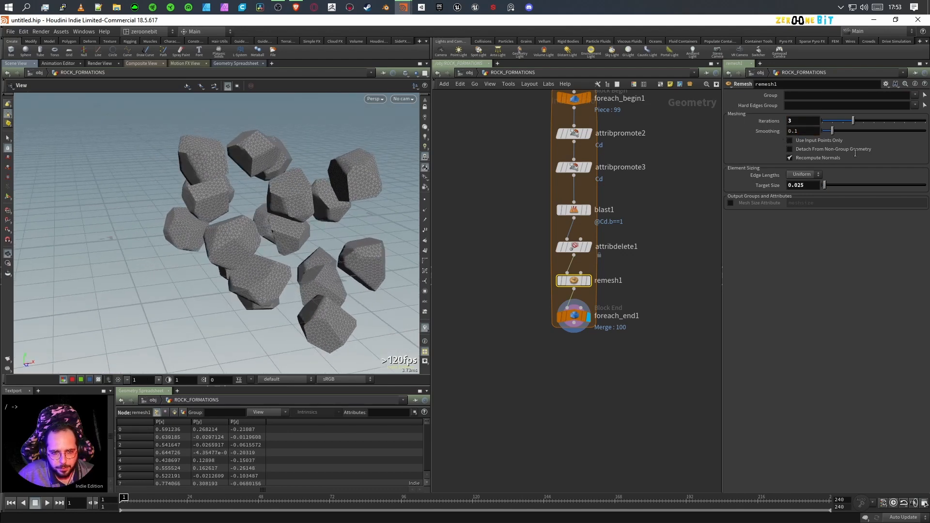
# - Compare remesh1's Smoothing at 0.822 and 0.5 with the wireframe hidden, and set it to 0
pyautogui.moveTo(836, 130); pyautogui.dragTo(907, 126)
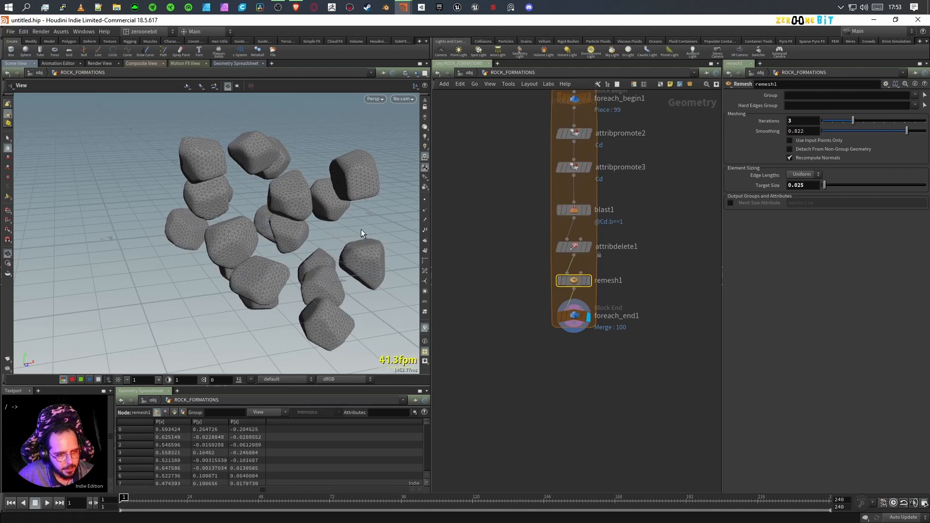
pyautogui.moveTo(359, 228)
pyautogui.mouseDown()
pyautogui.moveTo(261, 216)
pyautogui.moveTo(291, 223)
pyautogui.moveTo(264, 232)
pyautogui.moveTo(307, 253)
pyautogui.moveTo(306, 226)
pyautogui.moveTo(330, 230)
pyautogui.mouseUp()
pyautogui.hotkey('shift', 'w')
pyautogui.moveTo(799, 140); pyautogui.dragTo(796, 144)
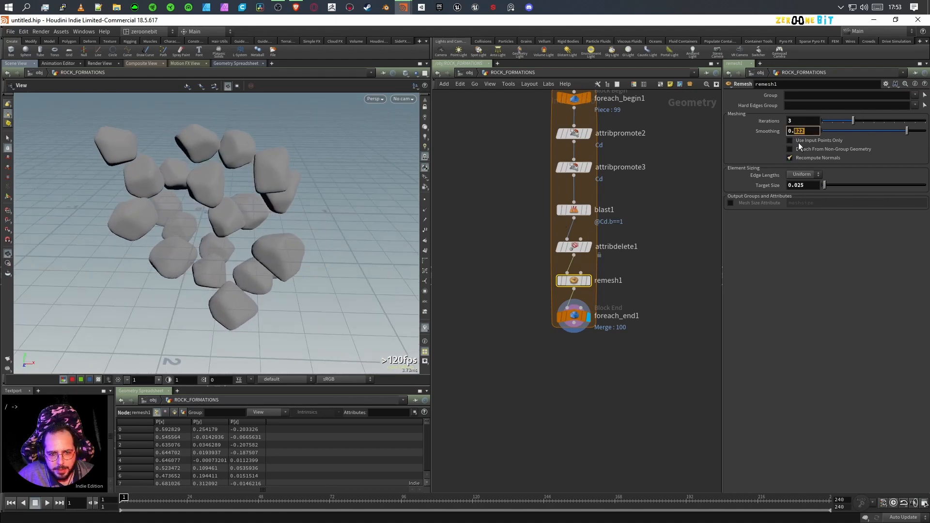
pyautogui.press('Return')
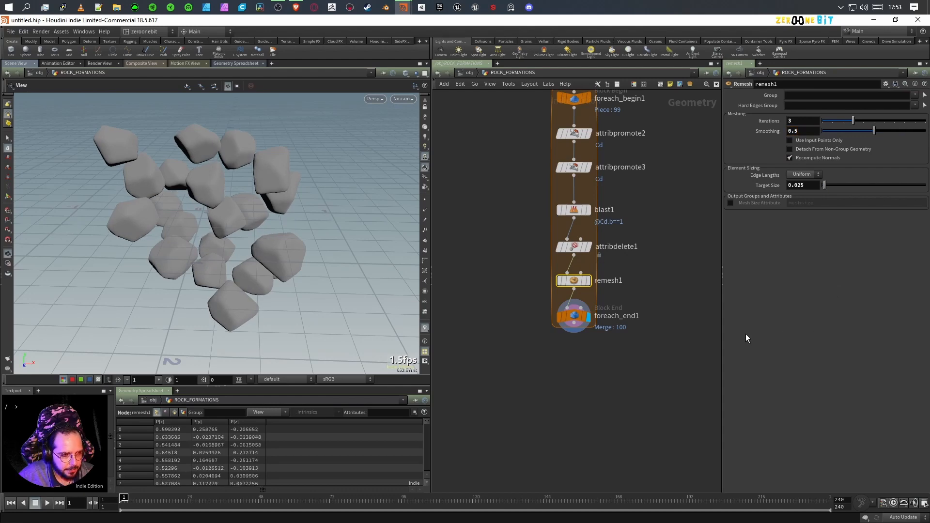
pyautogui.moveTo(277, 272); pyautogui.dragTo(250, 273)
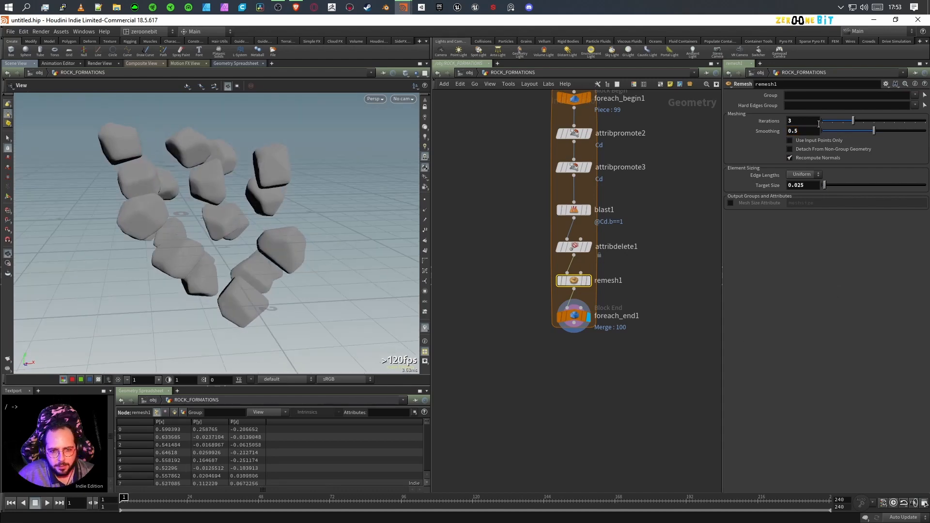
pyautogui.moveTo(805, 131); pyautogui.dragTo(765, 132)
pyautogui.write('0')
pyautogui.press('Return')
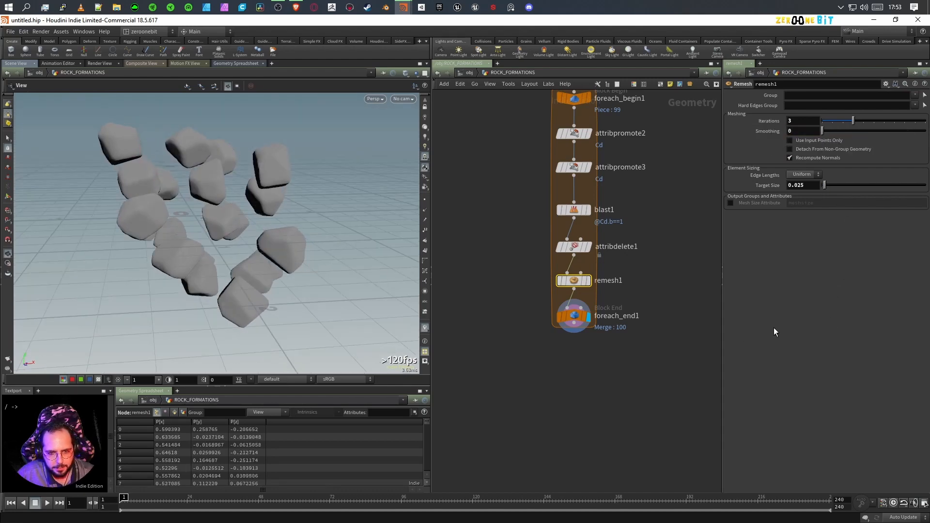
# - Insert an Attribute Blur node between remesh1 and foreach_end1, and set its Blurring Iterations to 27
pyautogui.moveTo(584, 306); pyautogui.dragTo(556, 357)
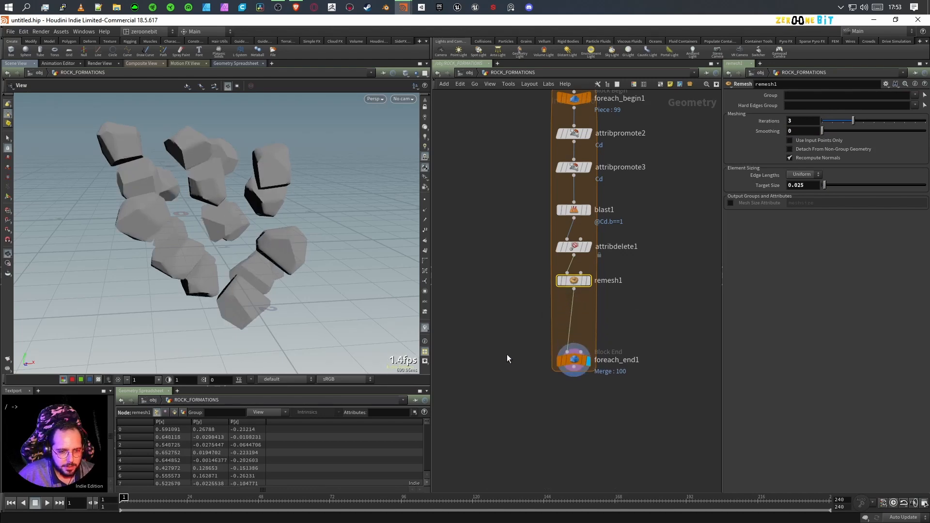
pyautogui.press('Tab')
pyautogui.write('blur')
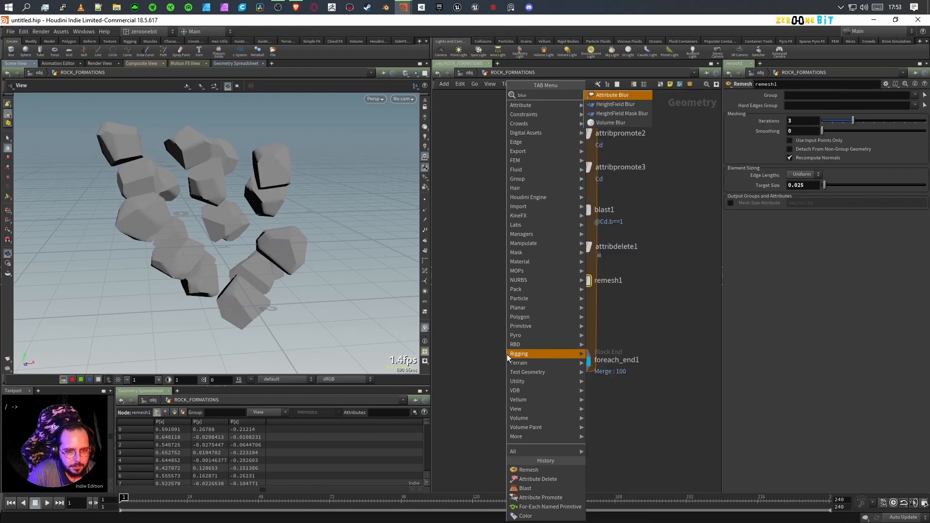
pyautogui.click(613, 95)
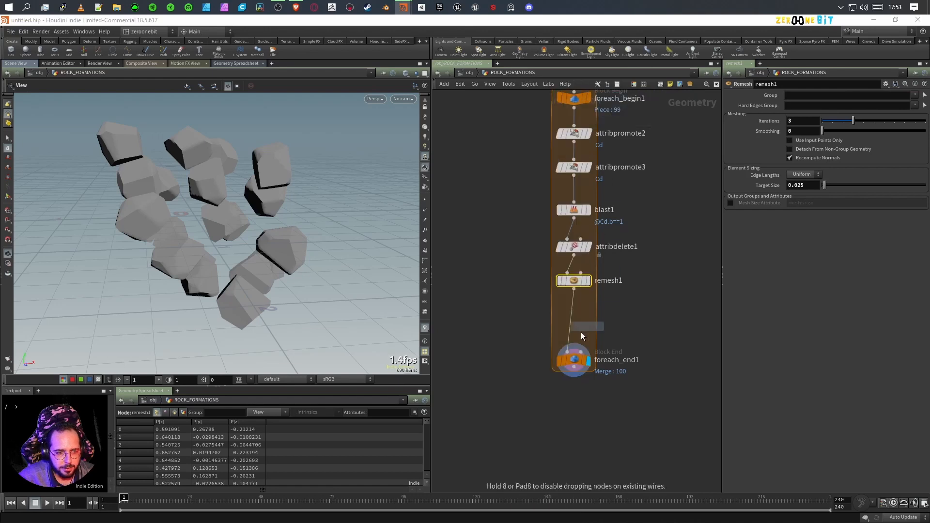
pyautogui.click(573, 314)
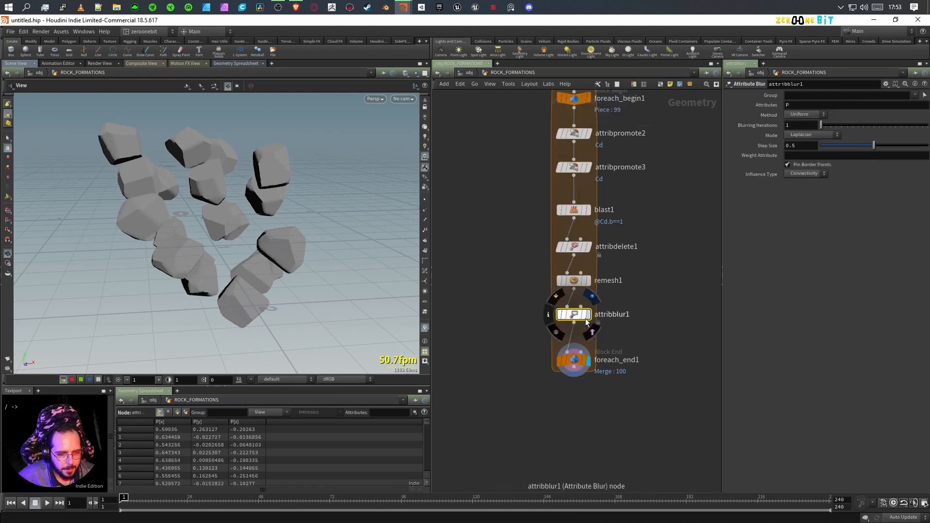
pyautogui.moveTo(834, 126); pyautogui.dragTo(852, 126)
pyautogui.moveTo(297, 258); pyautogui.dragTo(328, 277)
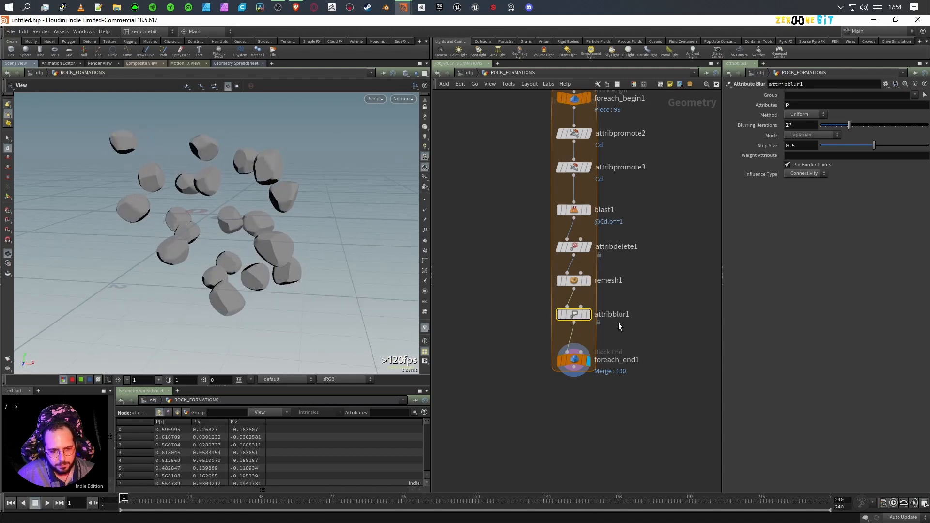
# - Delete the attribblur1 node and set remesh1's Smoothing to 0.5, inspecting the rounded rocks
pyautogui.press('Delete')
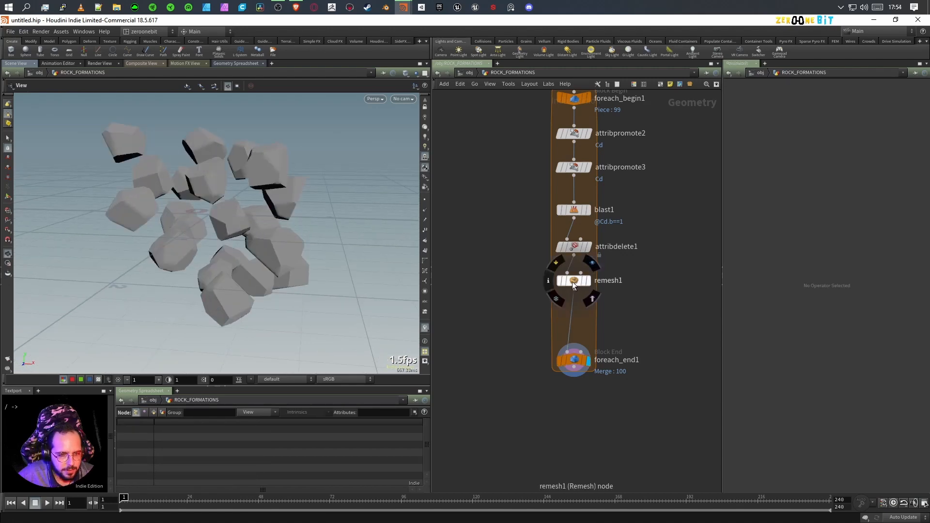
pyautogui.click(572, 281)
pyautogui.click(799, 132)
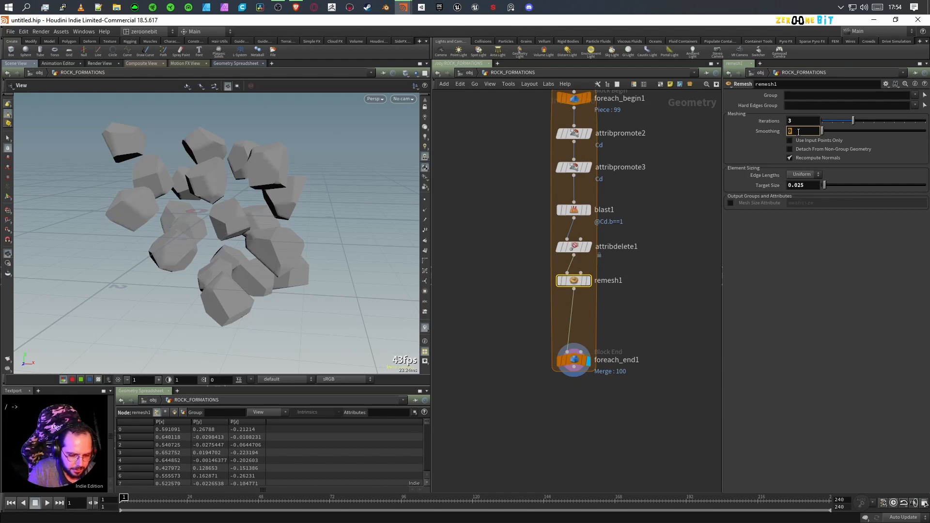
pyautogui.press('Return')
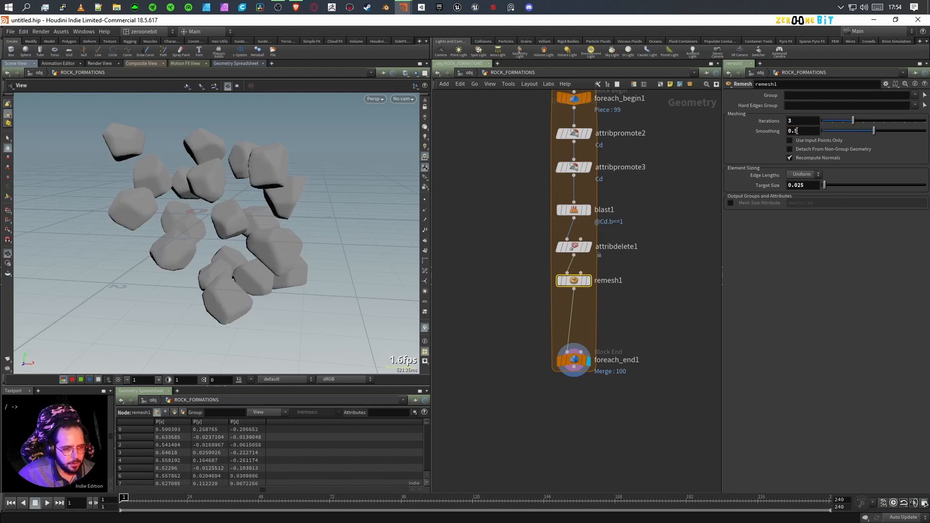
pyautogui.moveTo(222, 197); pyautogui.dragTo(290, 190)
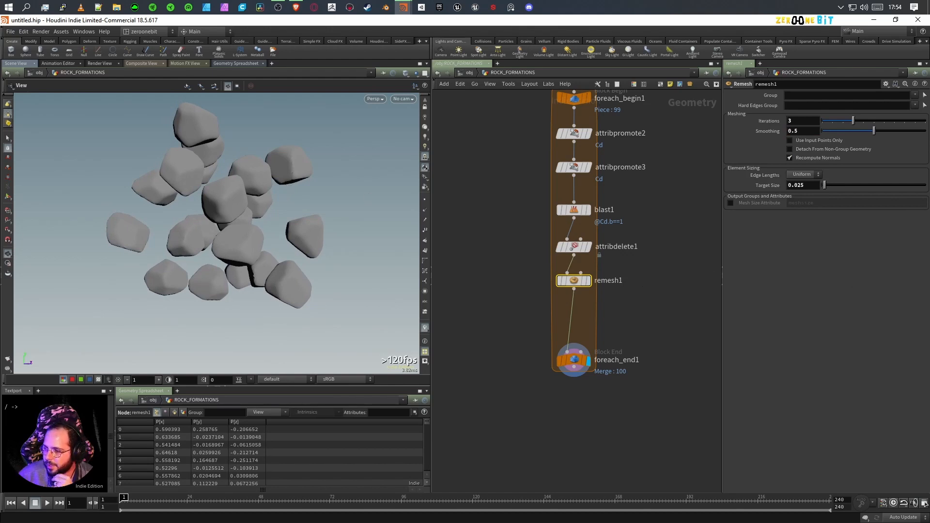
pyautogui.moveTo(266, 225); pyautogui.dragTo(302, 163)
pyautogui.moveTo(302, 163); pyautogui.dragTo(310, 211, button='right')
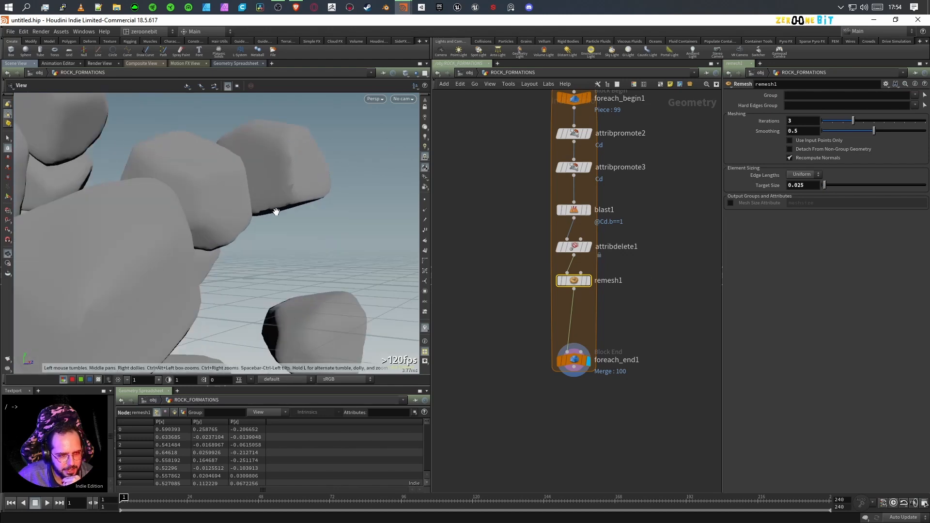
pyautogui.moveTo(314, 224)
pyautogui.mouseDown()
pyautogui.moveTo(316, 204)
pyautogui.moveTo(308, 210)
pyautogui.mouseUp()
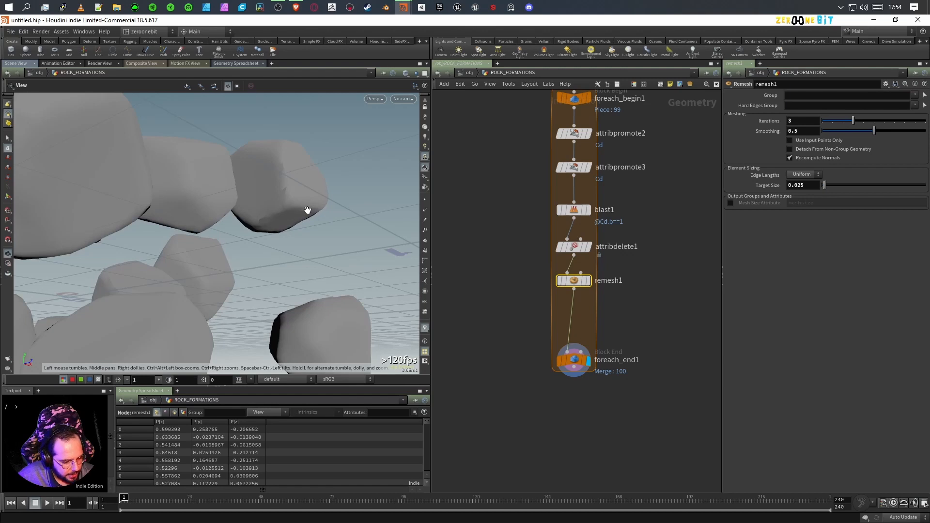
pyautogui.press('w')
pyautogui.press('w')
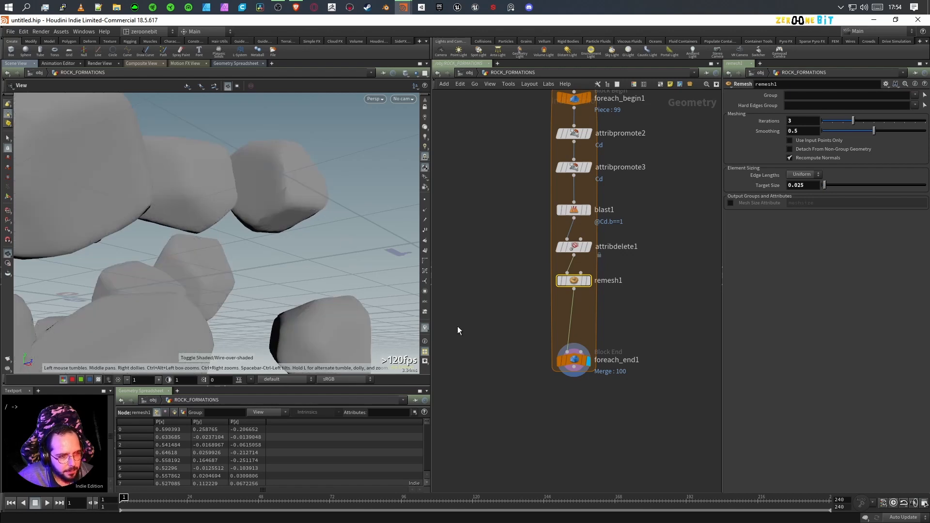
# - Insert a Normal node between remesh1 and foreach_end1
pyautogui.press('Tab')
pyautogui.write('normal')
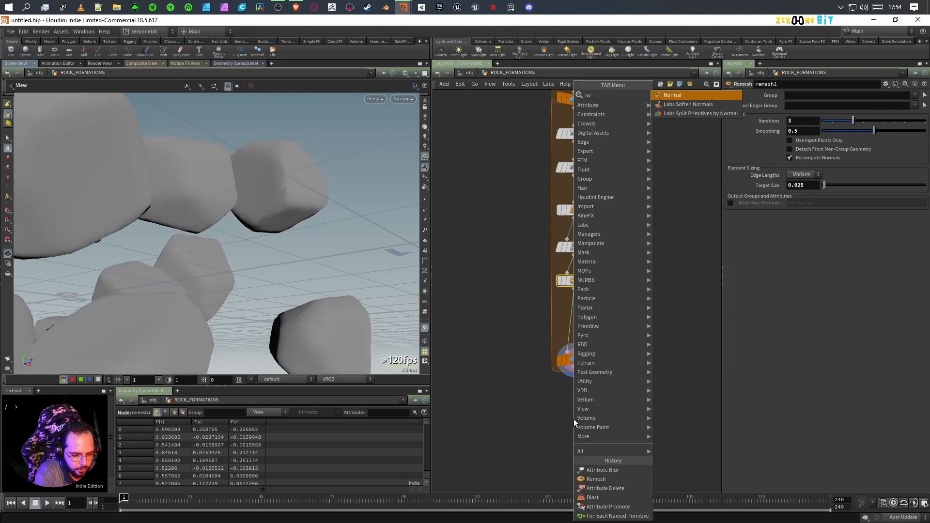
pyautogui.press('Return')
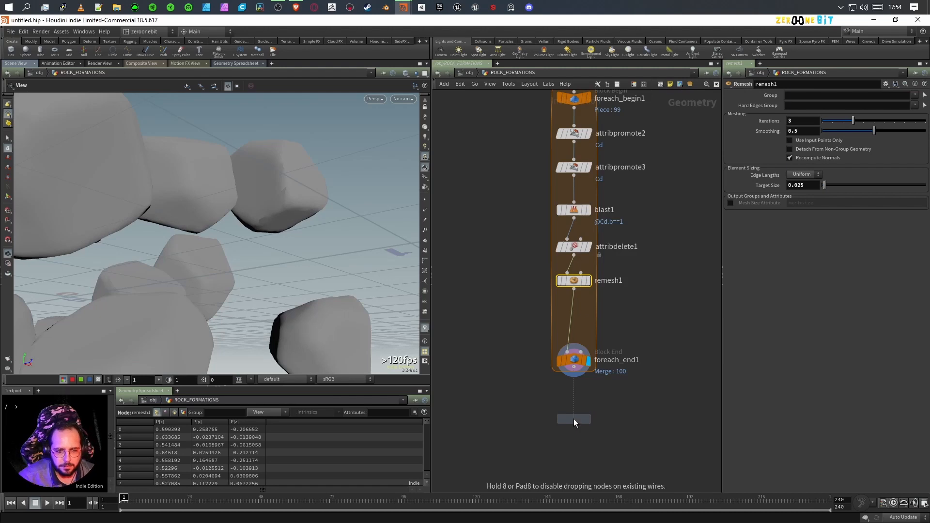
pyautogui.click(572, 313)
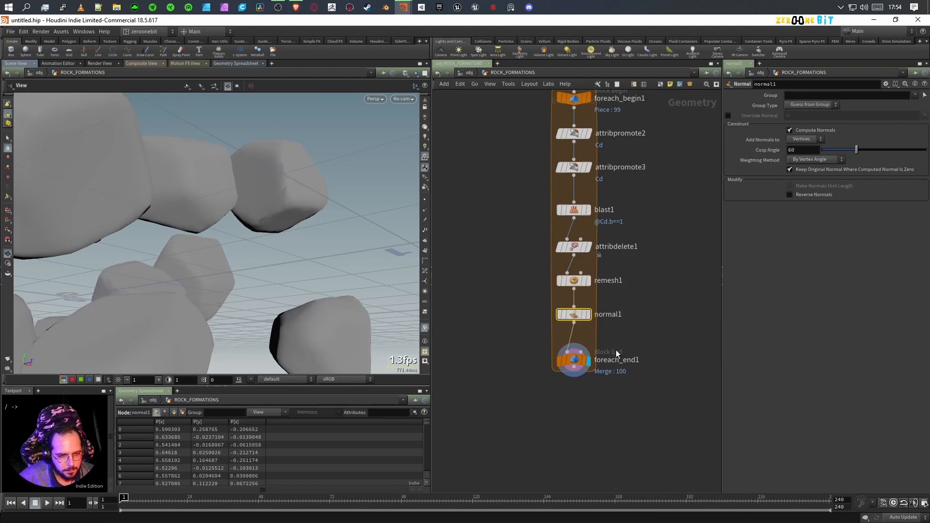
pyautogui.moveTo(572, 315); pyautogui.dragTo(573, 320)
# - Set normal1 to add normals to Points and check the rocks' shading
pyautogui.click(807, 140)
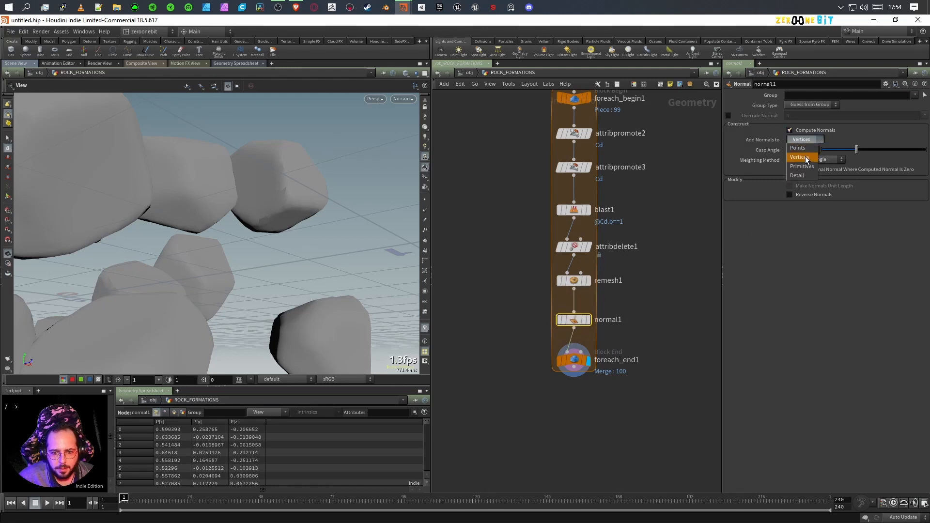
pyautogui.click(804, 149)
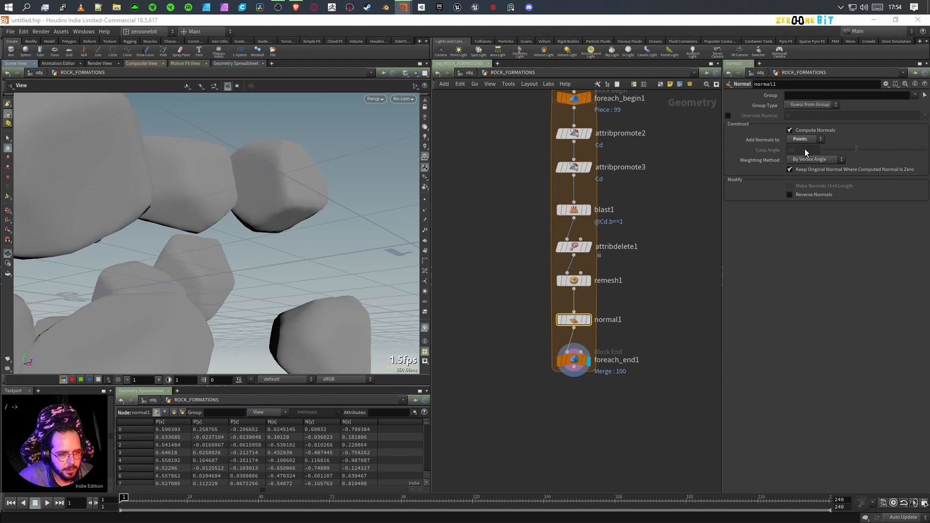
pyautogui.moveTo(374, 166); pyautogui.dragTo(297, 214)
pyautogui.moveTo(270, 249)
pyautogui.mouseDown()
pyautogui.moveTo(270, 262)
pyautogui.moveTo(275, 256)
pyautogui.mouseUp()
pyautogui.scroll(-6, 271, 286)
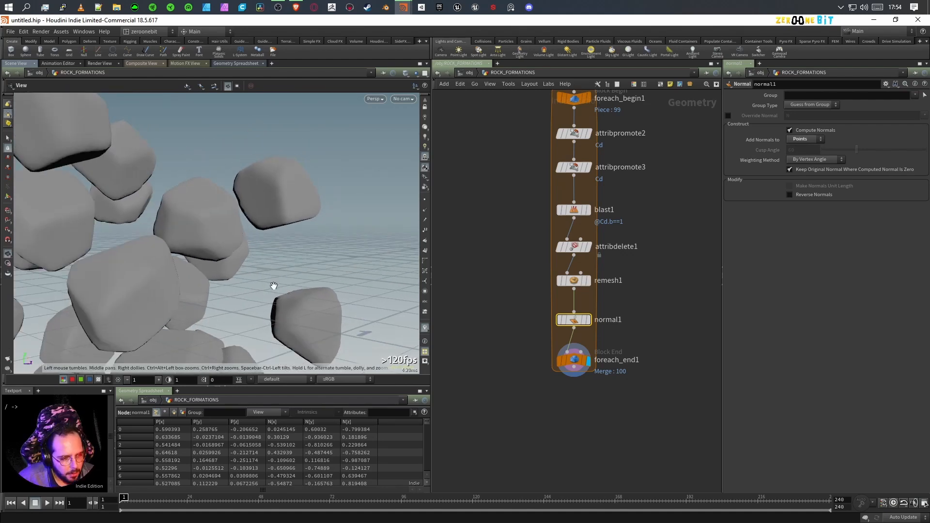
pyautogui.moveTo(274, 285); pyautogui.dragTo(256, 280)
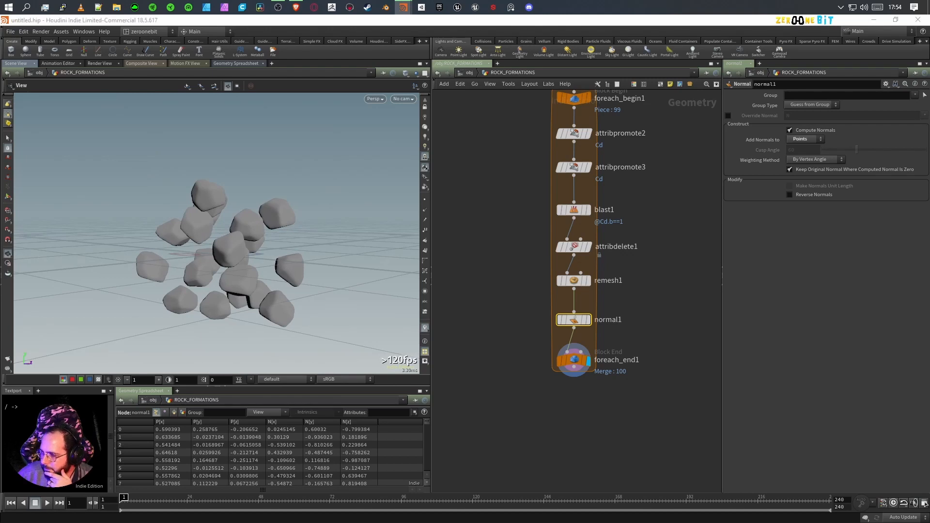
# - Make room above foreach_end1 and insert a Mountain node between normal1 and foreach_end1
pyautogui.moveTo(576, 360); pyautogui.dragTo(575, 392)
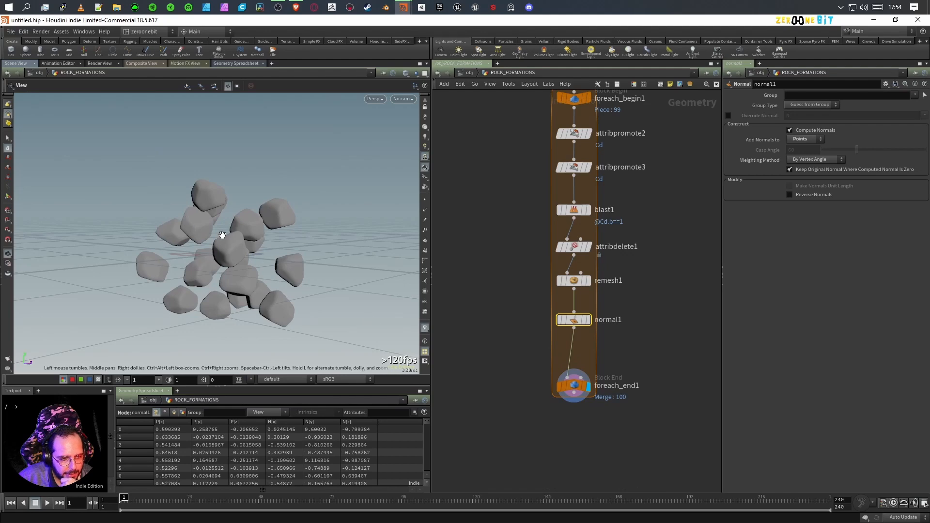
pyautogui.scroll(15, 252, 265)
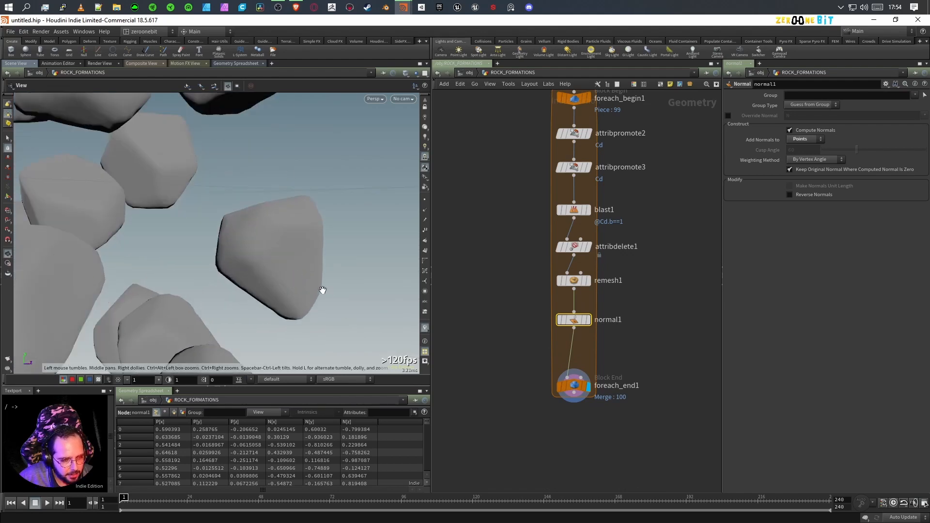
pyautogui.moveTo(222, 285); pyautogui.dragTo(301, 291)
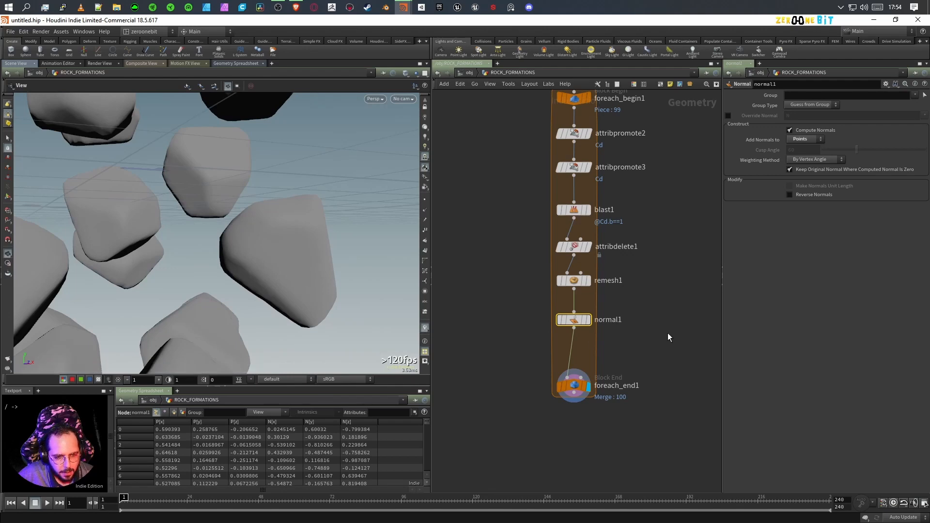
pyautogui.press('Tab')
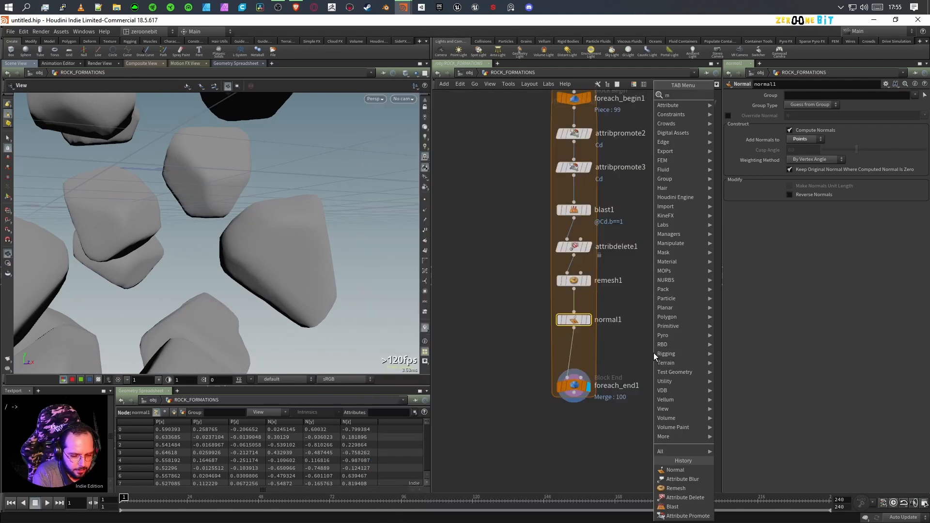
pyautogui.write('mount')
pyautogui.press('Return')
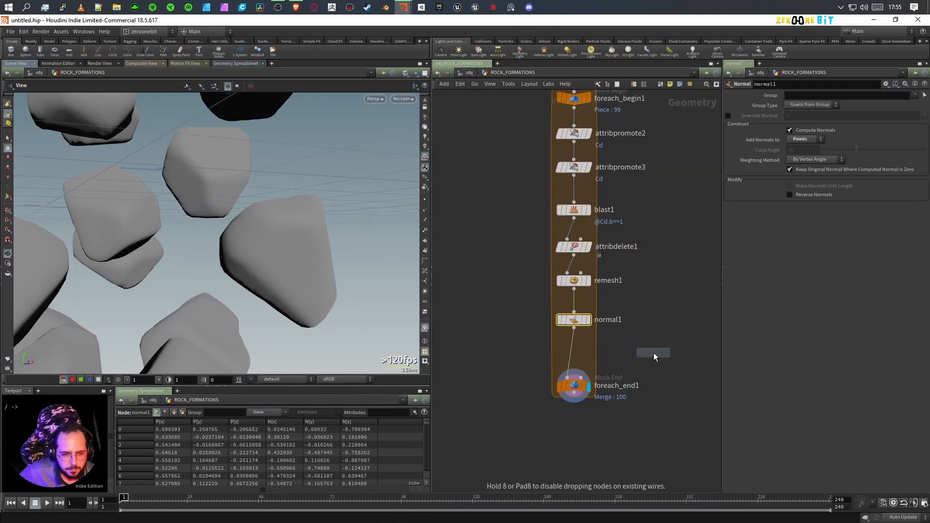
pyautogui.click(571, 355)
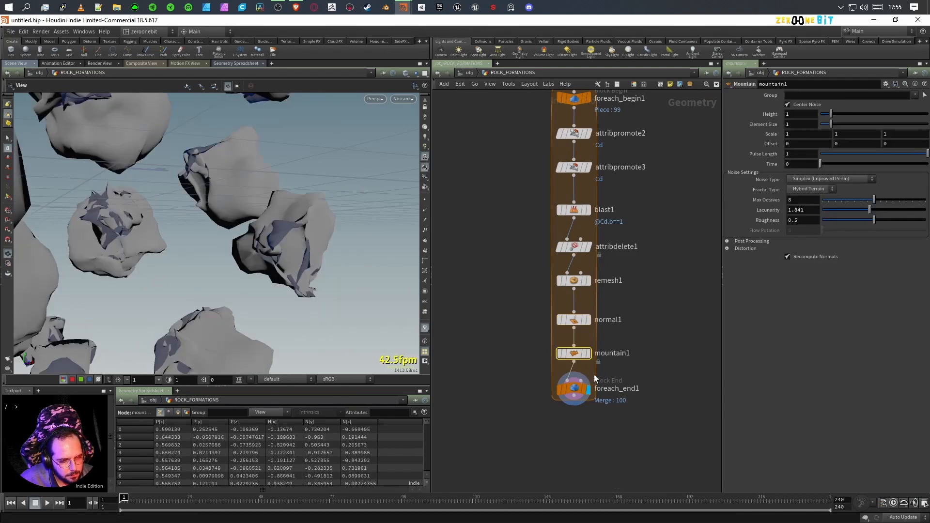
pyautogui.moveTo(575, 354); pyautogui.dragTo(574, 355)
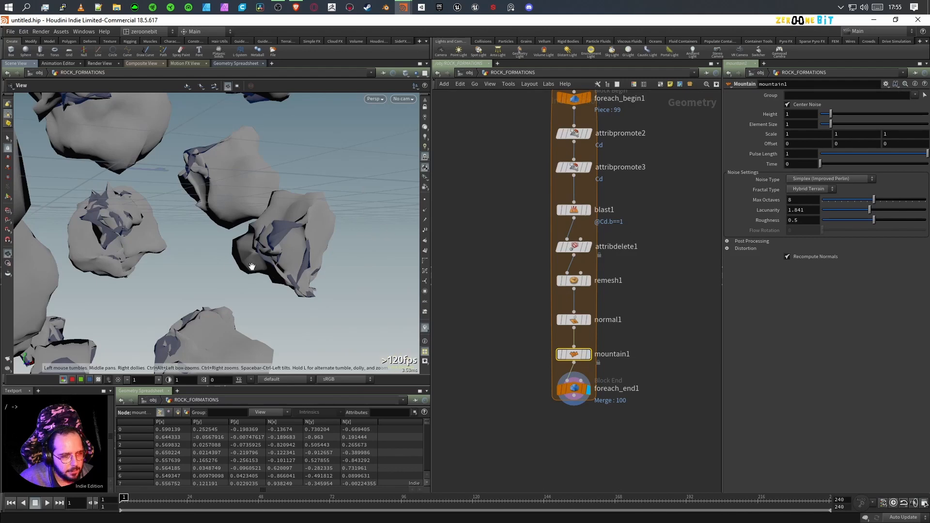
# - Inspect the distorted rocks and set mountain1's Height to 0.1
pyautogui.scroll(-6, 233, 270)
pyautogui.moveTo(179, 271); pyautogui.dragTo(344, 276)
pyautogui.moveTo(96, 273); pyautogui.dragTo(279, 257)
pyautogui.moveTo(279, 257); pyautogui.dragTo(276, 255, button='middle')
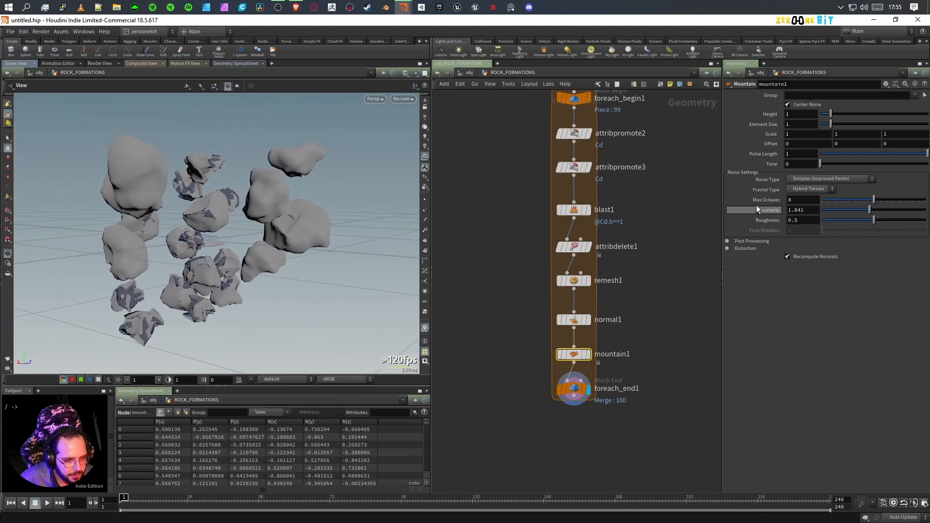
pyautogui.click(806, 115)
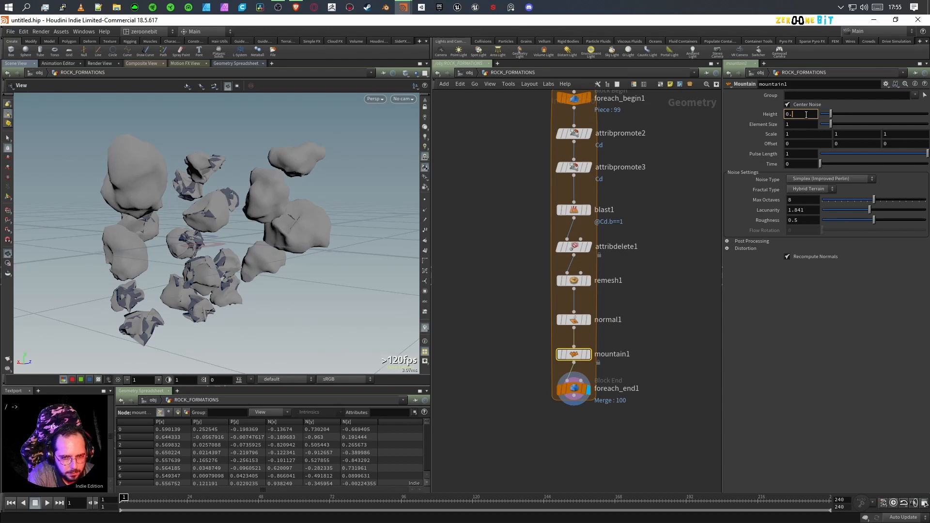
pyautogui.press('Return')
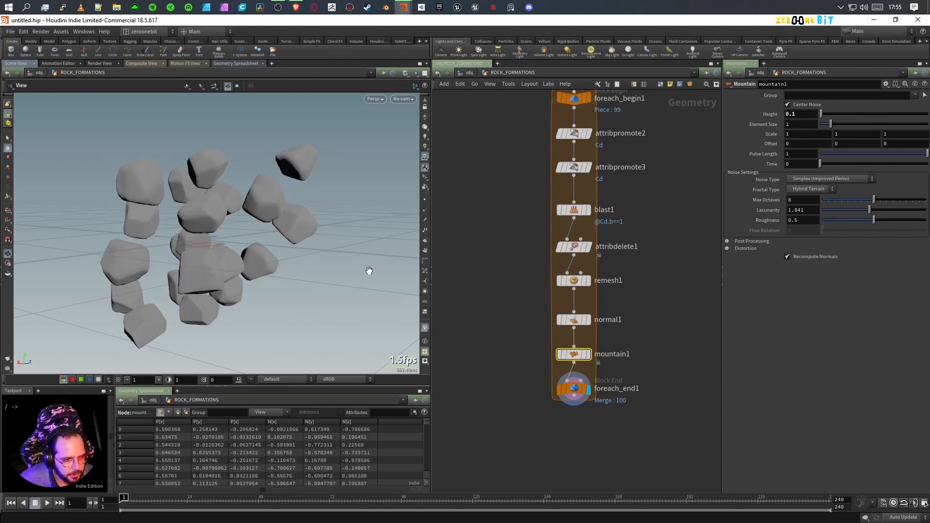
pyautogui.moveTo(184, 289); pyautogui.dragTo(197, 293)
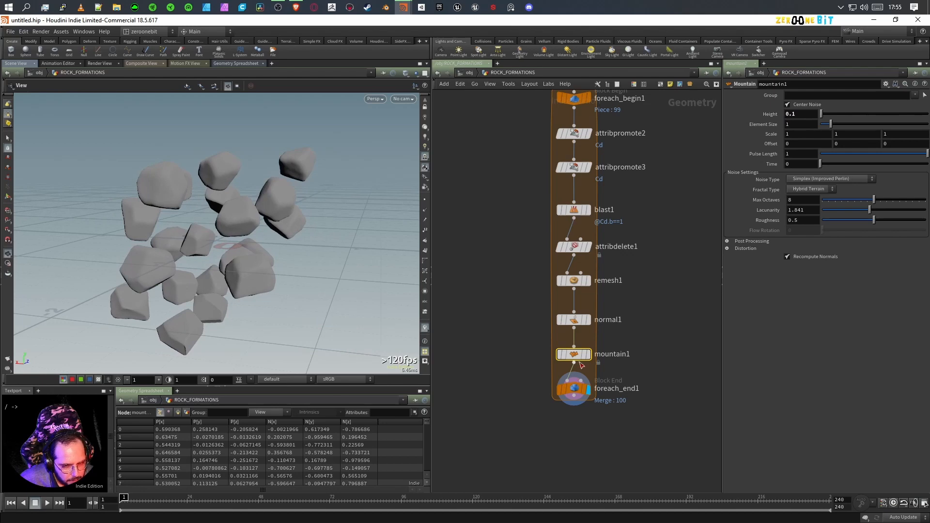
# - Compare the rocks with mountain1 bypassed and active
pyautogui.moveTo(558, 352)
pyautogui.click(556, 336)
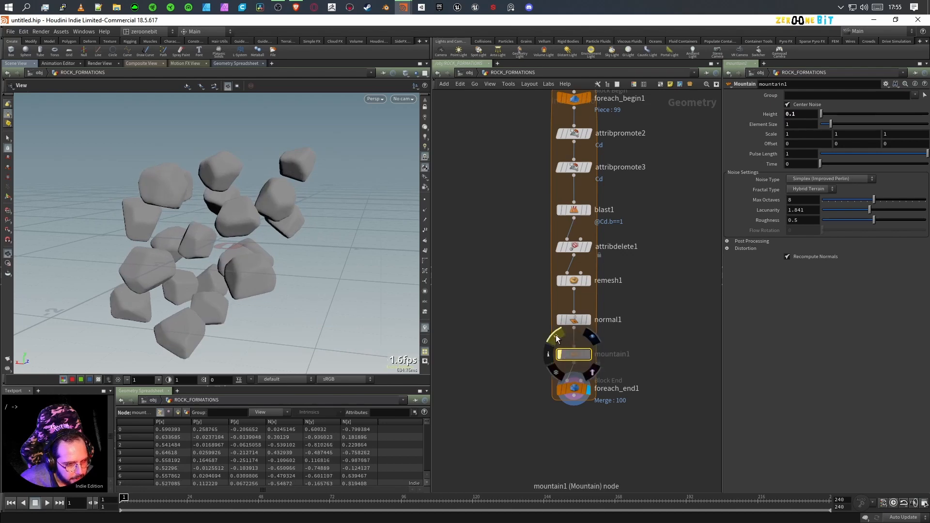
pyautogui.click(556, 337)
pyautogui.moveTo(376, 327); pyautogui.dragTo(213, 291)
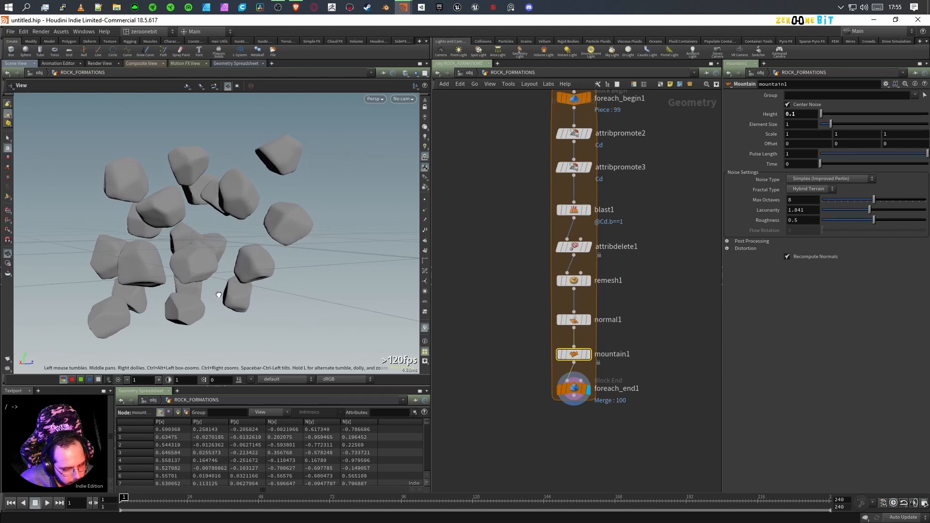
# - Try mountain1's Element Size at 0.25, inspect the rocks, and set it to 0.5
pyautogui.click(803, 125)
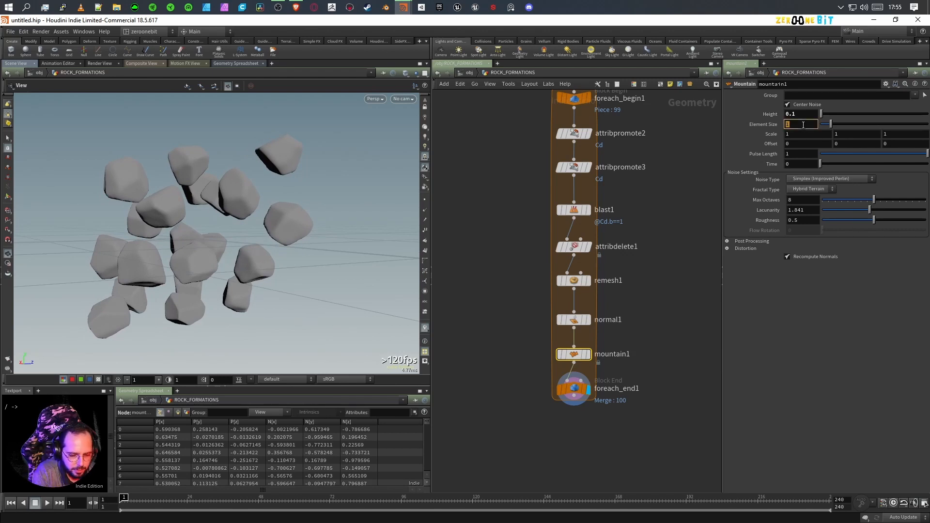
pyautogui.press('Return')
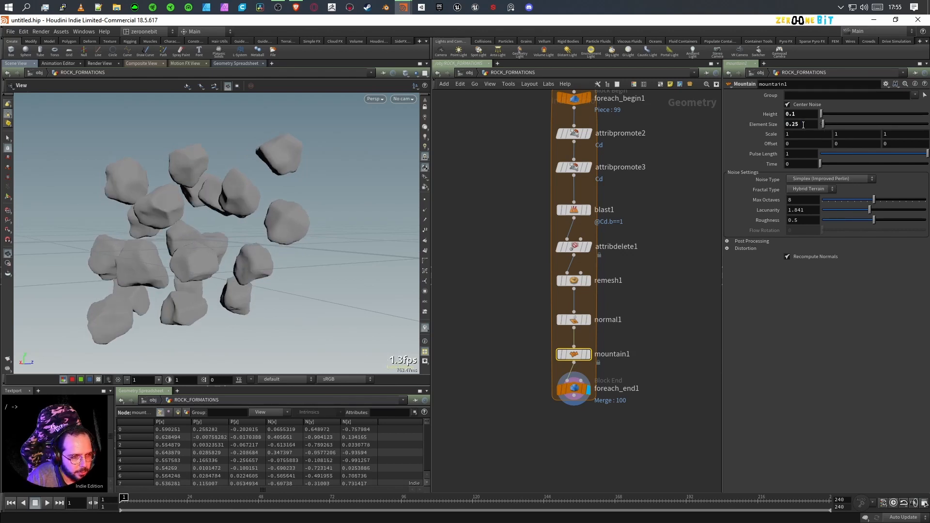
pyautogui.moveTo(166, 307); pyautogui.dragTo(257, 302)
pyautogui.click(814, 124)
pyautogui.press('Return')
pyautogui.moveTo(364, 291); pyautogui.dragTo(216, 209)
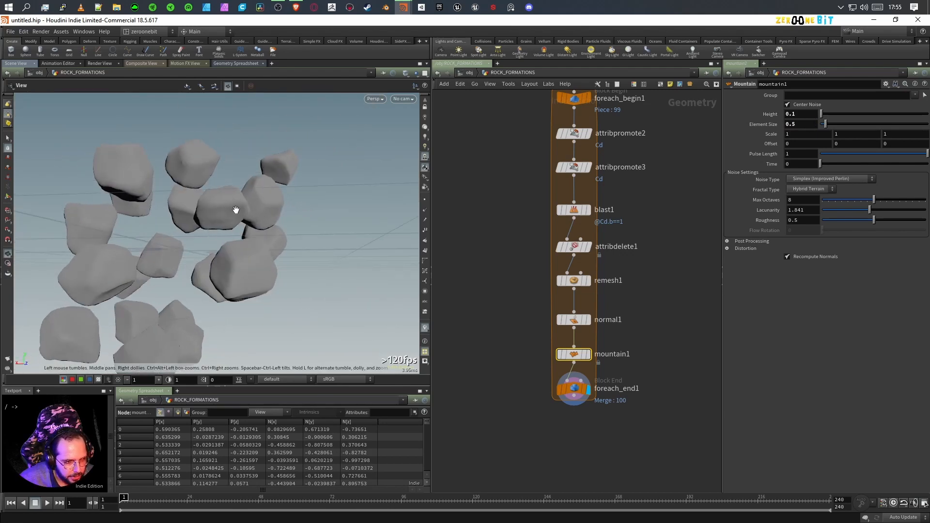
pyautogui.moveTo(310, 298); pyautogui.dragTo(264, 315)
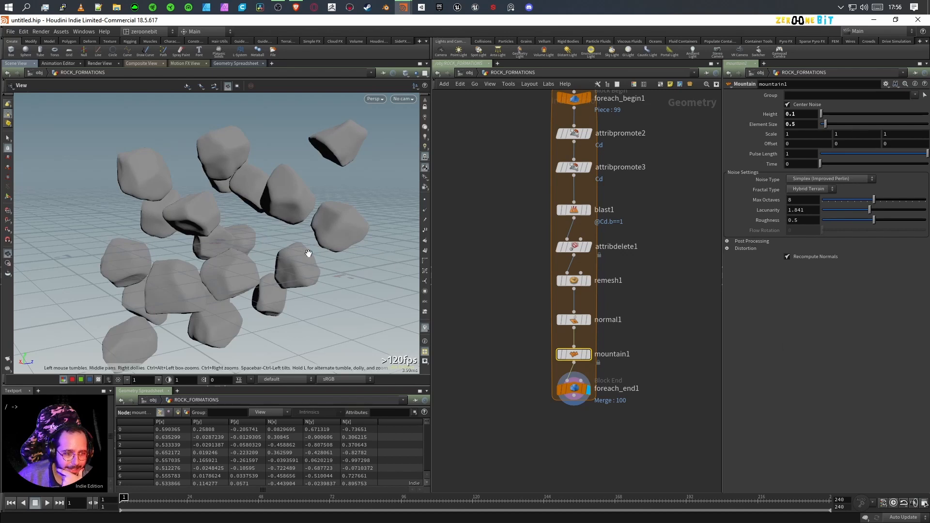
# - Make room above foreach_end1 and insert a Labs Axis Align node between mountain1 and foreach_end1
pyautogui.moveTo(573, 392); pyautogui.dragTo(574, 431)
pyautogui.moveTo(255, 277); pyautogui.dragTo(222, 263)
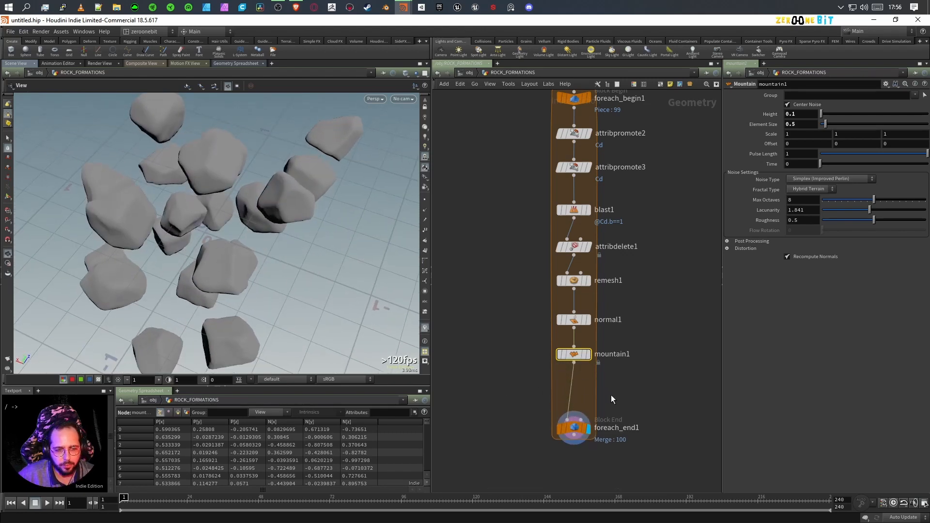
pyautogui.press('Tab')
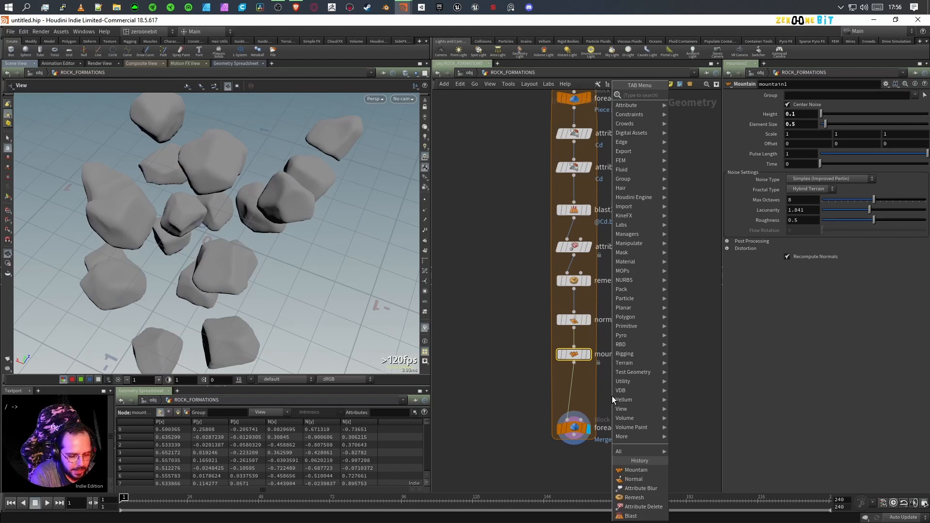
pyautogui.write('axis')
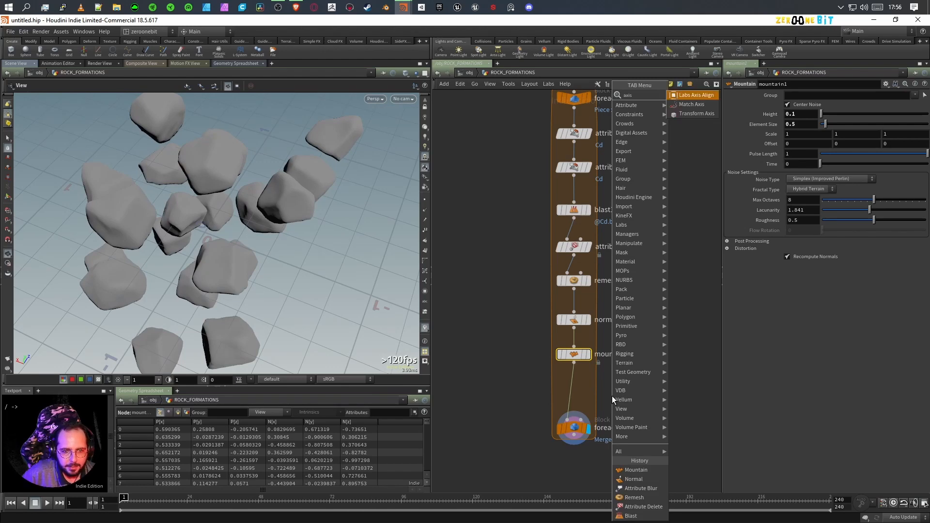
pyautogui.click(690, 96)
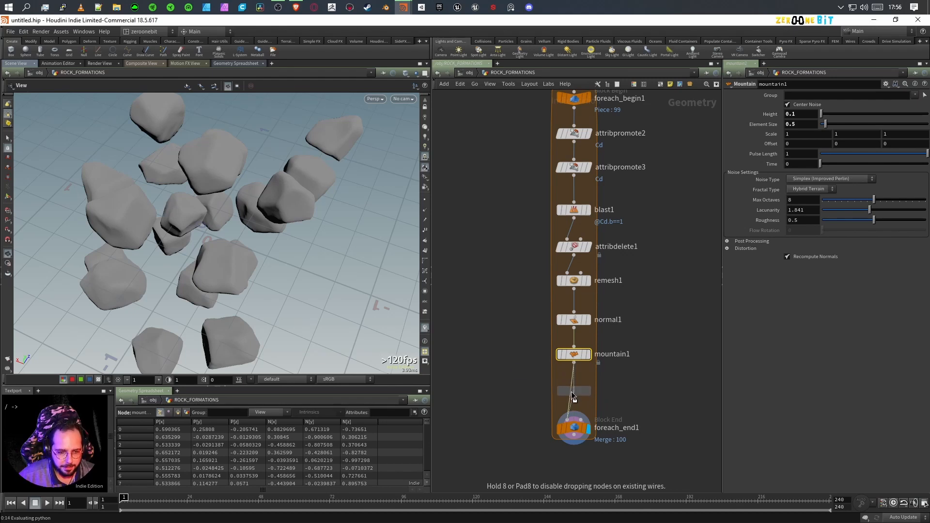
pyautogui.click(578, 394)
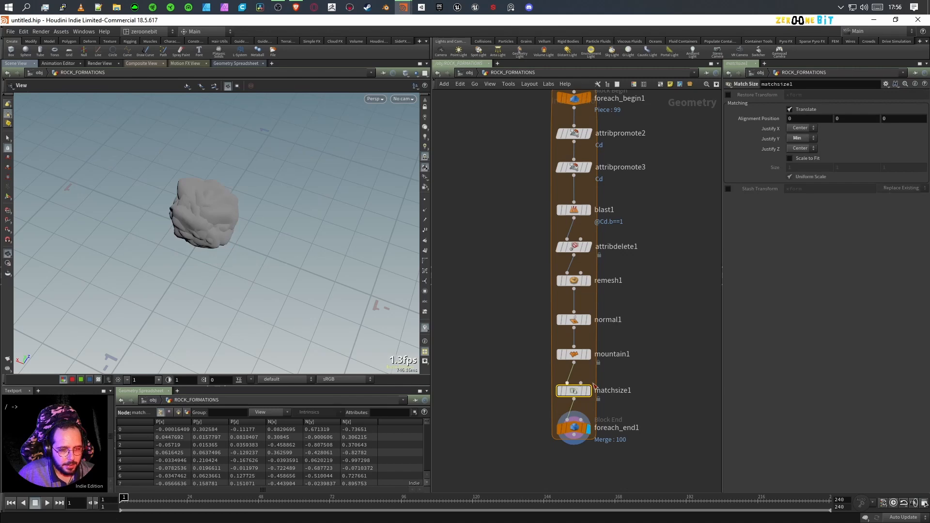
# - Inspect the rocks from the side and set matchsize1's Justify Y to Center
pyautogui.moveTo(277, 308); pyautogui.dragTo(224, 233)
pyautogui.moveTo(225, 233); pyautogui.dragTo(347, 220, button='right')
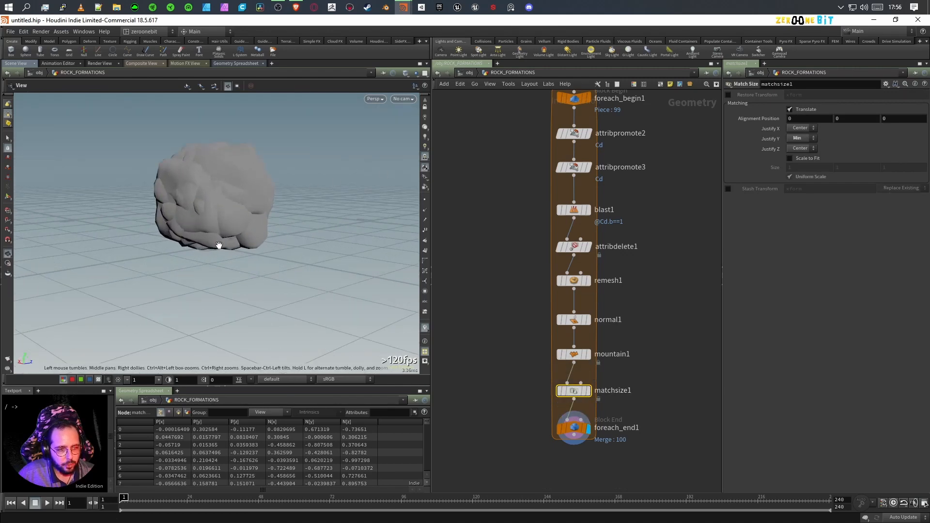
pyautogui.moveTo(218, 257); pyautogui.dragTo(199, 258)
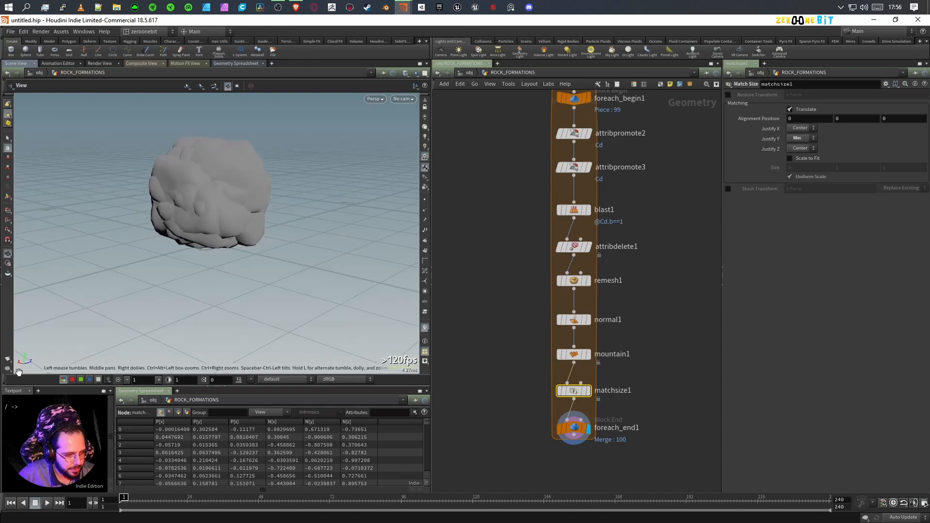
pyautogui.click(800, 141)
pyautogui.click(806, 156)
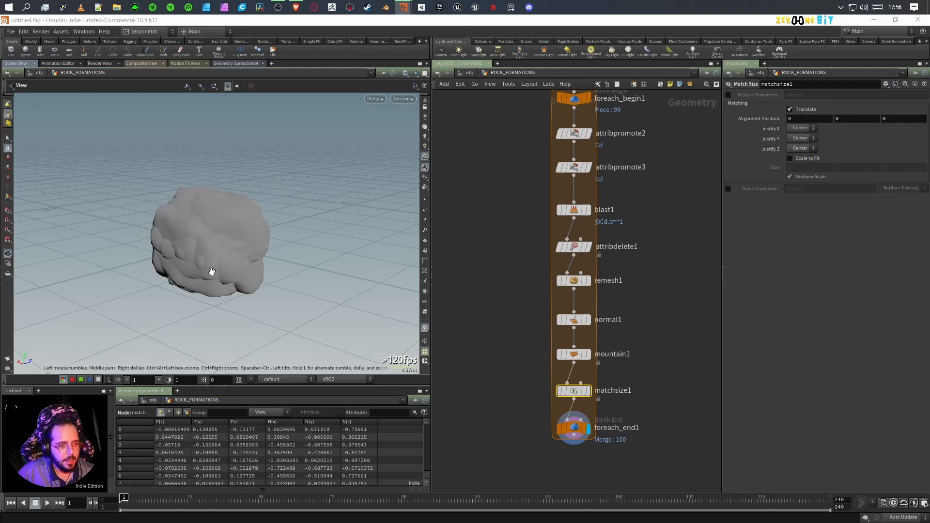
# - Turn on Scale to Fit for matchsize1 and inspect the rescaled rocks
pyautogui.scroll(-3, 231, 274)
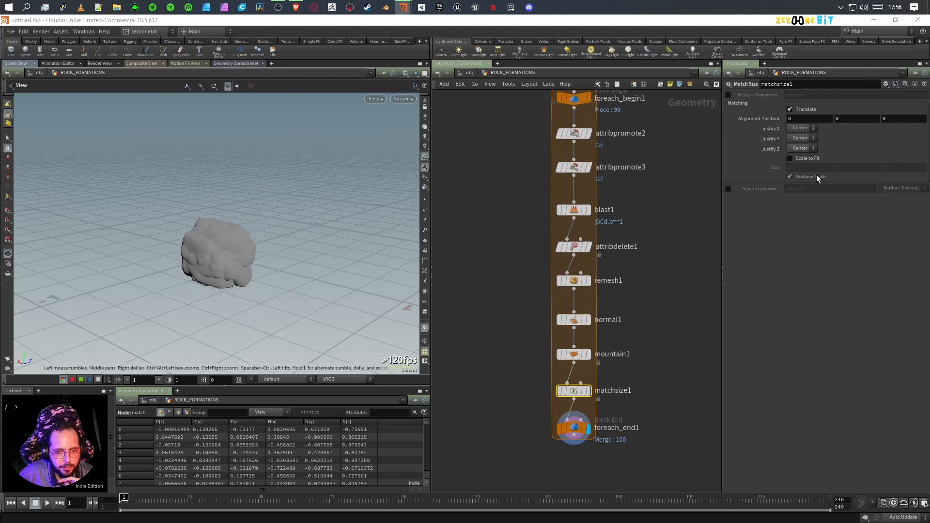
pyautogui.click(802, 160)
pyautogui.scroll(-5, 208, 346)
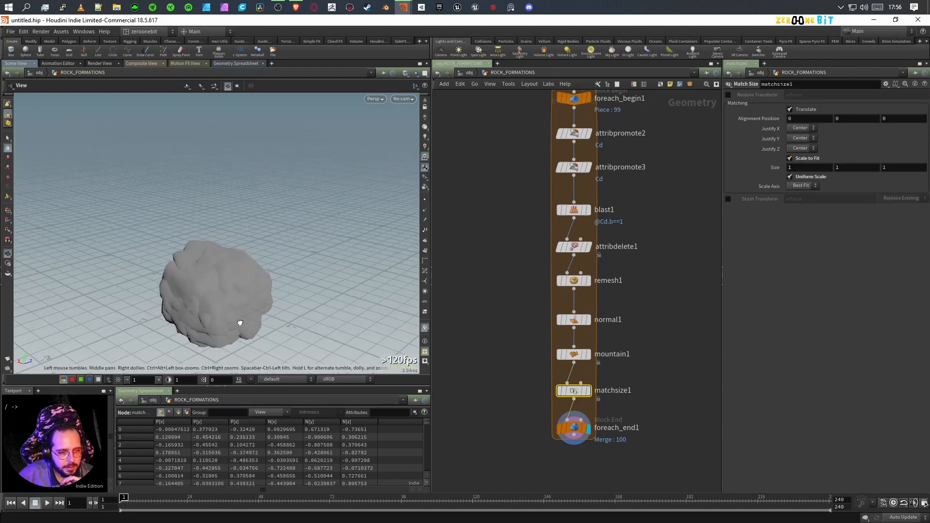
pyautogui.moveTo(241, 317); pyautogui.dragTo(233, 344)
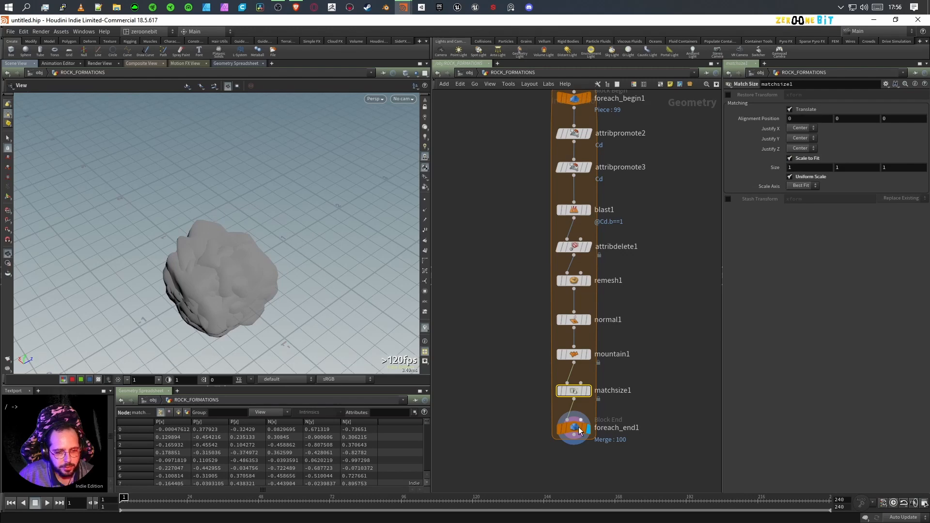
# - Compare the rocks with a templated 1 × 1 × 1 Box placed beside the loop, and delete the box
pyautogui.press('Tab')
pyautogui.write('box')
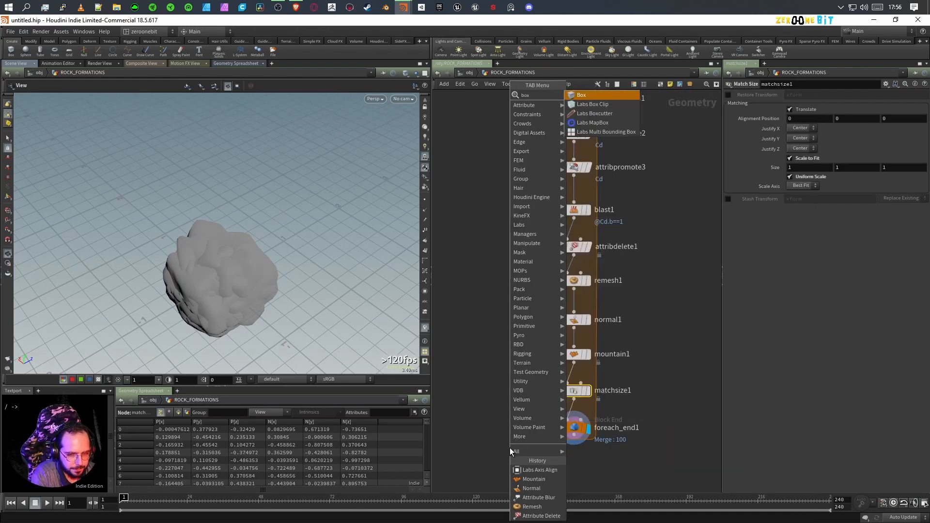
pyautogui.press('Return')
pyautogui.click(510, 447)
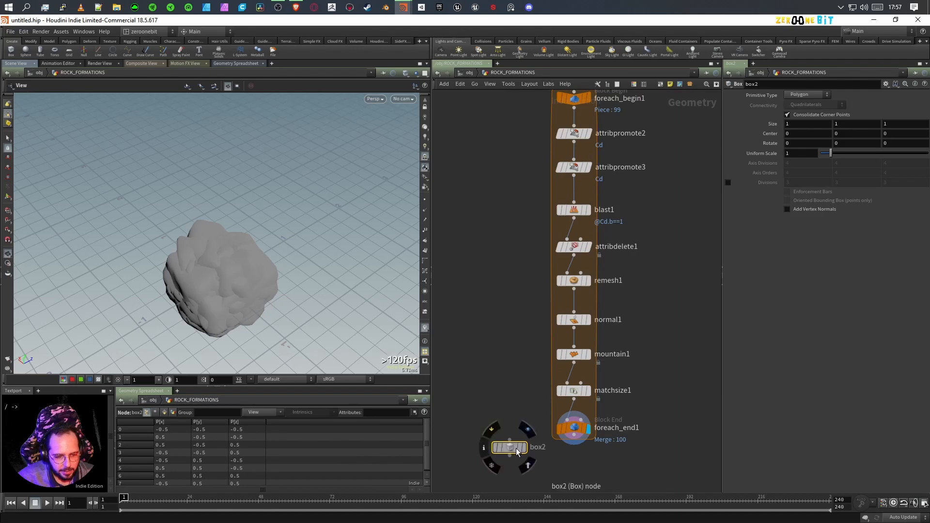
pyautogui.click(526, 463)
pyautogui.moveTo(262, 312); pyautogui.dragTo(243, 284)
pyautogui.scroll(3, 237, 290)
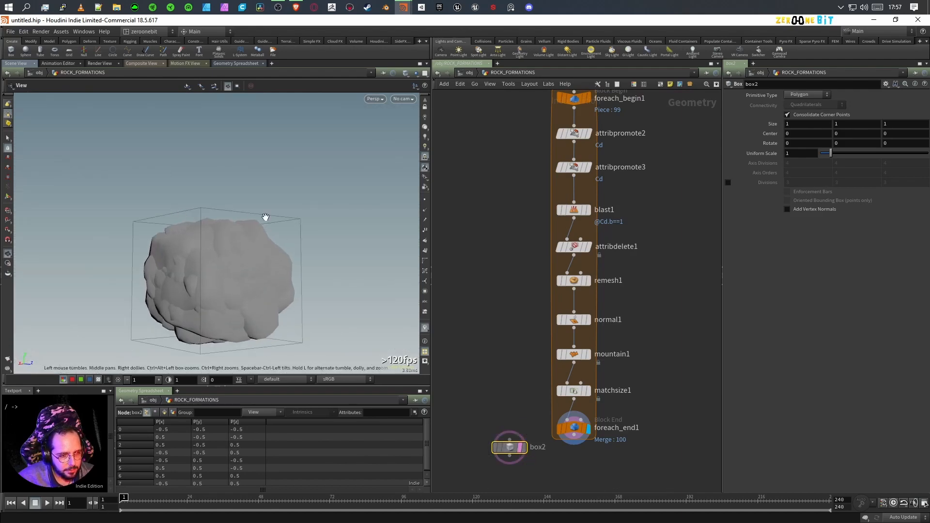
pyautogui.moveTo(257, 299); pyautogui.dragTo(249, 317)
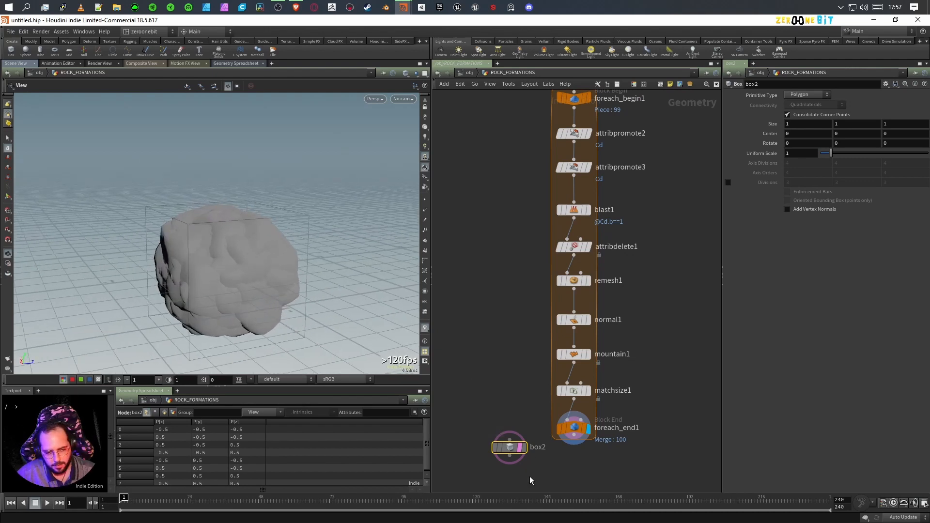
pyautogui.press('Delete')
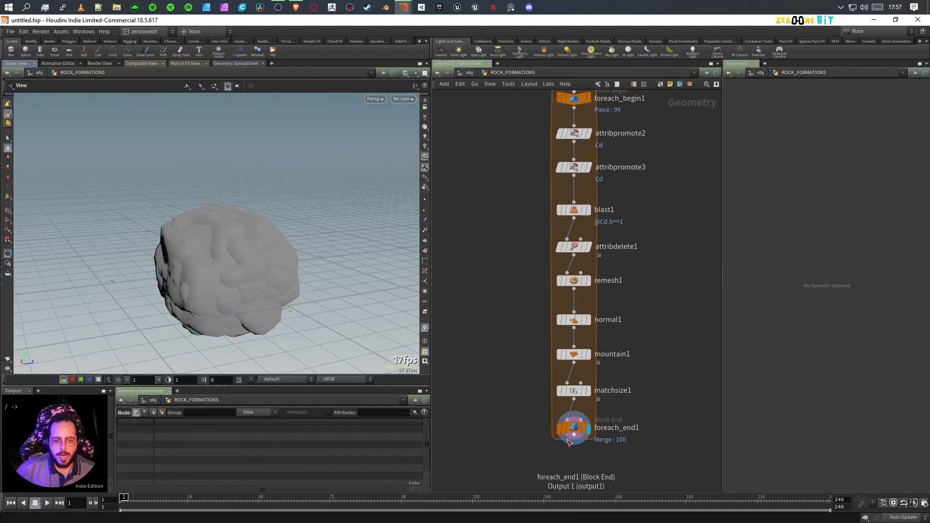
pyautogui.moveTo(577, 427)
pyautogui.moveTo(578, 428); pyautogui.dragTo(577, 476)
pyautogui.moveTo(652, 416); pyautogui.dragTo(688, 268, button='middle')
pyautogui.moveTo(620, 325); pyautogui.dragTo(612, 423)
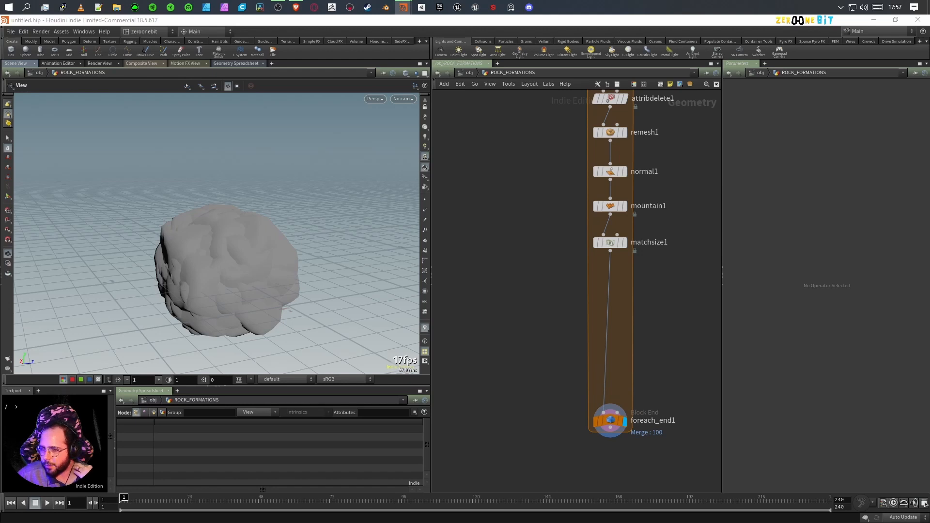
pyautogui.click(613, 424)
pyautogui.moveTo(613, 425); pyautogui.dragTo(616, 281)
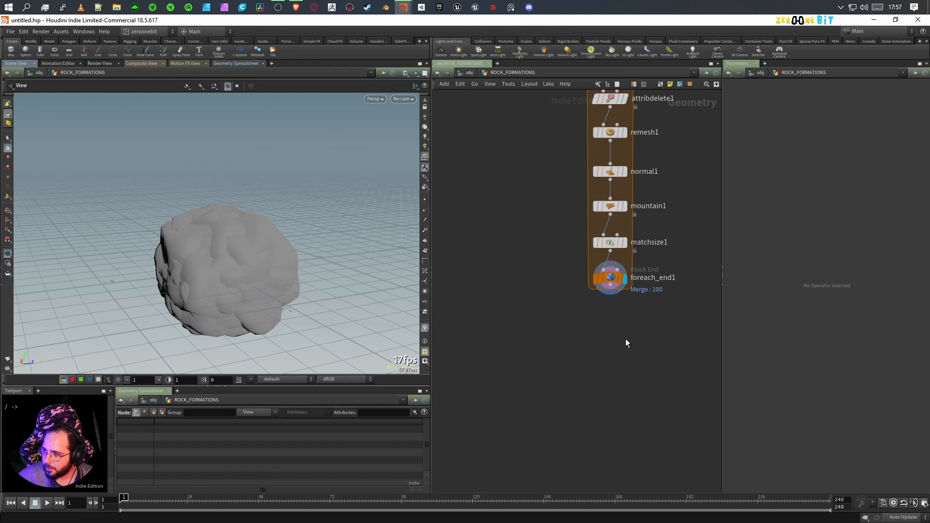
pyautogui.press('Tab')
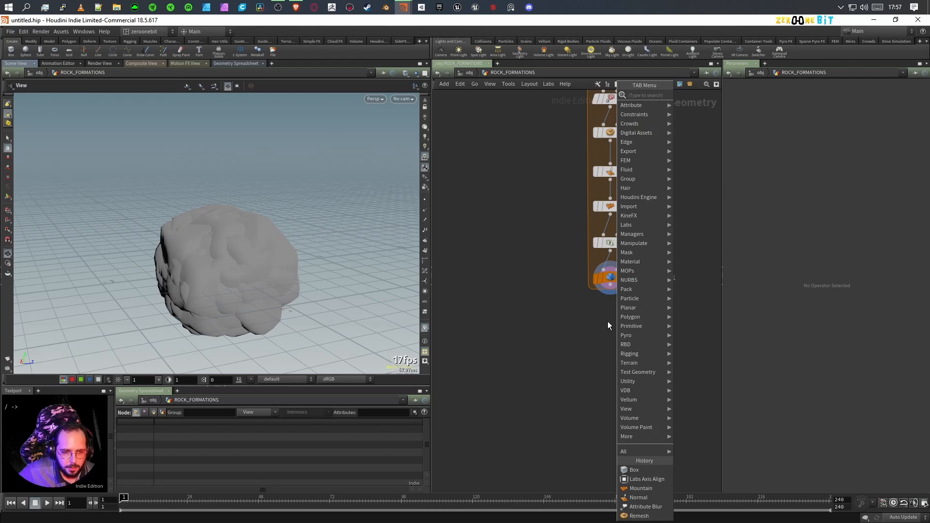
pyautogui.click(533, 336)
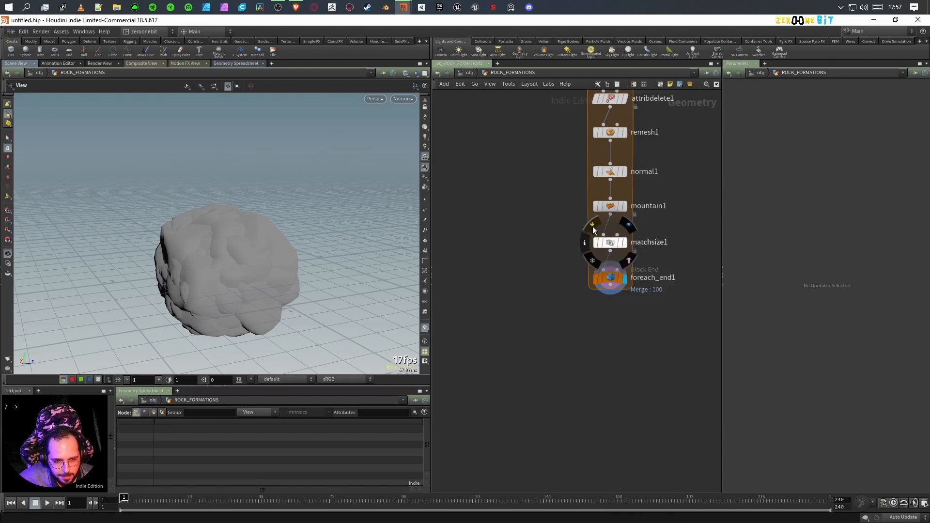
# - Bypass matchsize1, then add a Color node after foreach_end1 and display it
pyautogui.click(593, 226)
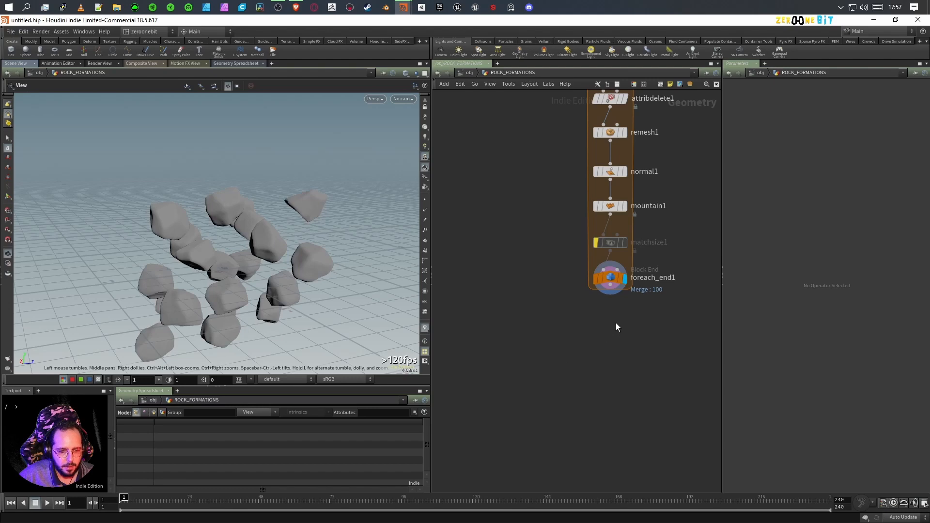
pyautogui.press('Tab')
pyautogui.write('col')
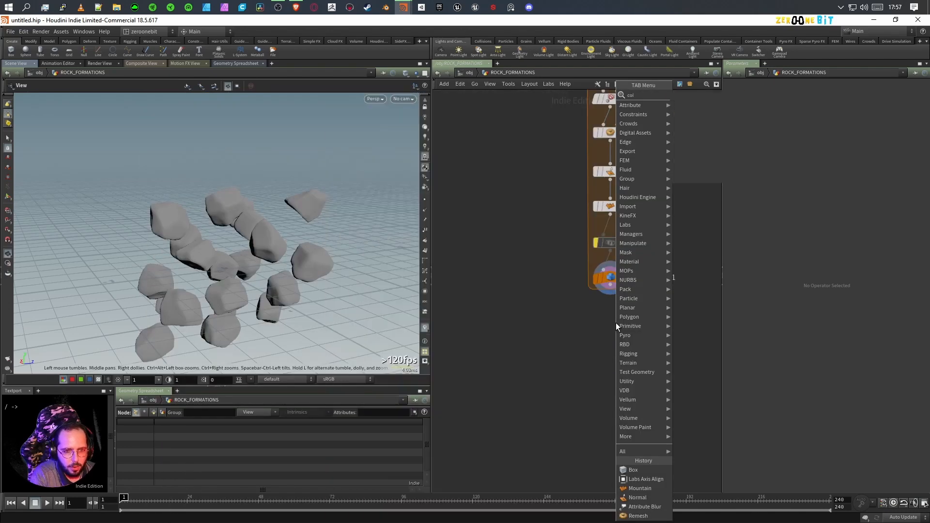
pyautogui.press('Return')
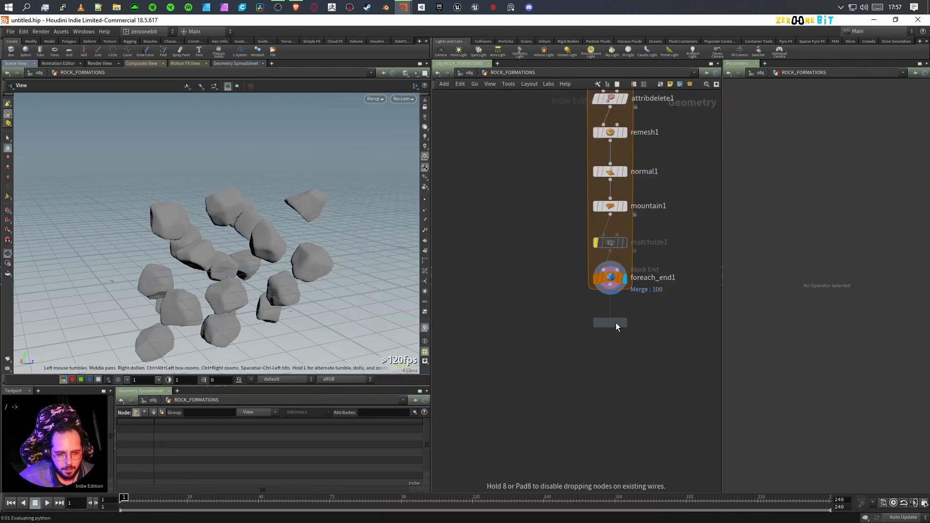
pyautogui.click(615, 323)
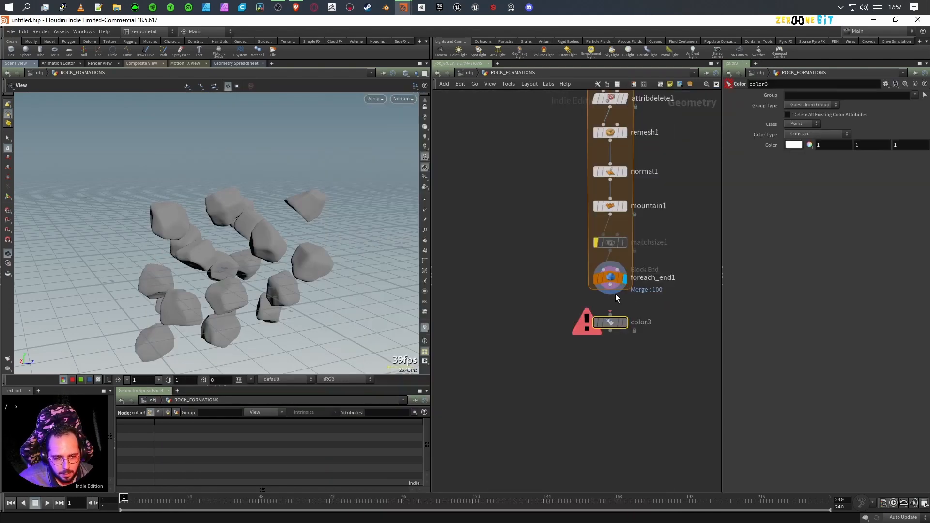
pyautogui.click(624, 322)
# - Set color3's Class to Primitive and its Color Type to Random from Attribute
pyautogui.click(805, 124)
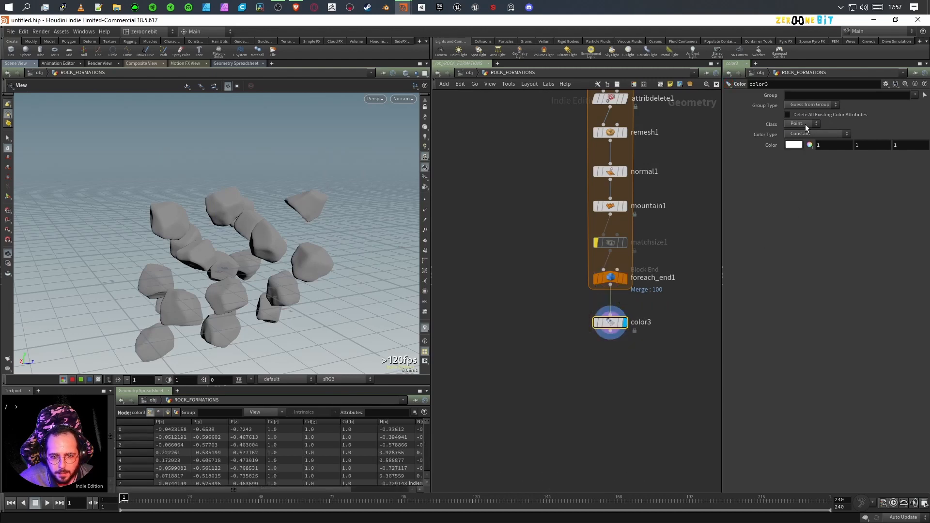
pyautogui.click(801, 141)
pyautogui.click(814, 134)
pyautogui.click(805, 153)
pyautogui.click(817, 134)
pyautogui.click(809, 144)
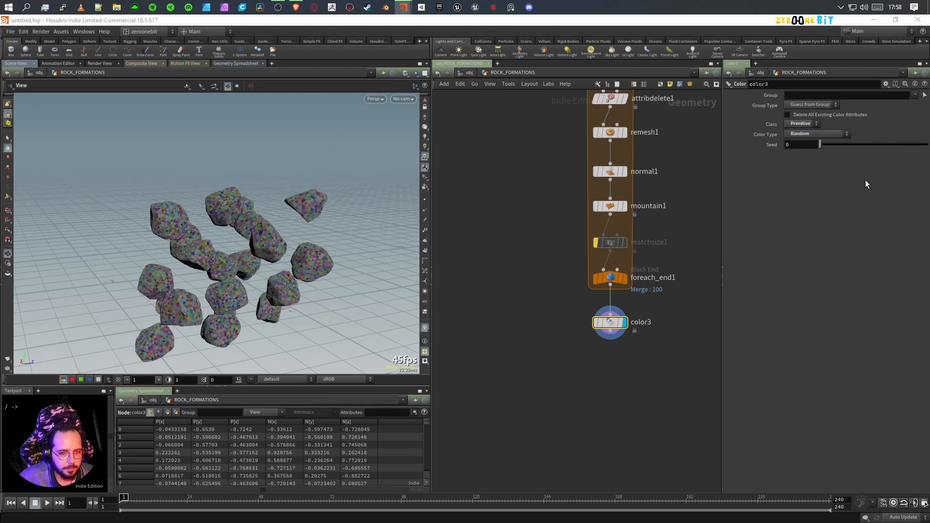
pyautogui.click(812, 136)
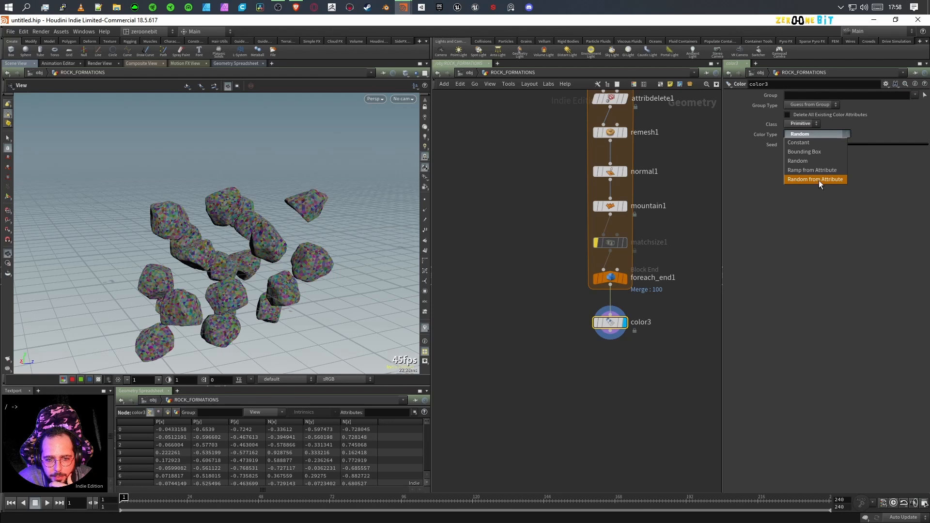
pyautogui.click(818, 179)
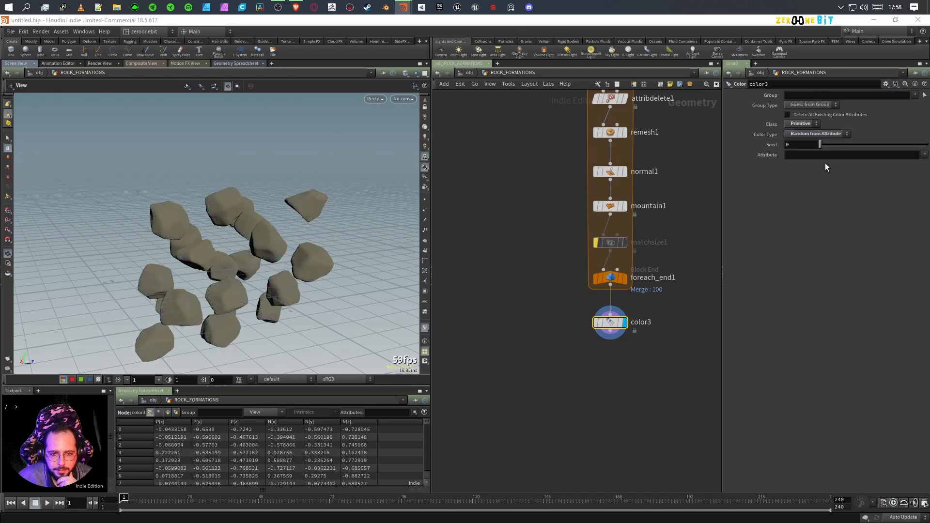
# - Try color3 with Class set to Point and examine the primitive attributes in the Geometry Spreadsheet
pyautogui.click(809, 124)
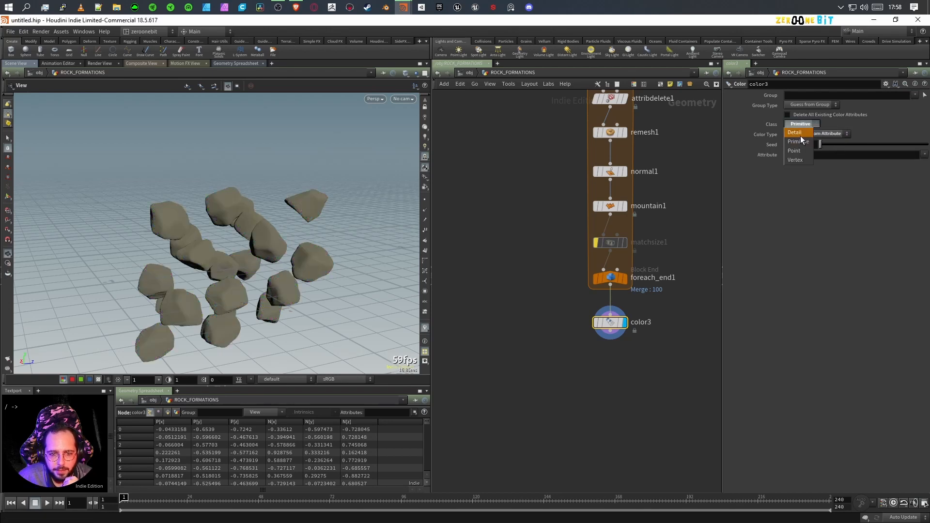
pyautogui.click(803, 150)
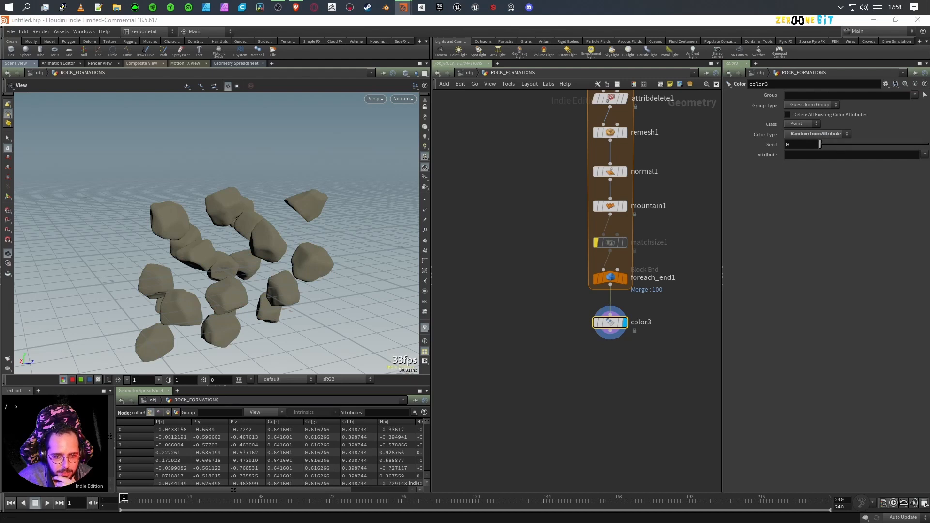
pyautogui.click(924, 155)
pyautogui.click(853, 157)
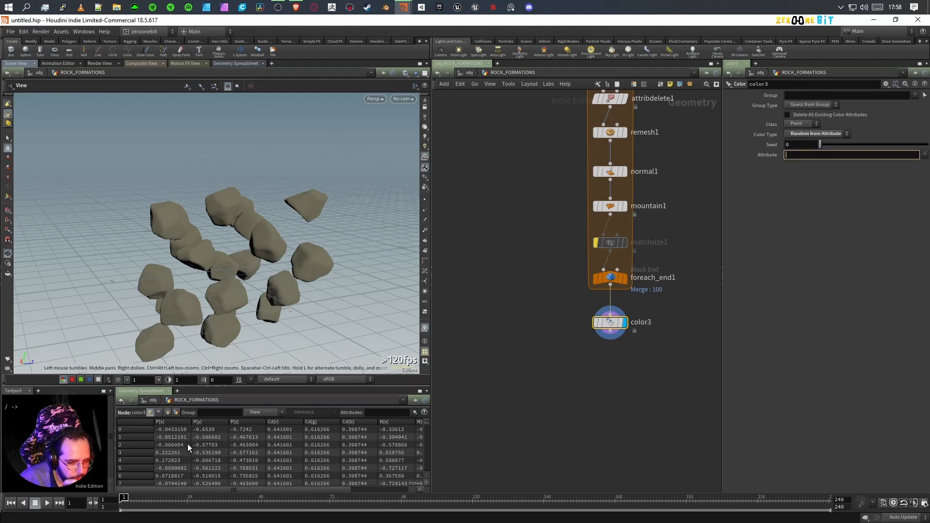
pyautogui.click(168, 414)
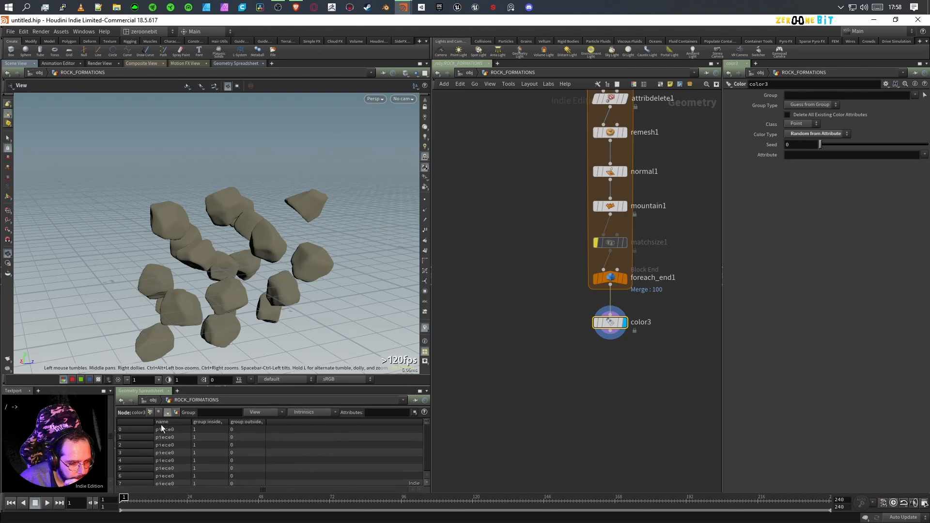
# - Set color3's Class to Primitive and its Attribute to name, and inspect the colored rocks
pyautogui.click(800, 124)
pyautogui.click(800, 142)
pyautogui.click(885, 155)
pyautogui.write('name')
pyautogui.press('Return')
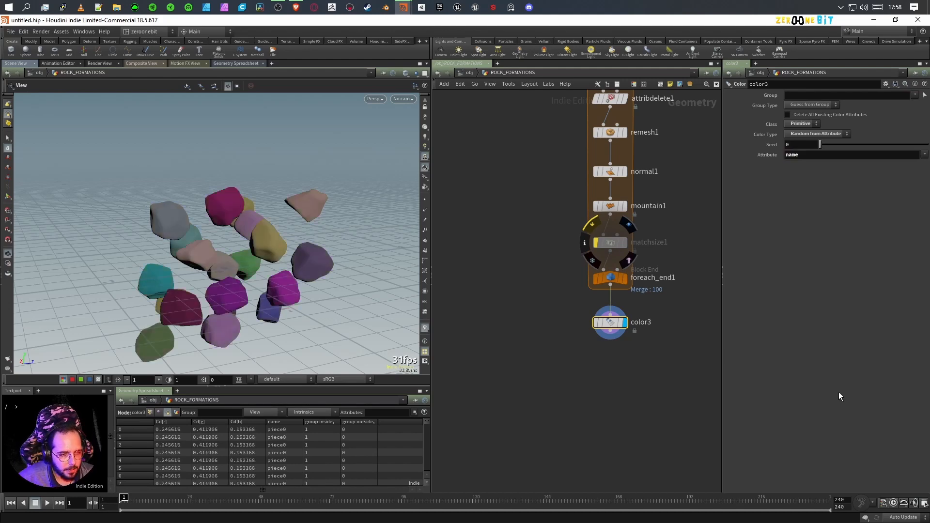
pyautogui.moveTo(276, 298); pyautogui.dragTo(251, 274)
# - Add a Labs Color Adjustment node after color3, connect it and display it
pyautogui.press('Tab')
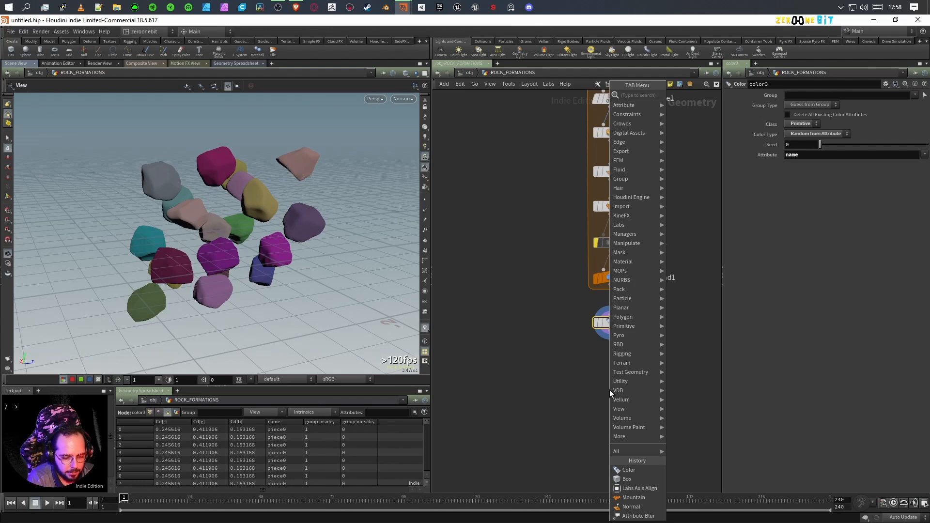
pyautogui.write('color')
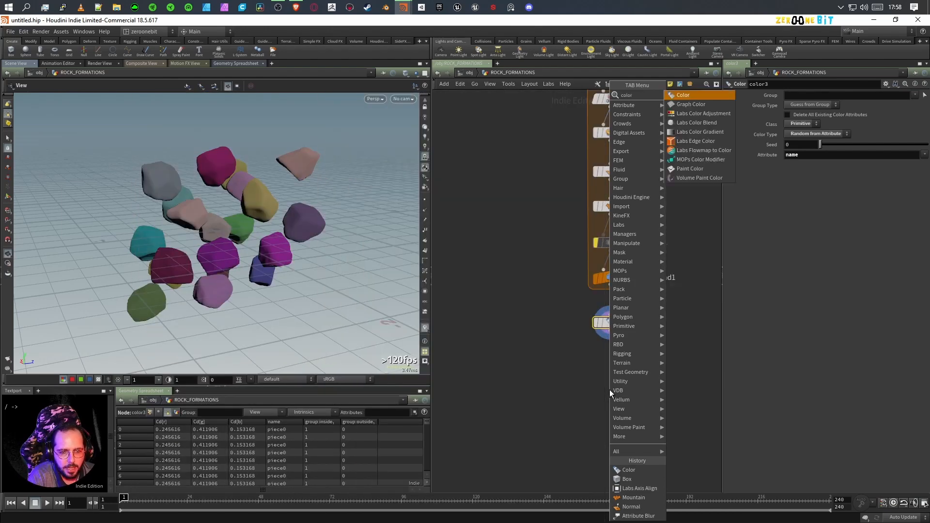
pyautogui.click(705, 114)
pyautogui.click(609, 360)
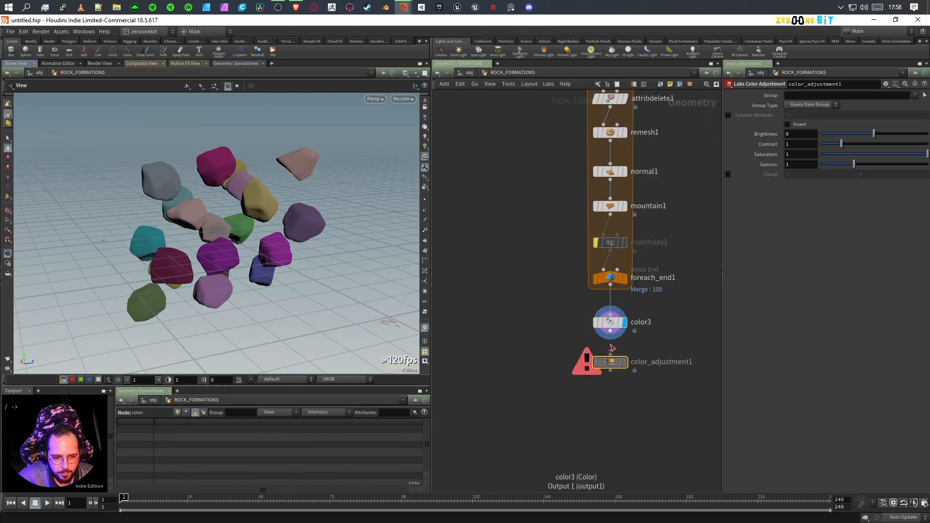
pyautogui.click(624, 363)
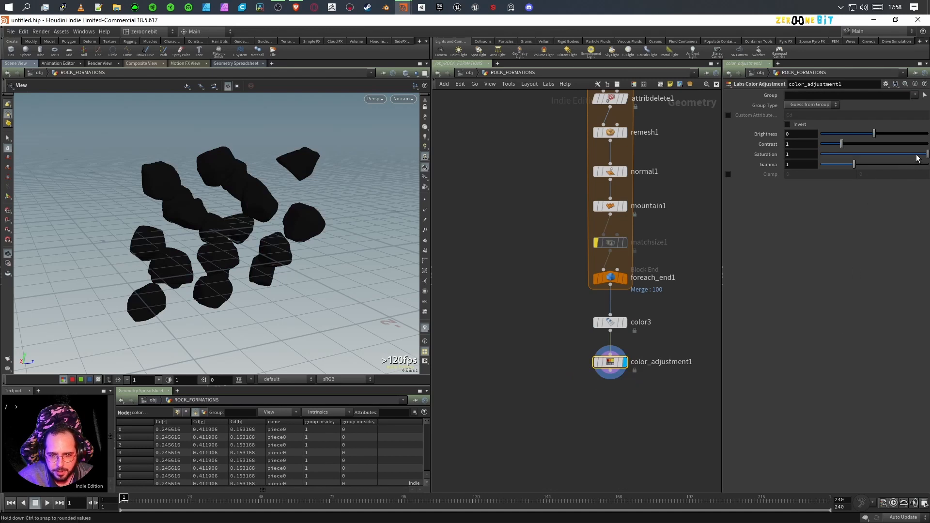
# - Try color_adjustment1 with Saturation 0, Group Type Primitives, and Brightness at -0.721 and about 0.009
pyautogui.moveTo(927, 155); pyautogui.dragTo(806, 164)
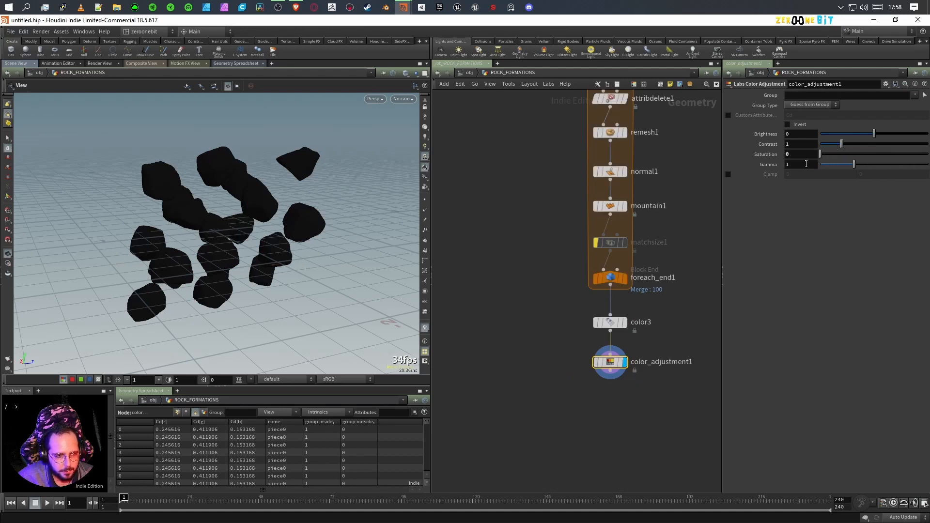
pyautogui.moveTo(874, 134); pyautogui.dragTo(835, 135)
pyautogui.click(814, 105)
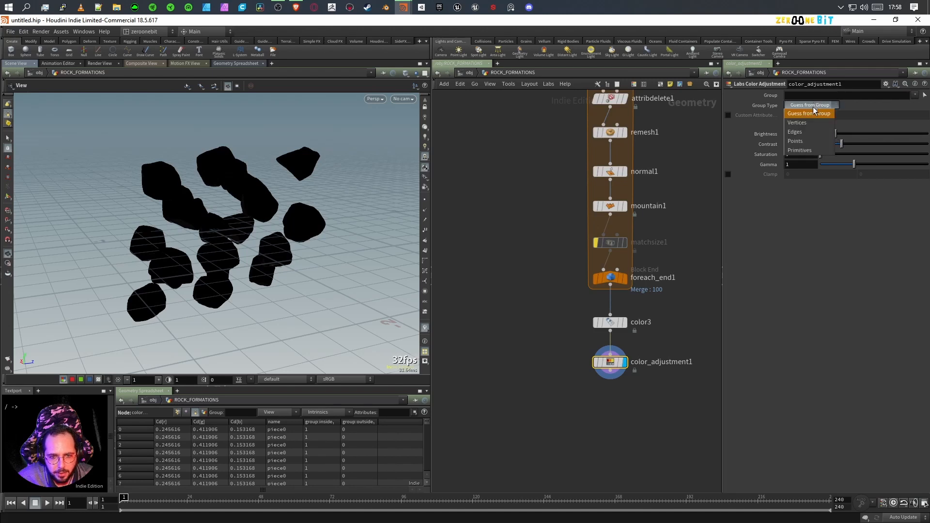
pyautogui.click(806, 151)
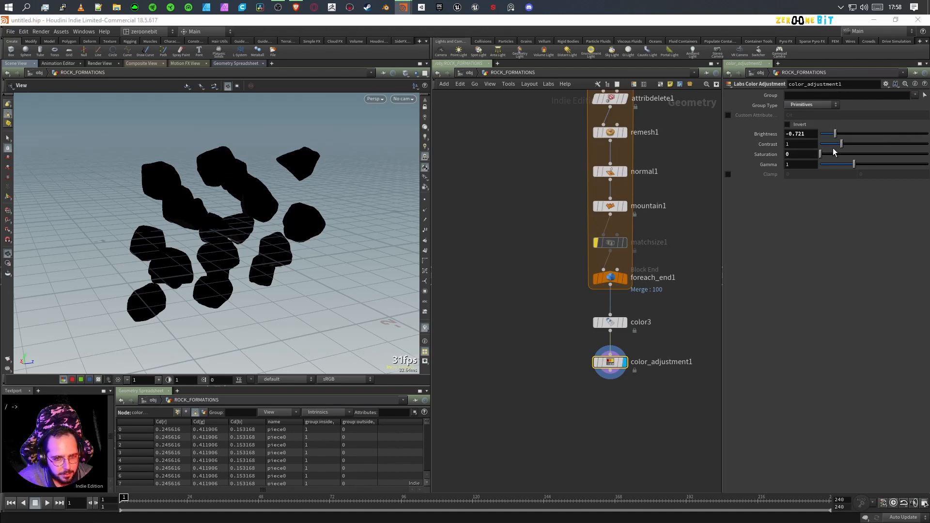
pyautogui.moveTo(836, 135); pyautogui.dragTo(875, 132)
# - Try color_adjustment1 with Invert and Custom Attribute Cd enabled, Brightness at -0.784 and Saturation at 0.315
pyautogui.click(791, 125)
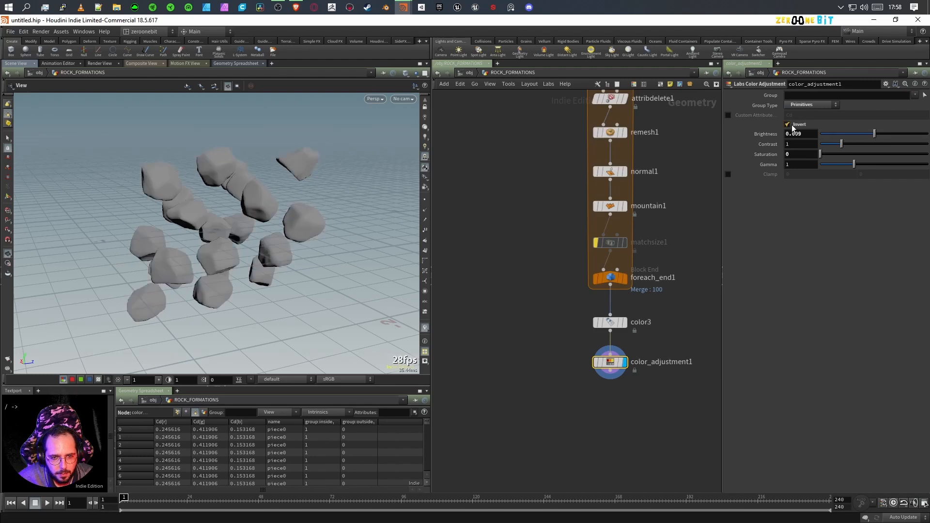
pyautogui.click(798, 127)
pyautogui.click(798, 127)
pyautogui.moveTo(856, 135); pyautogui.dragTo(876, 159)
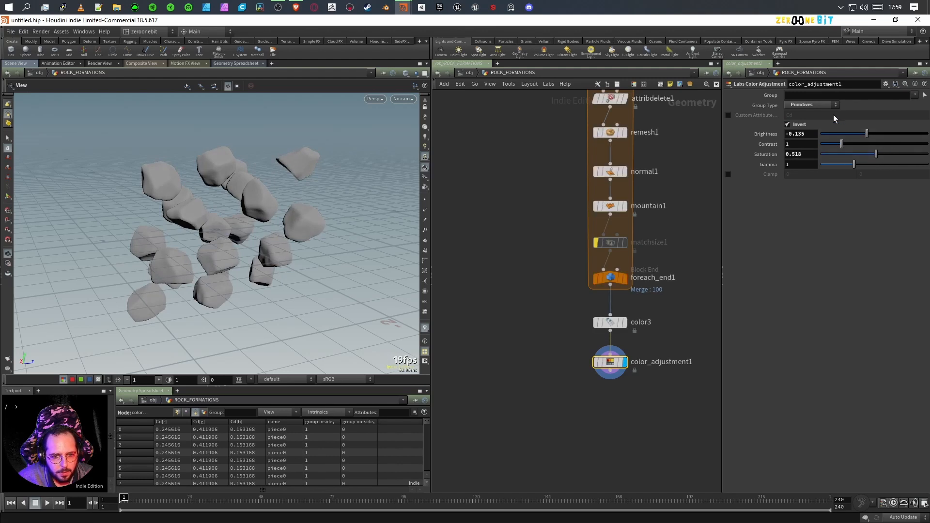
pyautogui.click(728, 115)
pyautogui.moveTo(862, 135); pyautogui.dragTo(832, 133)
pyautogui.moveTo(871, 156); pyautogui.dragTo(854, 156)
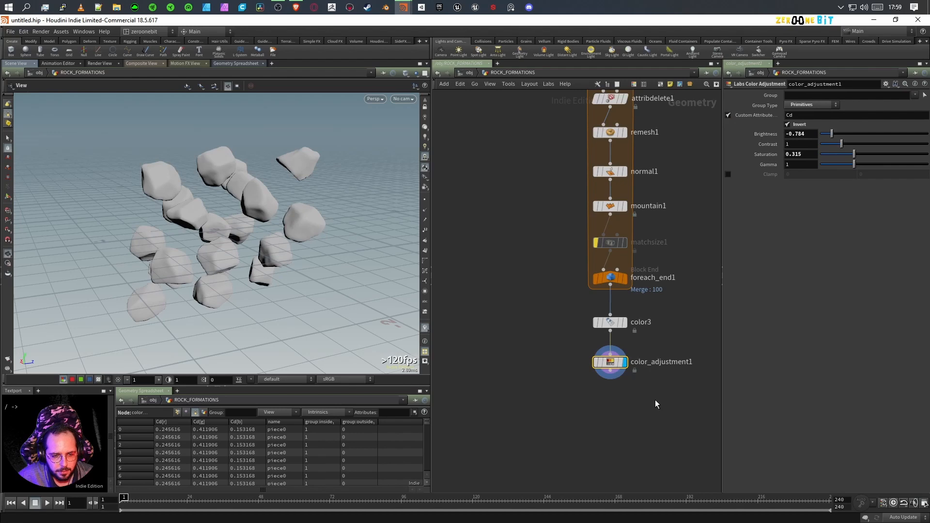
# - Replace color_adjustment1 with a fresh Labs Color Adjustment node connected after color3 and display it
pyautogui.press('Delete')
pyautogui.press('Tab')
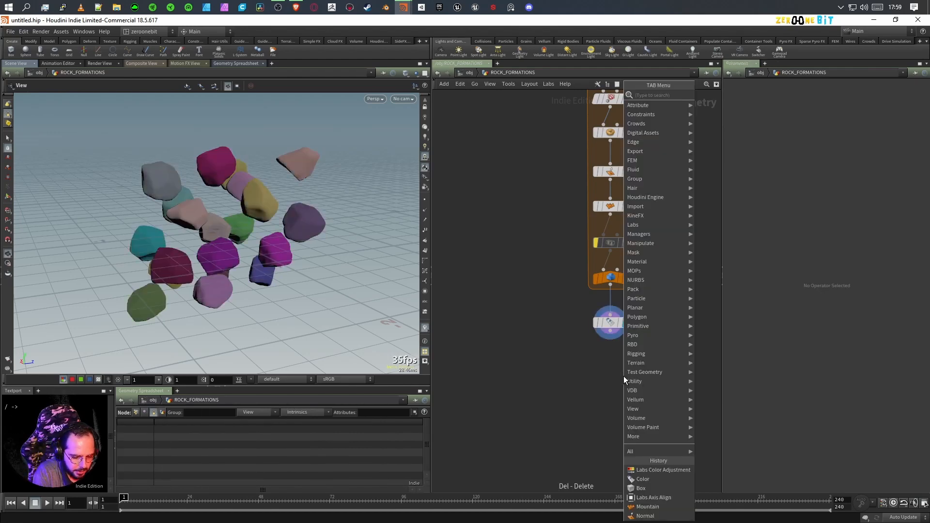
pyautogui.write('labs')
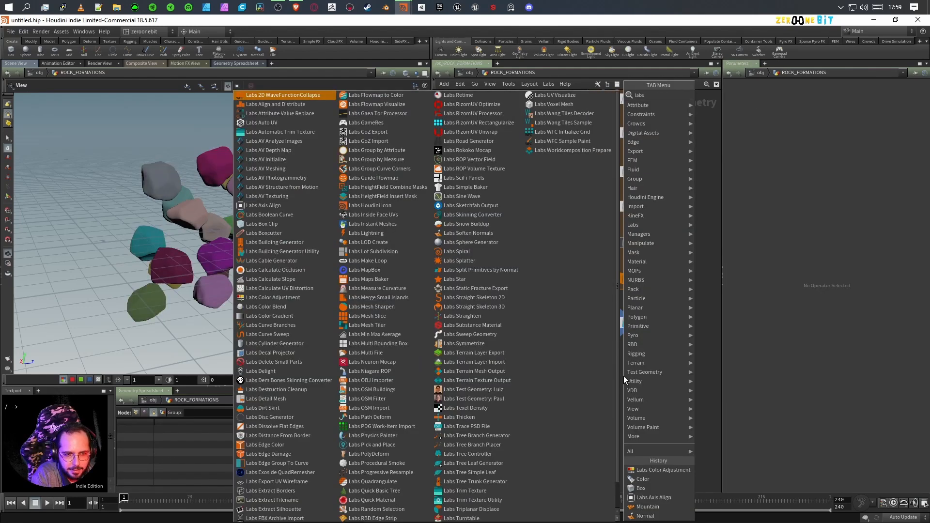
pyautogui.write(' color')
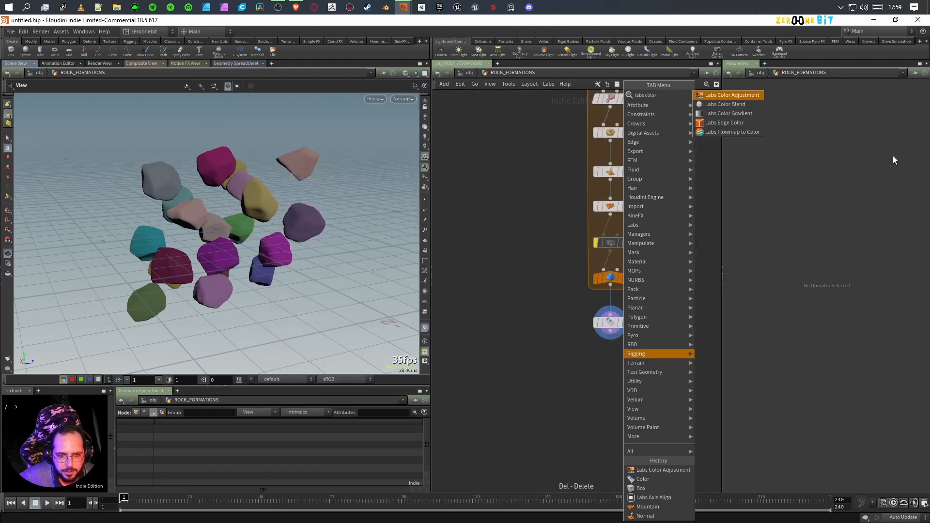
pyautogui.click(749, 96)
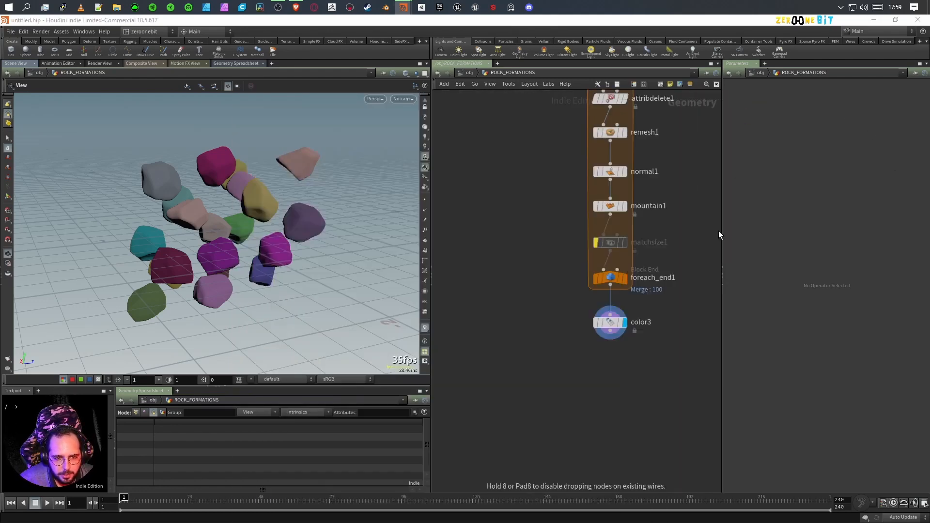
pyautogui.click(612, 363)
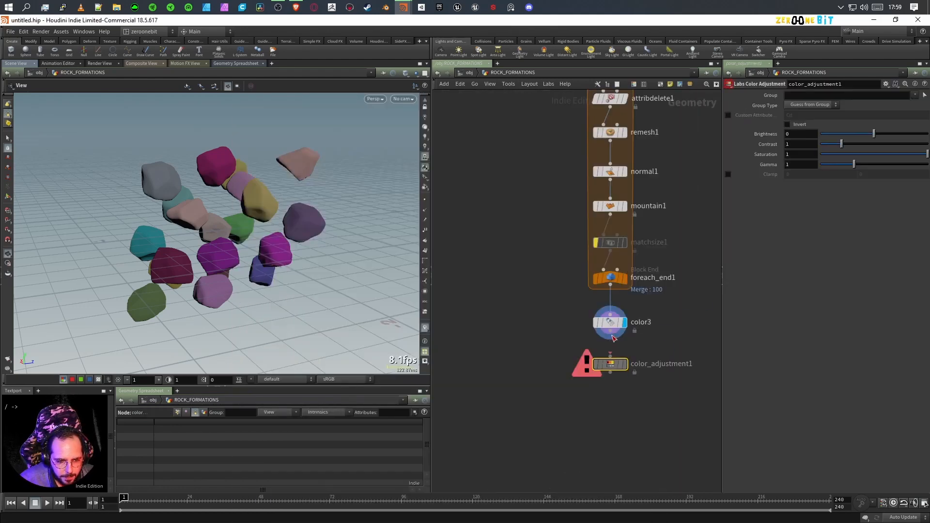
pyautogui.click(625, 367)
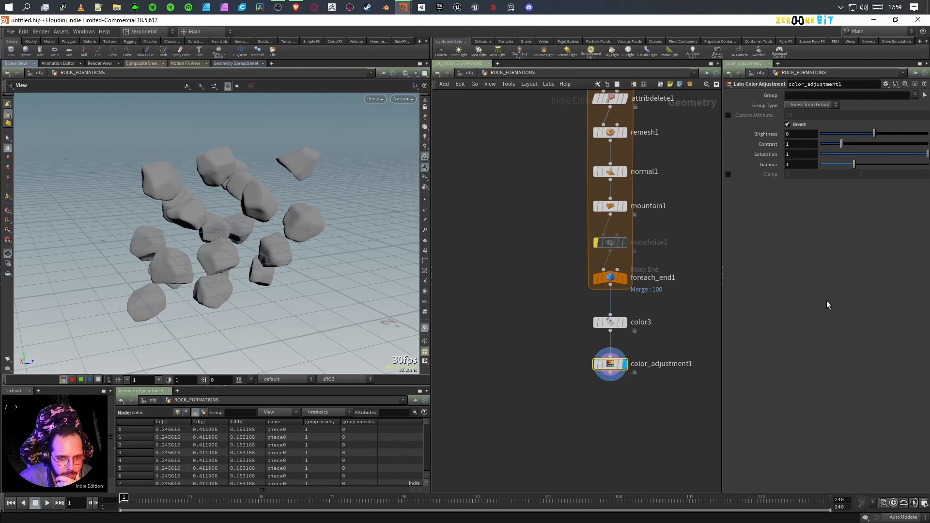
# - Try the adjustment on Primitives with Invert off, Brightness 1, Contrast 2.41 and Saturation 0.595
pyautogui.moveTo(927, 154); pyautogui.dragTo(871, 167)
pyautogui.moveTo(874, 133)
pyautogui.mouseDown()
pyautogui.moveTo(904, 137)
pyautogui.moveTo(890, 136)
pyautogui.mouseUp()
pyautogui.click(821, 105)
pyautogui.click(806, 151)
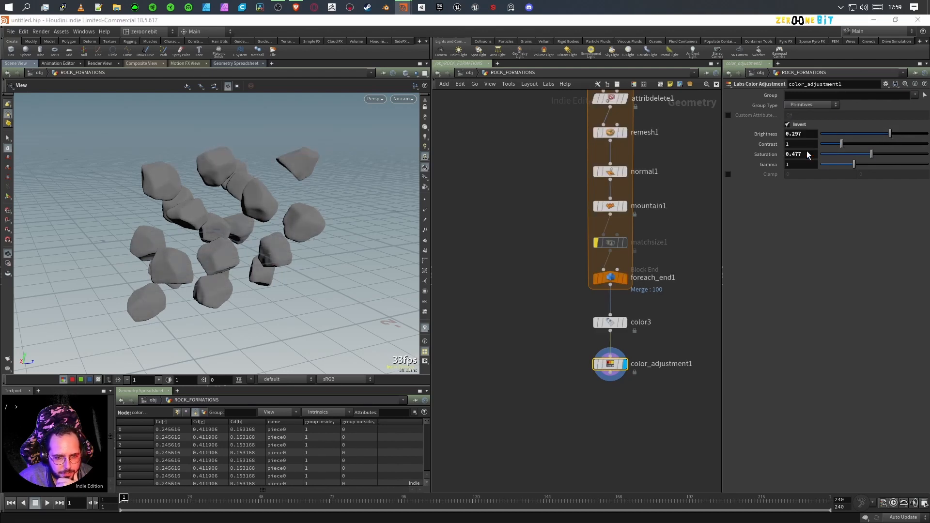
pyautogui.moveTo(890, 134); pyautogui.dragTo(928, 134)
pyautogui.click(803, 125)
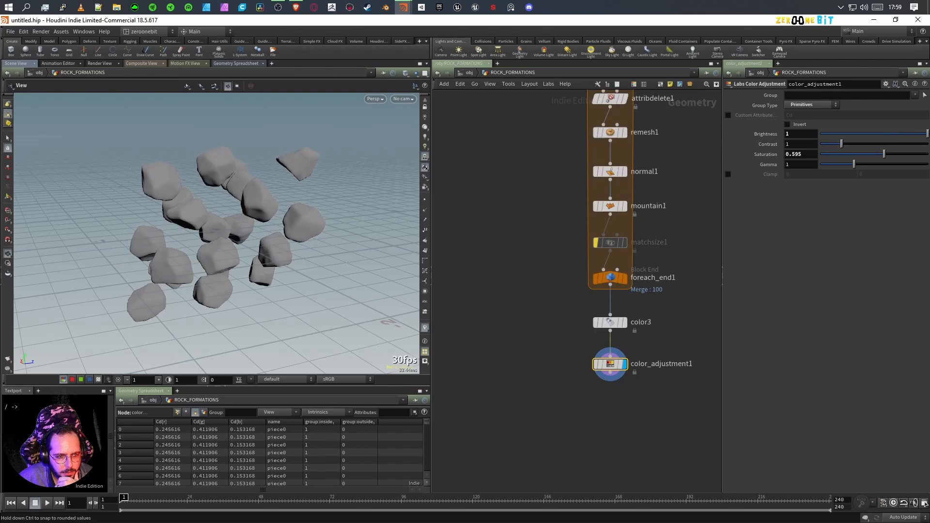
pyautogui.moveTo(858, 145); pyautogui.dragTo(872, 144)
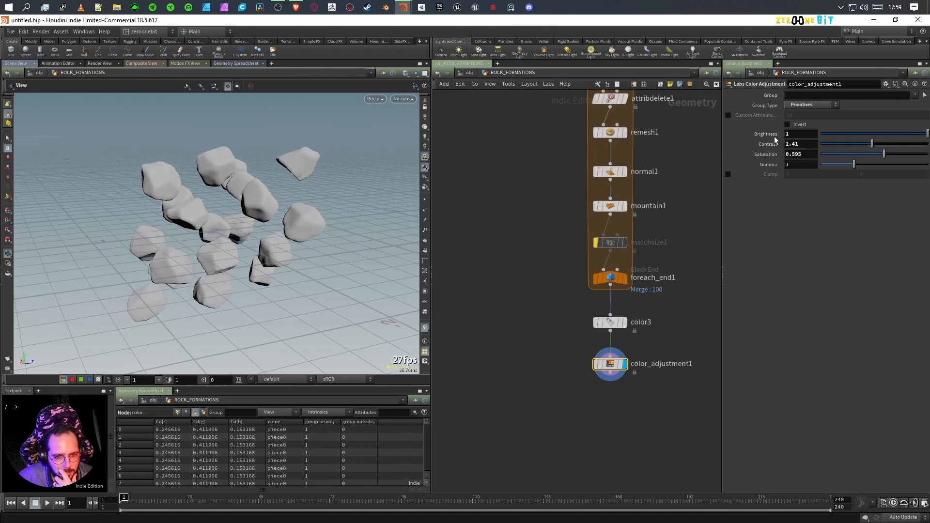
# - Try the color adjustment with Custom Attribute set to name and Group Type set to Points
pyautogui.click(728, 115)
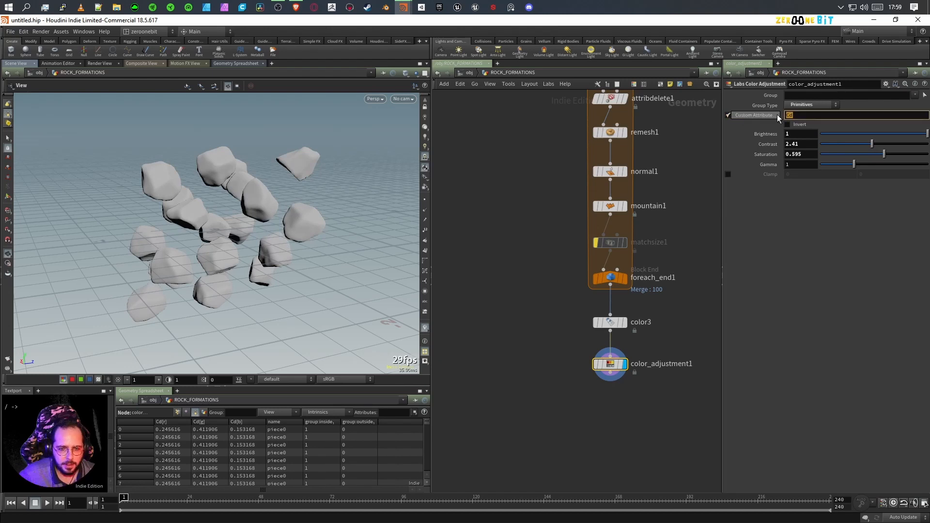
pyautogui.write('name')
pyautogui.press('Return')
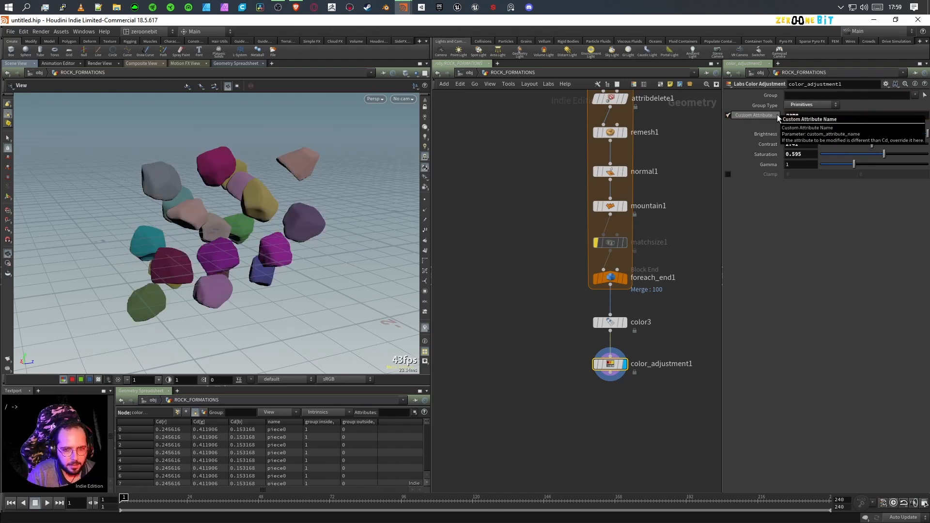
pyautogui.click(805, 105)
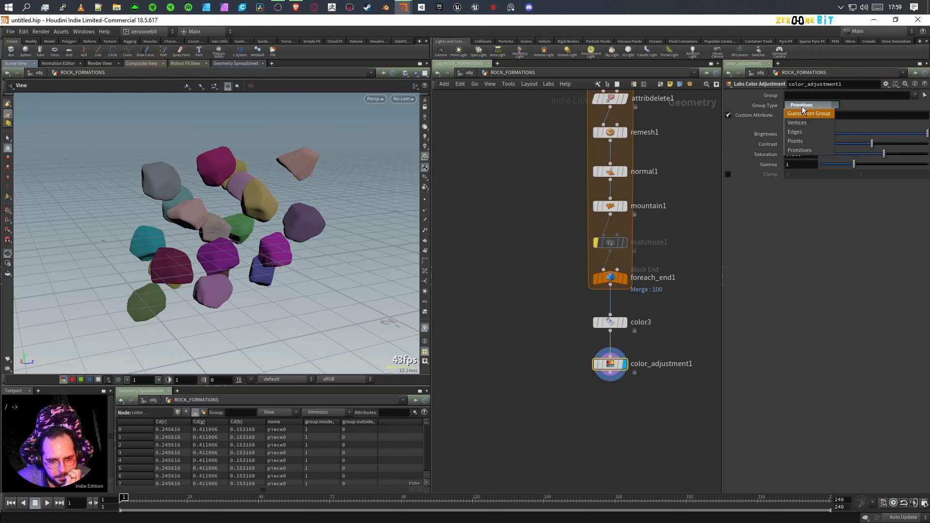
pyautogui.click(797, 141)
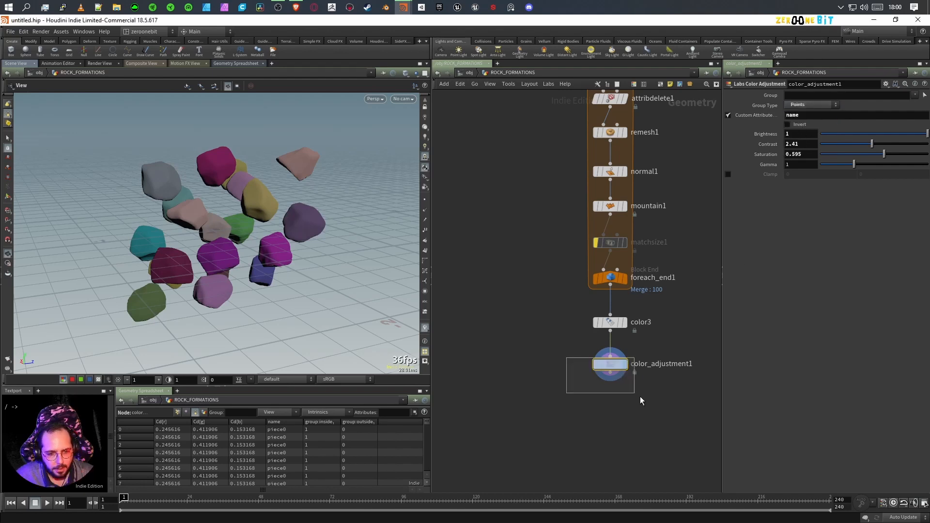
# - Delete the color adjustment node and add a new Labs Color Adjustment after color3, connected and displayed
pyautogui.press('Delete')
pyautogui.press('Tab')
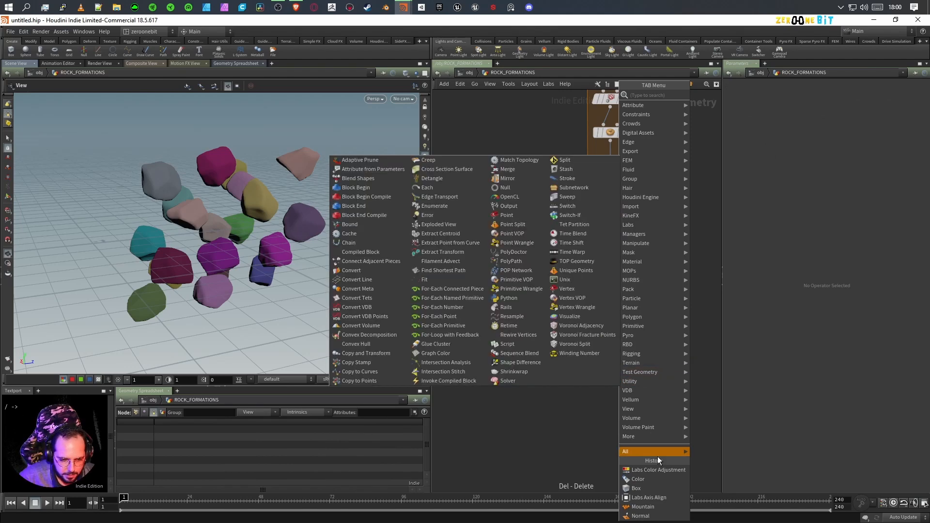
pyautogui.click(656, 471)
pyautogui.click(610, 356)
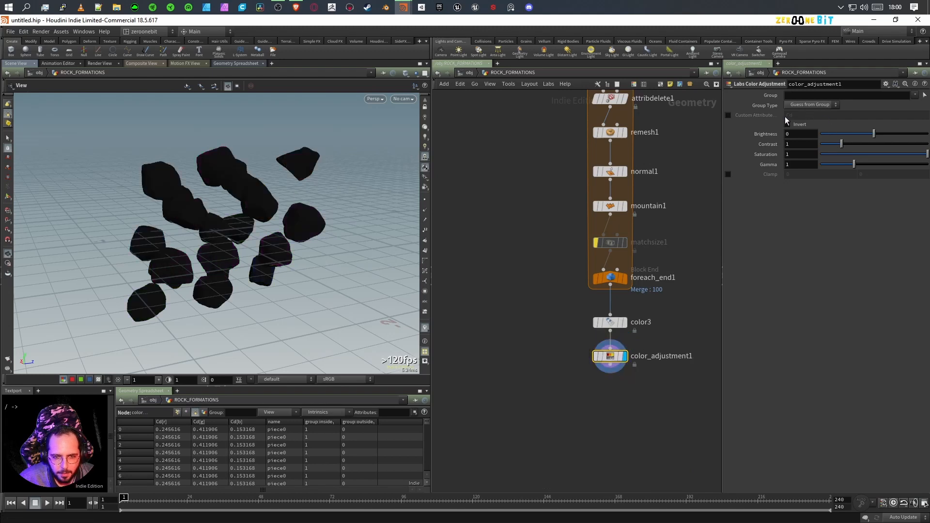
# - Enable Custom Attribute on the new color_adjustment1 and set it to name
pyautogui.click(728, 116)
pyautogui.click(806, 115)
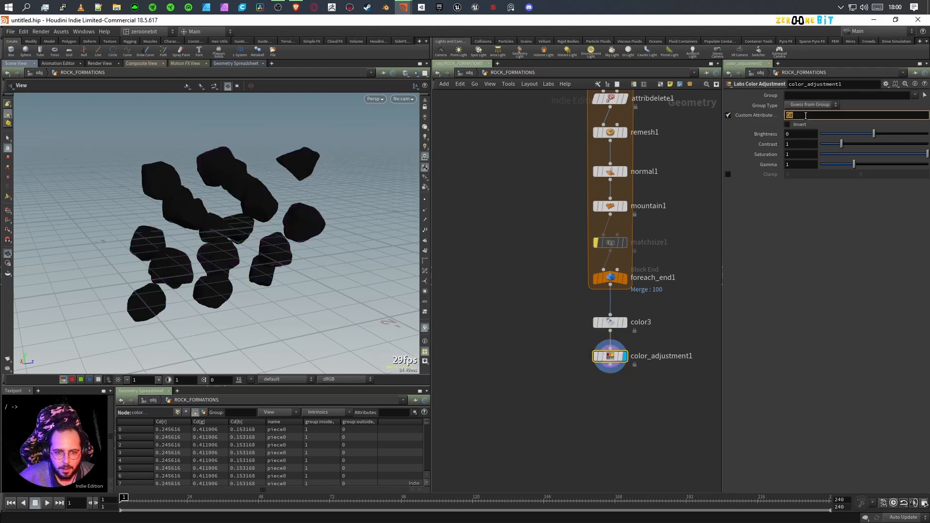
pyautogui.write('name')
pyautogui.press('Return')
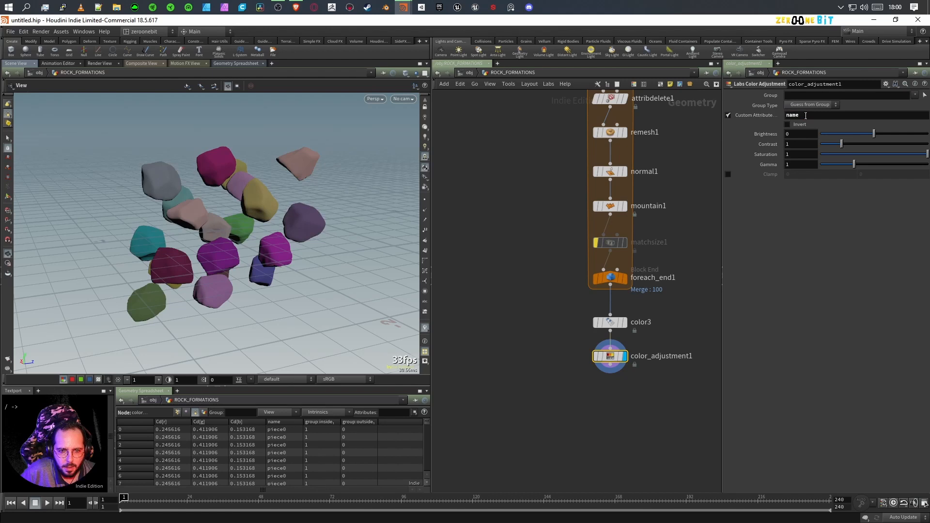
# - Try color_adjustment1 with Brightness at -0.622 and Saturation at 0, 0.5 and 0.252
pyautogui.moveTo(903, 160); pyautogui.dragTo(815, 156)
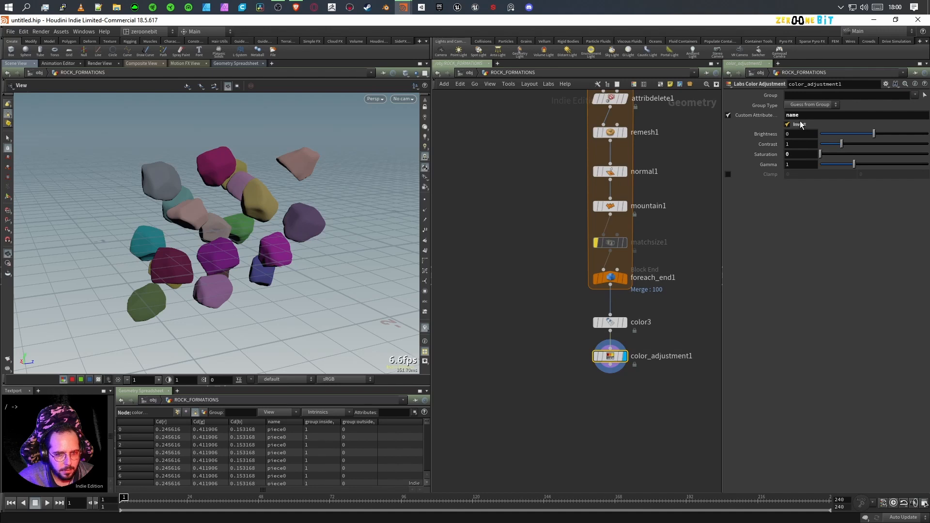
pyautogui.click(826, 134)
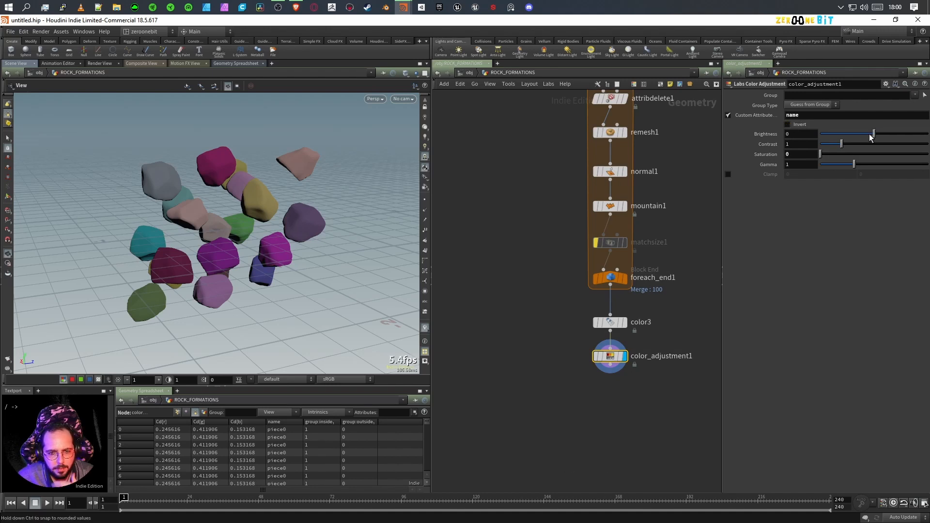
pyautogui.moveTo(828, 142); pyautogui.dragTo(840, 142)
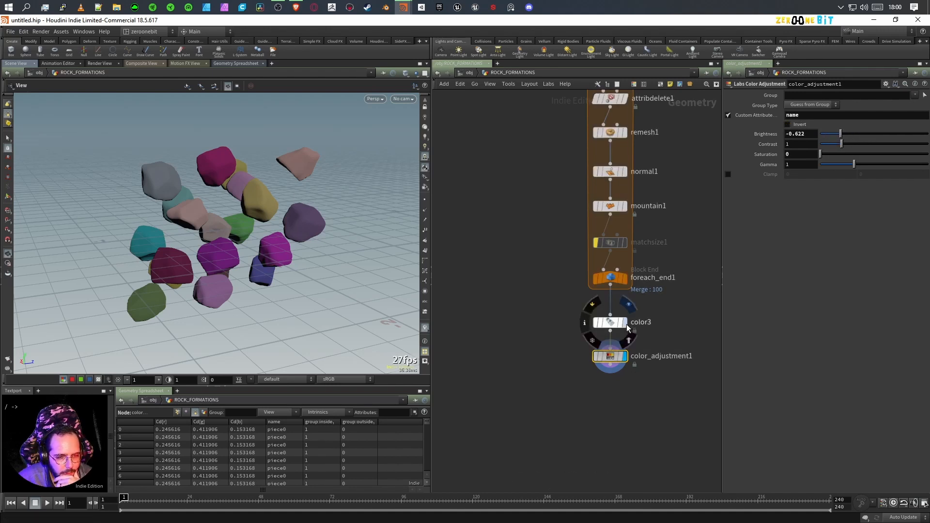
pyautogui.moveTo(610, 364)
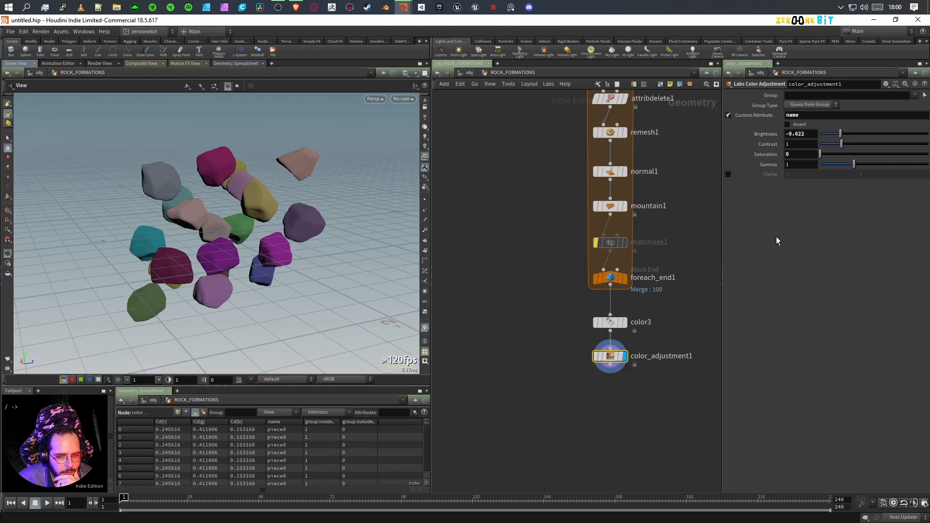
pyautogui.moveTo(821, 154); pyautogui.dragTo(848, 154)
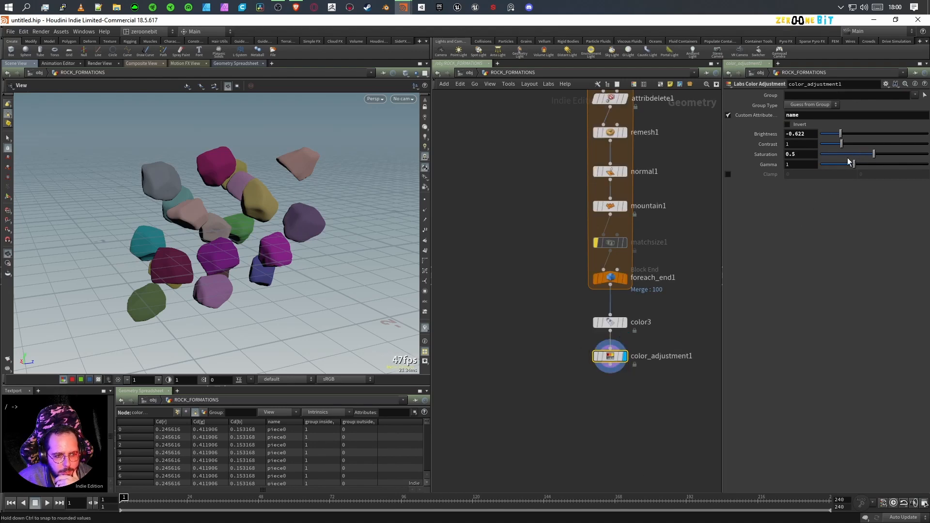
pyautogui.click(44, 64)
pyautogui.click(20, 65)
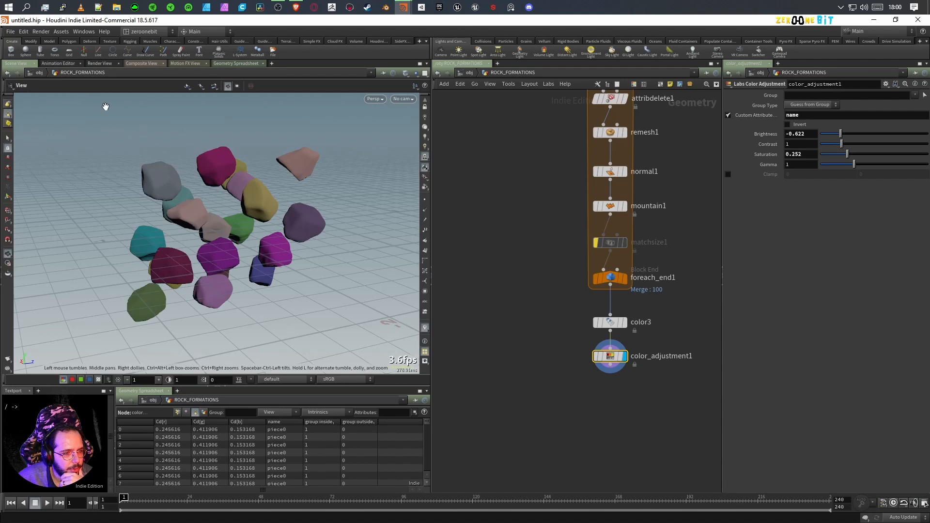
# - Set color_adjustment1's Saturation to 0.203, enable Invert, disable Custom Attribute and set Group Type to Primitives
pyautogui.moveTo(847, 154)
pyautogui.mouseDown()
pyautogui.moveTo(826, 155)
pyautogui.moveTo(849, 154)
pyautogui.moveTo(825, 152)
pyautogui.moveTo(827, 136)
pyautogui.moveTo(848, 135)
pyautogui.moveTo(842, 158)
pyautogui.mouseUp()
pyautogui.click(799, 126)
pyautogui.click(729, 115)
pyautogui.click(810, 105)
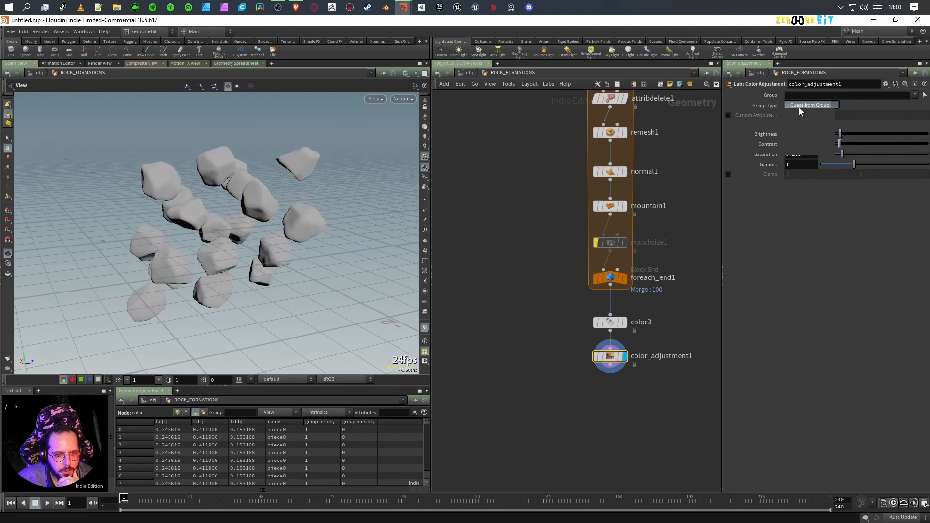
pyautogui.click(799, 150)
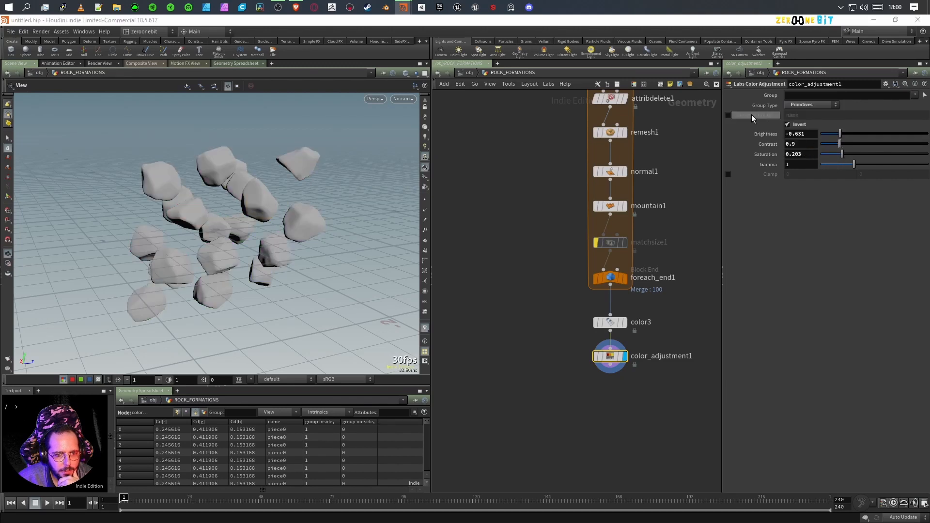
# - Enable Custom Attribute on color_adjustment1, and delete both the color3 and color_adjustment1 nodes
pyautogui.click(728, 116)
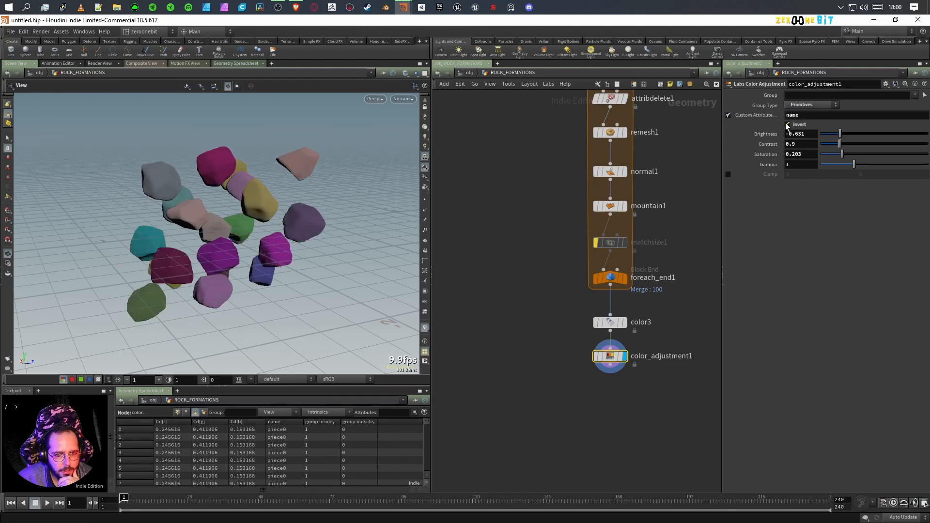
pyautogui.moveTo(842, 154); pyautogui.dragTo(861, 138)
pyautogui.moveTo(566, 324); pyautogui.dragTo(653, 443)
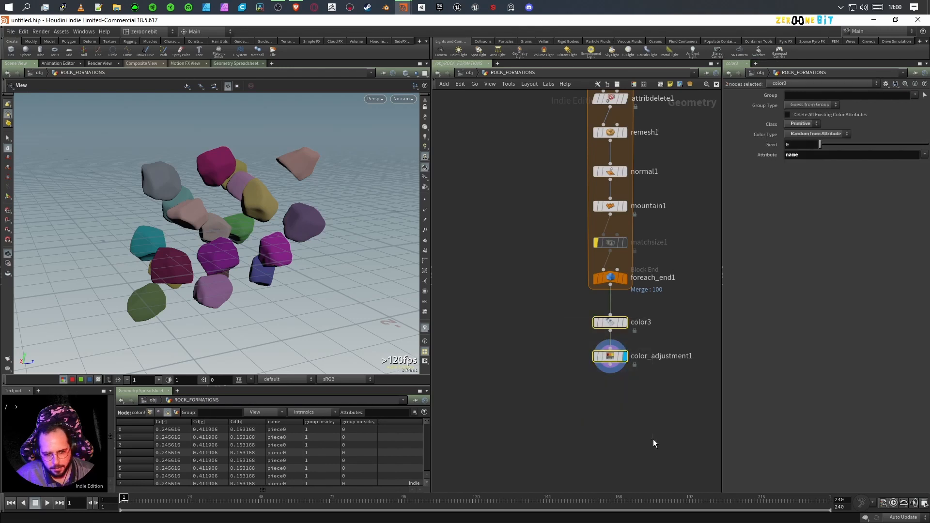
pyautogui.press('Delete')
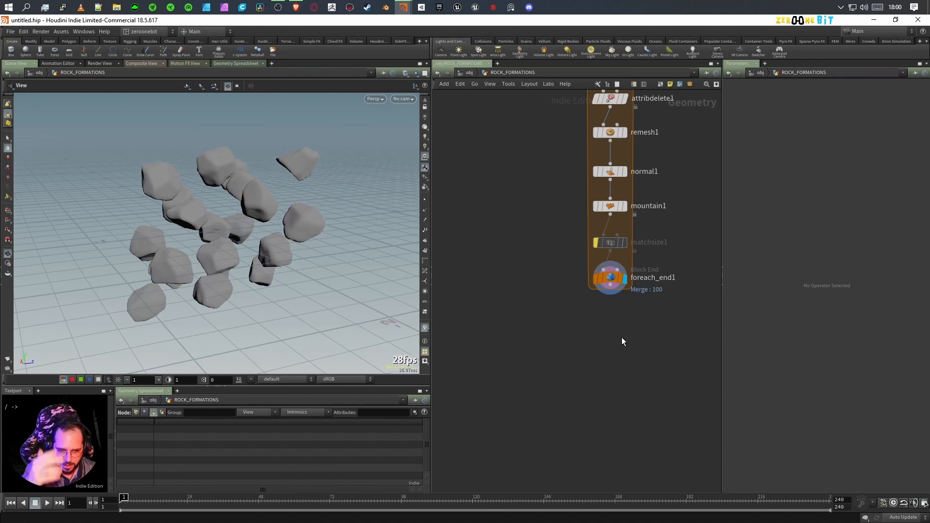
# - Add a For-Each Named Primitive block after foreach_end1, with foreach_begin2 close below it and foreach_end2 spaced farther down
pyautogui.press('Tab')
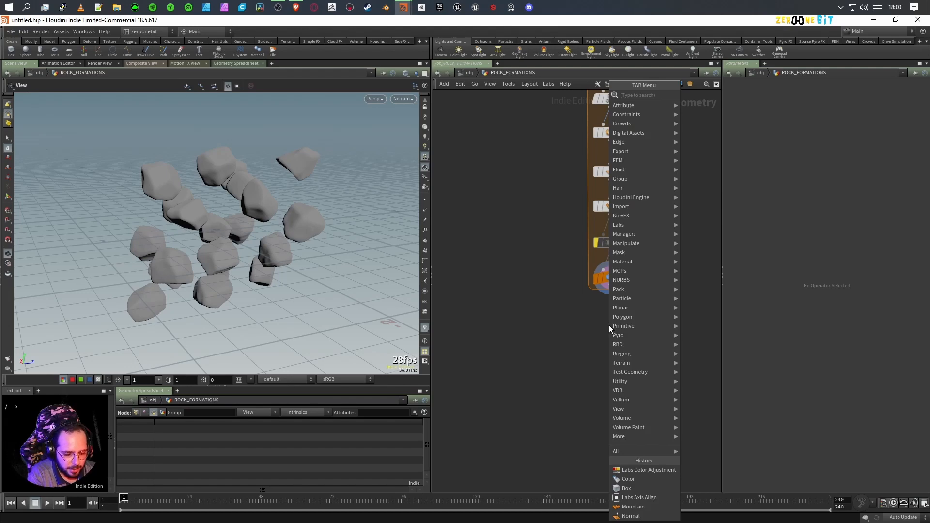
pyautogui.write('fo')
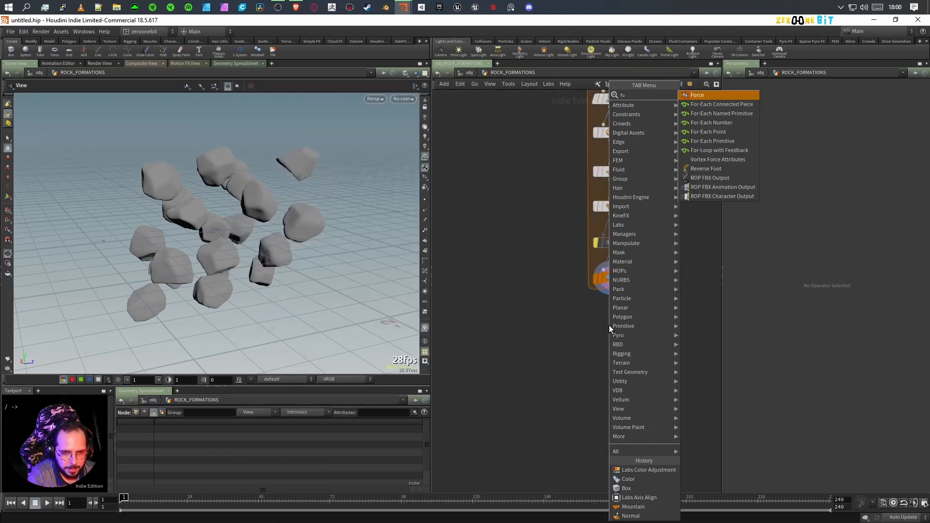
pyautogui.write('r')
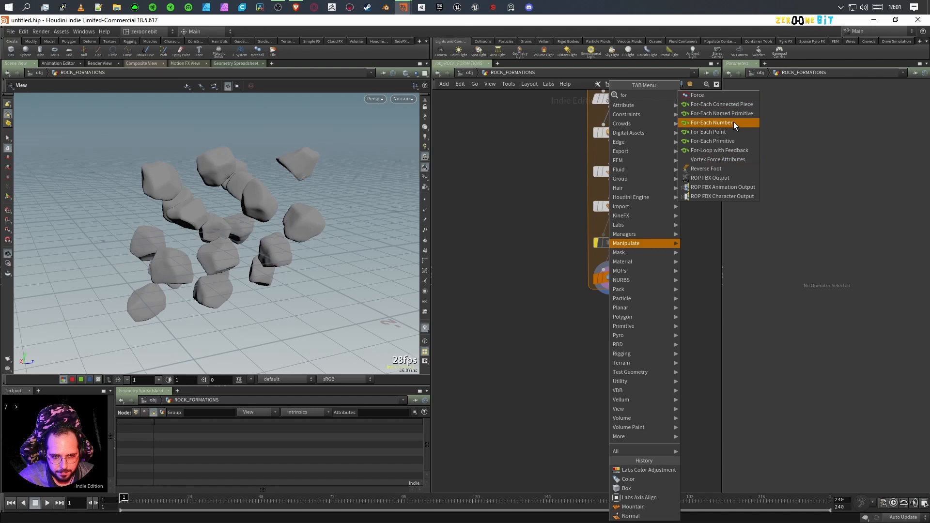
pyautogui.click(715, 133)
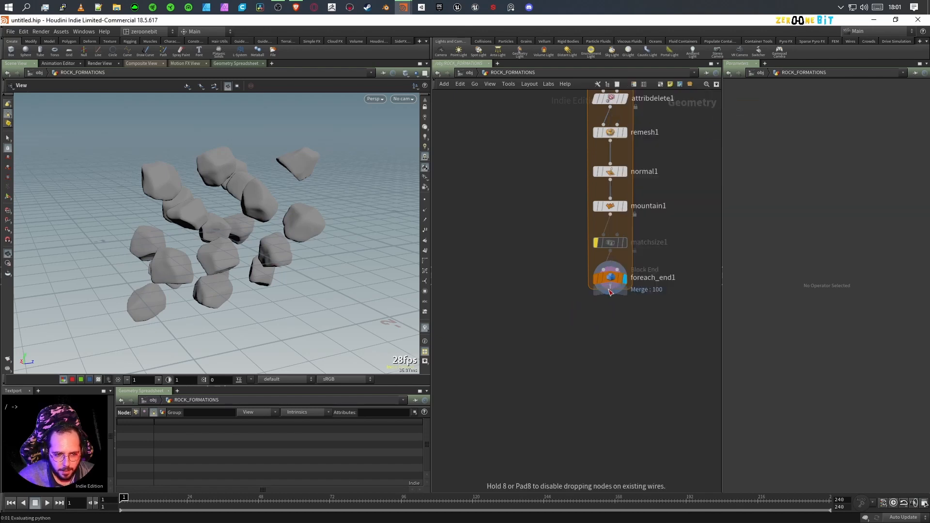
pyautogui.click(611, 312)
pyautogui.moveTo(613, 389); pyautogui.dragTo(613, 414)
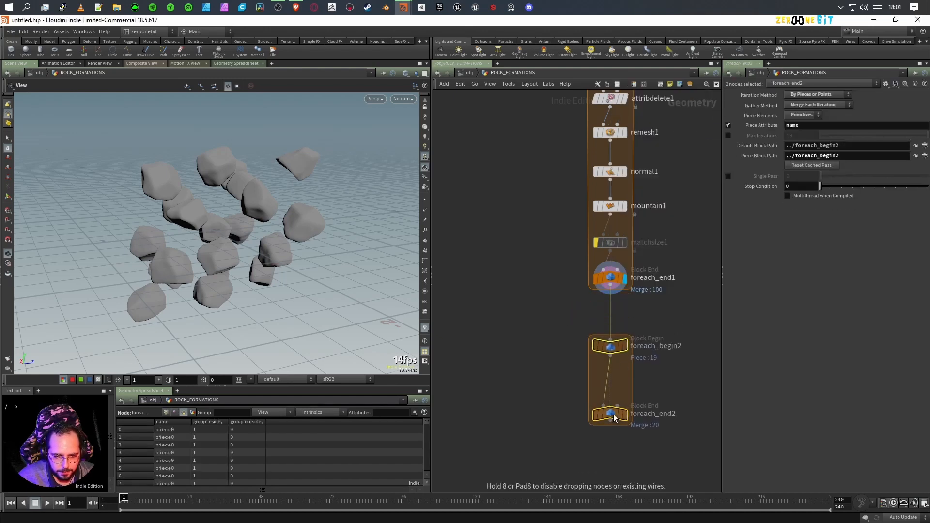
pyautogui.click(613, 347)
pyautogui.moveTo(615, 347); pyautogui.dragTo(612, 307)
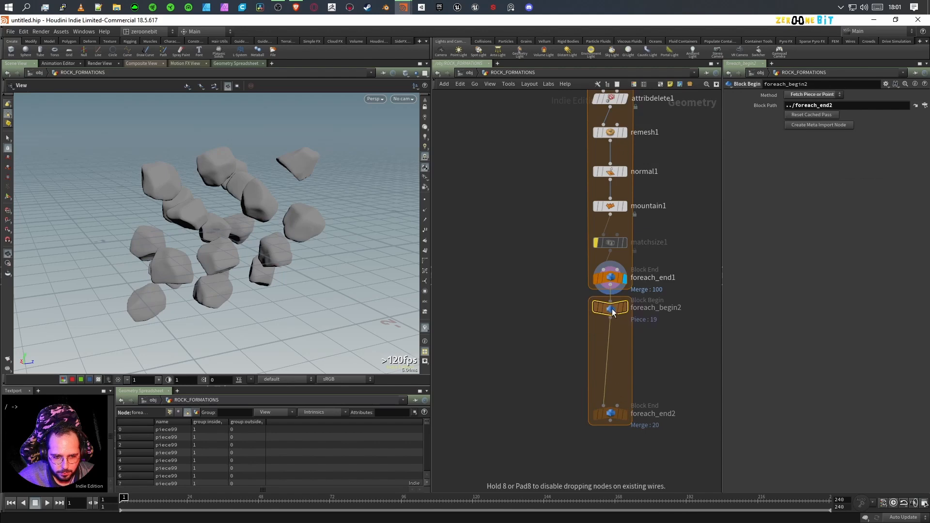
# - Insert a Color node between foreach_begin2 and foreach_end2
pyautogui.press('Tab')
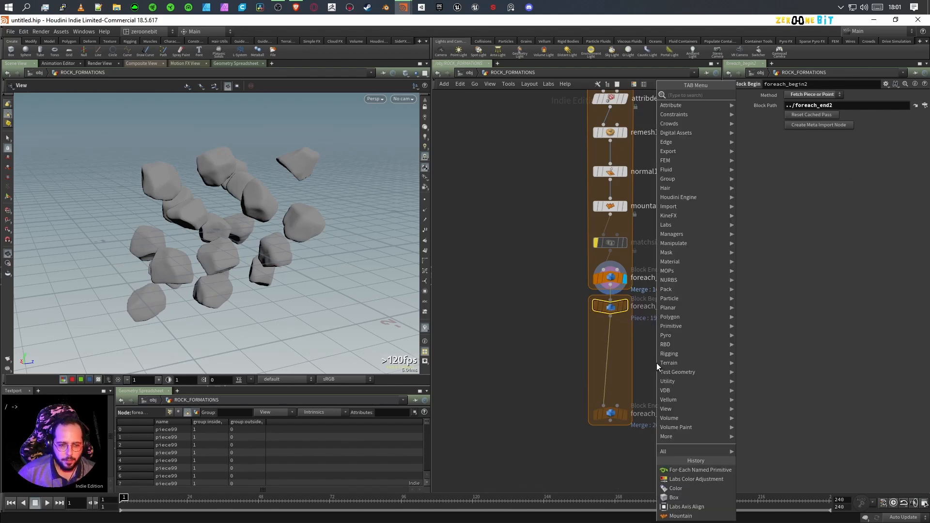
pyautogui.write('color')
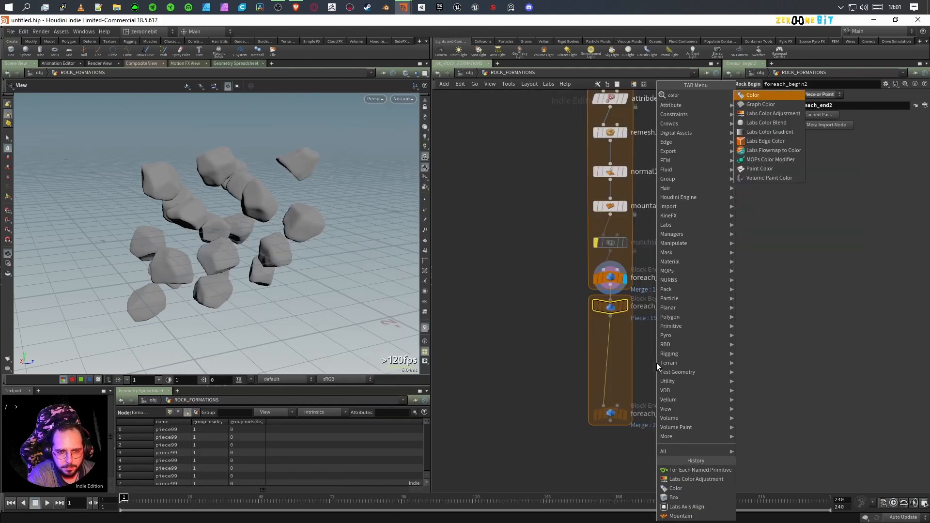
pyautogui.press('Return')
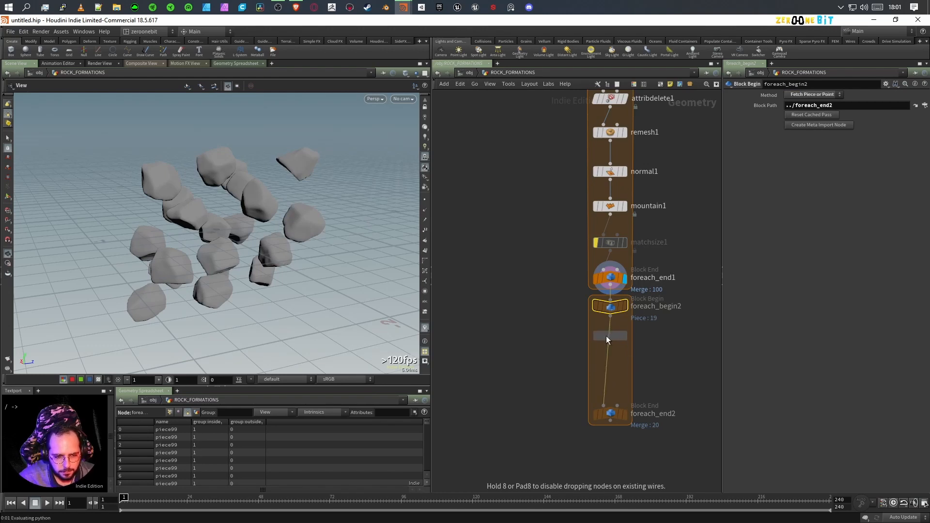
pyautogui.click(609, 337)
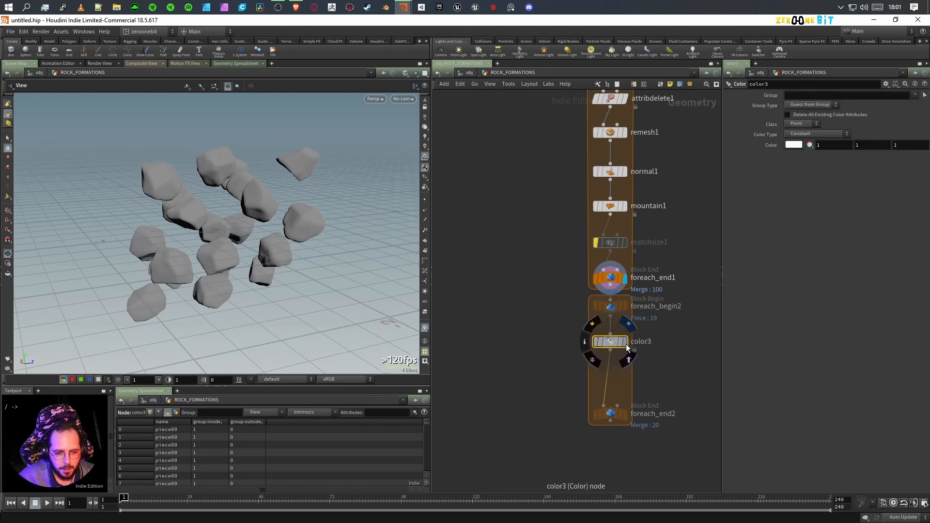
# - Open the constant color of the new Color node for editing
pyautogui.click(793, 145)
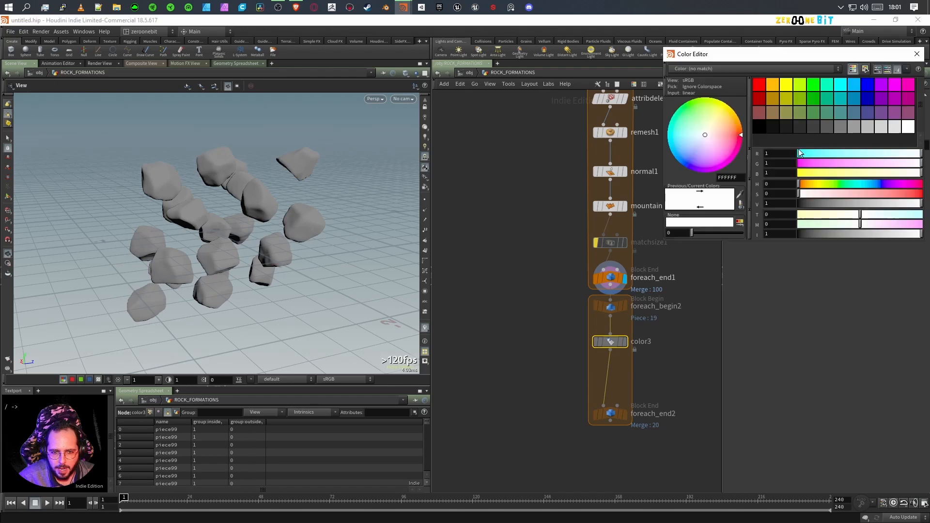
# - Set color3's constant color to a soft blue-grey of about 0.452, 0.496, 0.539 and display the foreach_end2 output
pyautogui.click(854, 115)
pyautogui.click(833, 193)
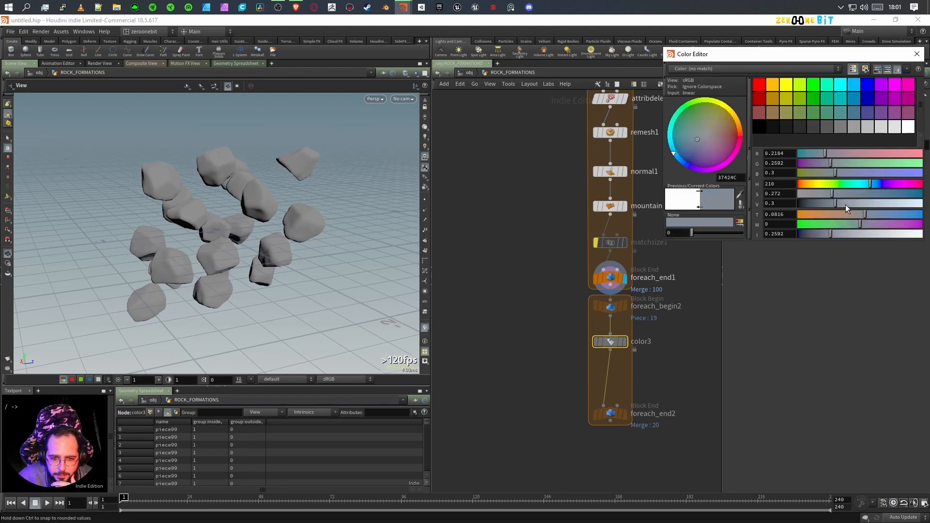
pyautogui.click(848, 204)
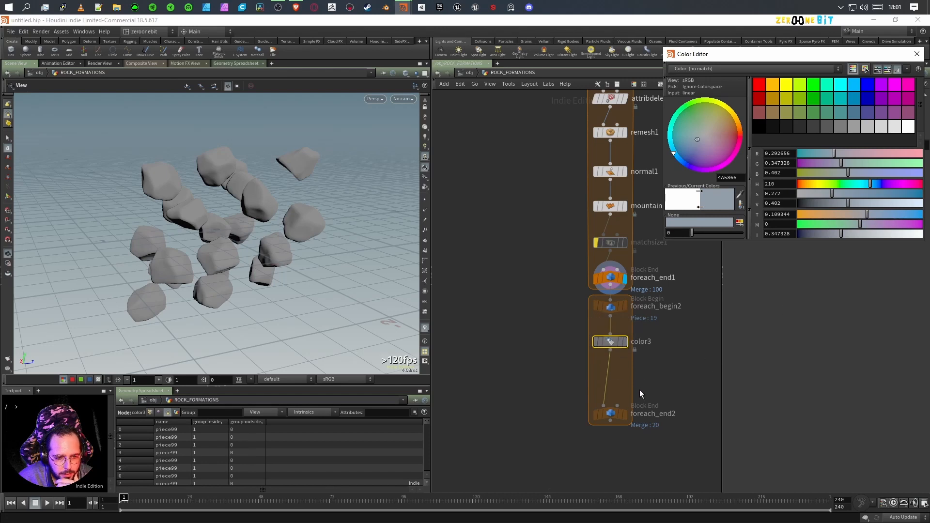
pyautogui.click(626, 416)
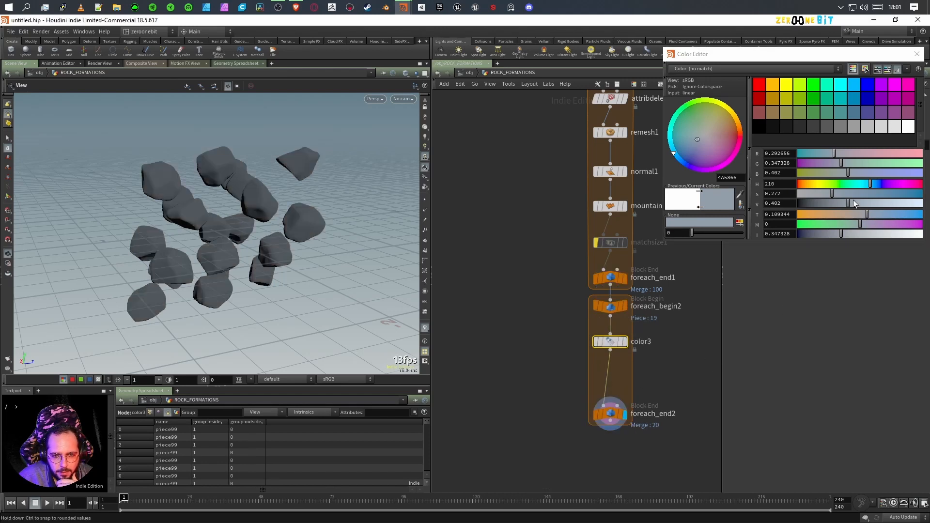
pyautogui.click(818, 195)
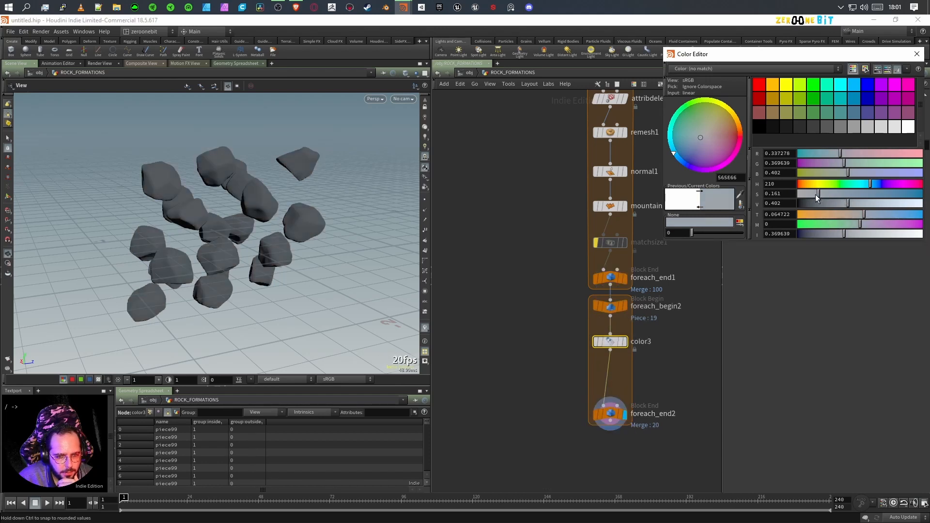
pyautogui.click(857, 204)
pyautogui.click(865, 205)
pyautogui.click(917, 54)
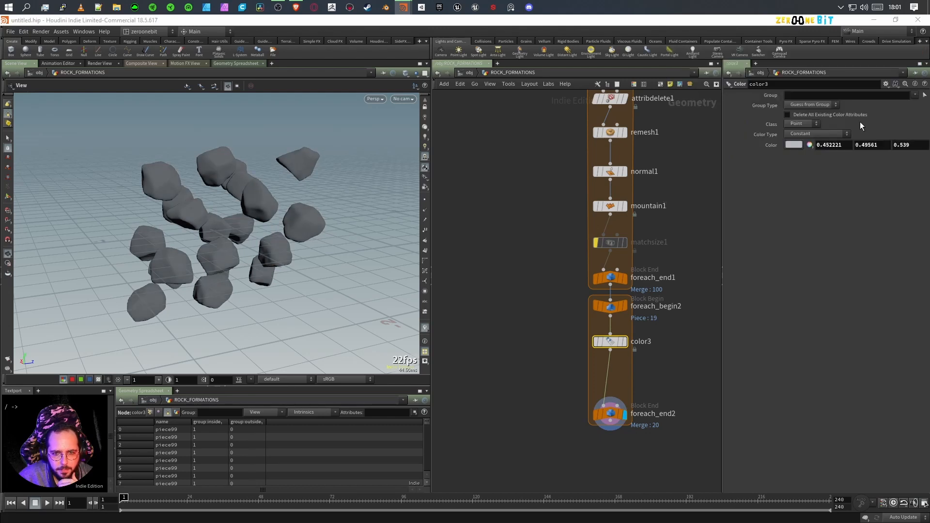
# - Add a Labs Color Gradient node fed by foreach_begin2 and arrange it side by side with color3
pyautogui.press('Tab')
pyautogui.write('color a')
pyautogui.press('Return')
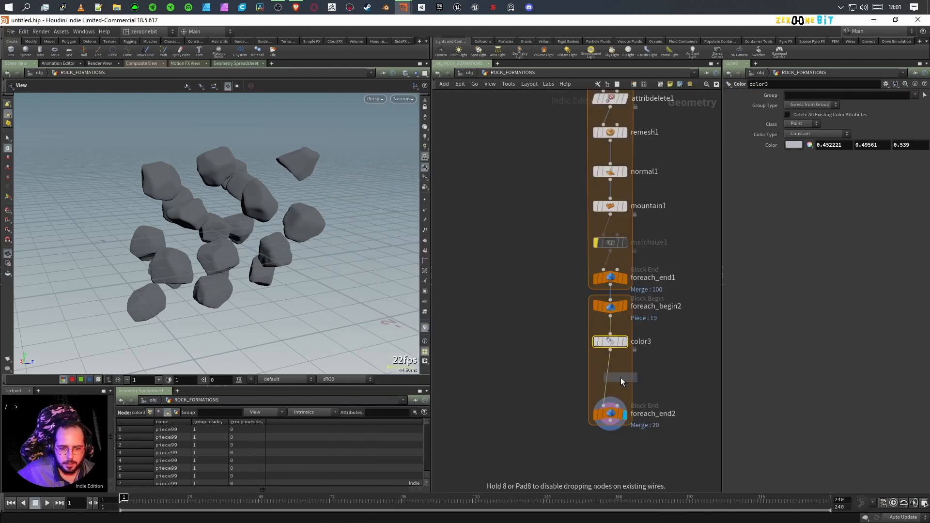
pyautogui.click(671, 345)
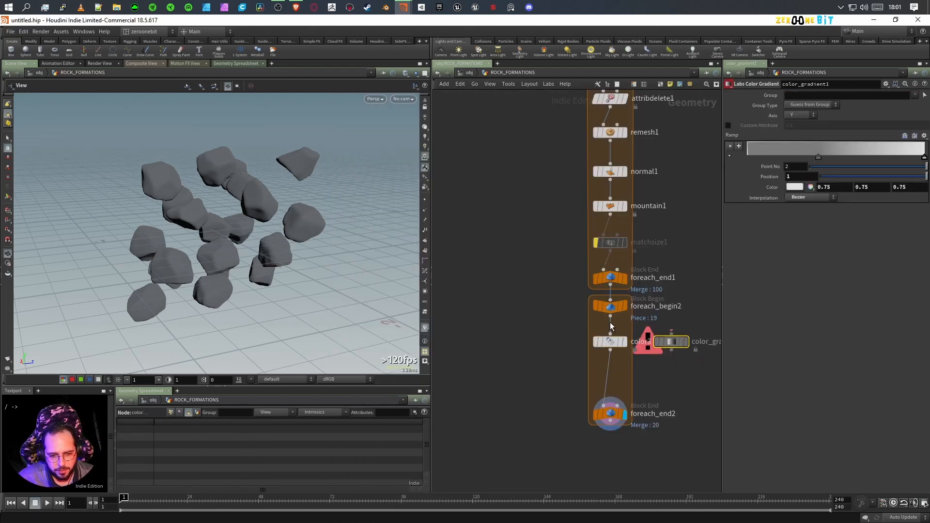
pyautogui.click(610, 308)
pyautogui.click(611, 316)
pyautogui.click(671, 334)
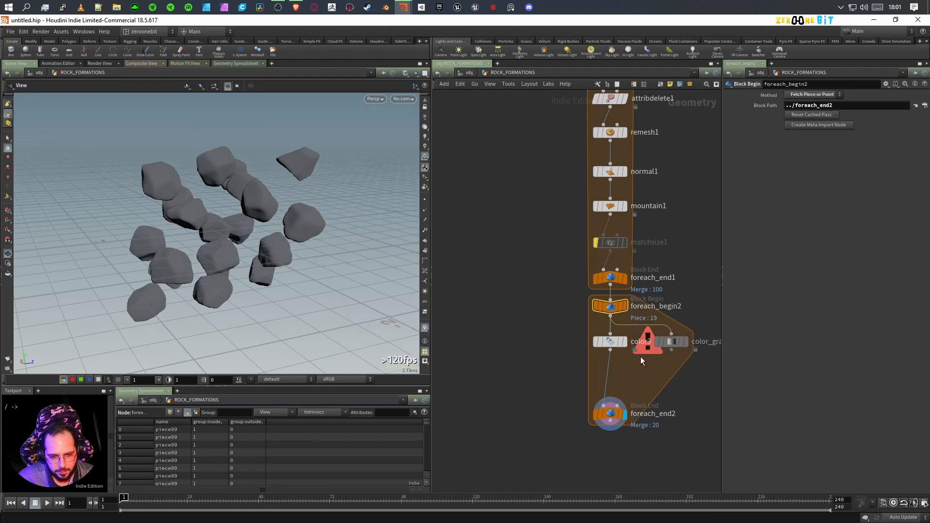
pyautogui.moveTo(612, 344); pyautogui.dragTo(558, 345)
pyautogui.moveTo(669, 344); pyautogui.dragTo(649, 344)
# - Display the color gradient node's output and inspect the single rock piece up close
pyautogui.moveTo(667, 343)
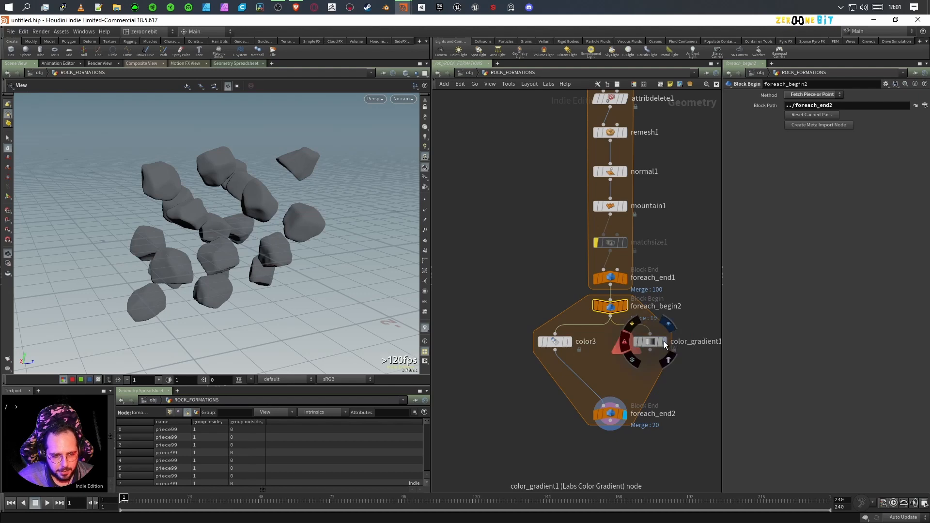
pyautogui.click(666, 343)
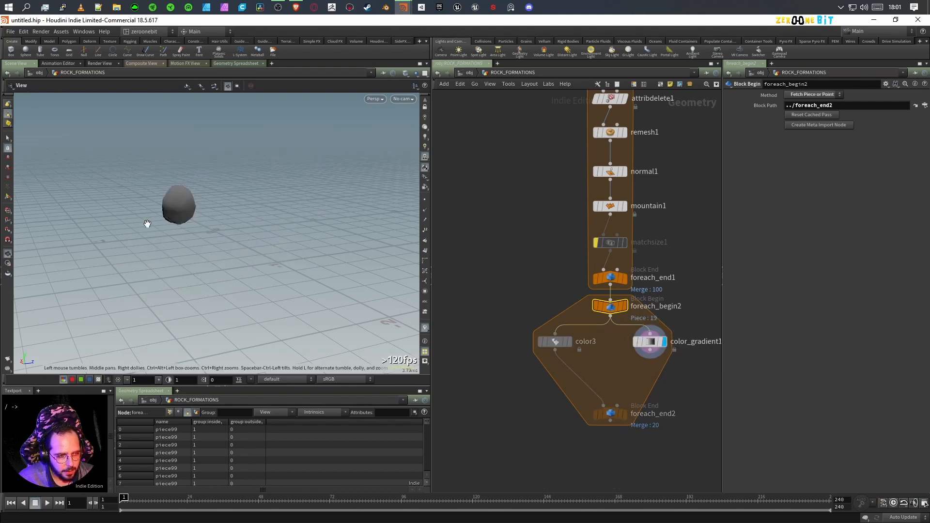
pyautogui.moveTo(150, 223); pyautogui.dragTo(228, 235)
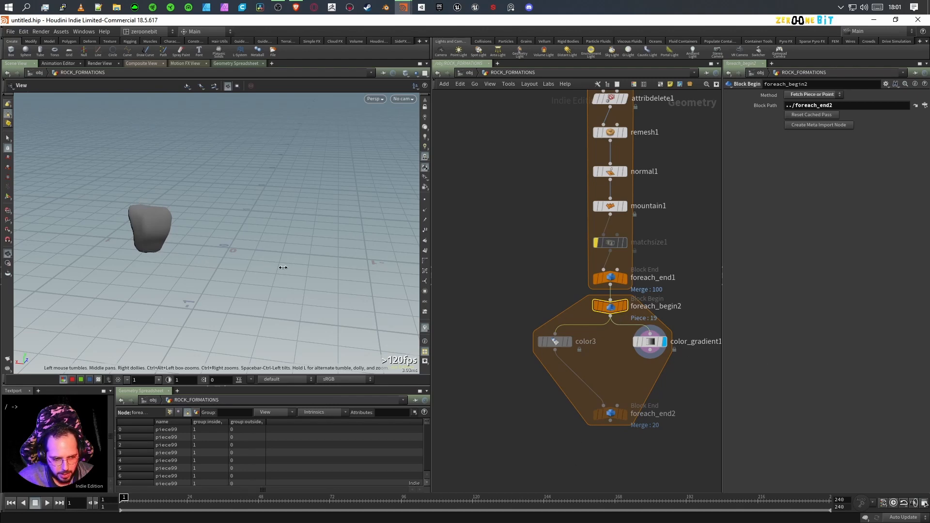
pyautogui.scroll(5, 150, 241)
pyautogui.moveTo(150, 241); pyautogui.dragTo(251, 251)
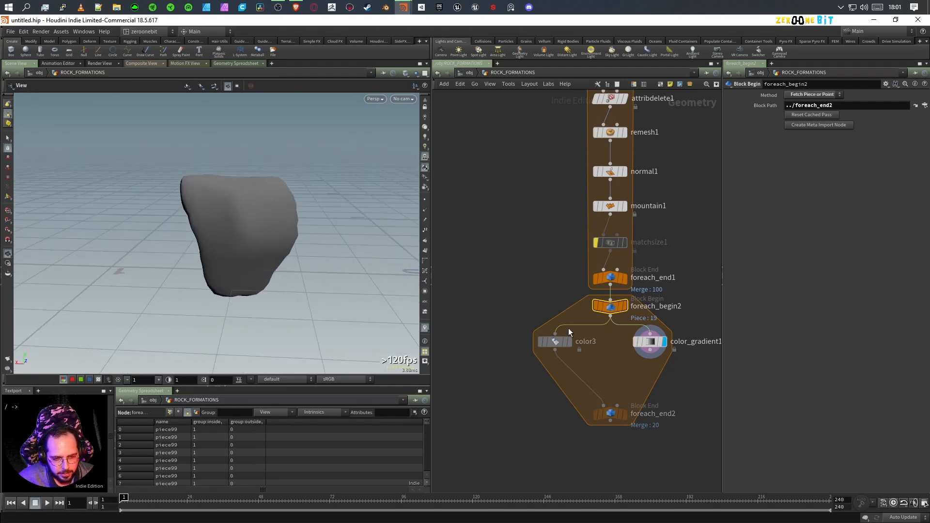
# - Move the gradient ramp's two points inward and set the first point's position to 0.25
pyautogui.click(645, 342)
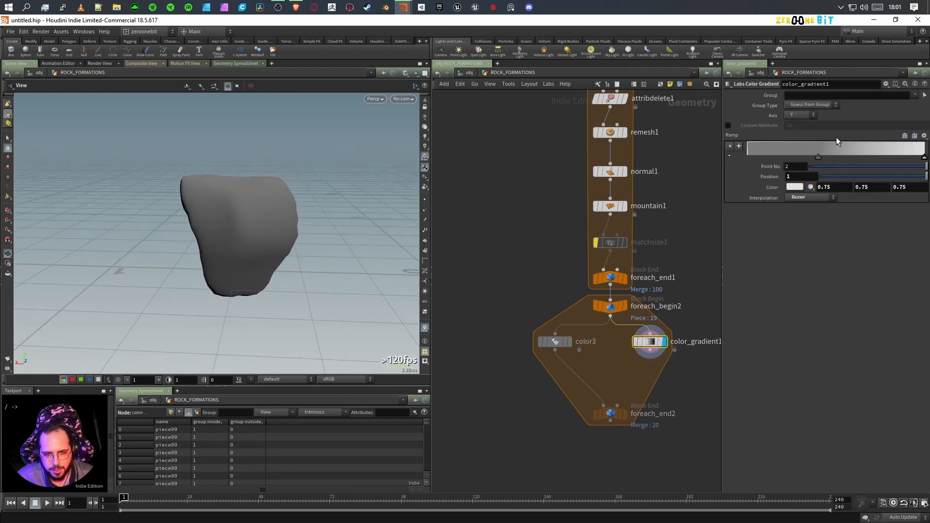
pyautogui.moveTo(818, 158)
pyautogui.mouseDown()
pyautogui.moveTo(773, 160)
pyautogui.moveTo(799, 160)
pyautogui.mouseUp()
pyautogui.moveTo(924, 159); pyautogui.dragTo(885, 159)
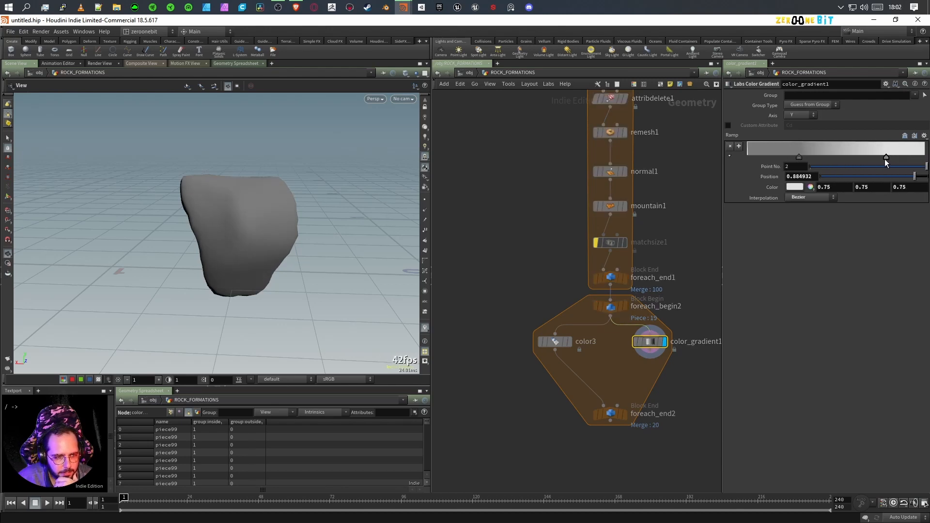
pyautogui.click(801, 158)
pyautogui.moveTo(799, 176); pyautogui.dragTo(825, 177)
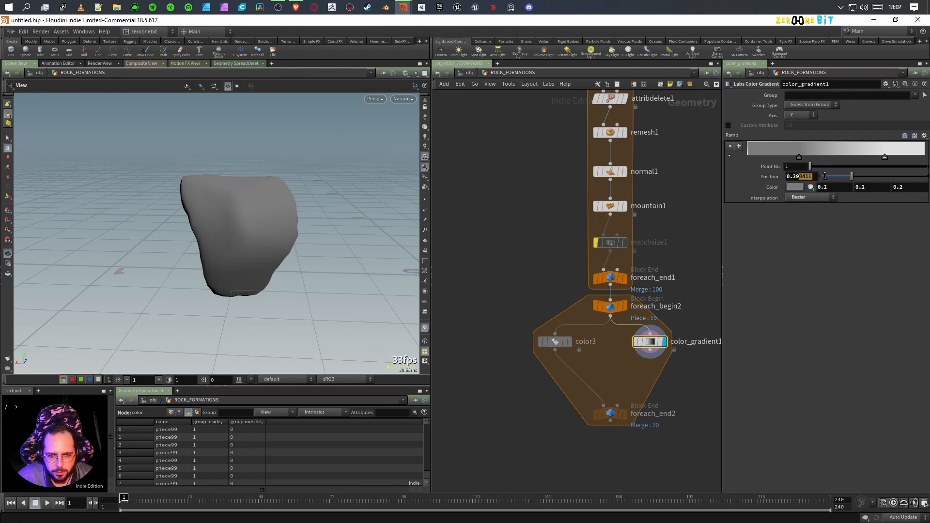
pyautogui.press('BackSpace')
pyautogui.press('BackSpace')
pyautogui.write('5')
pyautogui.press('Return')
# - Set the second ramp point's position to 0.75
pyautogui.click(884, 157)
pyautogui.moveTo(797, 177); pyautogui.dragTo(820, 176)
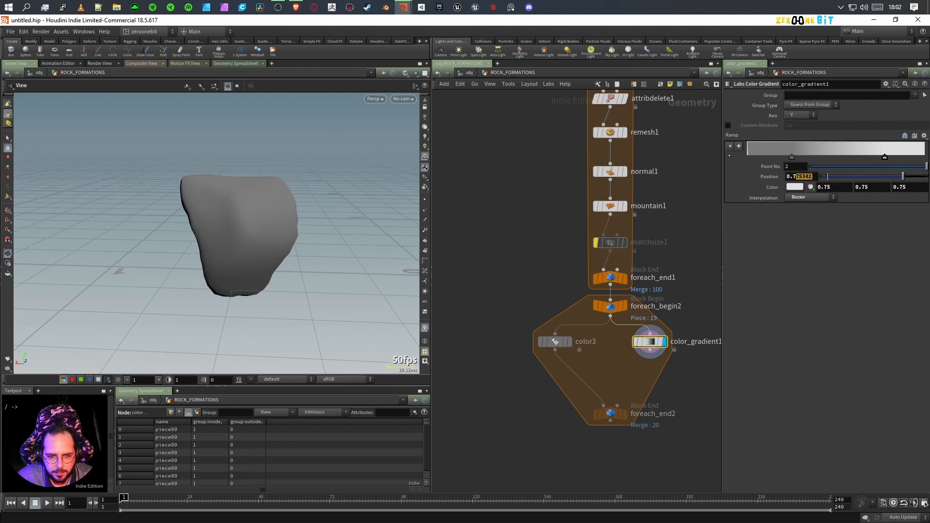
pyautogui.write('5')
pyautogui.press('Return')
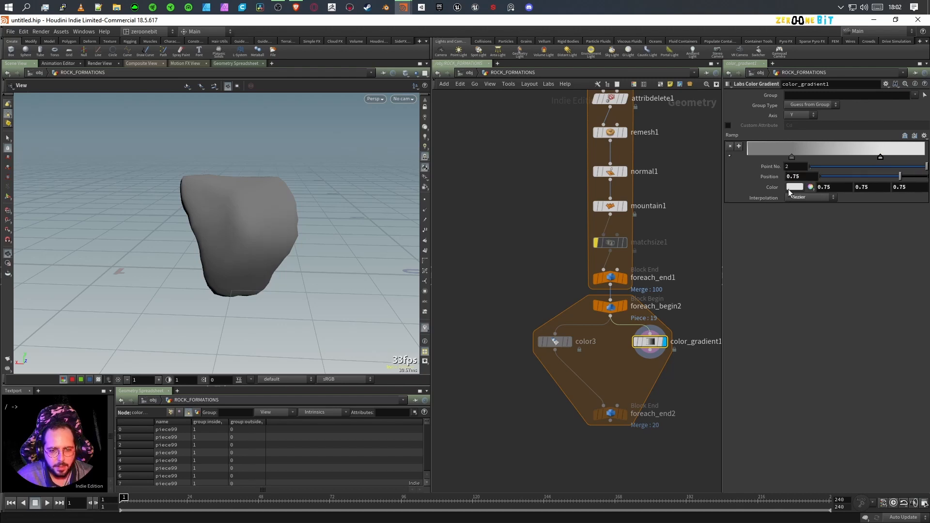
# - Open the first ramp point's color for editing
pyautogui.click(792, 157)
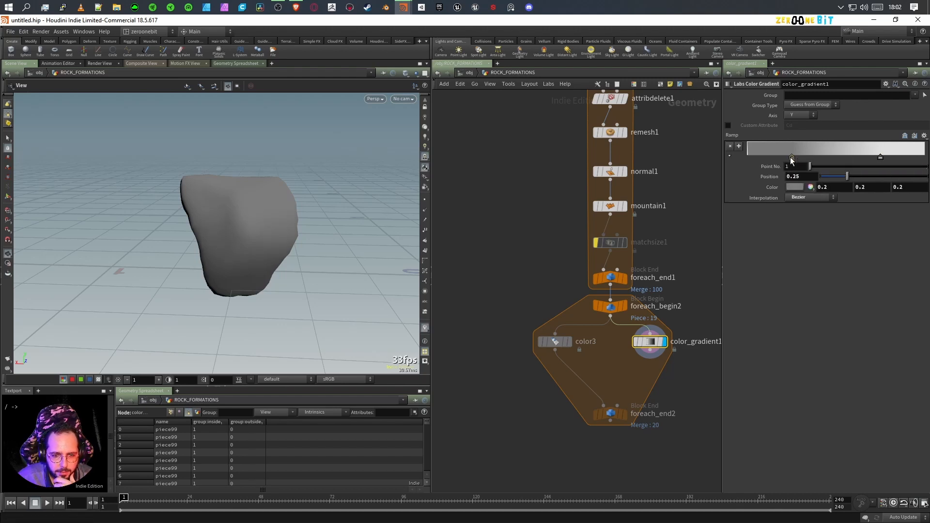
pyautogui.click(792, 187)
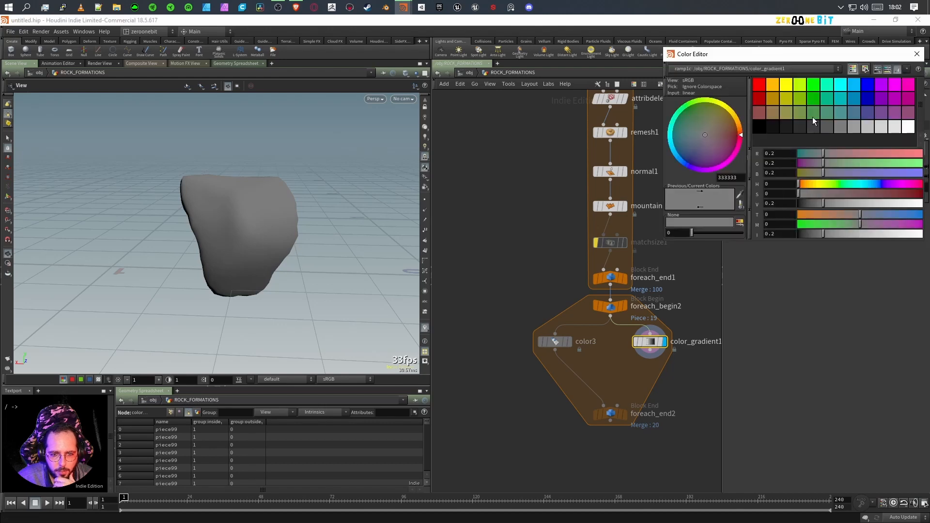
# - Try a muted green and a brown swatch on the first ramp point, then return it to grey
pyautogui.click(813, 117)
pyautogui.moveTo(867, 195); pyautogui.dragTo(851, 195)
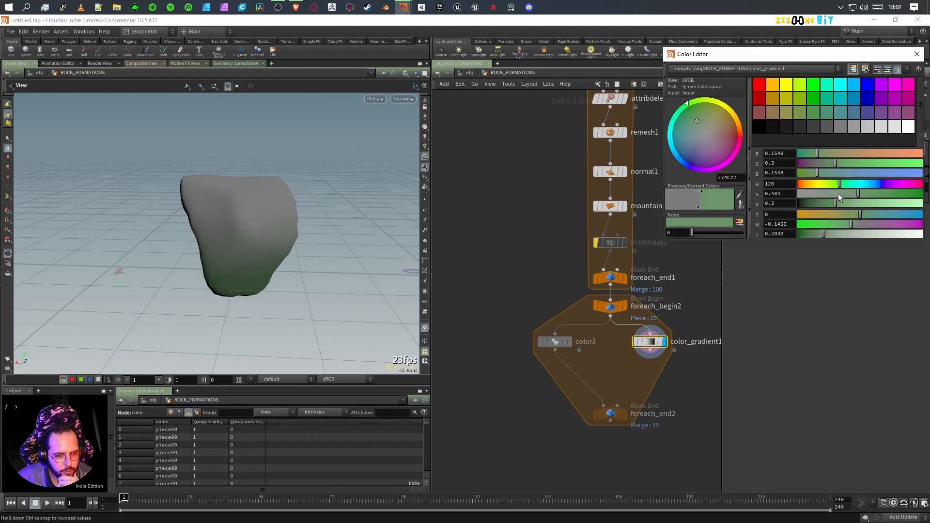
pyautogui.click(774, 115)
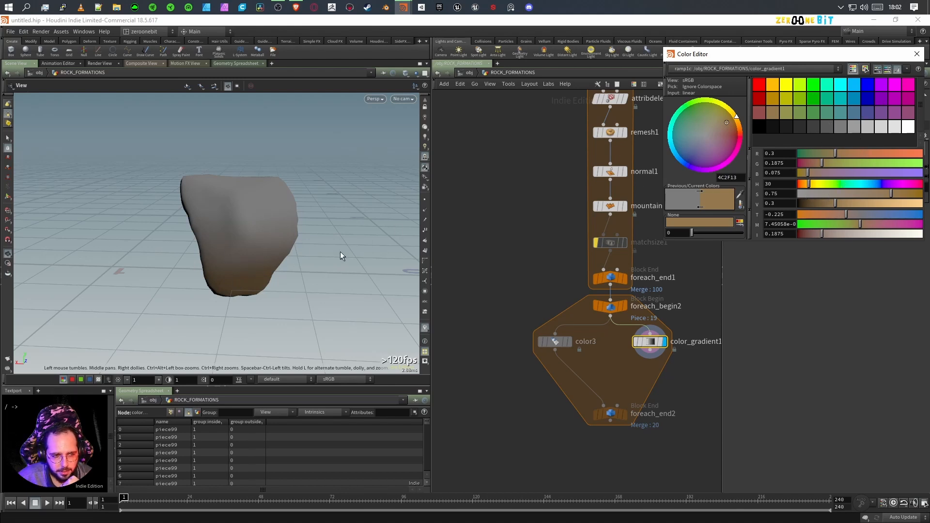
pyautogui.click(836, 126)
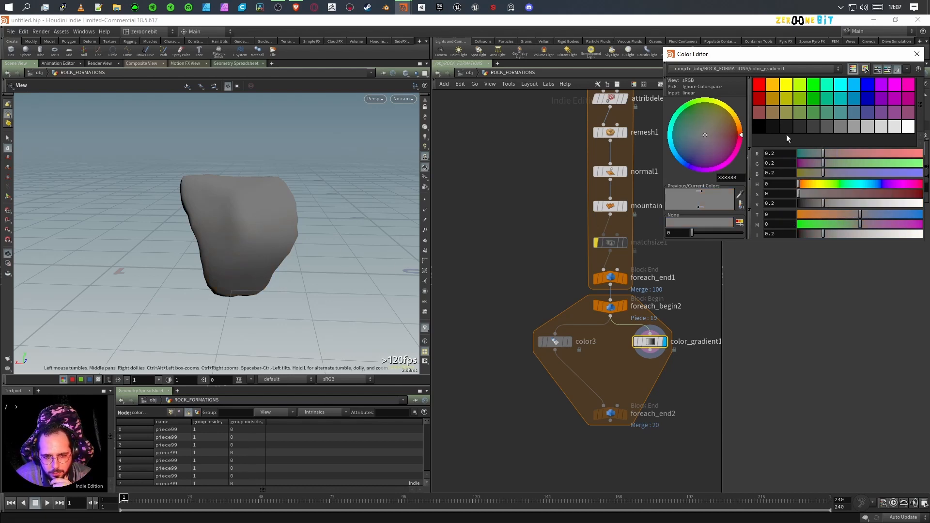
# - Color the first ramp point a sandy brown with RGB 0.72, 0.45792, 0.19584 and check it on the rock
pyautogui.click(772, 112)
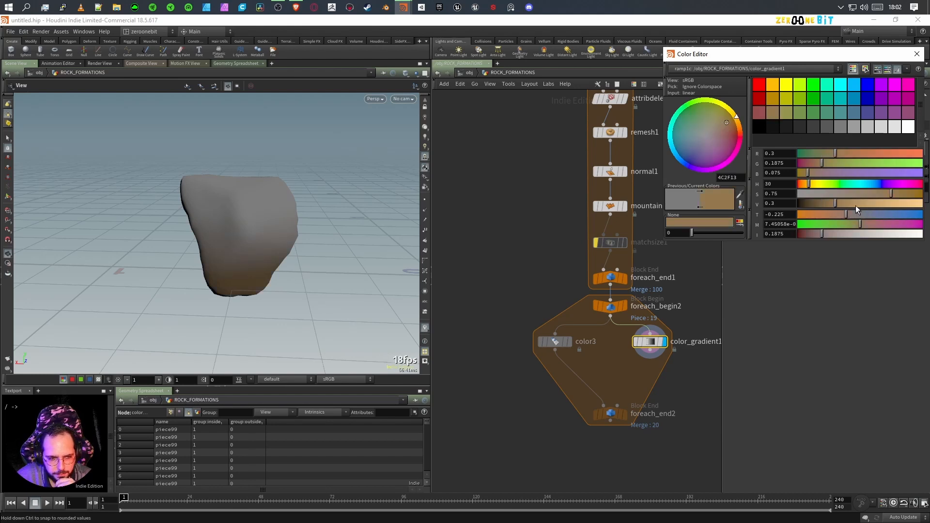
pyautogui.moveTo(875, 205); pyautogui.dragTo(887, 202)
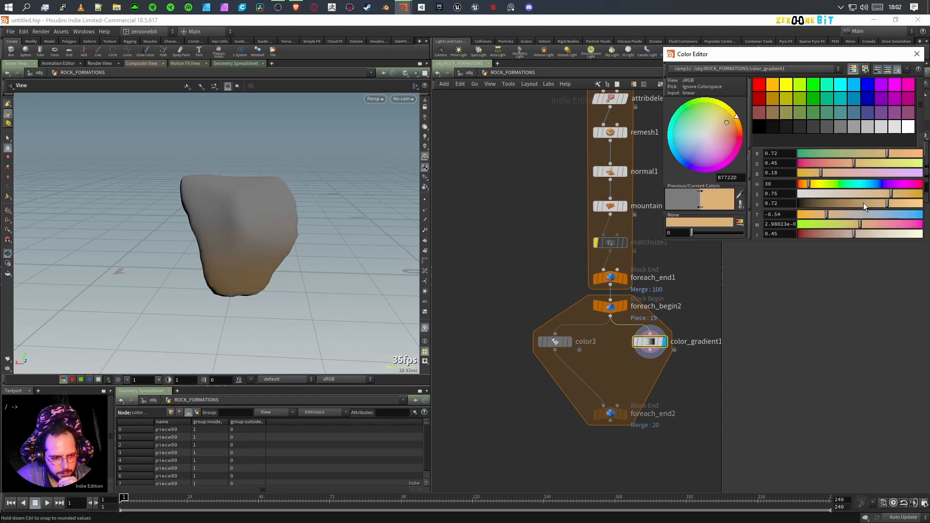
pyautogui.moveTo(890, 194); pyautogui.dragTo(889, 195)
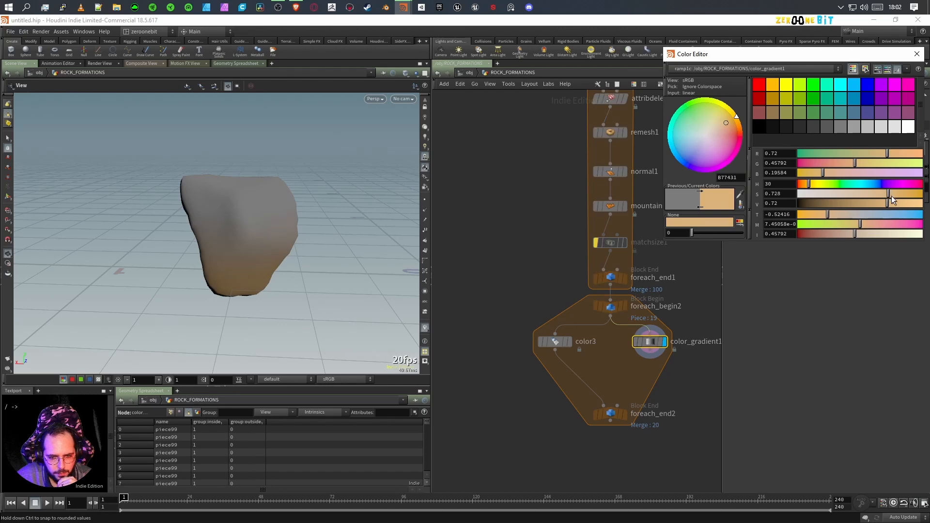
pyautogui.moveTo(405, 223); pyautogui.dragTo(264, 252)
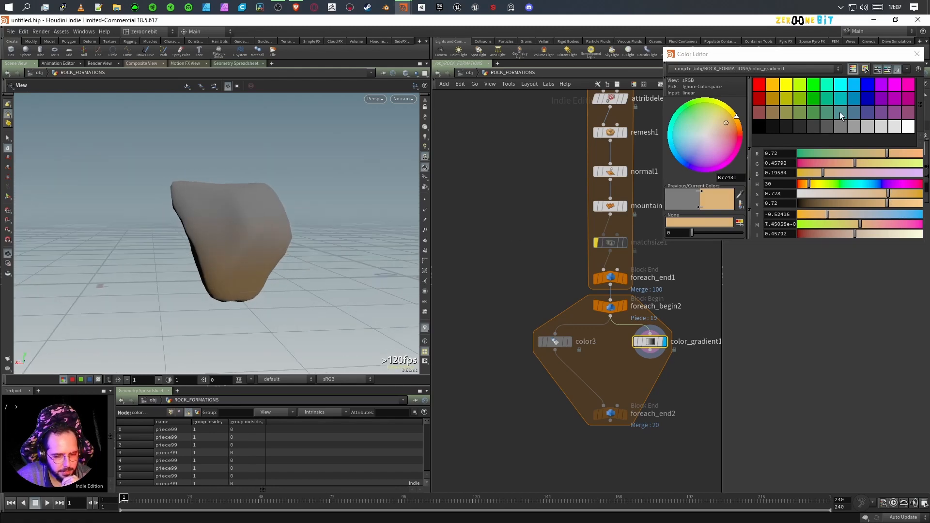
pyautogui.click(918, 53)
pyautogui.moveTo(210, 264); pyautogui.dragTo(319, 272)
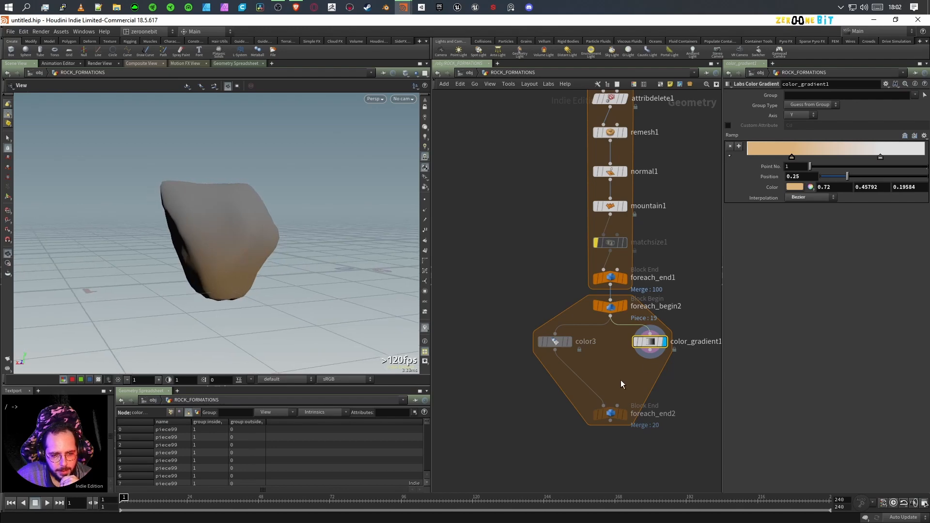
# - Add a Labs Color Blend node fed by color3 and color_gradient1, and display its result
pyautogui.press('Tab')
pyautogui.write('b')
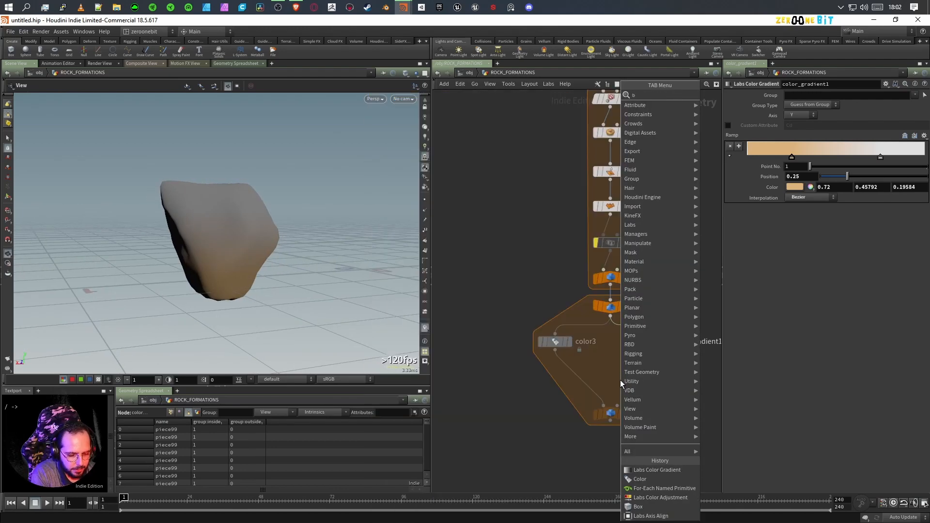
pyautogui.write('ien')
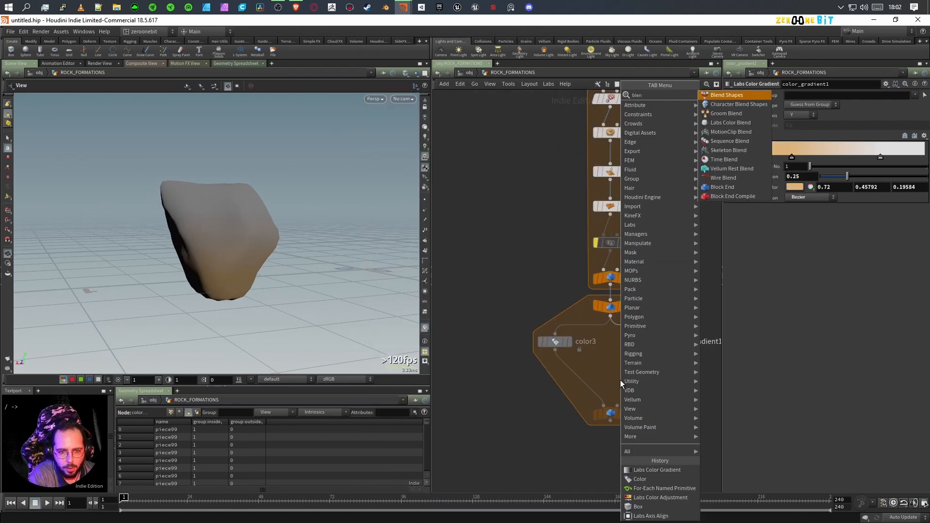
pyautogui.press('Down')
pyautogui.press('Down')
pyautogui.press('Down')
pyautogui.press('Return')
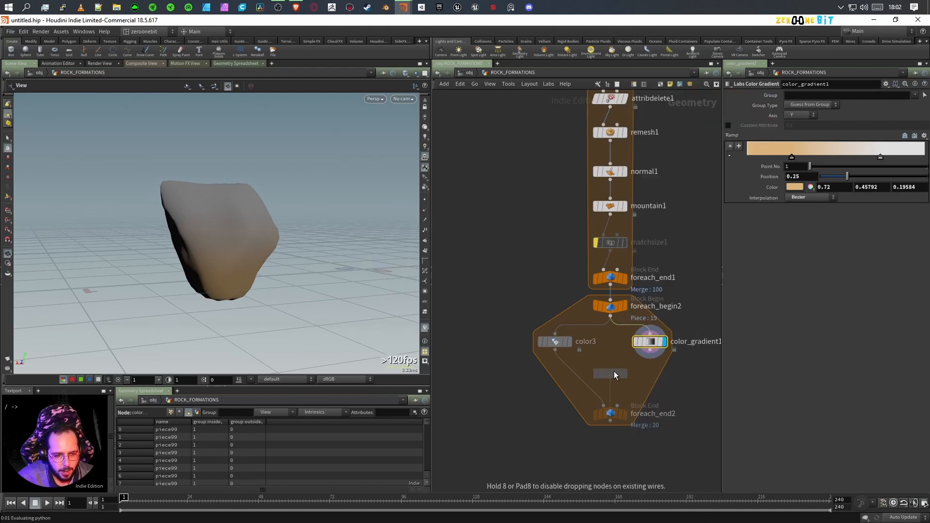
pyautogui.click(614, 373)
pyautogui.click(555, 349)
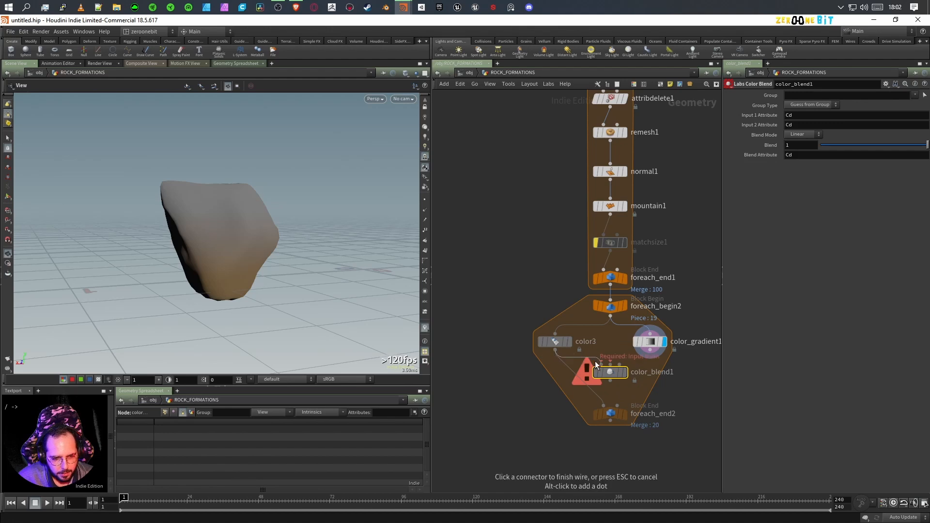
pyautogui.click(615, 362)
pyautogui.moveTo(630, 379)
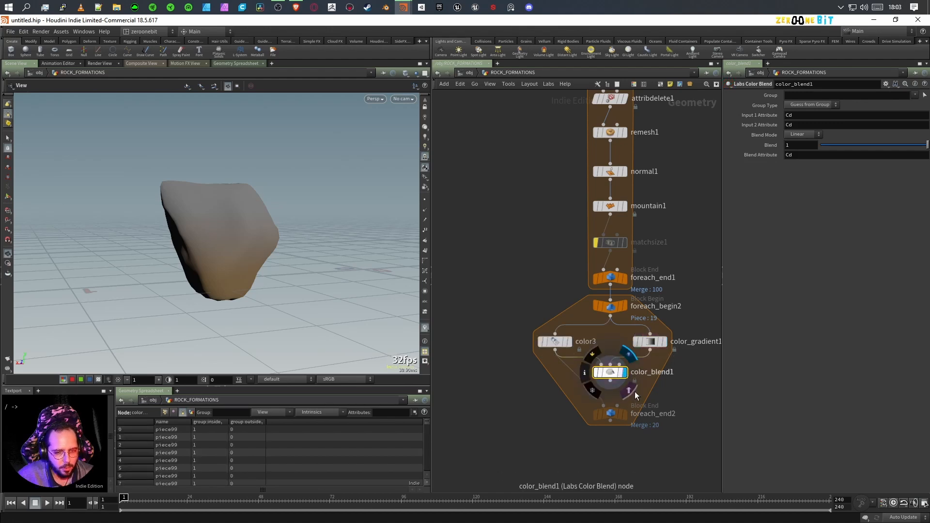
# - Try the Overlay and Multiply blend modes on color_blend1 with different Blend amounts
pyautogui.click(804, 135)
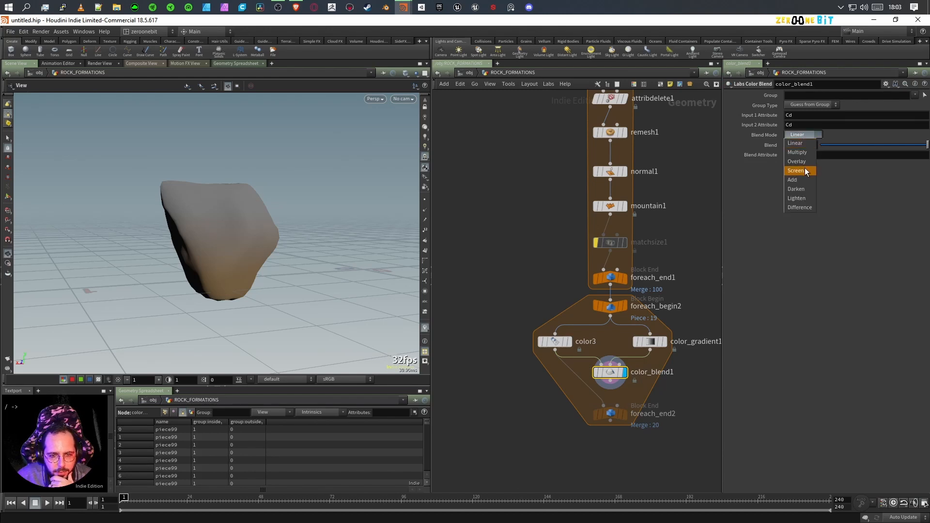
pyautogui.click(805, 162)
pyautogui.click(802, 135)
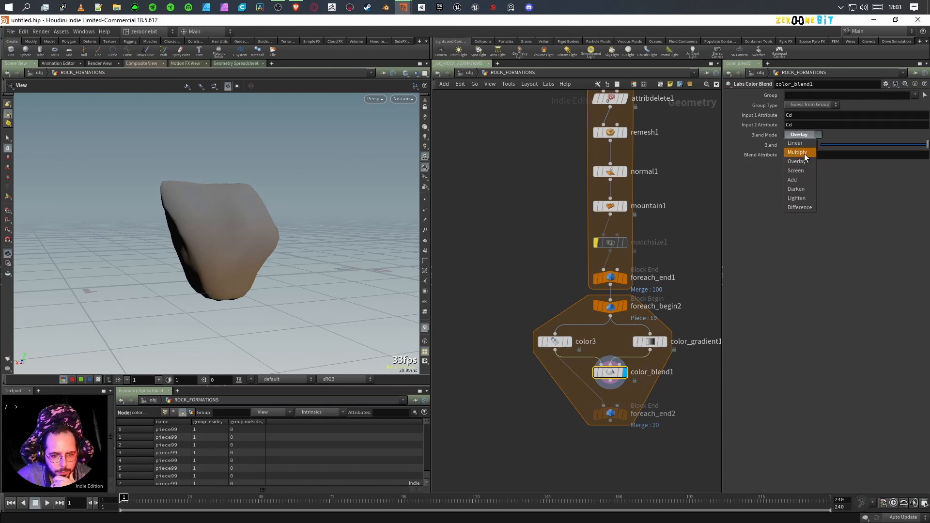
pyautogui.click(804, 152)
pyautogui.moveTo(926, 145); pyautogui.dragTo(885, 147)
pyautogui.click(803, 136)
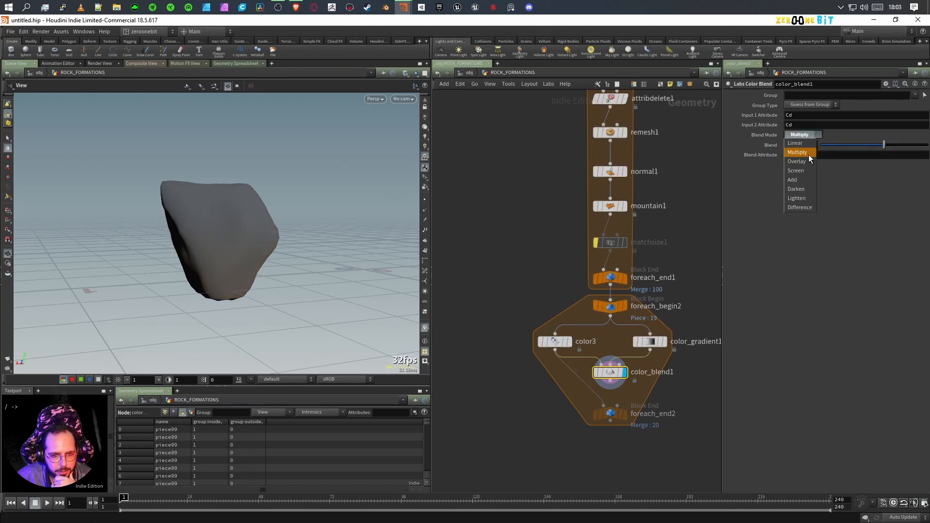
pyautogui.click(801, 163)
pyautogui.moveTo(886, 145); pyautogui.dragTo(927, 145)
# - Return color_blend1 to the Linear blend mode and sweep Blend down and back up to 1
pyautogui.click(802, 134)
pyautogui.click(811, 143)
pyautogui.moveTo(823, 145); pyautogui.dragTo(813, 148)
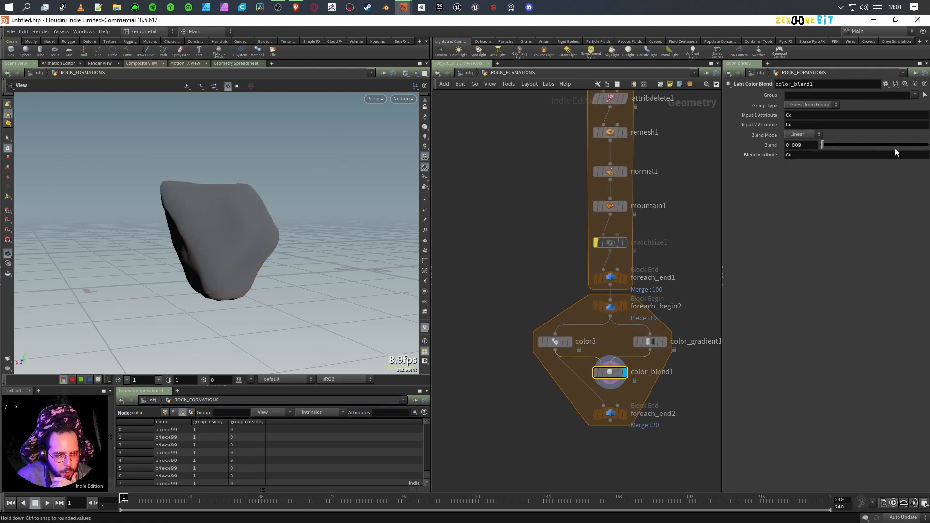
pyautogui.moveTo(895, 148); pyautogui.dragTo(927, 145)
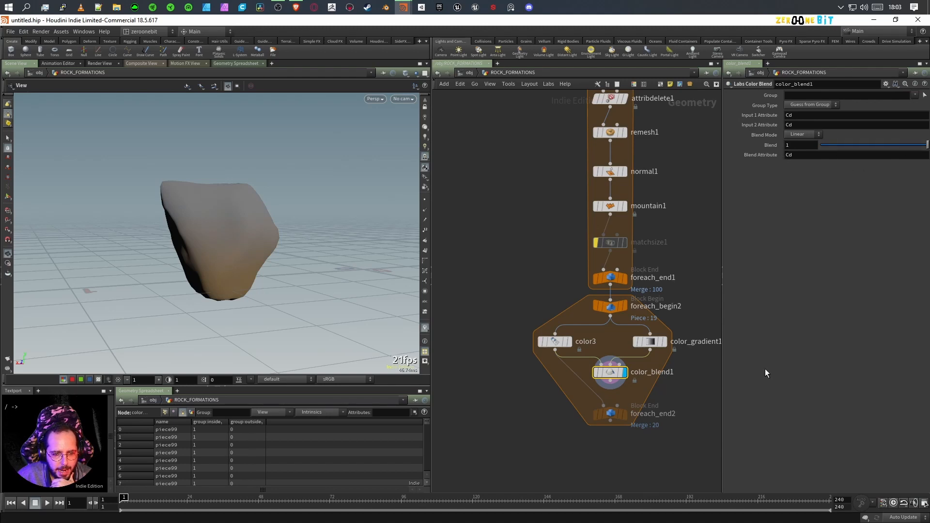
# - Compare the Linear blend at 0 with color3, and at 1 with color_gradient1, on the displayed rock
pyautogui.moveTo(645, 347)
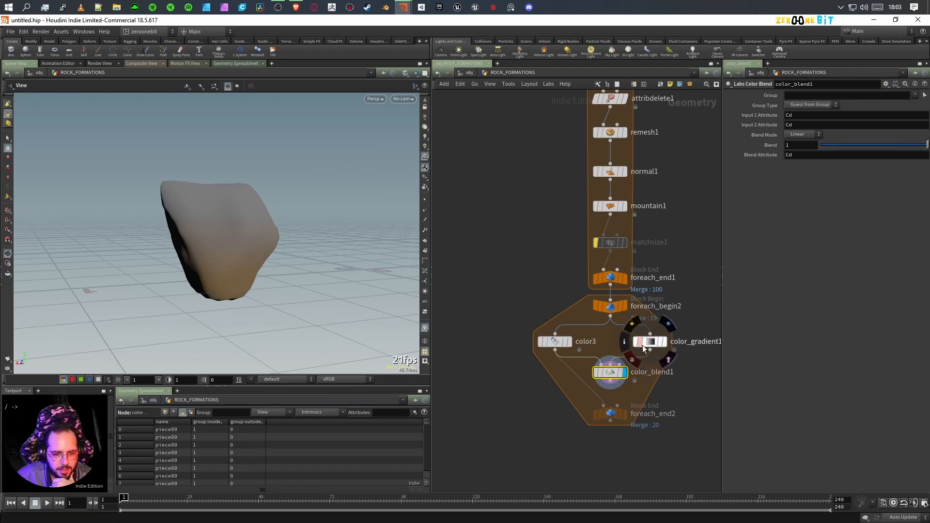
pyautogui.moveTo(841, 146); pyautogui.dragTo(821, 145)
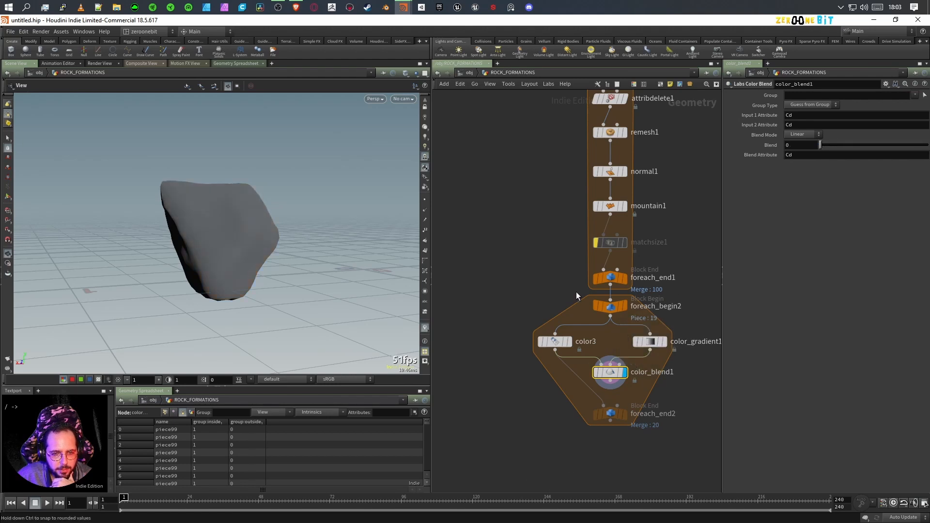
pyautogui.click(569, 342)
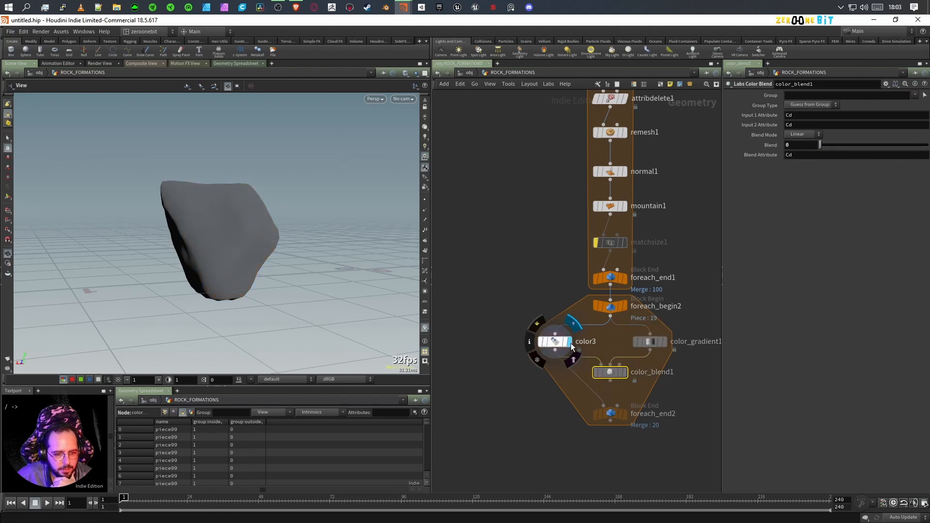
pyautogui.click(624, 373)
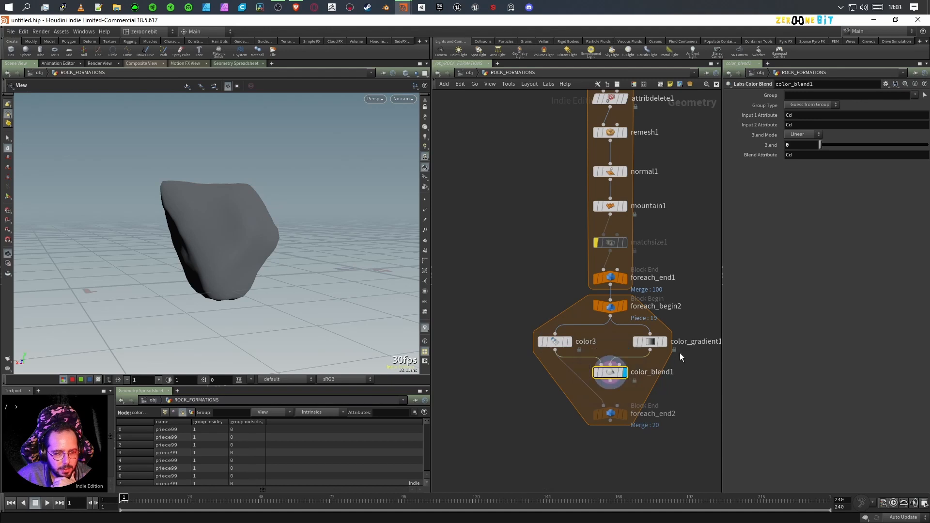
pyautogui.moveTo(827, 144); pyautogui.dragTo(928, 145)
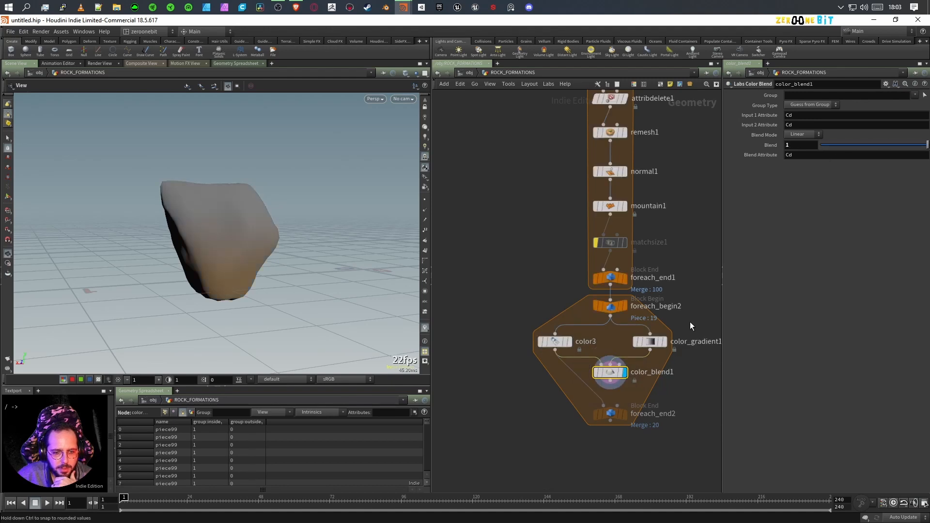
pyautogui.click(666, 340)
pyautogui.click(624, 372)
# - Set color_blend1's Blend to 0.5 and try the Multiply blend mode on the rock
pyautogui.moveTo(871, 145); pyautogui.dragTo(873, 147)
pyautogui.moveTo(372, 256); pyautogui.dragTo(227, 298)
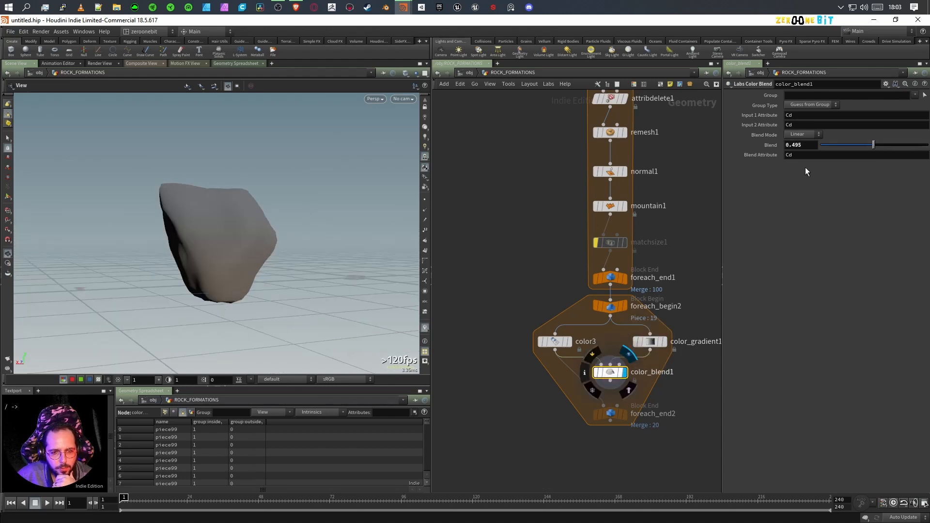
pyautogui.moveTo(794, 154); pyautogui.dragTo(792, 155)
pyautogui.write('5')
pyautogui.press('Return')
pyautogui.click(798, 135)
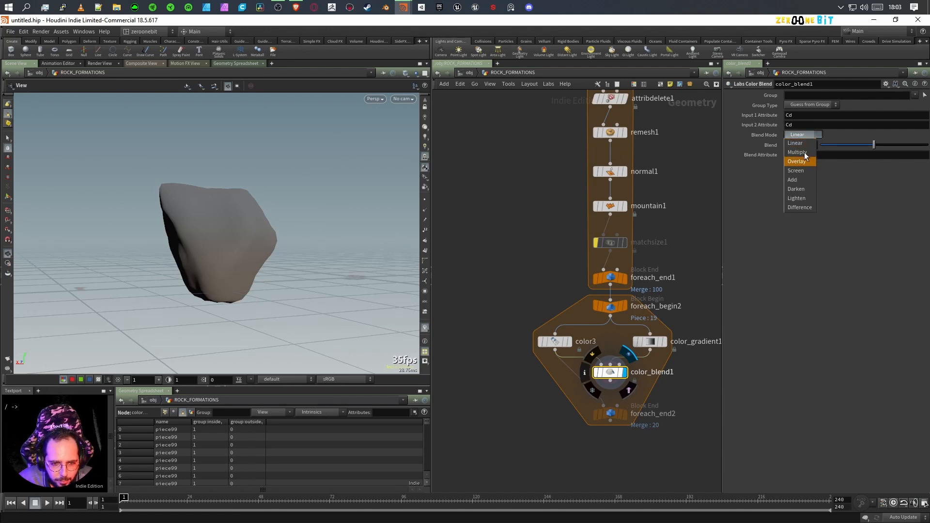
pyautogui.click(799, 156)
pyautogui.moveTo(249, 263)
pyautogui.mouseDown()
pyautogui.moveTo(175, 288)
pyautogui.moveTo(245, 277)
pyautogui.mouseUp()
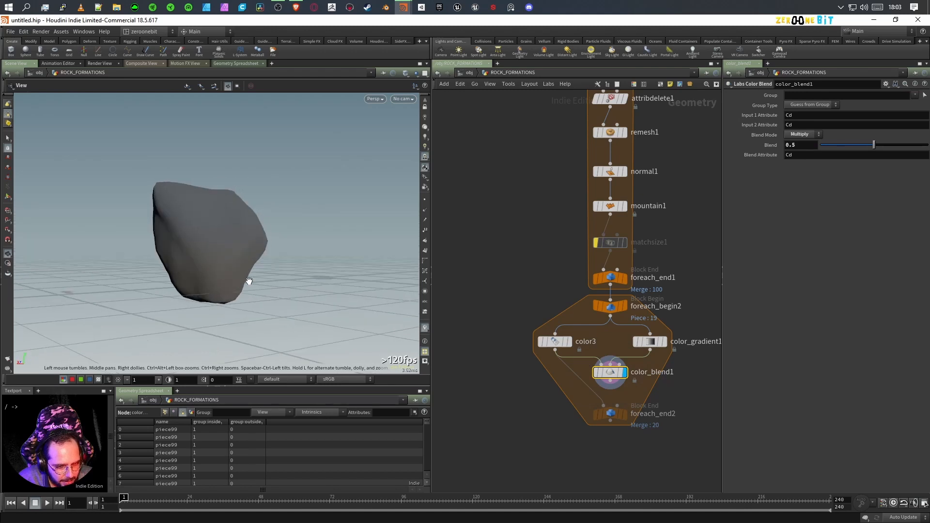
# - Set color_blend1's blend mode to Overlay, raise Blend to 1, and inspect the rock
pyautogui.click(799, 136)
pyautogui.click(804, 159)
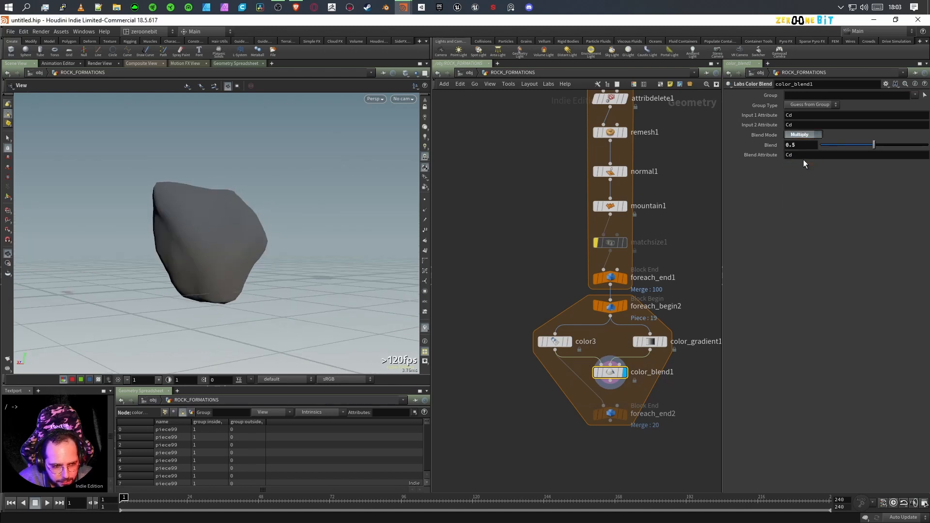
pyautogui.moveTo(262, 289); pyautogui.dragTo(216, 300)
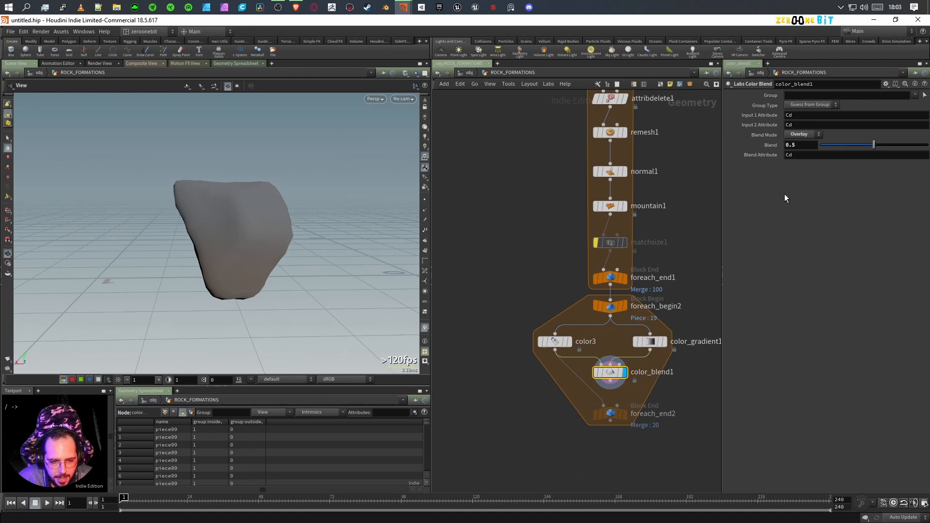
pyautogui.moveTo(874, 145); pyautogui.dragTo(928, 145)
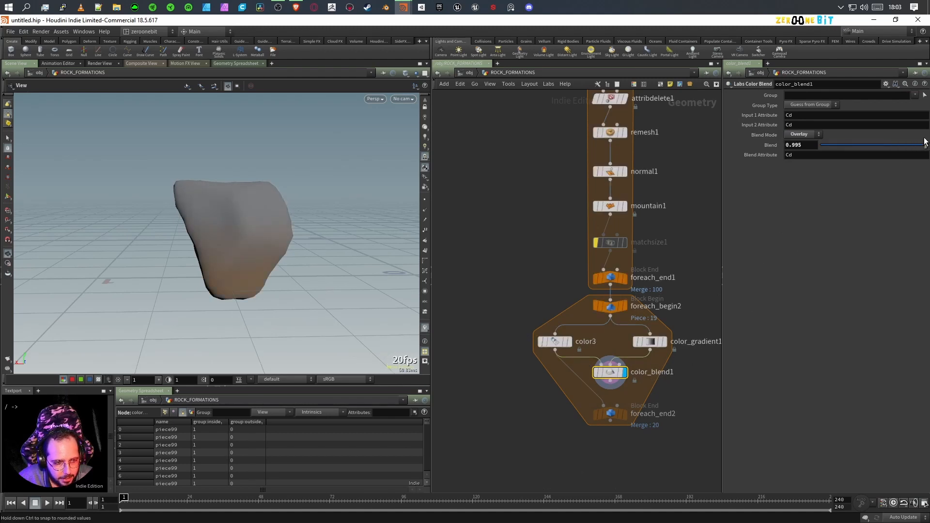
pyautogui.moveTo(183, 293); pyautogui.dragTo(220, 287)
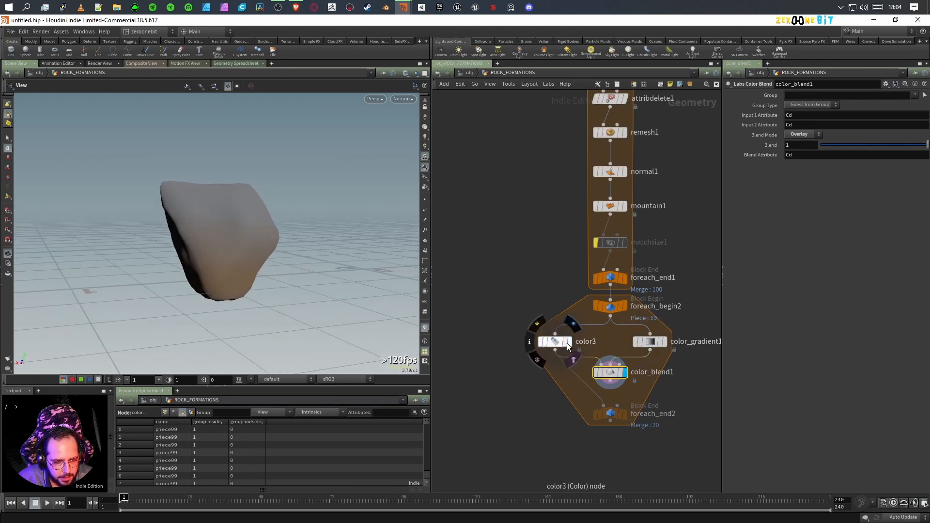
# - Compare the Overlay result with its inputs by displaying color3, color_gradient1 and color_blend1 in turn
pyautogui.click(569, 341)
pyautogui.click(625, 372)
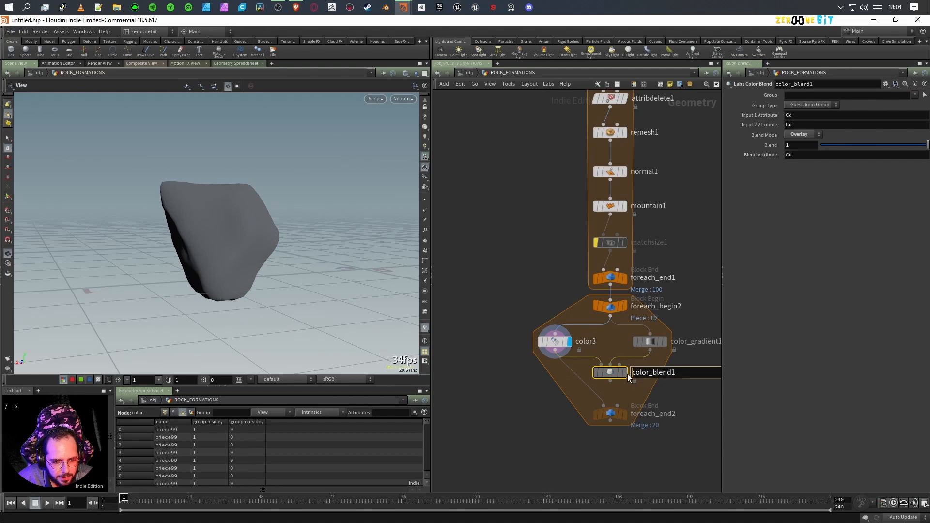
pyautogui.click(666, 344)
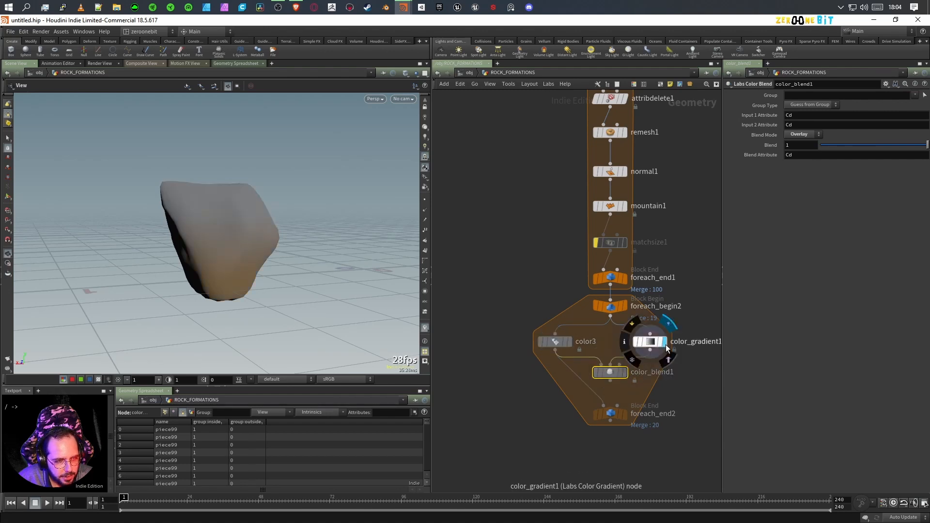
pyautogui.click(625, 373)
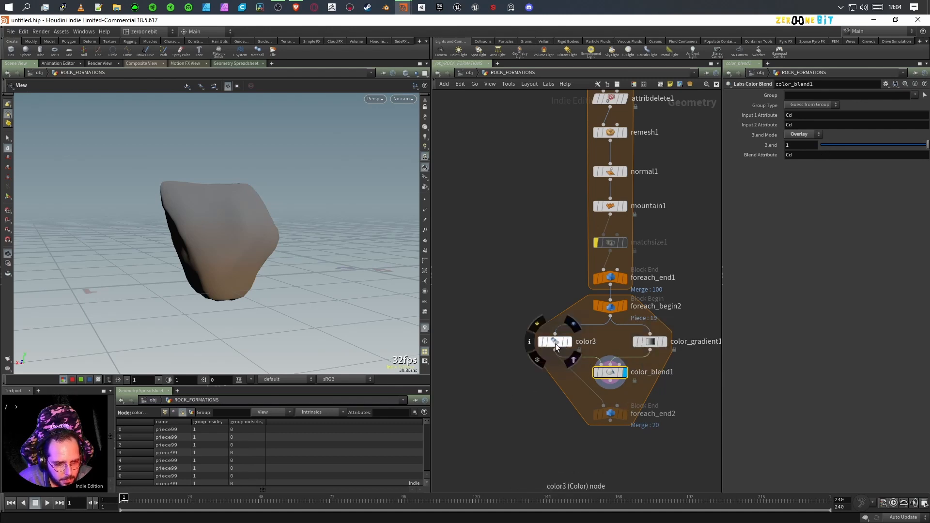
pyautogui.click(572, 345)
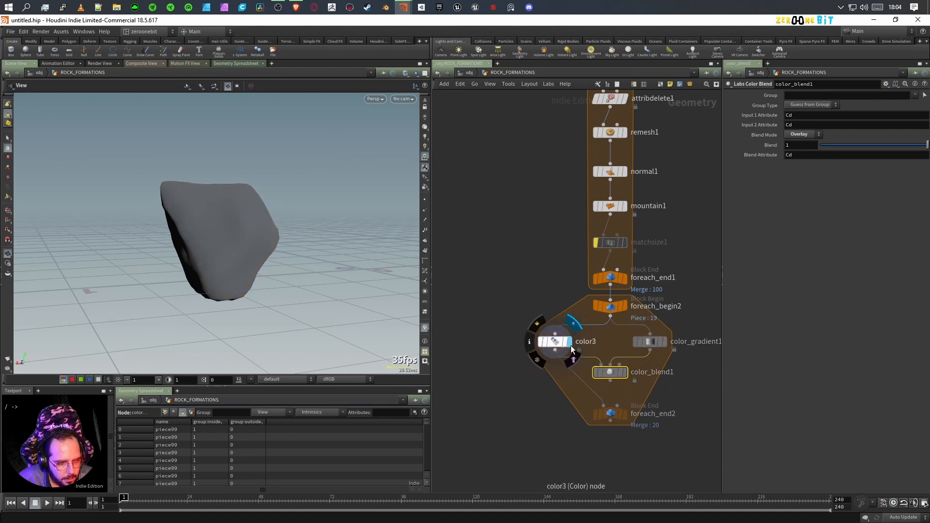
pyautogui.click(663, 346)
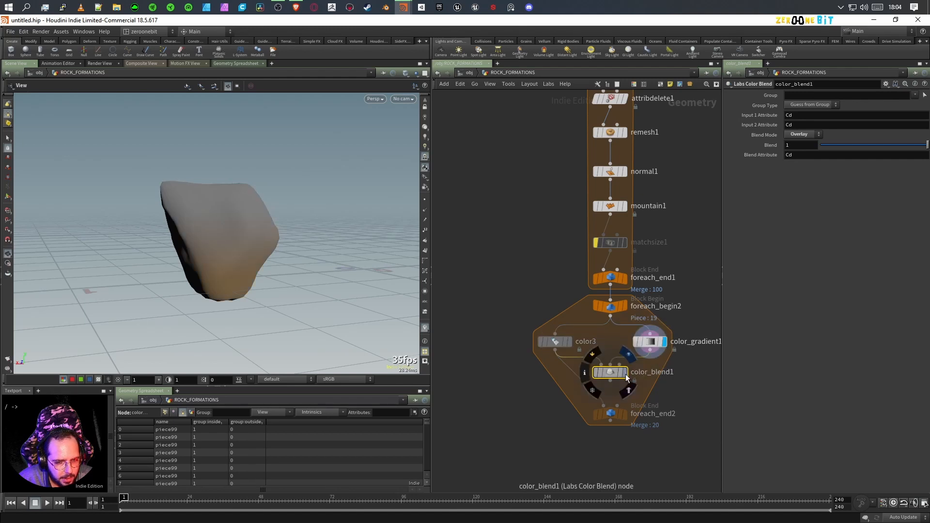
pyautogui.click(626, 375)
# - Set color_blend1's Blend to 0.75 and compare the blended rock with the color_gradient1 output
pyautogui.moveTo(870, 150); pyautogui.dragTo(902, 151)
pyautogui.moveTo(804, 146); pyautogui.dragTo(797, 153)
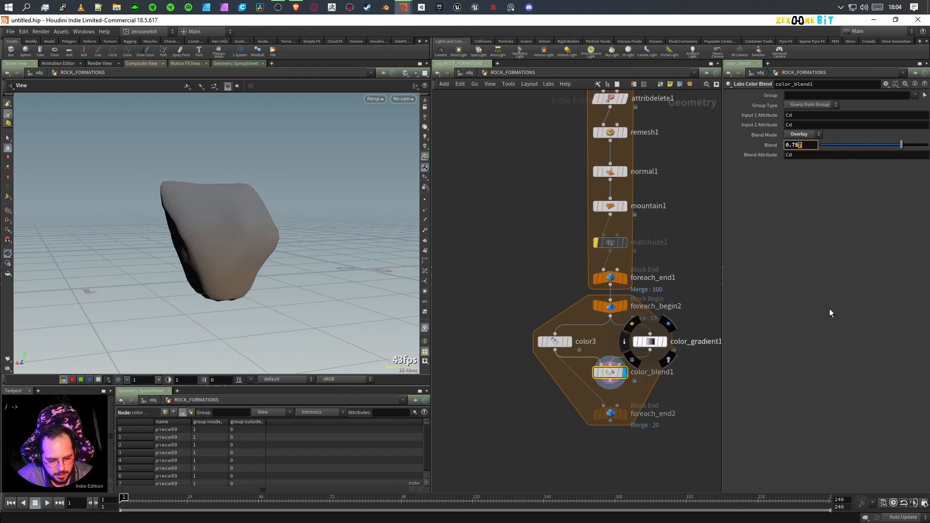
pyautogui.click(664, 342)
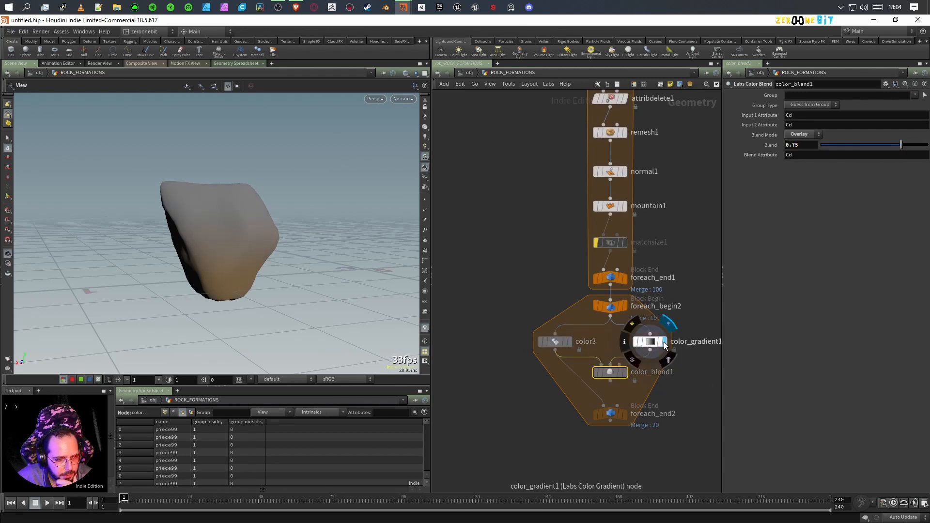
pyautogui.click(624, 372)
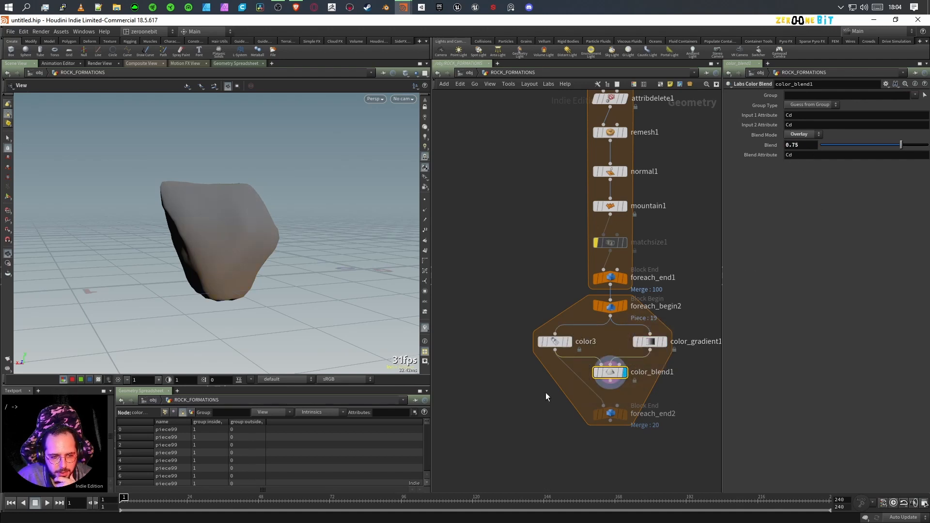
pyautogui.moveTo(228, 281)
pyautogui.mouseDown()
pyautogui.moveTo(248, 278)
pyautogui.moveTo(223, 283)
pyautogui.mouseUp()
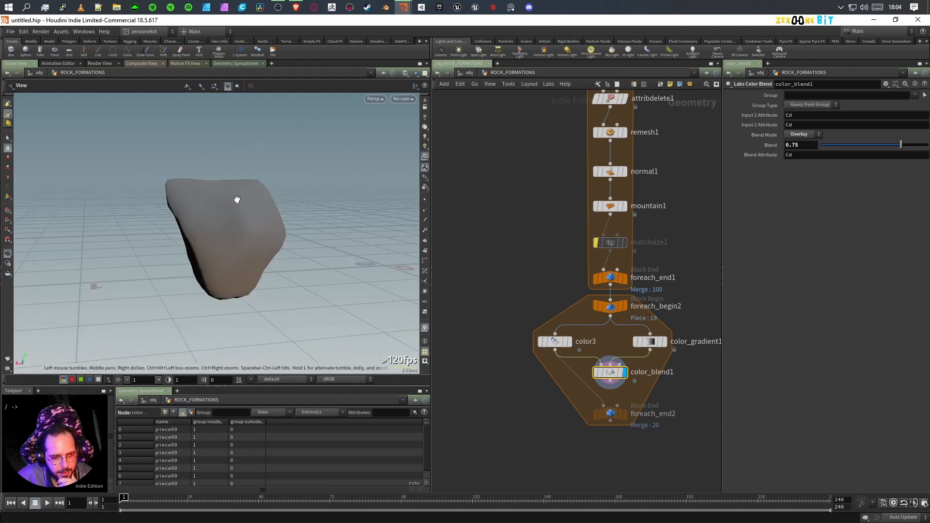
pyautogui.click(664, 342)
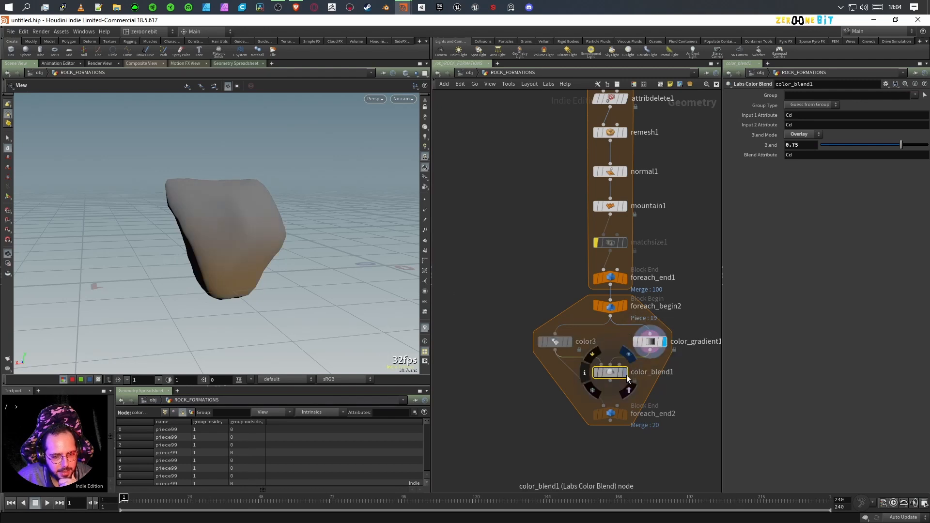
pyautogui.click(624, 372)
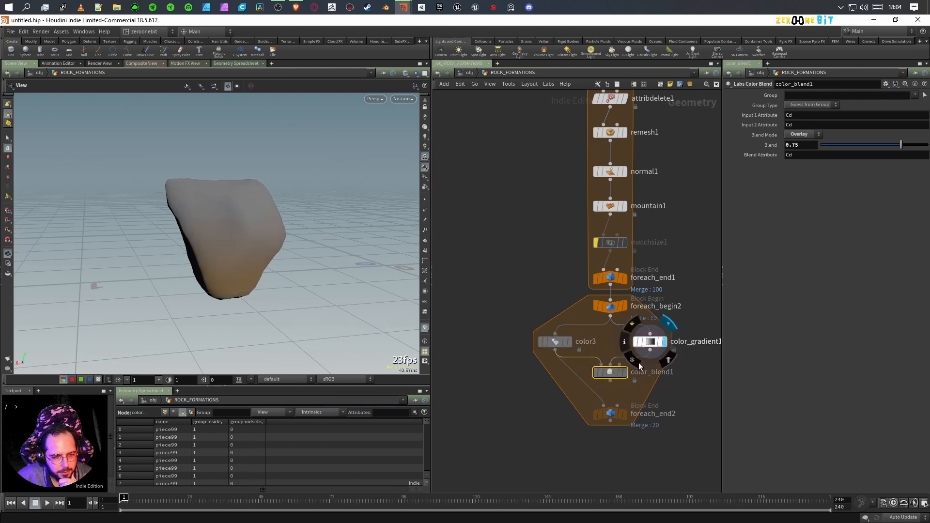
pyautogui.moveTo(611, 374)
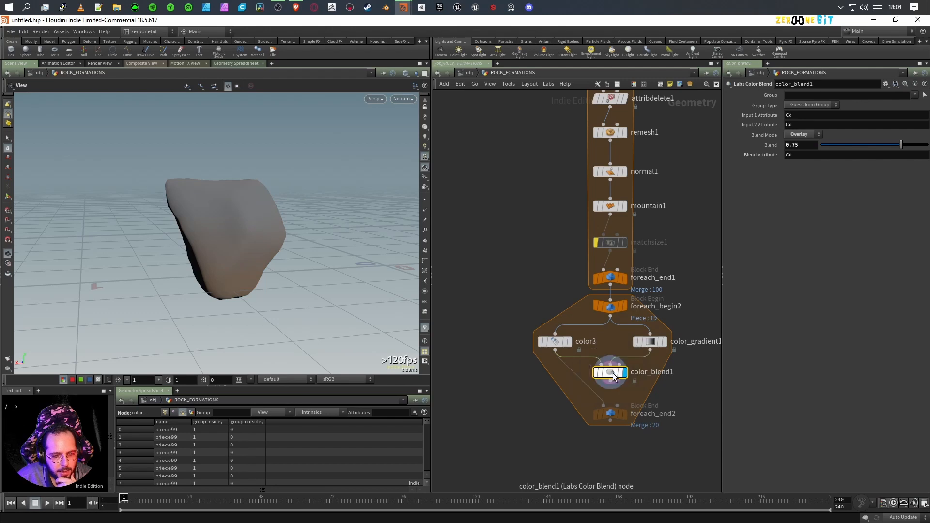
# - Recolor color_gradient1's first ramp point a saturated orange-brown with RGB 0.528, 0.1848, 0 and check it on the rock
pyautogui.click(654, 344)
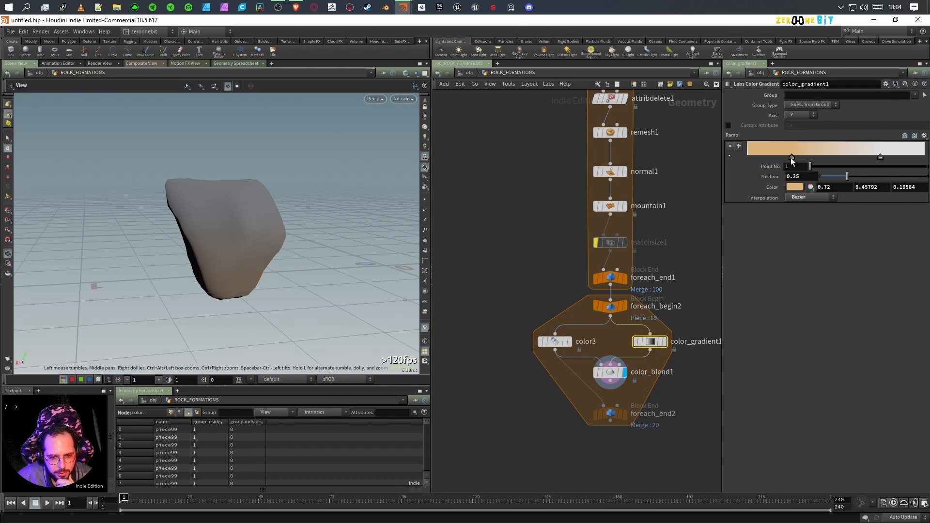
pyautogui.click(795, 187)
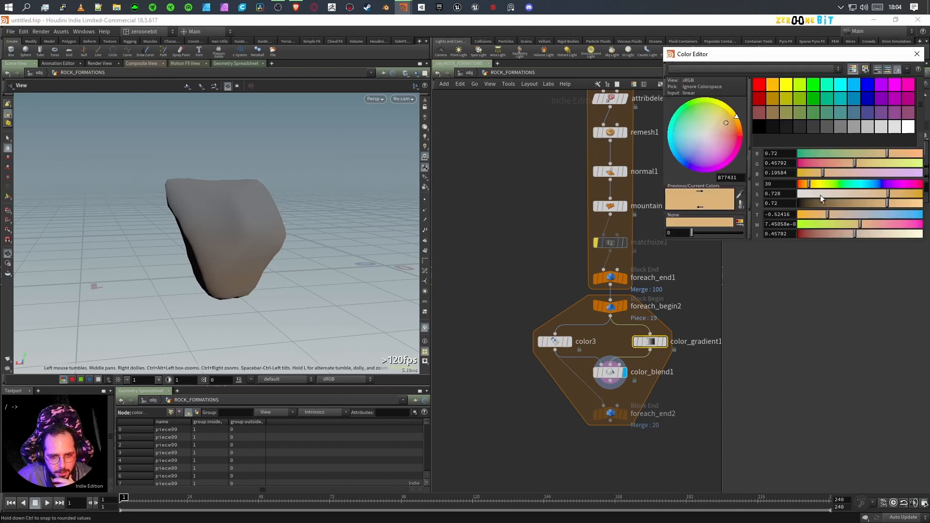
pyautogui.moveTo(875, 206); pyautogui.dragTo(923, 193)
pyautogui.moveTo(867, 204); pyautogui.dragTo(858, 203)
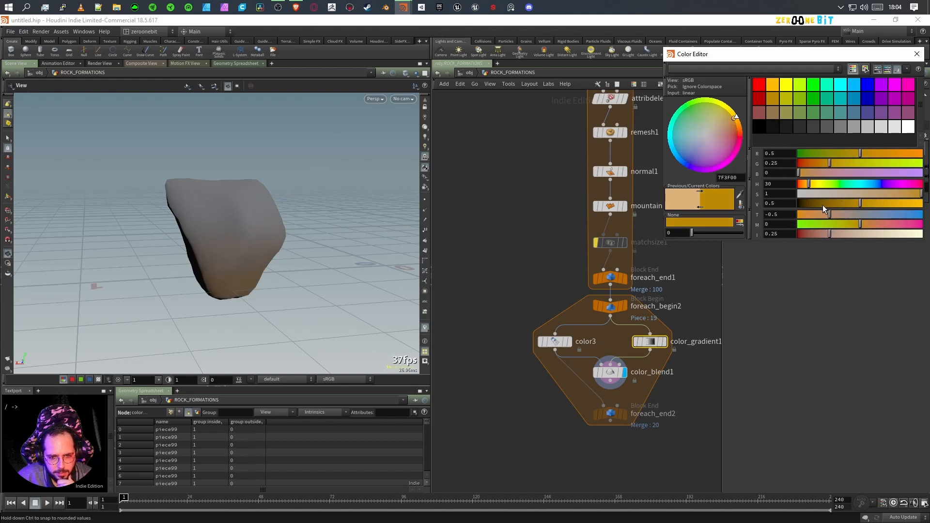
pyautogui.moveTo(809, 184); pyautogui.dragTo(864, 205)
pyautogui.moveTo(340, 262); pyautogui.dragTo(248, 267)
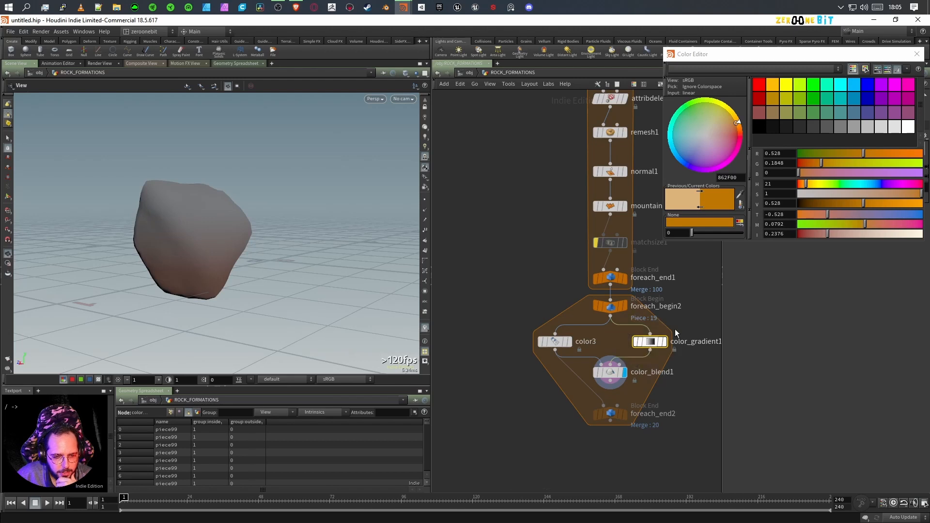
pyautogui.click(917, 54)
# - Shift color_gradient1's first ramp point to about 0.32 and its second ramp point to position 1
pyautogui.moveTo(789, 156)
pyautogui.mouseDown()
pyautogui.moveTo(819, 157)
pyautogui.moveTo(800, 159)
pyautogui.mouseUp()
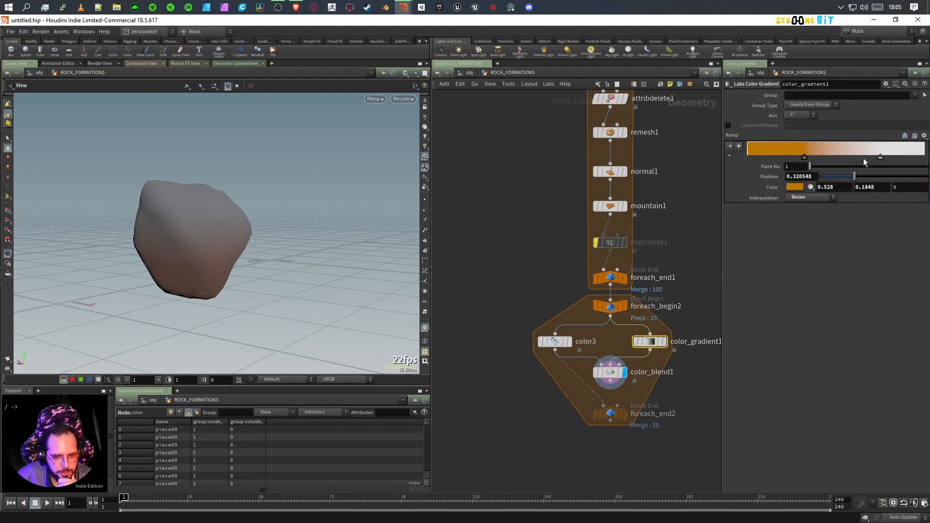
pyautogui.moveTo(879, 158); pyautogui.dragTo(925, 157)
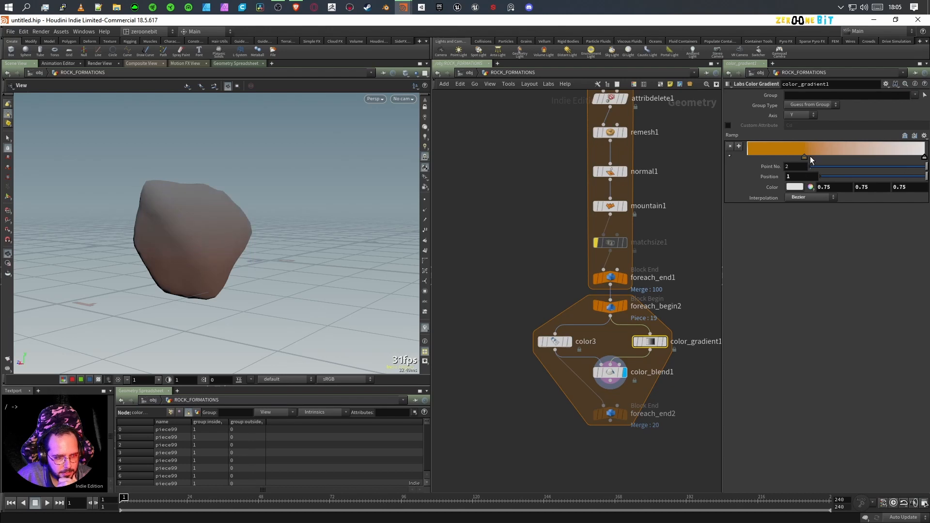
# - Set the position of color_gradient1's first ramp point to 0.33
pyautogui.moveTo(804, 156); pyautogui.dragTo(798, 158)
pyautogui.doubleClick(814, 178)
pyautogui.write('0.33')
pyautogui.press('Return')
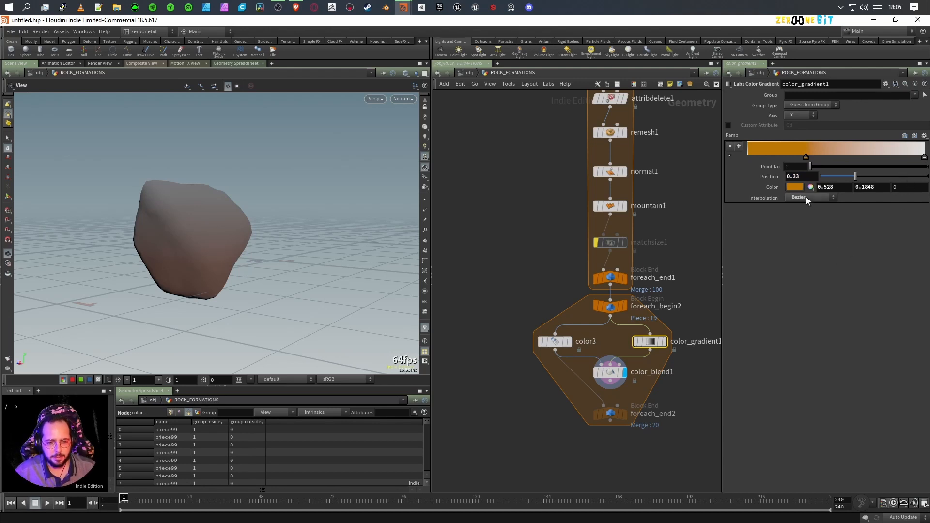
# - Wire color_blend1 into foreach_end2 and display the loop's output to inspect the coloring on all rocks
pyautogui.moveTo(208, 269); pyautogui.dragTo(290, 264)
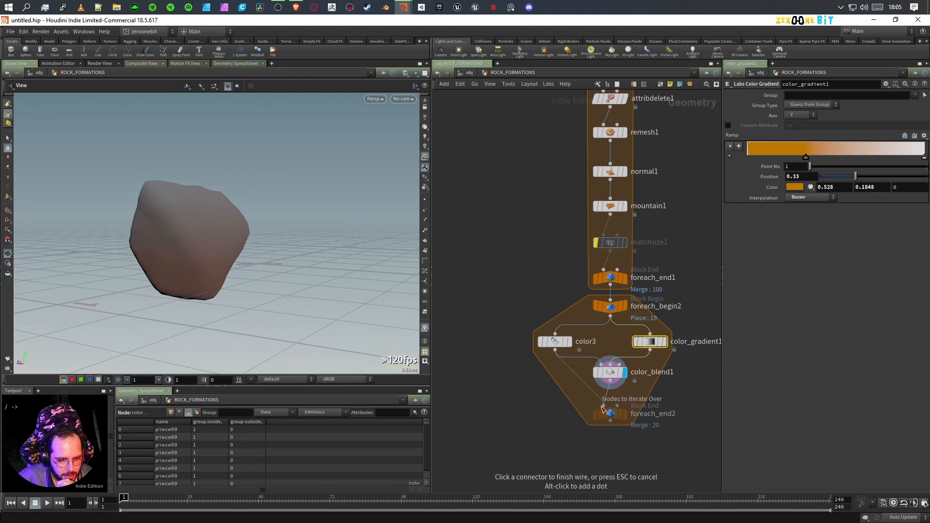
pyautogui.click(626, 414)
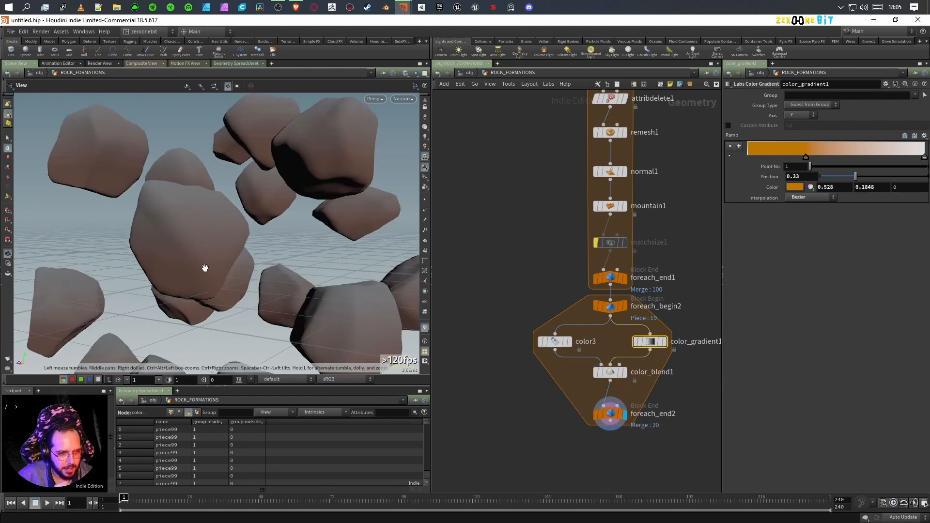
pyautogui.scroll(-6, 201, 267)
pyautogui.moveTo(197, 266); pyautogui.dragTo(280, 287)
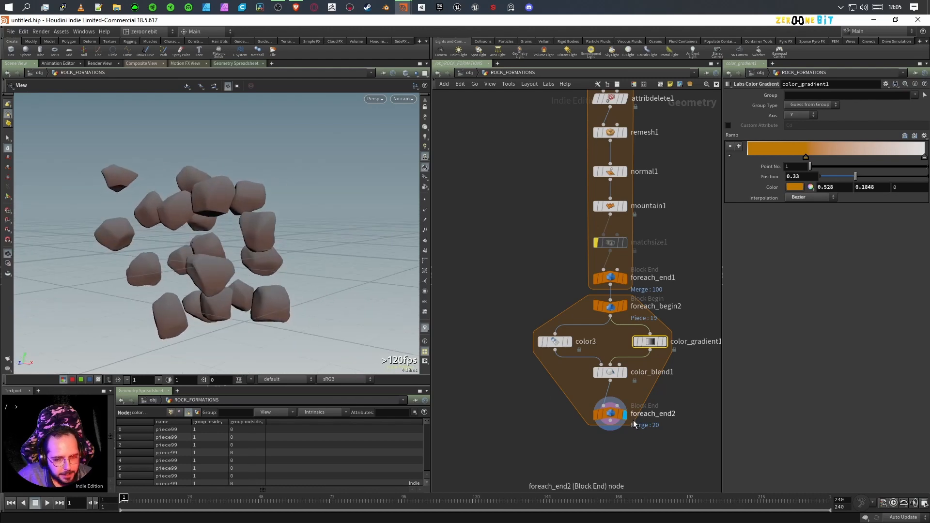
# - Make room below color_blend1 and insert a Labs Edge Color node between color_blend1 and foreach_end2
pyautogui.moveTo(611, 415); pyautogui.dragTo(611, 455)
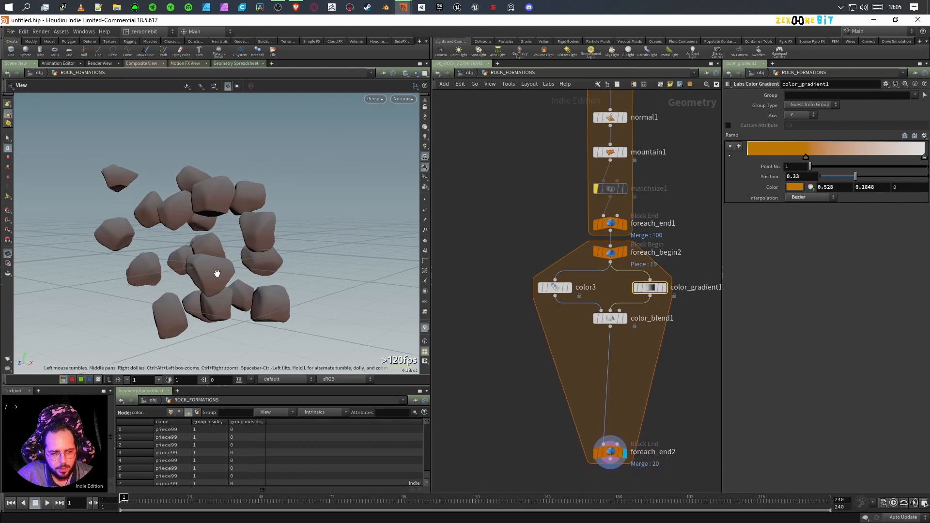
pyautogui.press('Tab')
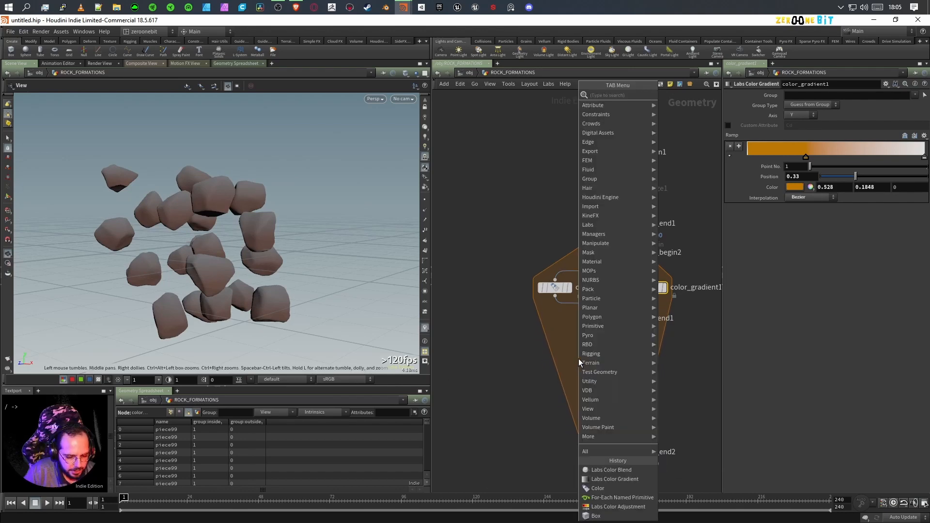
pyautogui.write('color edg')
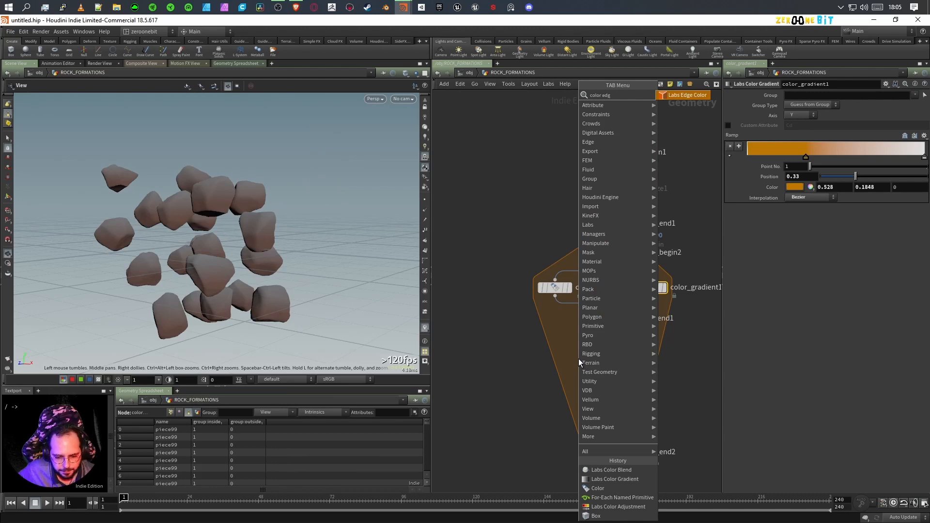
pyautogui.press('Return')
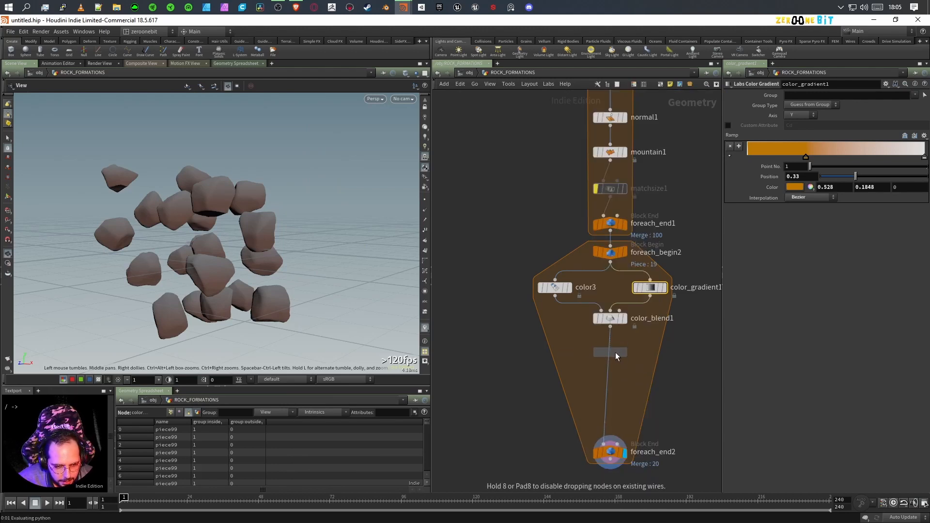
pyautogui.click(608, 356)
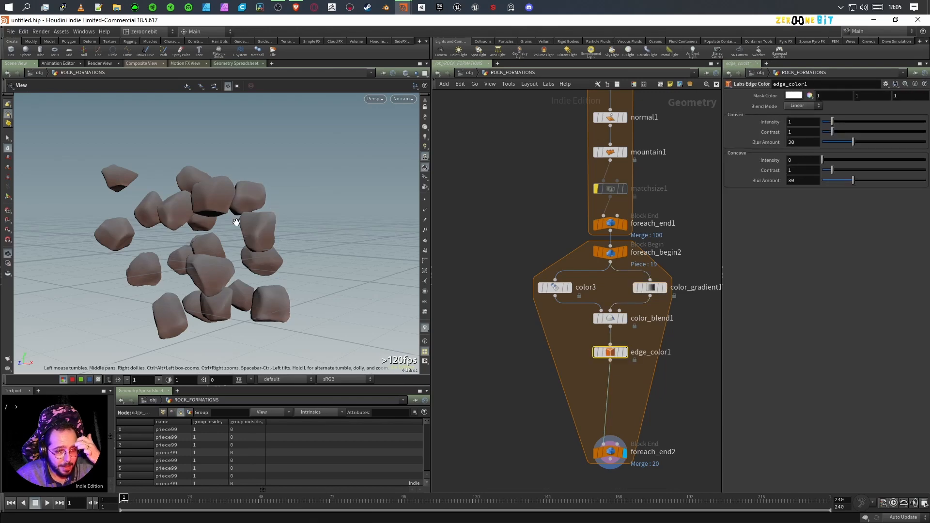
# - Set edge_color1's convex Intensity to 1.5 and raise its convex Contrast to about 2.25
pyautogui.scroll(6, 214, 204)
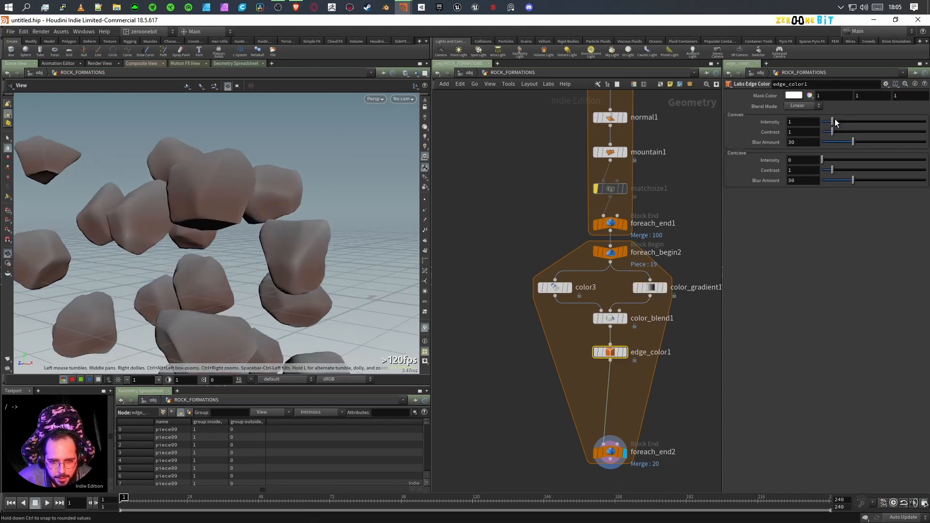
pyautogui.click(886, 121)
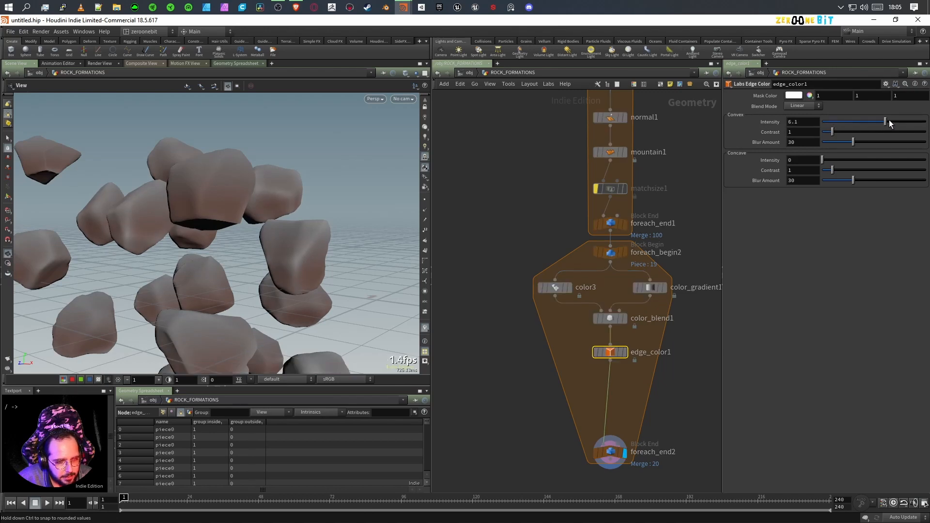
pyautogui.moveTo(870, 121); pyautogui.dragTo(766, 123)
pyautogui.write('1.5')
pyautogui.press('Return')
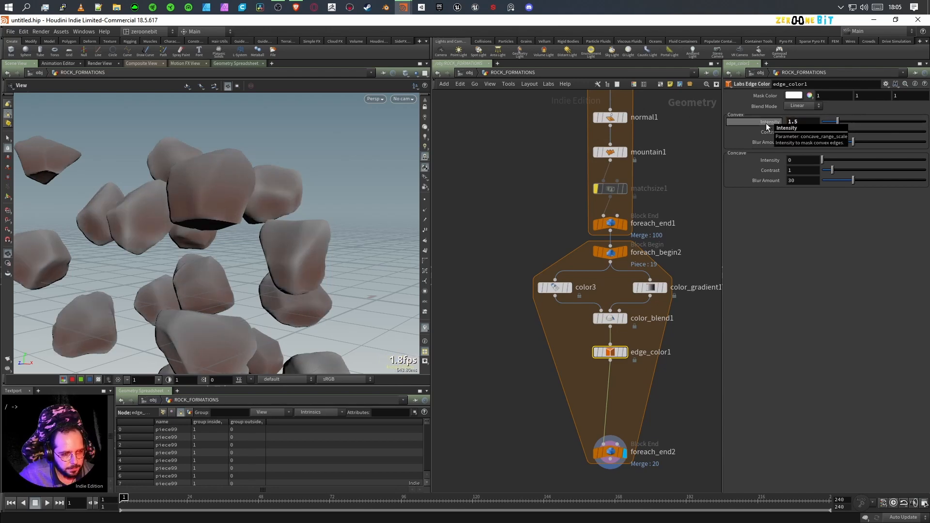
pyautogui.moveTo(833, 132); pyautogui.dragTo(841, 135)
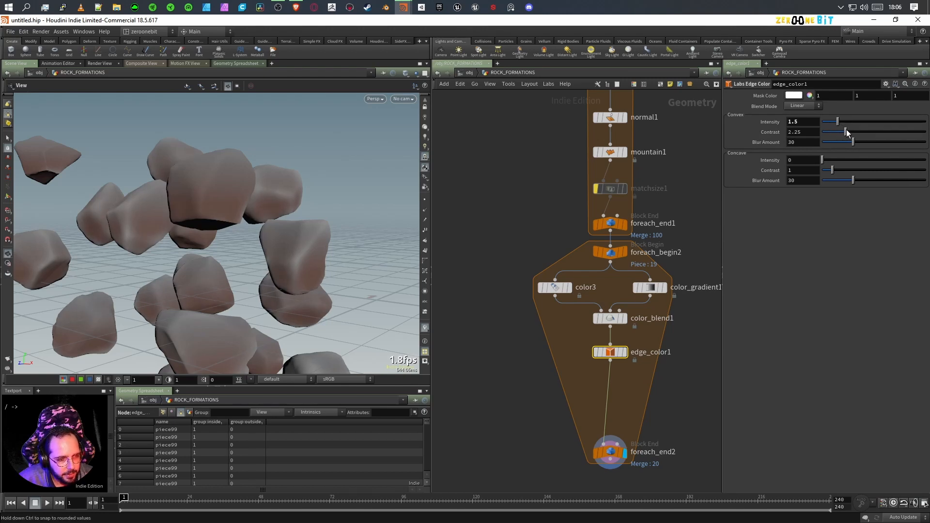
# - Enable Single Pass on foreach_end2 and frame the single rock piece in the viewport
pyautogui.click(611, 453)
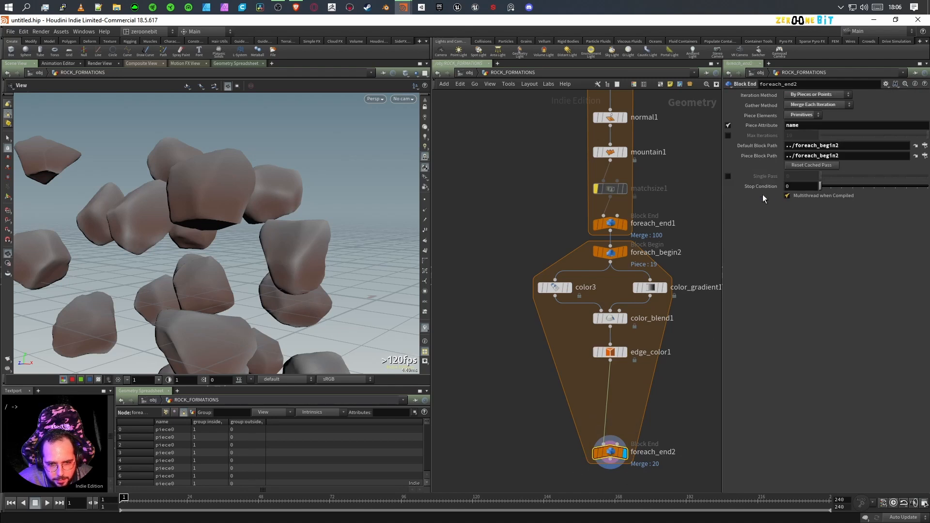
pyautogui.click(728, 176)
pyautogui.moveTo(263, 350); pyautogui.dragTo(263, 274, button='middle')
pyautogui.scroll(6, 264, 276)
pyautogui.scroll(-3, 293, 300)
pyautogui.moveTo(294, 299); pyautogui.dragTo(151, 295)
pyautogui.hotkey('space', 'f')
pyautogui.scroll(-5, 245, 303)
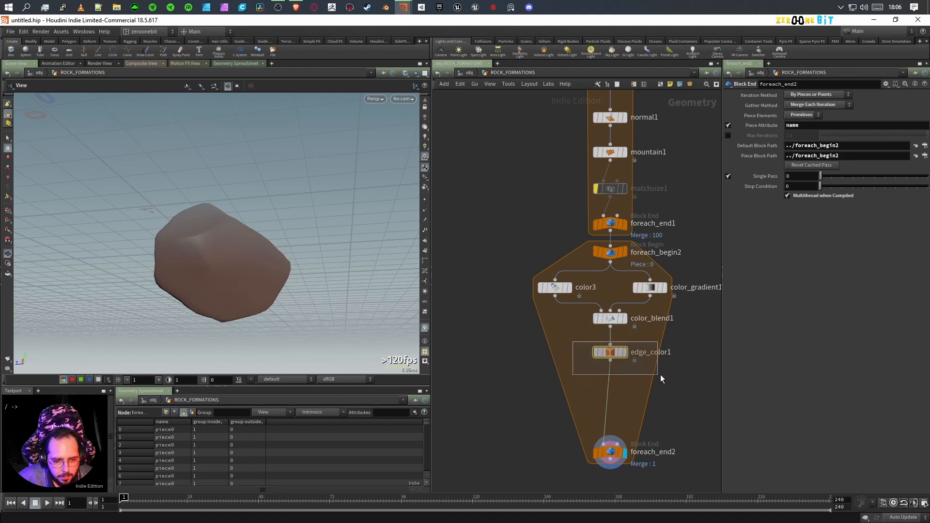
# - Set edge_color1's convex Contrast to 0 and its convex Blur Amount to 5, comparing stronger and weaker blur on the rock
pyautogui.click(610, 352)
pyautogui.moveTo(851, 131); pyautogui.dragTo(811, 139)
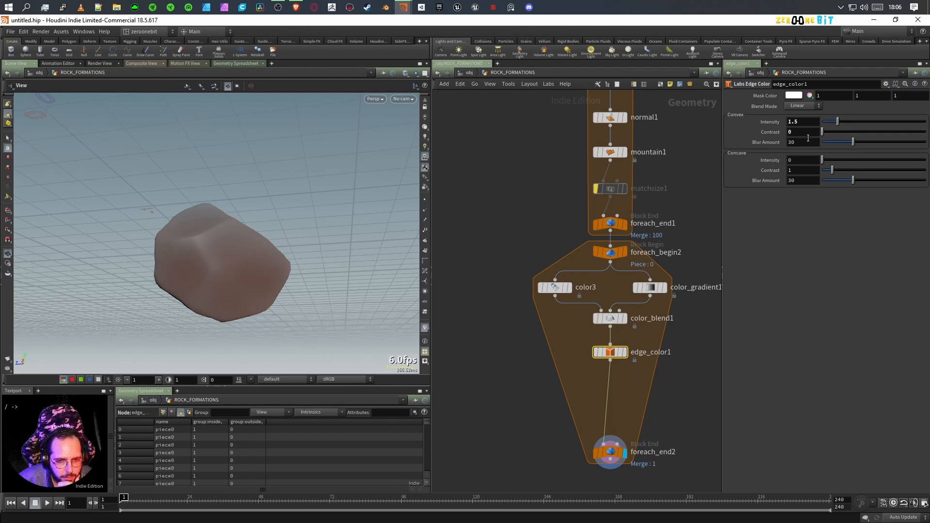
pyautogui.moveTo(822, 132)
pyautogui.mouseDown()
pyautogui.moveTo(831, 132)
pyautogui.moveTo(816, 132)
pyautogui.mouseUp()
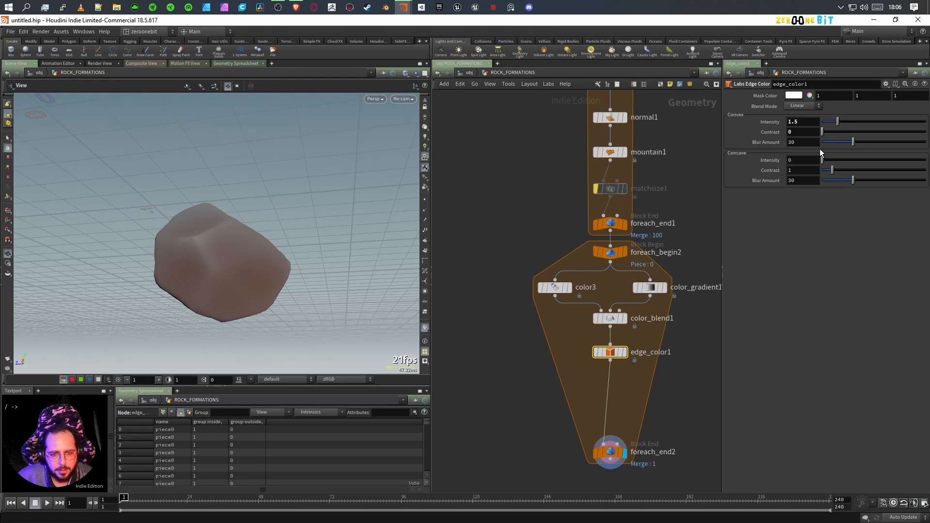
pyautogui.moveTo(852, 142); pyautogui.dragTo(801, 142)
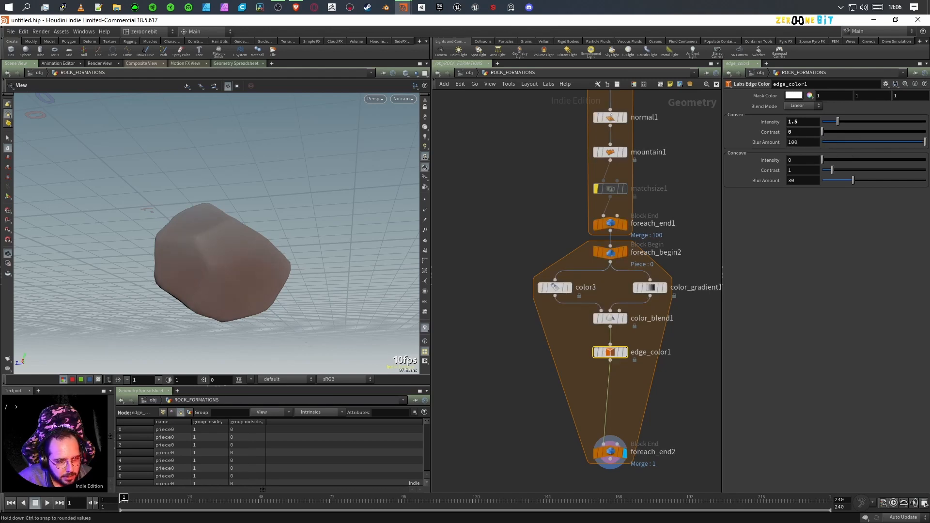
pyautogui.moveTo(850, 147); pyautogui.dragTo(826, 148)
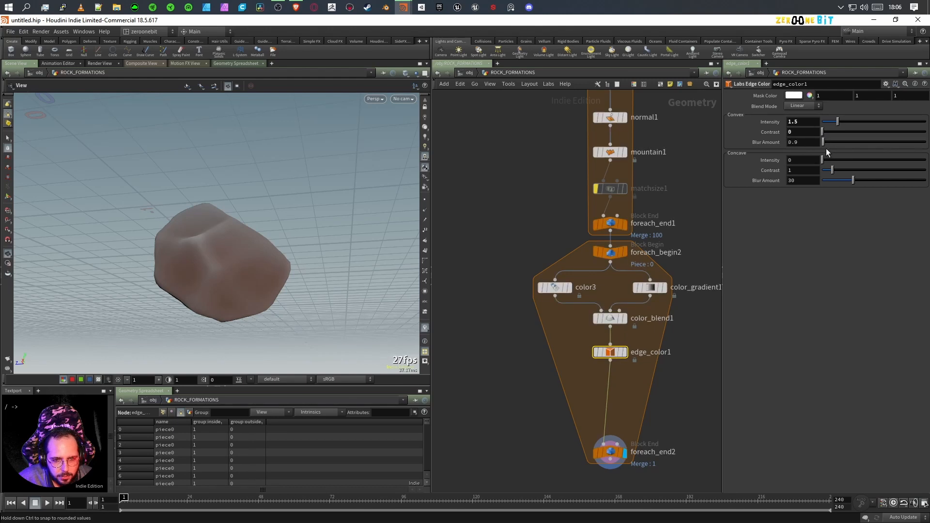
pyautogui.keyDown('ctrl'); pyautogui.middleClick(762, 142); pyautogui.keyUp('ctrl')
pyautogui.write('5')
pyautogui.press('Return')
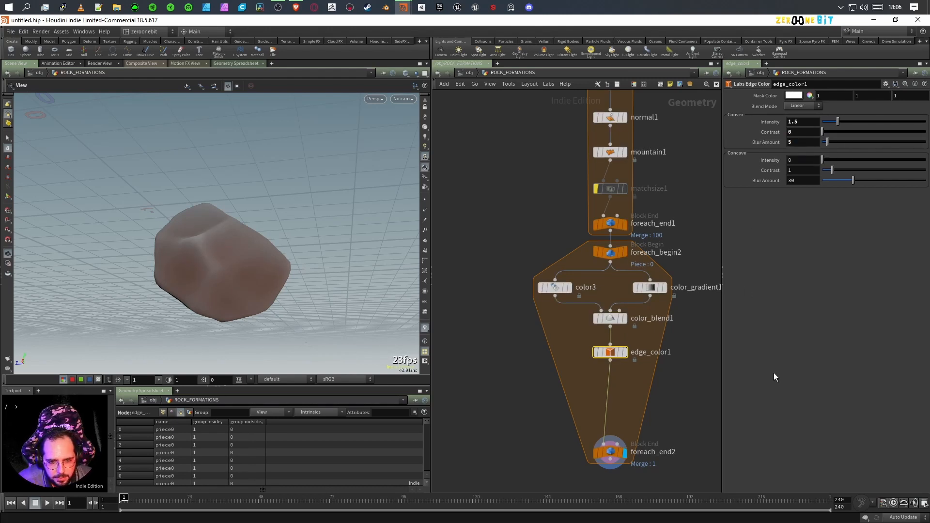
# - Set edge_color1's convex Intensity to 2 and its concave Contrast and Blur Amount to 0
pyautogui.doubleClick(801, 121)
pyautogui.write('2')
pyautogui.press('Return')
pyautogui.moveTo(318, 283); pyautogui.dragTo(201, 318)
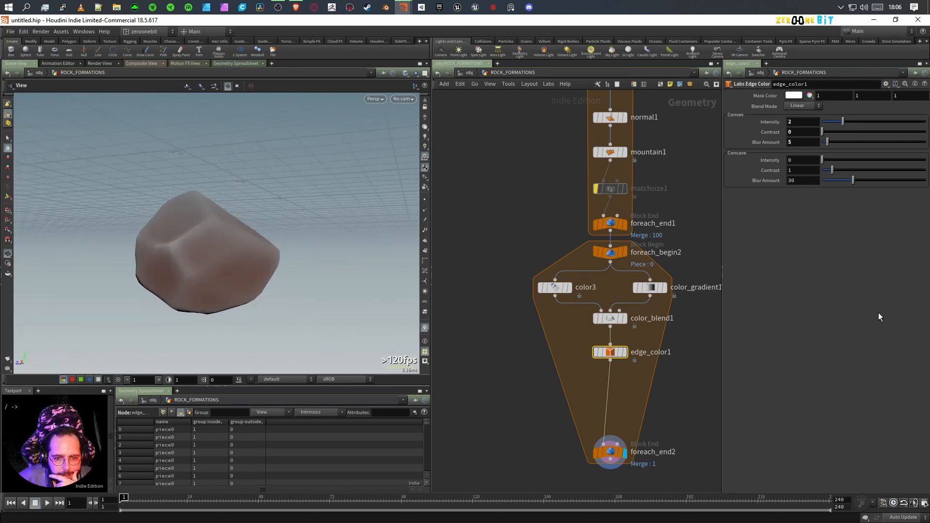
pyautogui.moveTo(823, 161); pyautogui.dragTo(458, 237)
pyautogui.moveTo(210, 272); pyautogui.dragTo(229, 280)
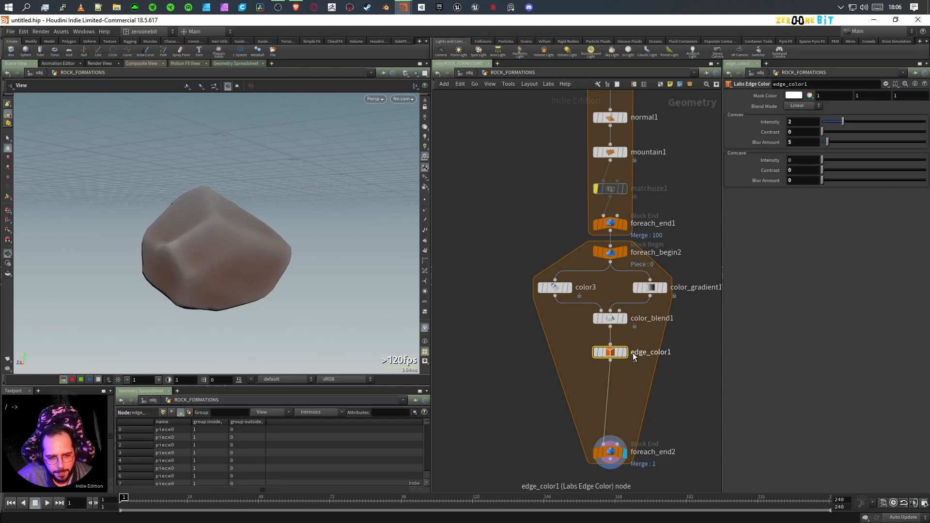
# - Move edge_color1 aside, then add and display a second Labs Color Blend node fed by edge_color1 and color_blend1
pyautogui.moveTo(611, 351); pyautogui.dragTo(556, 353)
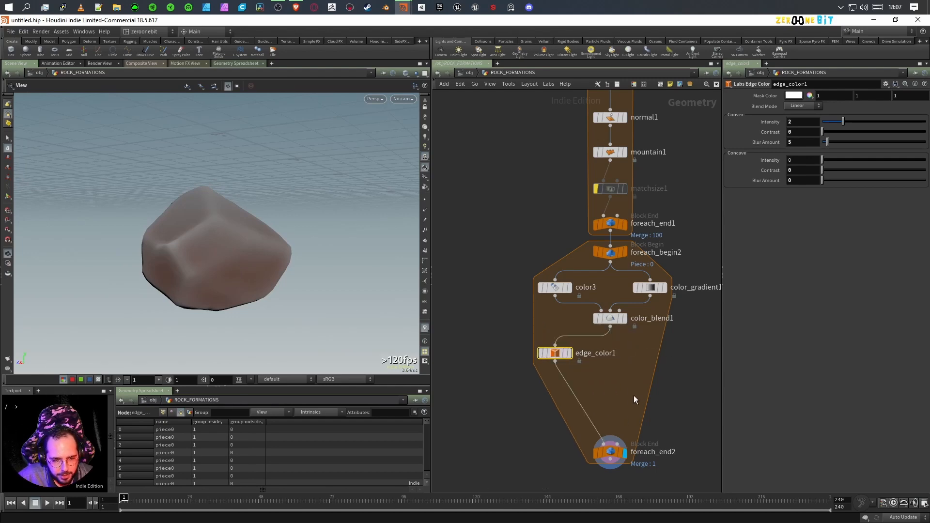
pyautogui.press('Tab')
pyautogui.write('b')
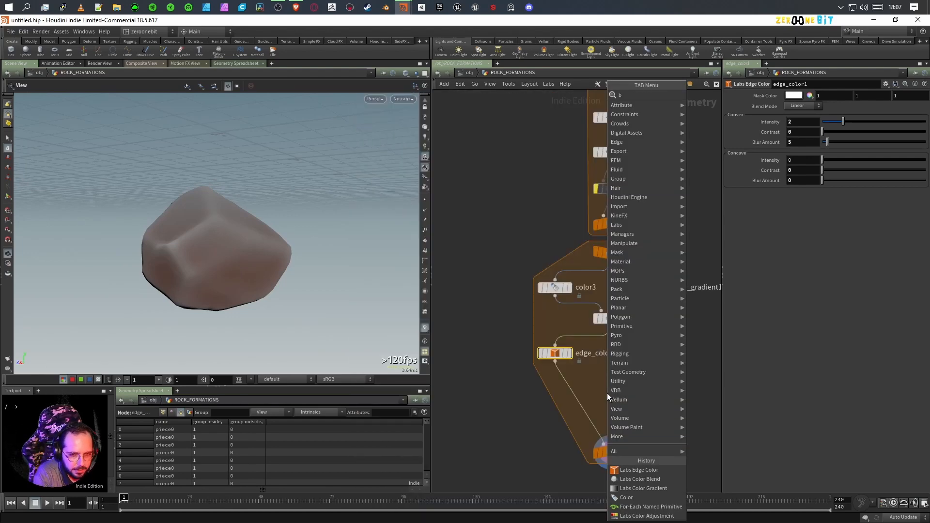
pyautogui.write('len')
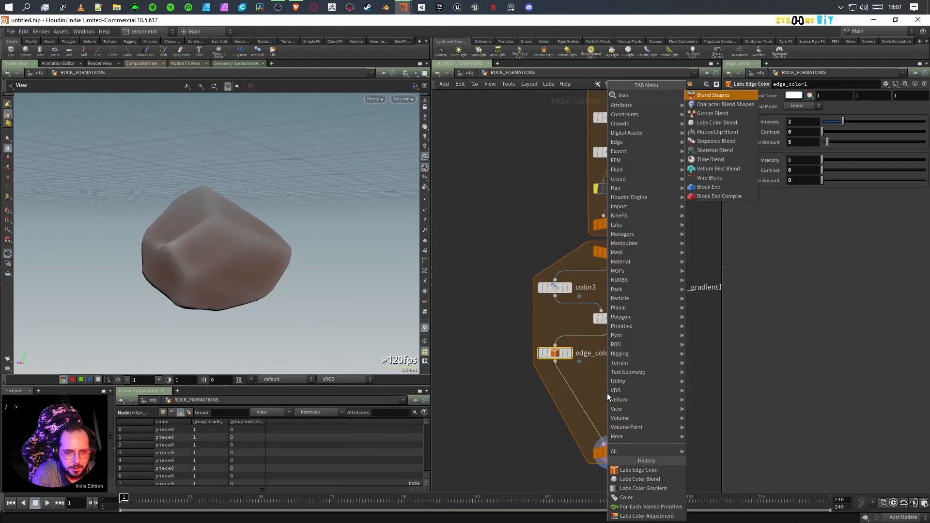
pyautogui.click(730, 125)
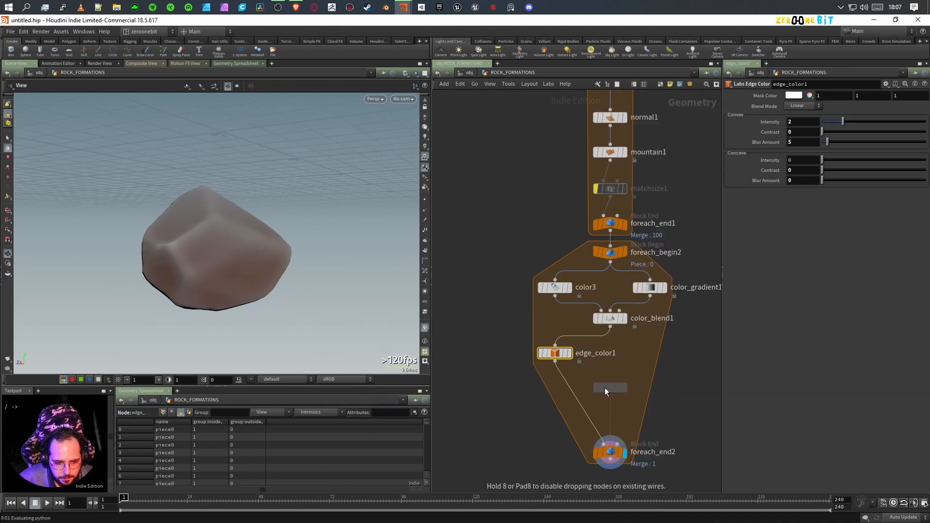
pyautogui.click(604, 387)
pyautogui.click(610, 376)
pyautogui.click(611, 327)
pyautogui.click(626, 387)
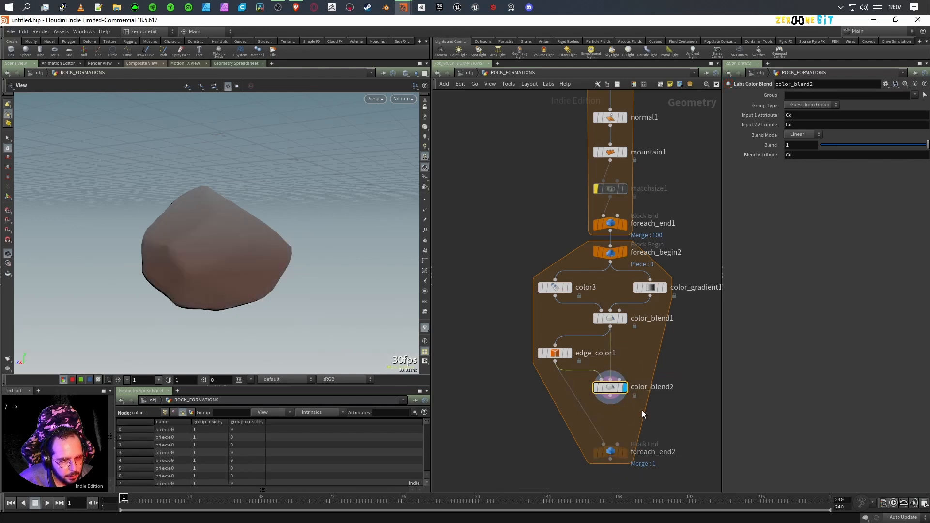
# - Try the Multiply blend mode on color_blend2 with a reduced Blend amount
pyautogui.click(803, 134)
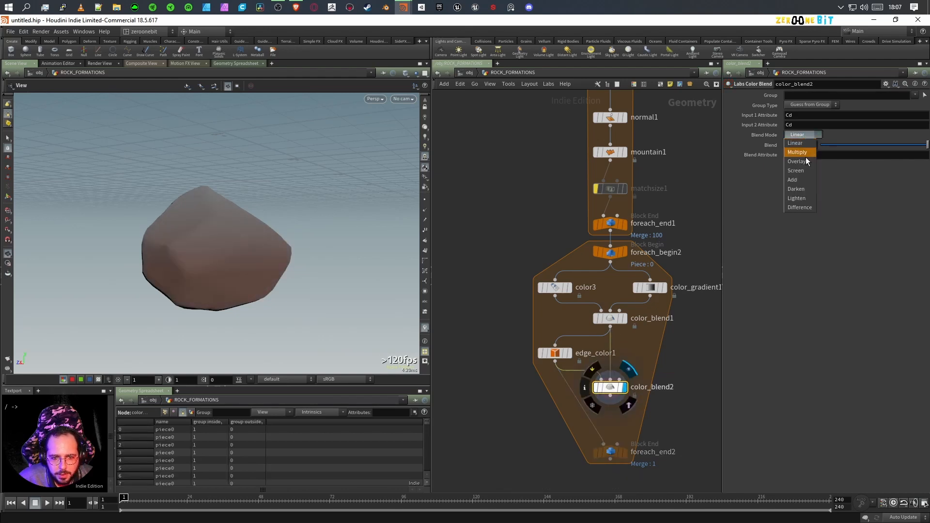
pyautogui.click(798, 152)
pyautogui.moveTo(916, 145); pyautogui.dragTo(862, 146)
# - Set color_blend2's Blend Mode to Overlay and its Blend to 0.5
pyautogui.click(805, 134)
pyautogui.click(815, 160)
pyautogui.moveTo(861, 146)
pyautogui.mouseDown()
pyautogui.moveTo(825, 146)
pyautogui.moveTo(929, 146)
pyautogui.moveTo(869, 145)
pyautogui.mouseUp()
pyautogui.doubleClick(795, 146)
pyautogui.write('5')
pyautogui.press('Return')
# - Compare the edge_color1 output with the color_blend2 result on the rock from several angles
pyautogui.moveTo(193, 262); pyautogui.dragTo(352, 274)
pyautogui.click(570, 353)
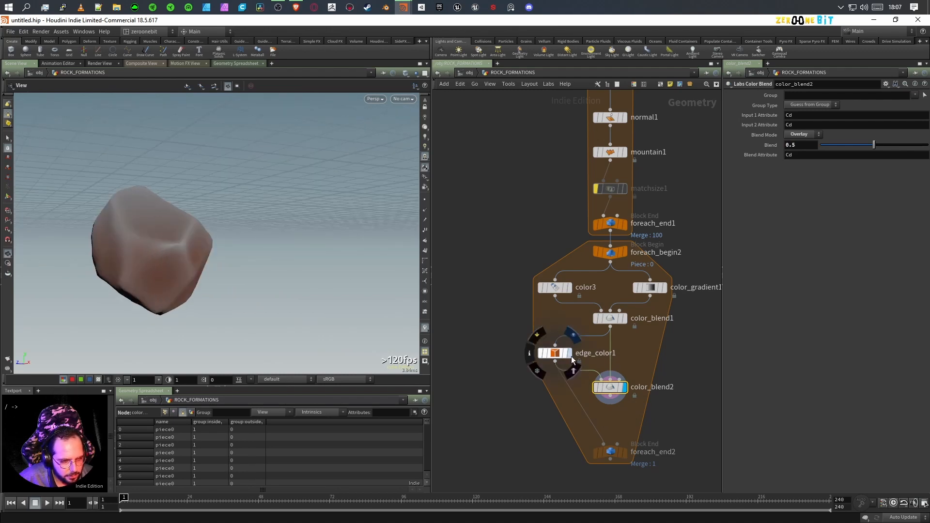
pyautogui.click(624, 387)
pyautogui.moveTo(160, 255); pyautogui.dragTo(257, 277)
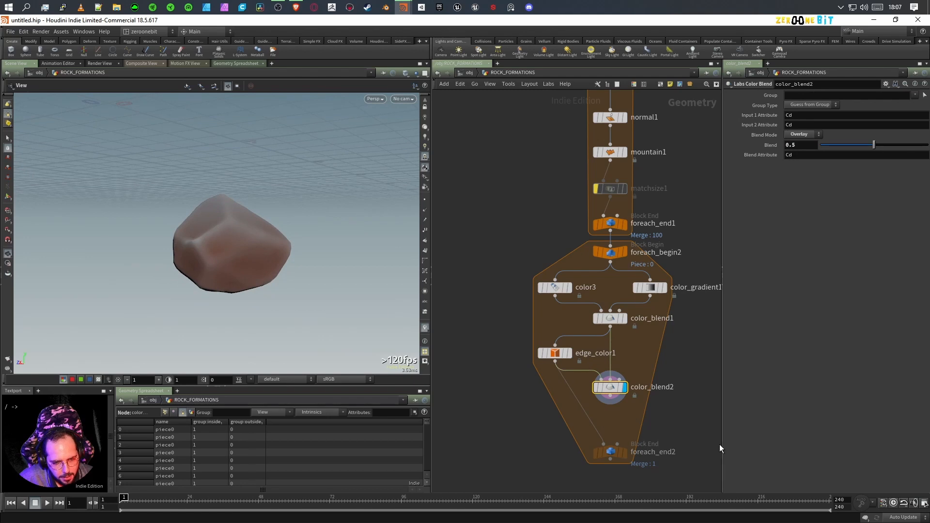
# - Wire color_blend2 into foreach_end2 and insert a Labs Calculate Occlusion node between them, offset beside the main chain
pyautogui.click(603, 443)
pyautogui.click(619, 404)
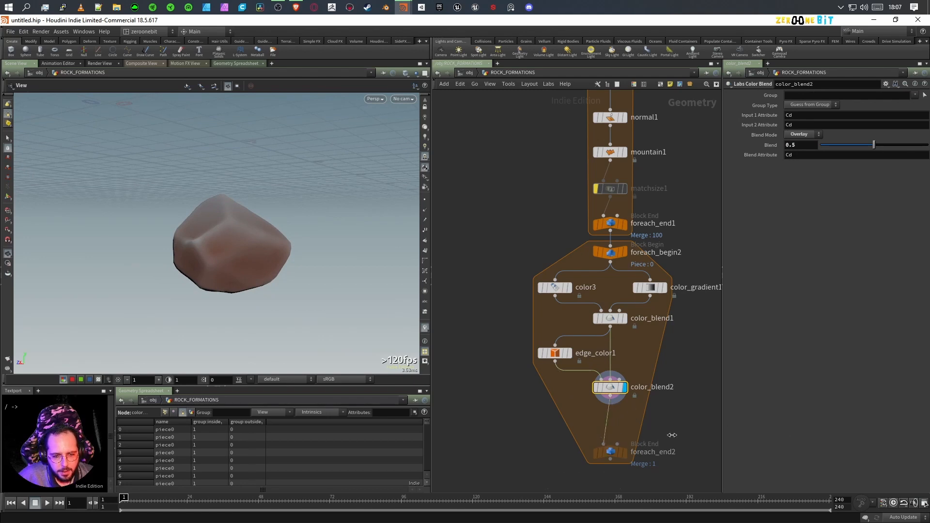
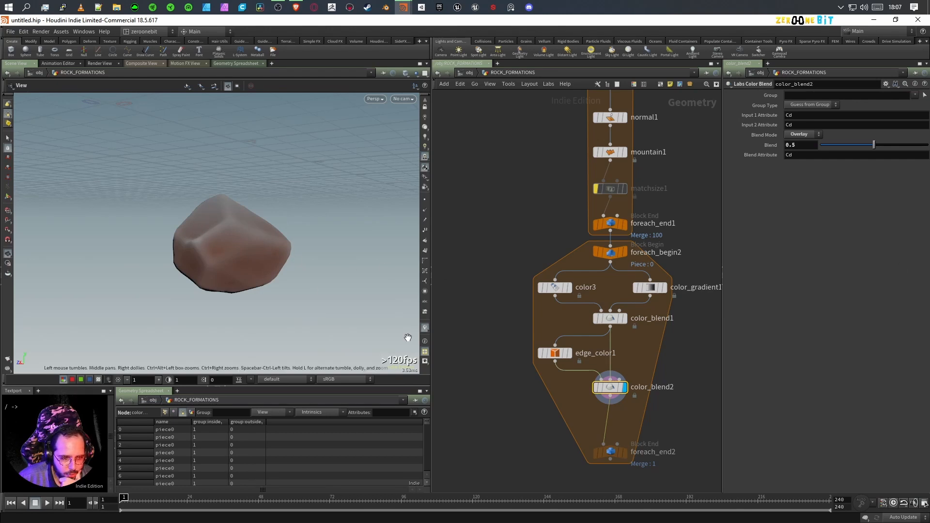
pyautogui.press('Tab')
pyautogui.write('occ')
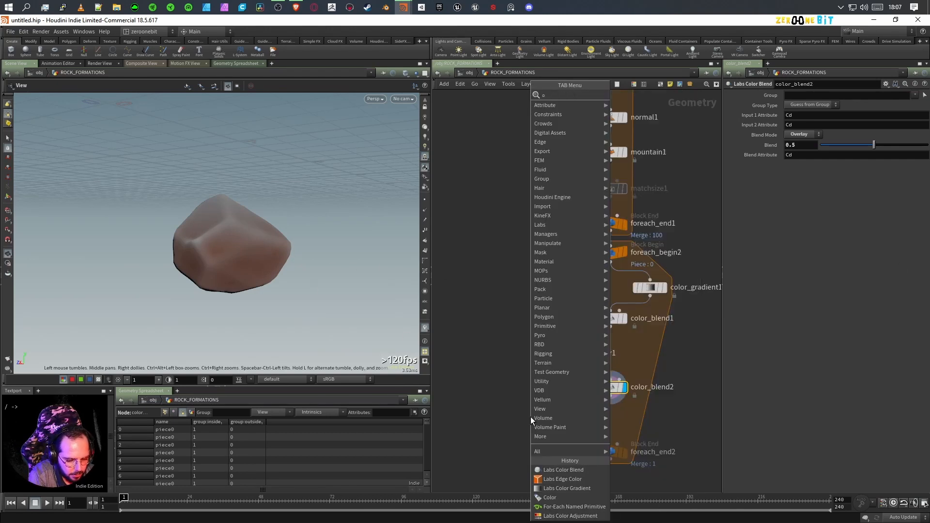
pyautogui.press('Down')
pyautogui.press('Down')
pyautogui.press('Return')
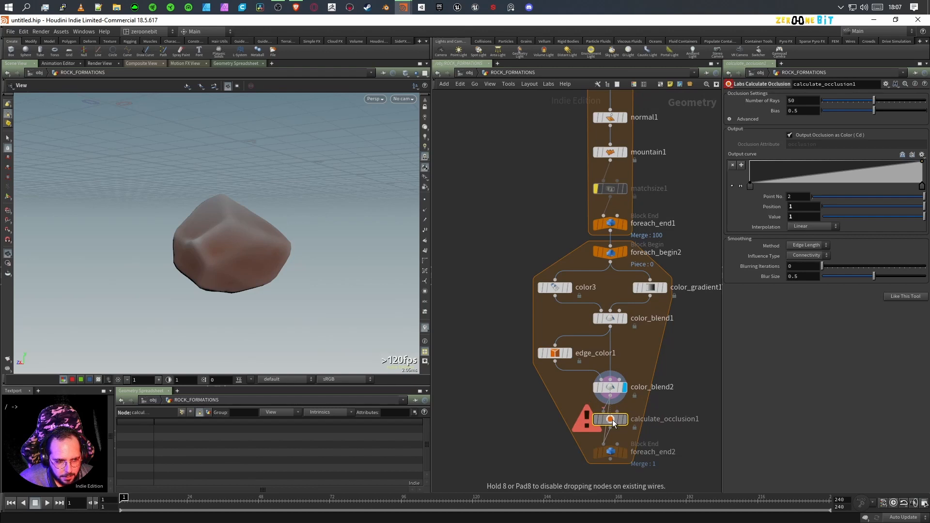
pyautogui.click(614, 423)
pyautogui.moveTo(614, 422); pyautogui.dragTo(653, 424)
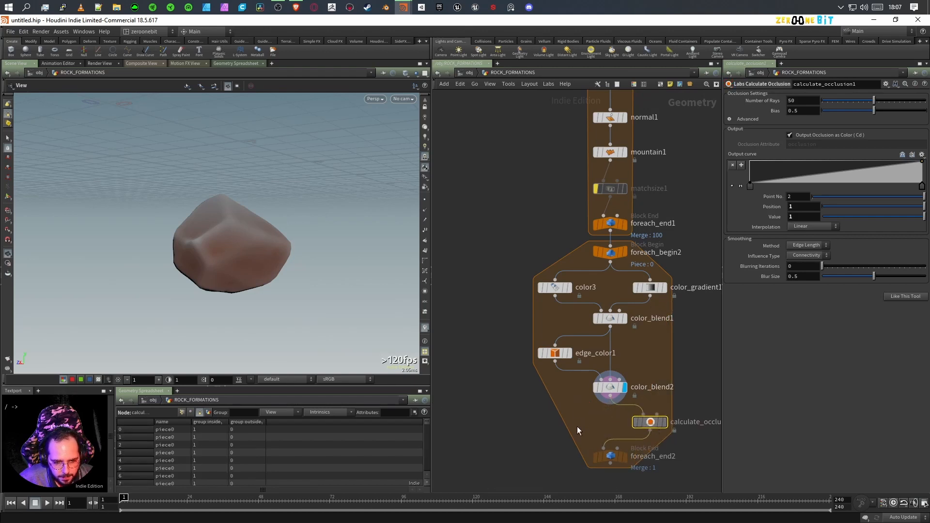
# - Add a Labs Color Blend node beside the end of the second for-each loop
pyautogui.press('Tab')
pyautogui.write('blen')
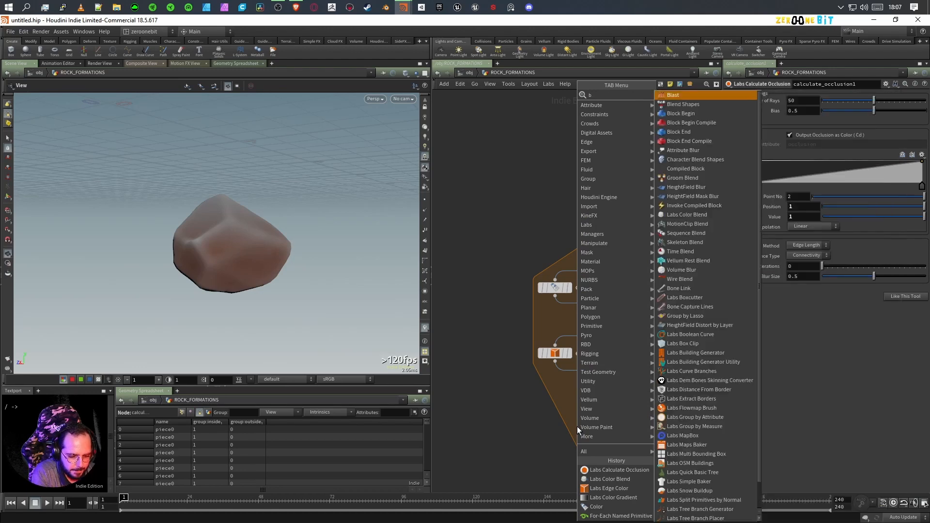
pyautogui.press('Down')
pyautogui.press('Down')
pyautogui.press('Down')
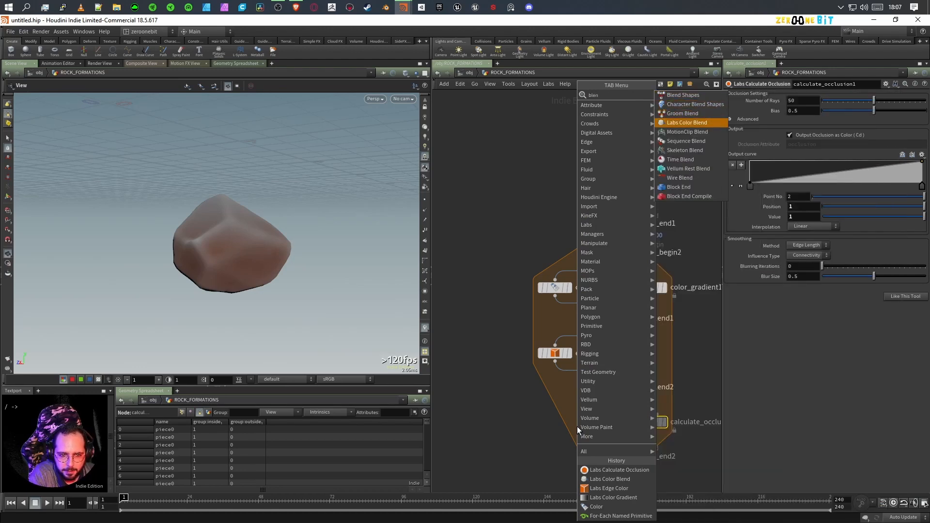
pyautogui.press('Return')
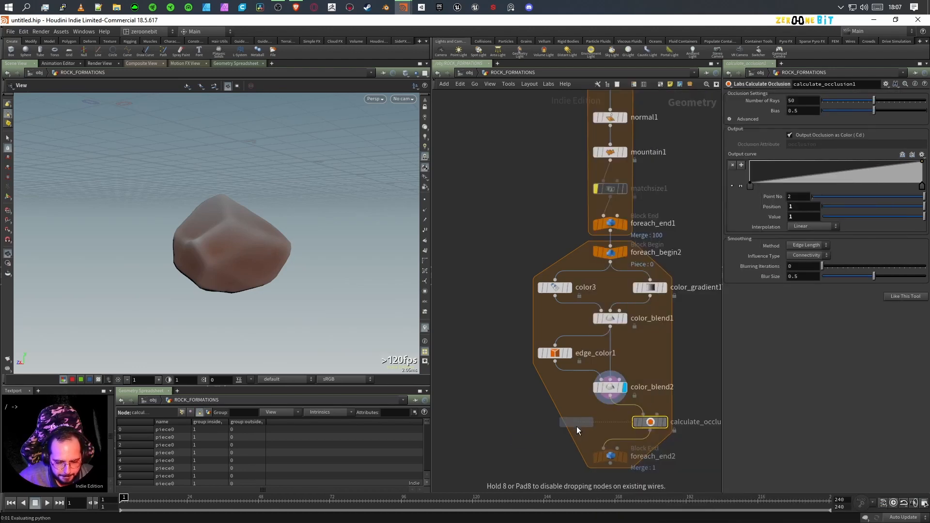
pyautogui.click(504, 446)
pyautogui.scroll(-3, 555, 449)
pyautogui.moveTo(554, 449); pyautogui.dragTo(574, 345, button='middle')
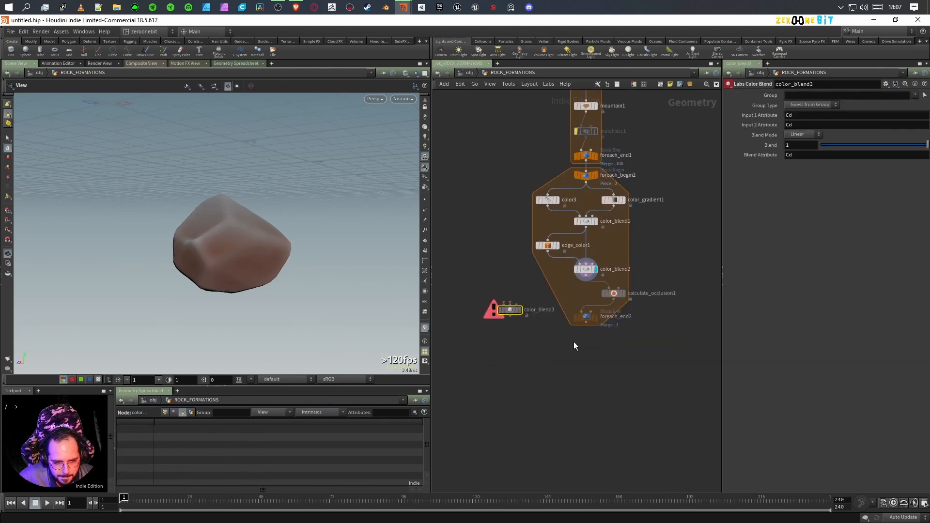
# - Insert color_blend3 before foreach_end2, with color_blend2 feeding its first input and calculate_occlusion1 its second
pyautogui.moveTo(586, 318); pyautogui.dragTo(585, 357)
pyautogui.moveTo(518, 312); pyautogui.dragTo(584, 330)
pyautogui.click(586, 322)
pyautogui.click(614, 300)
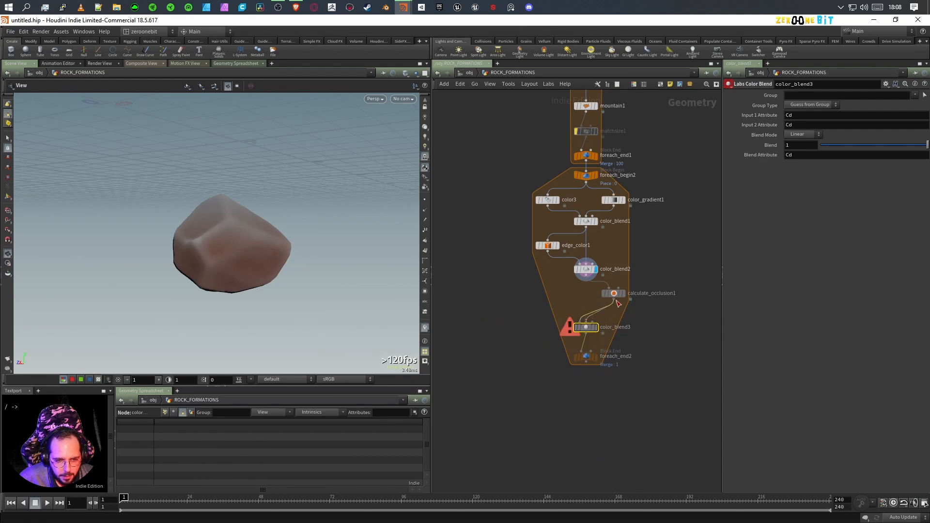
pyautogui.click(586, 275)
pyautogui.click(594, 326)
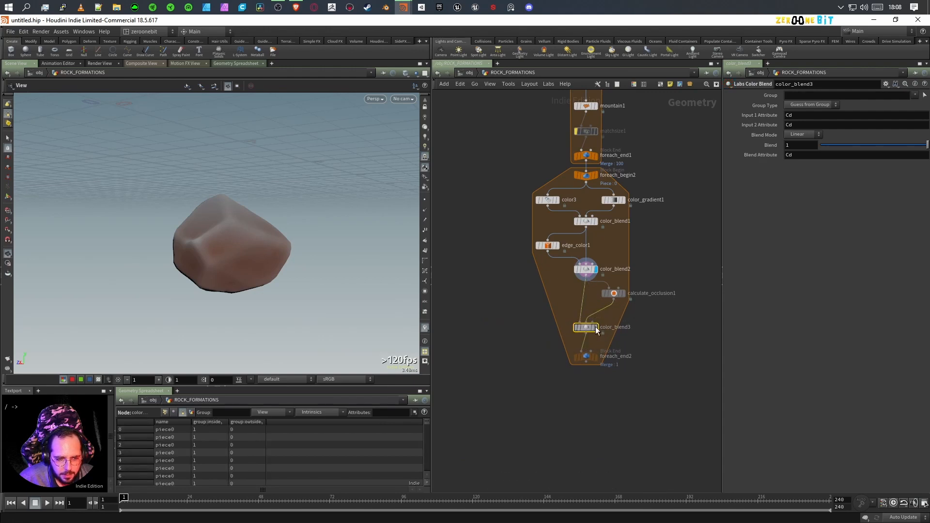
# - Display calculate_occlusion1 and examine the rock's occlusion and mesh density up close with the wireframe overlay
pyautogui.click(624, 294)
pyautogui.moveTo(234, 284); pyautogui.dragTo(248, 264)
pyautogui.scroll(5, 184, 241)
pyautogui.moveTo(187, 244)
pyautogui.mouseDown()
pyautogui.moveTo(285, 295)
pyautogui.moveTo(260, 286)
pyautogui.moveTo(220, 242)
pyautogui.moveTo(240, 273)
pyautogui.moveTo(212, 292)
pyautogui.moveTo(189, 292)
pyautogui.mouseUp()
pyautogui.hotkey('shift', 'w')
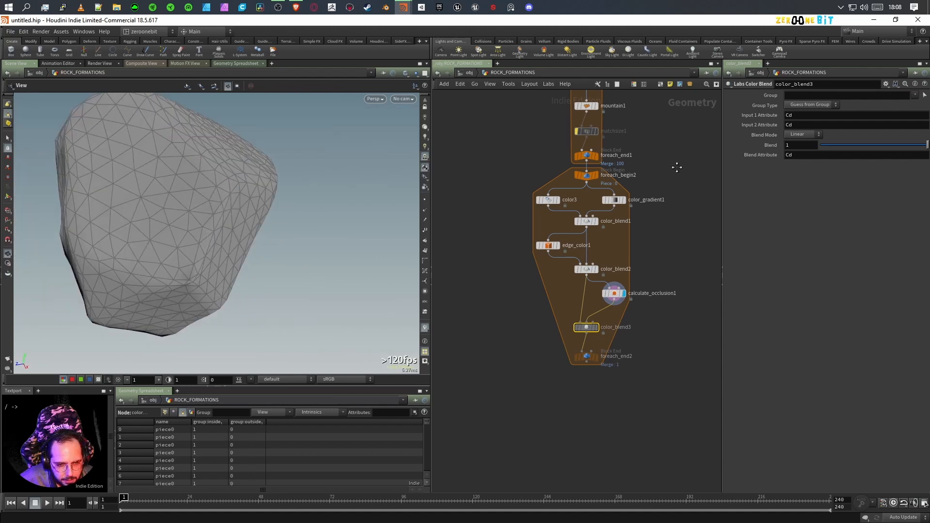
# - Try an Element Size of 0.25 on mountain1
pyautogui.moveTo(677, 166); pyautogui.dragTo(671, 377, button='middle')
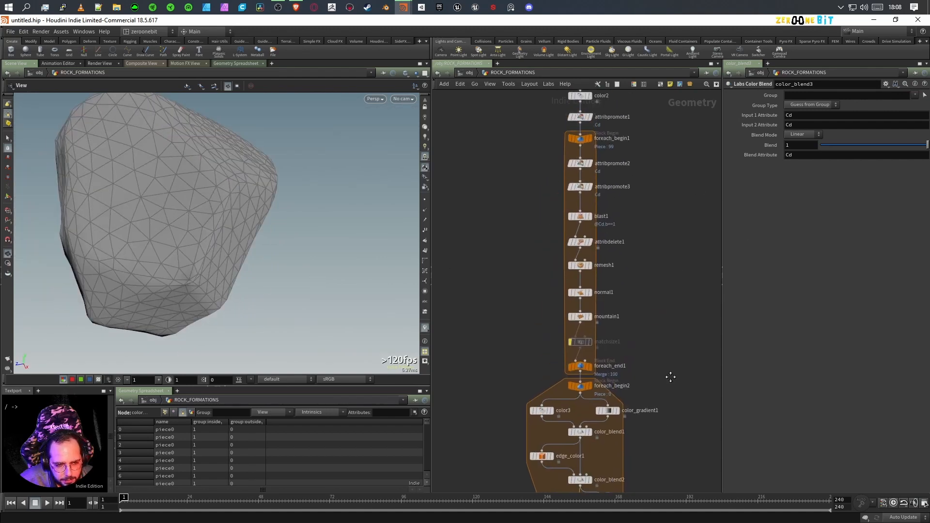
pyautogui.click(578, 317)
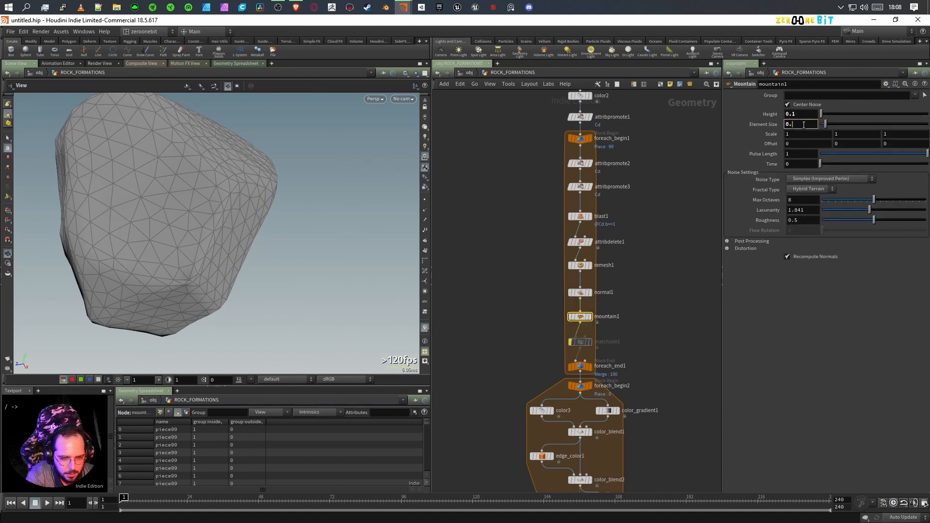
pyautogui.click(804, 125)
pyautogui.write('0.25')
pyautogui.press('Return')
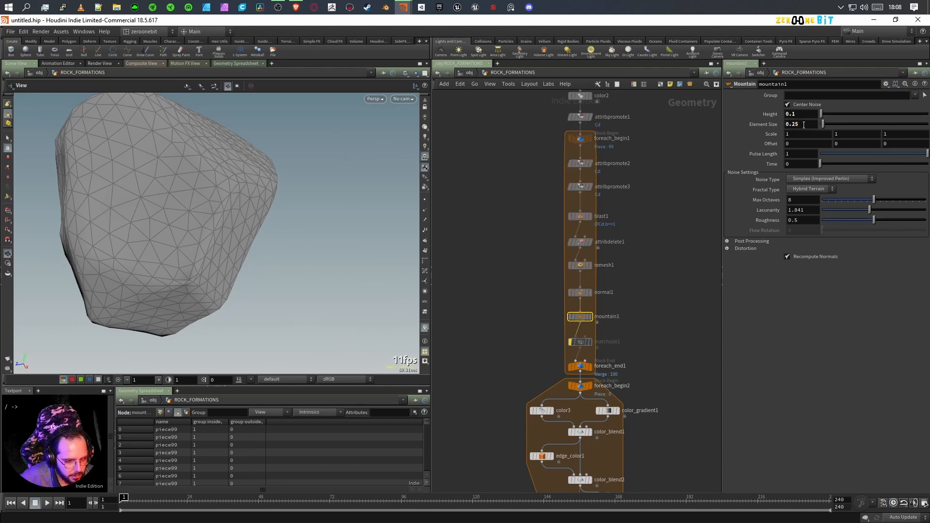
# - Display foreach_end1 and foreach_end2 in turn and examine the noise shape on the rock, with and without wireframe
pyautogui.click(591, 370)
pyautogui.moveTo(186, 323); pyautogui.dragTo(295, 349)
pyautogui.moveTo(666, 395); pyautogui.dragTo(687, 176, button='middle')
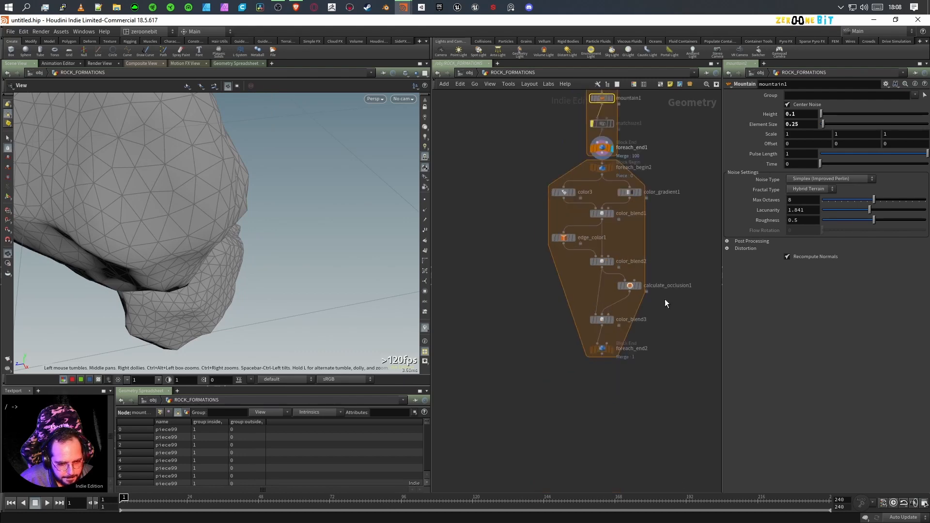
pyautogui.click(613, 351)
pyautogui.moveTo(220, 350); pyautogui.dragTo(276, 303)
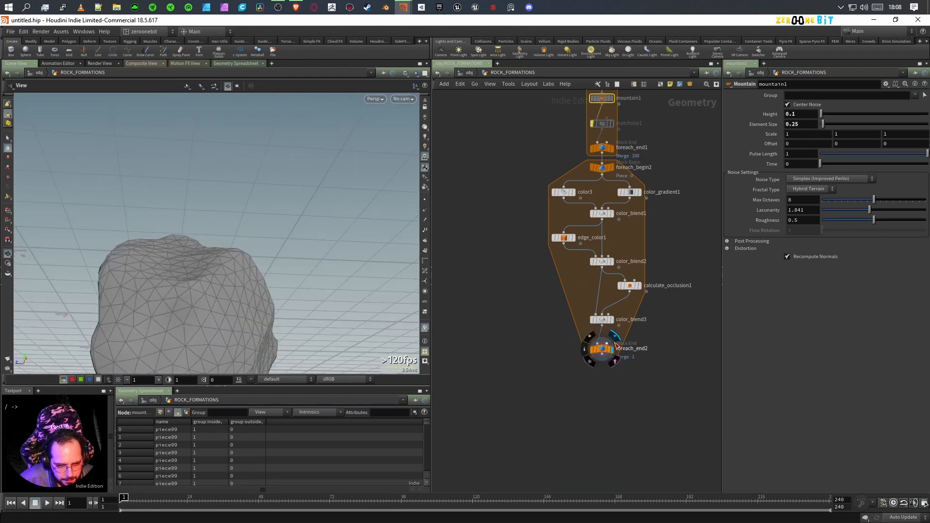
pyautogui.moveTo(238, 301)
pyautogui.mouseDown()
pyautogui.moveTo(231, 322)
pyautogui.moveTo(203, 339)
pyautogui.mouseUp()
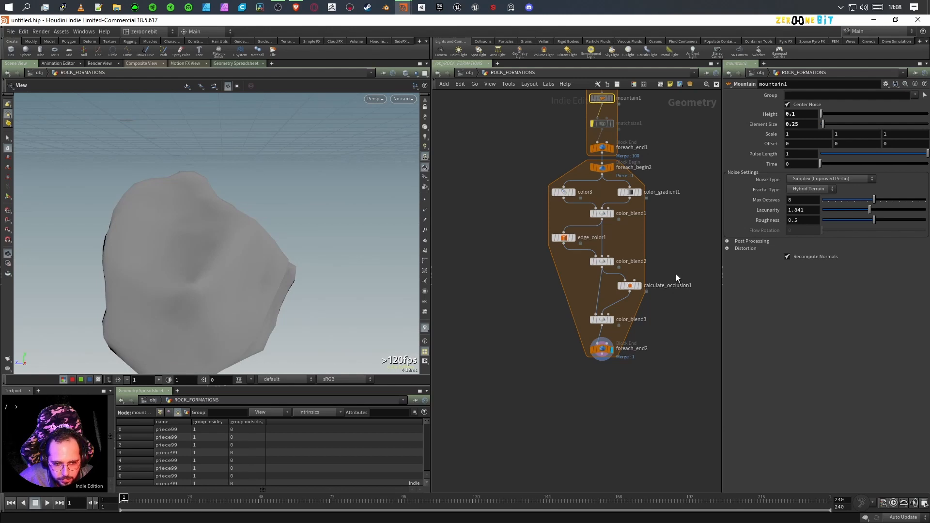
# - Apply the Sharp preset to calculate_occlusion1's output curve after trying the Smooth and Round presets
pyautogui.click(630, 285)
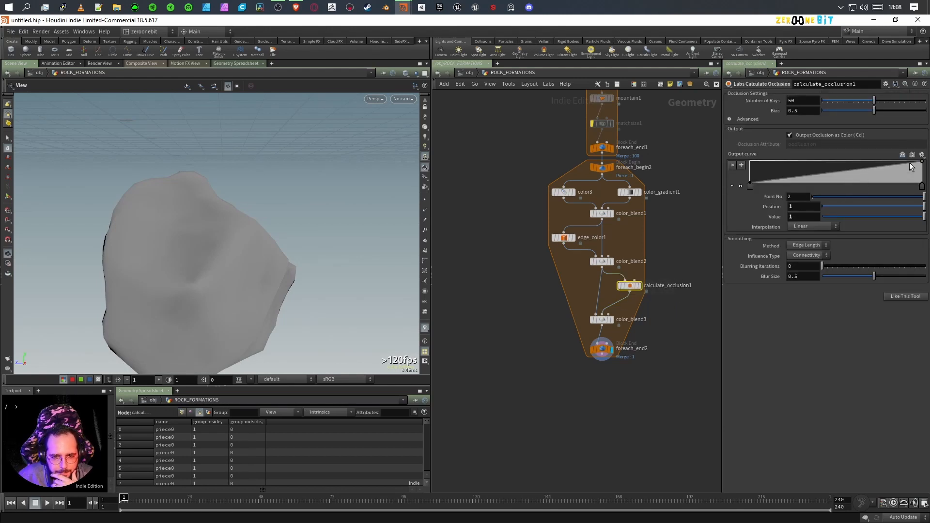
pyautogui.click(922, 155)
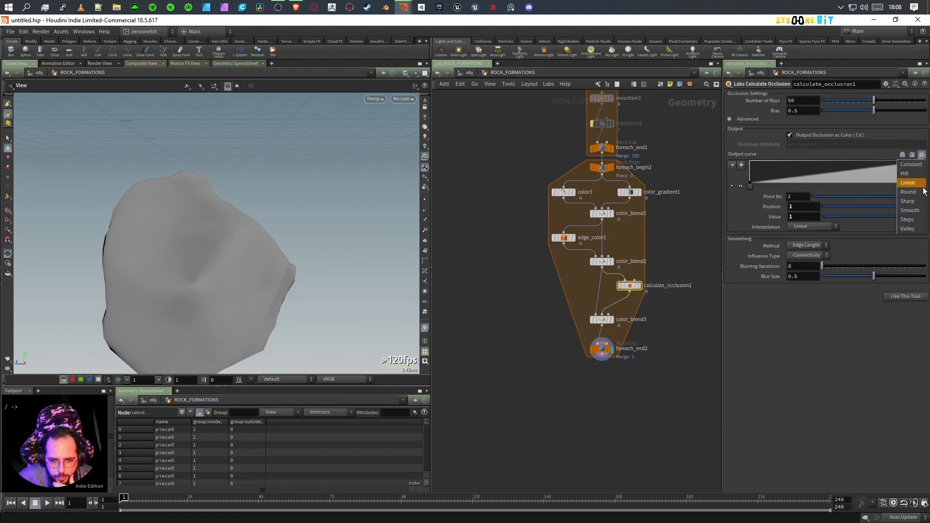
pyautogui.click(911, 211)
pyautogui.click(924, 154)
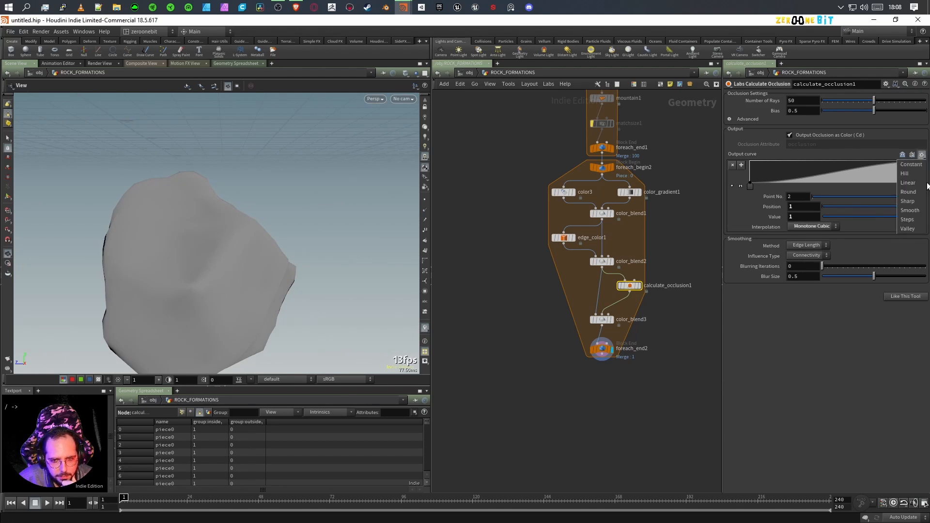
pyautogui.click(911, 202)
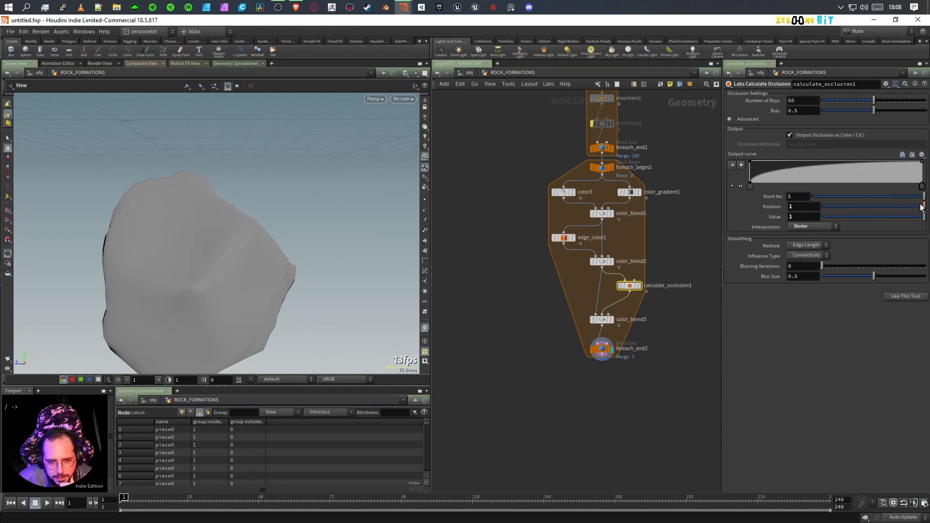
pyautogui.click(921, 156)
pyautogui.click(911, 193)
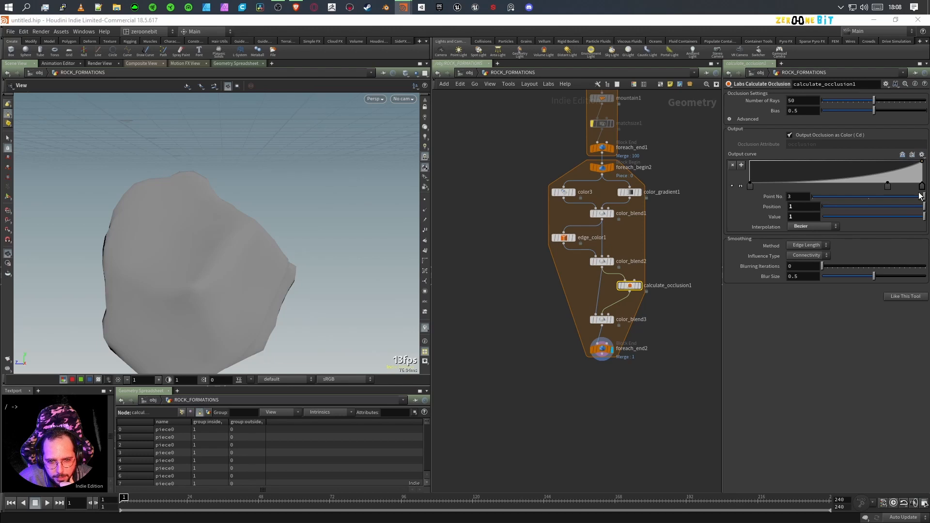
# - Try the output curve's middle point at about 0.89, checking the rock from several sides, and at Position 0.75
pyautogui.moveTo(888, 186)
pyautogui.mouseDown()
pyautogui.moveTo(820, 196)
pyautogui.moveTo(904, 192)
pyautogui.mouseUp()
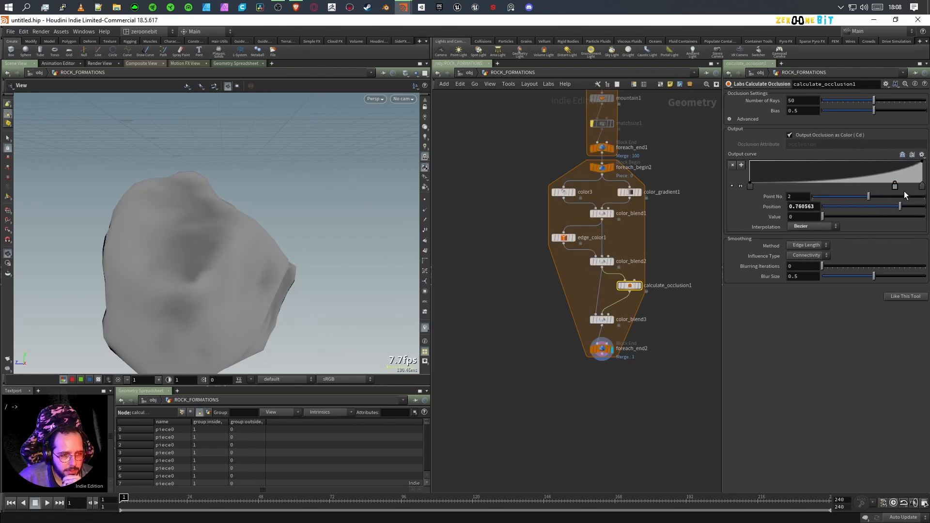
pyautogui.moveTo(291, 286); pyautogui.dragTo(214, 282)
pyautogui.moveTo(289, 309); pyautogui.dragTo(295, 199)
pyautogui.moveTo(233, 331); pyautogui.dragTo(233, 291)
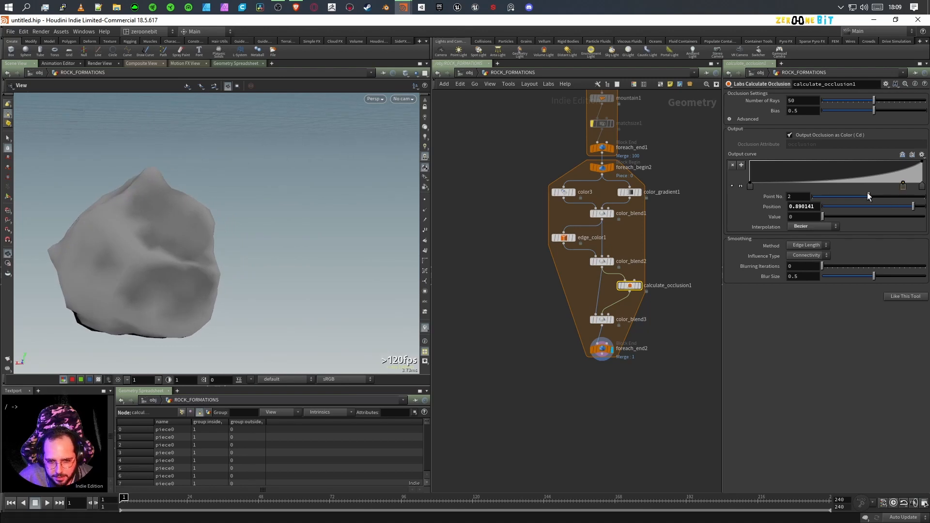
pyautogui.moveTo(796, 217); pyautogui.dragTo(800, 218)
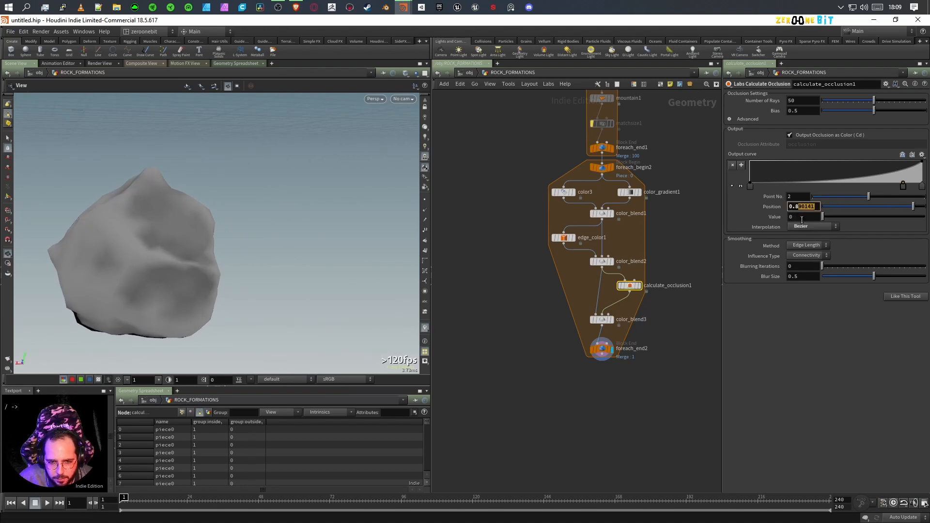
pyautogui.write('75')
pyautogui.press('Return')
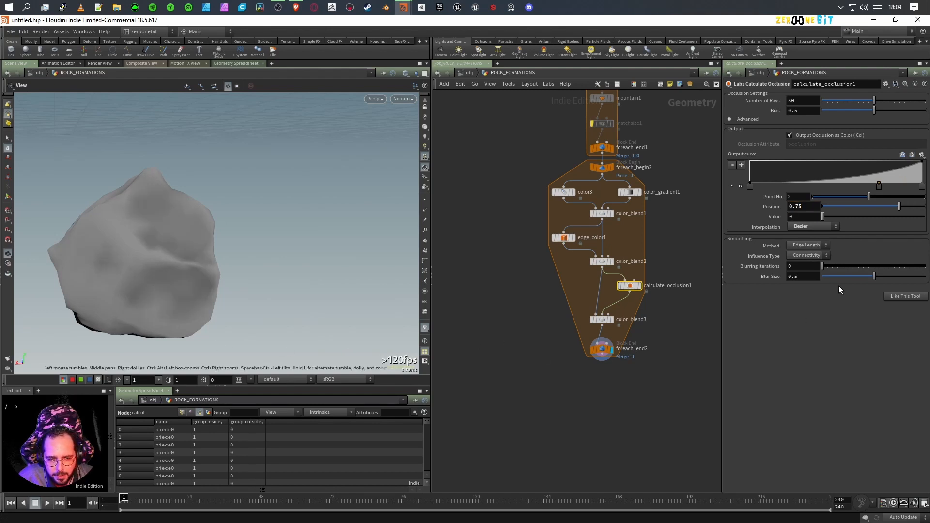
# - Set calculate_occlusion1's Blurring Iterations to 1 and the output curve's point 2 Position to 0.9
pyautogui.moveTo(822, 269)
pyautogui.mouseDown()
pyautogui.moveTo(843, 266)
pyautogui.moveTo(825, 271)
pyautogui.mouseUp()
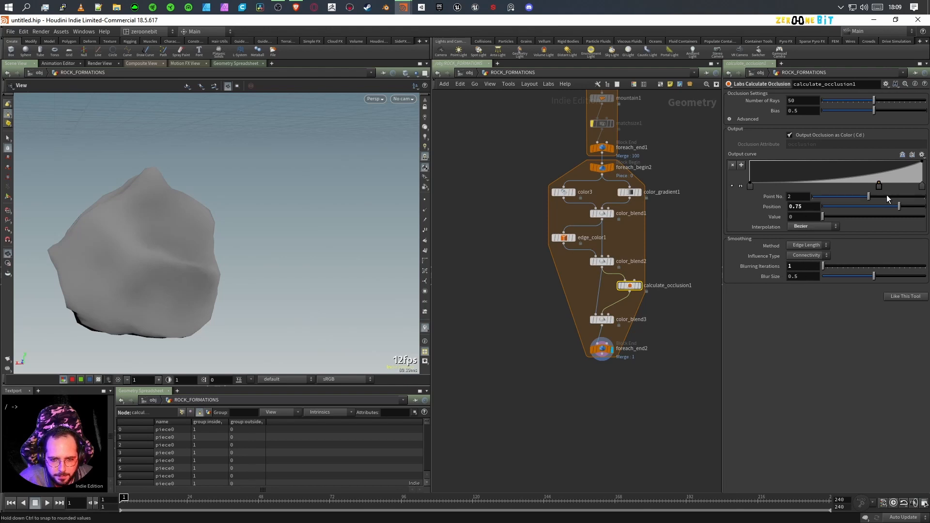
pyautogui.moveTo(879, 187)
pyautogui.mouseDown()
pyautogui.moveTo(863, 192)
pyautogui.moveTo(915, 192)
pyautogui.mouseUp()
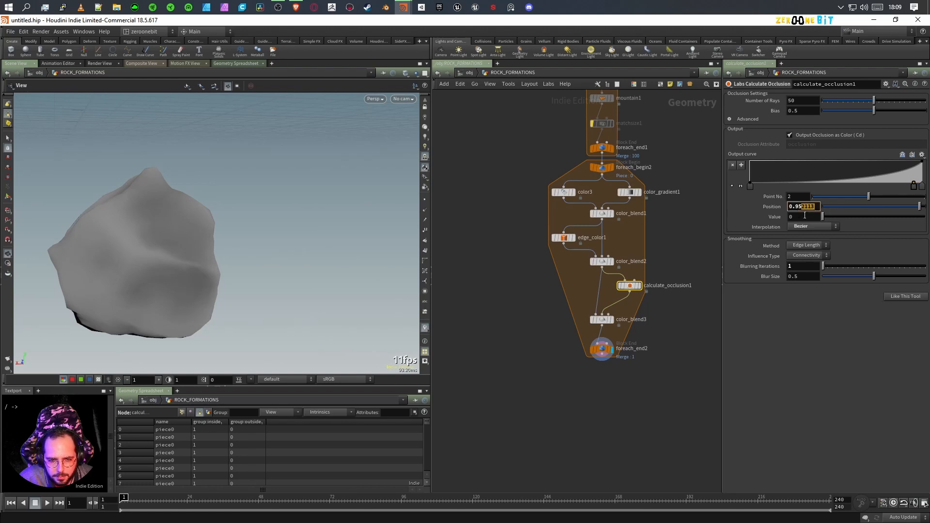
pyautogui.write('0.9')
pyautogui.press('Return')
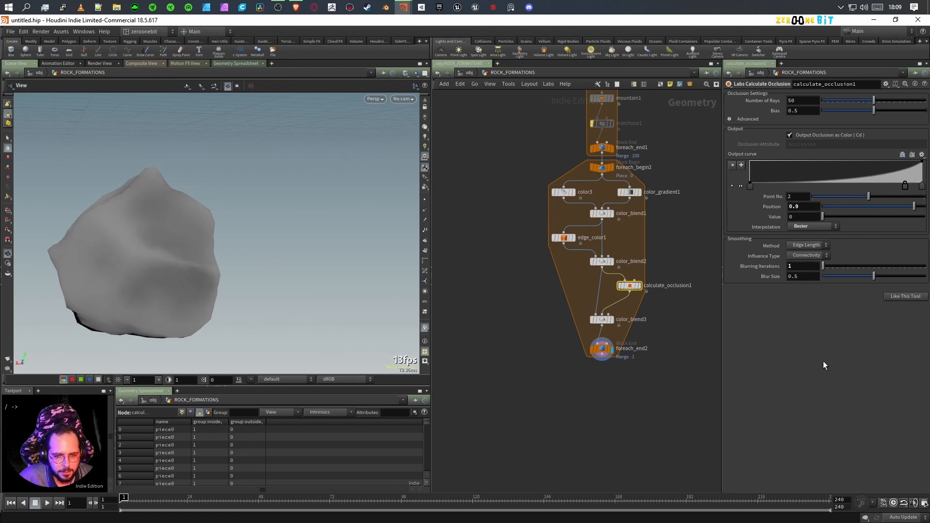
# - Set color_blend3's Blend Mode to Overlay and check the blended occlusion on the rock
pyautogui.moveTo(401, 284); pyautogui.dragTo(365, 294)
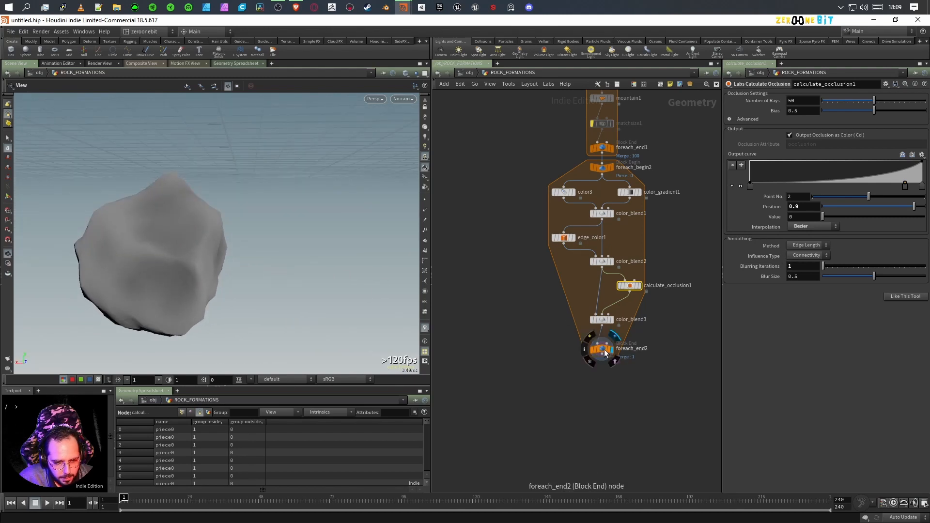
pyautogui.click(602, 321)
pyautogui.click(802, 136)
pyautogui.click(804, 162)
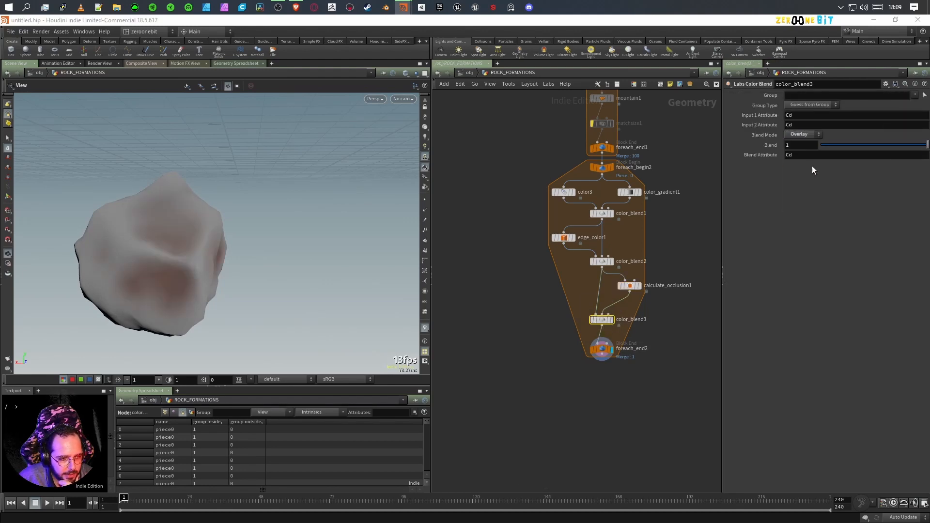
pyautogui.moveTo(268, 263); pyautogui.dragTo(262, 320)
# - Set mountain1's Height to 0.05 and its Element Size to 0.5 after trying 0.4, checking the rock shape
pyautogui.moveTo(659, 203); pyautogui.dragTo(644, 364, button='middle')
pyautogui.moveTo(619, 272); pyautogui.dragTo(618, 272)
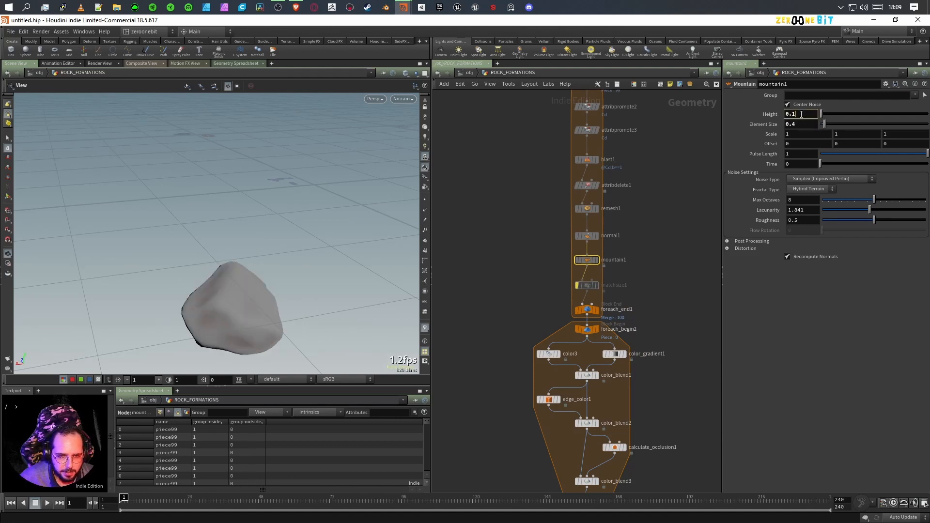
pyautogui.moveTo(223, 339); pyautogui.dragTo(291, 286)
pyautogui.click(805, 113)
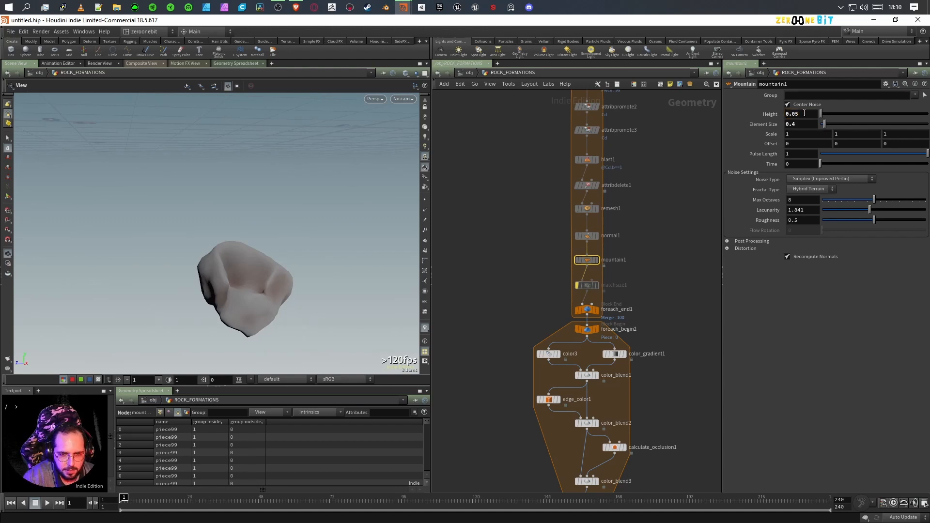
pyautogui.press('Return')
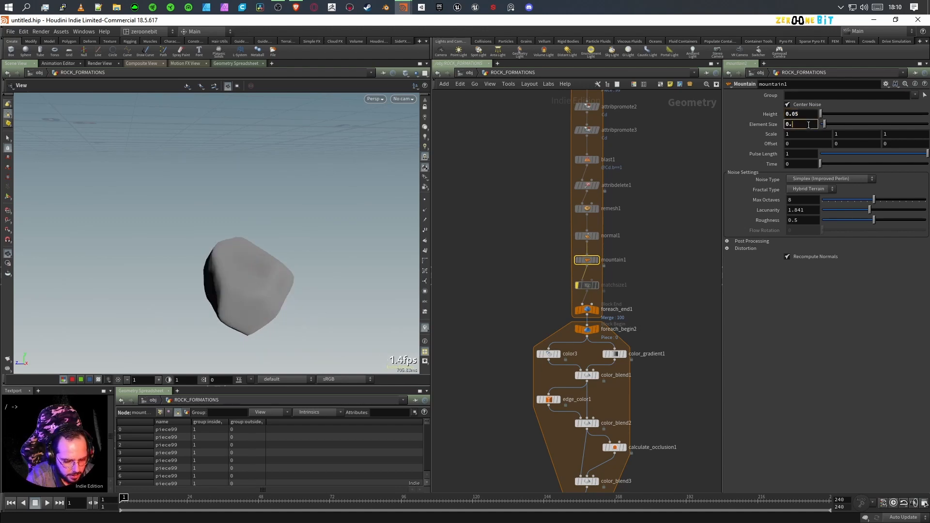
pyautogui.moveTo(266, 285); pyautogui.dragTo(116, 283)
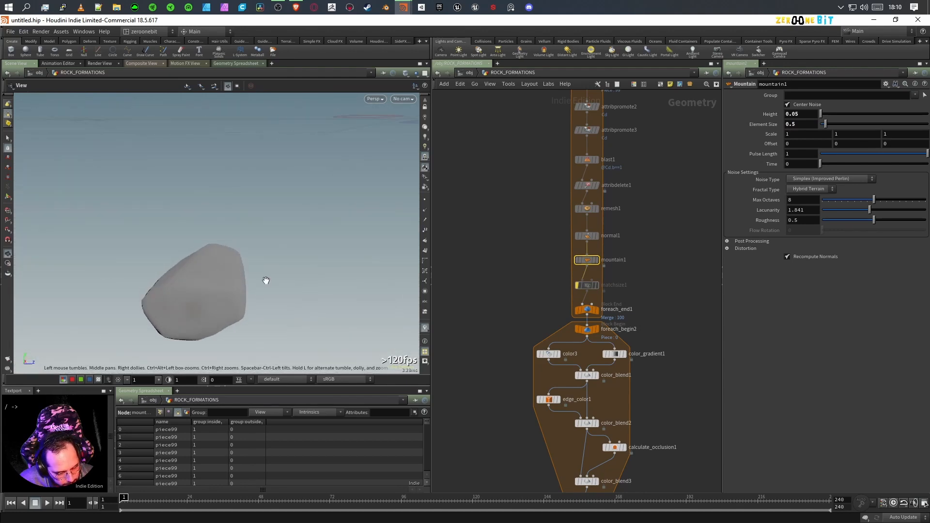
# - Bypass color_blend3, toggle the bypass on calculate_occlusion1, and inspect the rock's coloring without the occlusion layer
pyautogui.moveTo(657, 435); pyautogui.dragTo(660, 336, button='middle')
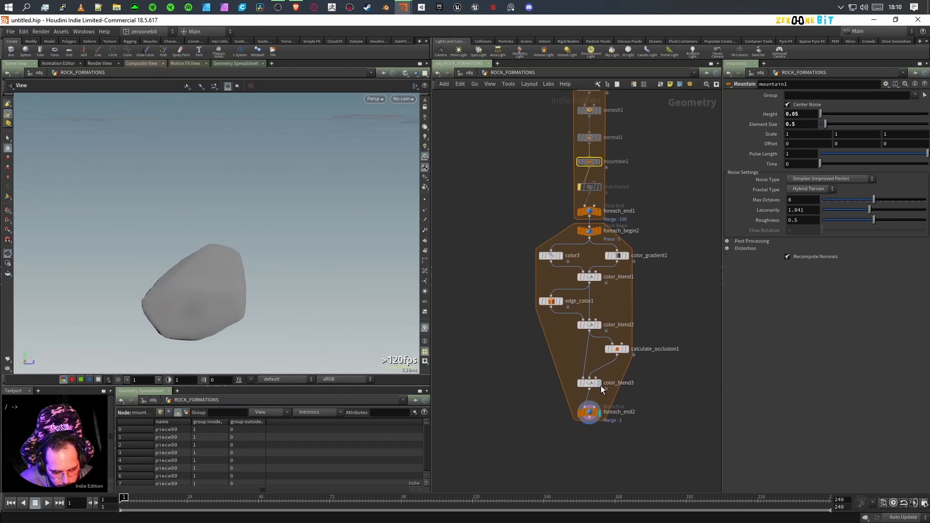
pyautogui.click(580, 384)
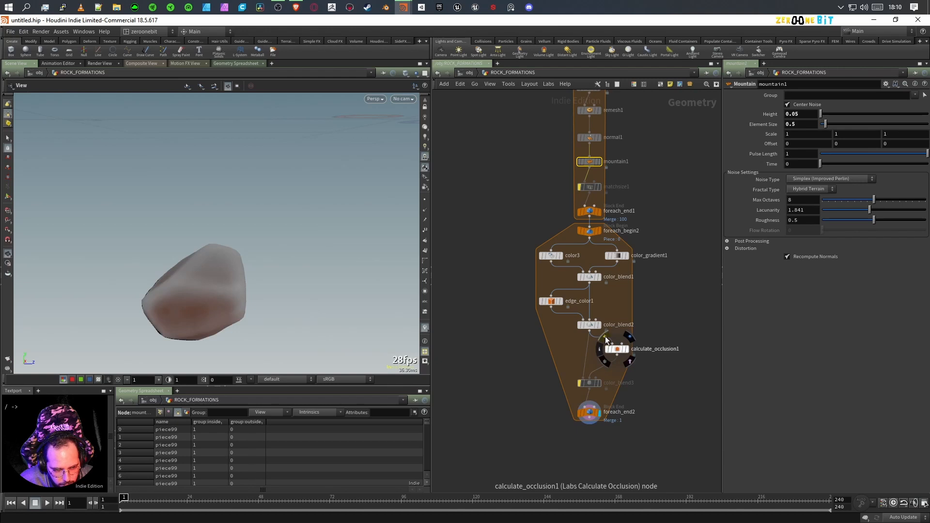
pyautogui.click(605, 338)
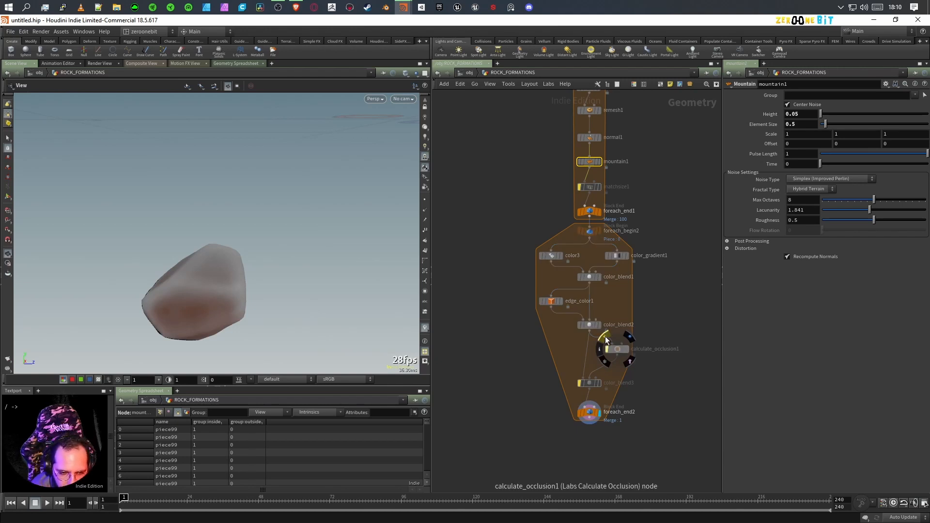
pyautogui.moveTo(242, 320); pyautogui.dragTo(271, 277)
pyautogui.moveTo(625, 351)
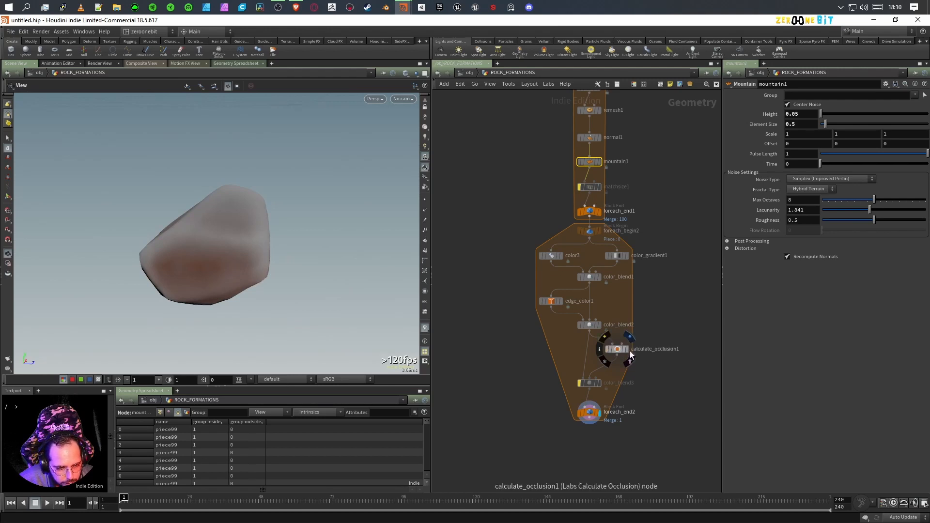
# - Display the output of calculate_occlusion1 and set its Blur Size to 0.25
pyautogui.click(630, 357)
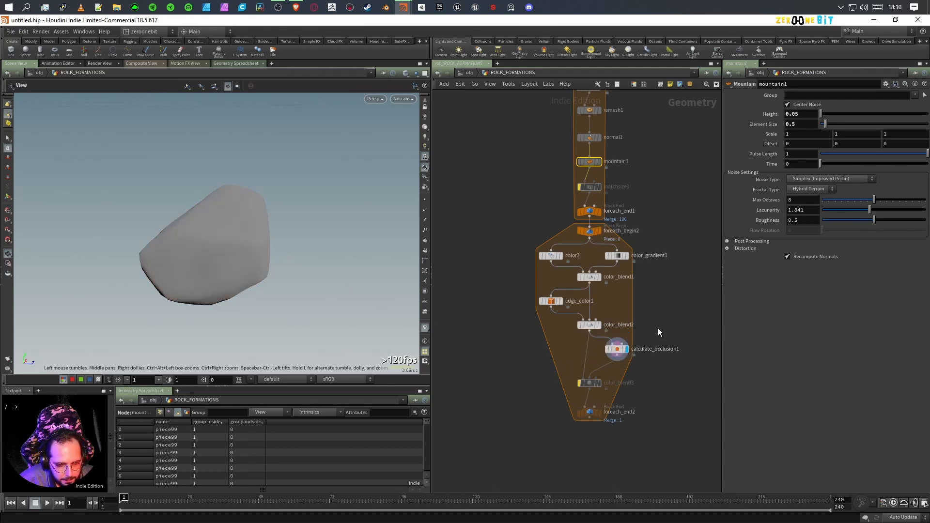
pyautogui.click(617, 349)
pyautogui.moveTo(261, 297); pyautogui.dragTo(183, 253)
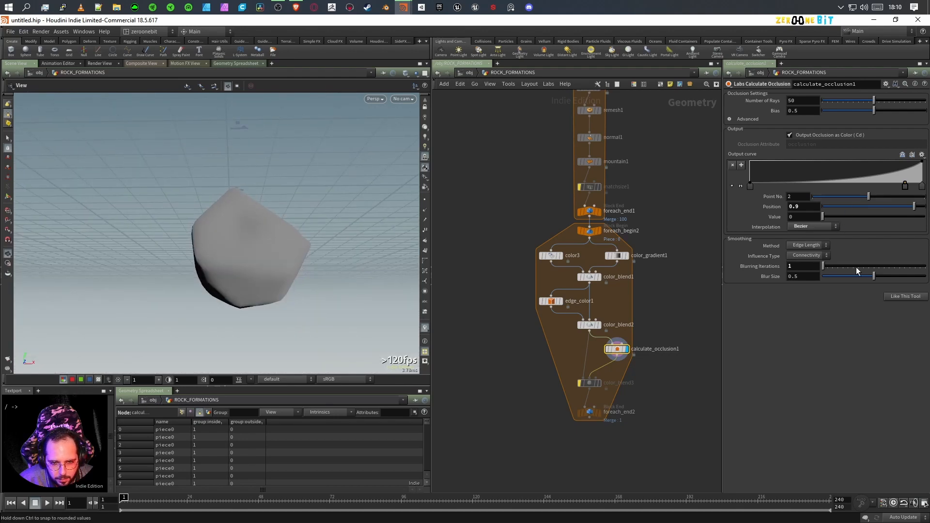
pyautogui.moveTo(871, 277); pyautogui.dragTo(799, 284)
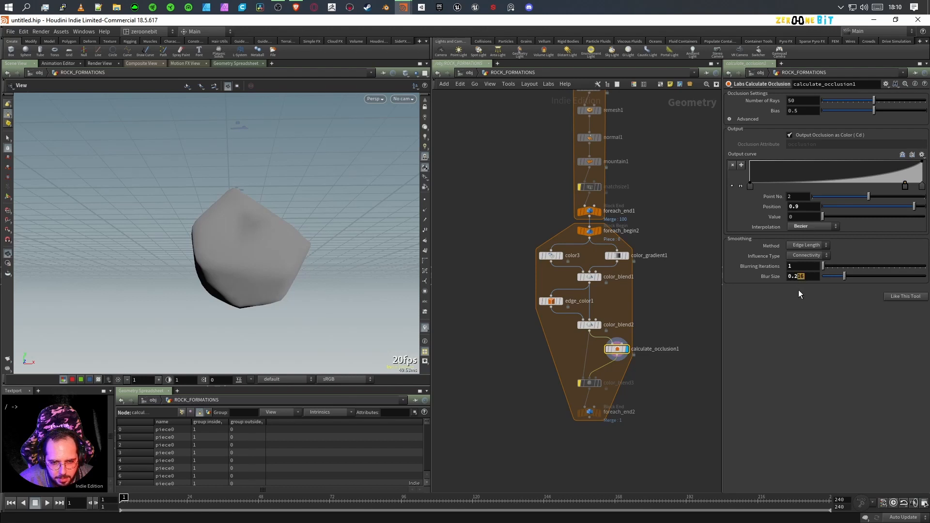
pyautogui.press('Return')
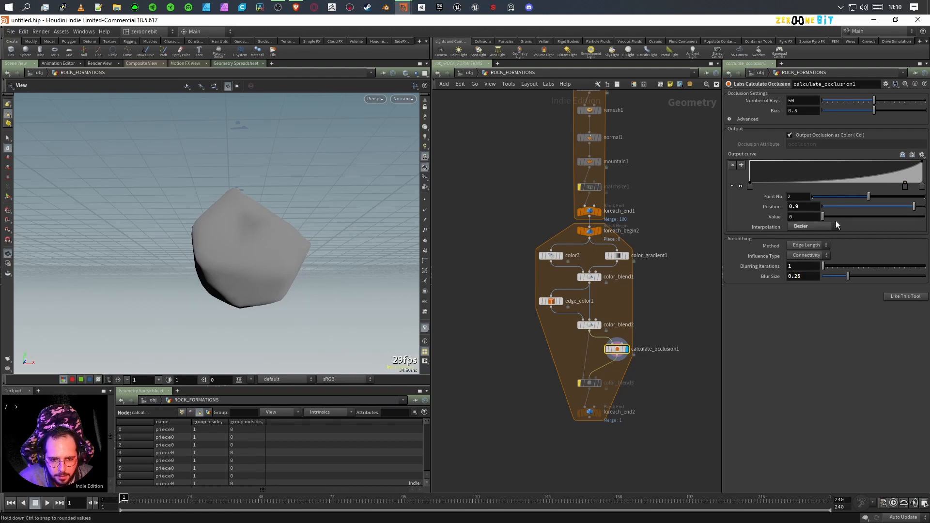
# - Move point 1 of calculate_occlusion1's output curve to Position about 0.73 and inspect the occlusion on the rock
pyautogui.moveTo(906, 187)
pyautogui.mouseDown()
pyautogui.moveTo(923, 189)
pyautogui.moveTo(905, 188)
pyautogui.mouseUp()
pyautogui.moveTo(750, 189); pyautogui.dragTo(875, 189)
pyautogui.moveTo(276, 266); pyautogui.dragTo(217, 293)
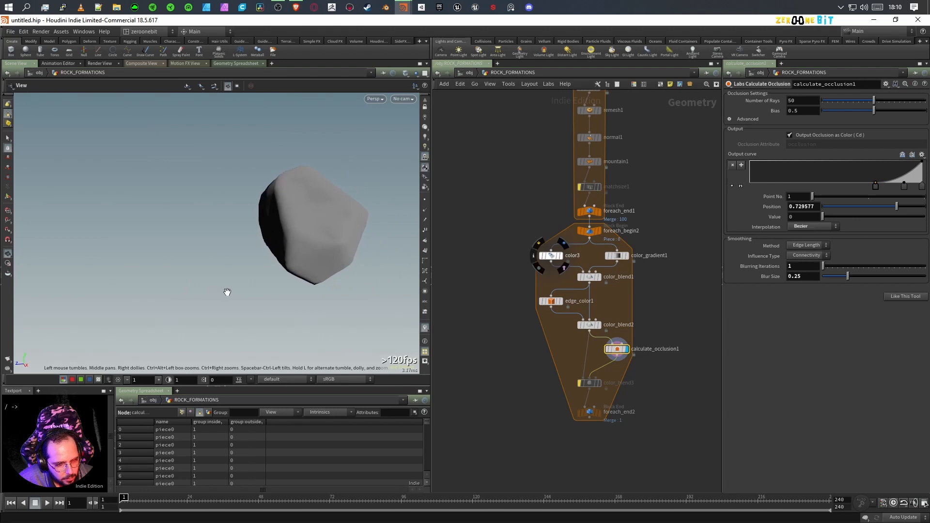
# - Set calculate_occlusion1's Bias to 0.25 and its Blur Size to 0.5, checking the occlusion around the rock
pyautogui.moveTo(855, 109)
pyautogui.mouseDown()
pyautogui.moveTo(831, 111)
pyautogui.moveTo(838, 109)
pyautogui.mouseUp()
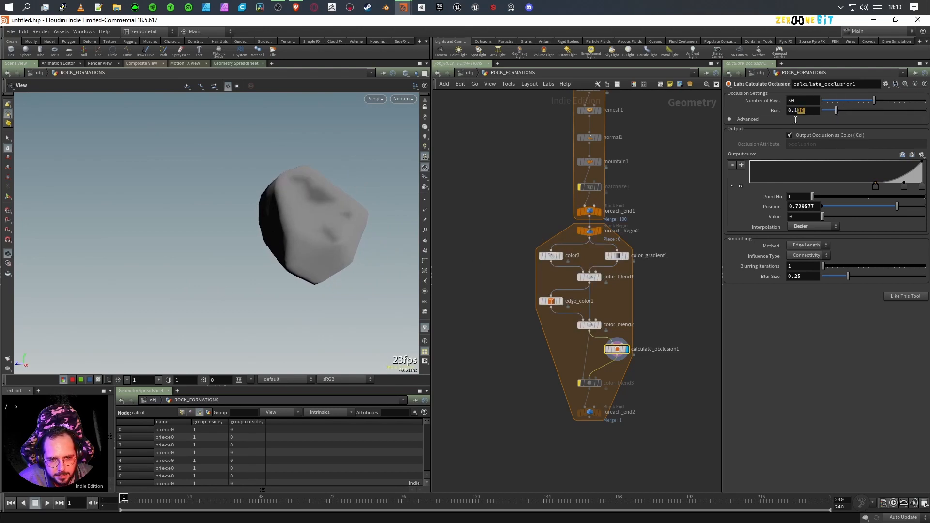
pyautogui.press('Return')
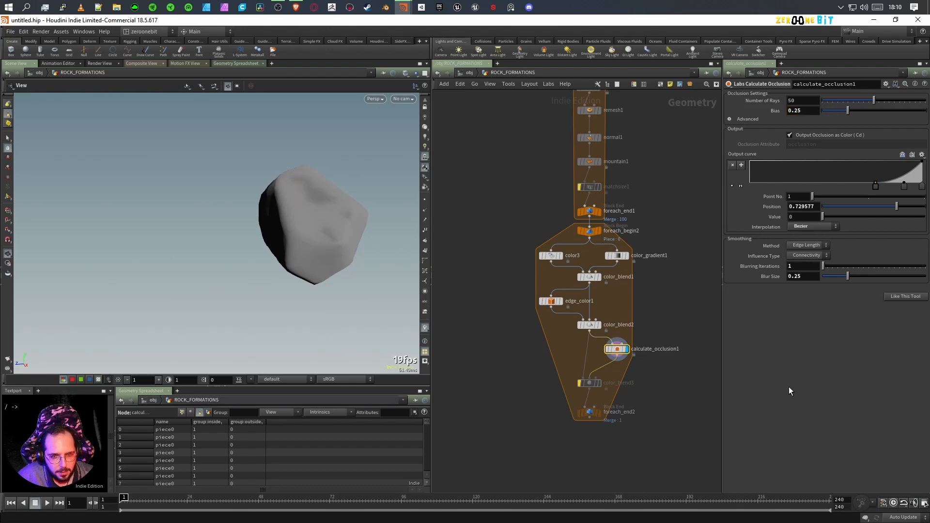
pyautogui.moveTo(260, 251)
pyautogui.mouseDown()
pyautogui.moveTo(384, 204)
pyautogui.moveTo(221, 288)
pyautogui.moveTo(333, 318)
pyautogui.moveTo(318, 324)
pyautogui.mouseUp()
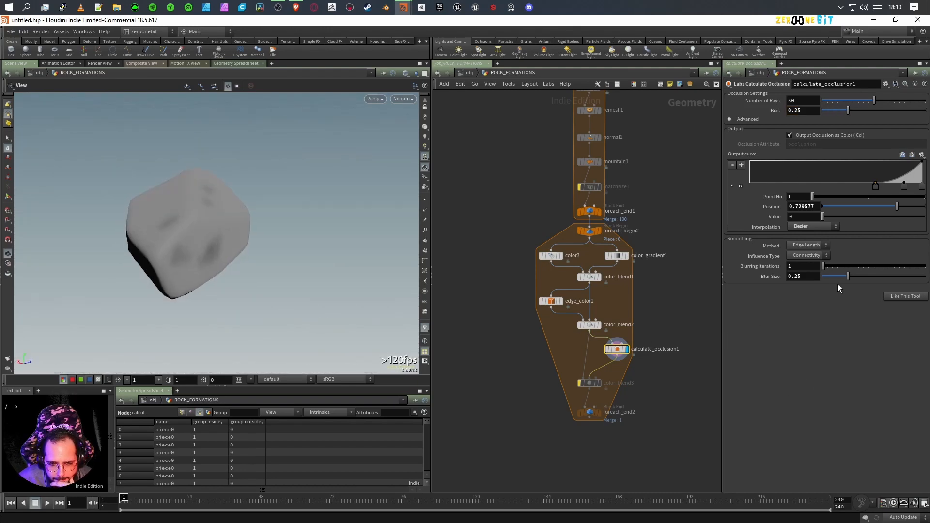
pyautogui.moveTo(847, 276); pyautogui.dragTo(873, 279)
pyautogui.moveTo(806, 278); pyautogui.dragTo(793, 287)
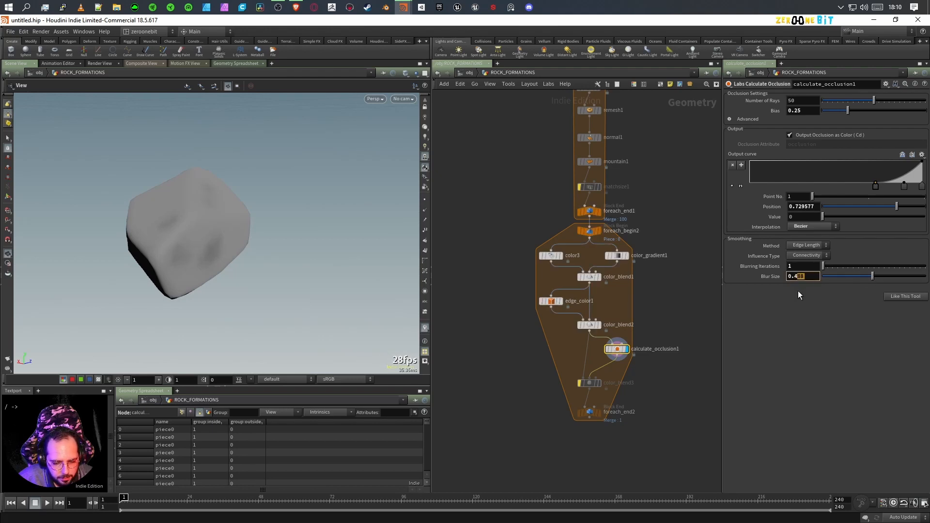
pyautogui.moveTo(225, 281); pyautogui.dragTo(252, 269)
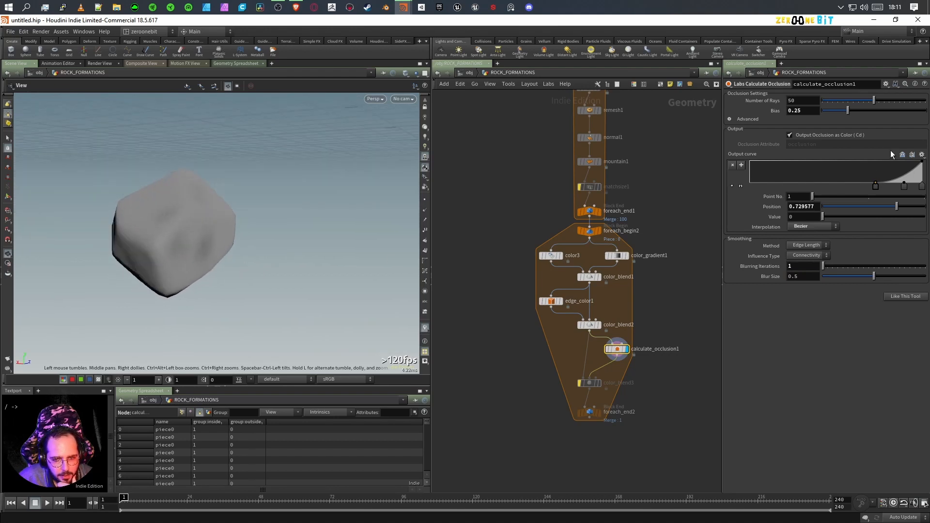
# - Try the Constant, Hill, Linear, Round, Sharp, Steps and Valley presets on calculate_occlusion1's output curve
pyautogui.click(922, 155)
pyautogui.click(914, 165)
pyautogui.click(922, 155)
pyautogui.click(924, 172)
pyautogui.click(922, 154)
pyautogui.click(924, 179)
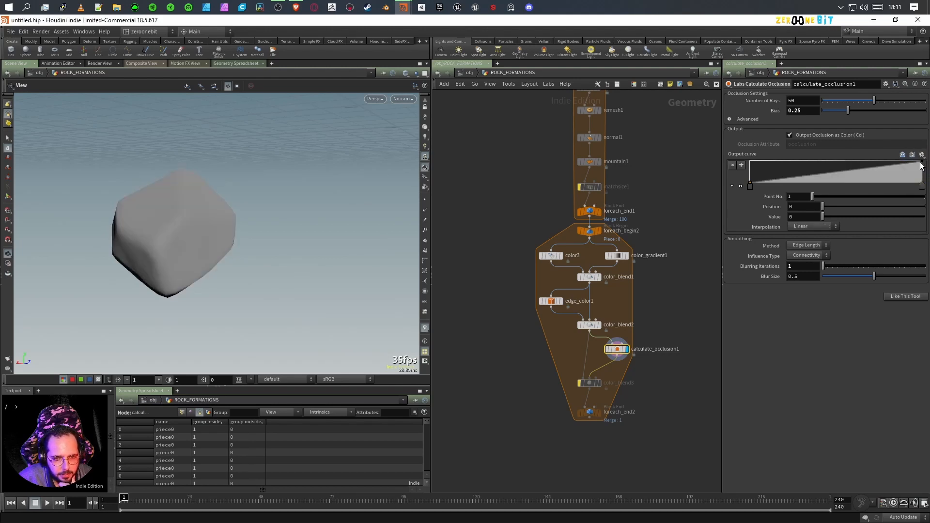
pyautogui.click(922, 155)
pyautogui.click(920, 194)
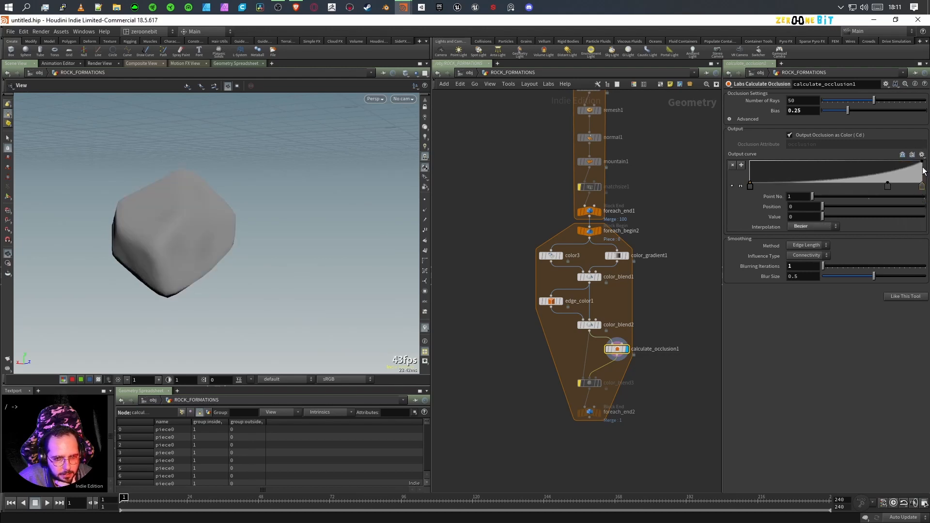
pyautogui.click(922, 154)
pyautogui.click(920, 202)
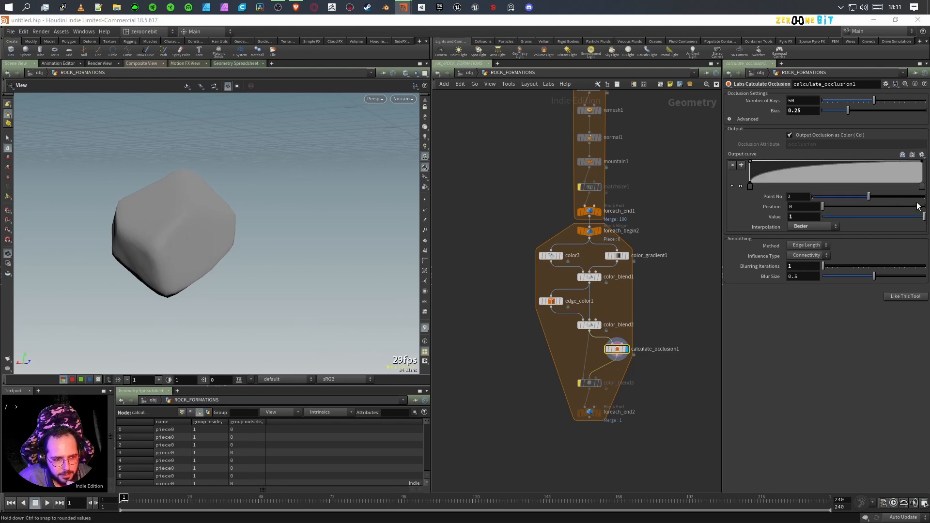
pyautogui.click(923, 155)
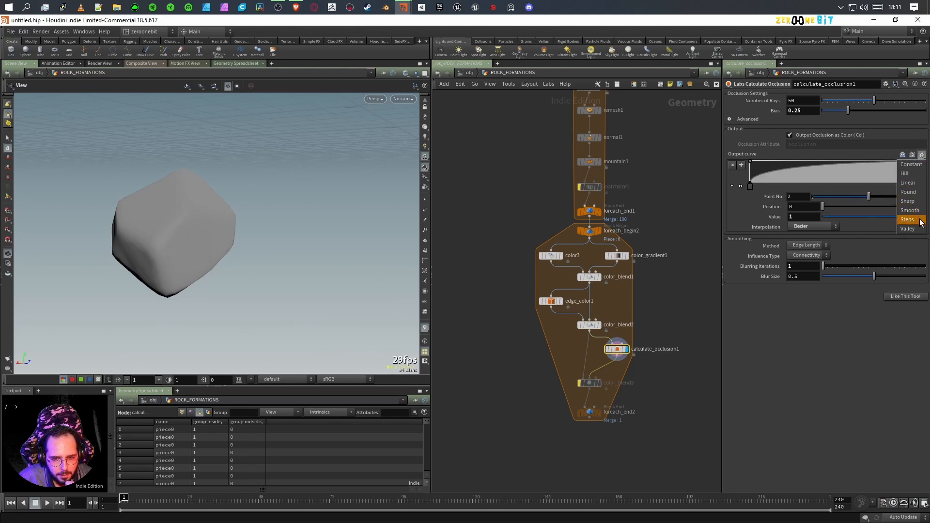
pyautogui.click(920, 221)
pyautogui.click(922, 154)
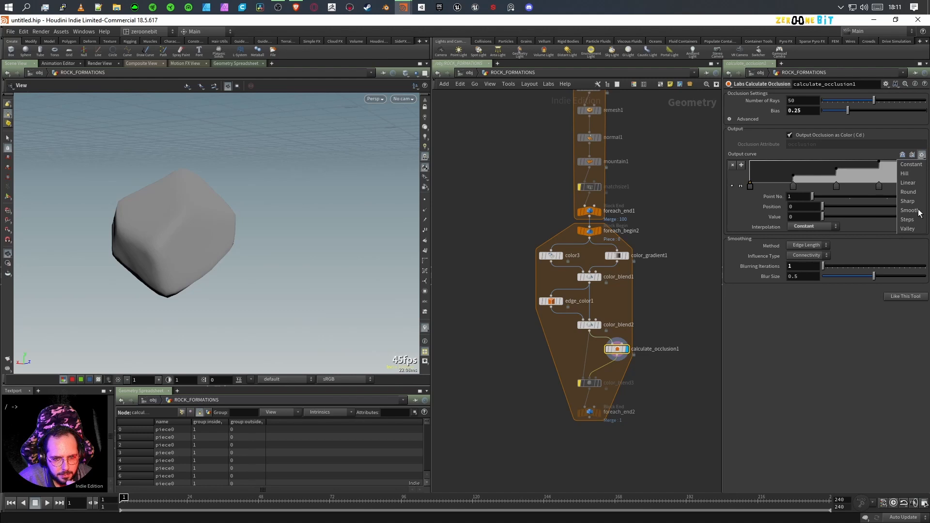
pyautogui.click(920, 228)
# - Apply the Round preset to calculate_occlusion1's output curve and set point 2's Position to 0.9
pyautogui.click(922, 154)
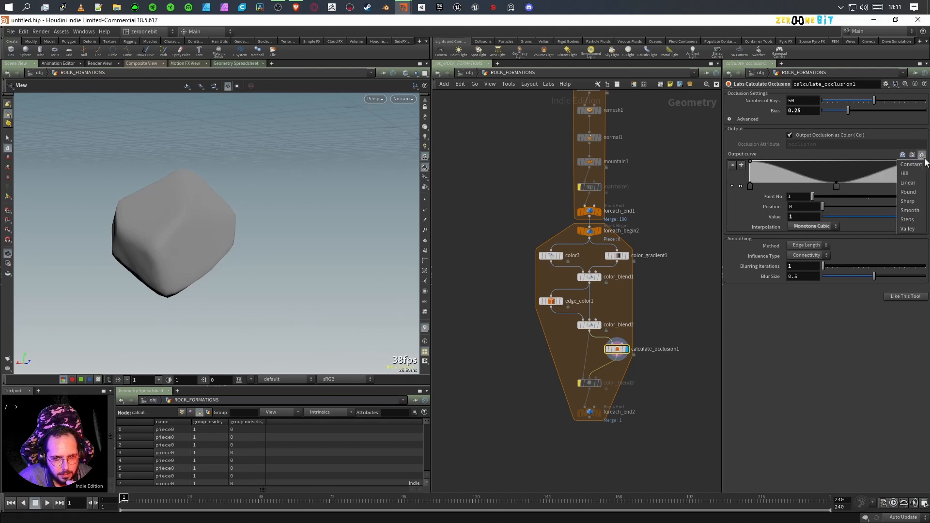
pyautogui.click(918, 195)
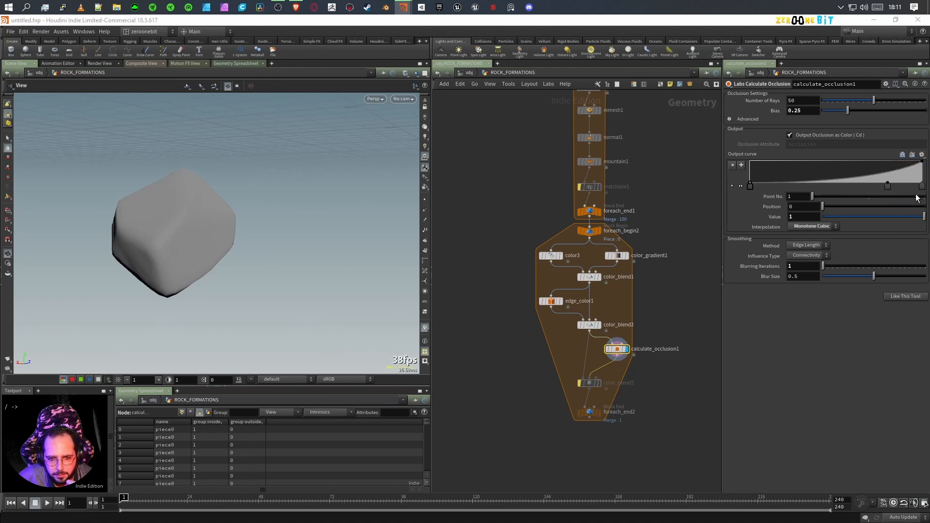
pyautogui.moveTo(889, 186); pyautogui.dragTo(913, 187)
pyautogui.moveTo(823, 209); pyautogui.dragTo(798, 218)
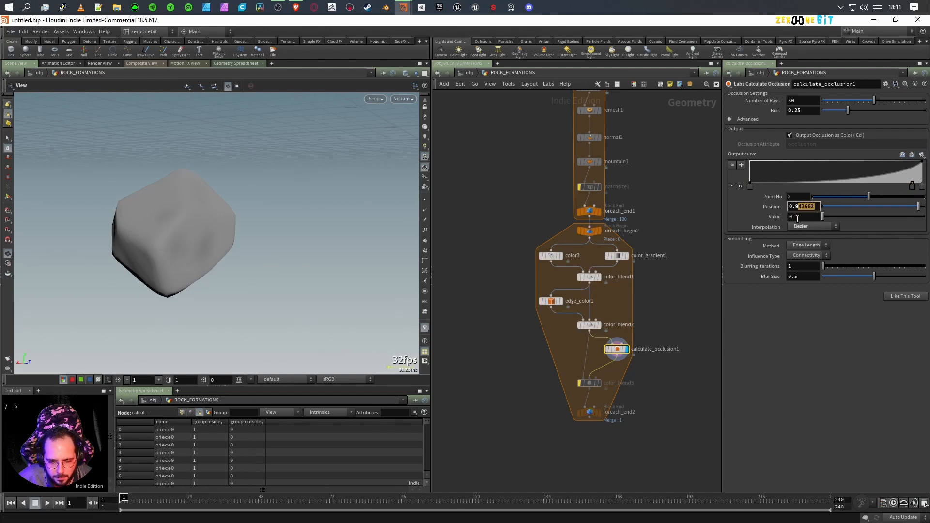
pyautogui.press('Return')
# - Move the output curve's point 1 to Position about 0.82 and delete the middle point
pyautogui.moveTo(750, 187); pyautogui.dragTo(893, 188)
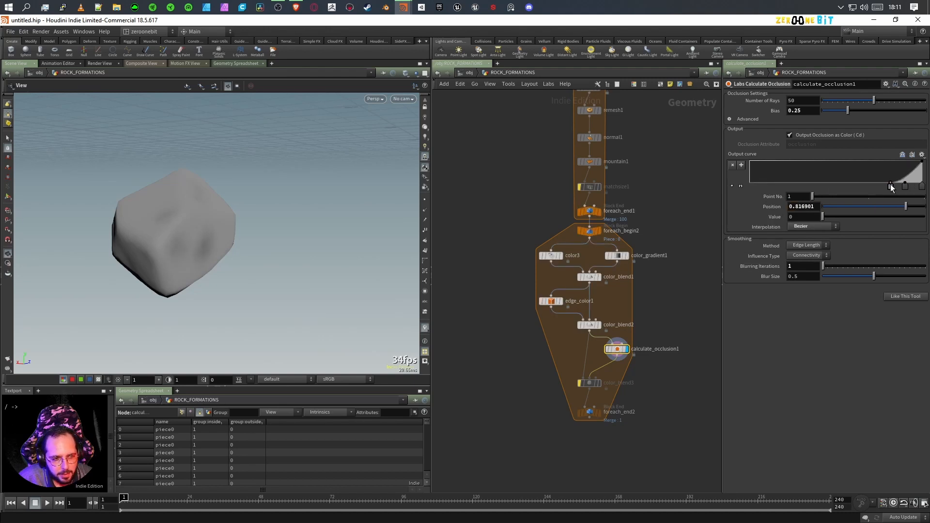
pyautogui.click(905, 187)
pyautogui.keyDown('ctrl'); pyautogui.click(905, 187); pyautogui.keyUp('ctrl')
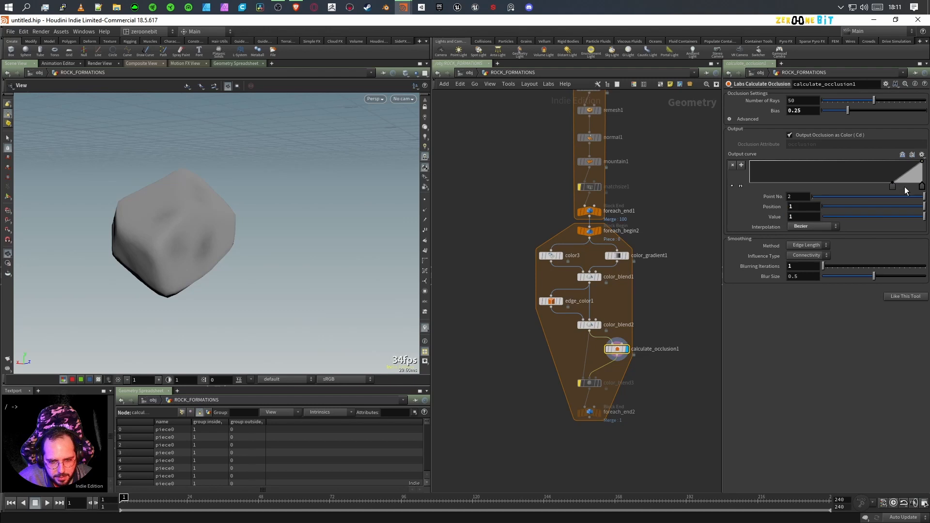
# - Set the output curve's point 1 Position to 0.9 and inspect the occlusion around the rock
pyautogui.moveTo(894, 186); pyautogui.dragTo(902, 187)
pyautogui.click(807, 210)
pyautogui.moveTo(806, 212); pyautogui.dragTo(797, 215)
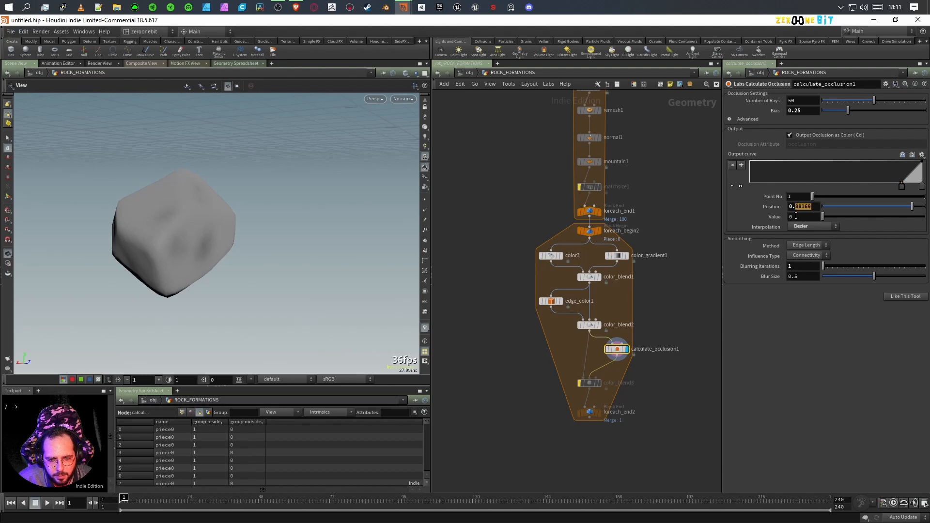
pyautogui.write('9')
pyautogui.press('Return')
pyautogui.moveTo(225, 333); pyautogui.dragTo(183, 281)
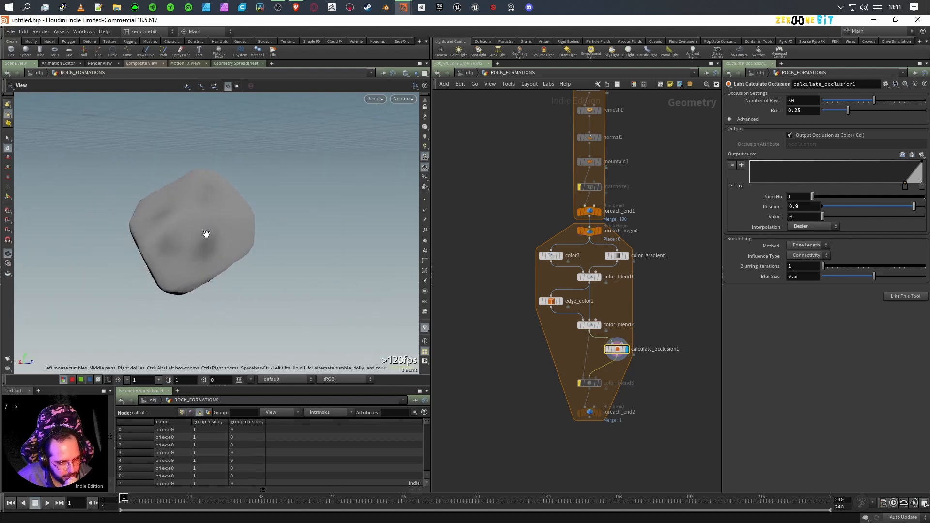
pyautogui.moveTo(270, 270); pyautogui.dragTo(216, 265)
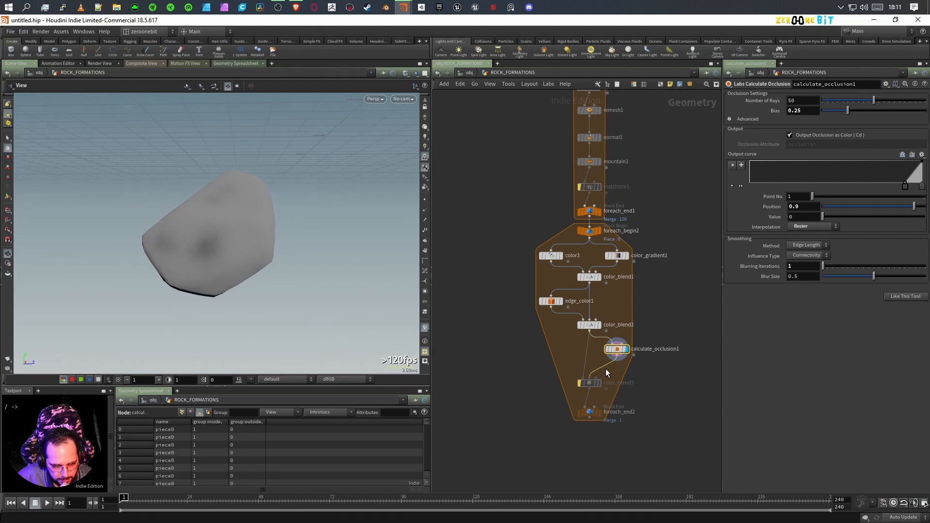
# - Re-enable color_blend3, display its output and check the blended occlusion on the rock
pyautogui.moveTo(586, 381)
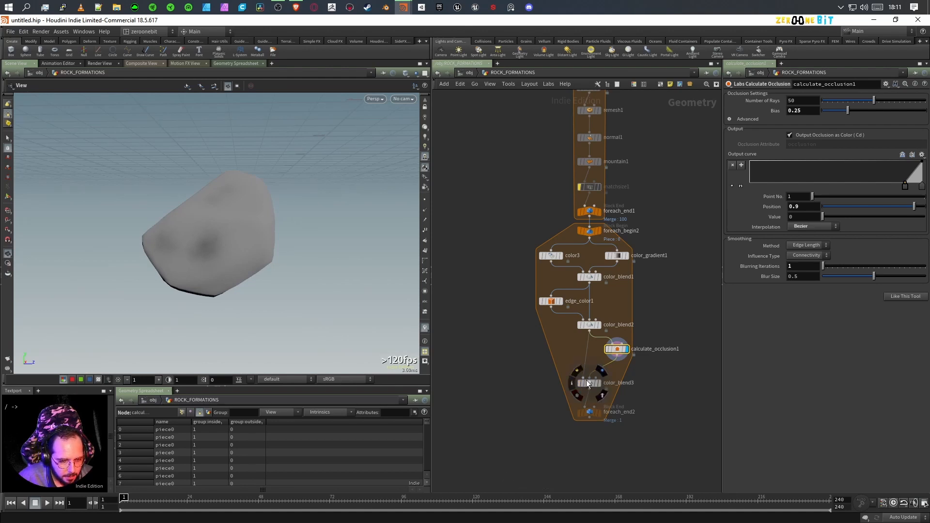
pyautogui.click(601, 382)
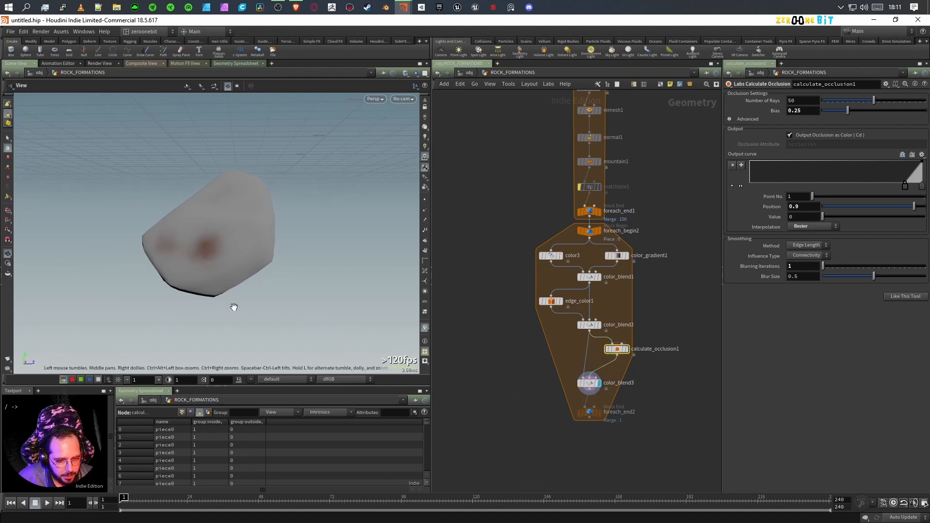
pyautogui.moveTo(225, 307); pyautogui.dragTo(327, 310)
pyautogui.click(589, 383)
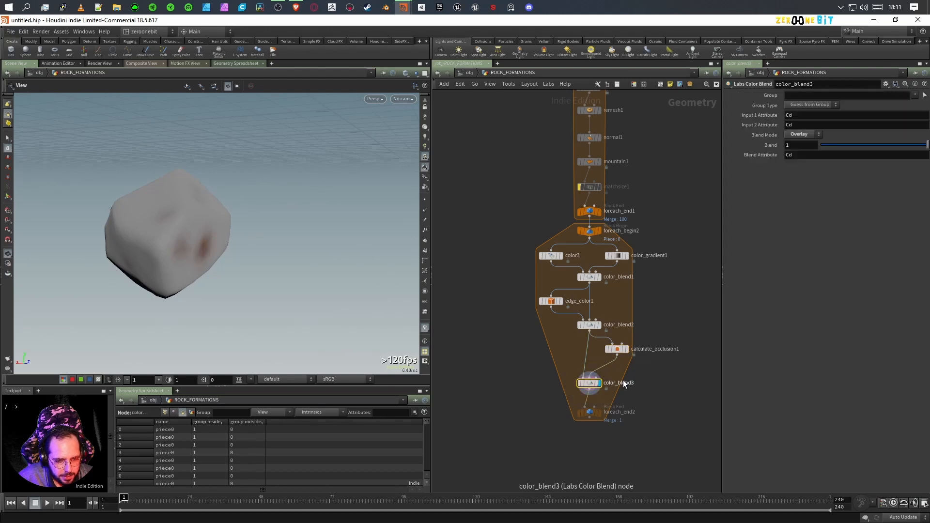
# - Set color_blend3's Blend to 0.1 and compare the rock with calculate_occlusion1 bypassed and active
pyautogui.moveTo(902, 146); pyautogui.dragTo(795, 146)
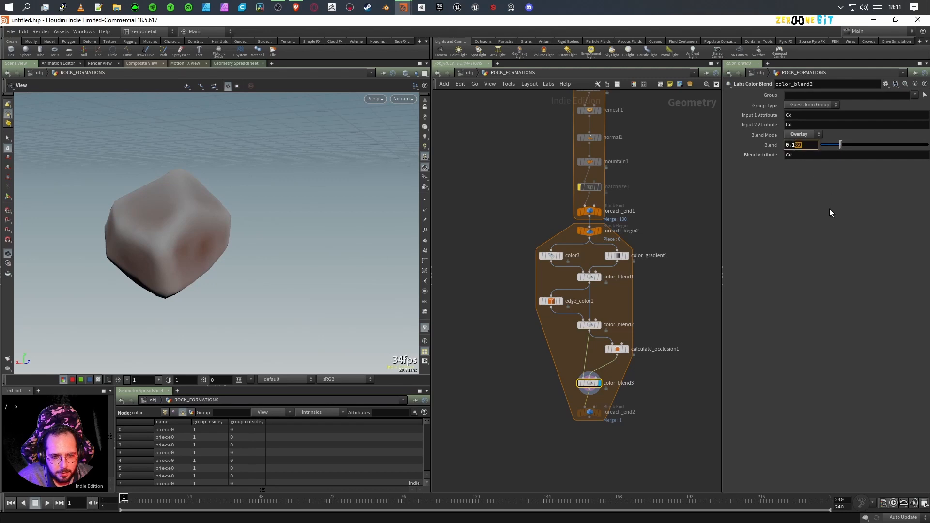
pyautogui.write('1')
pyautogui.press('Return')
pyautogui.moveTo(328, 218); pyautogui.dragTo(183, 222)
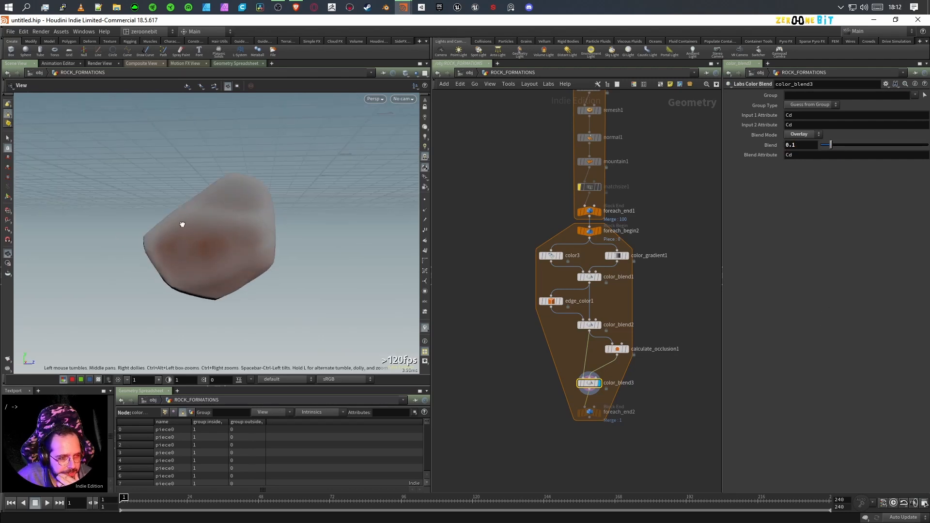
pyautogui.click(606, 341)
pyautogui.click(606, 337)
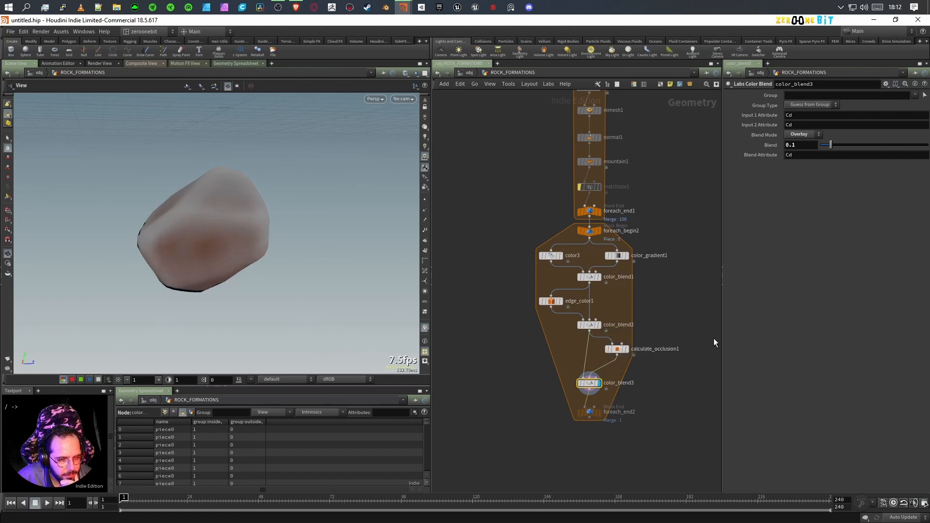
# - Set color_blend3's Blend Mode to Multiply and inspect the rock's coloring
pyautogui.click(810, 135)
pyautogui.click(804, 156)
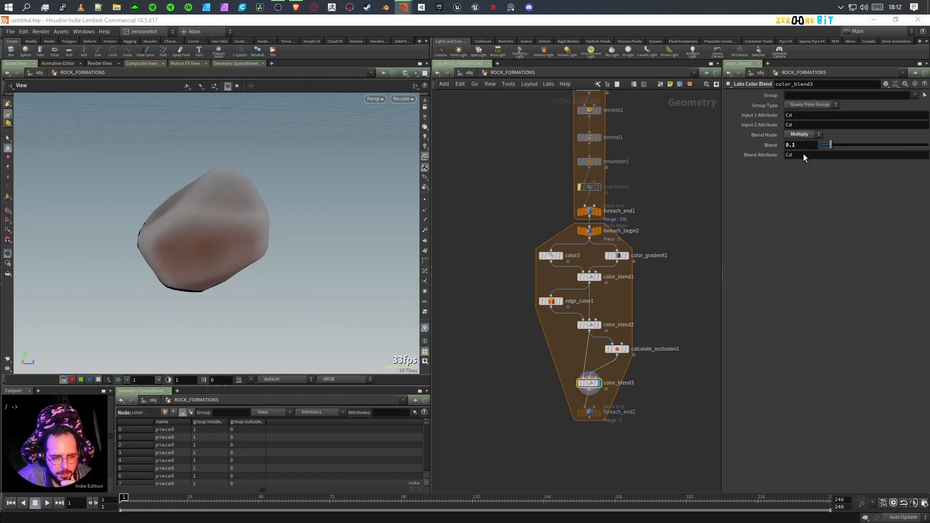
pyautogui.moveTo(603, 338)
pyautogui.moveTo(182, 277); pyautogui.dragTo(232, 270)
# - Set color_blend3's Blend to 0.5 after trying 0.32
pyautogui.click(806, 134)
pyautogui.click(806, 133)
pyautogui.moveTo(836, 144); pyautogui.dragTo(855, 148)
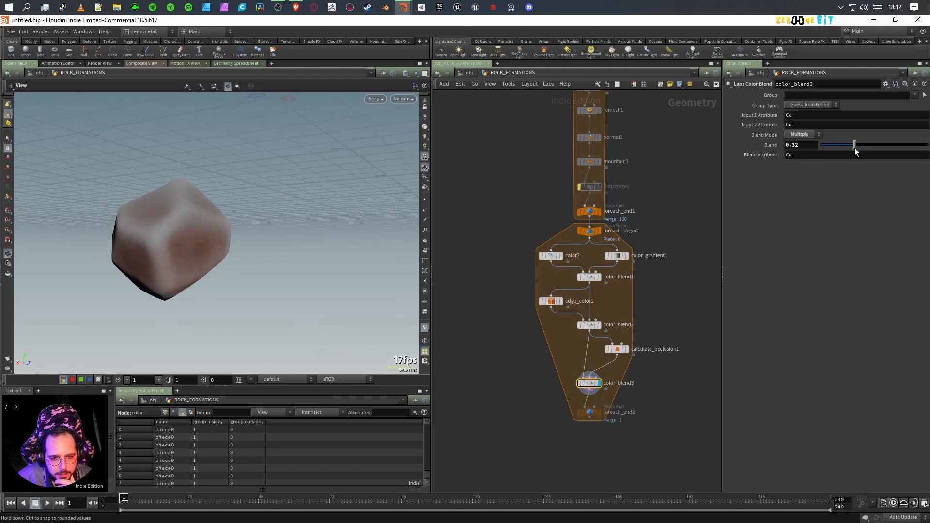
pyautogui.doubleClick(795, 145)
pyautogui.write('5')
pyautogui.press('Return')
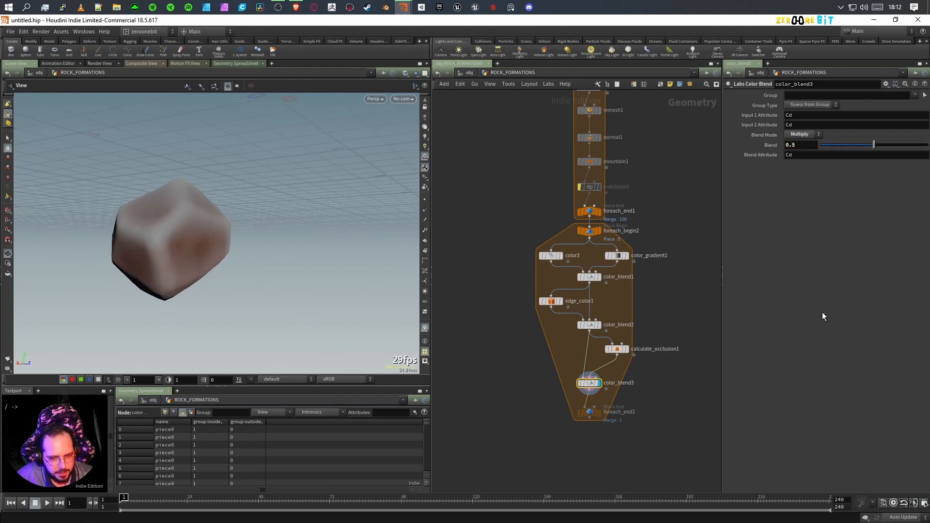
# - Try Overlay as color_blend3's Blend Mode, return it to Multiply and inspect the rock's darkened areas
pyautogui.click(809, 135)
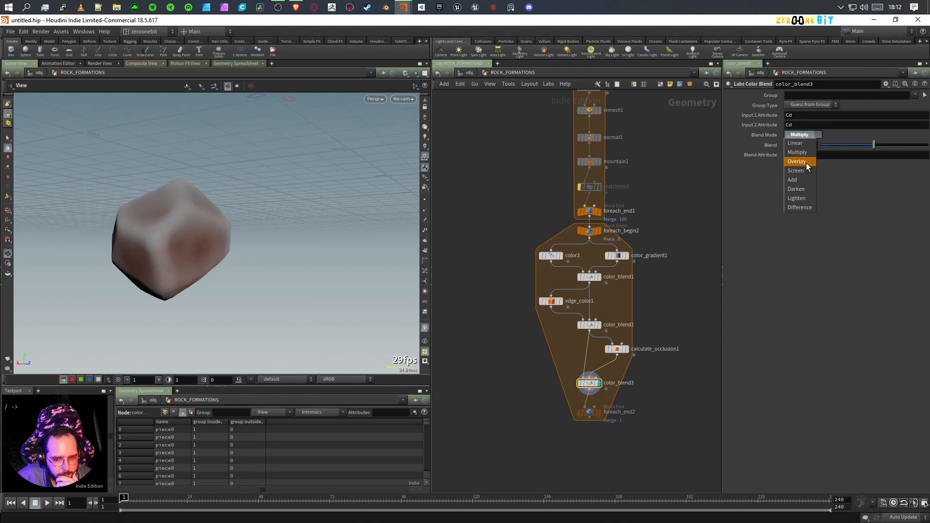
pyautogui.click(806, 163)
pyautogui.click(804, 135)
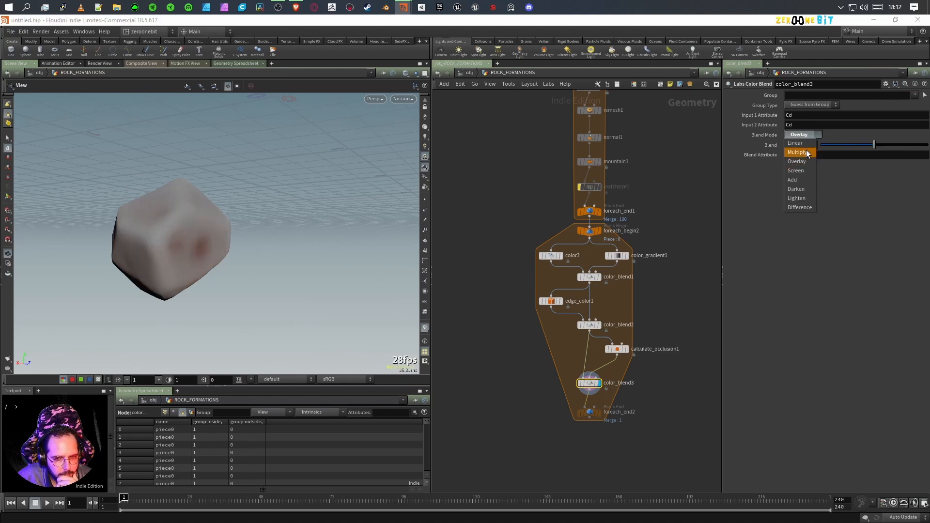
pyautogui.click(808, 153)
pyautogui.click(603, 339)
pyautogui.moveTo(174, 262)
pyautogui.mouseDown()
pyautogui.moveTo(145, 274)
pyautogui.moveTo(361, 257)
pyautogui.moveTo(260, 284)
pyautogui.moveTo(178, 283)
pyautogui.moveTo(180, 241)
pyautogui.mouseUp()
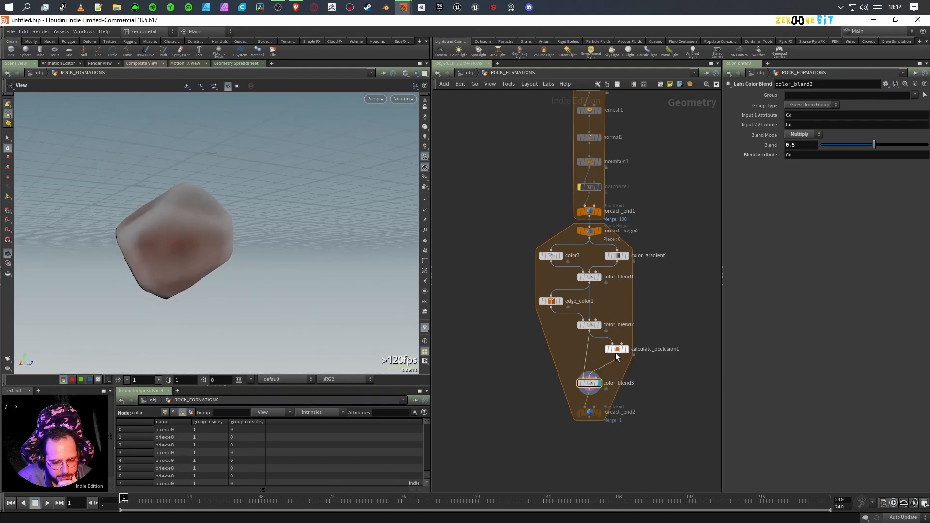
# - Tighten the loop's layout by moving color_blend3 and foreach_end2 up beneath calculate_occlusion1, and display foreach_end2
pyautogui.moveTo(615, 351)
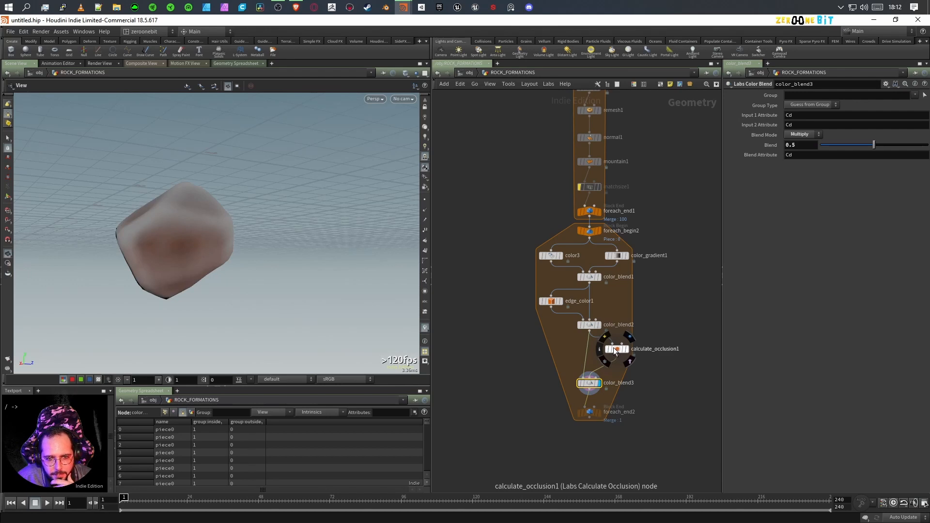
pyautogui.moveTo(588, 383); pyautogui.dragTo(588, 374)
pyautogui.moveTo(589, 413)
pyautogui.moveTo(590, 414); pyautogui.dragTo(590, 393)
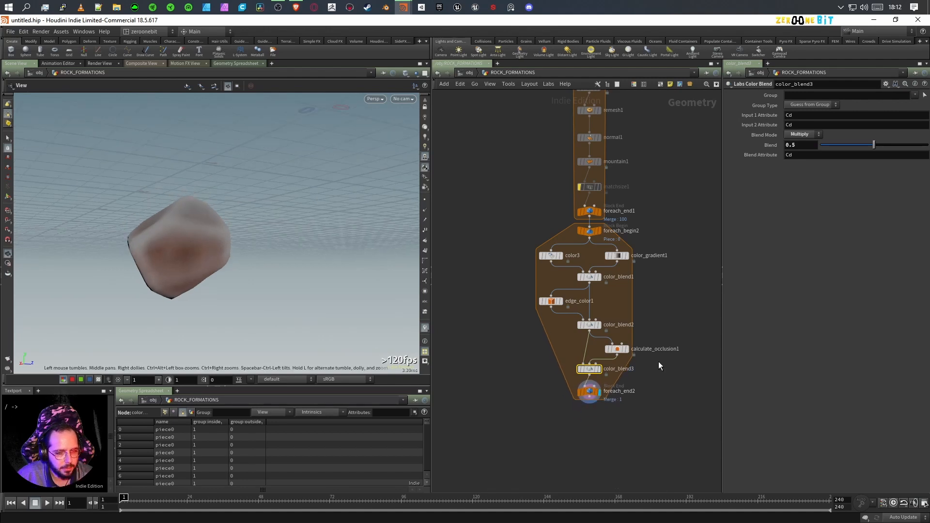
# - Turn off Single Pass on foreach_end2 so every rock piece is processed, and inspect the whole group of rocks
pyautogui.moveTo(563, 389); pyautogui.dragTo(650, 411)
pyautogui.click(728, 176)
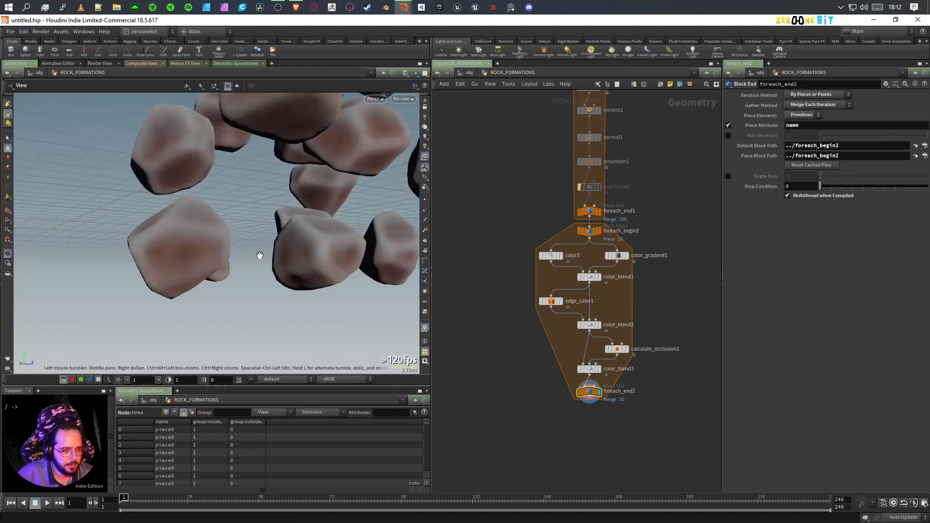
pyautogui.scroll(-10, 260, 256)
pyautogui.moveTo(354, 246); pyautogui.dragTo(286, 230)
pyautogui.moveTo(285, 230); pyautogui.dragTo(315, 281, button='middle')
pyautogui.moveTo(315, 281); pyautogui.dragTo(337, 272)
pyautogui.scroll(3, 373, 272)
# - Set edge_color1's Convex Intensity to 1 and Blur Amount to 10, and inspect the edge coloring on the rocks
pyautogui.click(555, 302)
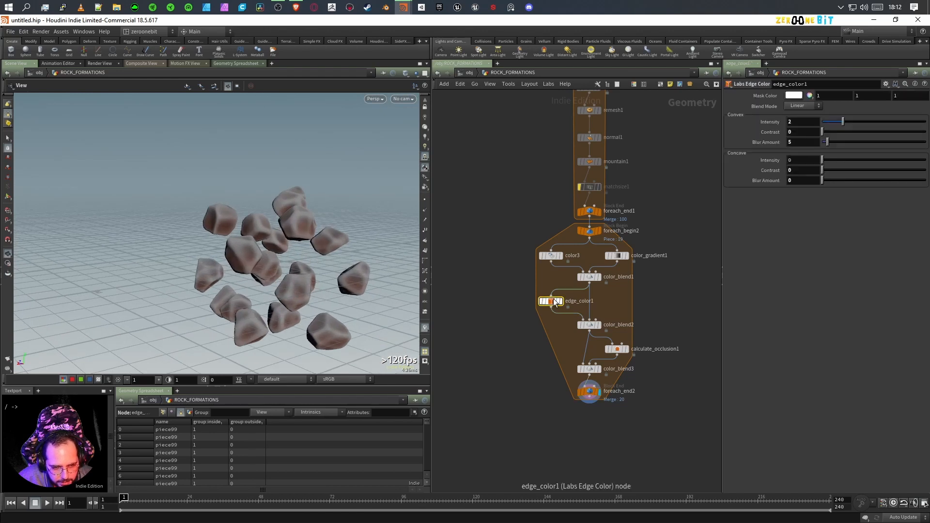
pyautogui.click(803, 122)
pyautogui.press('Return')
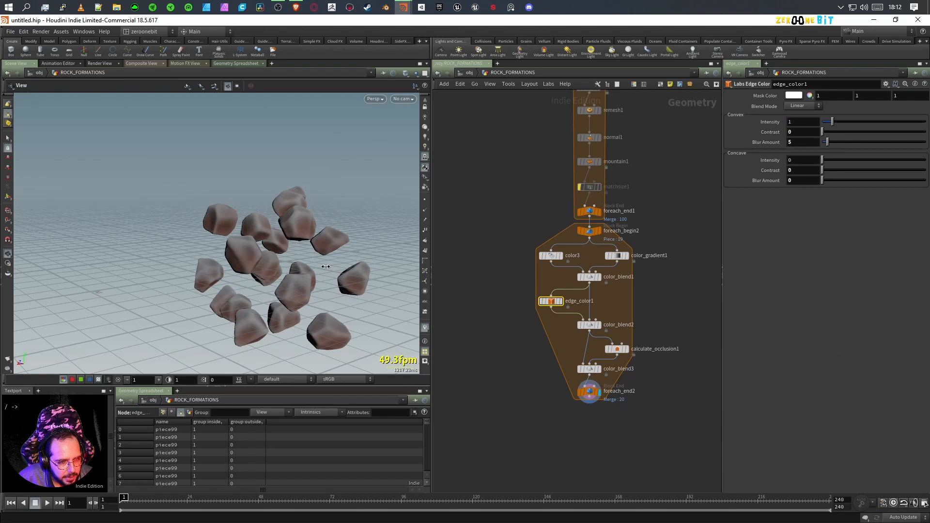
pyautogui.click(809, 143)
pyautogui.write('10')
pyautogui.press('Return')
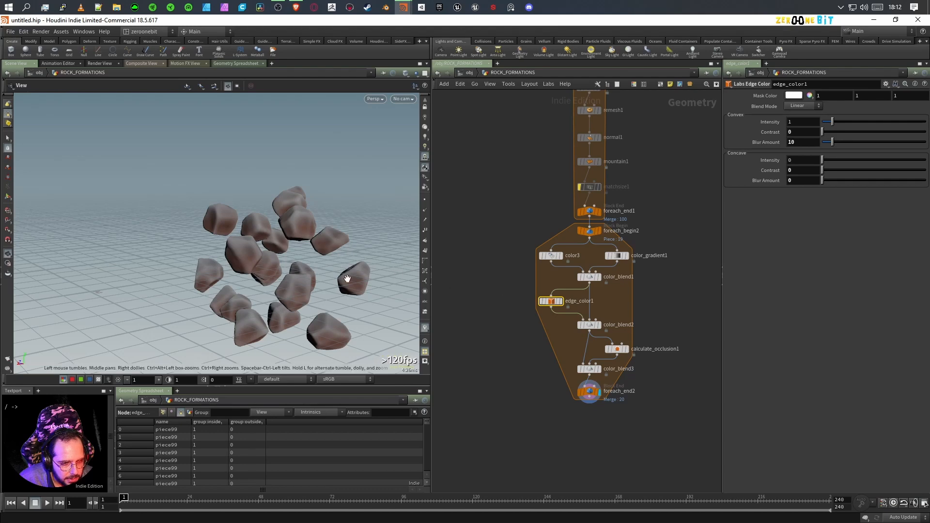
pyautogui.moveTo(347, 274); pyautogui.dragTo(333, 326)
pyautogui.scroll(5, 333, 326)
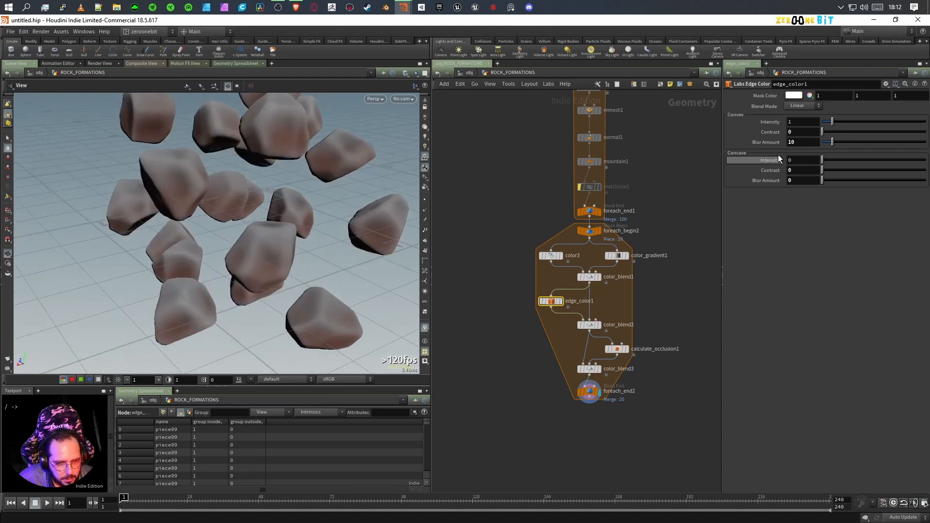
# - Set edge_color1's Convex Intensity to 0.75 after trying 0.5, checking the rocks with each value
pyautogui.doubleClick(804, 121)
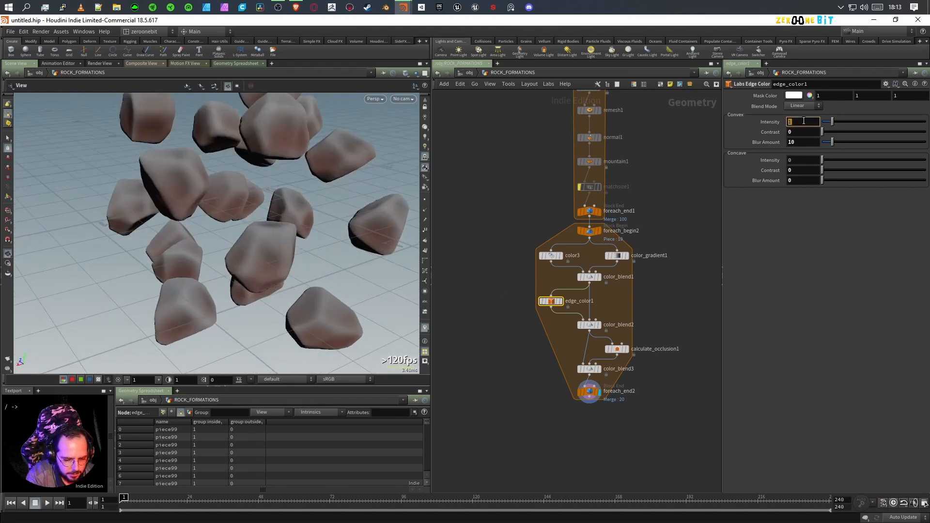
pyautogui.write('0.5')
pyautogui.press('Return')
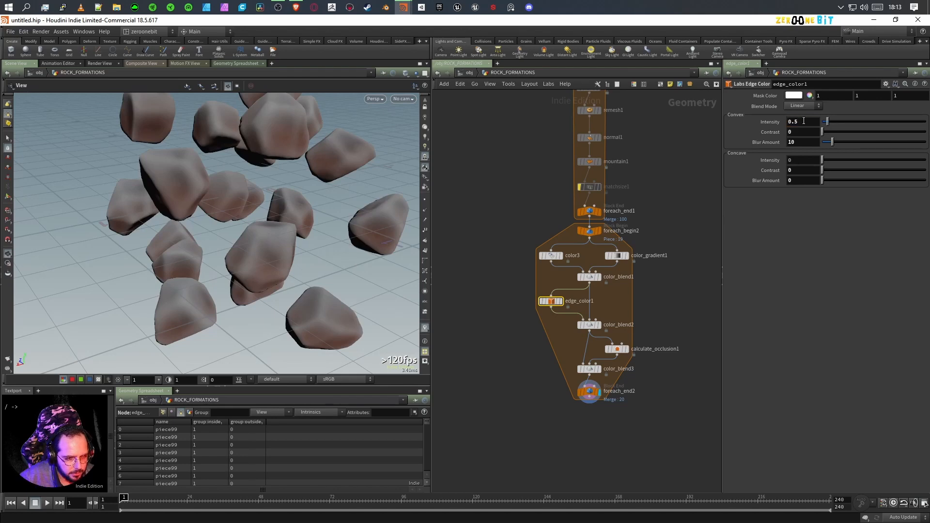
pyautogui.scroll(-2, 275, 245)
pyautogui.moveTo(275, 245); pyautogui.dragTo(291, 232)
pyautogui.click(807, 120)
pyautogui.press('Return')
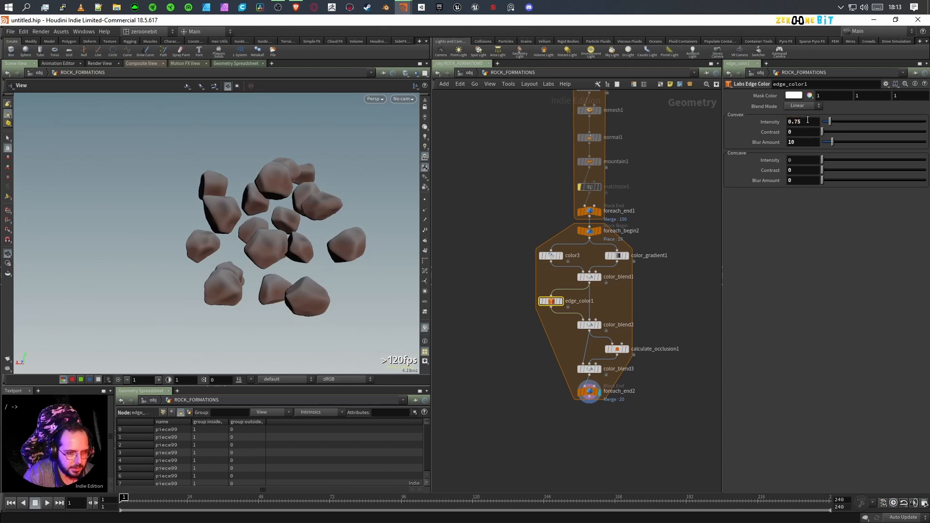
pyautogui.moveTo(228, 272); pyautogui.dragTo(291, 273)
# - Try an Element Size of 0.1 on the mountain1 node and inspect the rocks' surfaces up close
pyautogui.moveTo(694, 233); pyautogui.dragTo(695, 301, button='middle')
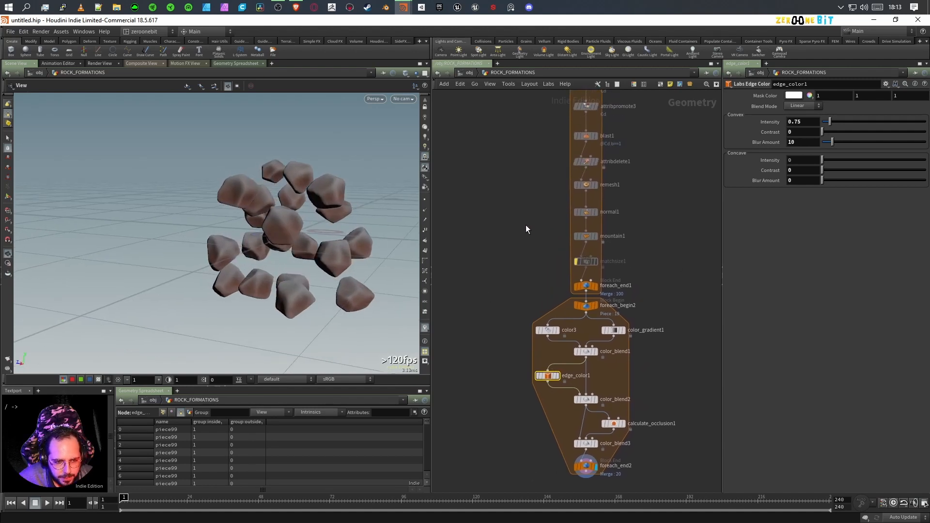
pyautogui.click(586, 237)
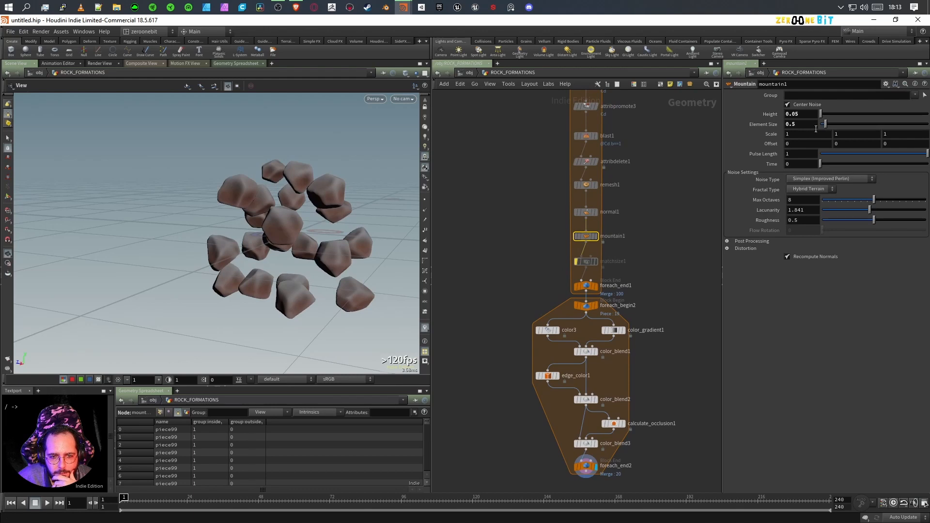
pyautogui.click(806, 106)
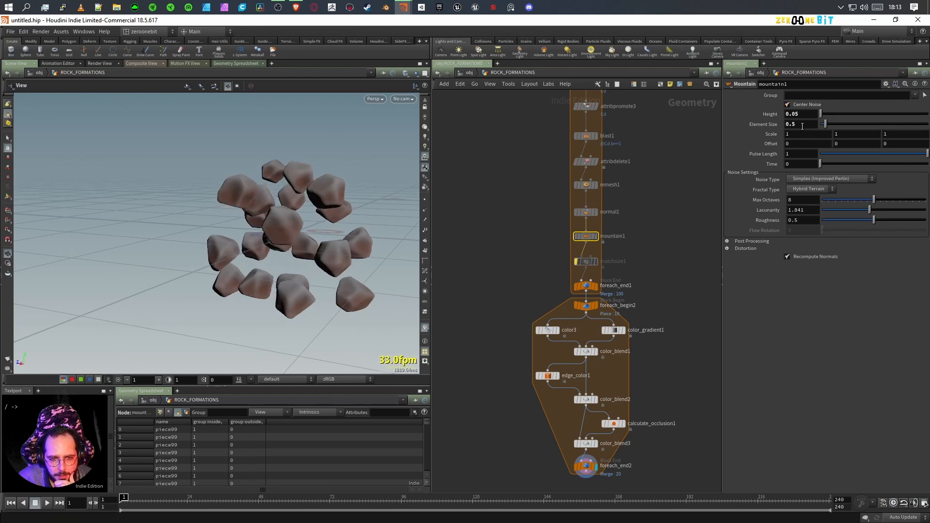
pyautogui.click(796, 114)
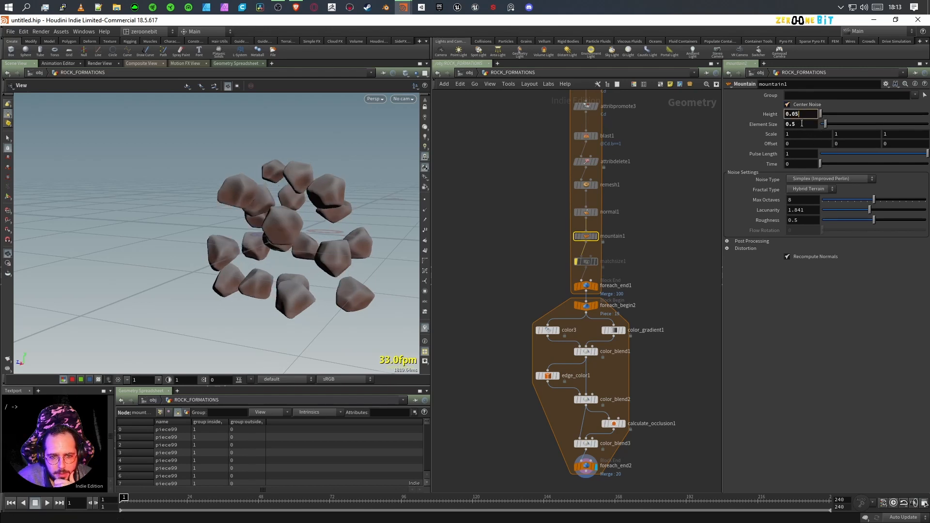
pyautogui.moveTo(793, 125); pyautogui.dragTo(820, 128)
pyautogui.write('1')
pyautogui.click(810, 115)
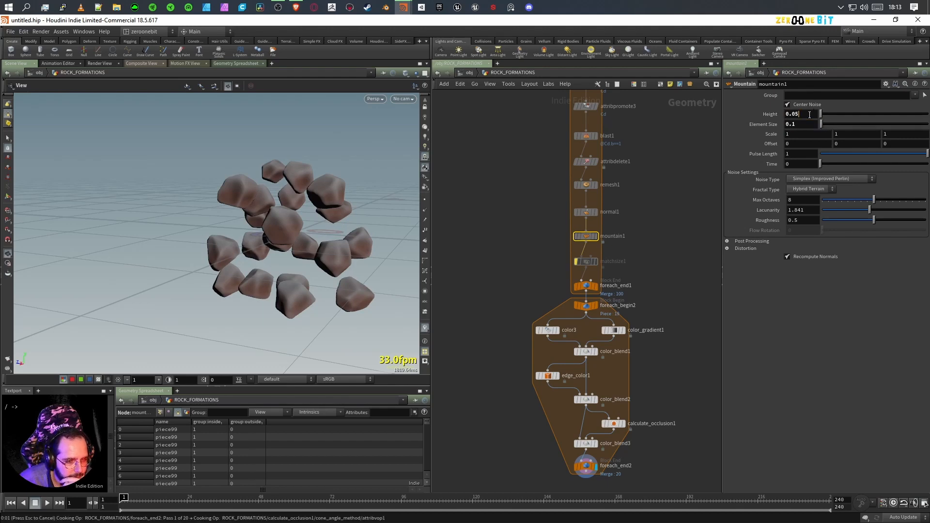
pyautogui.scroll(6, 339, 272)
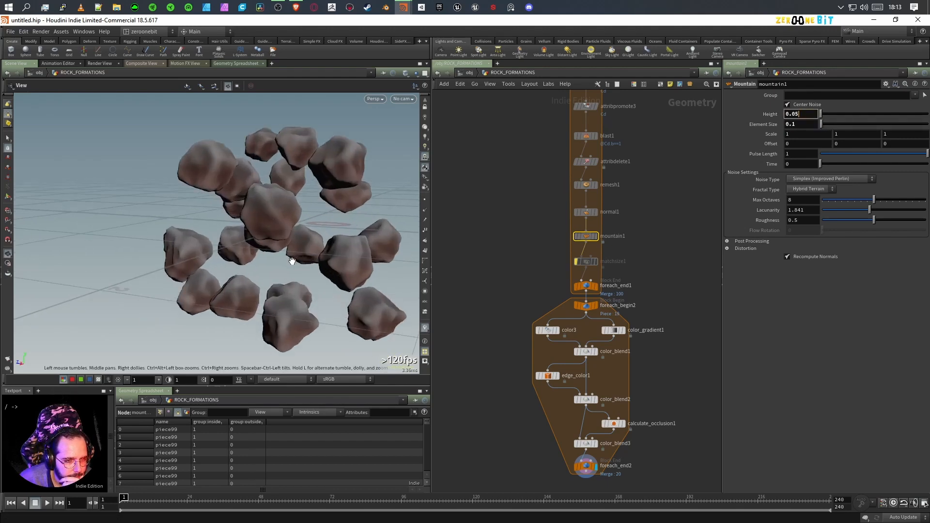
pyautogui.moveTo(343, 277); pyautogui.dragTo(349, 291)
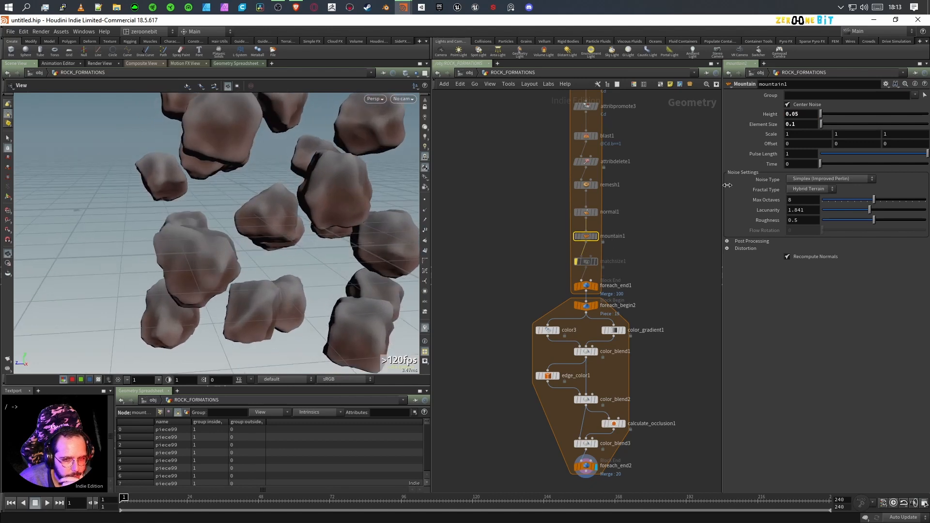
# - Set mountain1's Element Size to 0.25 and inspect the rocks' shapes and coloring from several angles
pyautogui.click(809, 125)
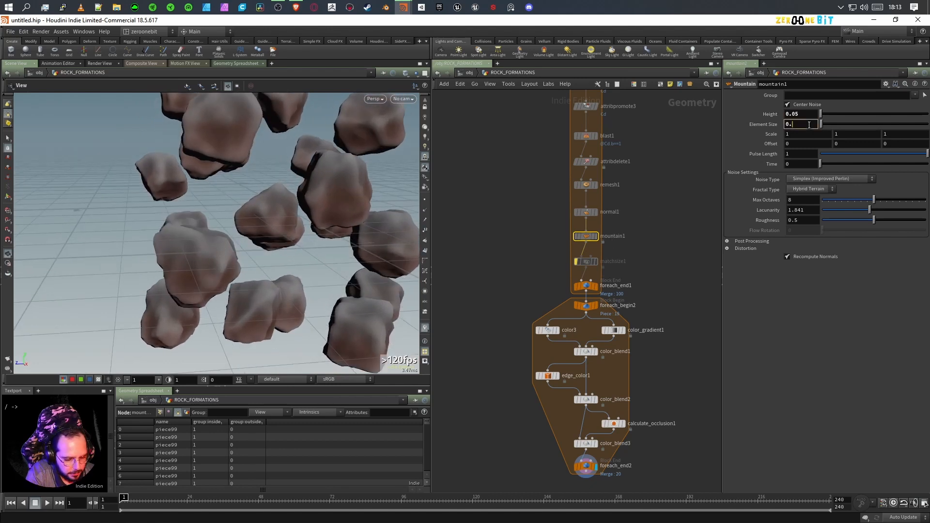
pyautogui.press('Return')
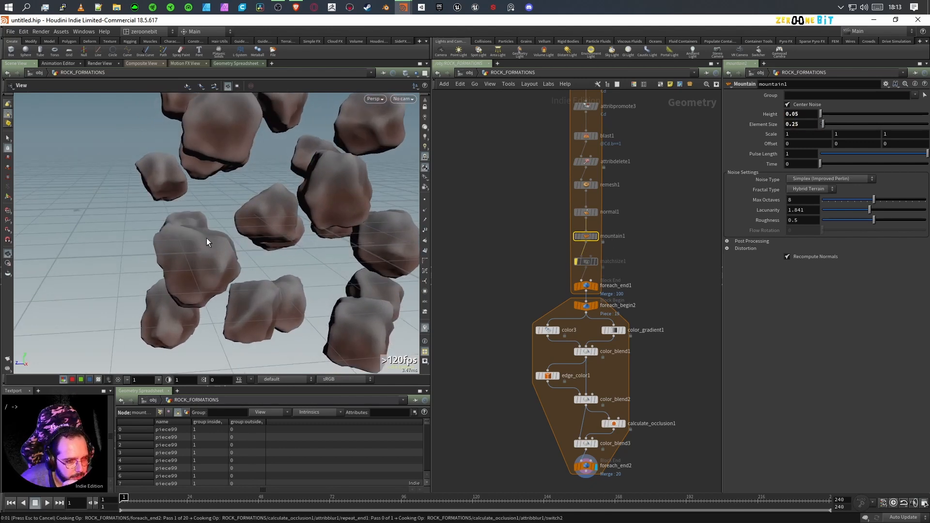
pyautogui.moveTo(361, 285); pyautogui.dragTo(321, 302)
pyautogui.moveTo(606, 425)
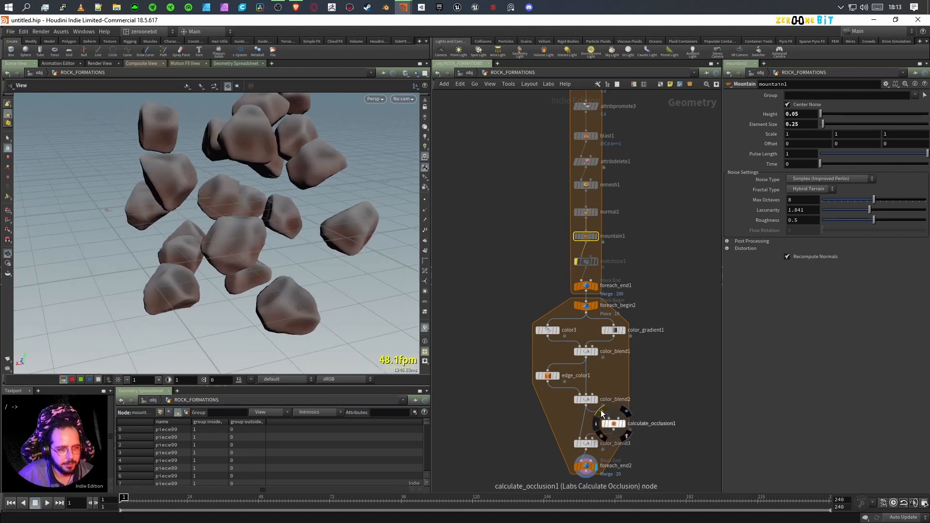
pyautogui.moveTo(281, 291); pyautogui.dragTo(370, 318)
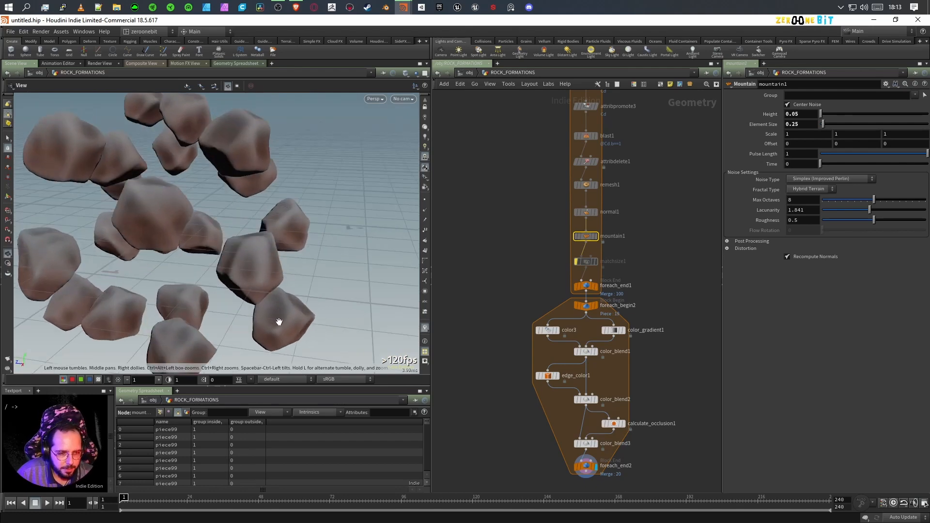
pyautogui.scroll(-3, 288, 316)
pyautogui.moveTo(288, 317); pyautogui.dragTo(210, 208)
pyautogui.moveTo(369, 281)
pyautogui.mouseDown()
pyautogui.moveTo(339, 279)
pyautogui.moveTo(383, 279)
pyautogui.mouseUp()
pyautogui.scroll(-3, 339, 279)
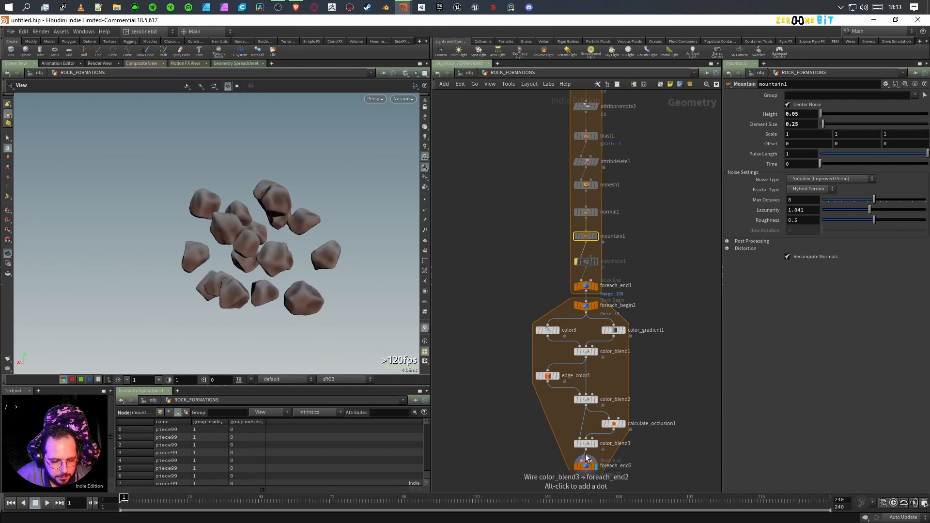
# - Add a Color node below foreach_end2, connect it to the loop's output and display it
pyautogui.moveTo(654, 446); pyautogui.dragTo(656, 376, button='middle')
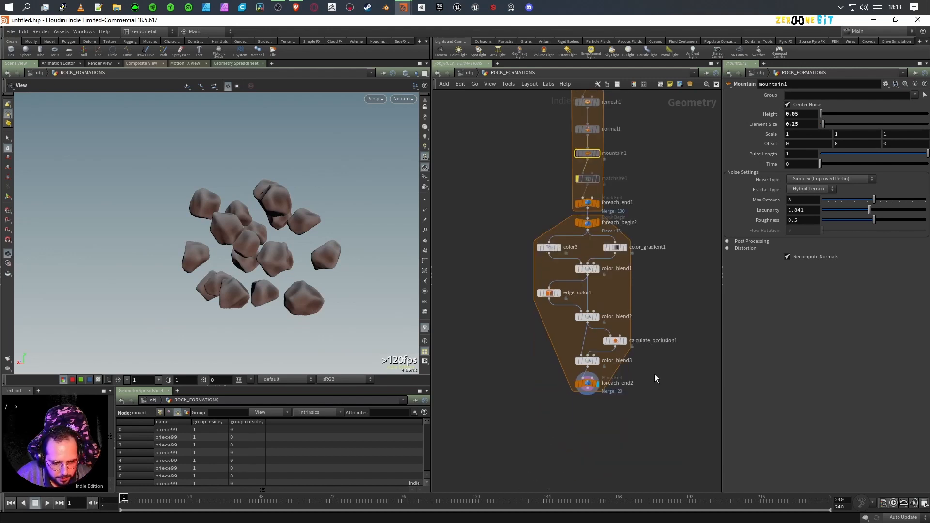
pyautogui.press('Tab')
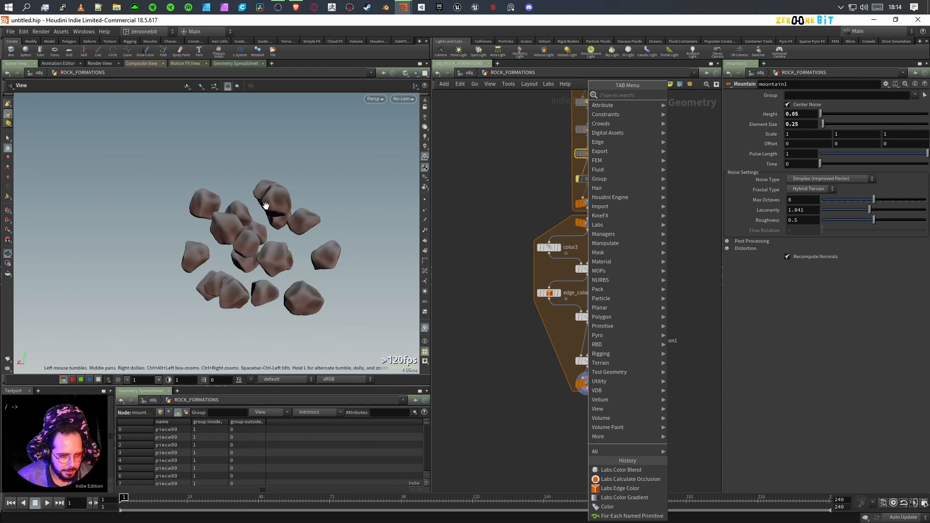
pyautogui.click(533, 434)
pyautogui.press('Tab')
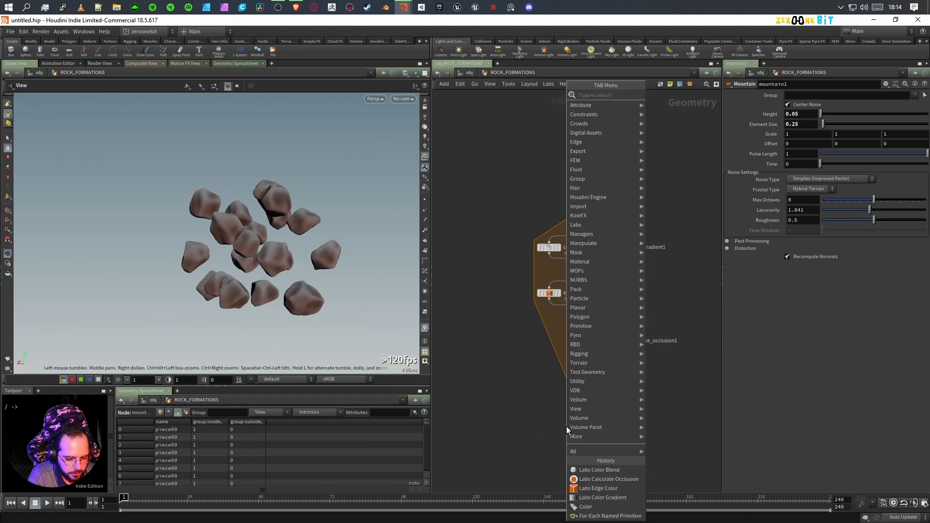
pyautogui.write('color')
pyautogui.press('Return')
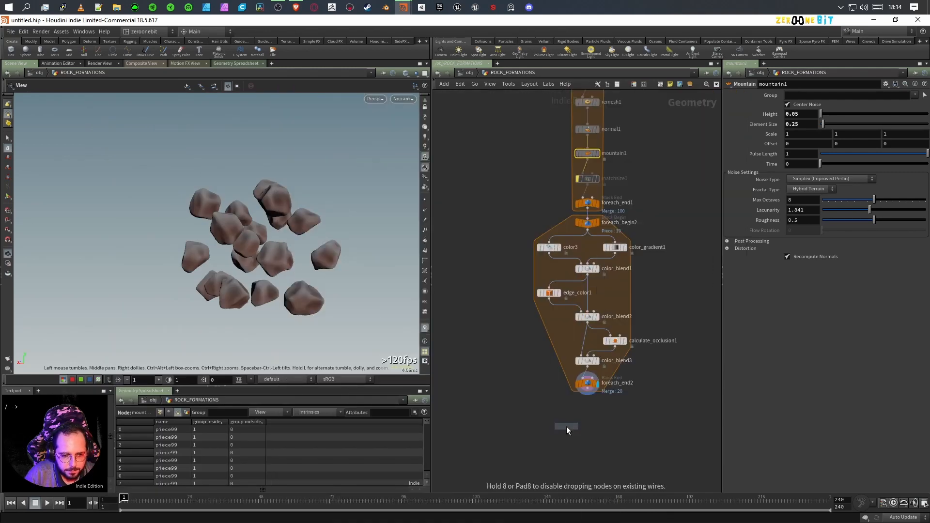
pyautogui.click(589, 420)
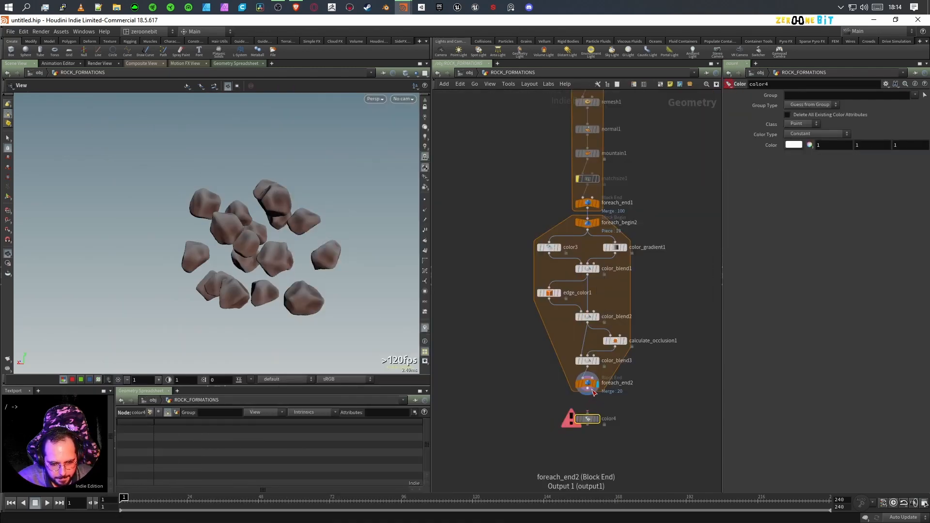
pyautogui.click(589, 416)
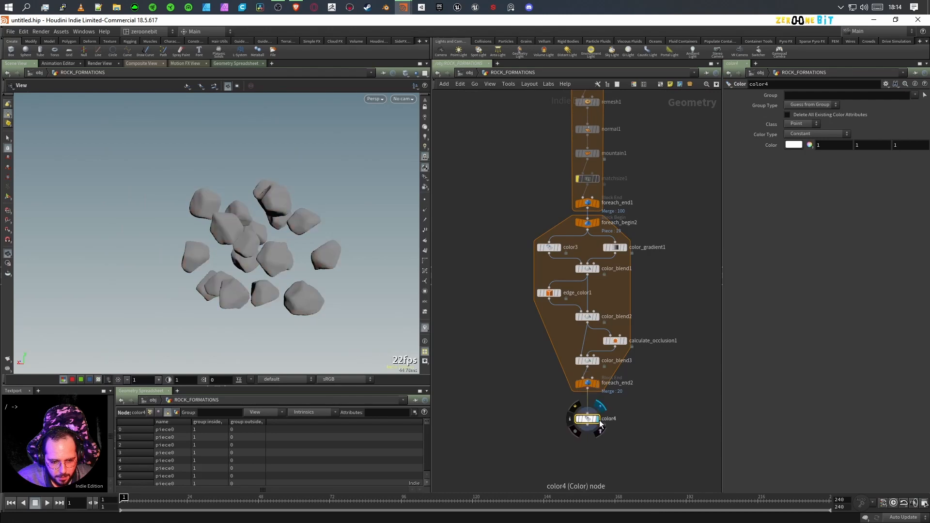
# - Set color4's Color Type to Random from Attribute and its Attribute to name
pyautogui.click(803, 133)
pyautogui.click(824, 178)
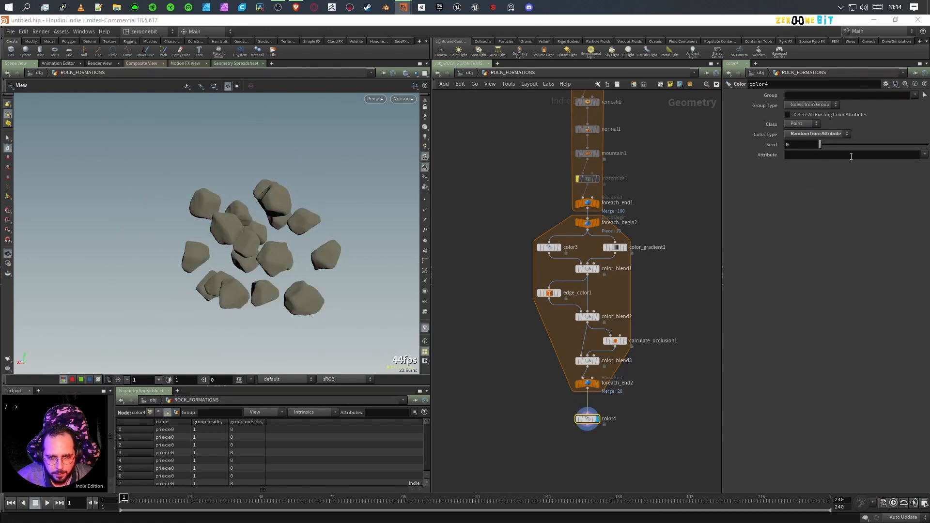
pyautogui.click(885, 156)
pyautogui.write('name')
pyautogui.press('Return')
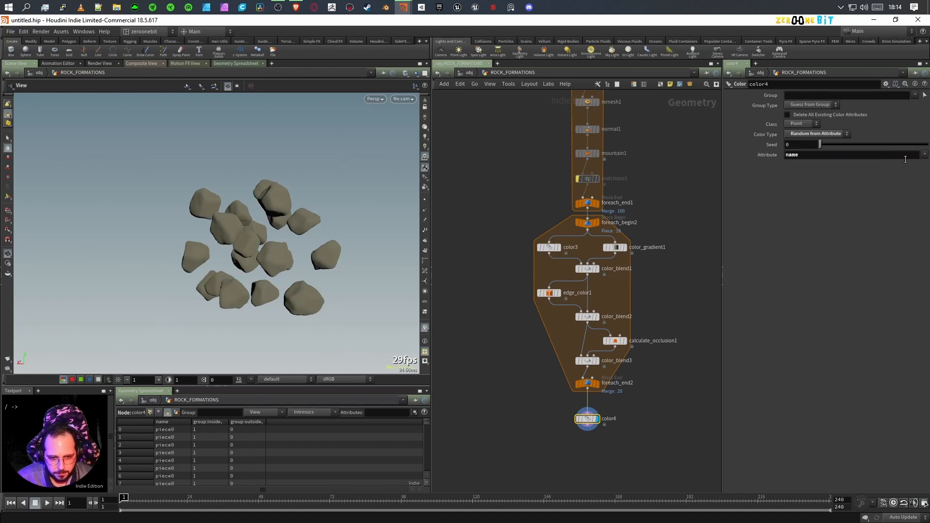
# - Try piece as color4's Attribute for the random colors, and return it to name
pyautogui.click(924, 155)
pyautogui.click(903, 156)
pyautogui.moveTo(837, 155); pyautogui.dragTo(722, 155)
pyautogui.write('piece')
pyautogui.press('Return')
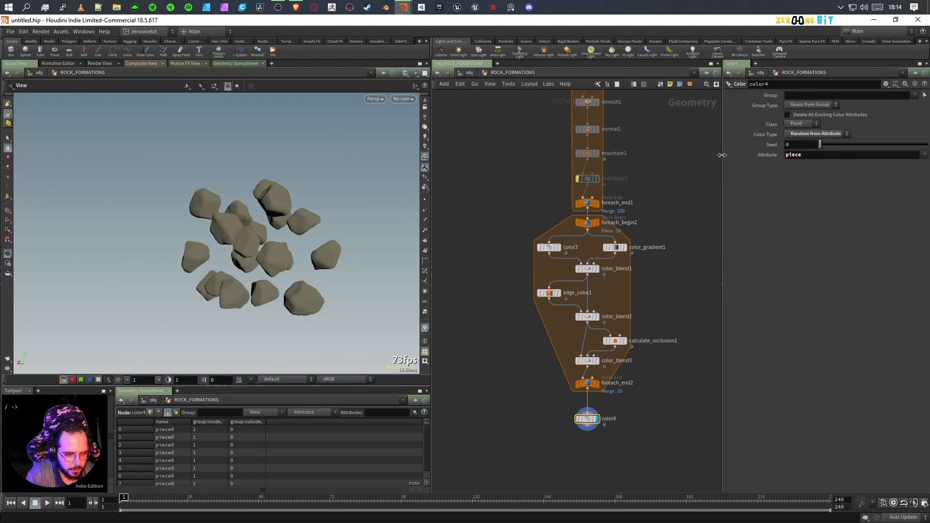
pyautogui.moveTo(824, 158); pyautogui.dragTo(769, 159)
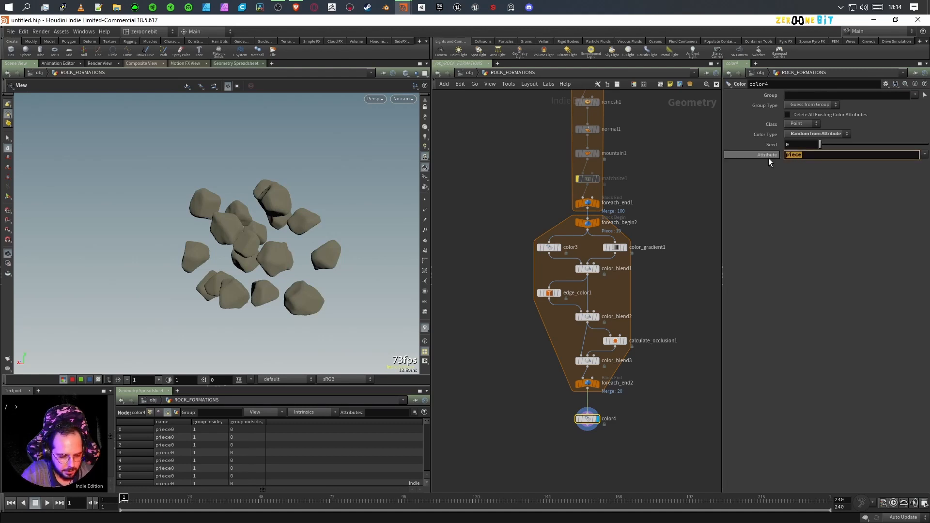
pyautogui.write('name')
pyautogui.press('Return')
# - Set color4's Class to Primitive so the random colors follow the primitives' name attribute
pyautogui.click(814, 125)
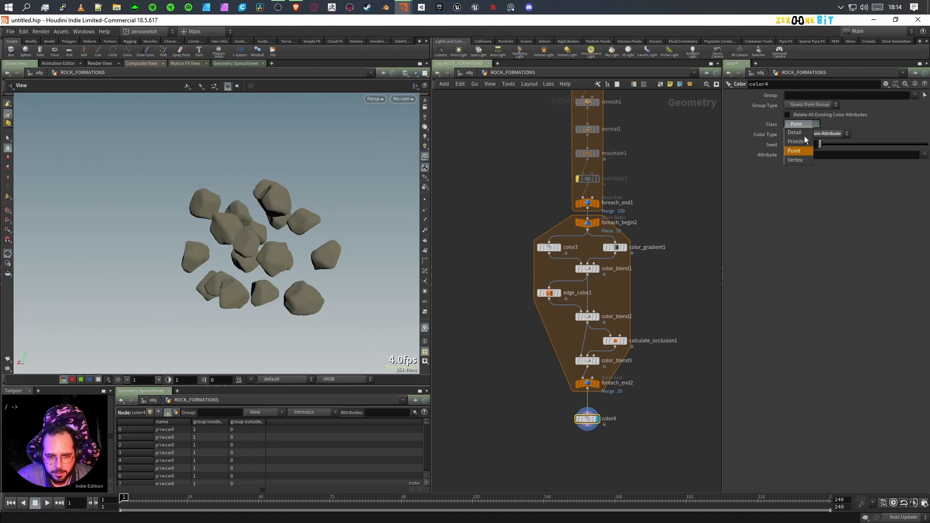
pyautogui.click(801, 148)
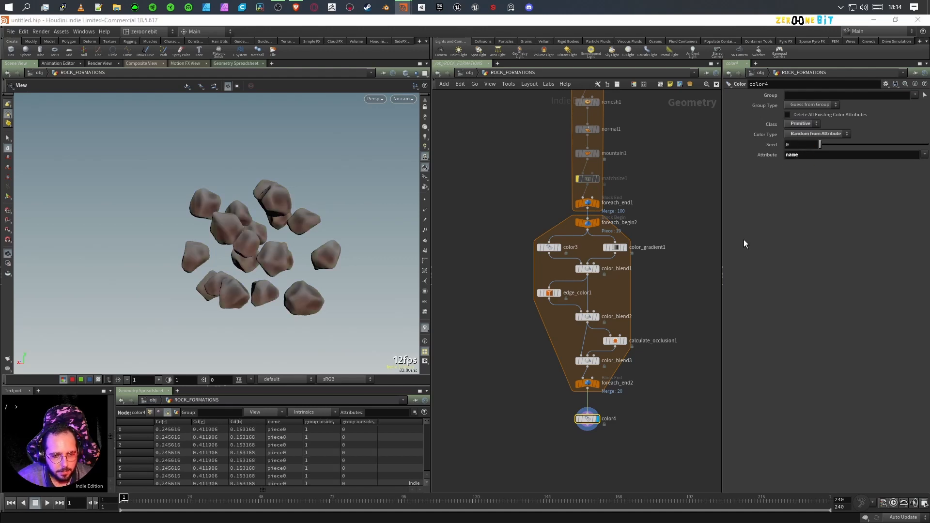
pyautogui.moveTo(590, 423)
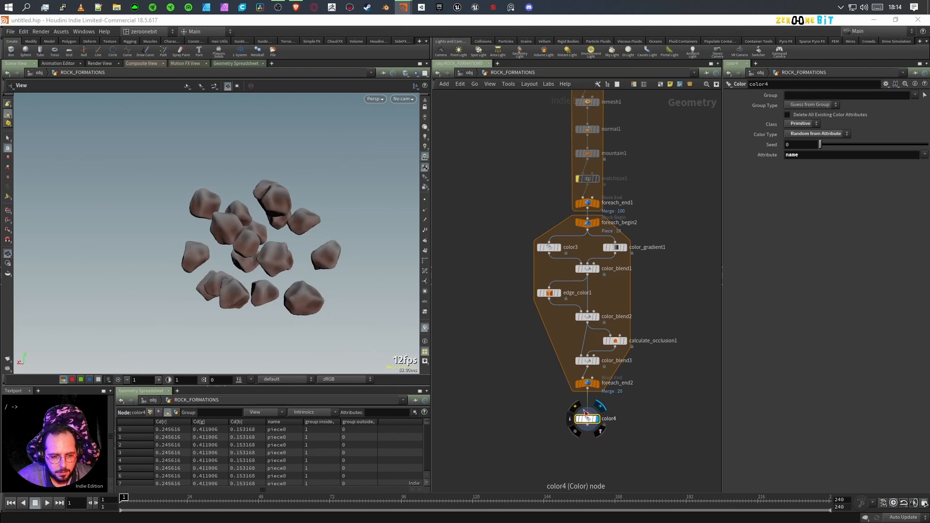
# - Move color4 between foreach_end1 and foreach_begin2, shifting the whole second loop block down to make room below it
pyautogui.moveTo(506, 231); pyautogui.dragTo(696, 456)
pyautogui.moveTo(492, 209); pyautogui.dragTo(708, 456)
pyautogui.moveTo(585, 225)
pyautogui.moveTo(585, 225); pyautogui.dragTo(585, 266)
pyautogui.moveTo(588, 466)
pyautogui.moveTo(587, 466); pyautogui.dragTo(636, 273)
pyautogui.moveTo(588, 237); pyautogui.dragTo(588, 237)
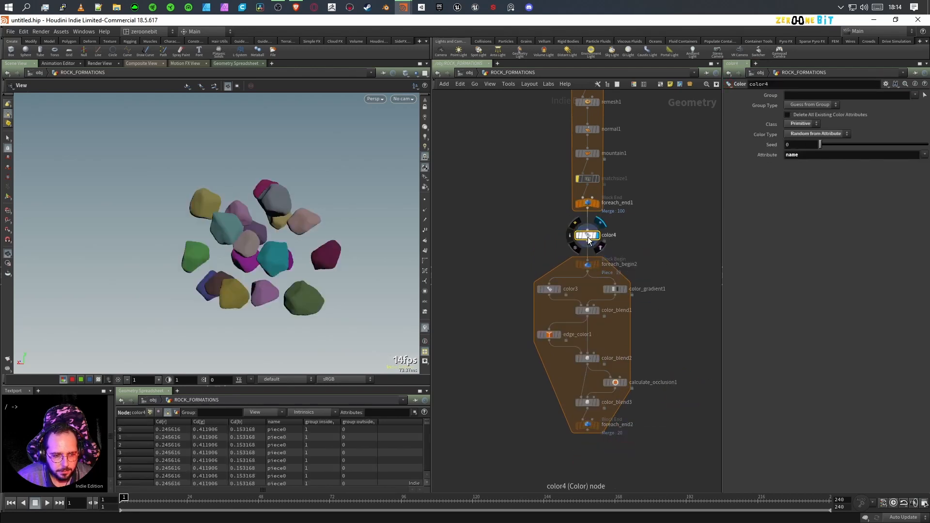
pyautogui.moveTo(660, 446); pyautogui.dragTo(674, 470)
pyautogui.moveTo(589, 268); pyautogui.dragTo(591, 321)
pyautogui.moveTo(592, 247); pyautogui.dragTo(558, 237)
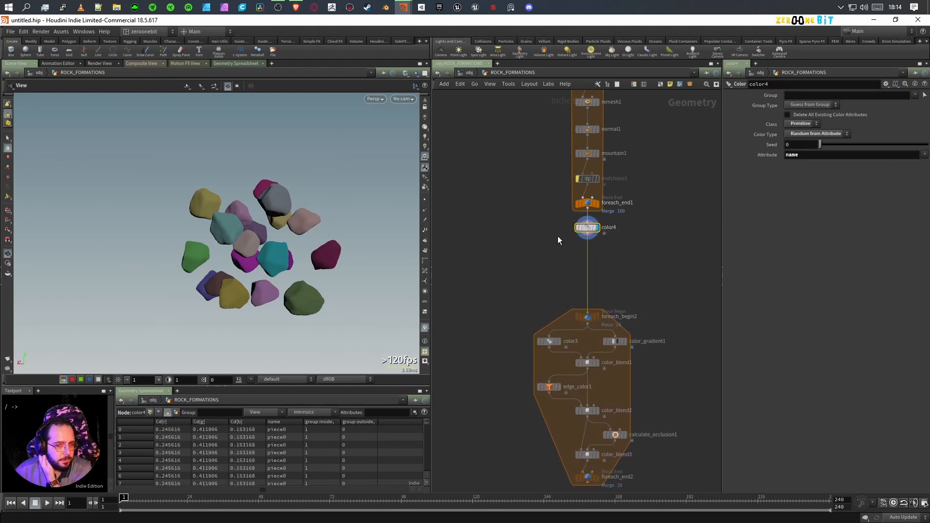
# - Insert a Labs Color Adjustment node between color4 and foreach_begin2 and display it
pyautogui.press('Tab')
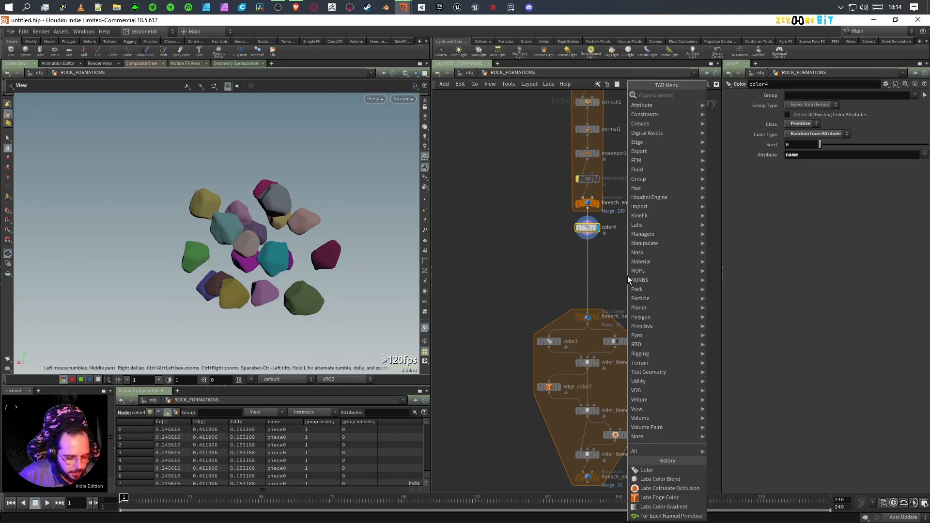
pyautogui.write('ad')
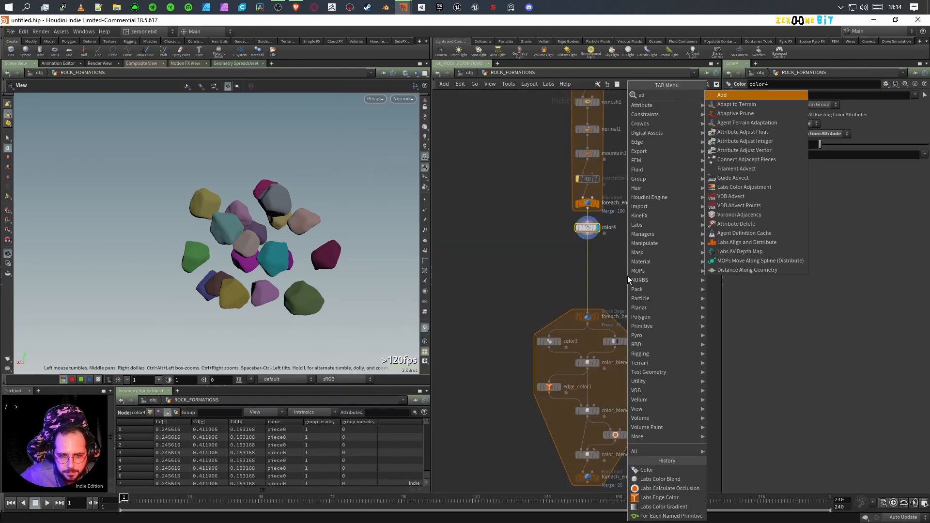
pyautogui.click(746, 188)
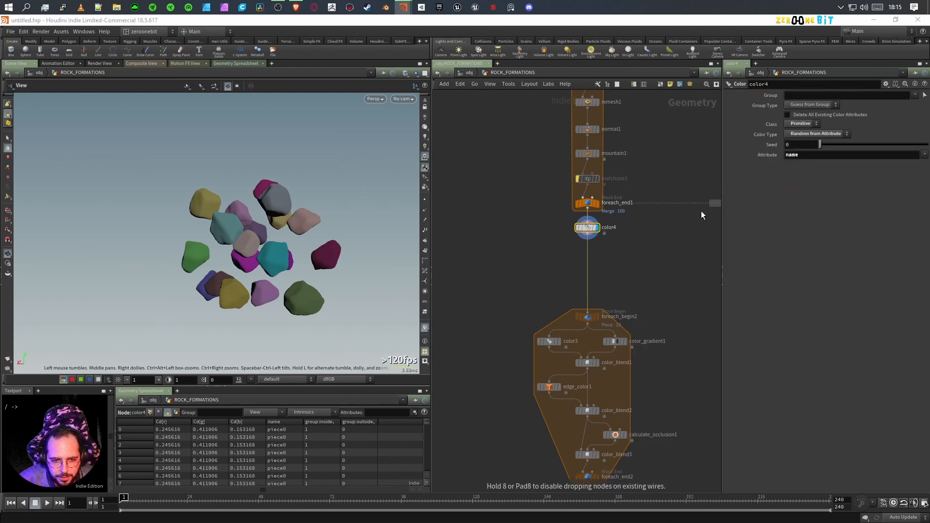
pyautogui.click(589, 256)
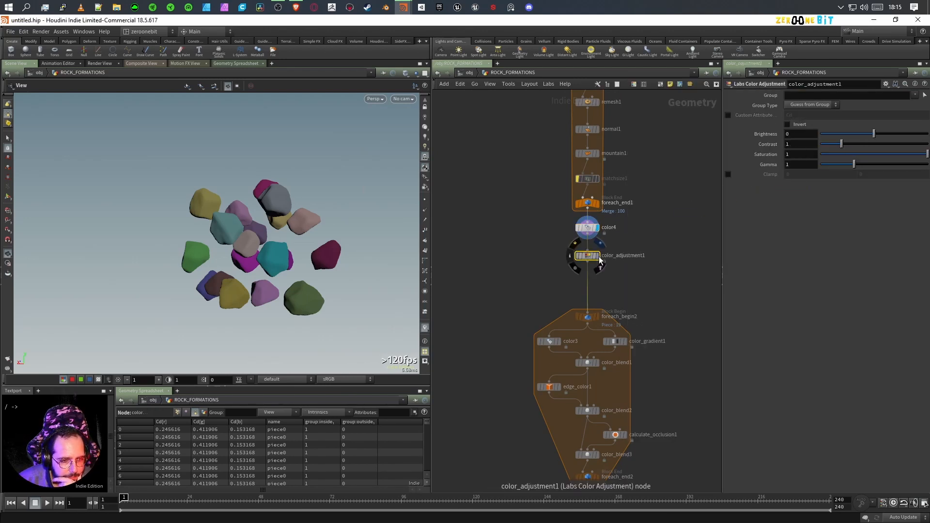
pyautogui.click(599, 257)
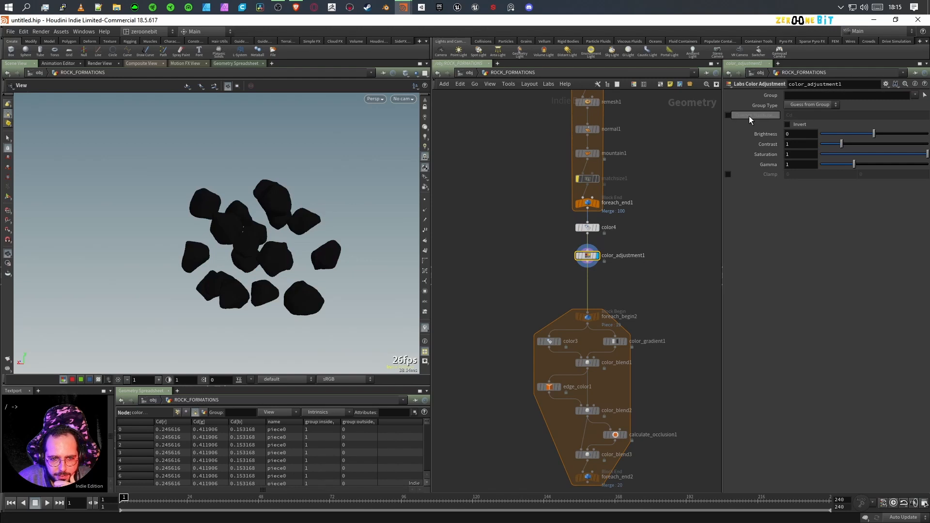
# - Try Custom Attribute Cd, Invert, slightly lower Brightness and Saturation 0 on color_adjustment1, and delete the node
pyautogui.click(728, 116)
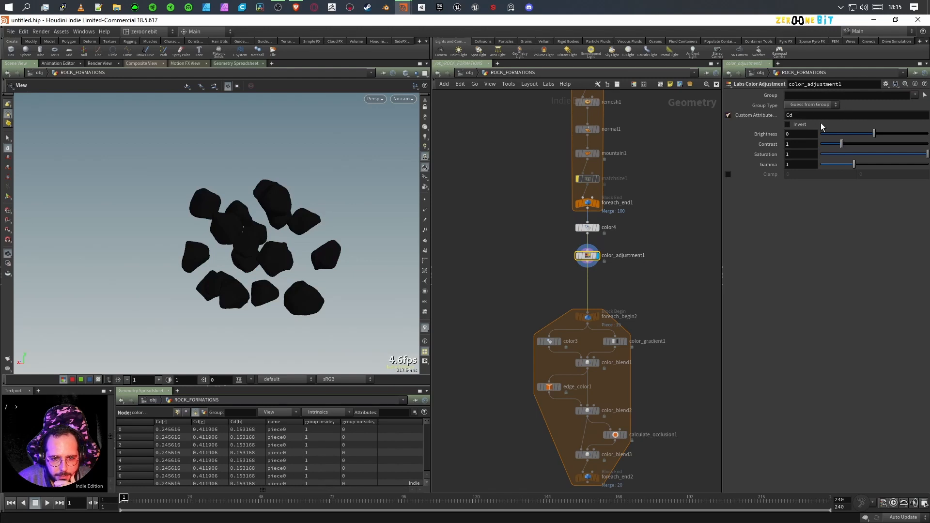
pyautogui.click(788, 125)
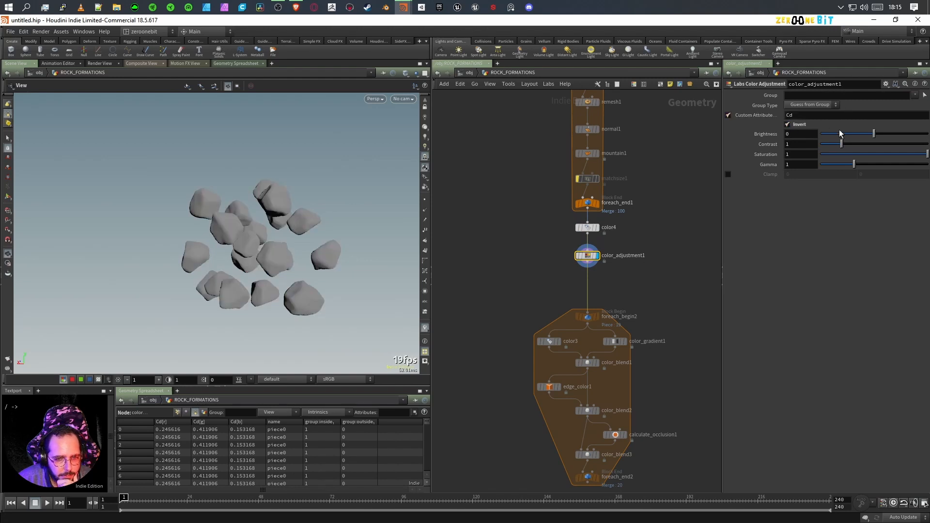
pyautogui.moveTo(874, 133)
pyautogui.mouseDown()
pyautogui.moveTo(849, 138)
pyautogui.moveTo(894, 131)
pyautogui.moveTo(873, 134)
pyautogui.moveTo(864, 156)
pyautogui.moveTo(810, 158)
pyautogui.mouseUp()
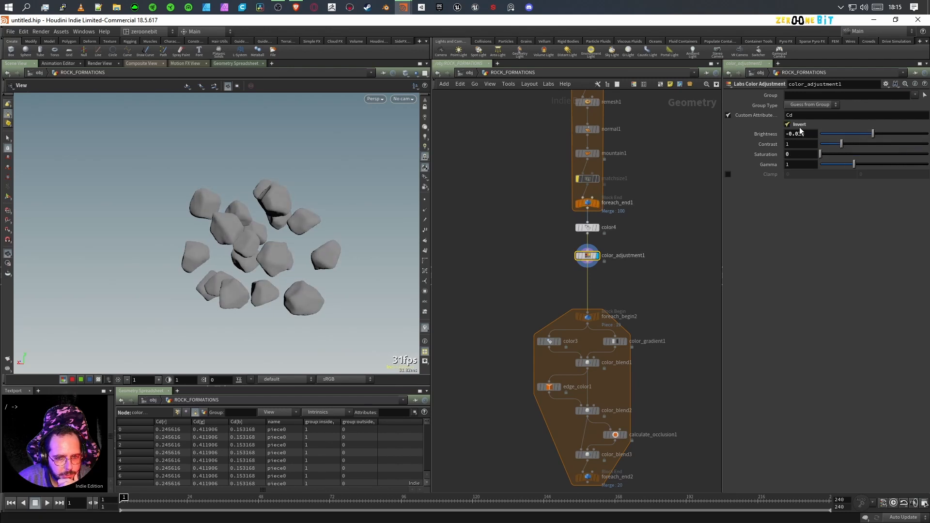
pyautogui.moveTo(558, 248); pyautogui.dragTo(601, 260)
pyautogui.press('Delete')
# - Add a Labs Color Blend node beside the wire between color4 and foreach_begin2
pyautogui.press('Tab')
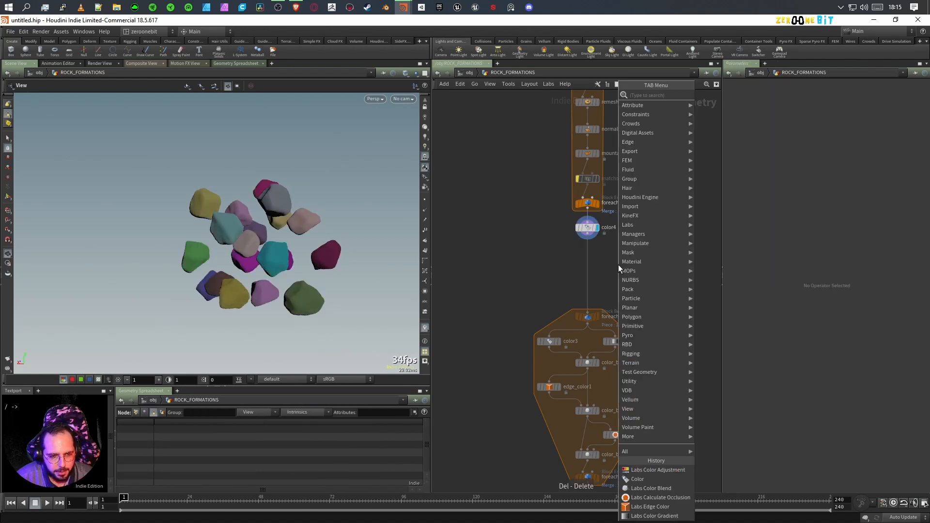
pyautogui.write('blen')
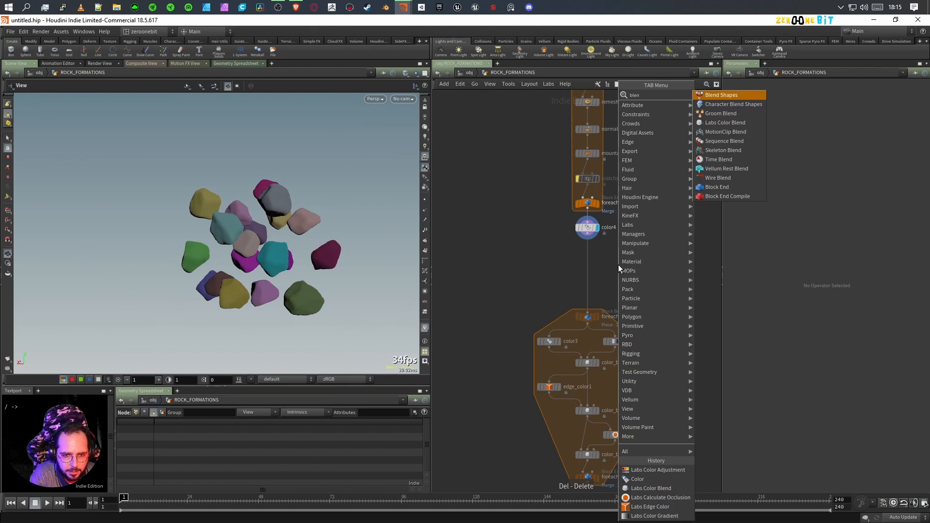
pyautogui.press('Down')
pyautogui.press('Down')
pyautogui.press('Down')
pyautogui.press('Down')
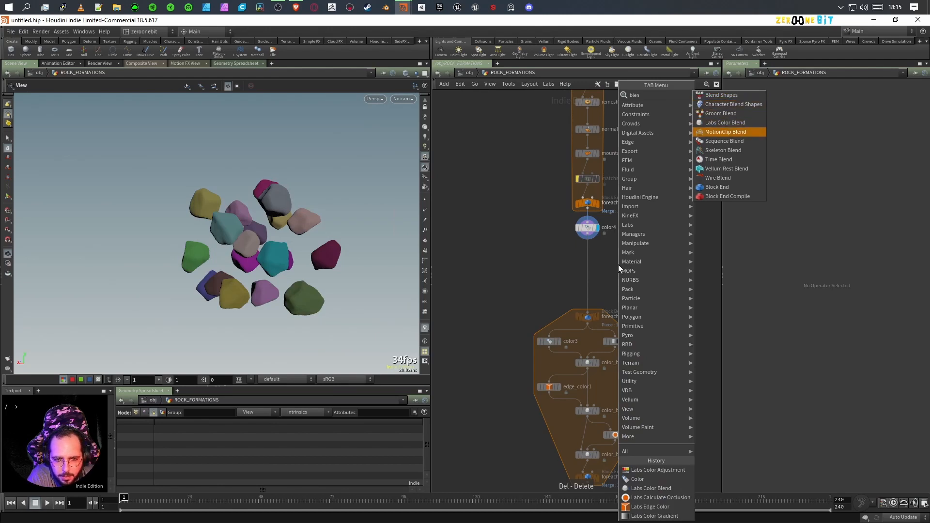
pyautogui.press('Up')
pyautogui.press('Return')
pyautogui.click(618, 265)
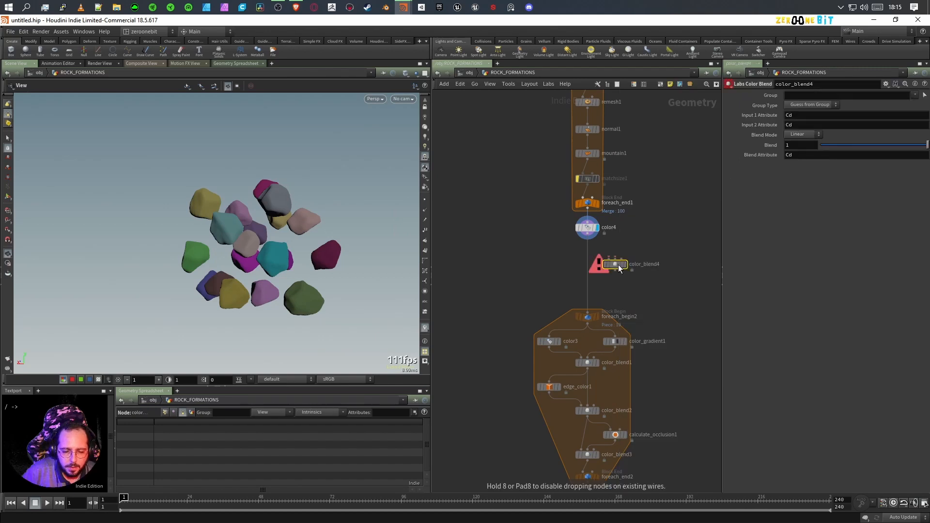
# - Place color4 on a side branch and feed foreach_end1 directly into color_blend4's first input
pyautogui.moveTo(612, 259); pyautogui.dragTo(588, 238)
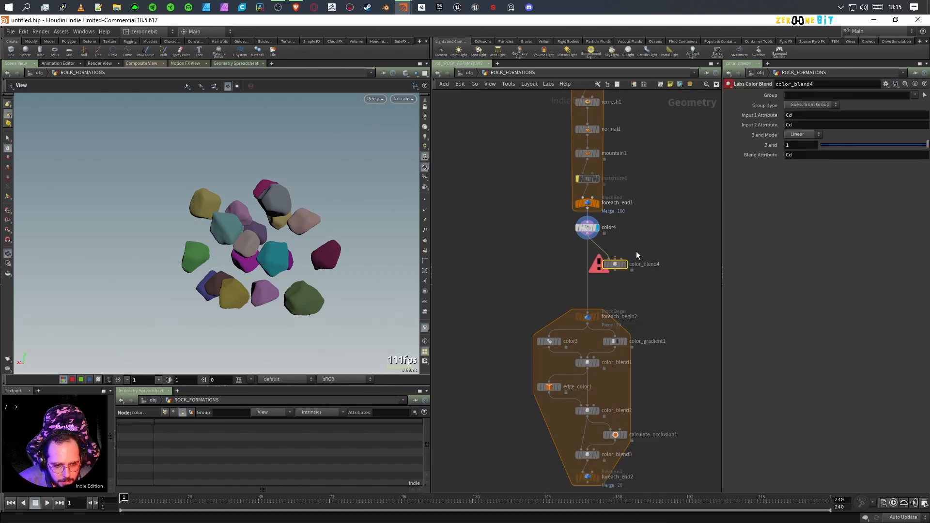
pyautogui.moveTo(588, 228); pyautogui.dragTo(542, 234)
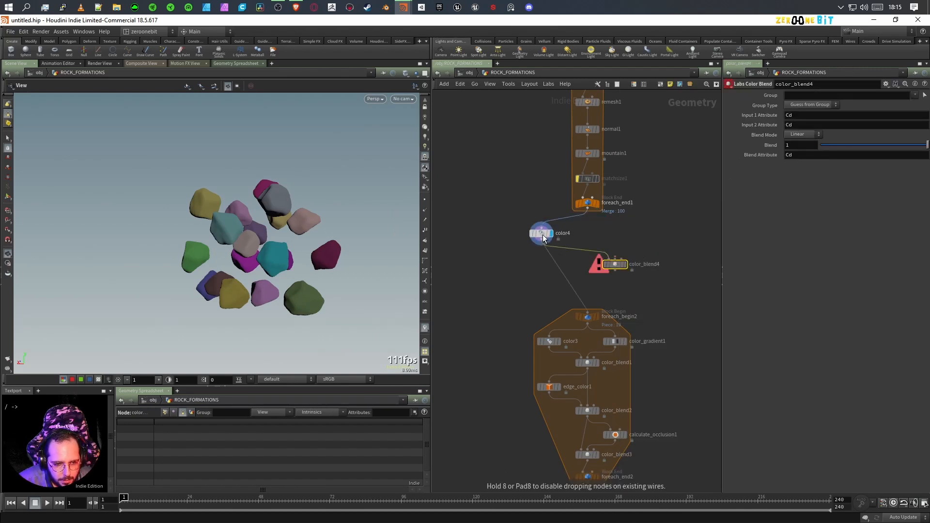
pyautogui.click(598, 203)
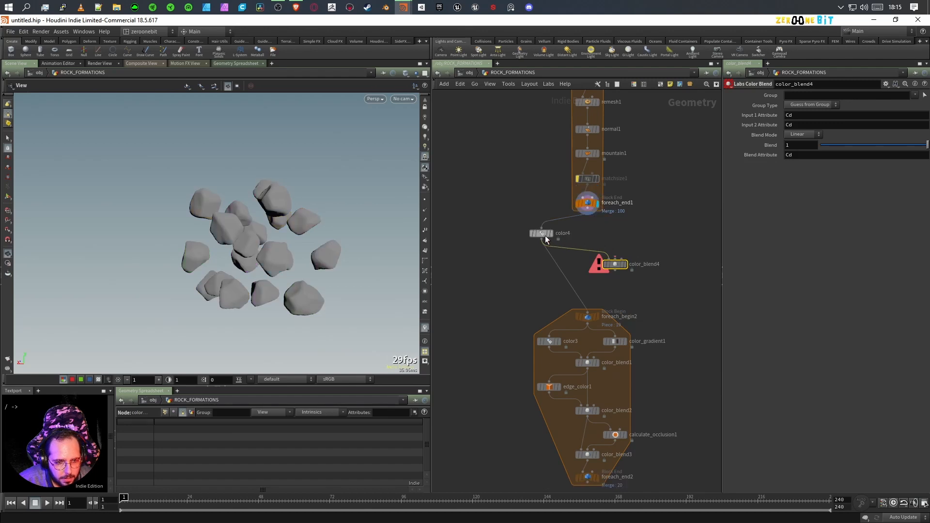
pyautogui.moveTo(544, 234); pyautogui.dragTo(613, 258)
pyautogui.click(612, 259)
pyautogui.click(588, 212)
pyautogui.moveTo(618, 243); pyautogui.dragTo(662, 258)
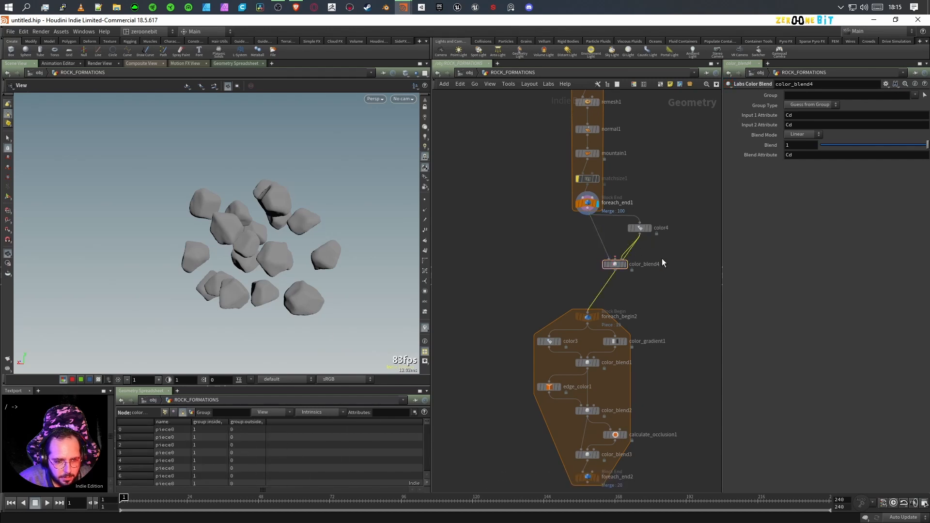
# - Replace color4's old output wires by connecting color4 to color_blend4's second input and color_blend4 to foreach_begin2, and display the blend
pyautogui.press('Delete')
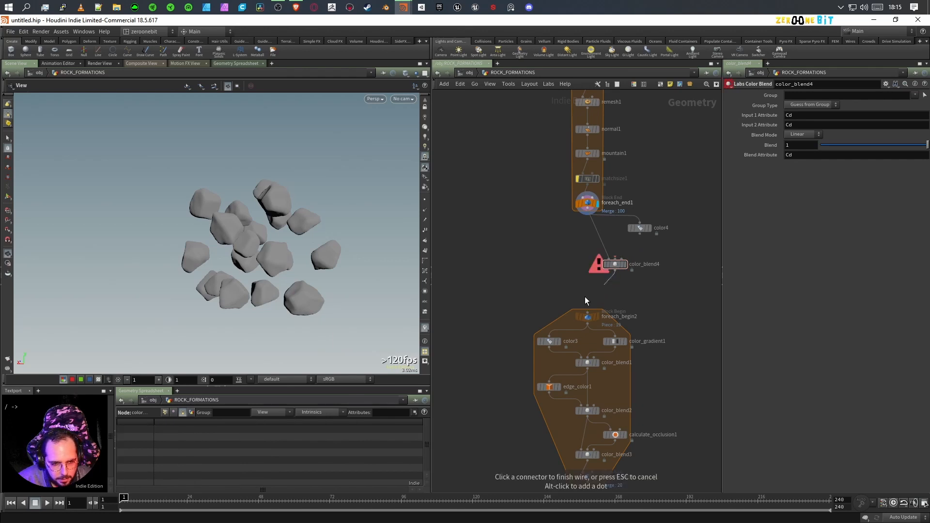
pyautogui.click(617, 258)
pyautogui.click(640, 234)
pyautogui.click(616, 265)
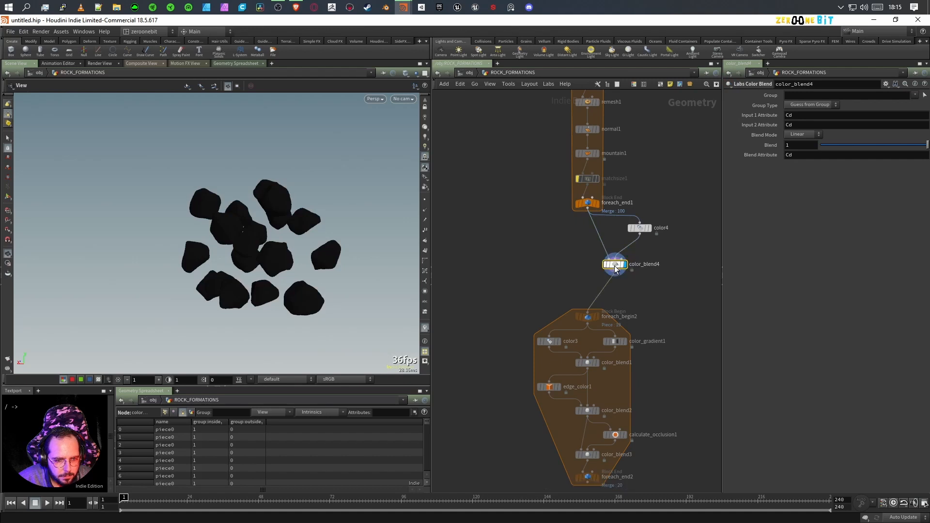
# - Examine the node info and displayed result of foreach_end1 and color4 to compare their attributes
pyautogui.middleClick(585, 202)
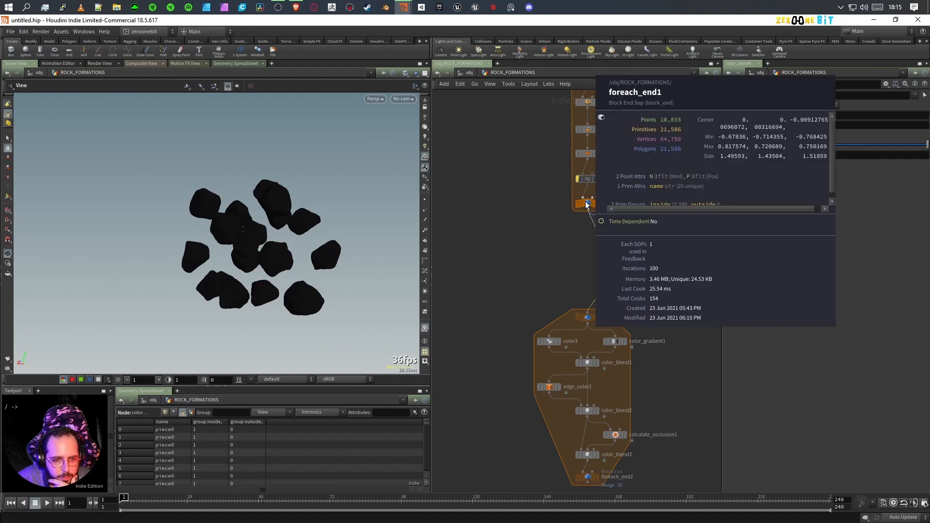
pyautogui.scroll(-1, 666, 196)
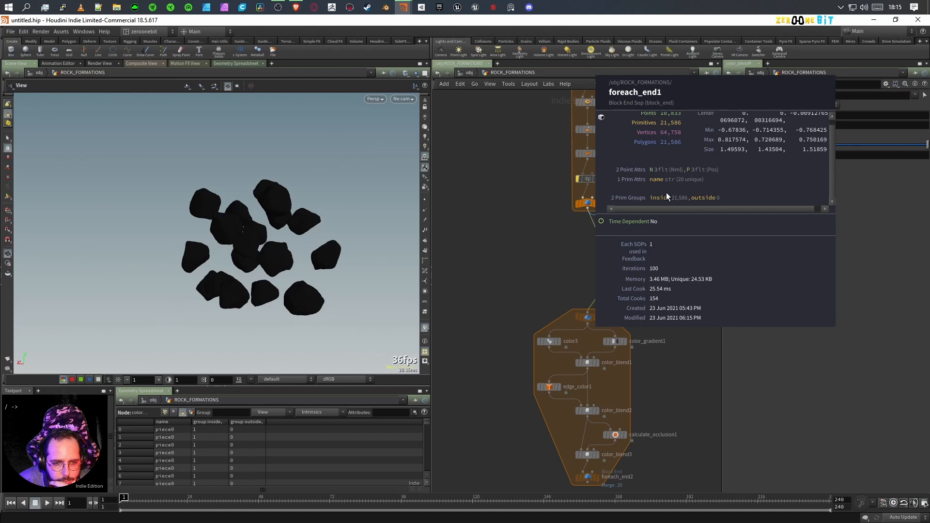
pyautogui.click(598, 205)
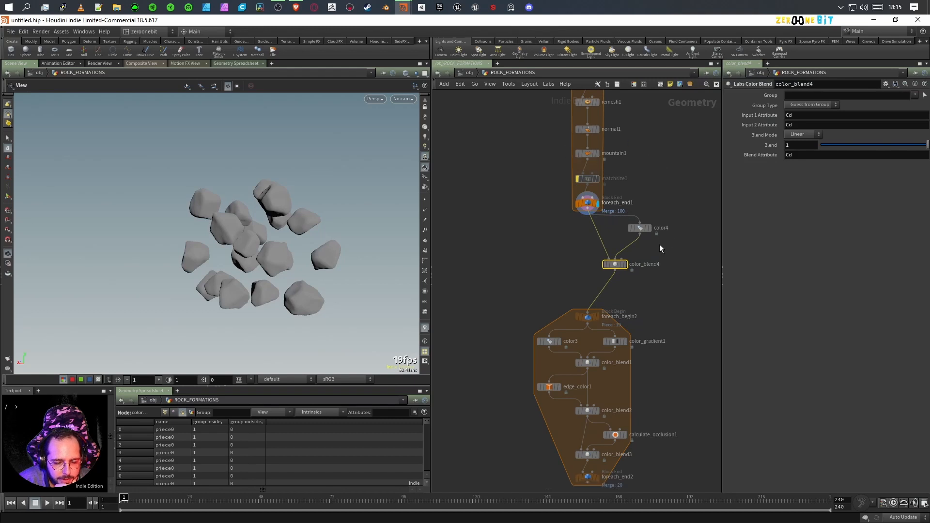
pyautogui.click(650, 228)
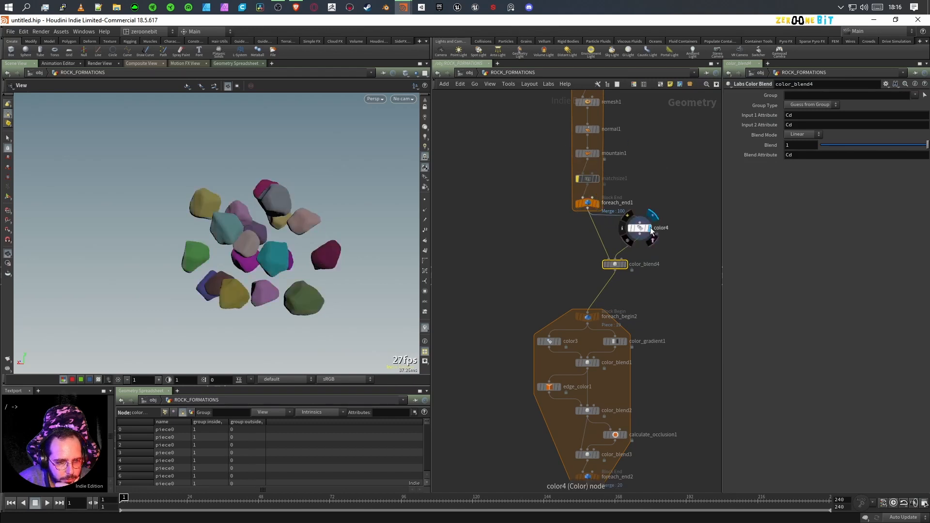
pyautogui.middleClick(642, 228)
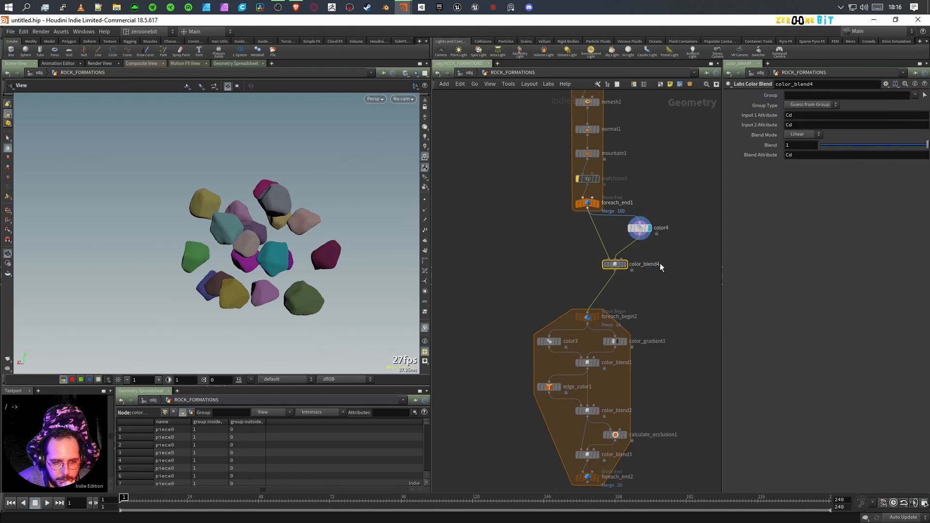
# - Insert an Attribute Promote node between color4 and color_blend4 and display it
pyautogui.press('Tab')
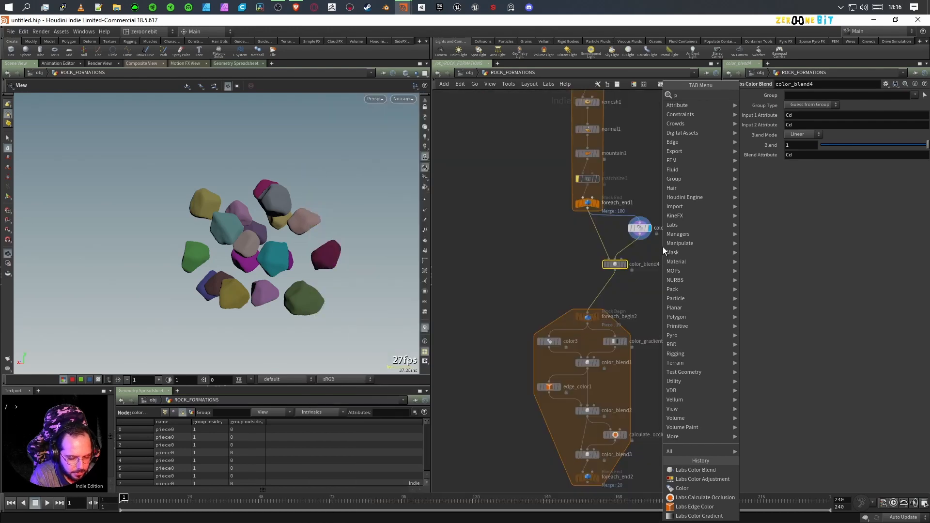
pyautogui.write('pro')
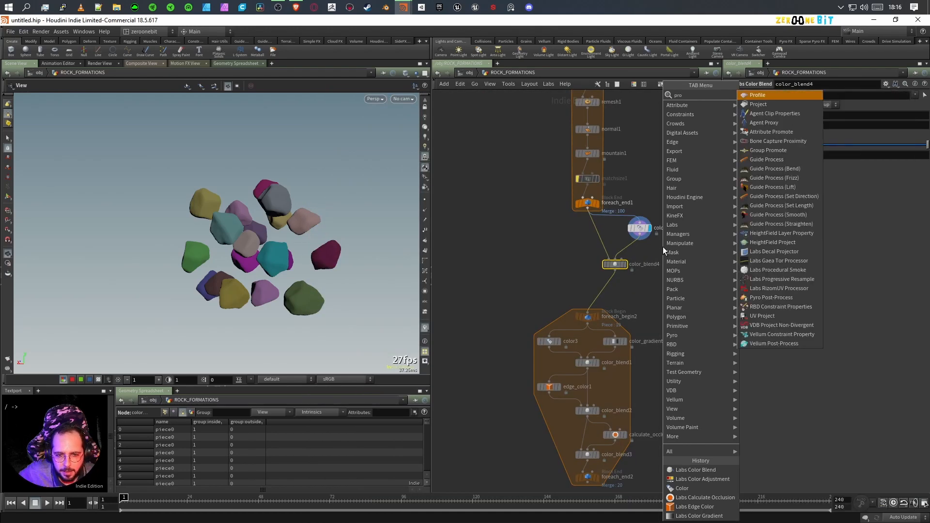
pyautogui.click(775, 132)
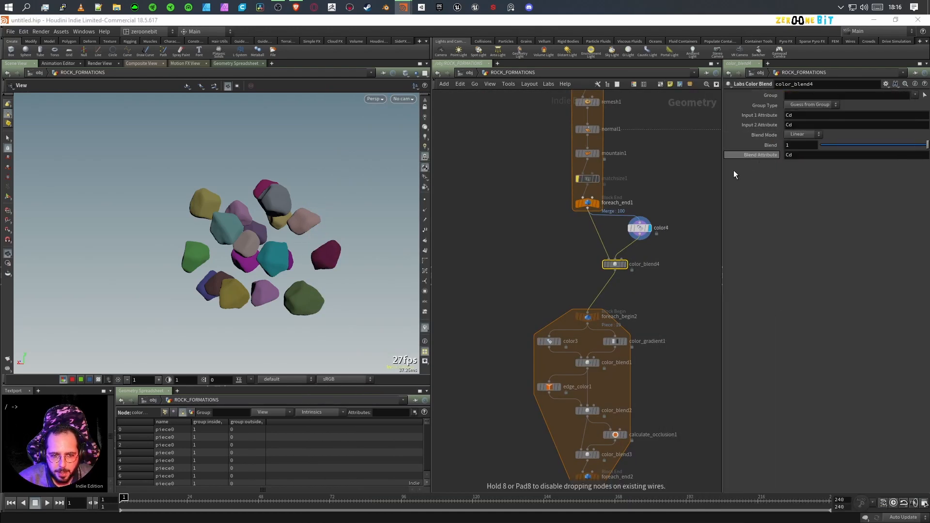
pyautogui.click(627, 248)
pyautogui.moveTo(627, 247); pyautogui.dragTo(641, 249)
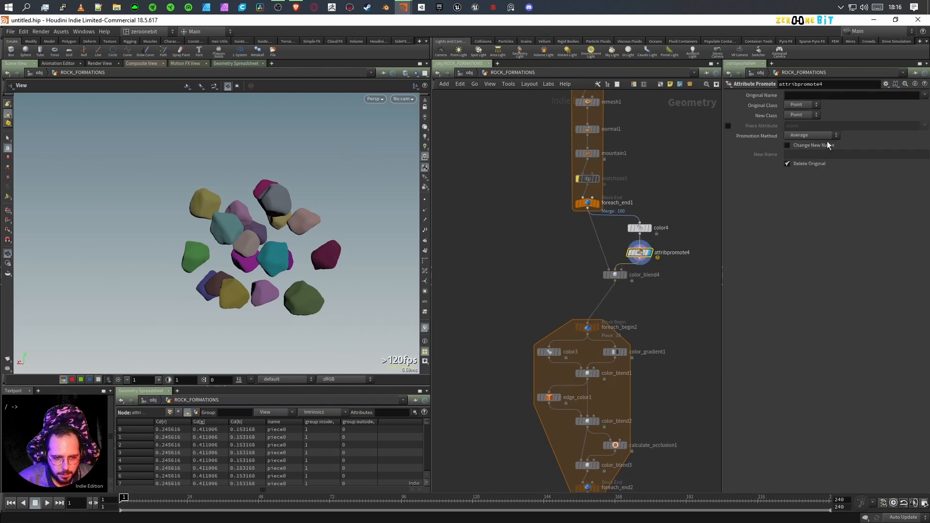
# - Set attribpromote4 to promote the Cd attribute from the Primitive class to Point
pyautogui.click(810, 106)
pyautogui.click(801, 127)
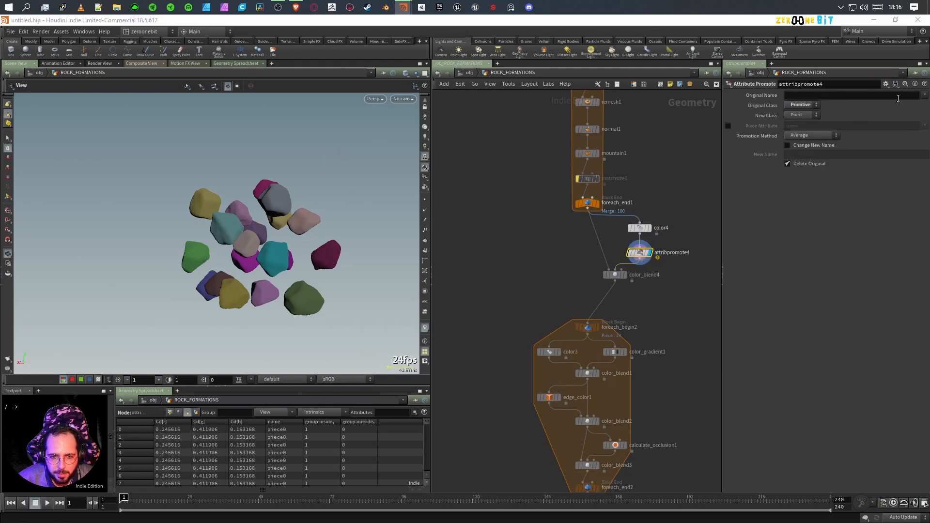
pyautogui.click(925, 95)
pyautogui.click(913, 106)
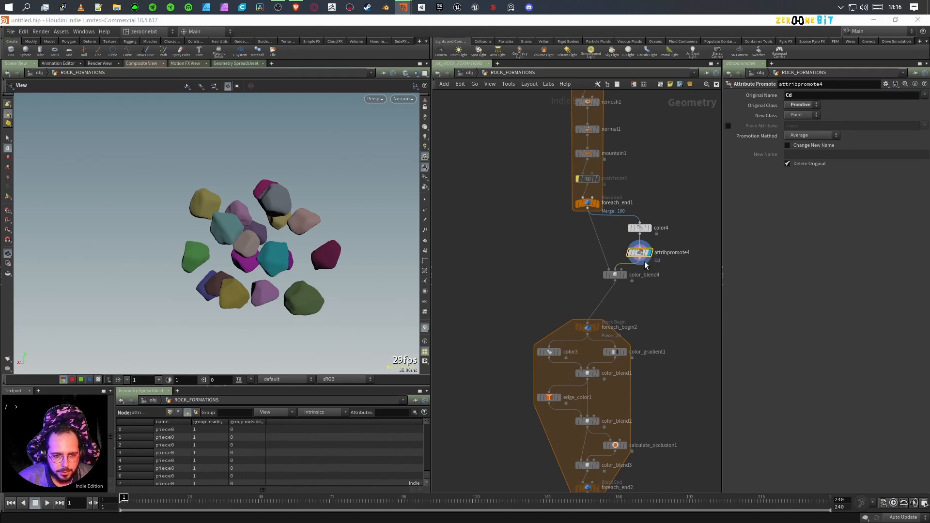
# - Align color_blend4 above foreach_begin2, and insert a displayed Labs Color Adjustment node between attribpromote4 and color_blend4
pyautogui.moveTo(626, 274); pyautogui.dragTo(591, 293)
pyautogui.press('Tab')
pyautogui.write('adj')
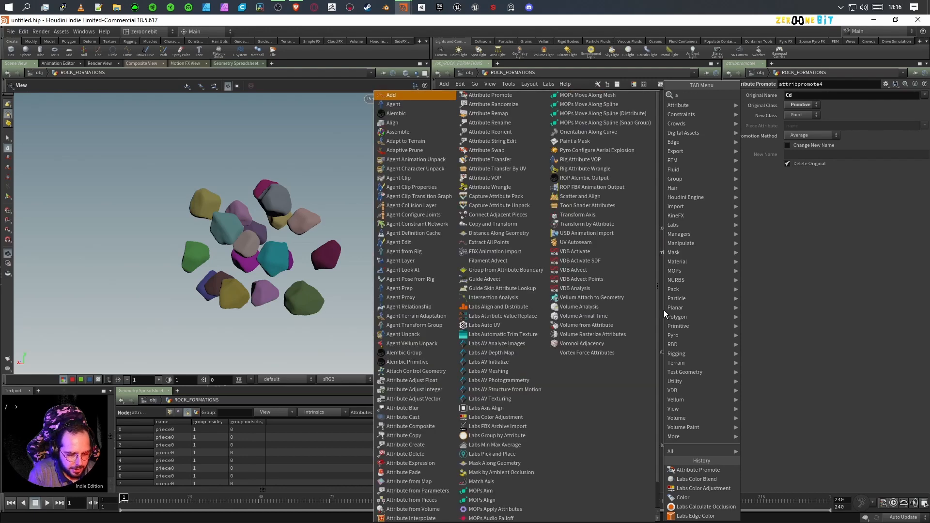
pyautogui.press('Down')
pyautogui.press('Down')
pyautogui.press('Down')
pyautogui.press('Down')
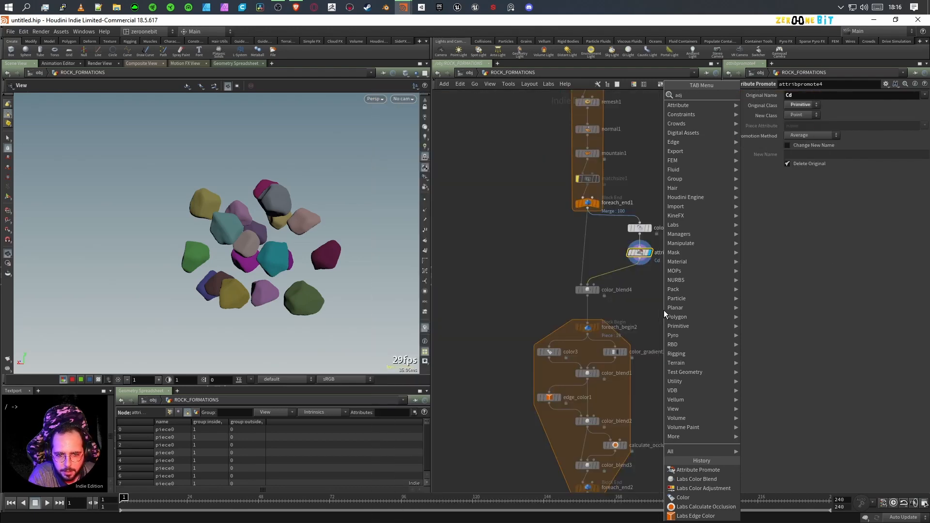
pyautogui.press('Return')
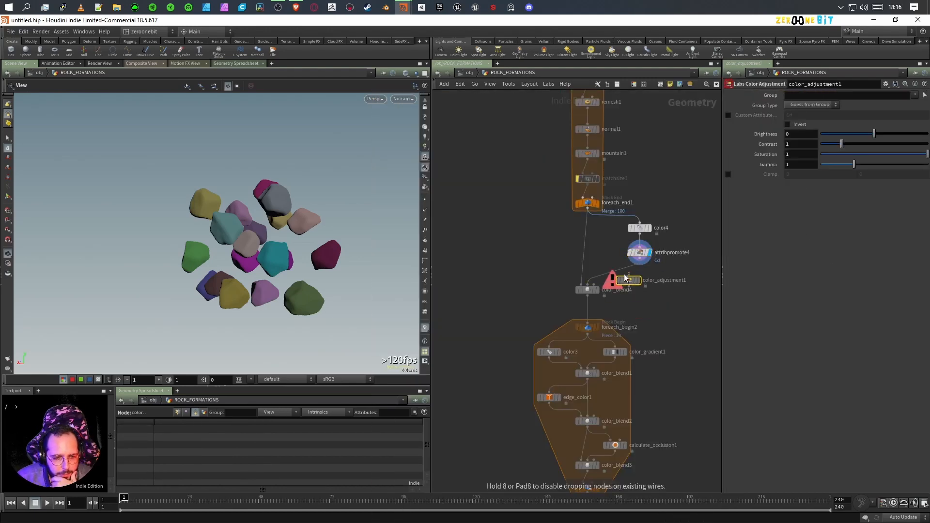
pyautogui.click(624, 276)
pyautogui.moveTo(615, 277); pyautogui.dragTo(639, 280)
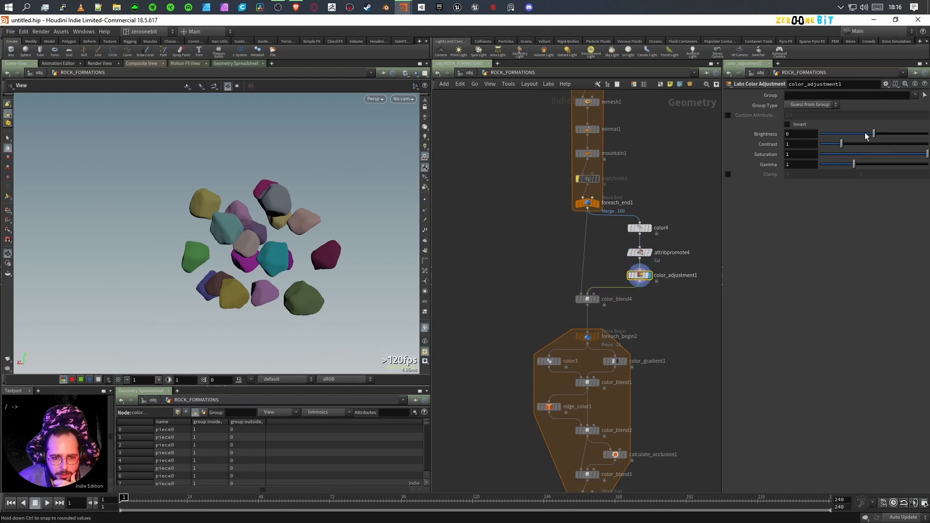
# - Set the saturation of color_adjustment1 to 0
pyautogui.moveTo(927, 155); pyautogui.dragTo(794, 164)
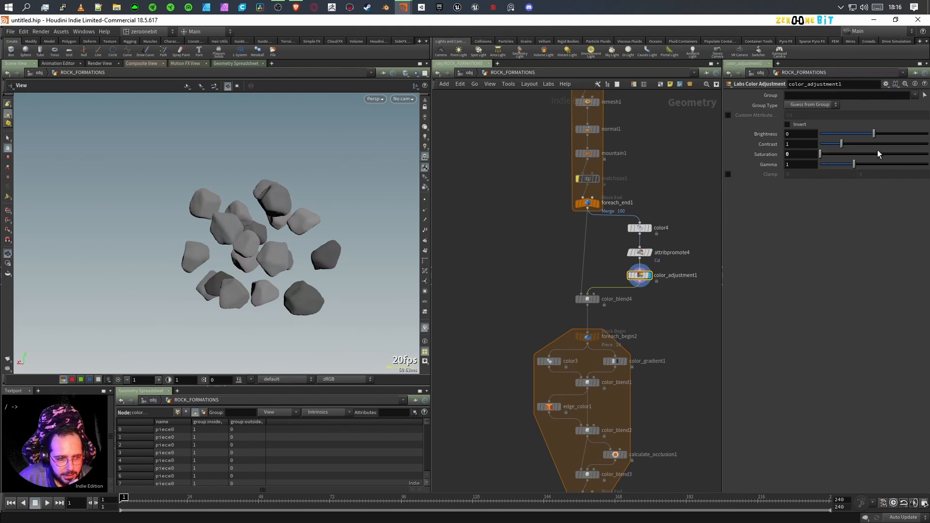
pyautogui.moveTo(834, 154); pyautogui.dragTo(766, 150)
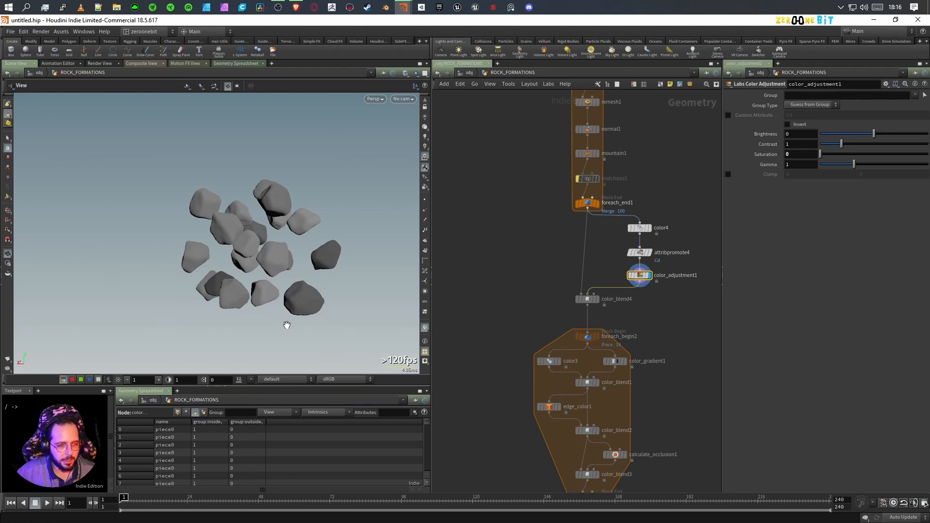
# - Delete color_blend4 and connect color_adjustment1's output directly to foreach_begin2
pyautogui.moveTo(599, 301)
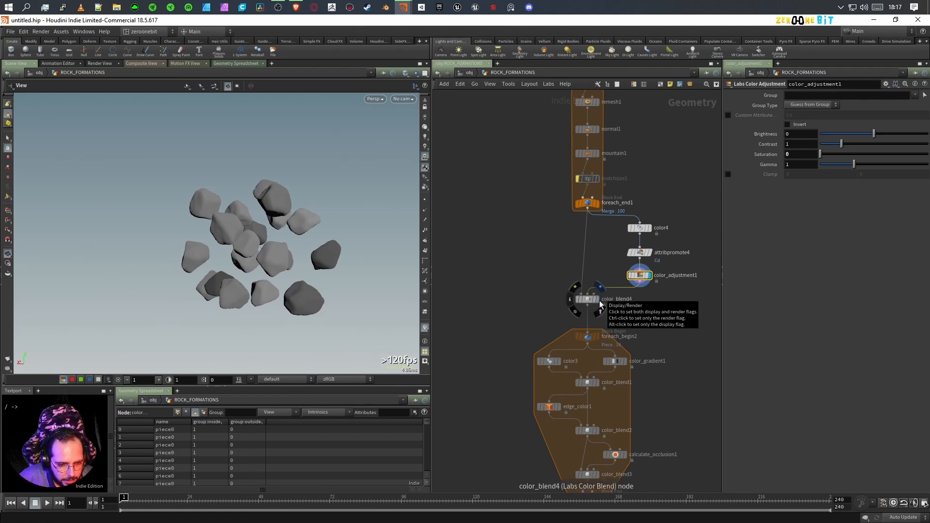
pyautogui.click(599, 300)
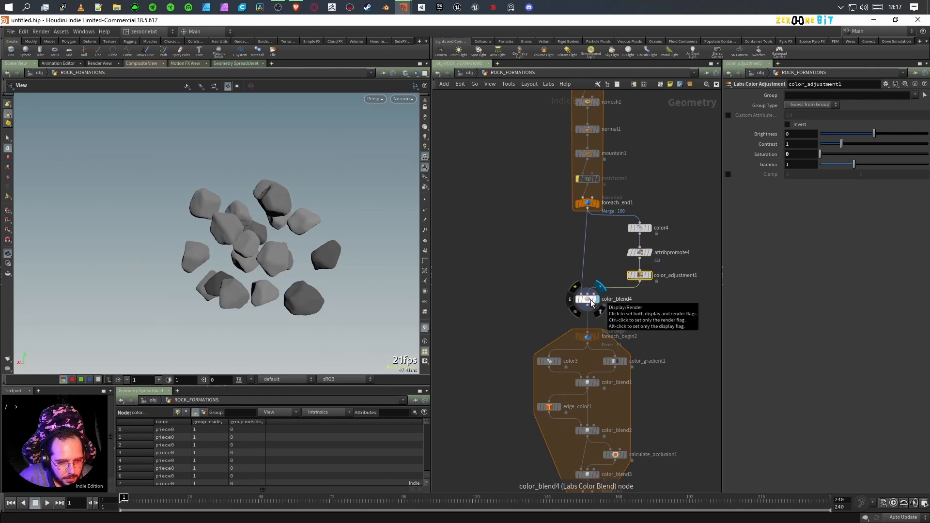
pyautogui.click(589, 300)
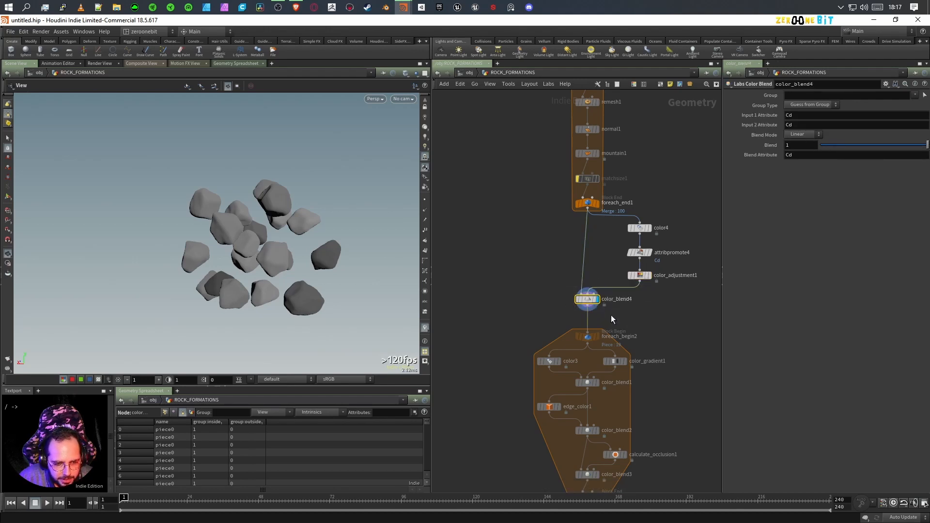
pyautogui.press('Delete')
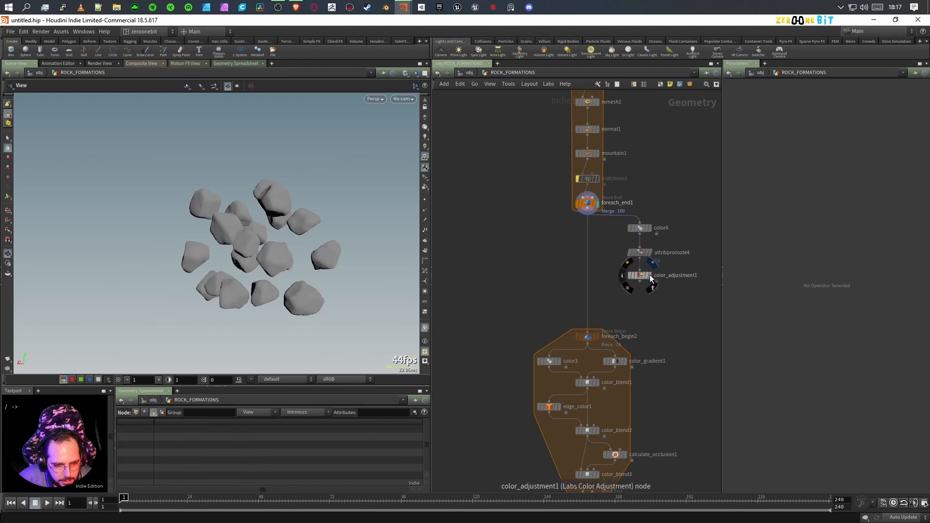
pyautogui.click(648, 276)
pyautogui.click(640, 282)
pyautogui.click(589, 332)
# - Align color4, attribpromote4 and color_adjustment1 vertically between foreach_end1 and foreach_begin2
pyautogui.moveTo(610, 221); pyautogui.dragTo(670, 301)
pyautogui.moveTo(639, 228); pyautogui.dragTo(587, 227)
pyautogui.moveTo(679, 411); pyautogui.dragTo(676, 326, button='middle')
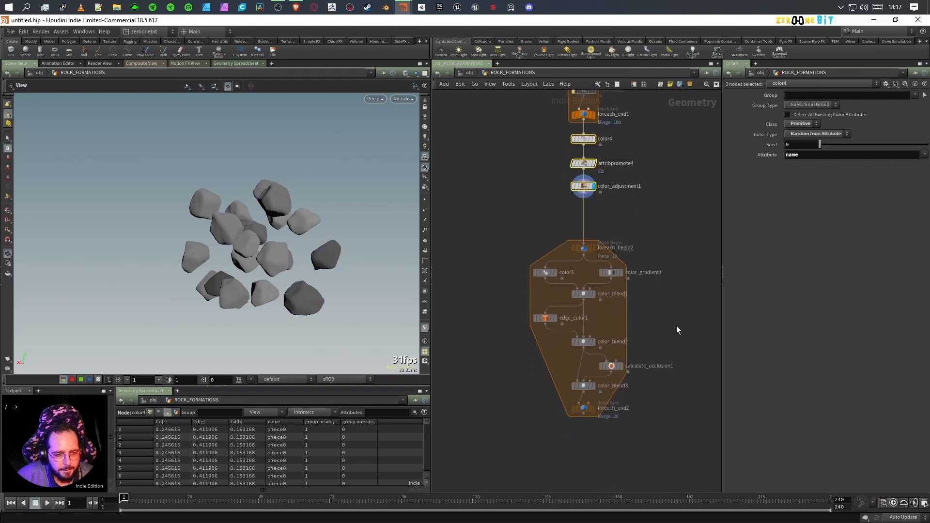
# - Display foreach_end2 and compare the rocks' colors with color_adjustment1 bypassed and enabled
pyautogui.click(545, 274)
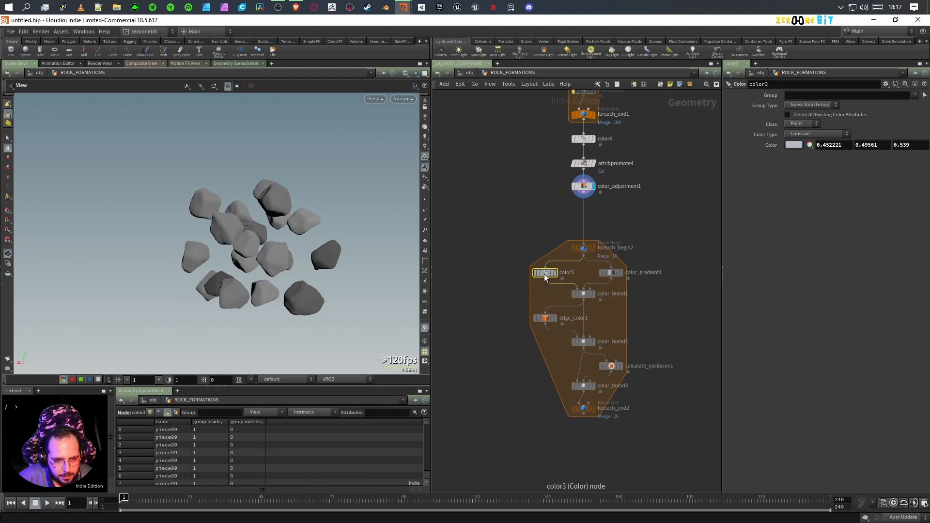
pyautogui.click(597, 413)
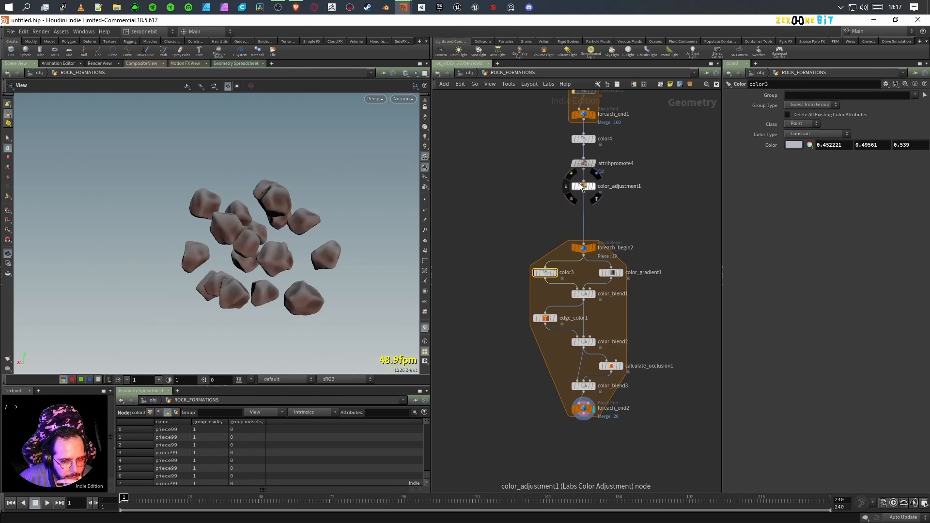
pyautogui.click(571, 174)
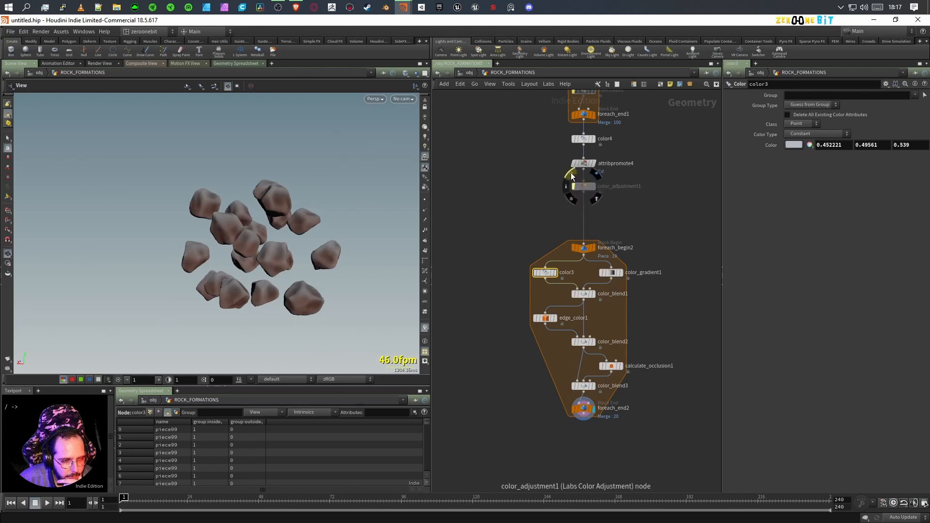
pyautogui.click(571, 175)
pyautogui.moveTo(281, 314)
pyautogui.mouseDown()
pyautogui.moveTo(316, 293)
pyautogui.moveTo(285, 311)
pyautogui.mouseUp()
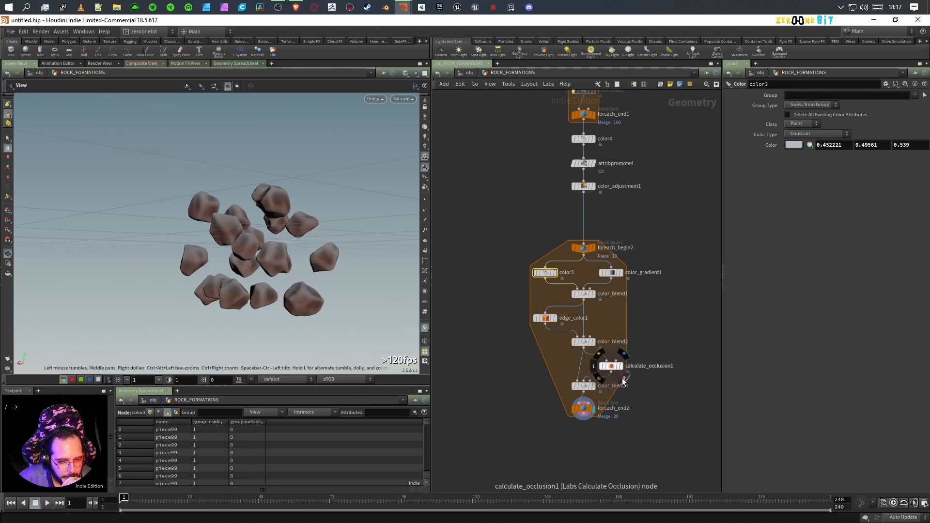
# - Trace the displayed colors from color_adjustment1 to color3, and bypass color3 to check its effect on the foreach_end2 result
pyautogui.click(595, 189)
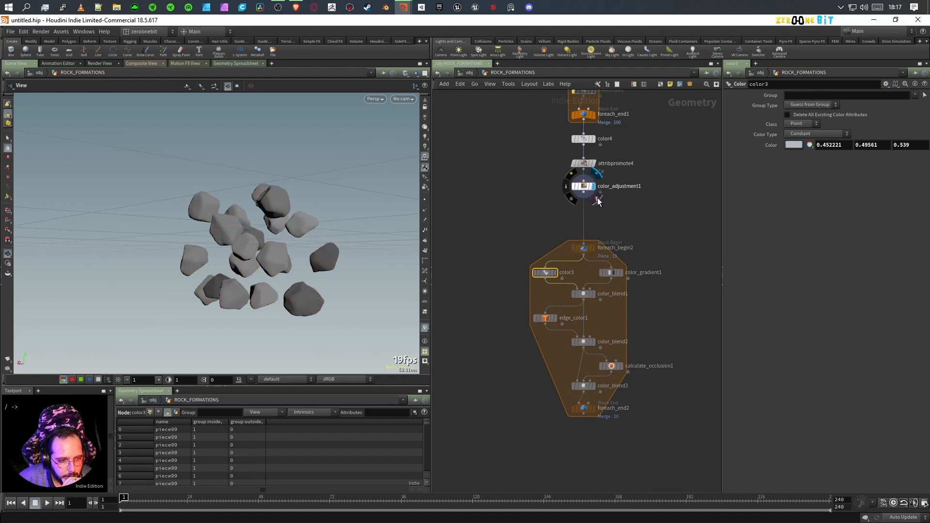
pyautogui.click(596, 251)
pyautogui.click(555, 273)
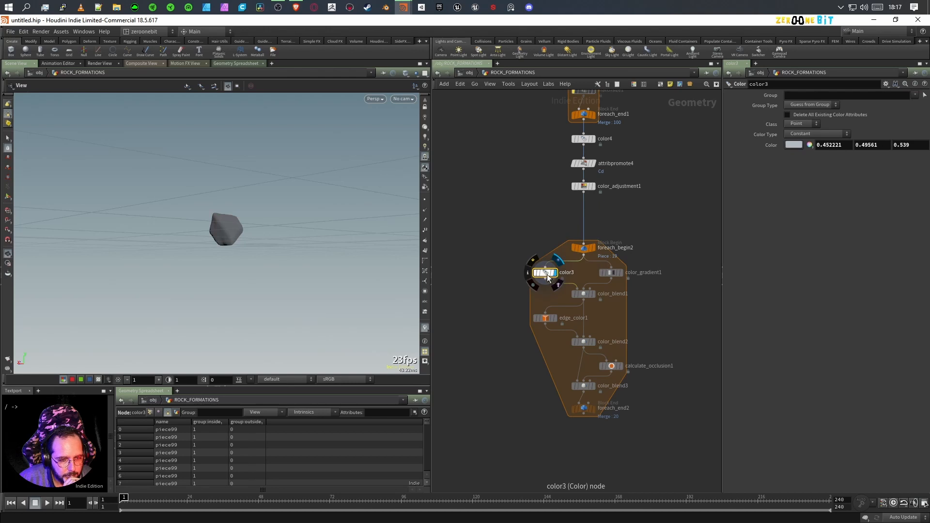
pyautogui.click(544, 272)
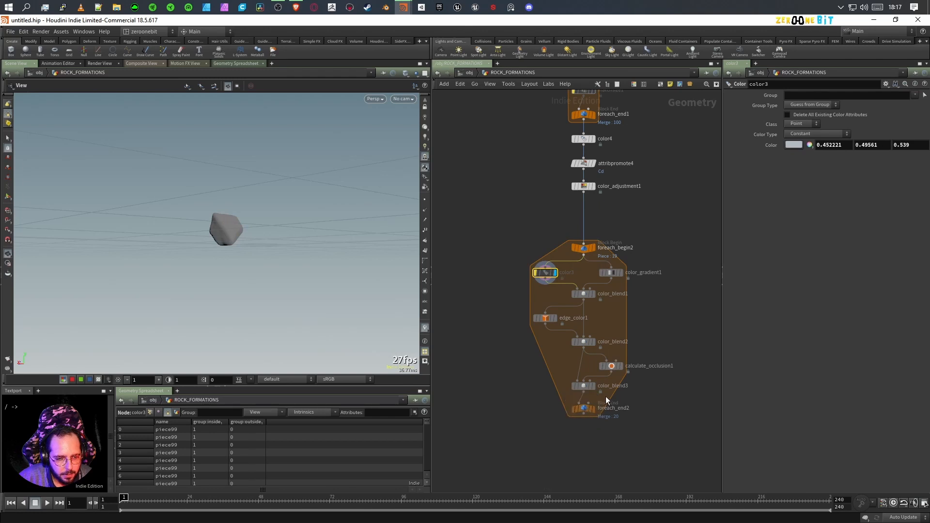
pyautogui.click(594, 408)
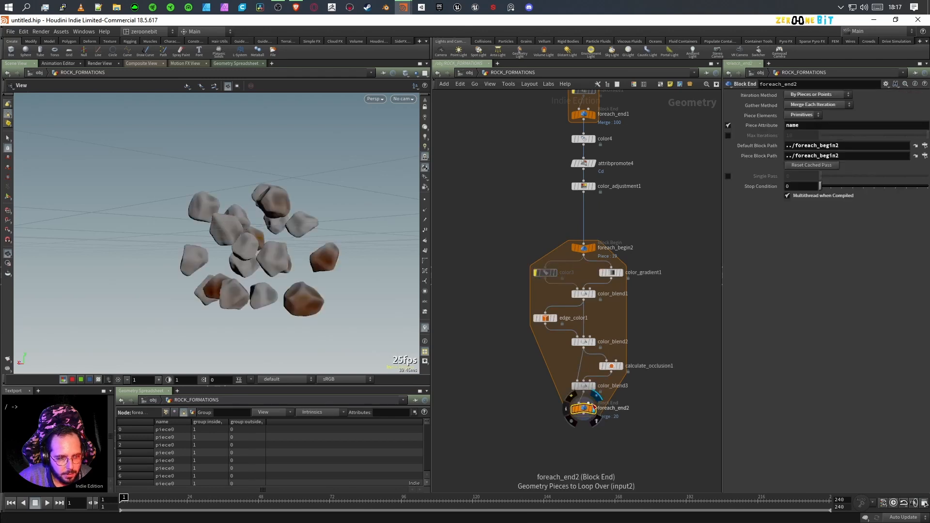
pyautogui.moveTo(271, 310)
pyautogui.mouseDown()
pyautogui.moveTo(253, 291)
pyautogui.moveTo(276, 293)
pyautogui.mouseUp()
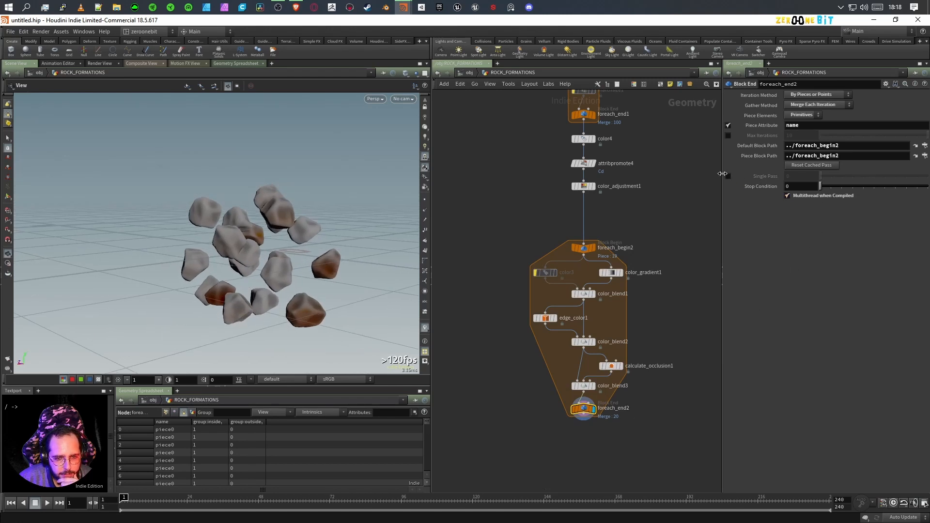
# - Bypass the three color blends, edge_color1 and calculate_occlusion1 inside the loop, and enable color3 again
pyautogui.moveTo(605, 296)
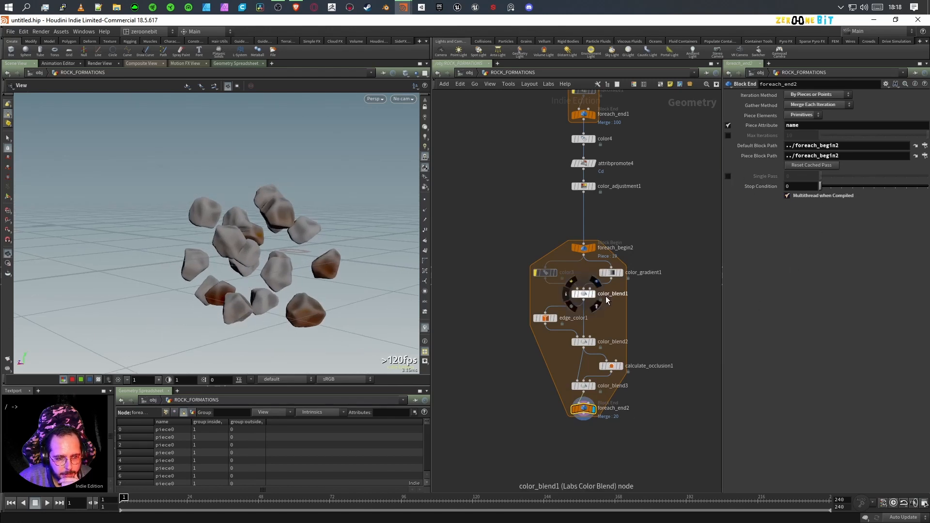
pyautogui.moveTo(516, 297); pyautogui.dragTo(667, 394)
pyautogui.click(570, 281)
pyautogui.moveTo(601, 261)
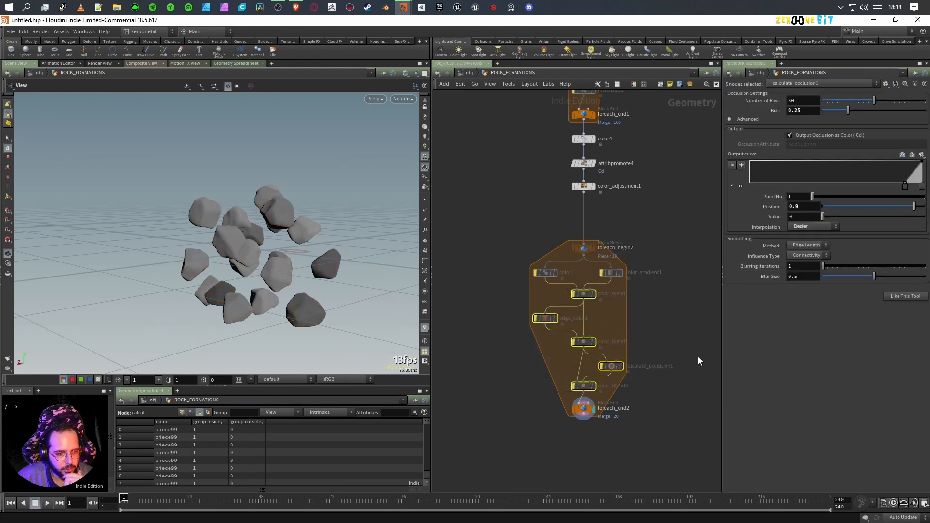
pyautogui.moveTo(322, 312); pyautogui.dragTo(288, 285)
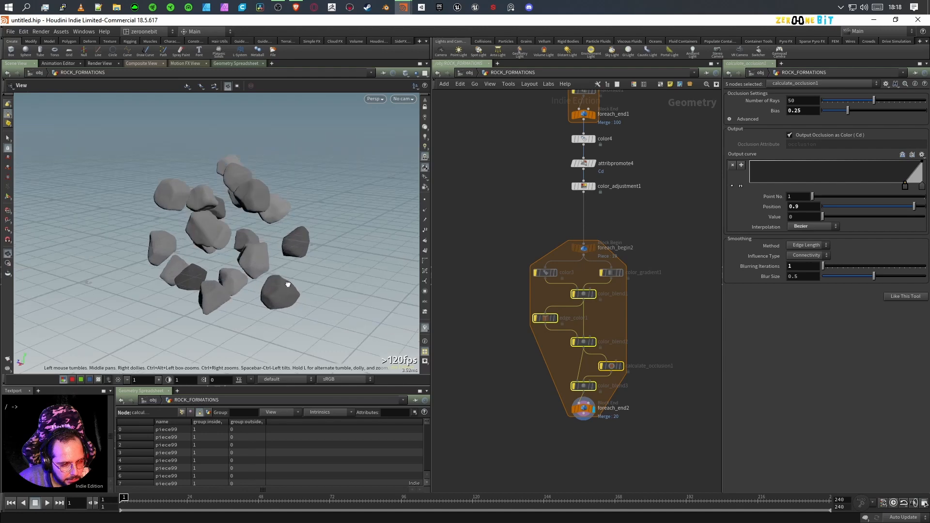
pyautogui.click(536, 261)
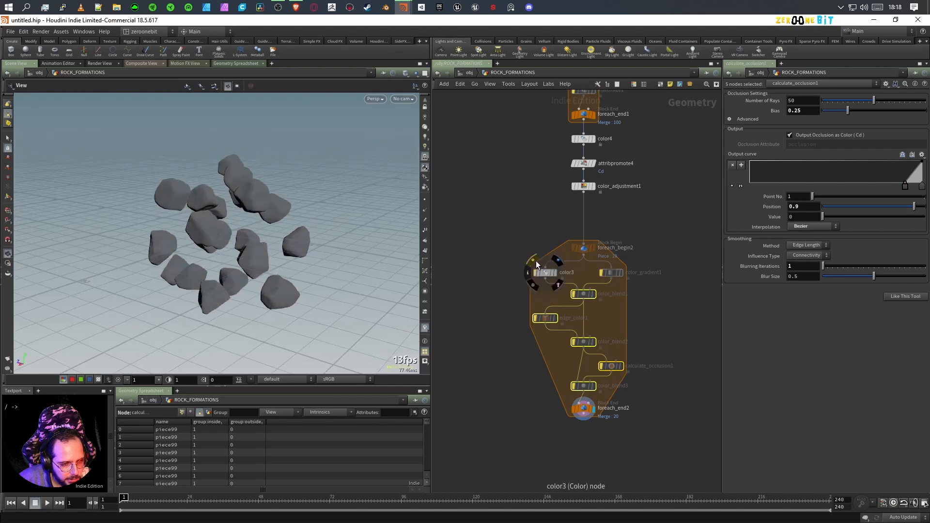
pyautogui.moveTo(349, 291); pyautogui.dragTo(327, 273)
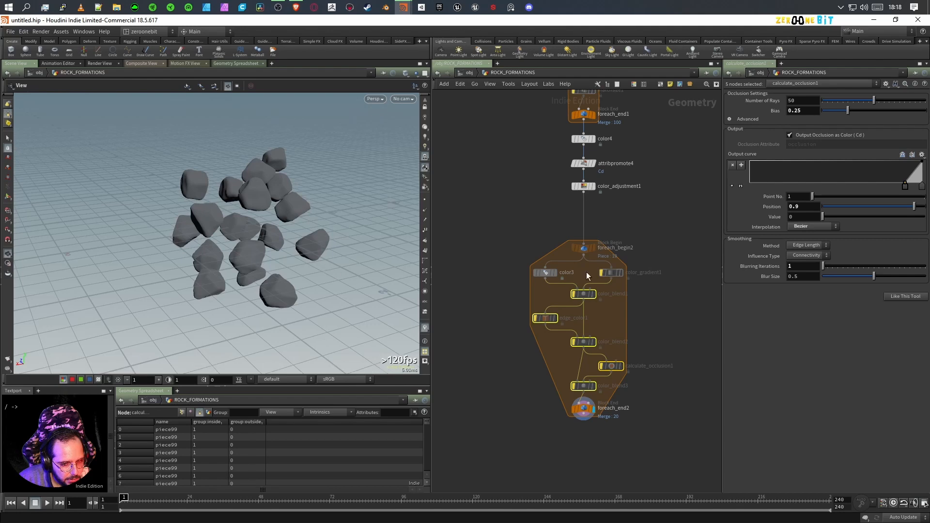
# - Move foreach_begin2 up and add a Labs Color Blend node beneath it inside the loop
pyautogui.moveTo(587, 248); pyautogui.dragTo(587, 218)
pyautogui.press('Tab')
pyautogui.write('blen')
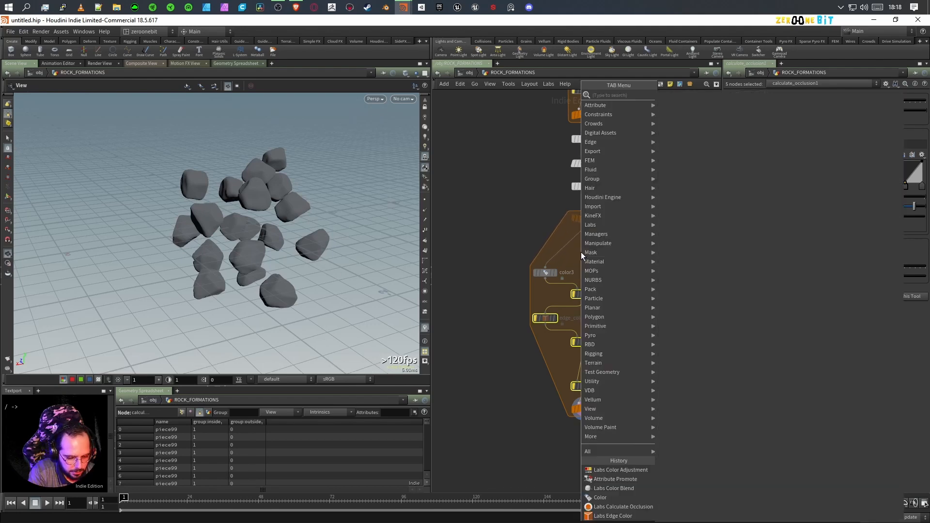
pyautogui.press('Down')
pyautogui.press('Down')
pyautogui.press('Down')
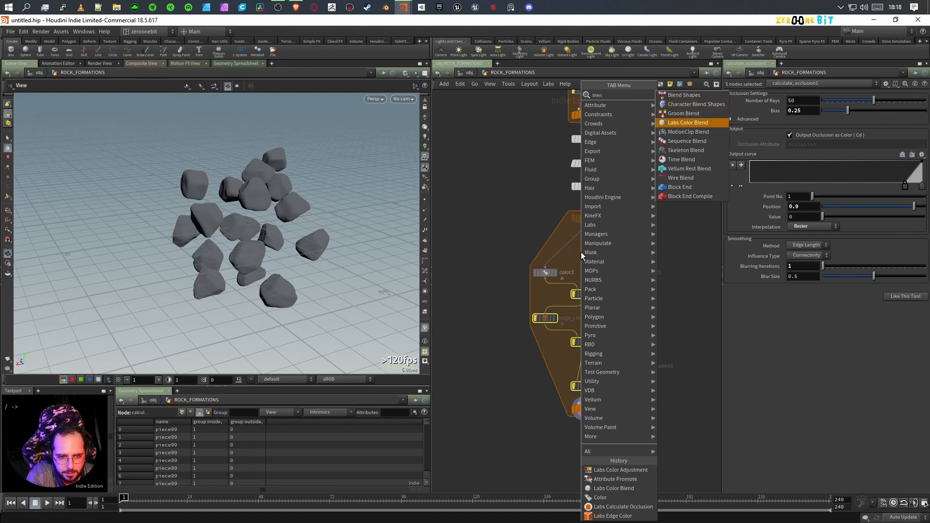
pyautogui.press('Return')
pyautogui.click(580, 252)
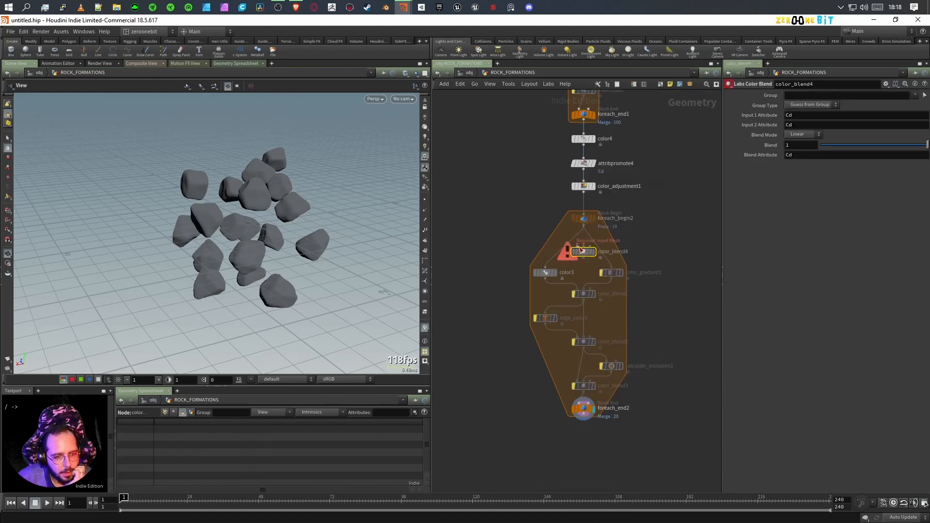
# - Wire color3 and foreach_begin2 into color_blend4, with color3 placed above it, and display the blended piece
pyautogui.moveTo(582, 256)
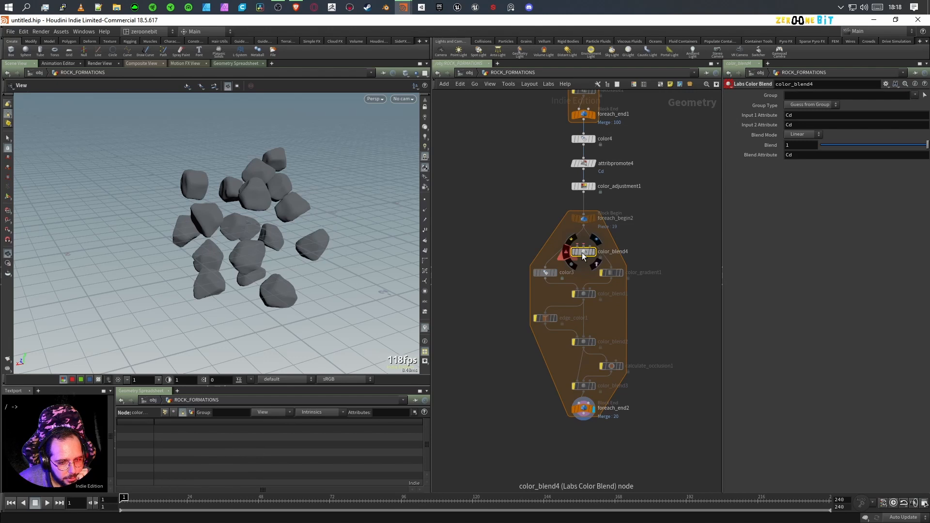
pyautogui.moveTo(583, 252); pyautogui.dragTo(537, 236)
pyautogui.click(539, 242)
pyautogui.click(577, 250)
pyautogui.click(583, 251)
pyautogui.click(584, 227)
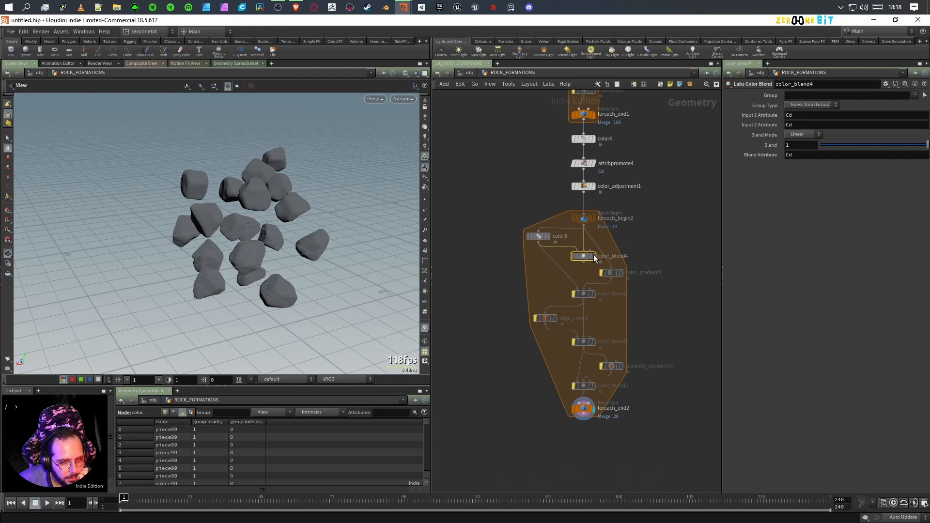
pyautogui.click(595, 257)
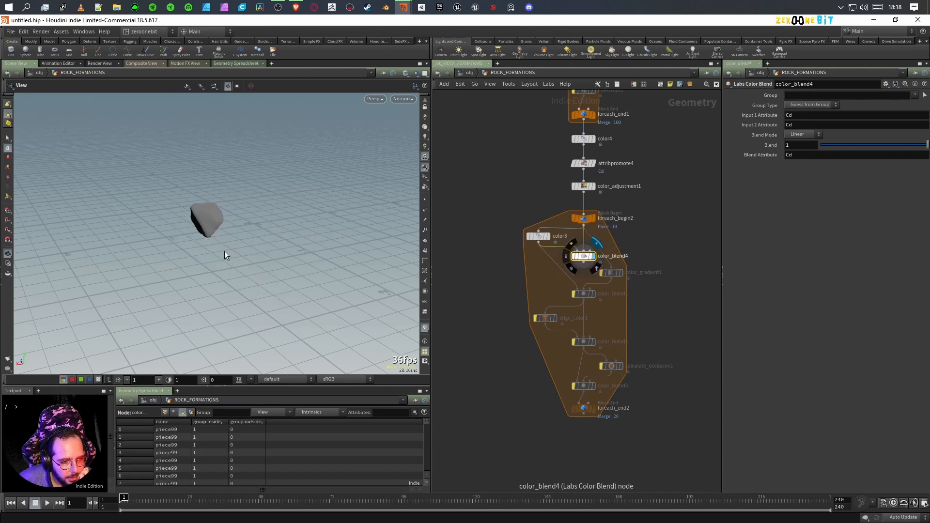
pyautogui.scroll(5, 197, 232)
pyautogui.moveTo(212, 234); pyautogui.dragTo(264, 243)
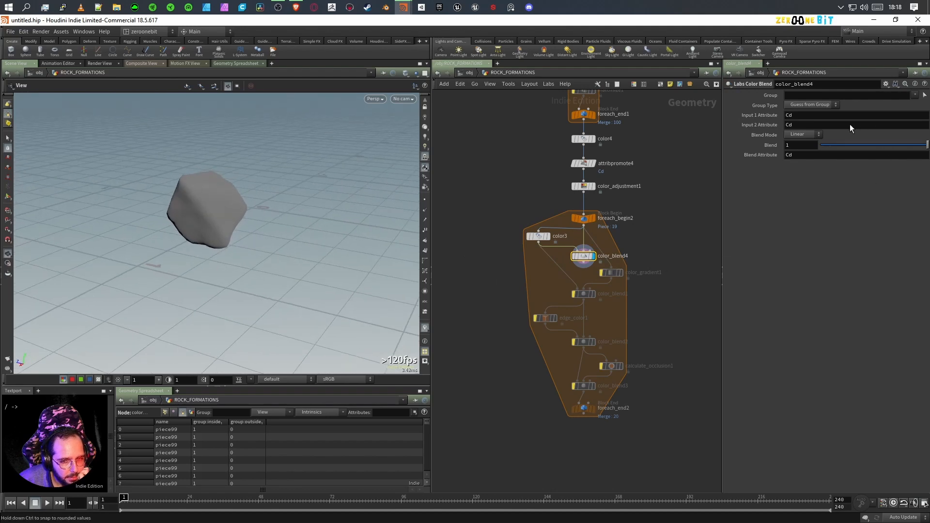
# - Set color_blend4's blend mode to Multiply and compare its displayed result with color3
pyautogui.click(804, 135)
pyautogui.click(809, 153)
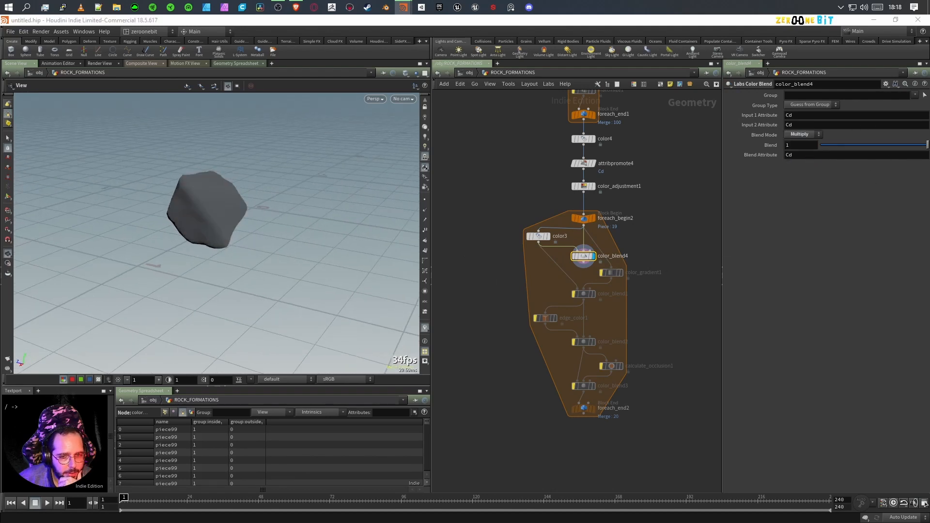
pyautogui.moveTo(926, 145)
pyautogui.mouseDown()
pyautogui.moveTo(780, 153)
pyautogui.moveTo(929, 153)
pyautogui.mouseUp()
pyautogui.click(550, 238)
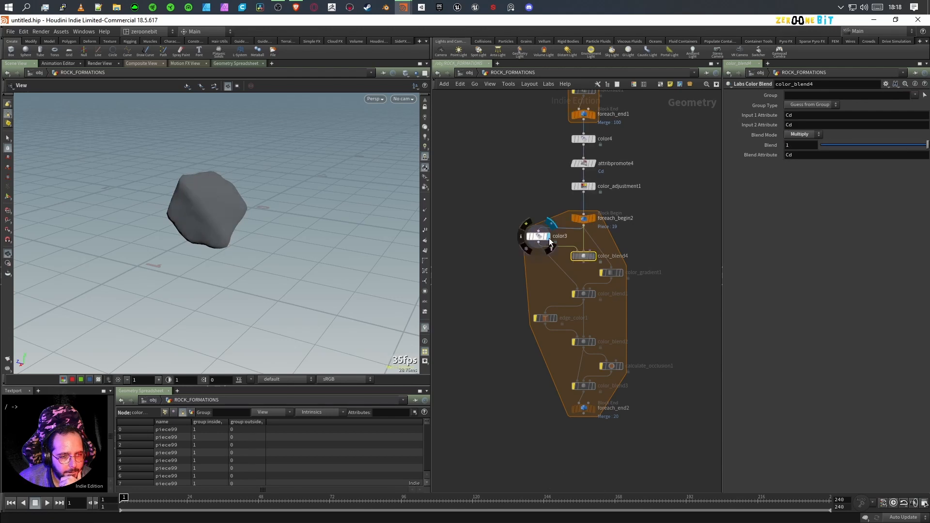
pyautogui.click(593, 257)
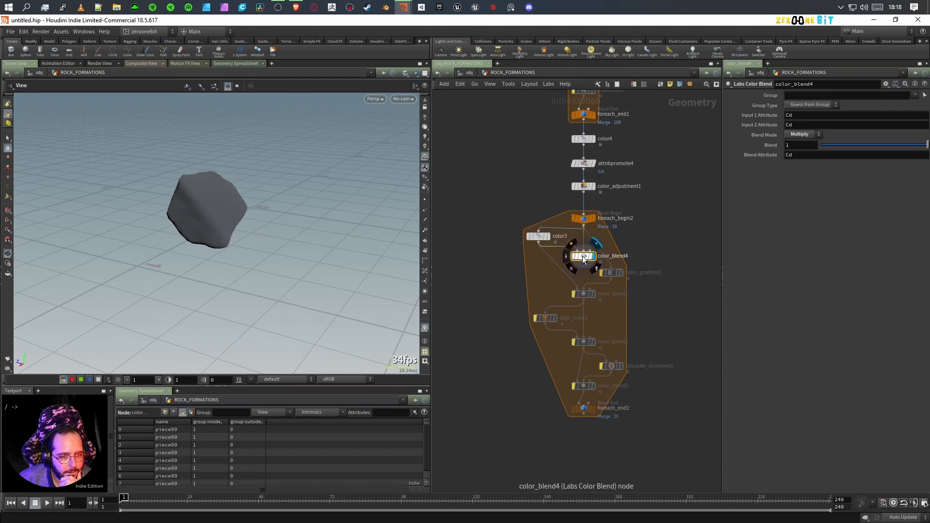
# - Feed color_blend4 into color_blend1 in place of color3, rearrange both nodes beside the chain, and display foreach_end2
pyautogui.click(585, 266)
pyautogui.moveTo(584, 258); pyautogui.dragTo(548, 271)
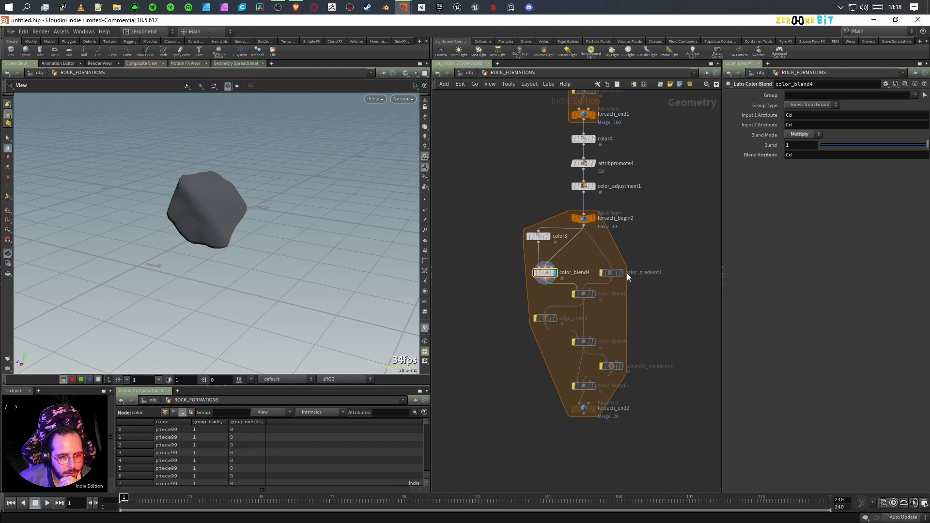
pyautogui.click(595, 412)
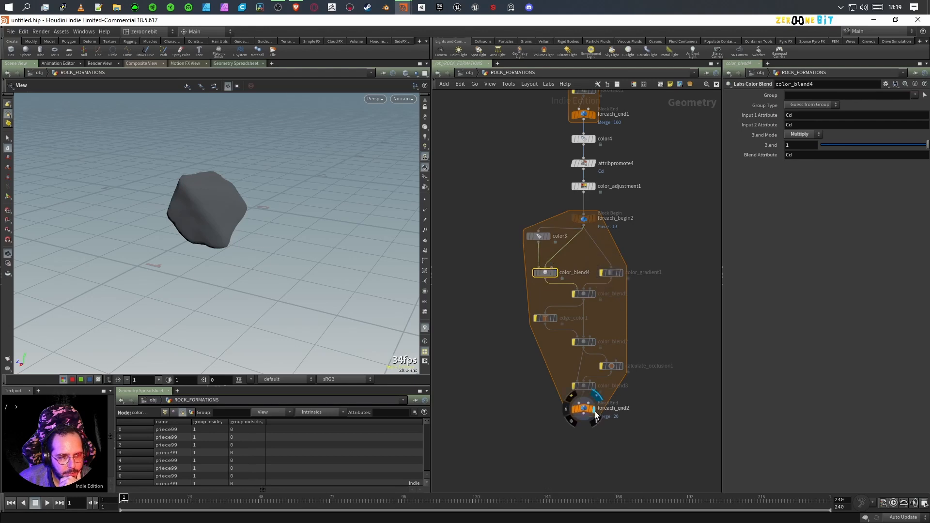
pyautogui.scroll(-3, 251, 284)
pyautogui.moveTo(252, 284); pyautogui.dragTo(271, 282)
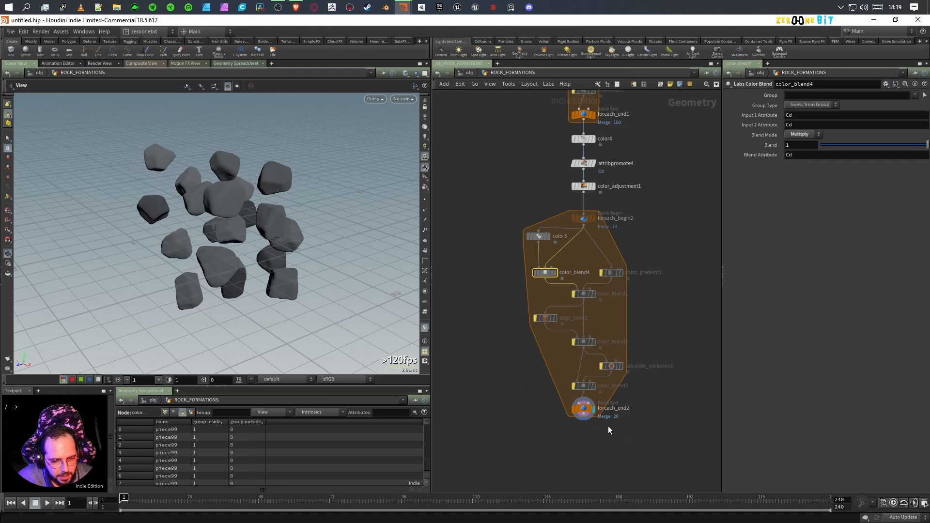
pyautogui.moveTo(539, 239); pyautogui.dragTo(507, 248)
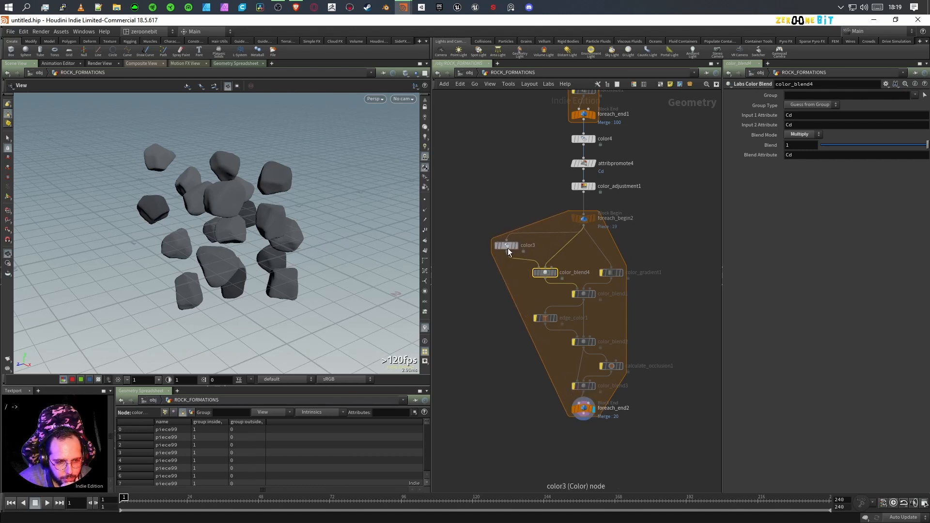
# - Compare the displayed results of color3 and color_adjustment1, and wire color_blend4 directly into foreach_end2 to display all pieces
pyautogui.click(516, 246)
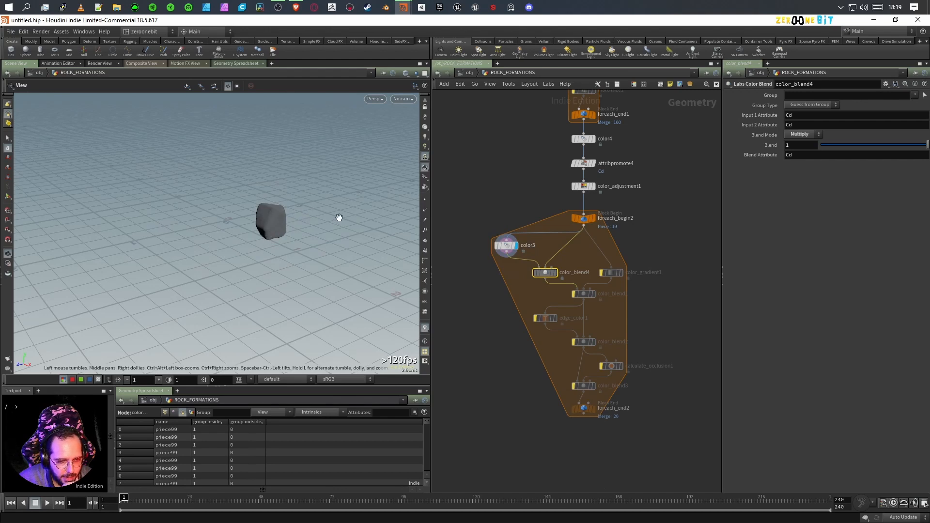
pyautogui.moveTo(559, 276)
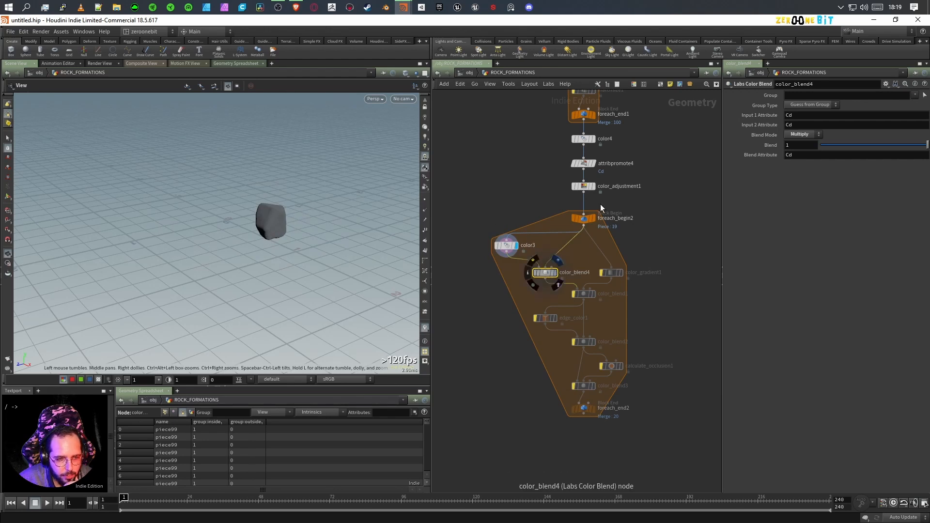
pyautogui.click(593, 187)
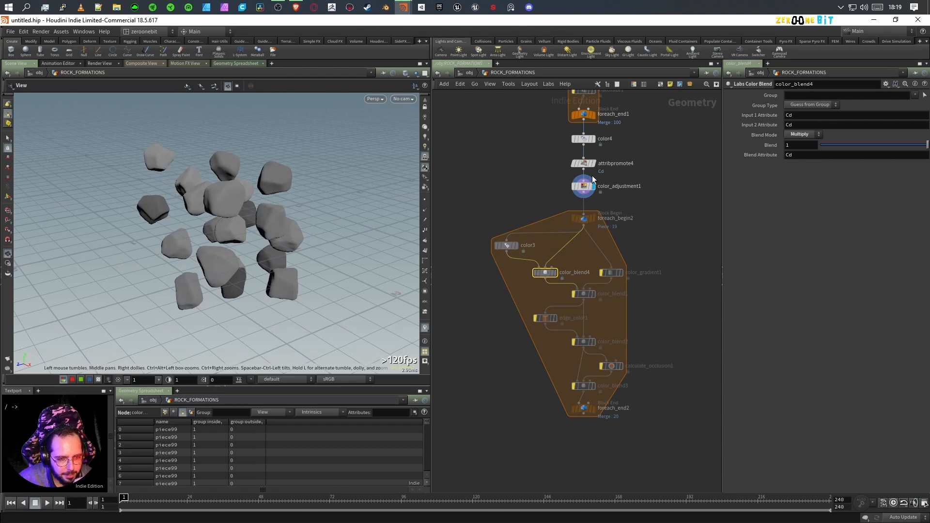
pyautogui.click(555, 272)
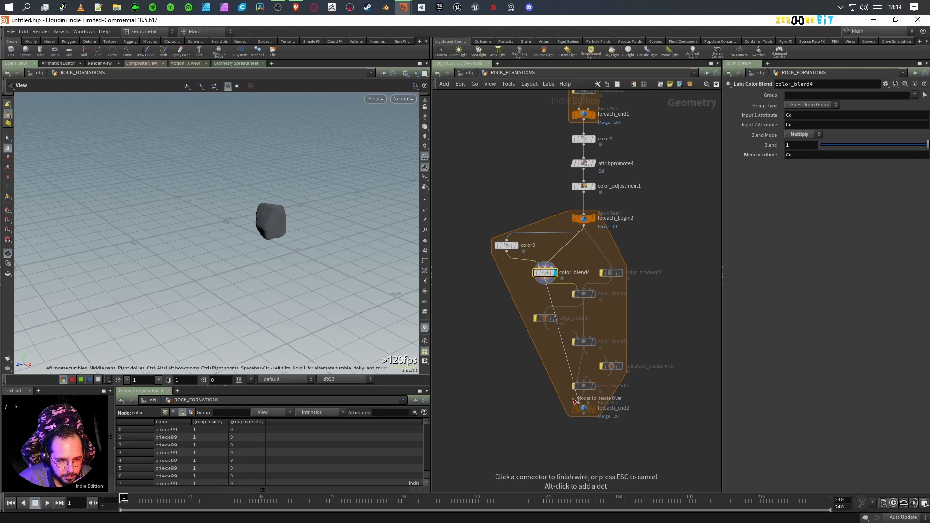
pyautogui.click(594, 415)
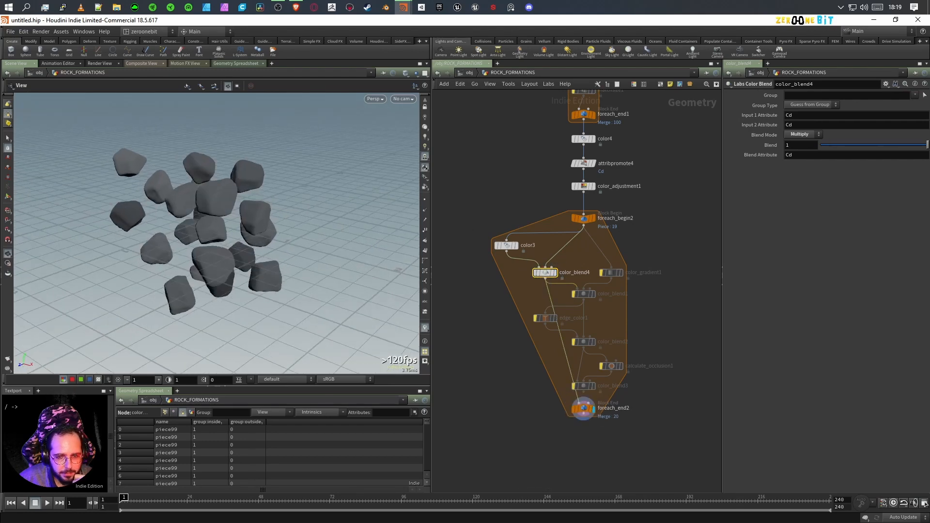
# - Set color_blend4's blend mode to Overlay and compare its effect on the rocks at blend 0 and 1
pyautogui.moveTo(927, 145); pyautogui.dragTo(800, 144)
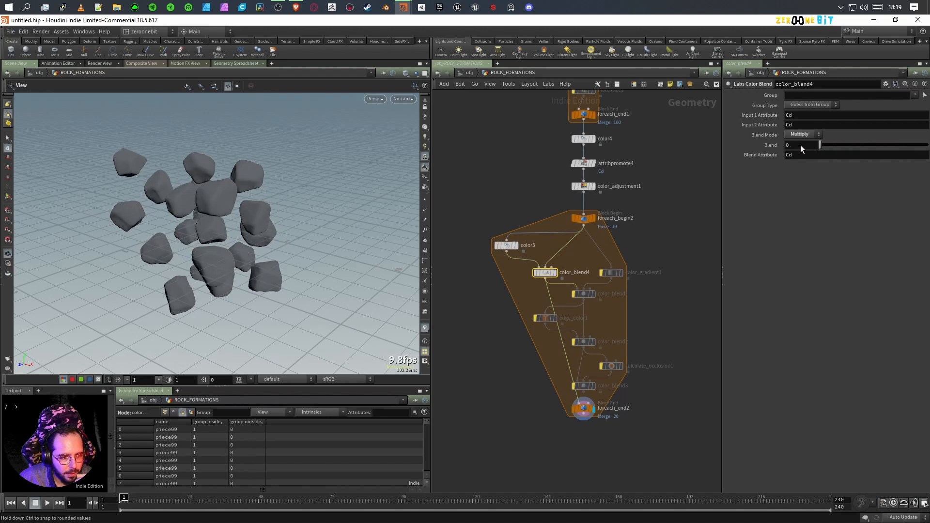
pyautogui.moveTo(899, 145); pyautogui.dragTo(929, 145)
pyautogui.click(812, 136)
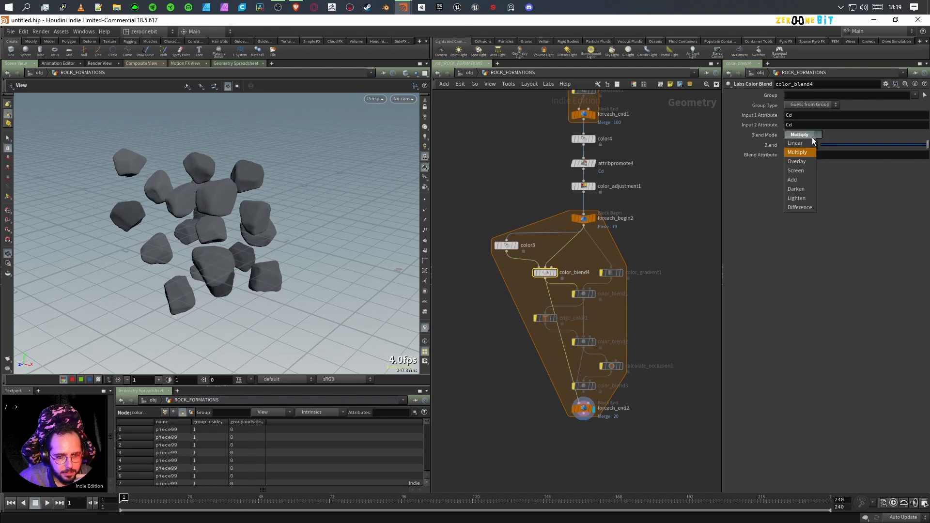
pyautogui.click(803, 162)
pyautogui.moveTo(886, 145); pyautogui.dragTo(804, 144)
pyautogui.moveTo(889, 146); pyautogui.dragTo(929, 145)
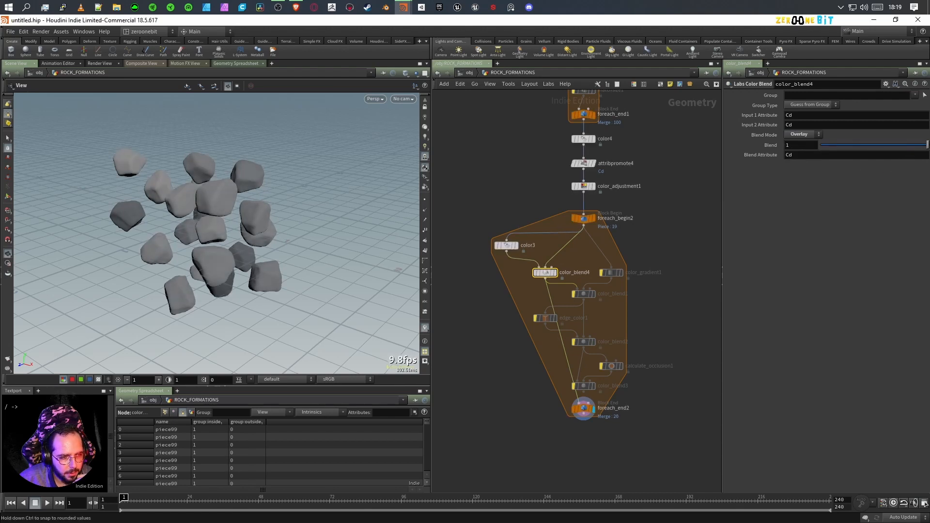
pyautogui.moveTo(257, 236); pyautogui.dragTo(312, 228)
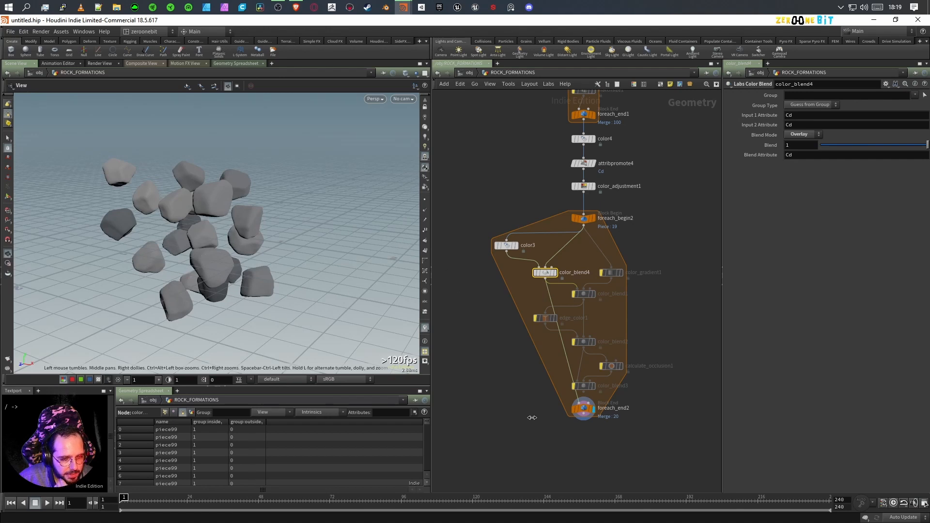
# - Reconnect color_blend3 to foreach_end2, re-enable the bypassed gradient, edge, occlusion and blend nodes, and inspect the rocks up close
pyautogui.moveTo(573, 397)
pyautogui.moveTo(613, 273)
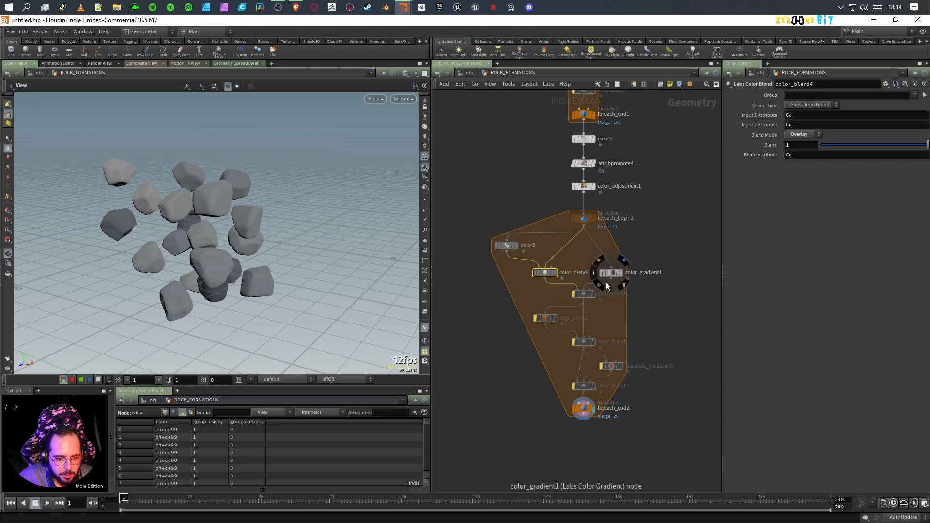
pyautogui.click(573, 280)
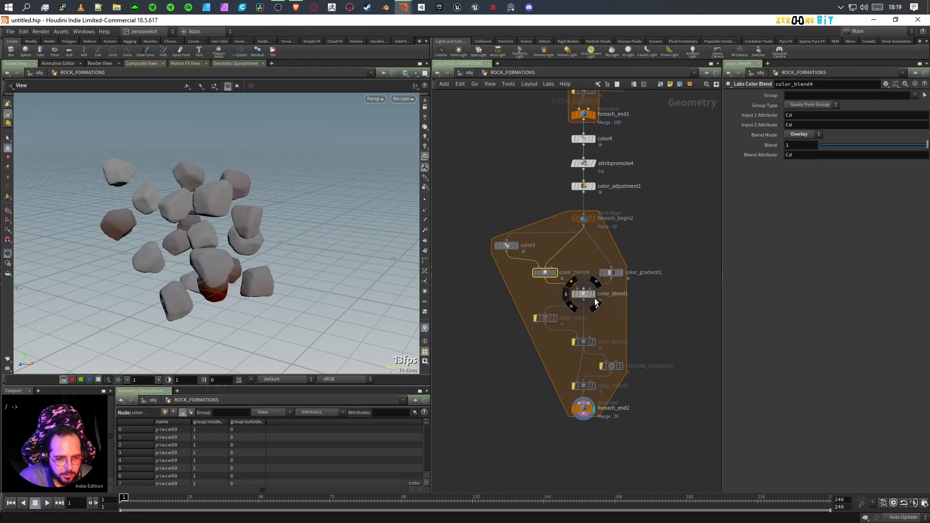
pyautogui.moveTo(543, 321)
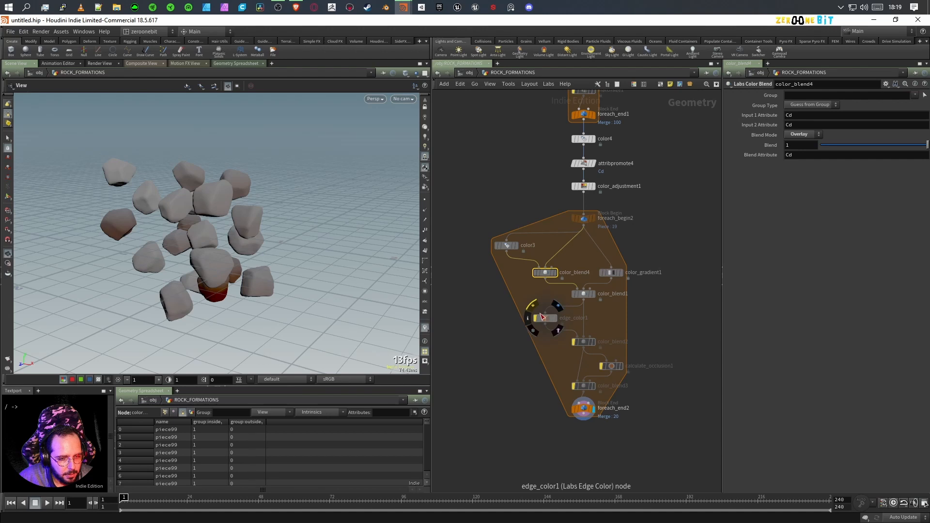
pyautogui.click(533, 303)
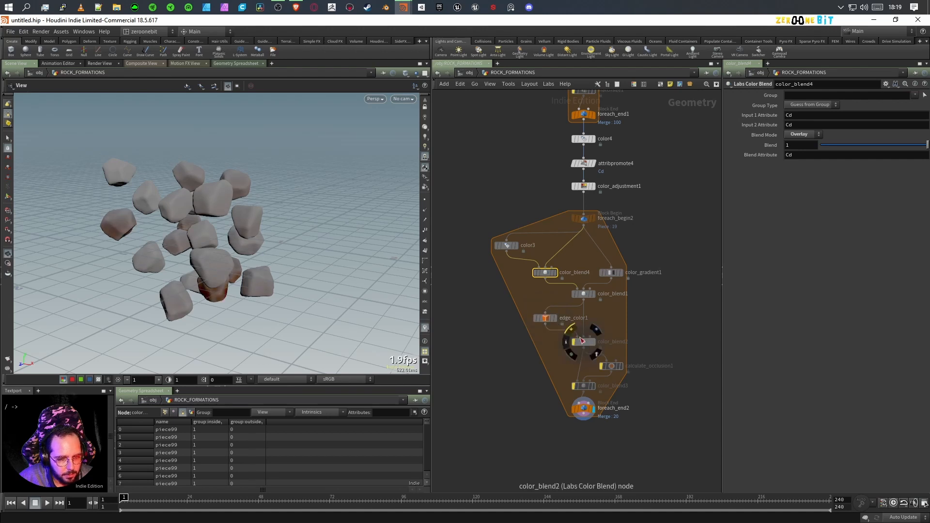
pyautogui.click(568, 328)
pyautogui.moveTo(599, 357)
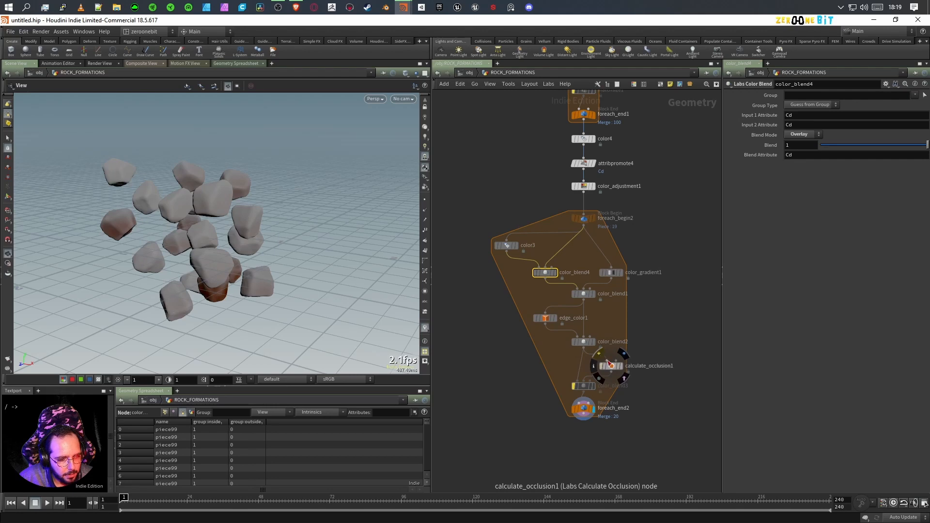
pyautogui.click(571, 374)
pyautogui.moveTo(230, 257); pyautogui.dragTo(207, 249)
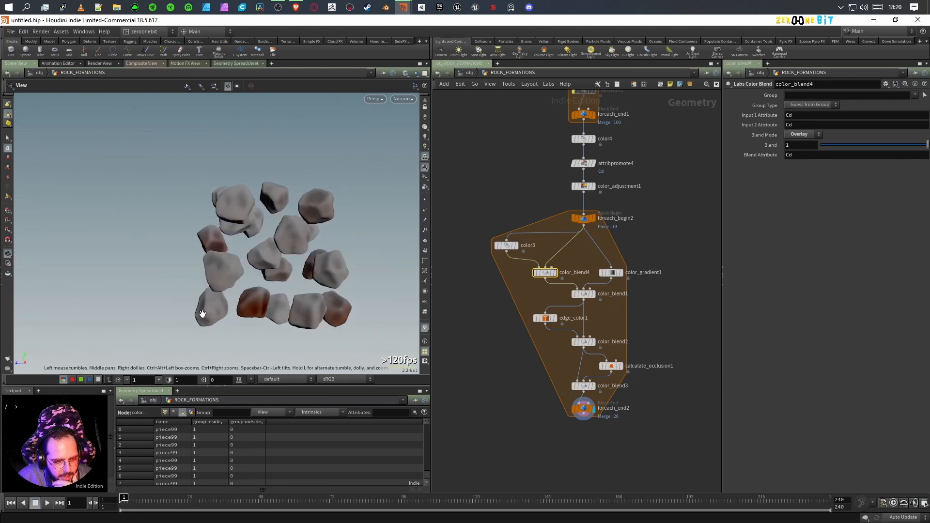
pyautogui.scroll(5, 238, 313)
pyautogui.moveTo(266, 321); pyautogui.dragTo(230, 241, button='middle')
pyautogui.moveTo(230, 240); pyautogui.dragTo(359, 276)
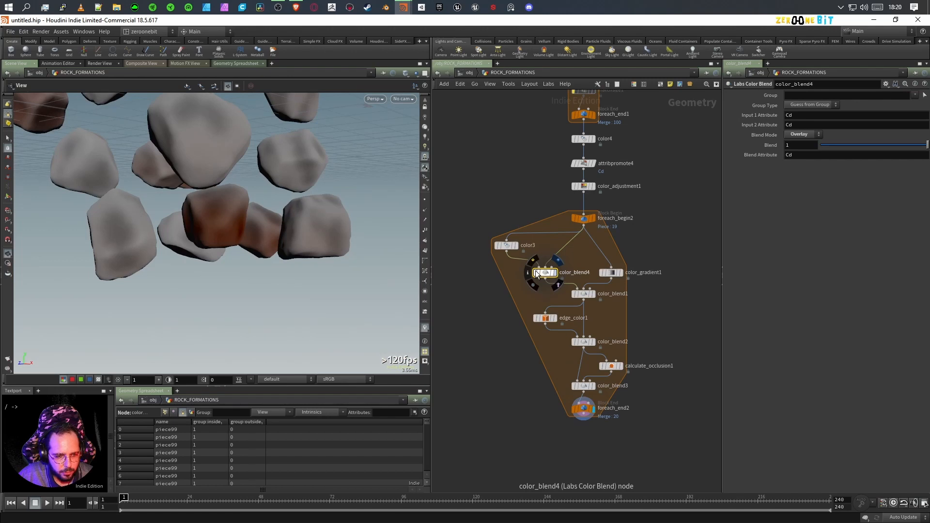
# - Check color_blend4 alone, bypass the six gradient, edge, occlusion and blend nodes again, and display foreach_end2
pyautogui.click(557, 261)
pyautogui.moveTo(197, 241); pyautogui.dragTo(257, 230)
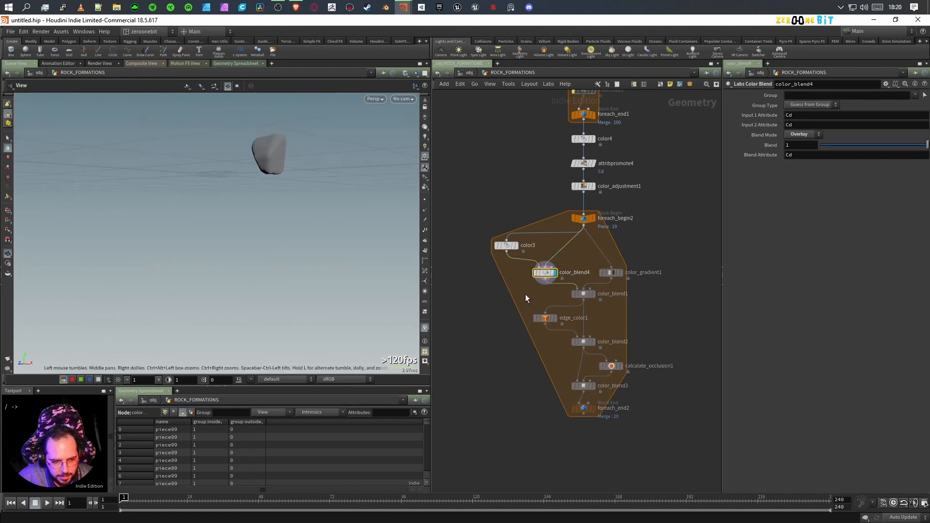
pyautogui.moveTo(628, 321); pyautogui.dragTo(579, 389)
pyautogui.keyDown('shift'); pyautogui.click(546, 319); pyautogui.keyUp('shift')
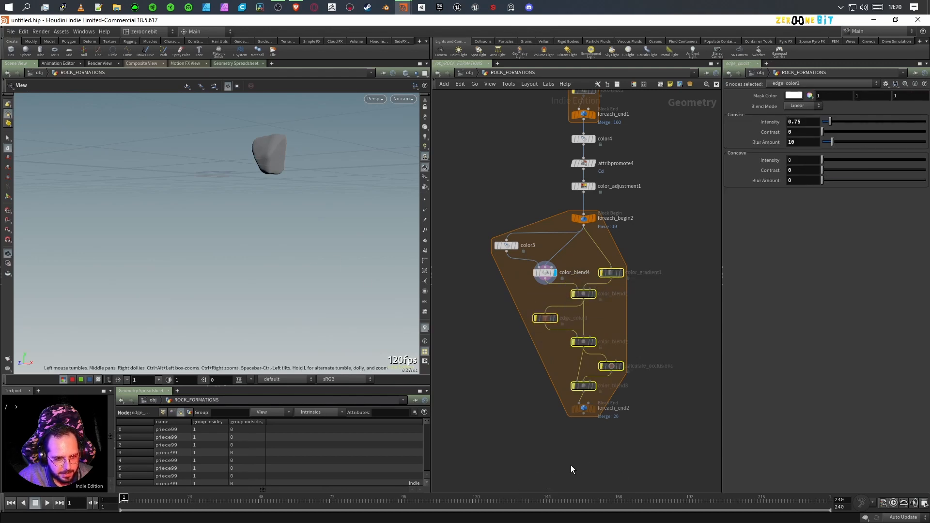
pyautogui.click(593, 408)
pyautogui.moveTo(260, 312); pyautogui.dragTo(242, 274)
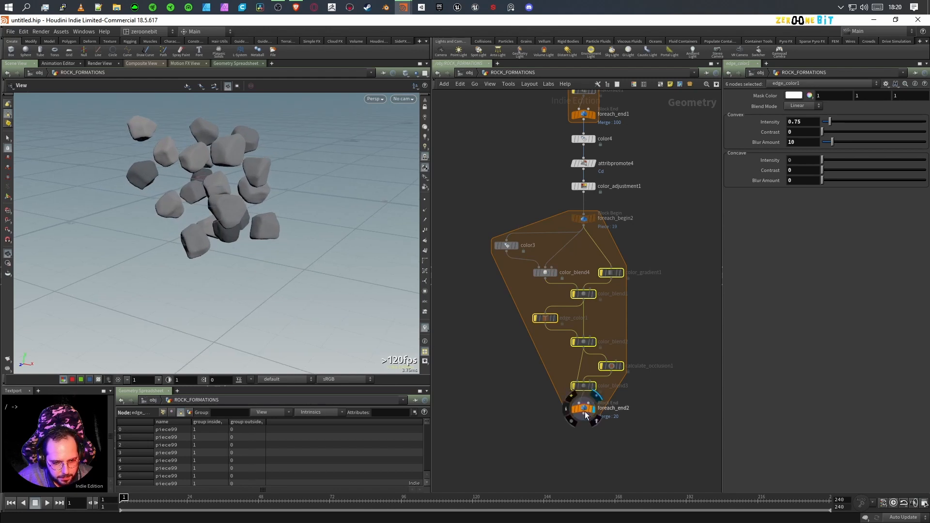
# - Shift the bypassed chain aside, line up color_blend4 beneath foreach_begin2, and add a Labs Color Adjustment node inside the loop
pyautogui.moveTo(546, 273); pyautogui.dragTo(655, 265)
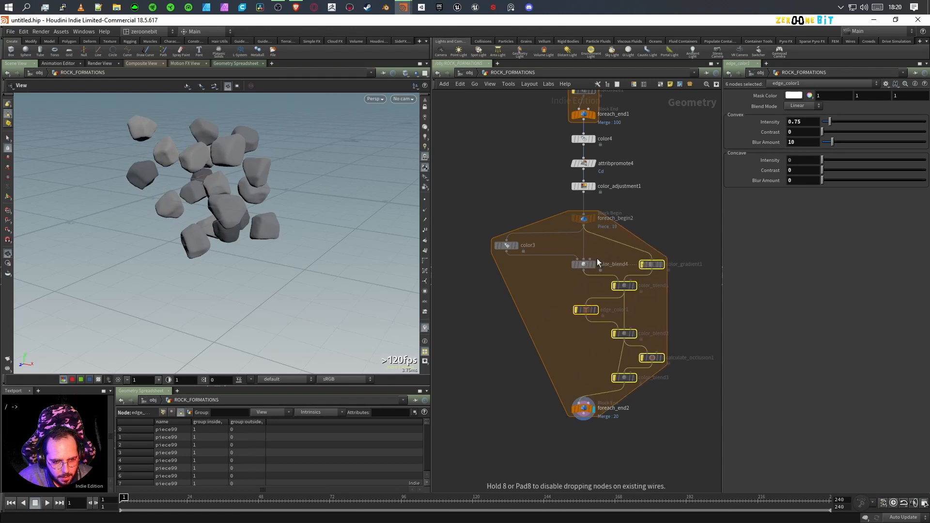
pyautogui.moveTo(510, 247); pyautogui.dragTo(539, 242)
pyautogui.press('Tab')
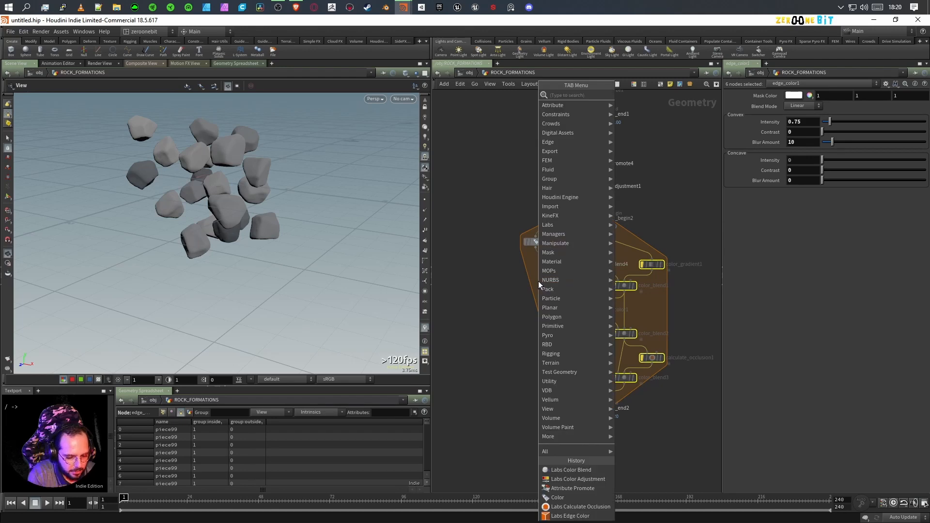
pyautogui.write('adju')
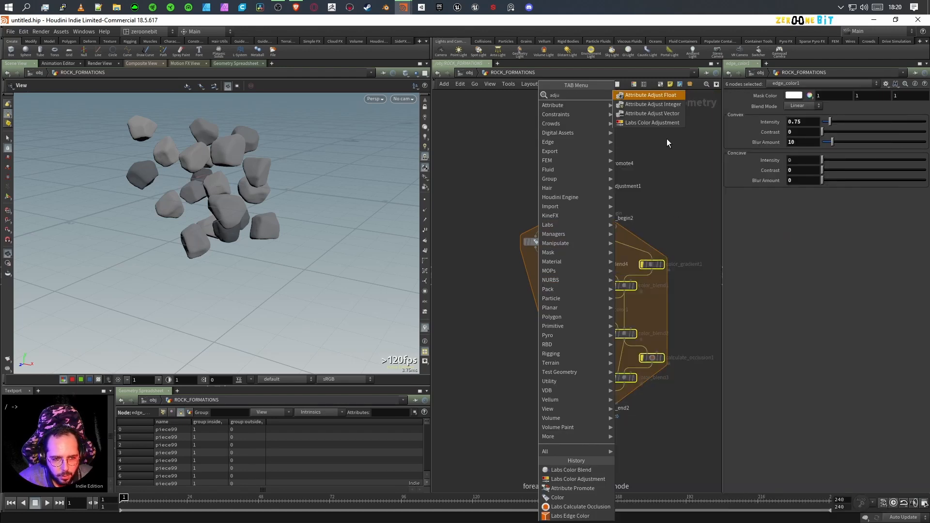
pyautogui.press('Escape')
pyautogui.click(557, 285)
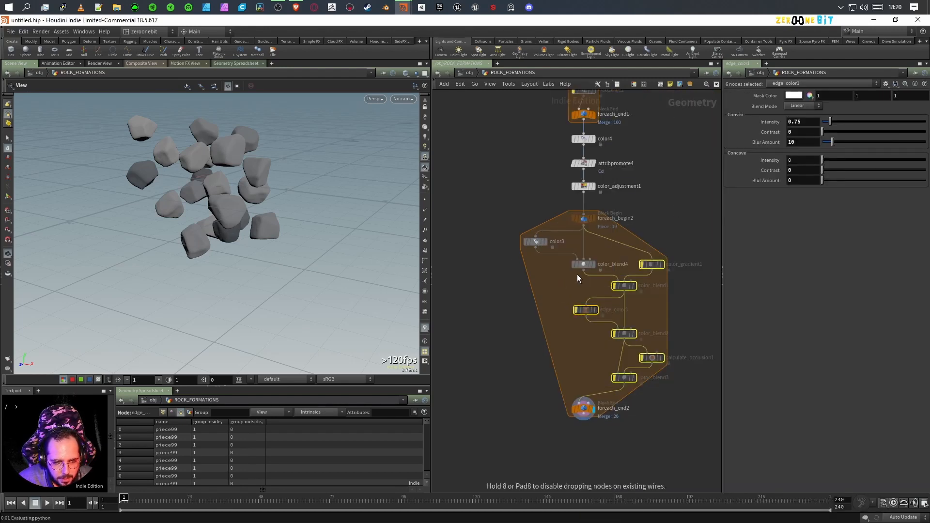
# - Wire color_blend4 through color_adjustment2 into foreach_end2 and display the loop's output
pyautogui.click(584, 272)
pyautogui.click(557, 280)
pyautogui.click(558, 291)
pyautogui.click(583, 401)
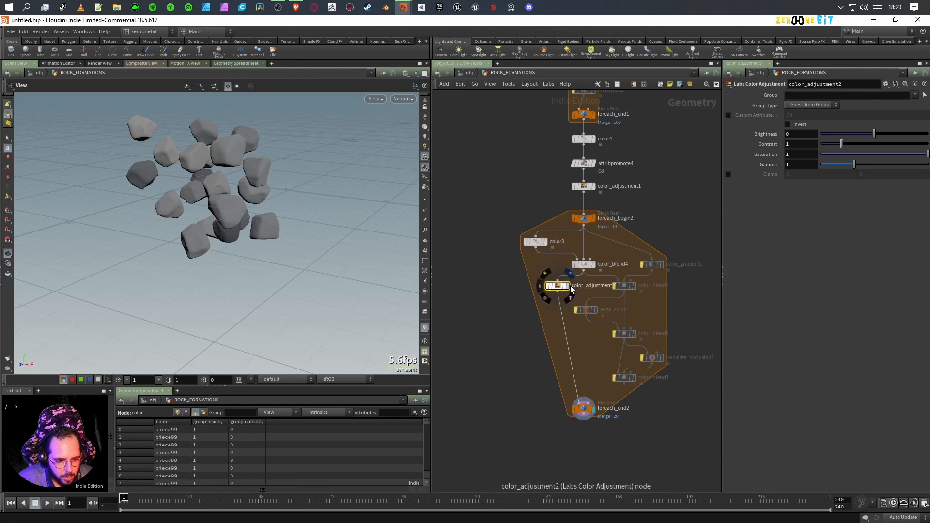
pyautogui.click(569, 286)
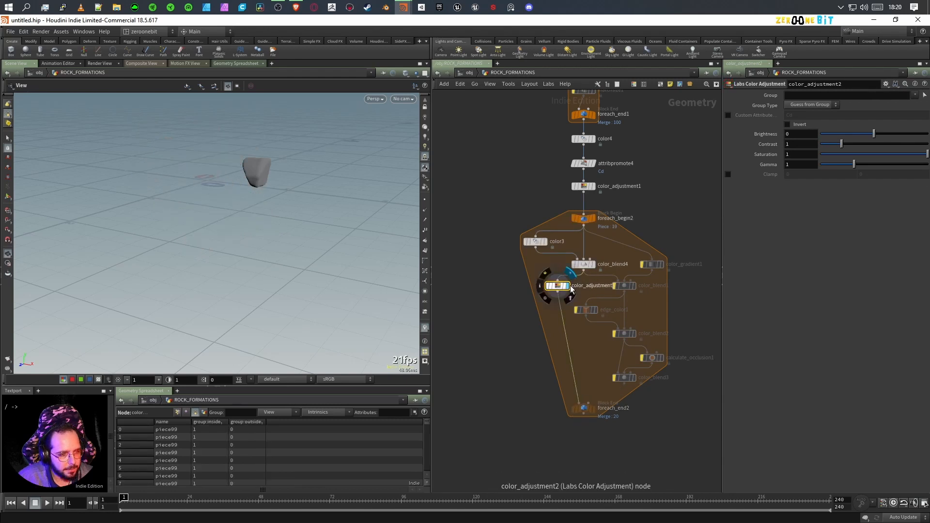
pyautogui.click(595, 410)
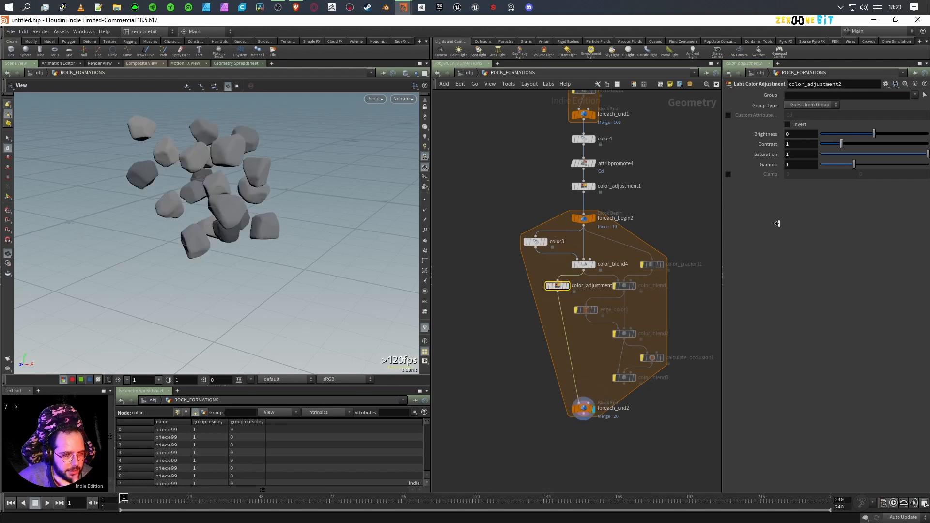
# - Set color_adjustment2's brightness to 0.33 and contrast to 0.75, keeping gamma at 1, and compare the result with color_blend4
pyautogui.moveTo(874, 132); pyautogui.dragTo(840, 149)
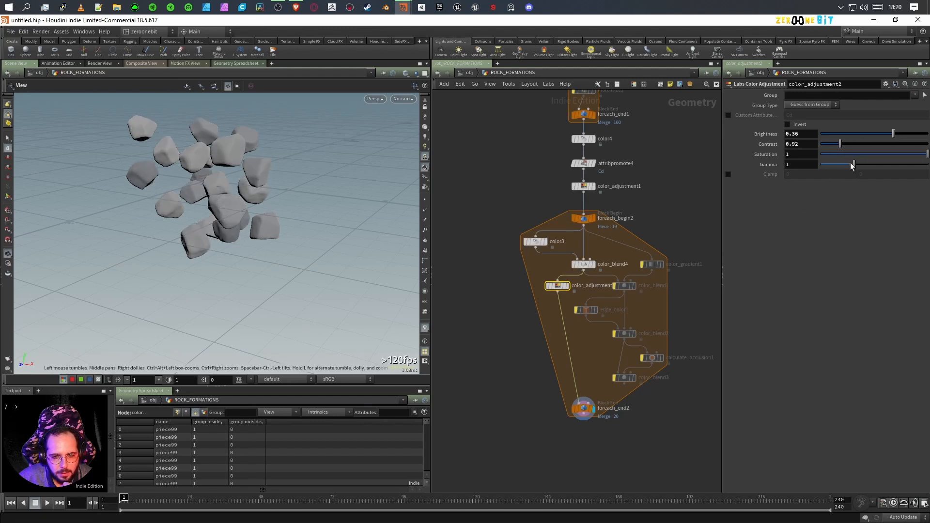
pyautogui.moveTo(878, 155); pyautogui.dragTo(833, 169)
pyautogui.write('1')
pyautogui.press('Return')
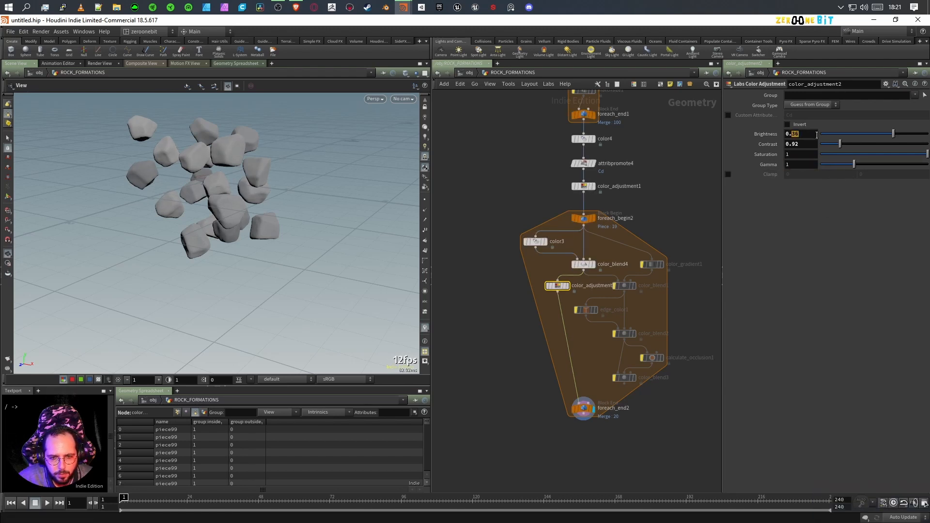
pyautogui.write('0.33')
pyautogui.press('Return')
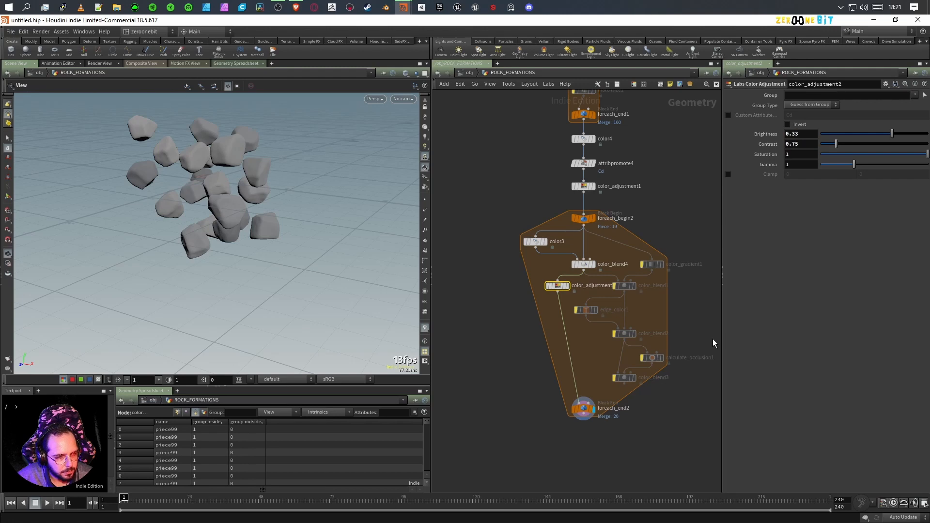
pyautogui.click(592, 264)
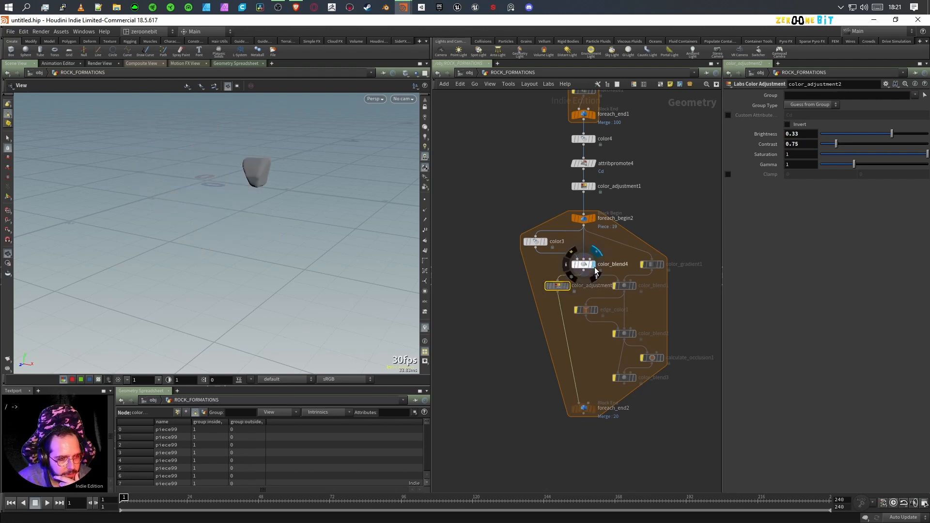
pyautogui.click(593, 410)
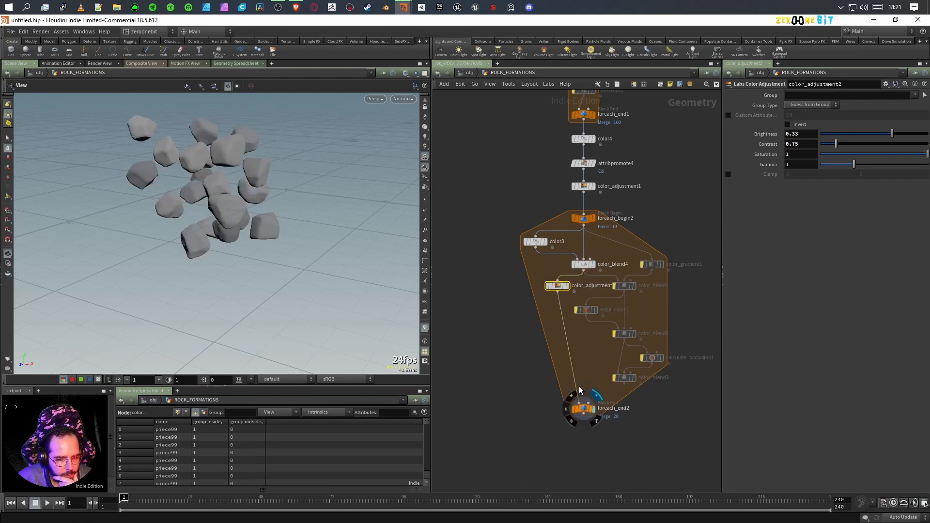
pyautogui.moveTo(553, 286)
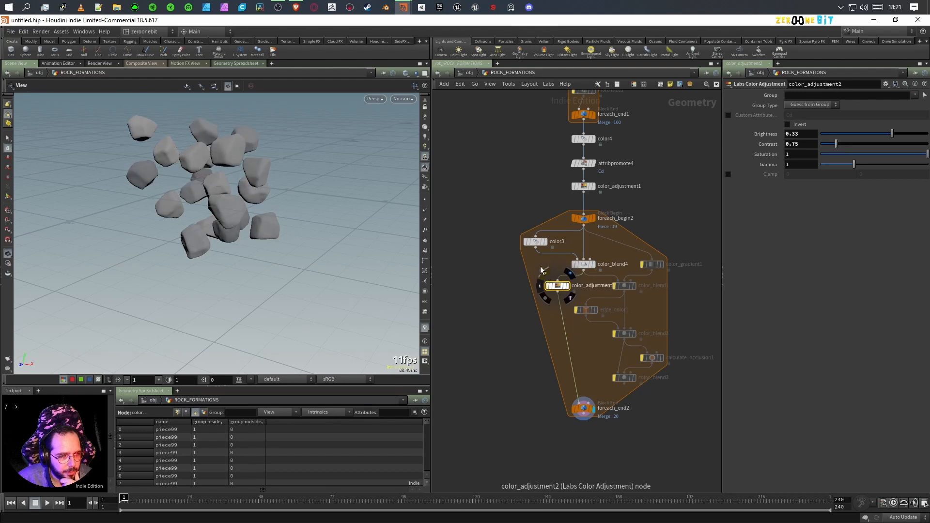
pyautogui.moveTo(284, 235); pyautogui.dragTo(295, 199)
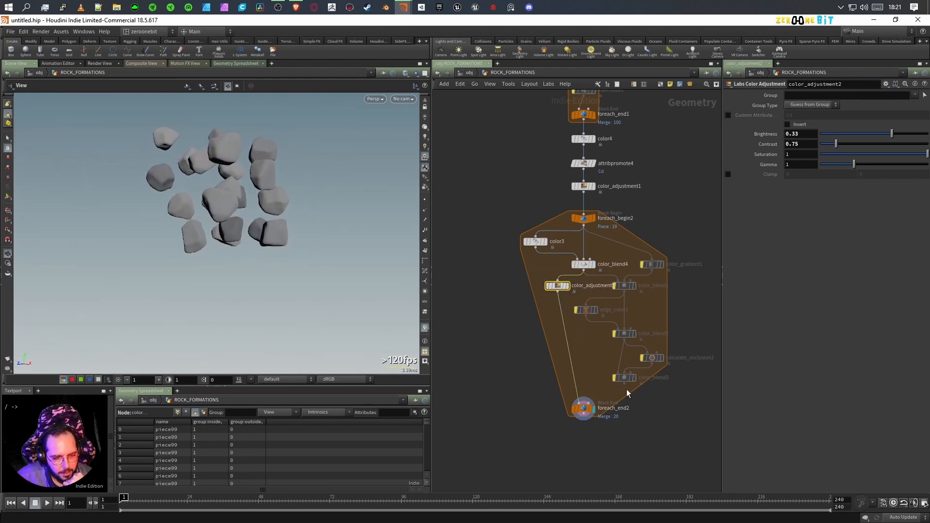
# - Wire color_adjustment2 into color_blend1, shift the six bypassed nodes down, and place foreach_end2 below them, fed by color_blend3
pyautogui.click(557, 291)
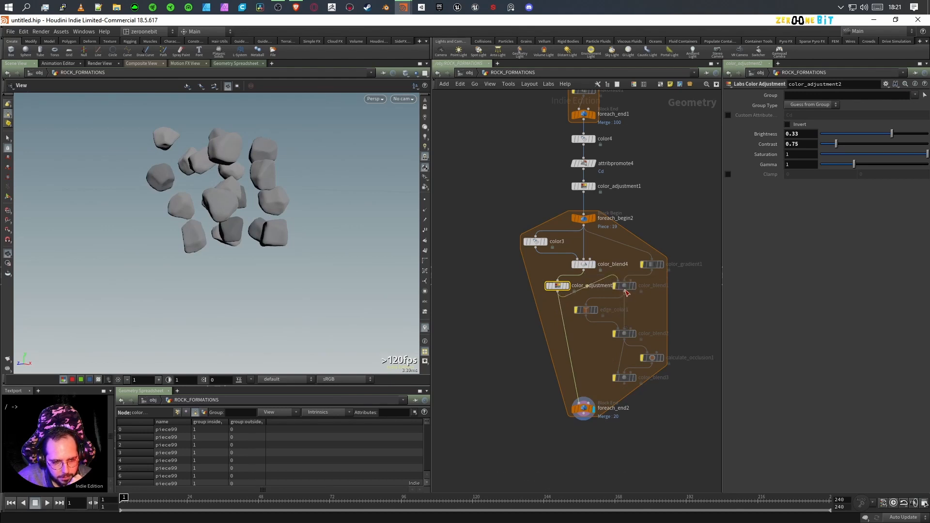
pyautogui.click(635, 293)
pyautogui.moveTo(702, 252); pyautogui.dragTo(588, 385)
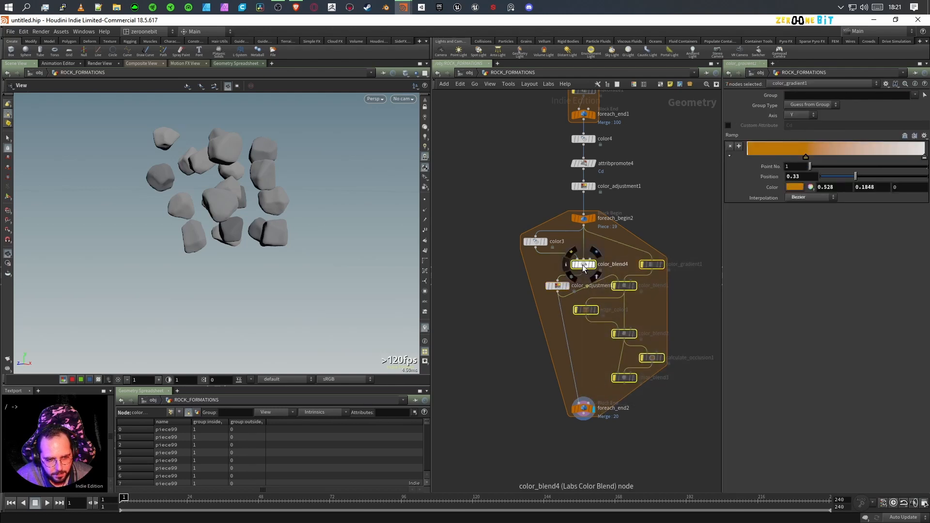
pyautogui.moveTo(631, 290); pyautogui.dragTo(634, 307)
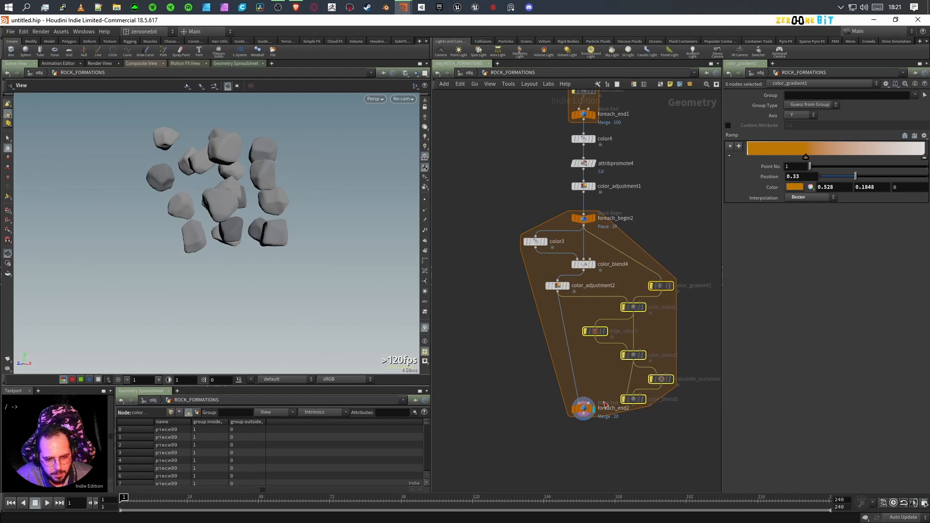
pyautogui.moveTo(584, 407); pyautogui.dragTo(596, 440)
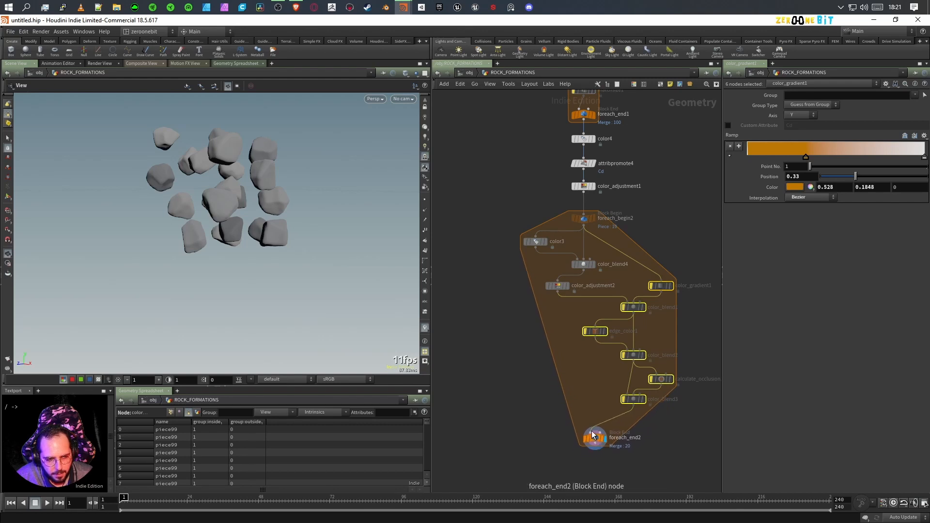
# - Reactivate the six bypassed gradient, edge, occlusion and blend nodes, tuck foreach_end2 closer beneath color_blend3, and inspect the rocks up close
pyautogui.moveTo(649, 276)
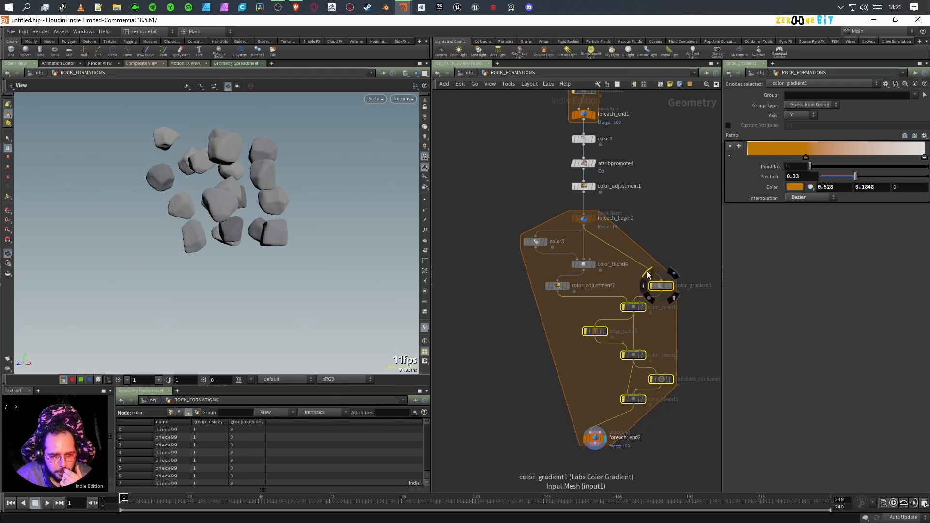
pyautogui.moveTo(197, 237); pyautogui.dragTo(251, 175)
pyautogui.moveTo(227, 210); pyautogui.dragTo(271, 218)
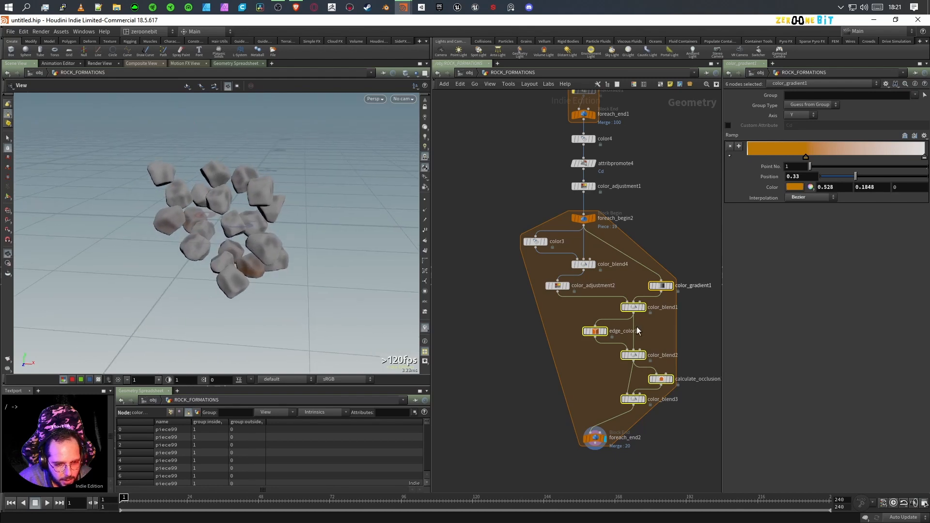
pyautogui.moveTo(635, 356)
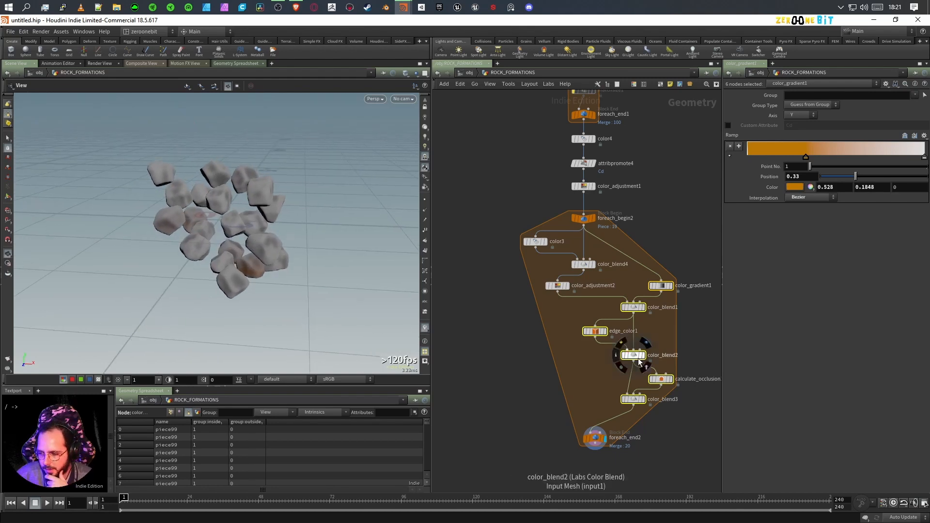
pyautogui.moveTo(595, 439)
pyautogui.moveTo(596, 439); pyautogui.dragTo(596, 424)
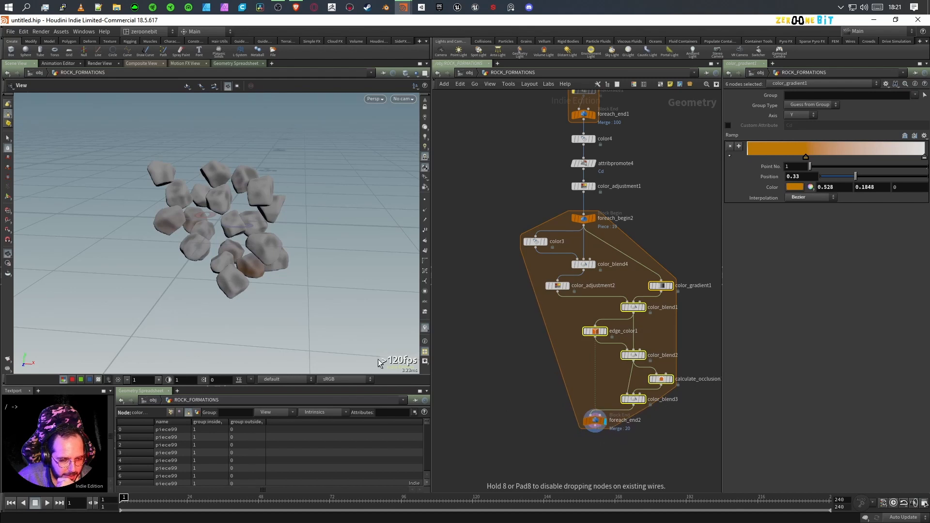
pyautogui.scroll(5, 249, 266)
pyautogui.moveTo(249, 266); pyautogui.dragTo(373, 296)
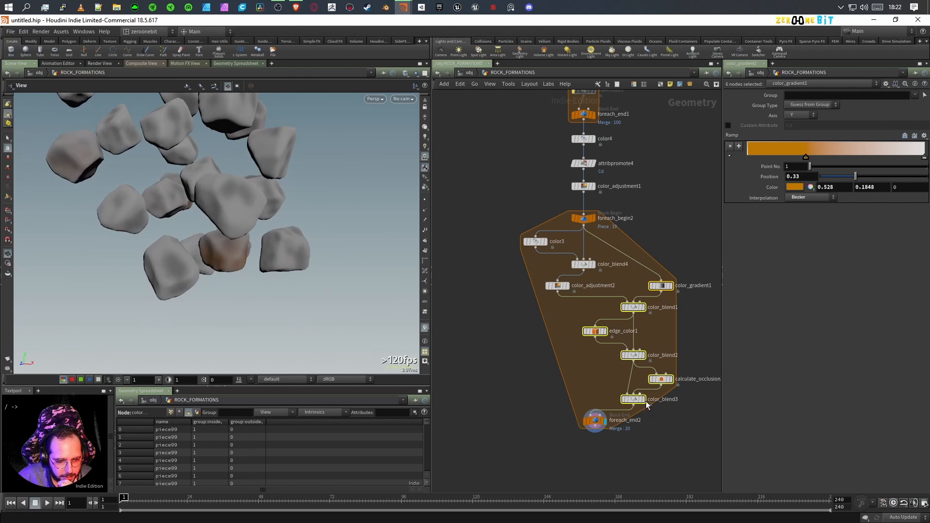
# - Compare the rocks with all six nodes bypassed and active, and with color_gradient1 alone bypassed and active
pyautogui.click(652, 276)
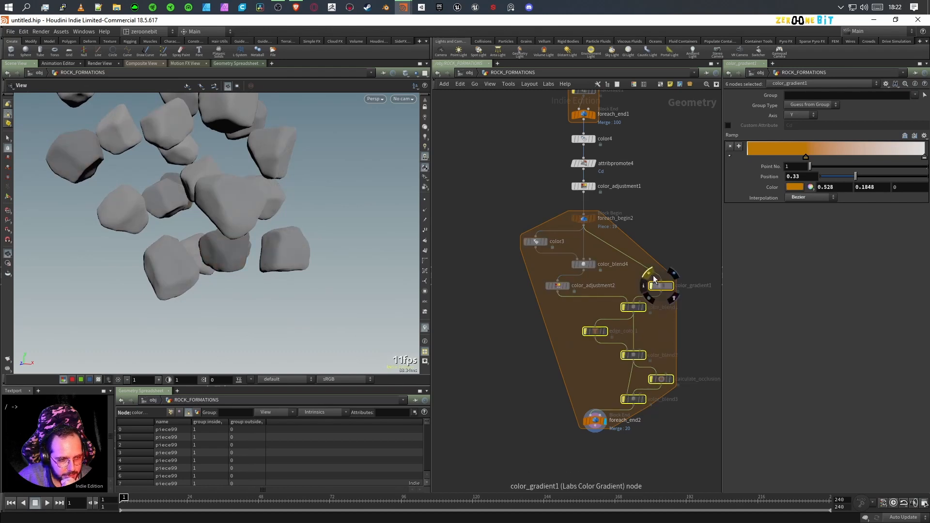
pyautogui.click(649, 274)
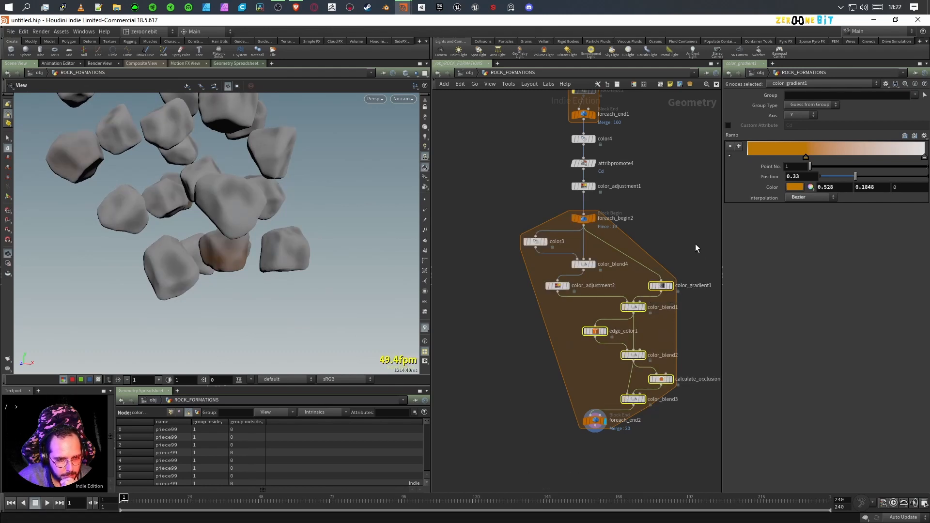
pyautogui.click(662, 284)
pyautogui.moveTo(654, 280)
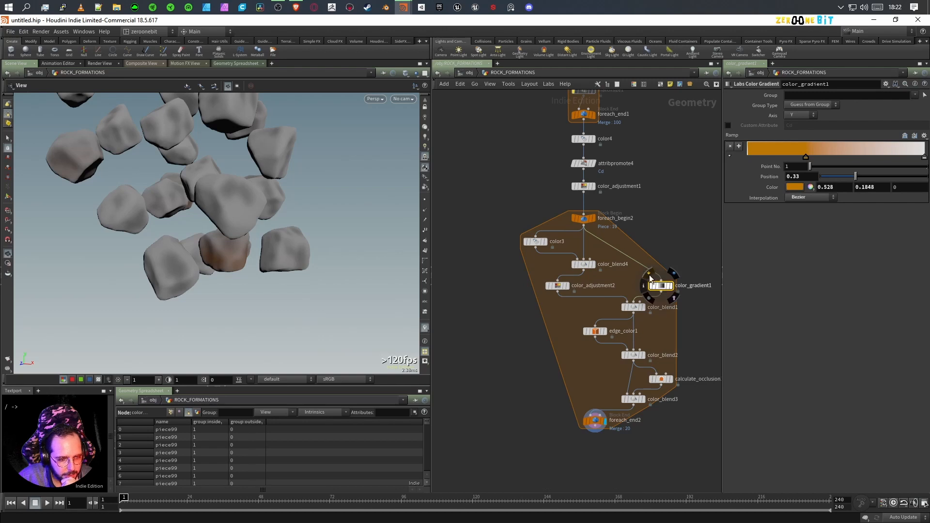
pyautogui.click(650, 276)
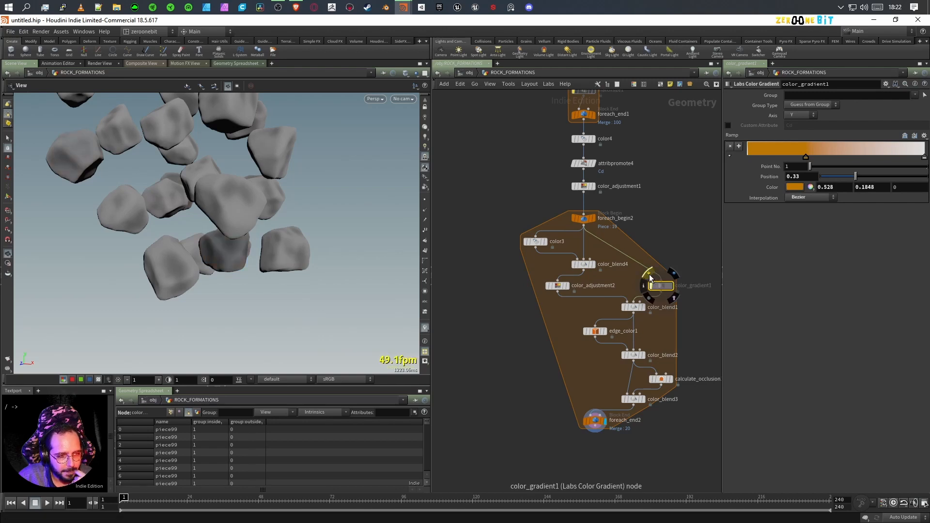
pyautogui.click(650, 277)
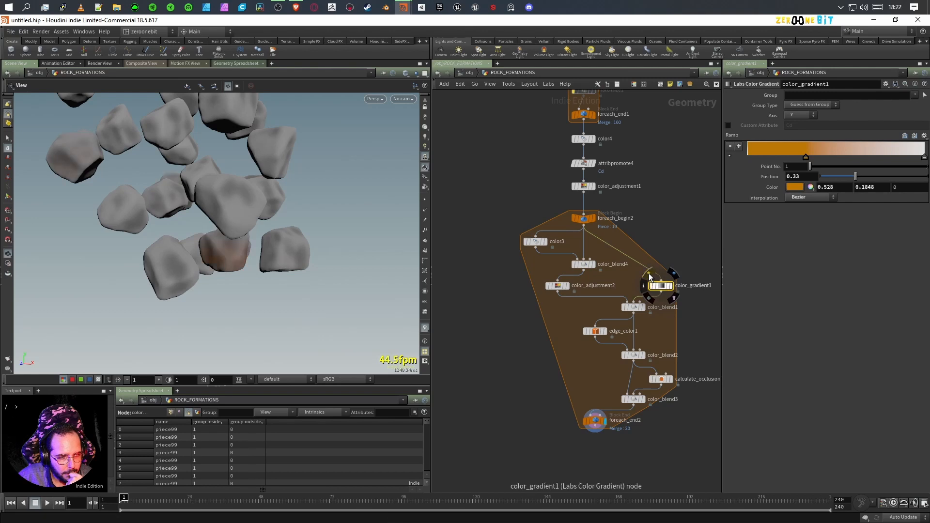
pyautogui.moveTo(183, 275); pyautogui.dragTo(232, 303)
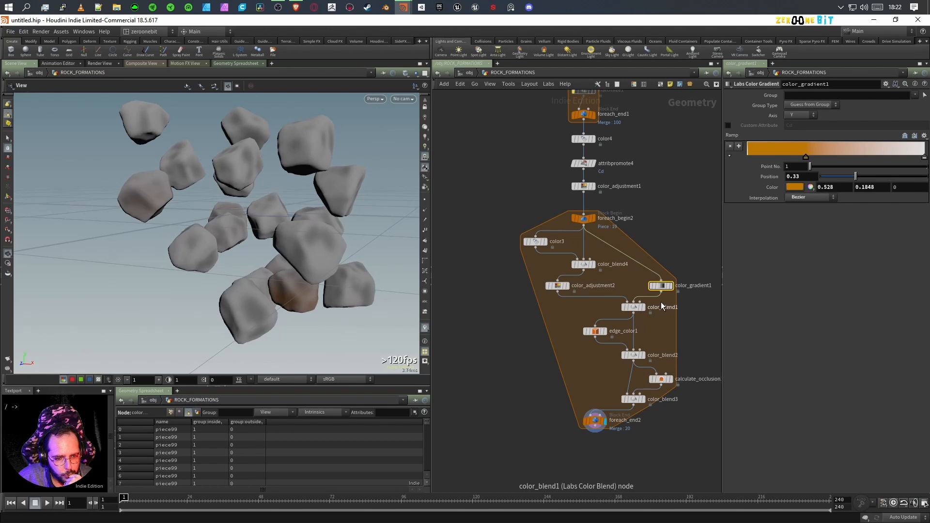
# - Try inserting color_gradient1 between foreach_begin2 and color_blend4, and undo the insertion
pyautogui.moveTo(664, 289); pyautogui.dragTo(617, 250)
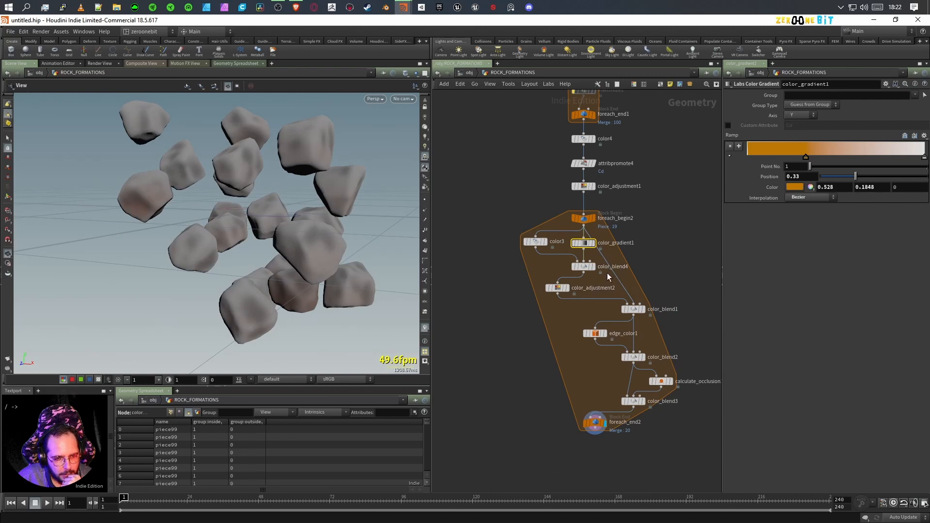
pyautogui.moveTo(636, 315)
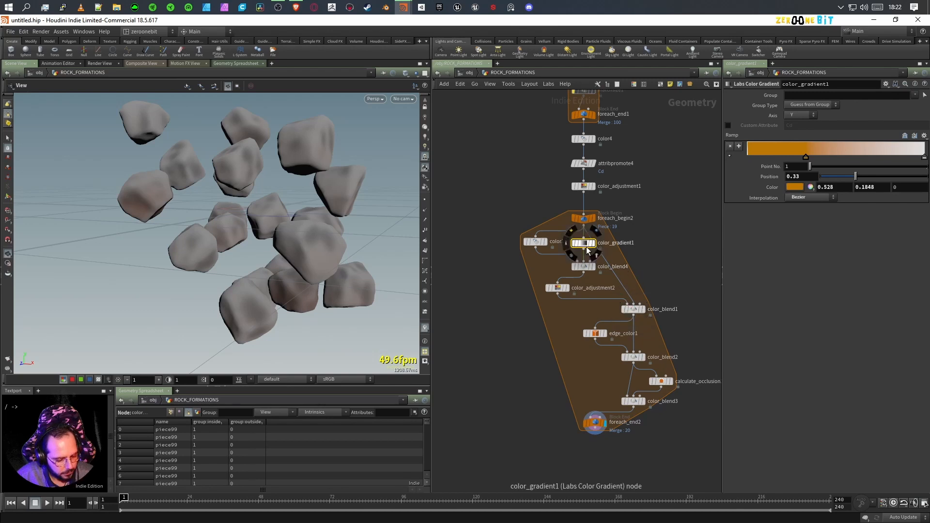
pyautogui.hotkey('ctrl', 'z')
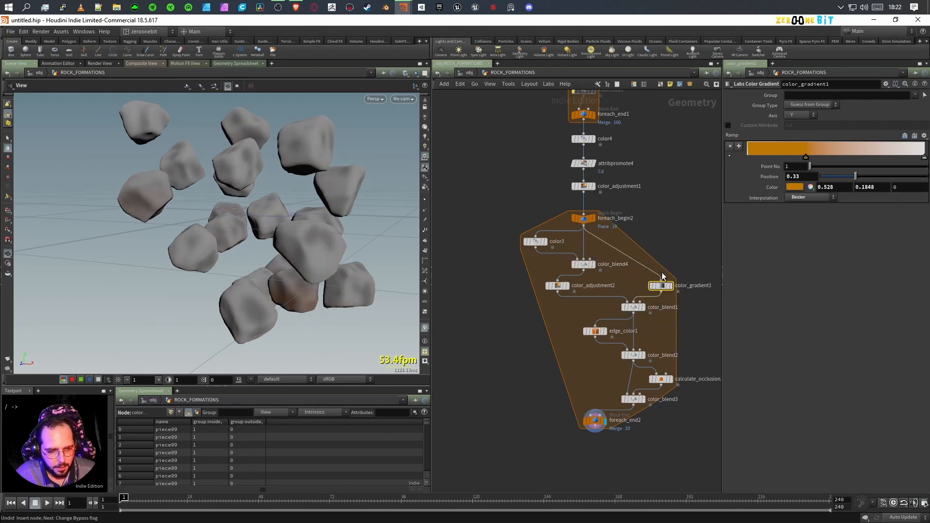
# - Display foreach_begin2, try a duplicate of foreach_end2 fed directly from foreach_begin2, and delete the duplicate
pyautogui.moveTo(595, 222)
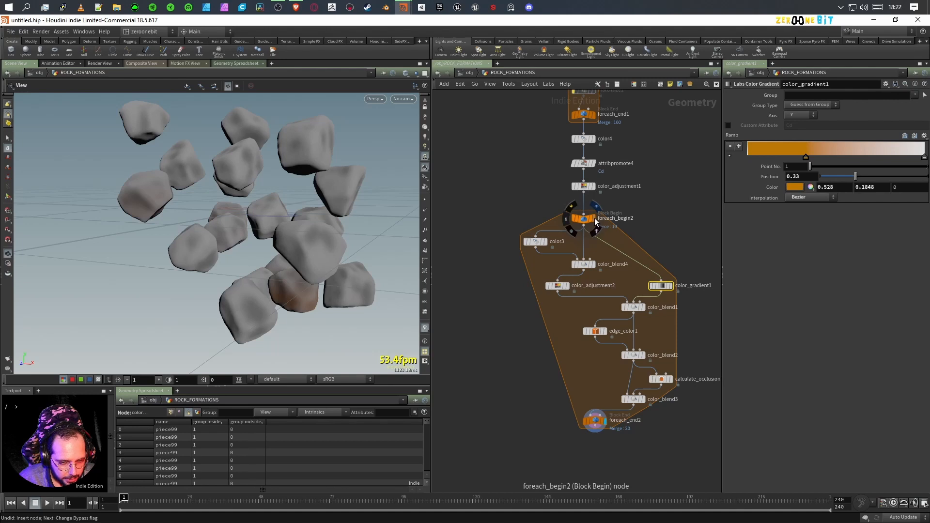
pyautogui.click(595, 221)
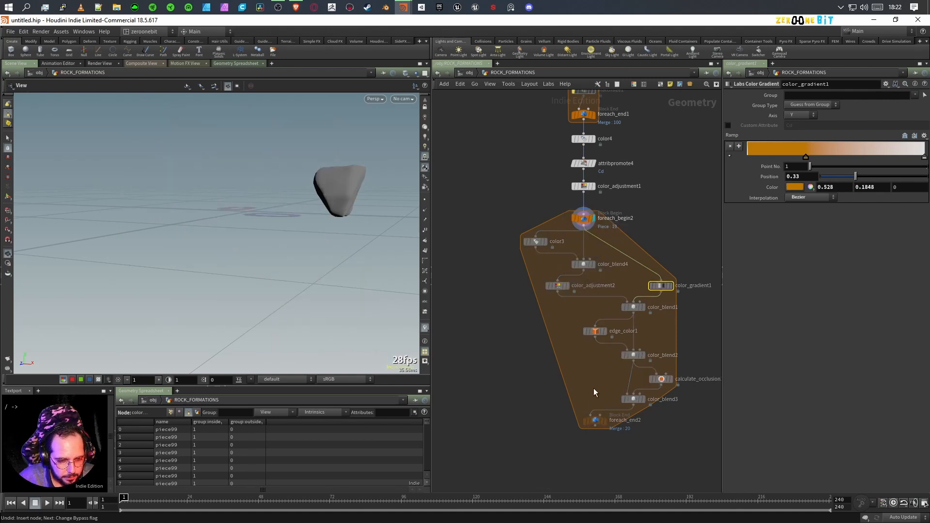
pyautogui.press('Tab')
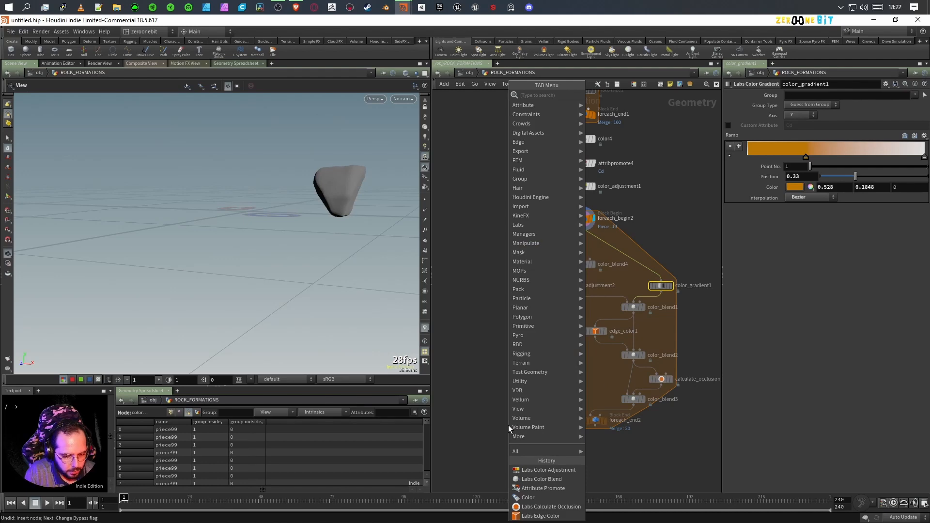
pyautogui.write('fo')
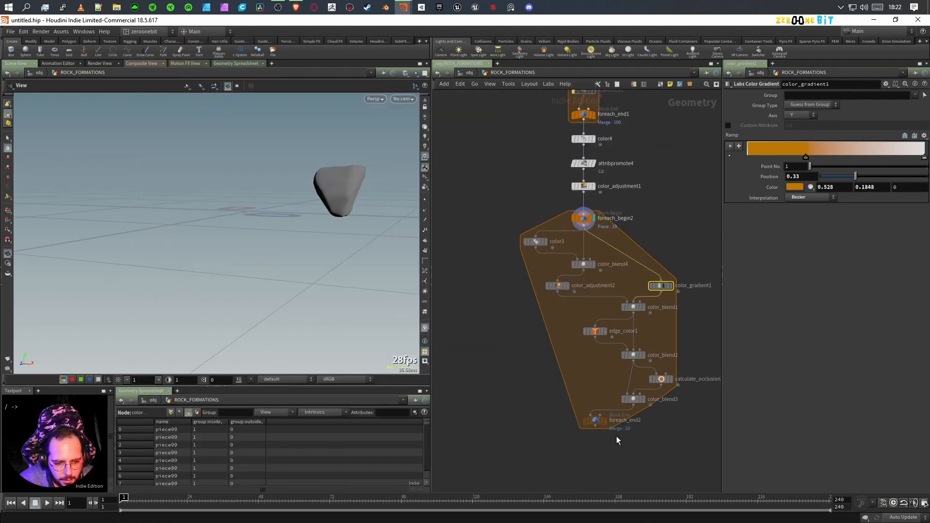
pyautogui.keyDown('alt'); pyautogui.moveTo(594, 421); pyautogui.dragTo(528, 420); pyautogui.keyUp('alt')
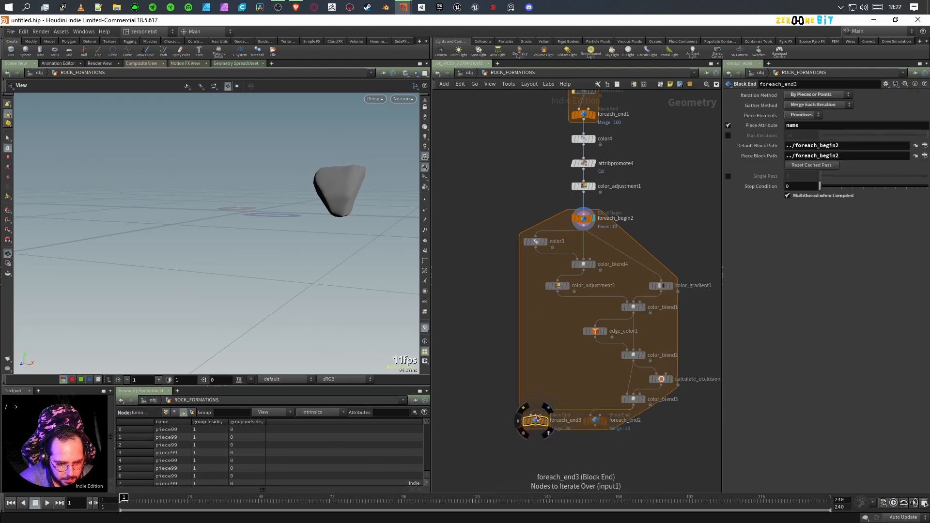
pyautogui.click(534, 413)
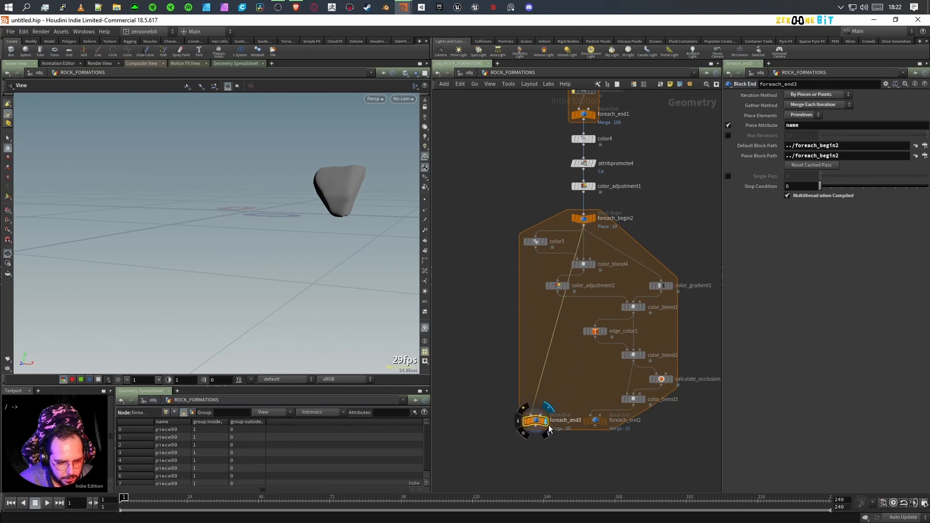
pyautogui.press('Delete')
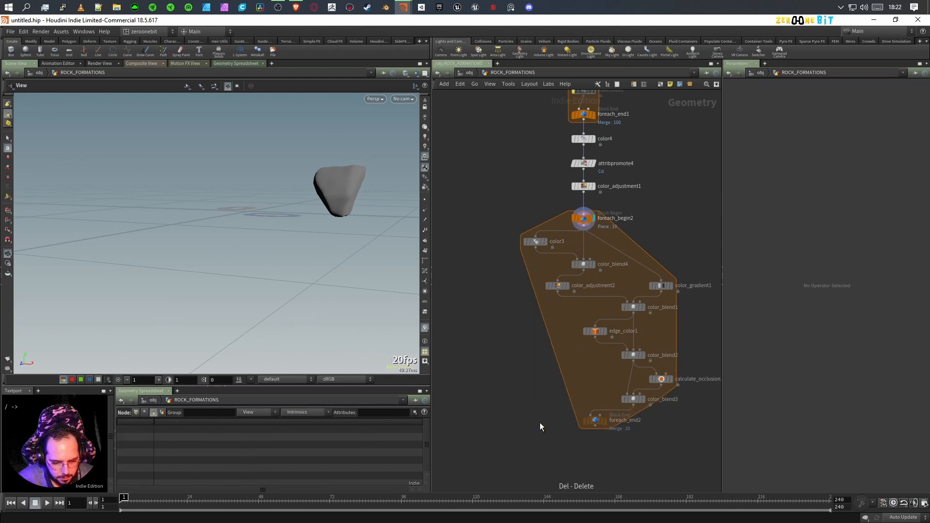
# - Detach foreach_end2 from color_blend3, move it aside, feed it directly from foreach_begin2, and display its output
pyautogui.click(595, 421)
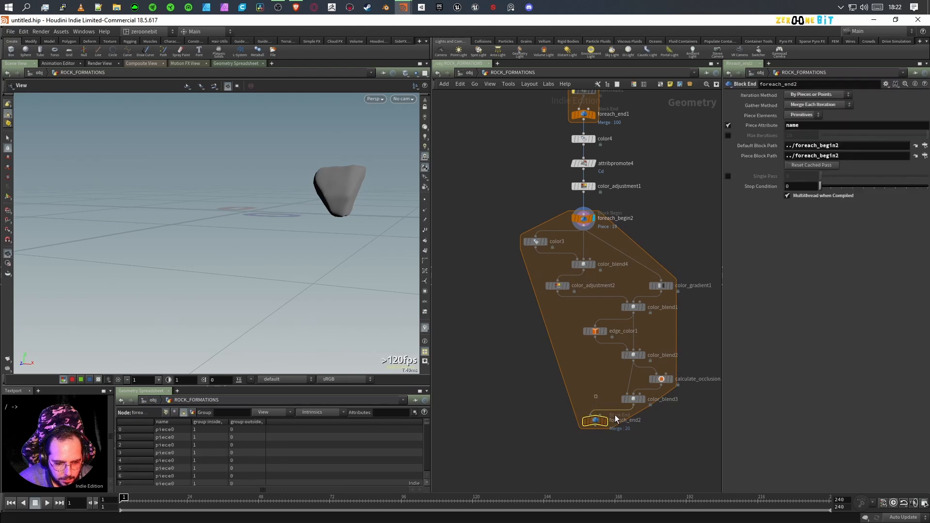
pyautogui.moveTo(596, 422); pyautogui.dragTo(527, 427)
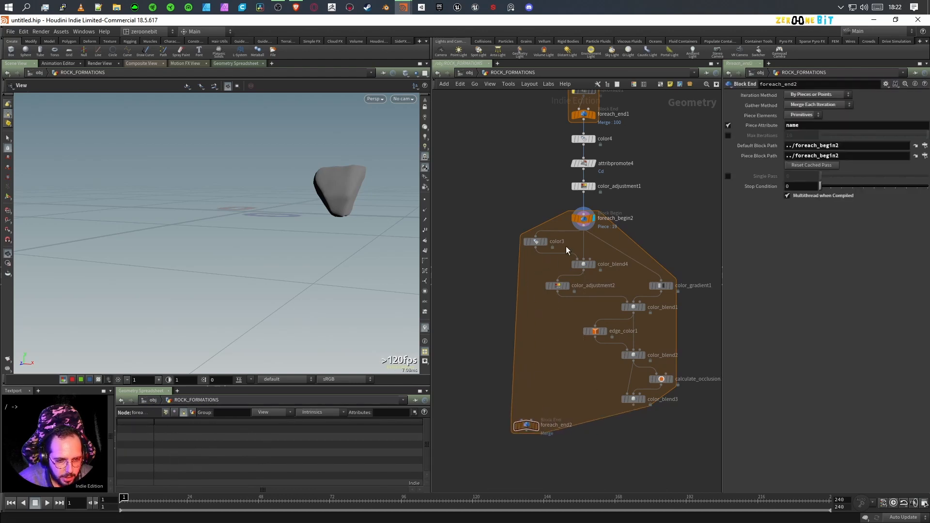
pyautogui.click(583, 226)
pyautogui.click(525, 419)
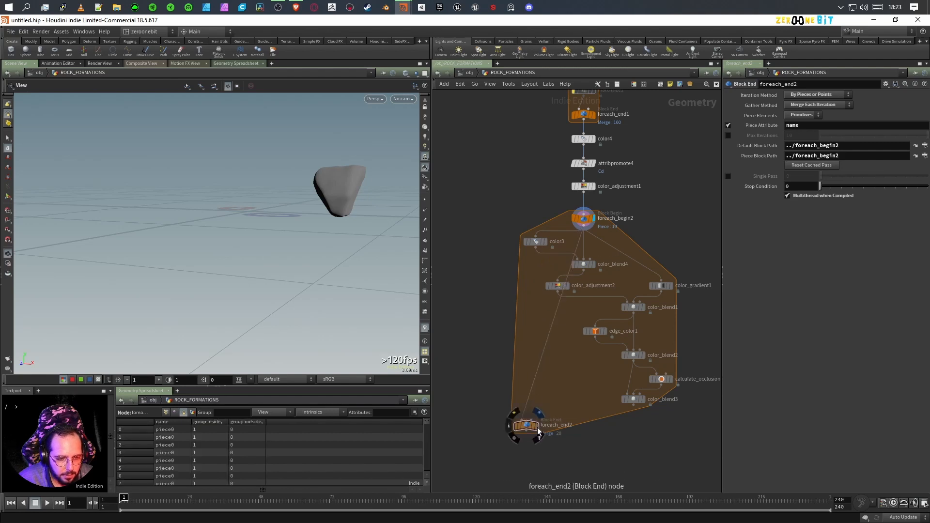
pyautogui.click(537, 426)
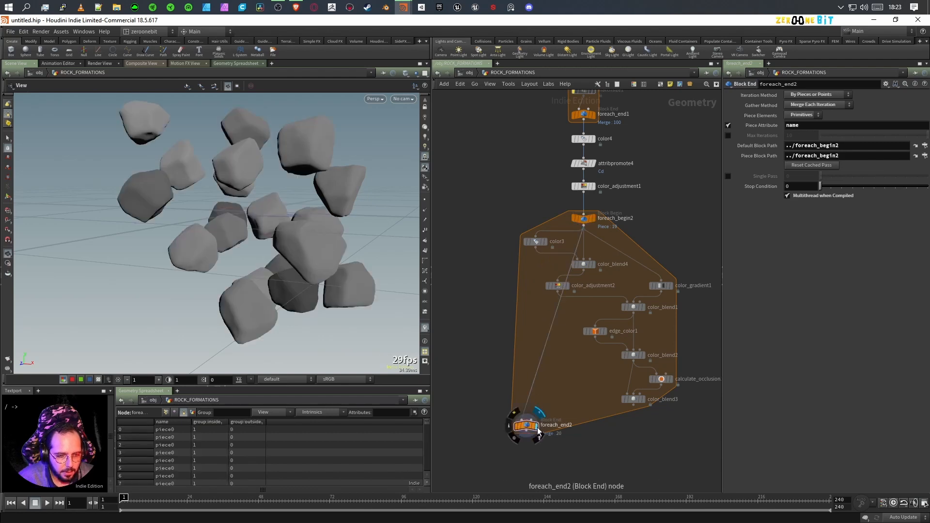
# - Wire color3, color_blend4 and color_adjustment2 in turn into foreach_end2 to compare the rocks at each color stage
pyautogui.click(536, 248)
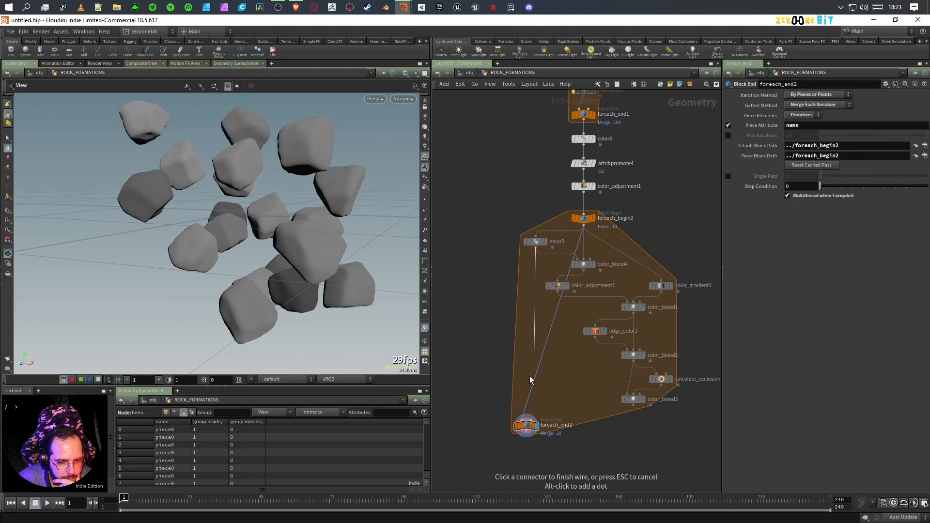
pyautogui.click(526, 420)
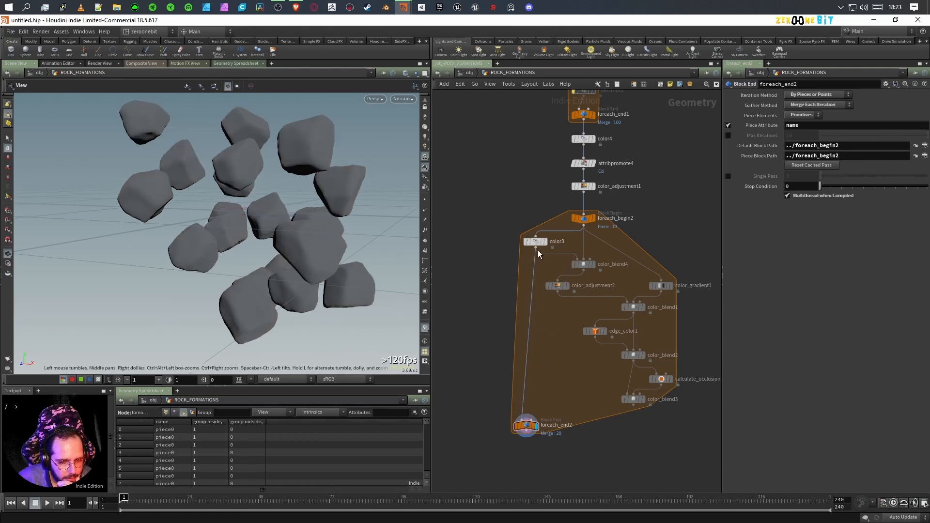
pyautogui.click(582, 275)
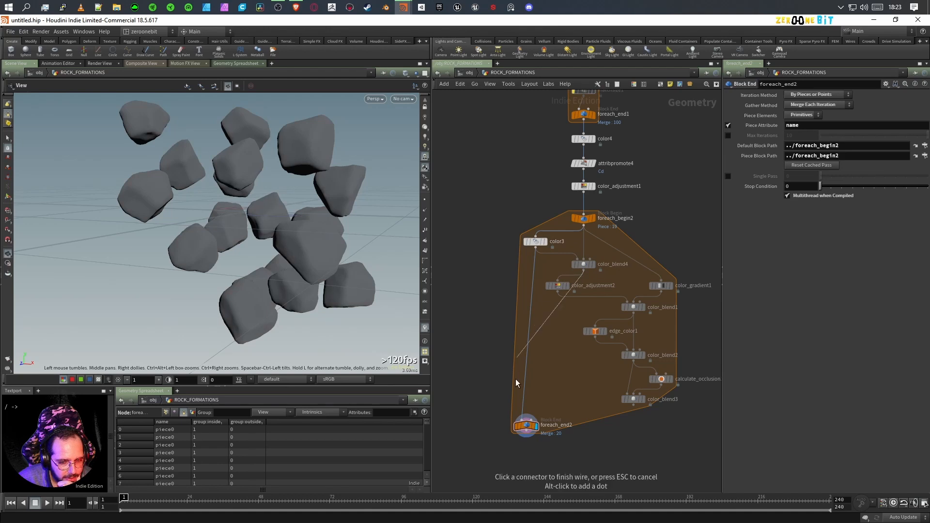
pyautogui.click(527, 420)
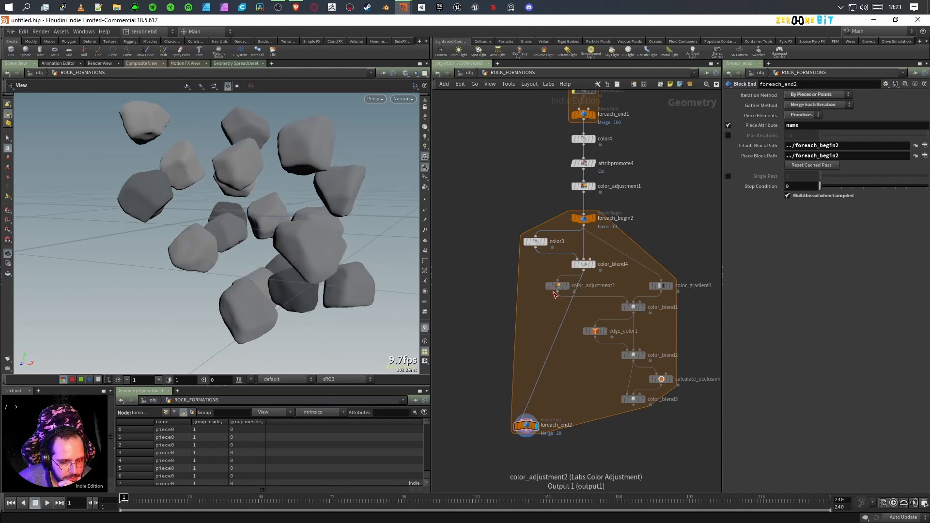
pyautogui.click(559, 295)
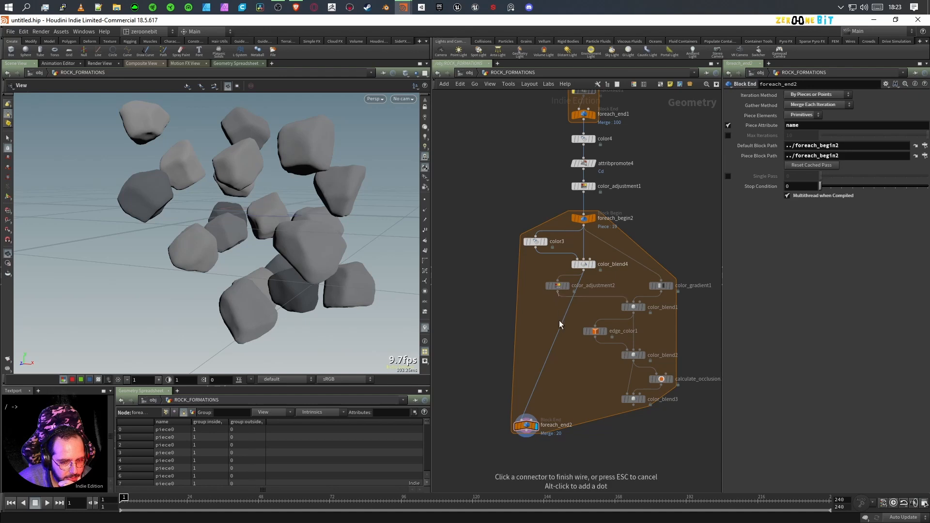
pyautogui.click(522, 418)
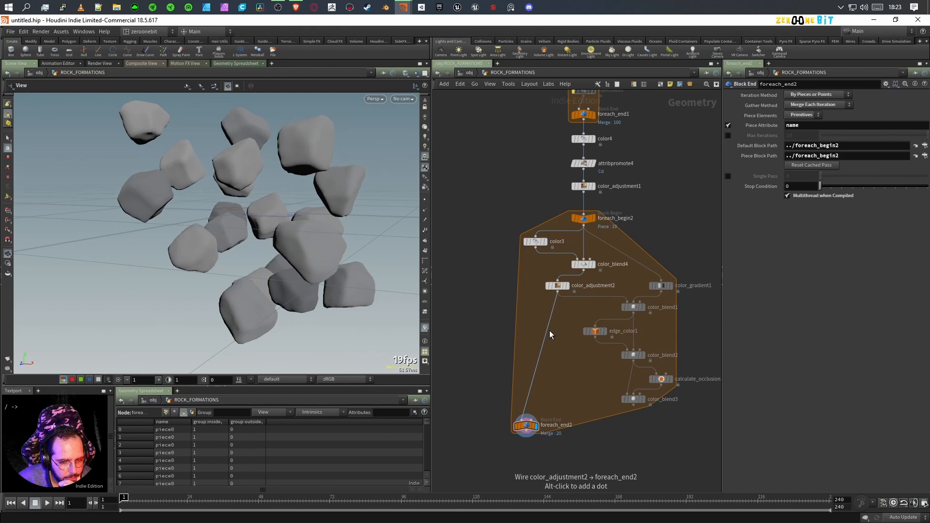
# - Wire color_gradient1 and color_blend1 in turn into foreach_end2 to compare the gradient with its blended result
pyautogui.click(660, 293)
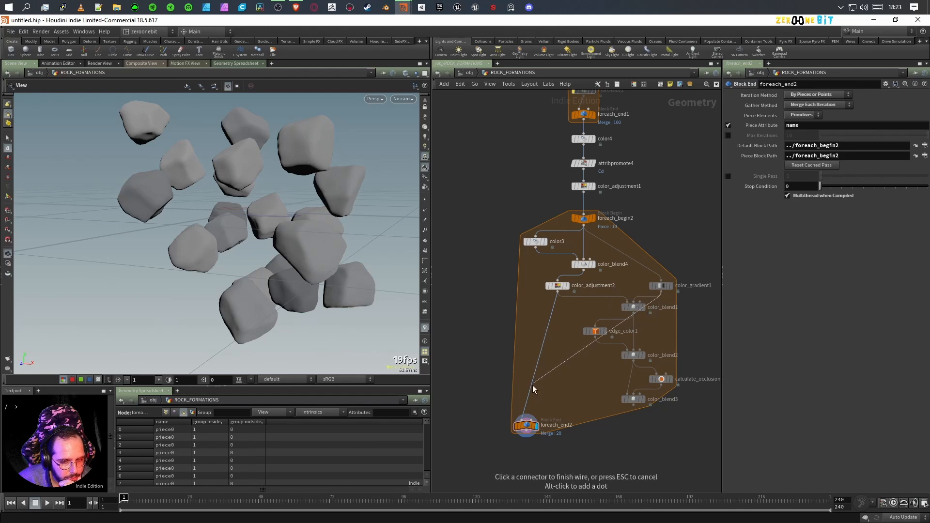
pyautogui.click(524, 418)
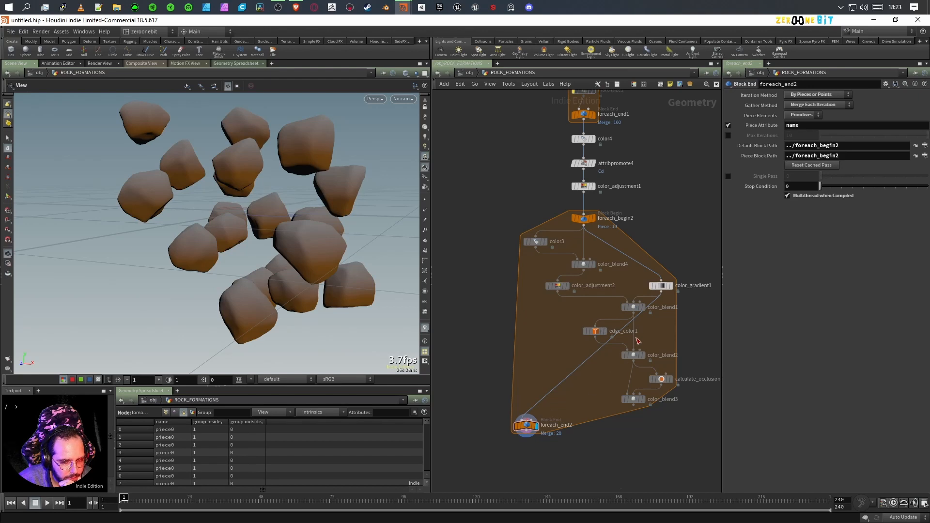
pyautogui.click(633, 313)
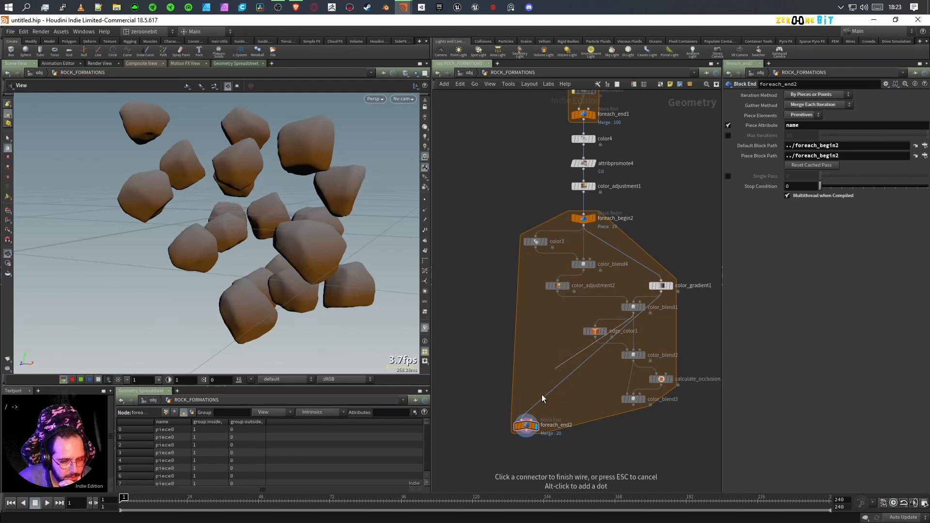
pyautogui.click(524, 417)
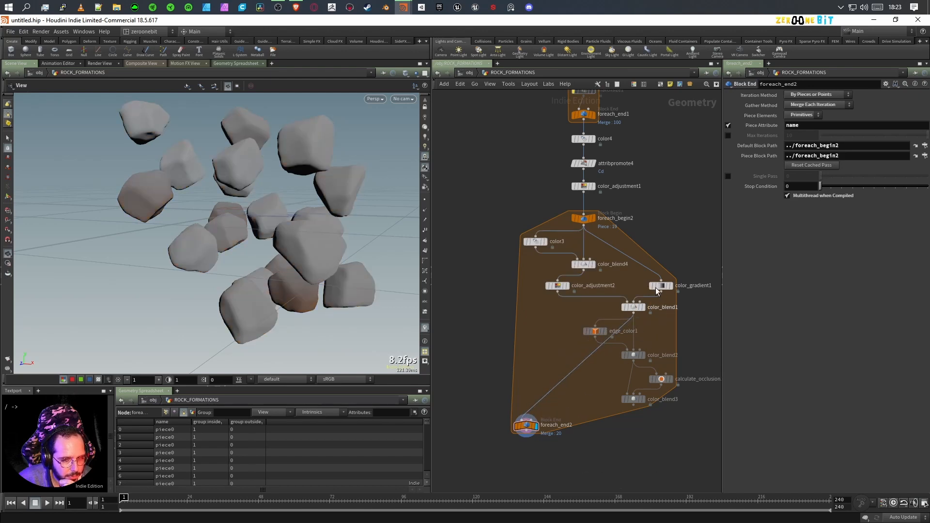
pyautogui.moveTo(560, 293)
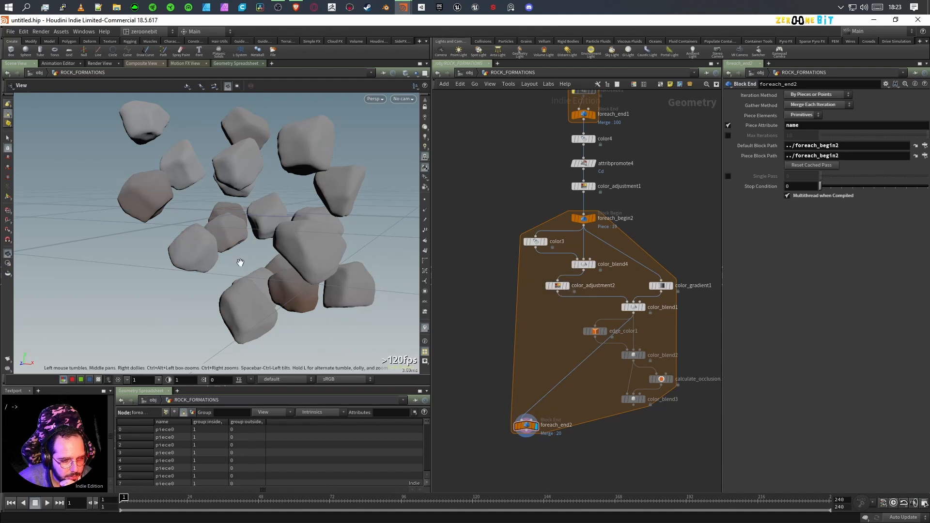
# - Set color_blend1's blend mode to Multiply and, after trying Blend values of 1 and 0.8, set Blend to 0.9
pyautogui.click(635, 307)
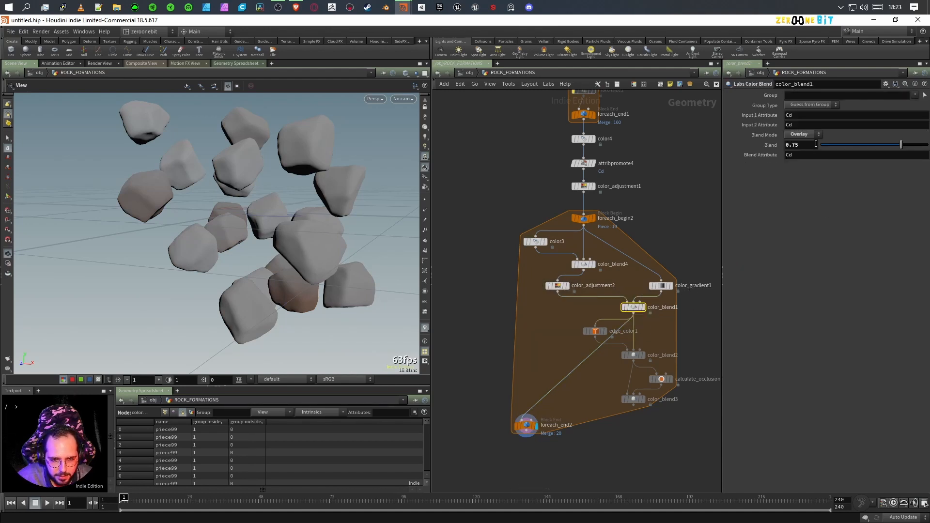
pyautogui.moveTo(901, 145)
pyautogui.mouseDown()
pyautogui.moveTo(928, 145)
pyautogui.moveTo(865, 146)
pyautogui.moveTo(883, 145)
pyautogui.mouseUp()
pyautogui.click(805, 135)
pyautogui.click(804, 154)
pyautogui.moveTo(884, 147); pyautogui.dragTo(928, 145)
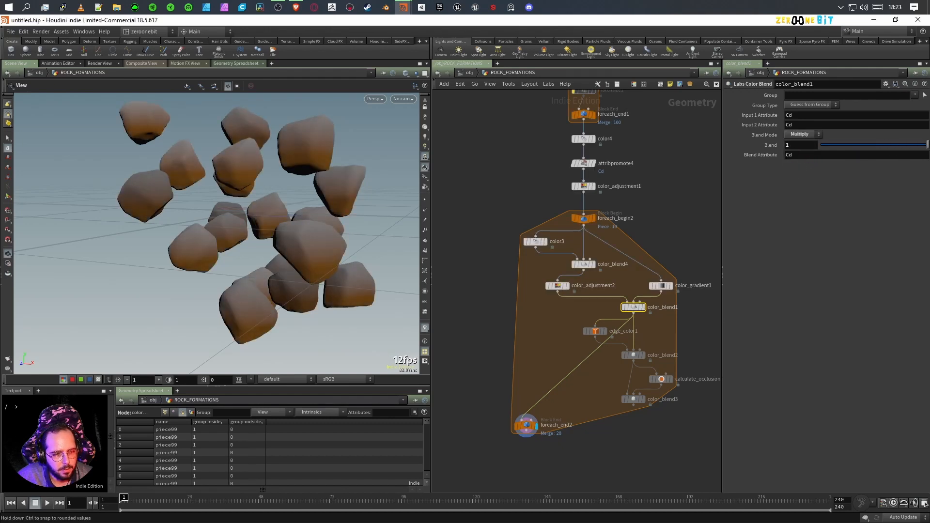
pyautogui.click(797, 144)
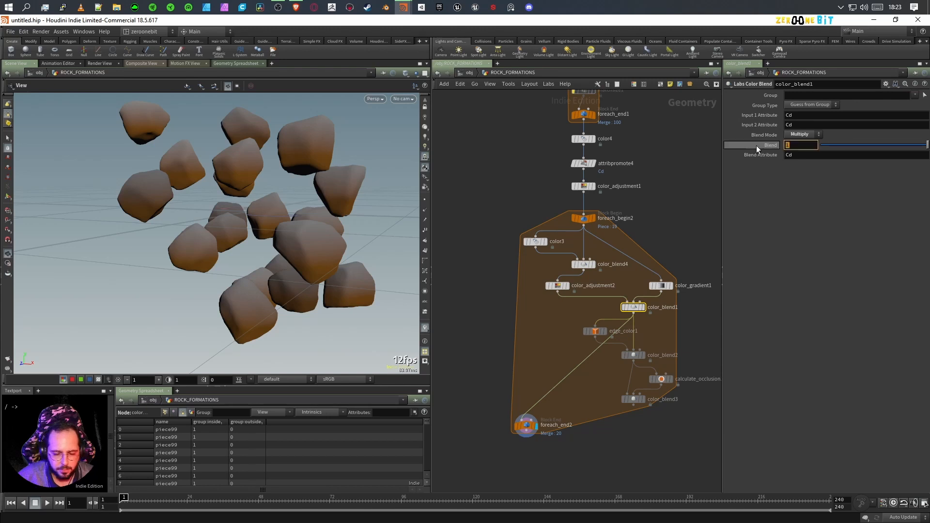
pyautogui.write('0.')
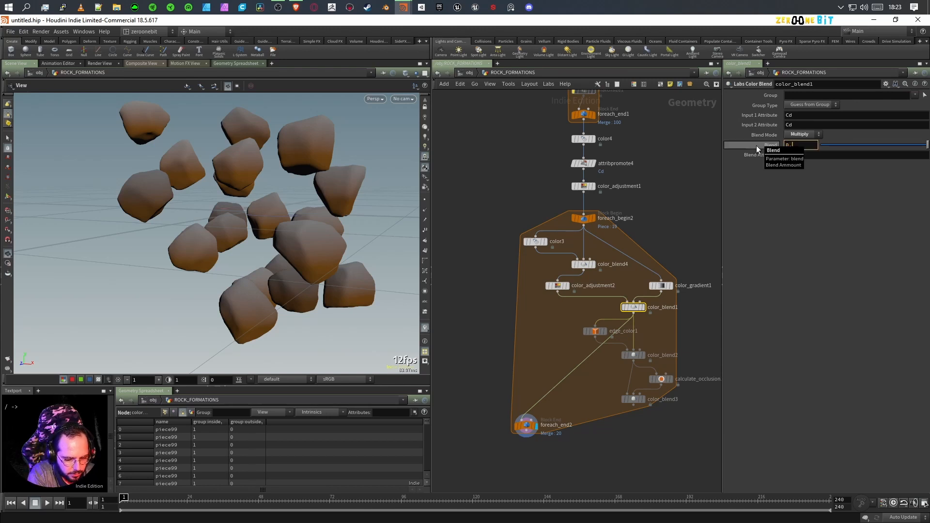
pyautogui.write('8')
pyautogui.press('Return')
pyautogui.click(800, 145)
pyautogui.press('Return')
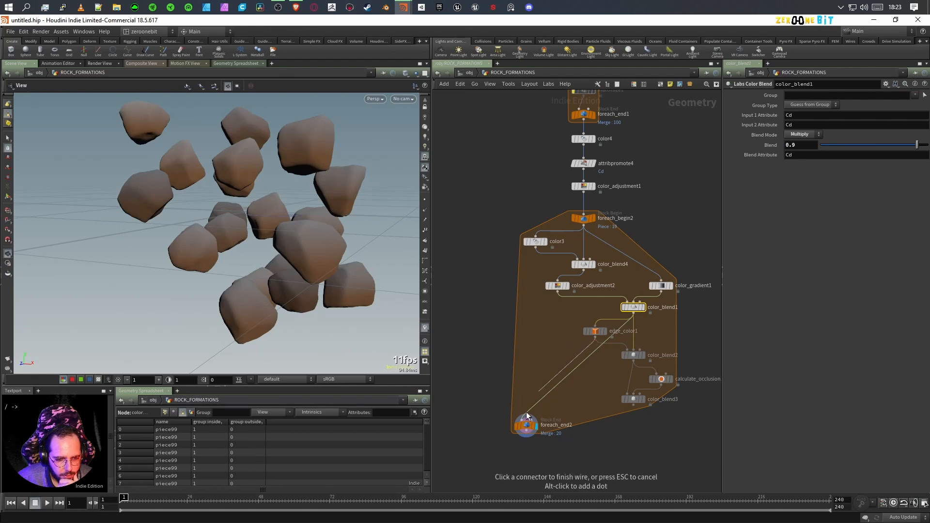
# - Wire edge_color1 and color_blend2 in turn into foreach_end2 to compare the rocks before and after the edge blend
pyautogui.click(595, 338)
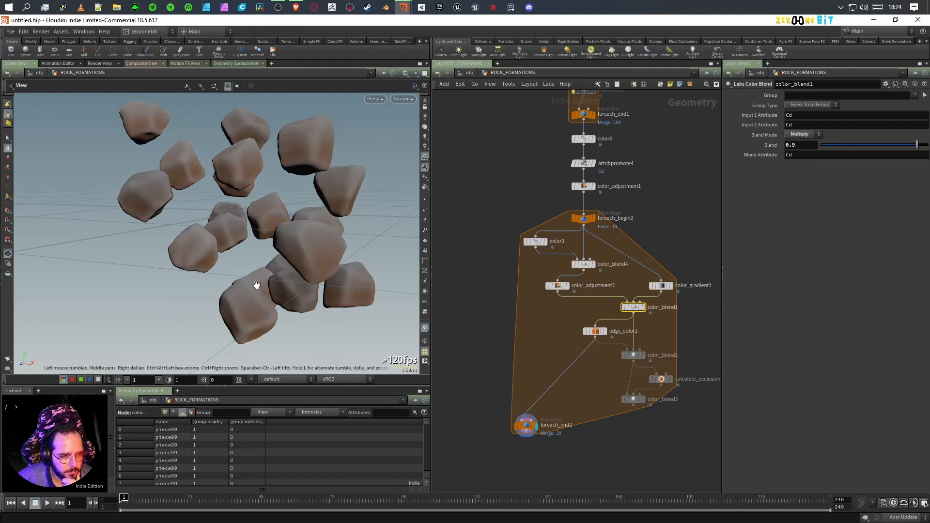
pyautogui.moveTo(260, 276)
pyautogui.mouseDown()
pyautogui.moveTo(304, 281)
pyautogui.moveTo(260, 276)
pyautogui.mouseUp()
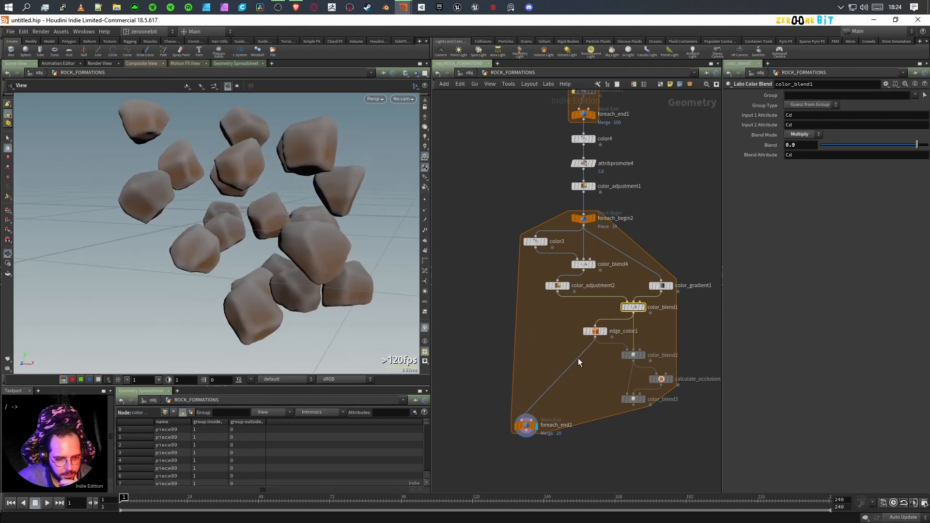
pyautogui.click(633, 361)
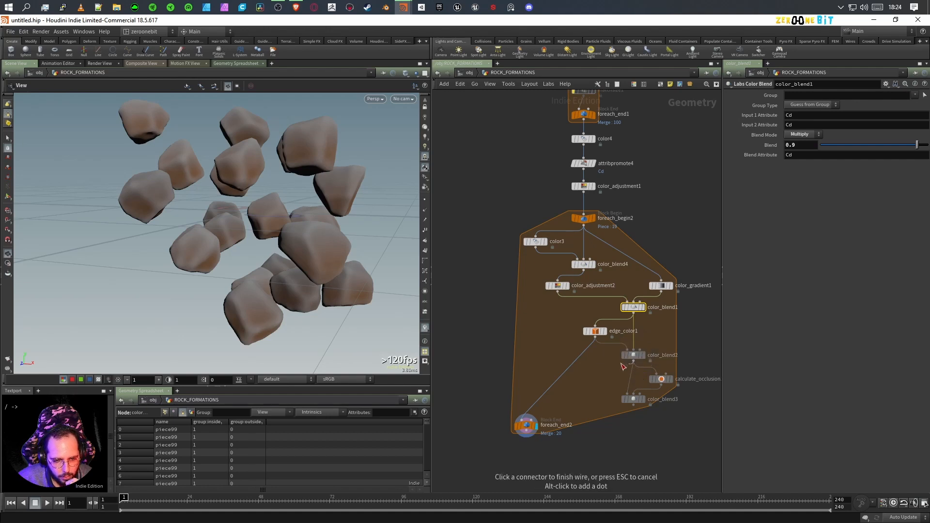
pyautogui.click(526, 417)
pyautogui.moveTo(239, 272); pyautogui.dragTo(310, 271)
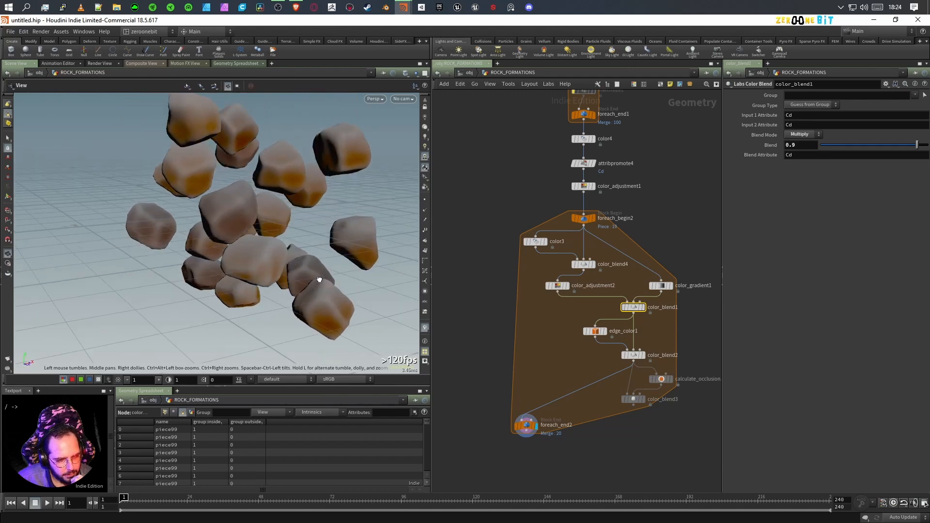
# - Reconnect color_blend3 to foreach_end2 and place foreach_end2 directly beneath it, then inspect the fully colored rocks
pyautogui.click(633, 405)
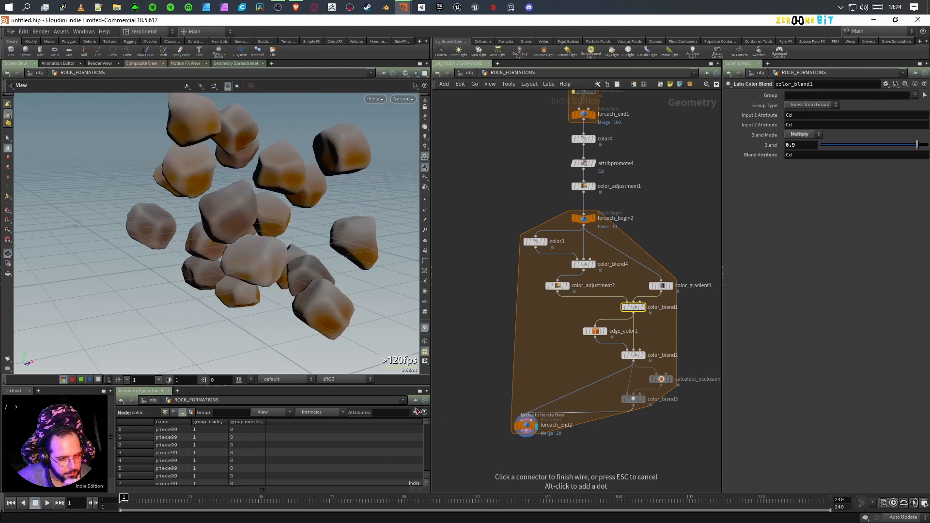
pyautogui.moveTo(222, 292); pyautogui.dragTo(330, 286)
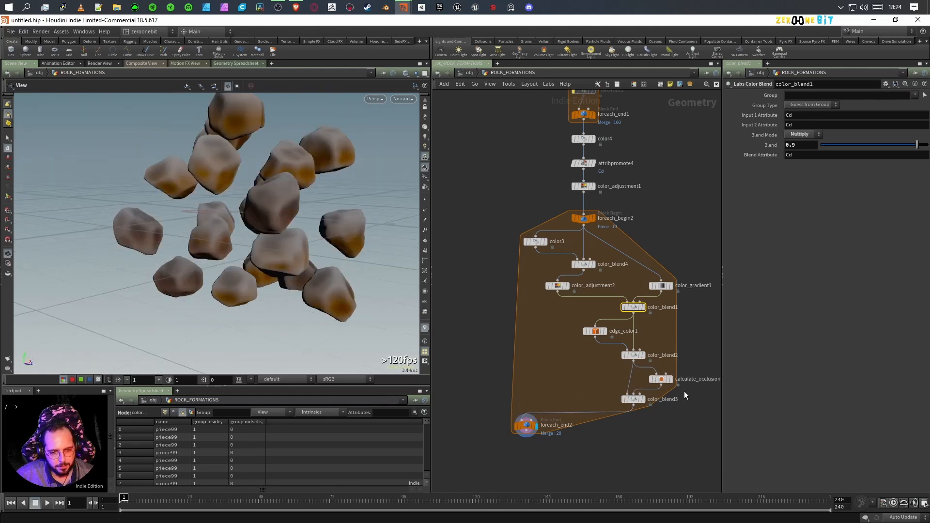
pyautogui.moveTo(533, 433); pyautogui.dragTo(638, 437)
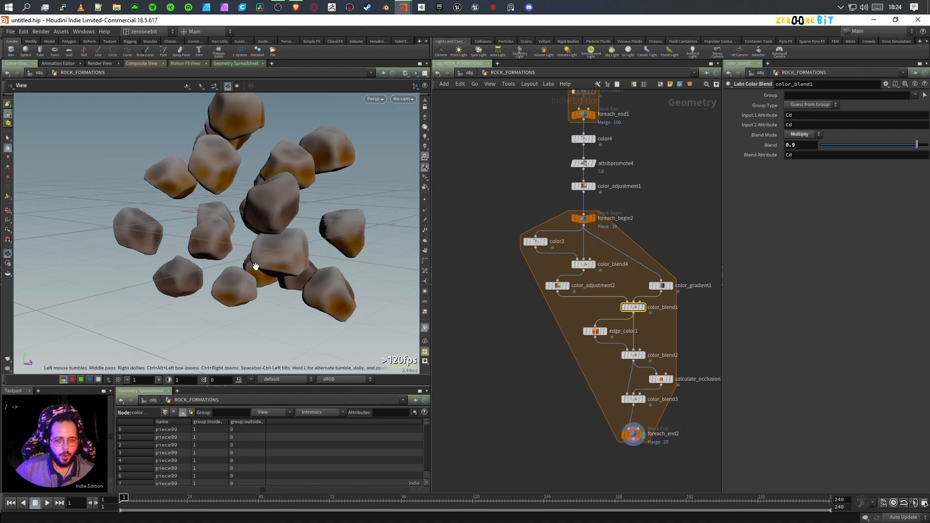
pyautogui.moveTo(257, 276); pyautogui.dragTo(314, 286)
pyautogui.scroll(-5, 223, 278)
pyautogui.scroll(6, 299, 266)
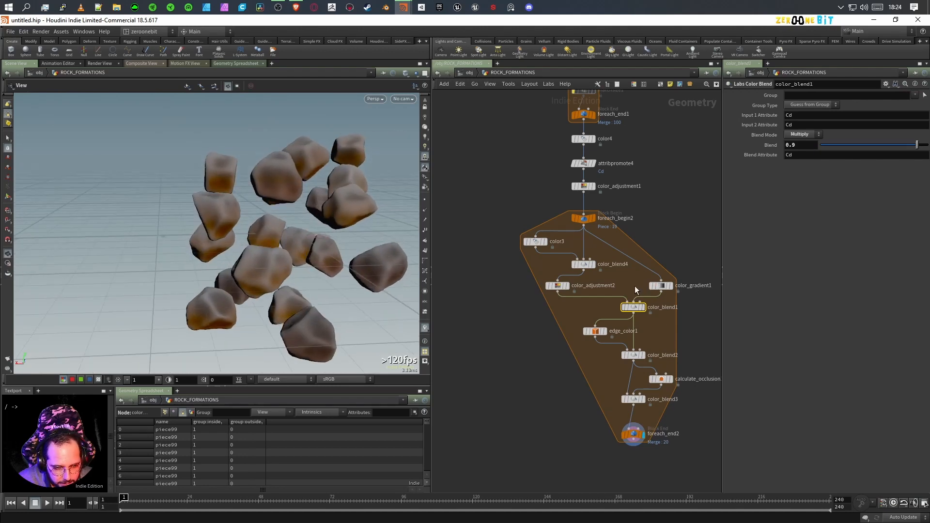
# - Set edge_color1's convex Intensity to 0.5 and its convex Blur Amount to 25
pyautogui.click(603, 347)
pyautogui.click(809, 122)
pyautogui.press('Return')
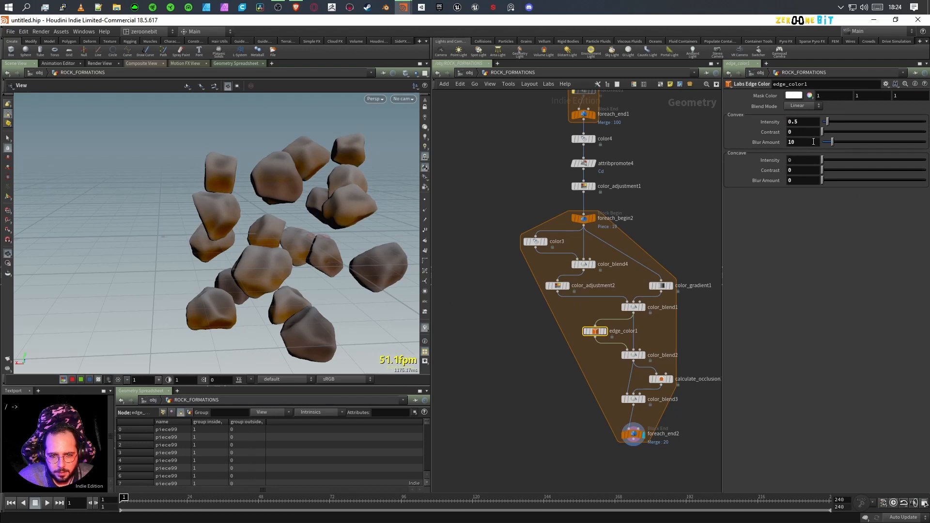
pyautogui.click(798, 141)
pyautogui.write('25')
pyautogui.press('Return')
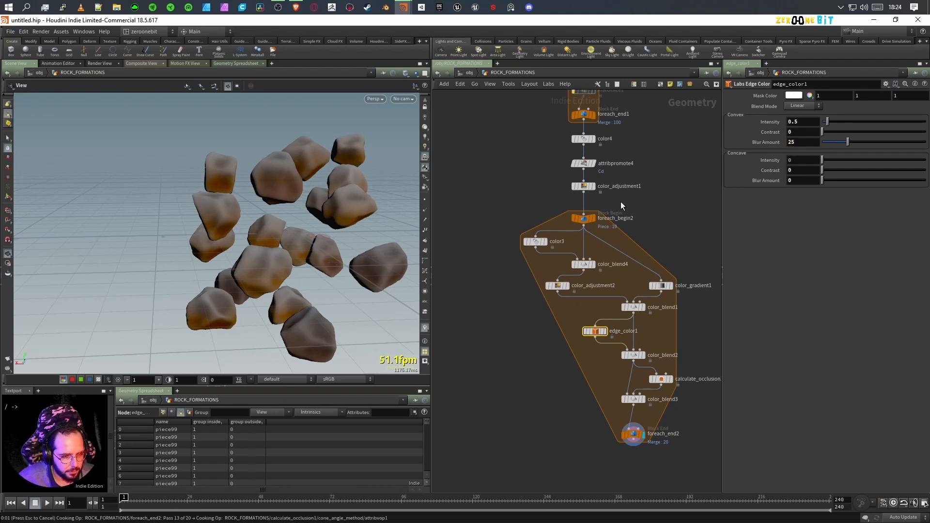
pyautogui.moveTo(396, 285); pyautogui.dragTo(352, 290)
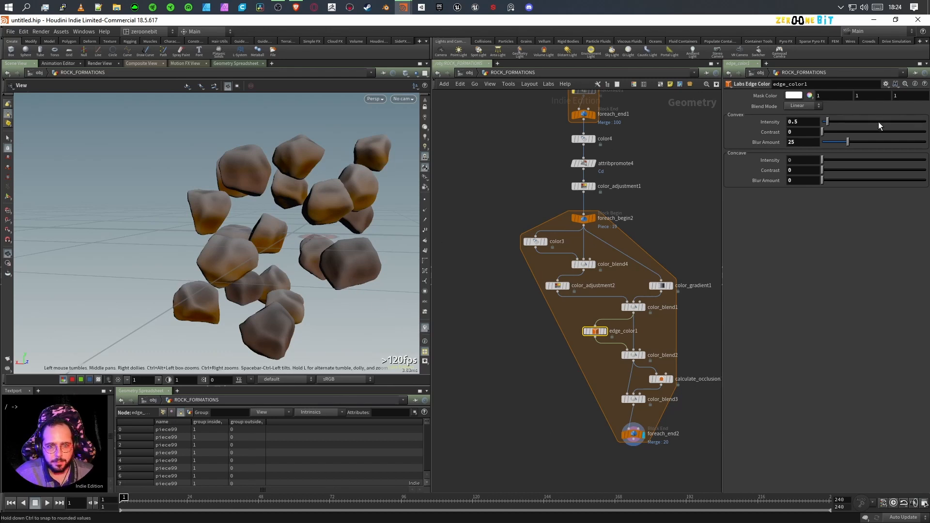
pyautogui.click(296, 11)
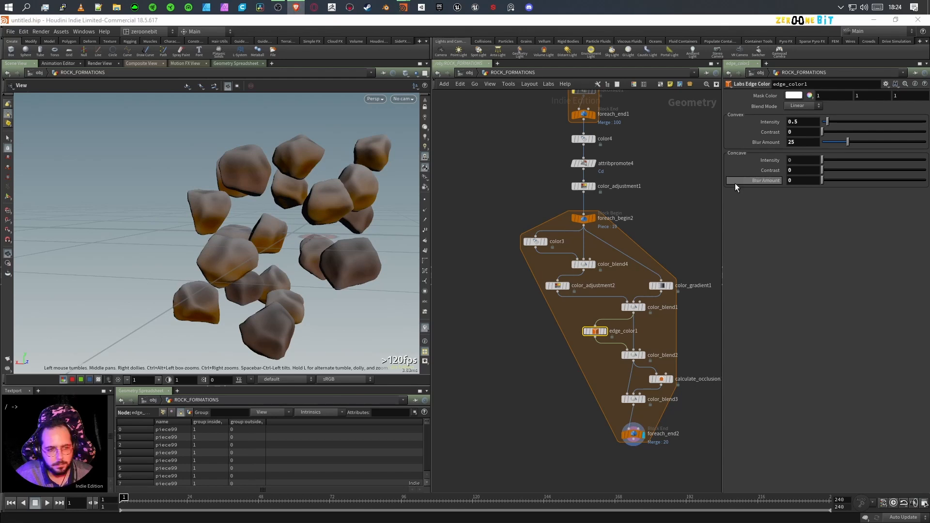
pyautogui.moveTo(403, 11)
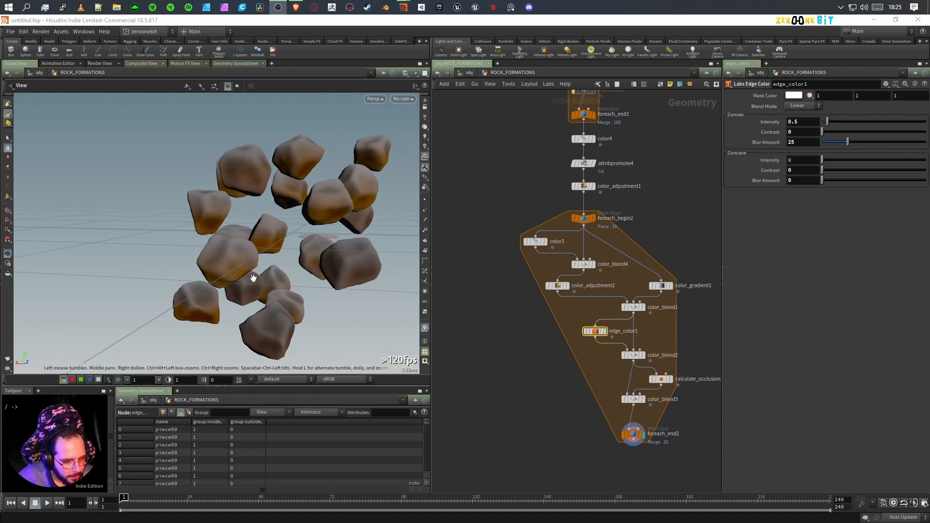
# - Bypass explodedview1 after the Voronoi fracture so the rock pieces are no longer spread apart
pyautogui.moveTo(680, 174); pyautogui.dragTo(662, 417, button='middle')
pyautogui.moveTo(659, 140); pyautogui.dragTo(656, 334, button='middle')
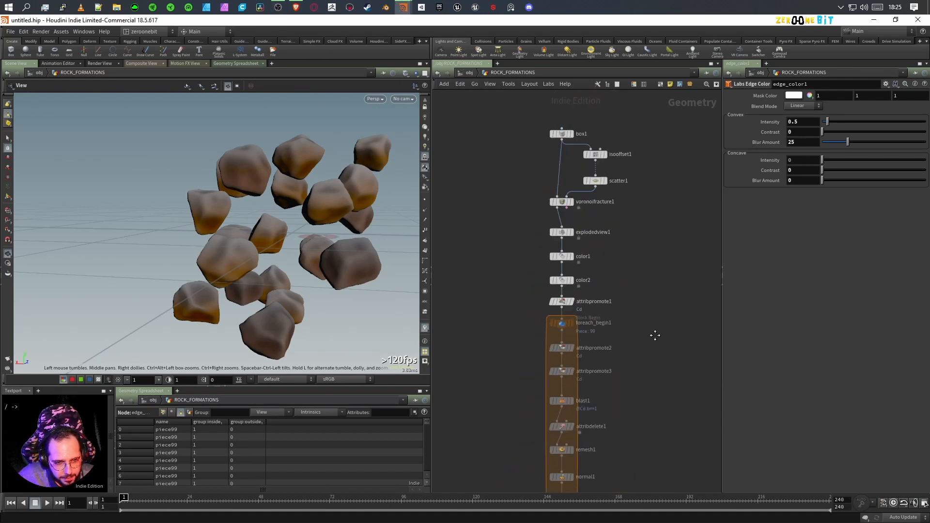
pyautogui.click(549, 220)
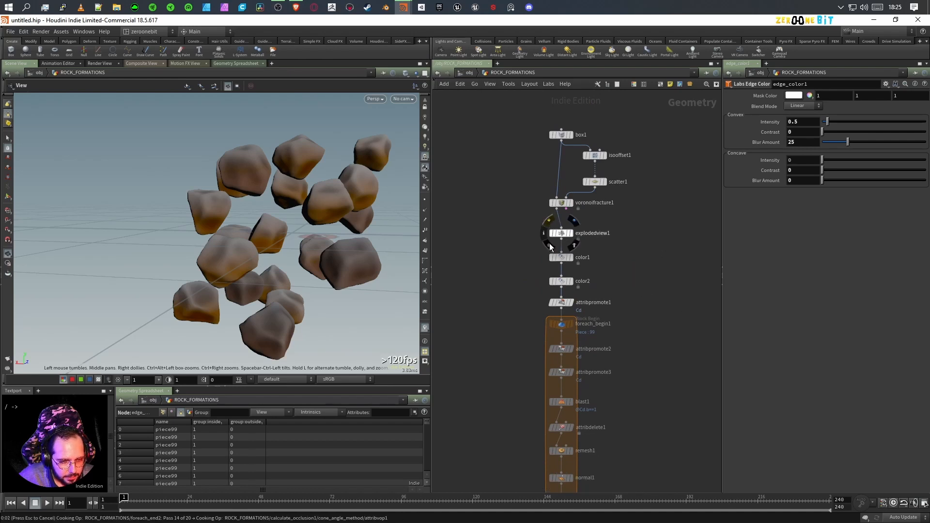
pyautogui.moveTo(254, 280); pyautogui.dragTo(397, 320)
# - Re-enable the bypassed matchsize1 in the first loop and move foreach_end2 slightly closer to color_blend3
pyautogui.moveTo(642, 395); pyautogui.dragTo(649, 224, button='middle')
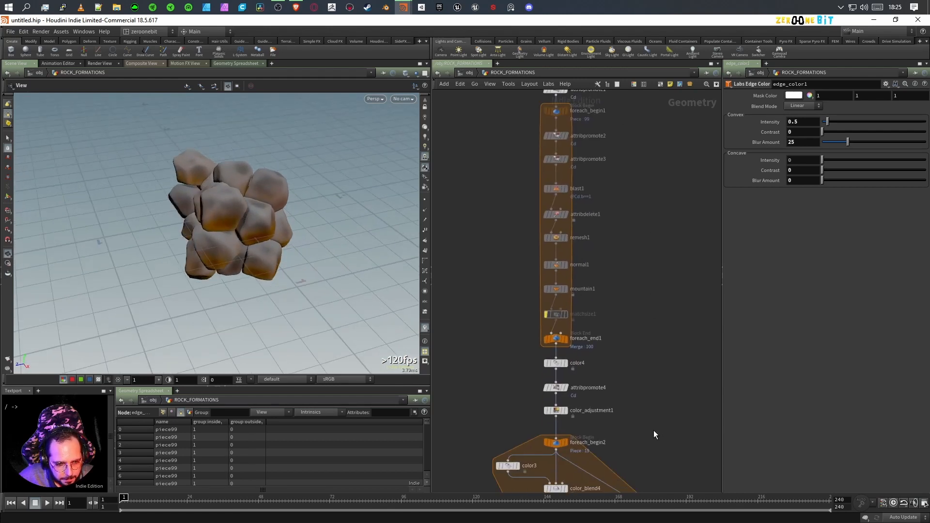
pyautogui.moveTo(653, 430); pyautogui.dragTo(656, 356, button='middle')
pyautogui.moveTo(548, 232)
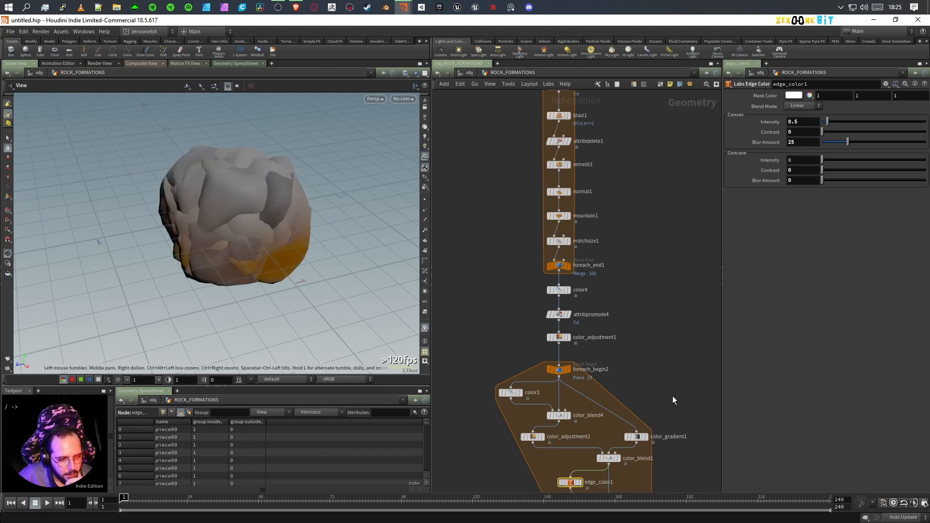
pyautogui.moveTo(673, 401); pyautogui.dragTo(661, 209, button='middle')
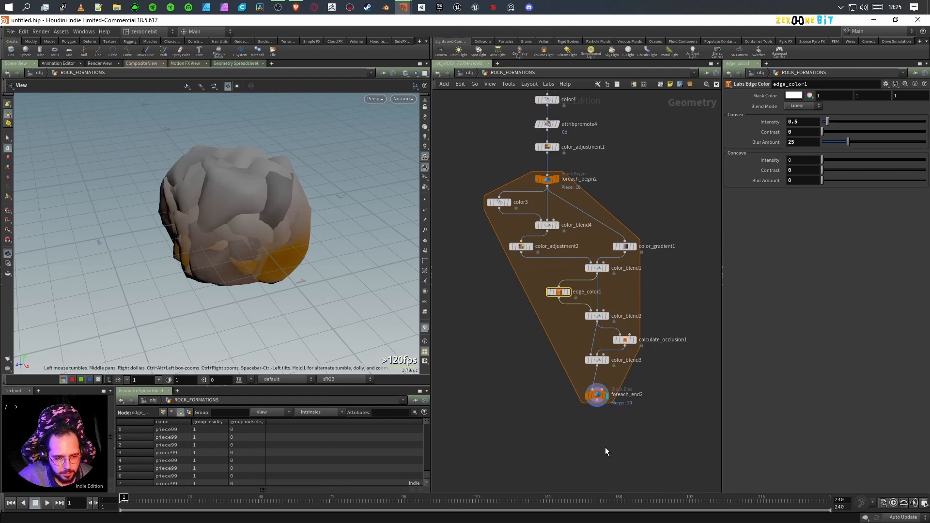
pyautogui.moveTo(599, 398); pyautogui.dragTo(599, 389)
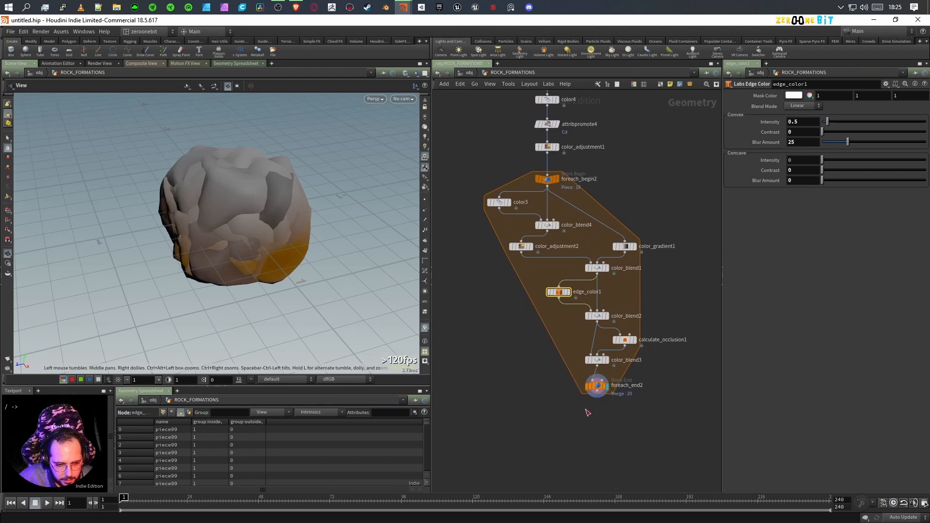
# - Try Single Pass 0 on foreach_end2 to inspect one rock, turn it off again, and check the node's info
pyautogui.click(610, 386)
pyautogui.click(728, 176)
pyautogui.moveTo(218, 270)
pyautogui.mouseDown()
pyautogui.moveTo(287, 241)
pyautogui.moveTo(374, 231)
pyautogui.moveTo(371, 220)
pyautogui.moveTo(260, 194)
pyautogui.moveTo(191, 270)
pyautogui.moveTo(232, 262)
pyautogui.mouseUp()
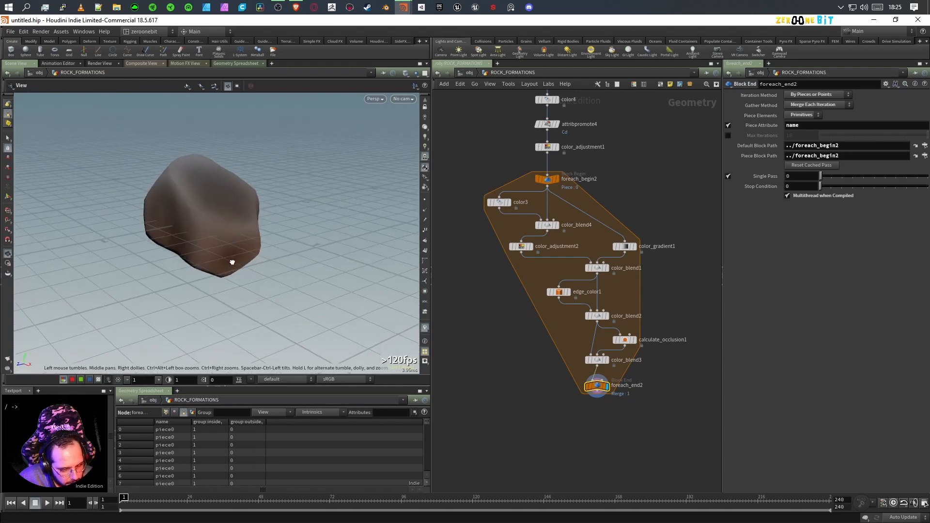
pyautogui.click(424, 211)
pyautogui.click(423, 212)
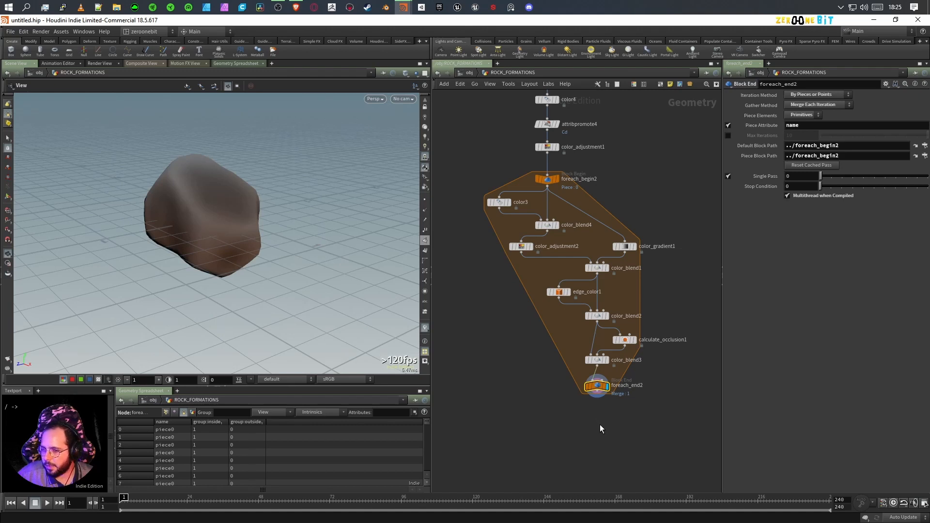
pyautogui.moveTo(597, 388)
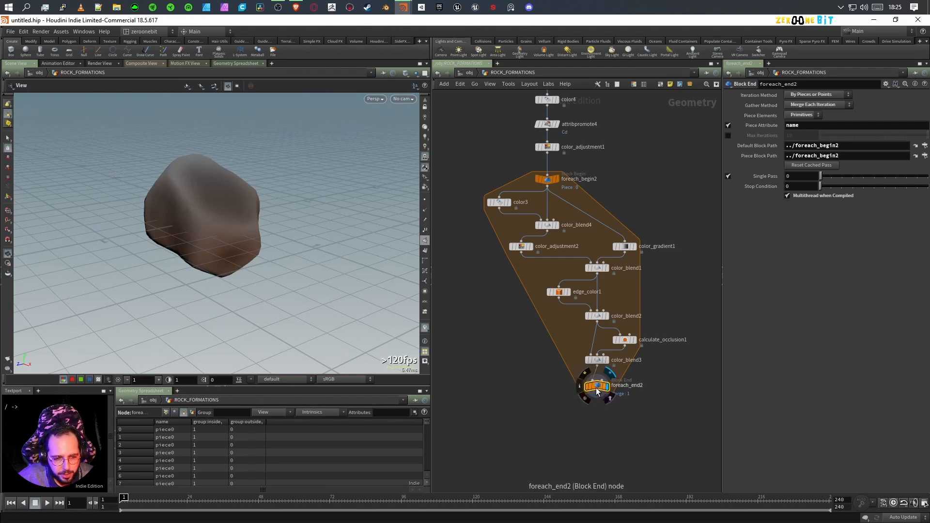
pyautogui.click(729, 176)
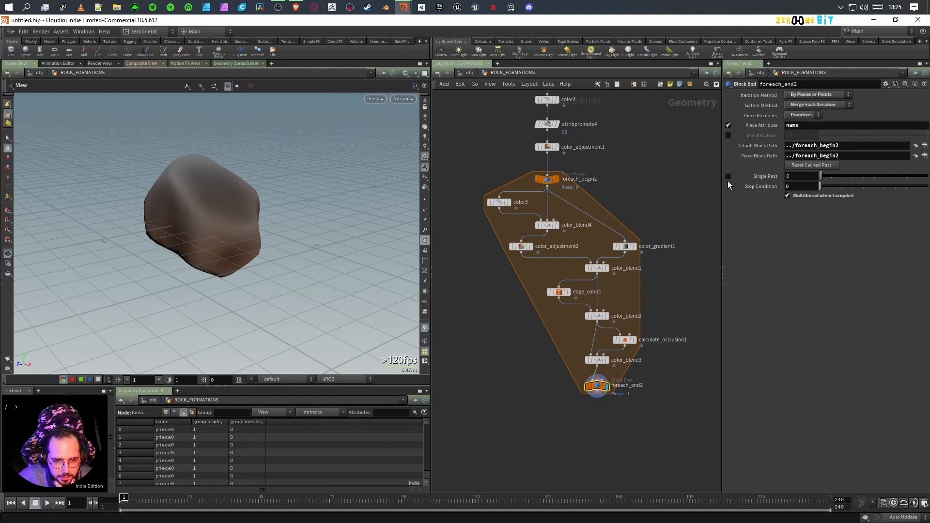
pyautogui.middleClick(597, 386)
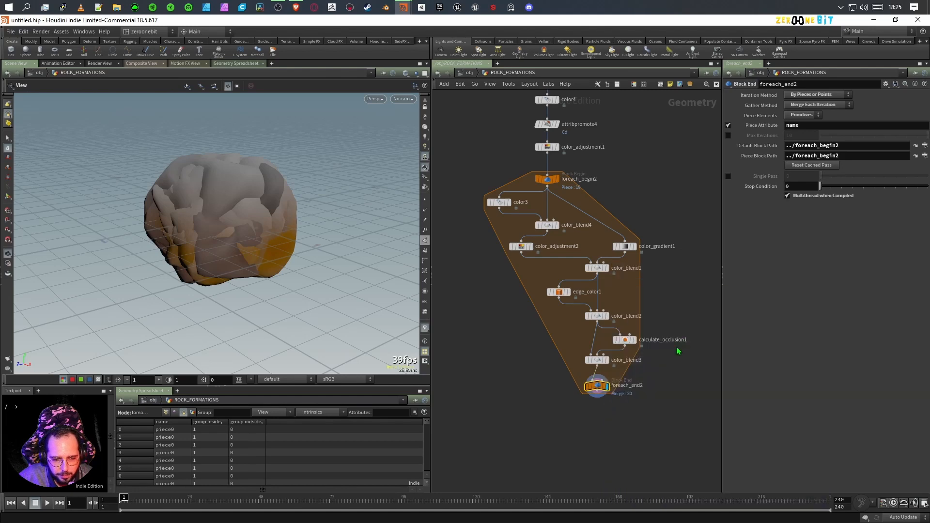
# - Append a displayed Assemble node to foreach_end2 with Create Packed Geometry enabled, and check the node's info
pyautogui.press('Tab')
pyautogui.write('ass')
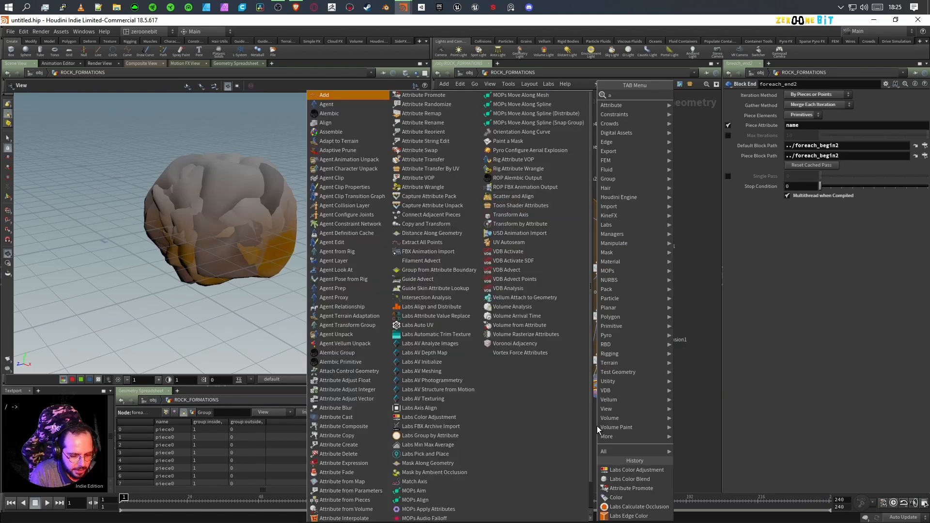
pyautogui.press('Return')
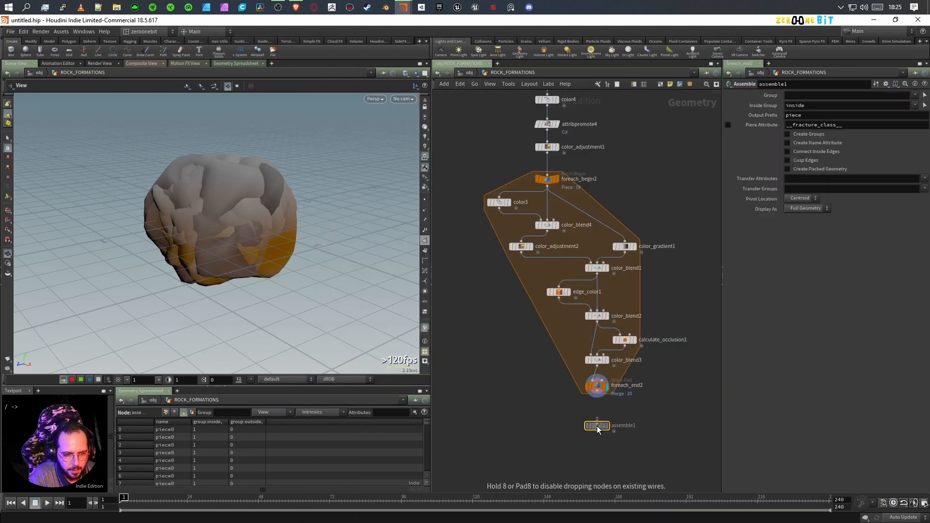
pyautogui.click(597, 426)
pyautogui.click(597, 392)
pyautogui.click(598, 420)
pyautogui.click(608, 426)
pyautogui.moveTo(601, 426); pyautogui.dragTo(601, 415)
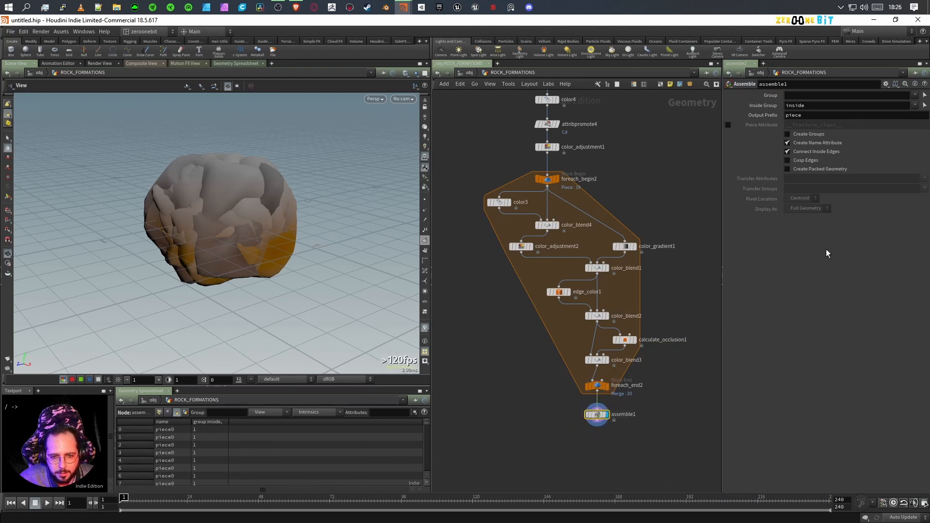
pyautogui.click(804, 170)
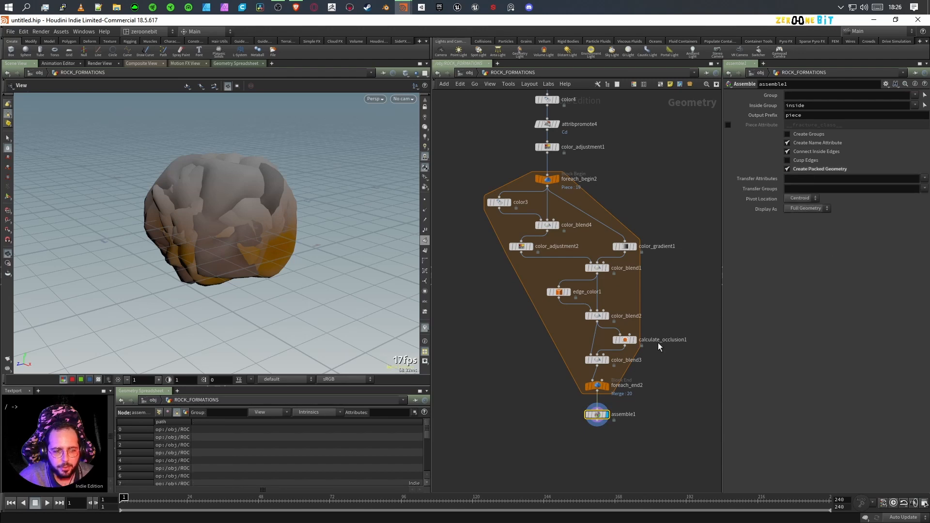
pyautogui.middleClick(599, 417)
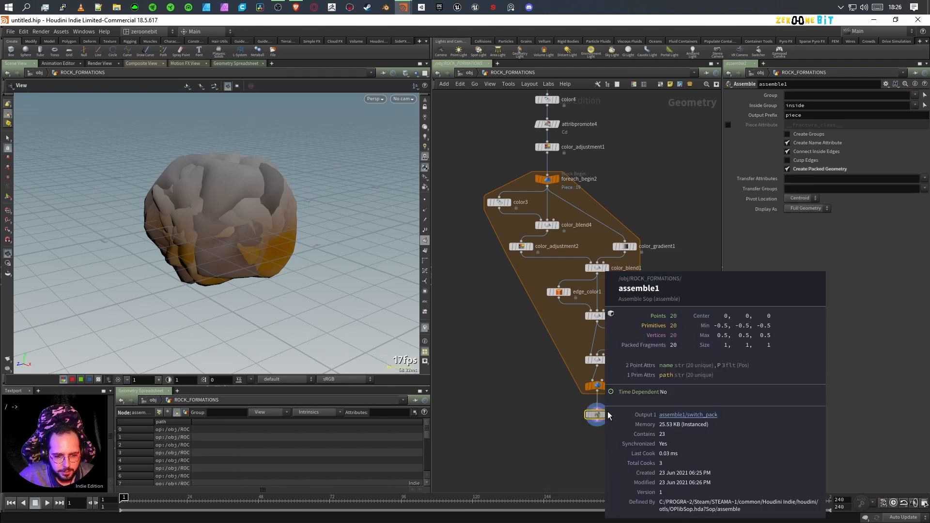
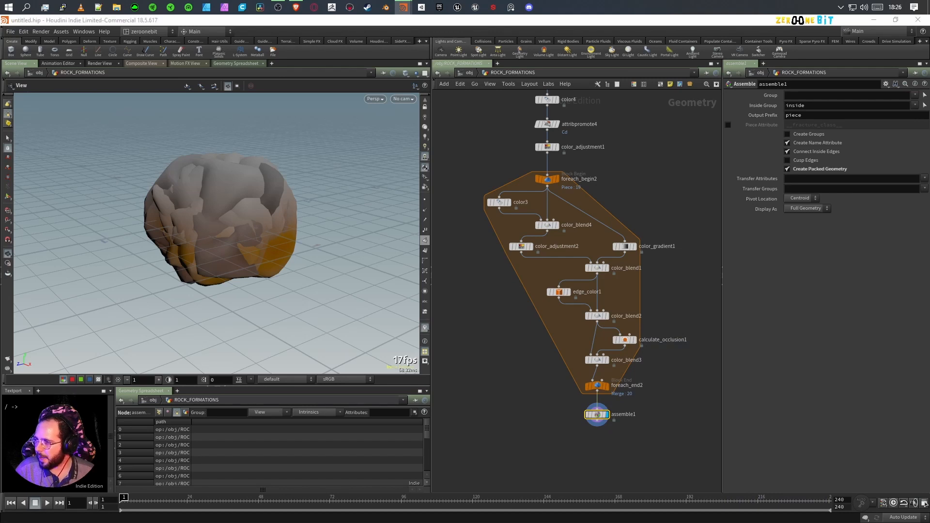
# - Add an Attribute Wrangle node below assemble1, connect it to assemble1's output and make it the displayed node
pyautogui.press('Tab')
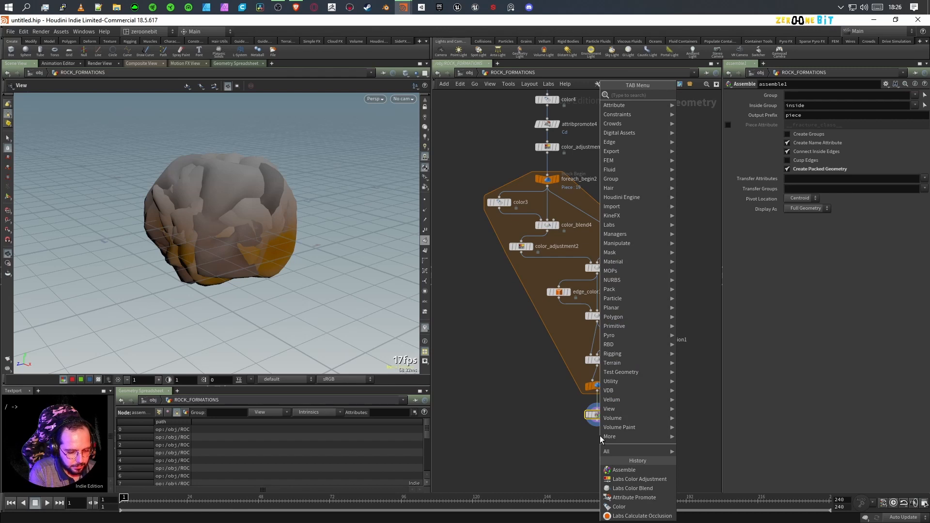
pyautogui.write('wrag')
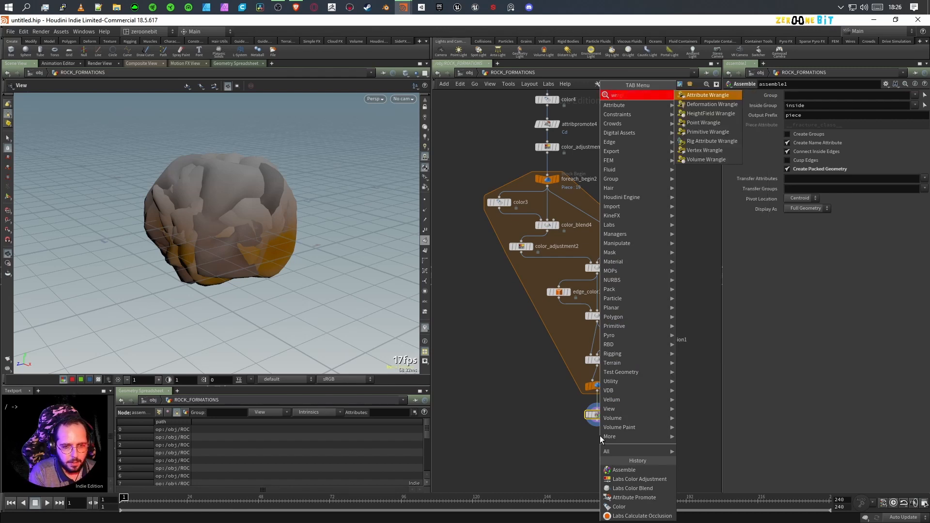
pyautogui.press('BackSpace')
pyautogui.press('Return')
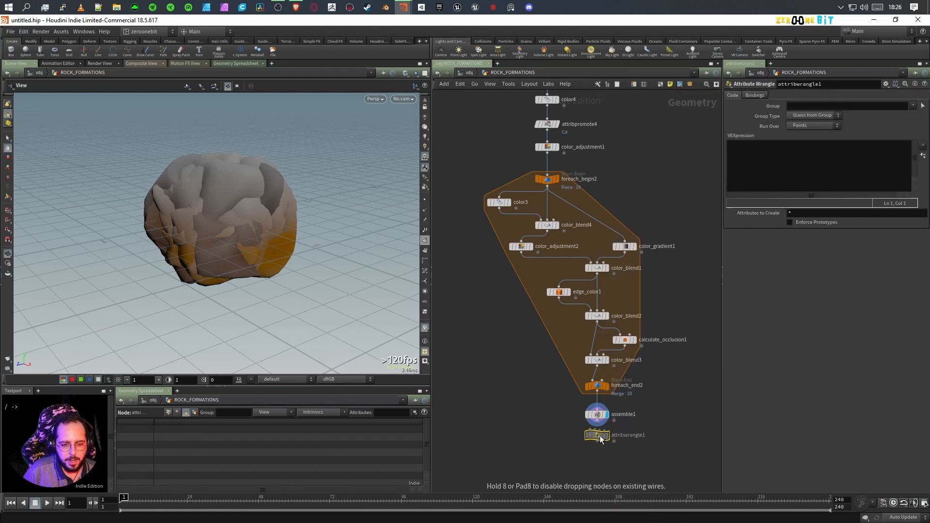
pyautogui.click(597, 421)
pyautogui.click(596, 430)
pyautogui.click(607, 436)
pyautogui.moveTo(597, 438); pyautogui.dragTo(598, 445)
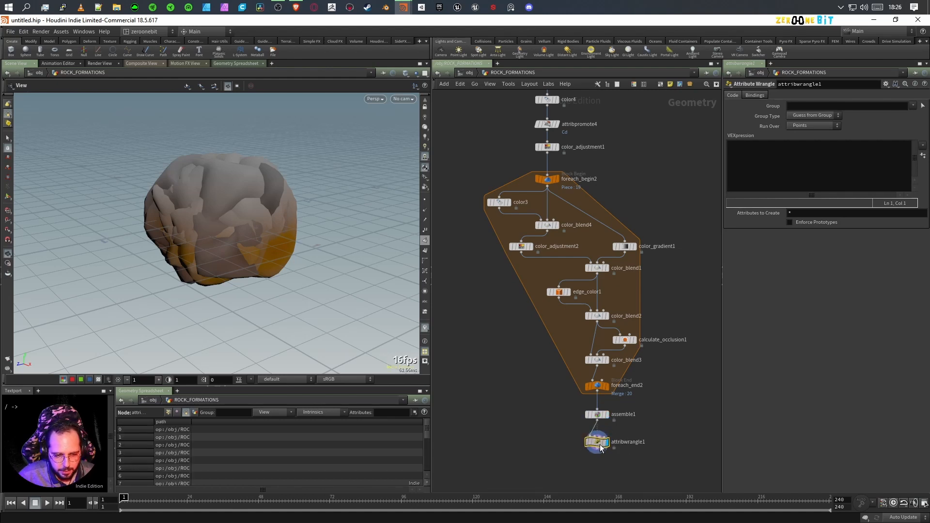
pyautogui.click(814, 162)
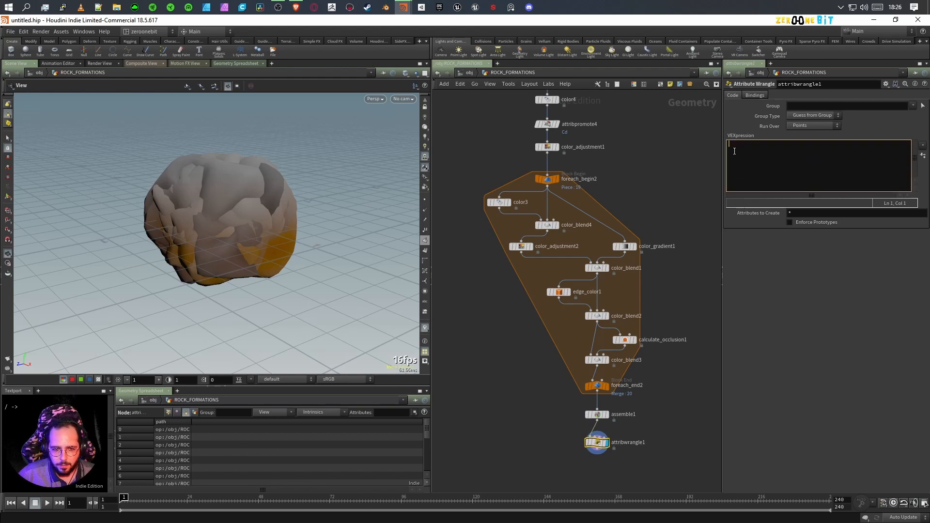
pyautogui.write('i')
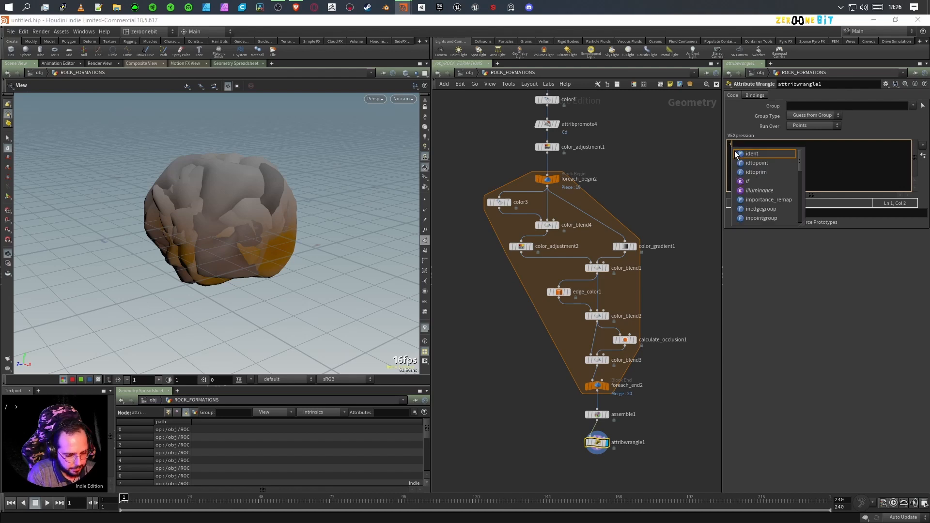
pyautogui.write('@')
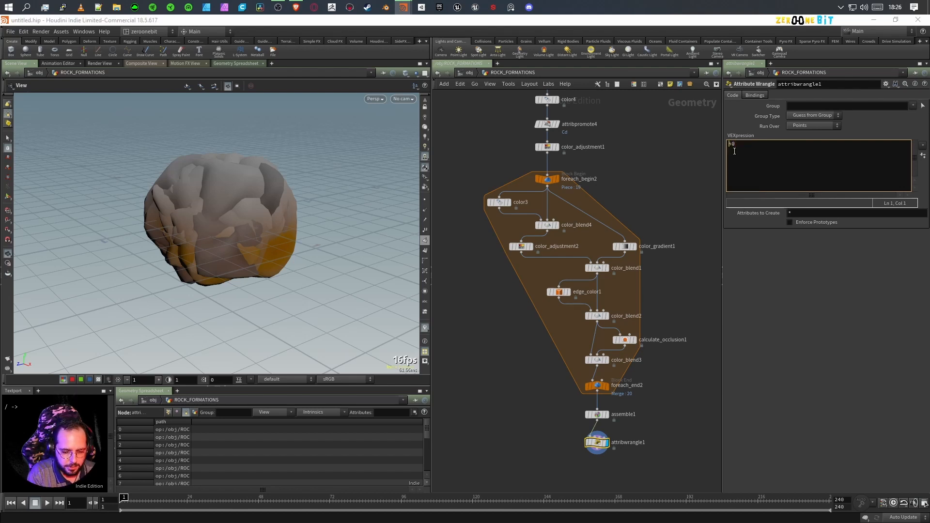
pyautogui.write('copyid = @')
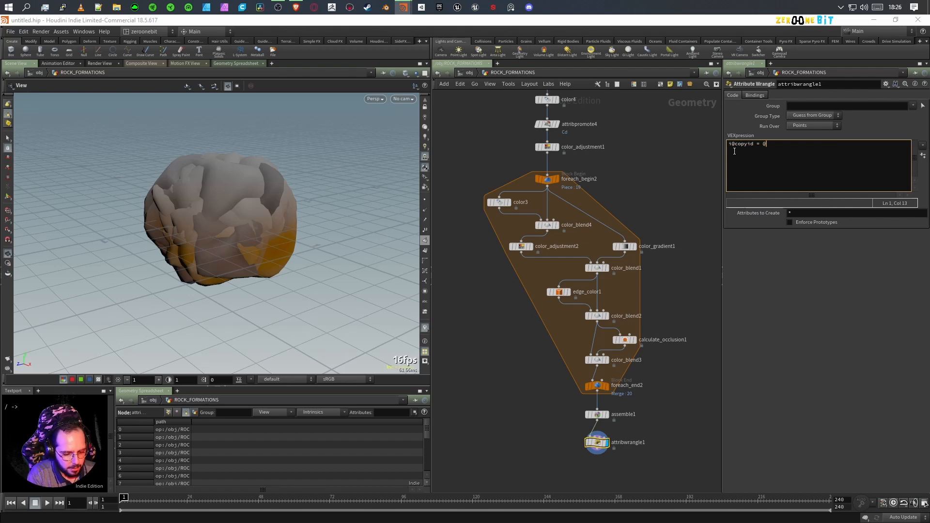
pyautogui.write('tnum;')
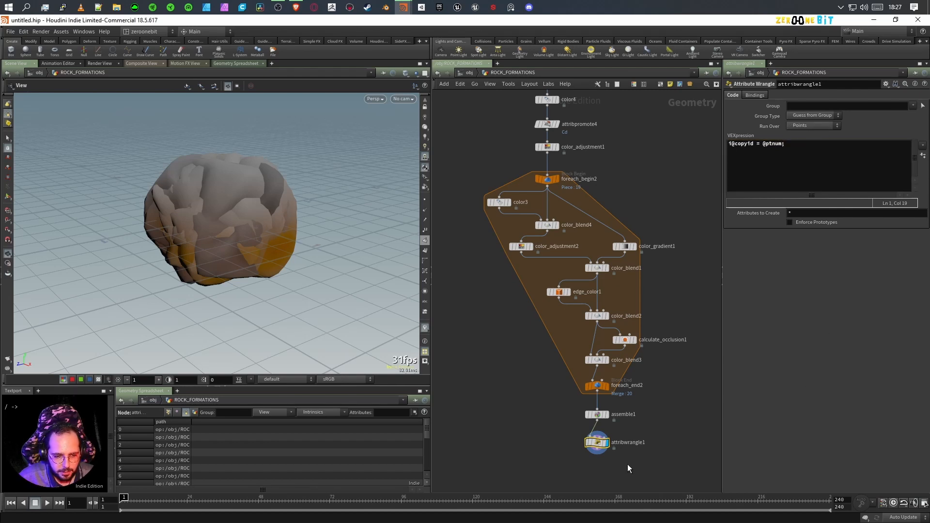
# - Rename the attribute wrangle below assemble1 to set_copy_id
pyautogui.doubleClick(630, 443)
pyautogui.write('set')
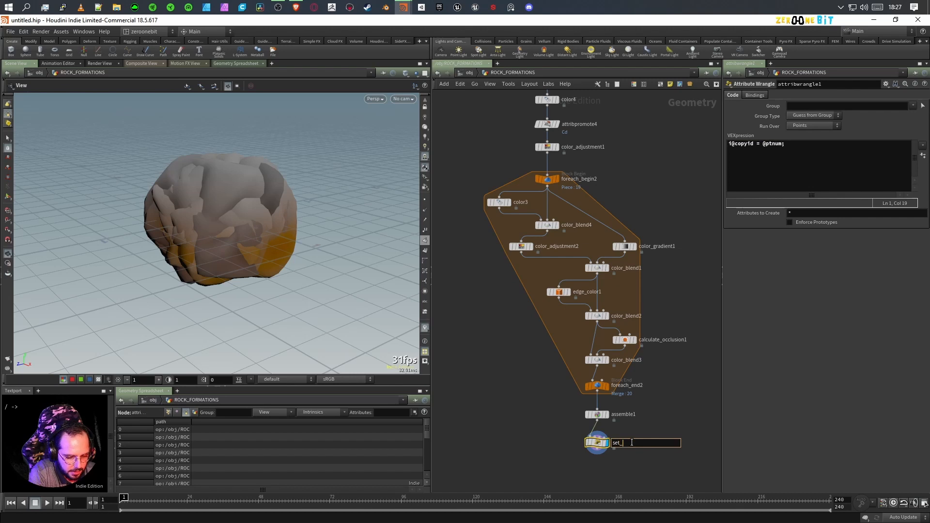
pyautogui.write('_copy_id')
pyautogui.press('Return')
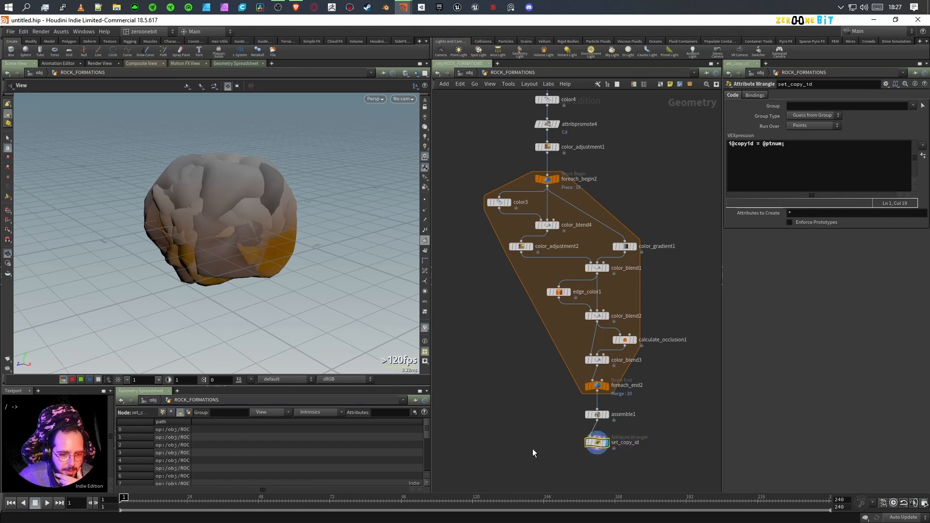
# - Examine the point attributes, including copyid and name, in the spreadsheet for set_copy_id and assemble1
pyautogui.click(163, 412)
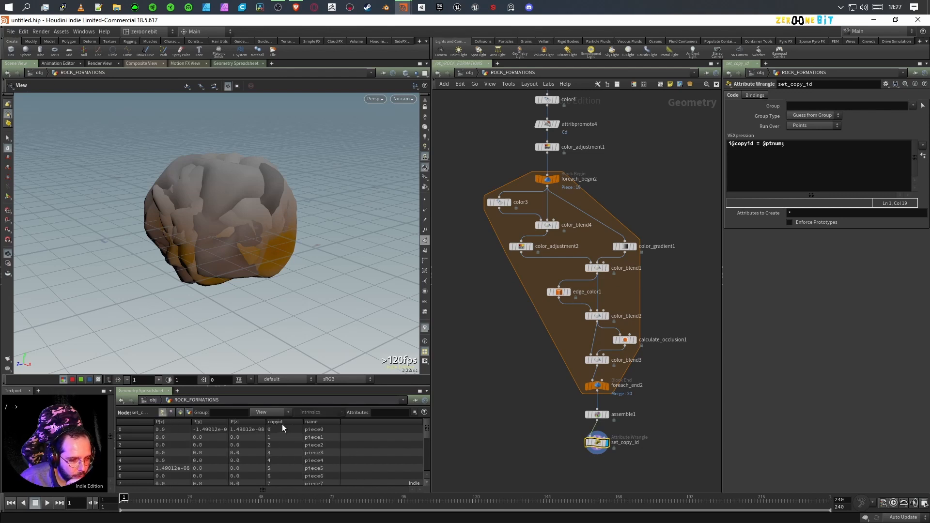
pyautogui.click(146, 430)
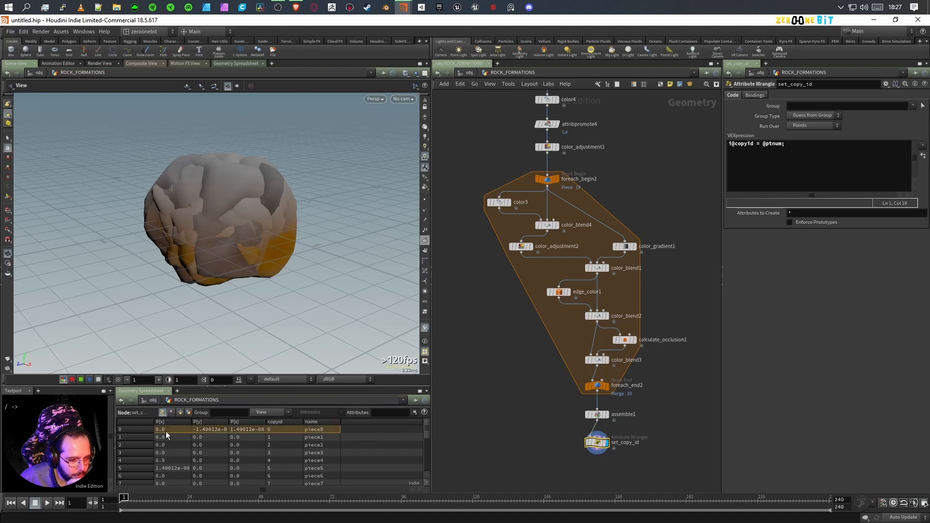
pyautogui.click(278, 430)
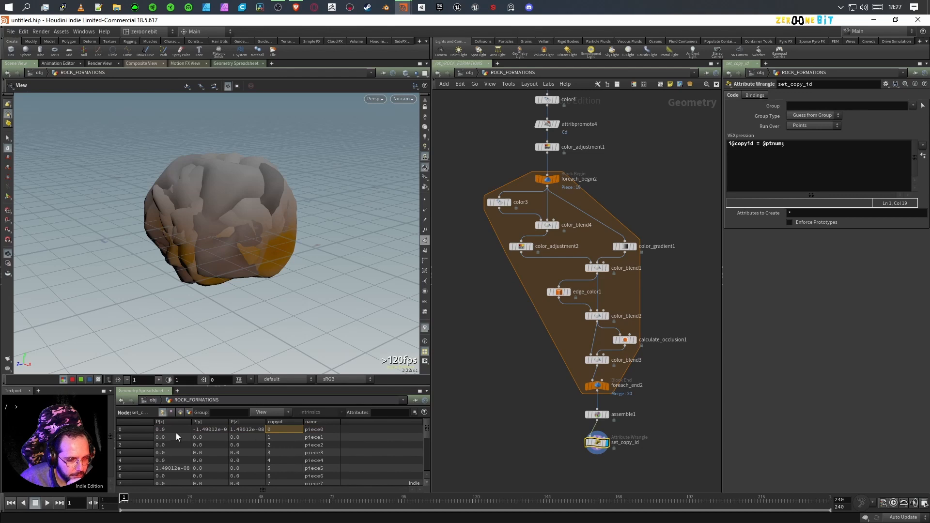
pyautogui.moveTo(603, 393)
pyautogui.click(600, 415)
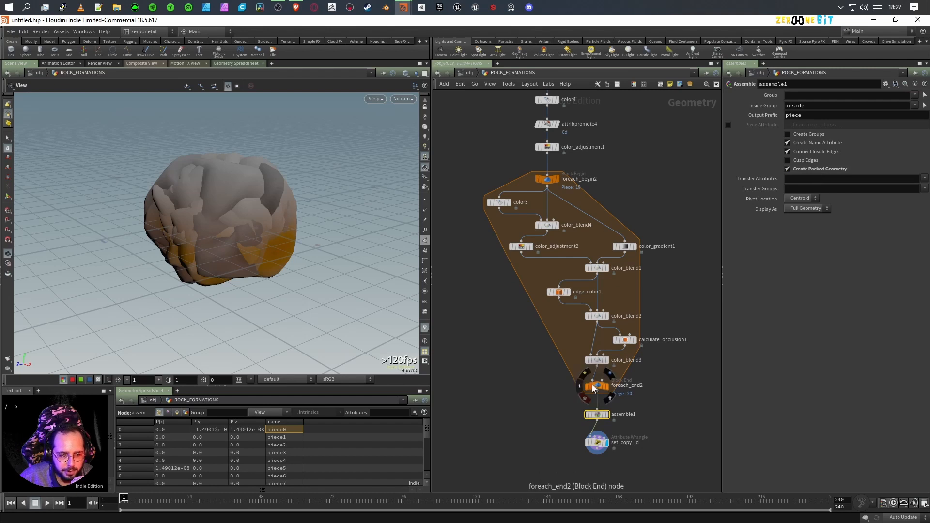
pyautogui.middleClick(602, 423)
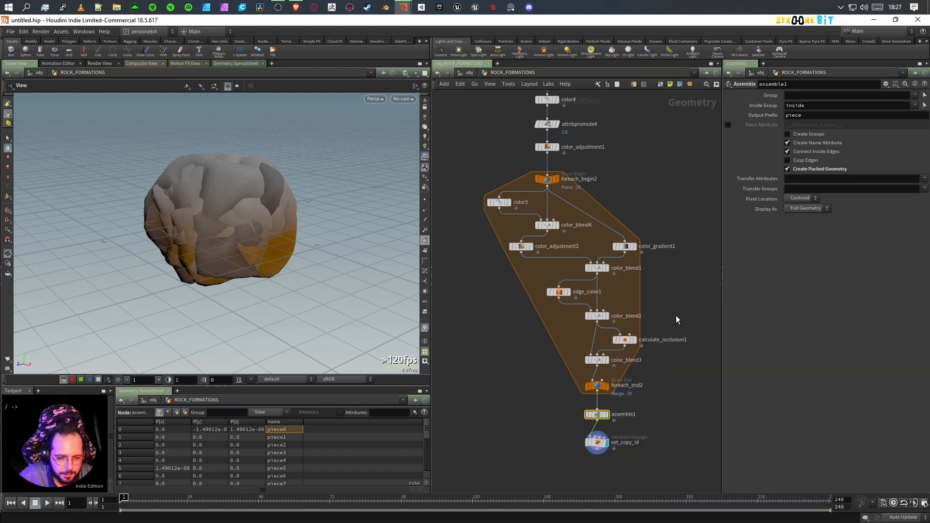
# - Add a Null node below set_copy_id and connect its input to the wrangle's output
pyautogui.press('Tab')
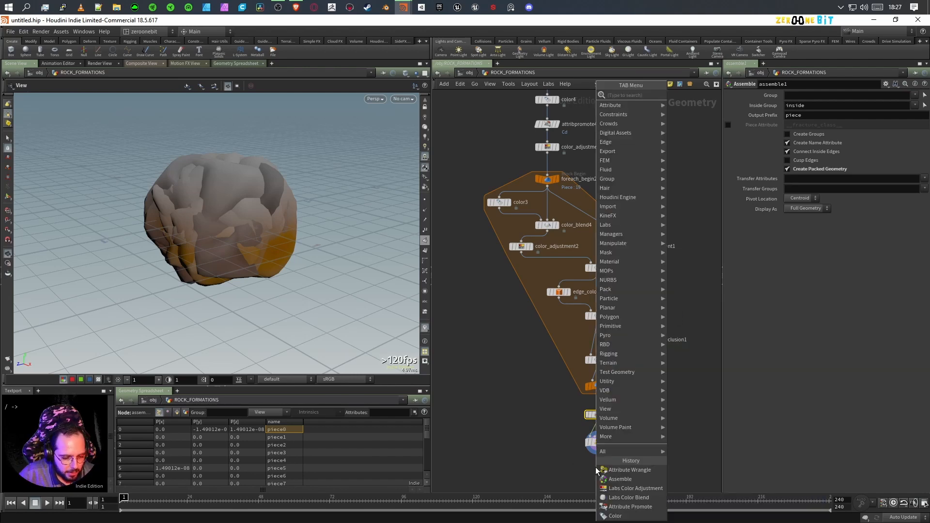
pyautogui.write('null')
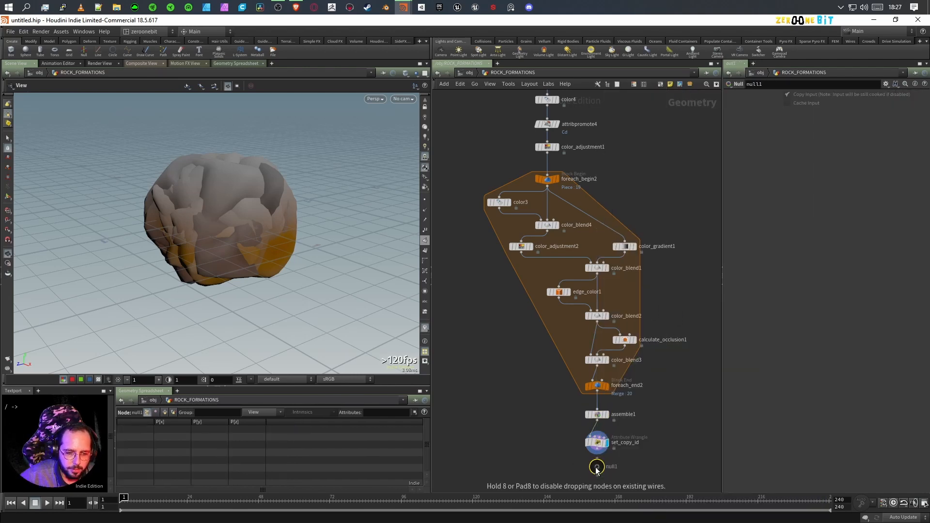
pyautogui.scroll(5, 597, 469)
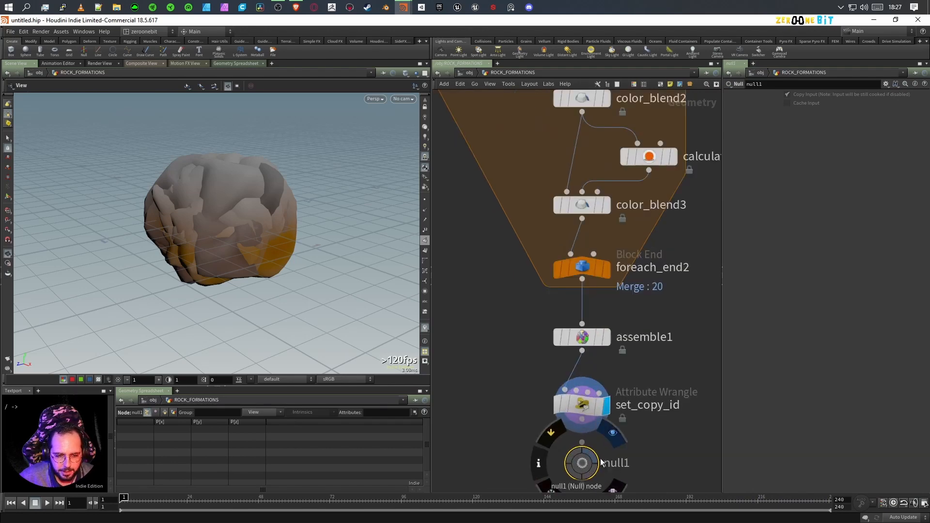
pyautogui.moveTo(602, 463); pyautogui.dragTo(595, 380, button='middle')
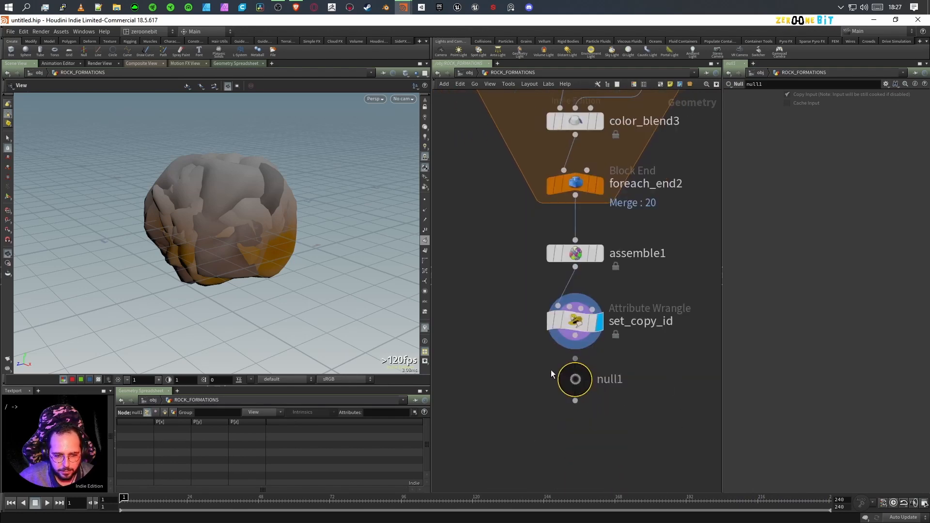
pyautogui.moveTo(567, 380)
pyautogui.moveTo(575, 359); pyautogui.dragTo(576, 336)
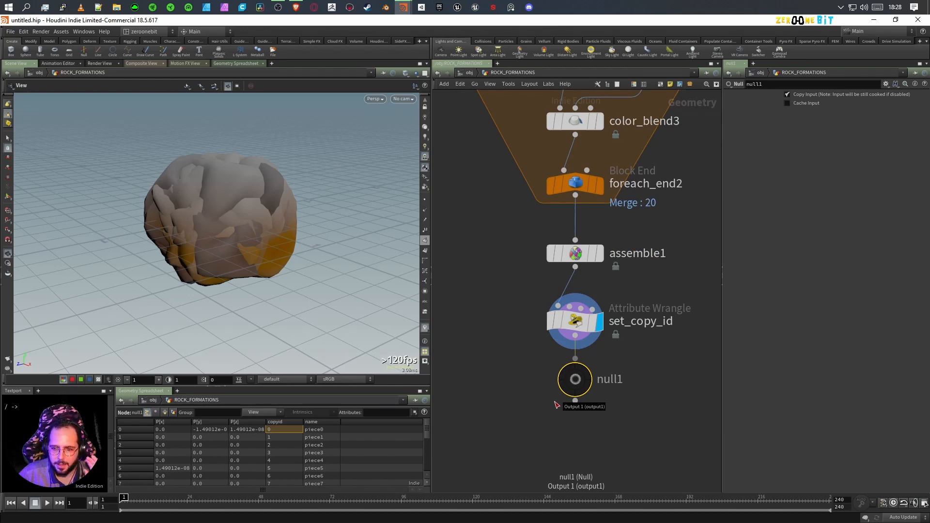
pyautogui.moveTo(578, 361)
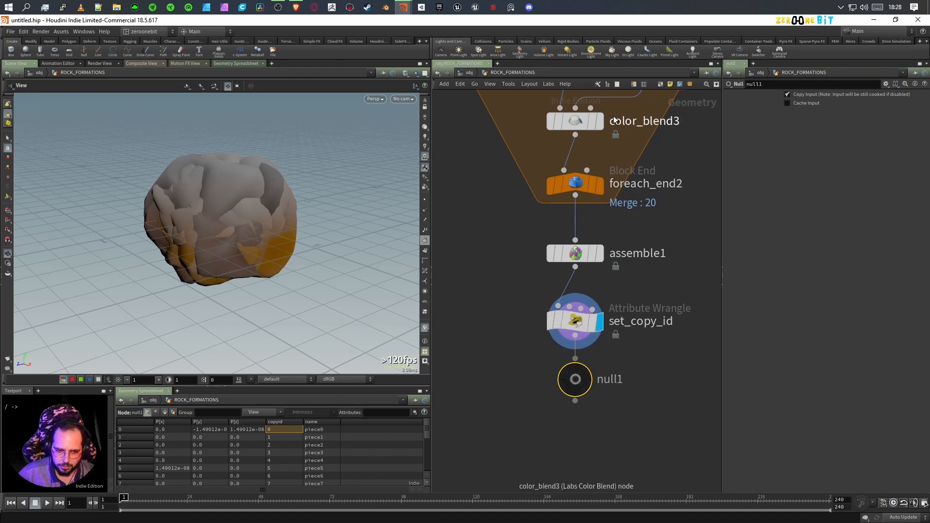
# - Rename the null to OUT_ROCKS and make it the displayed node
pyautogui.doubleClick(609, 378)
pyautogui.write('out_rocks')
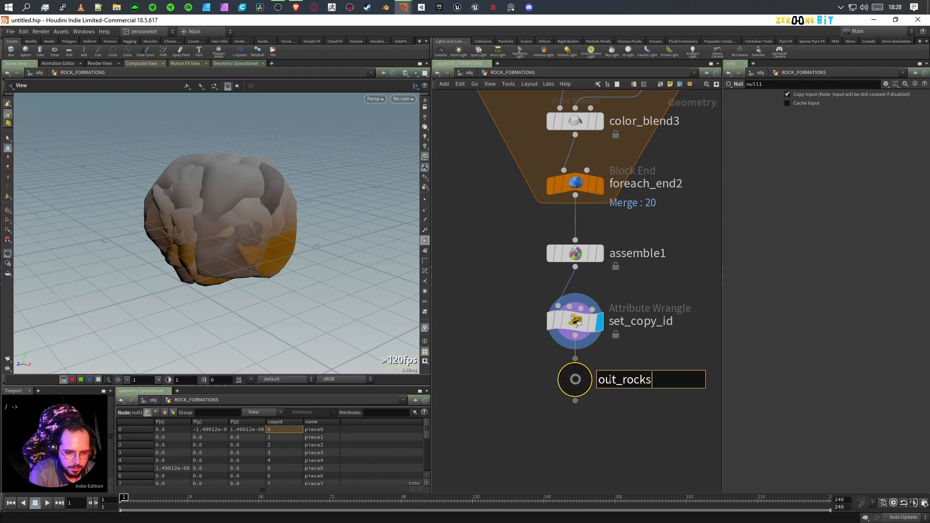
pyautogui.press('BackSpace')
pyautogui.press('BackSpace')
pyautogui.press('BackSpace')
pyautogui.press('BackSpace')
pyautogui.press('BackSpace')
pyautogui.press('BackSpace')
pyautogui.press('BackSpace')
pyautogui.press('BackSpace')
pyautogui.press('BackSpace')
pyautogui.write('OUT_ROCKS')
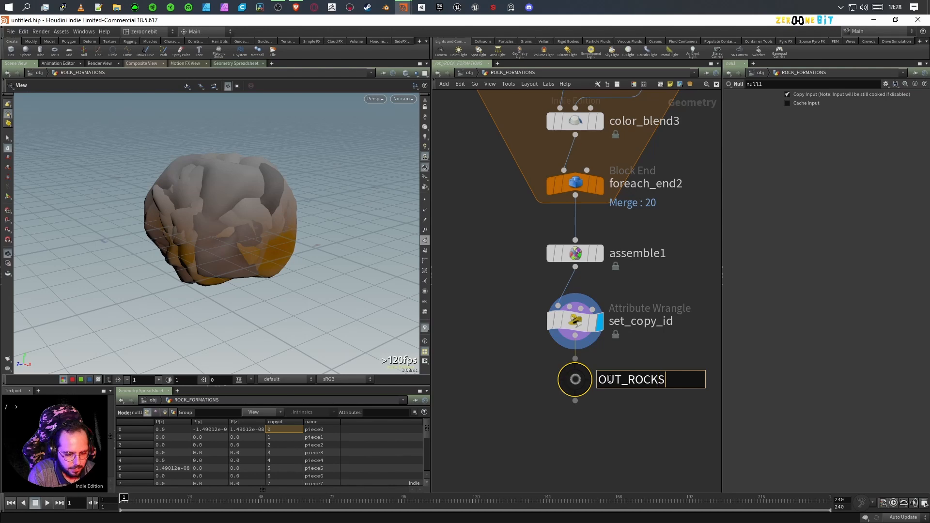
pyautogui.press('Return')
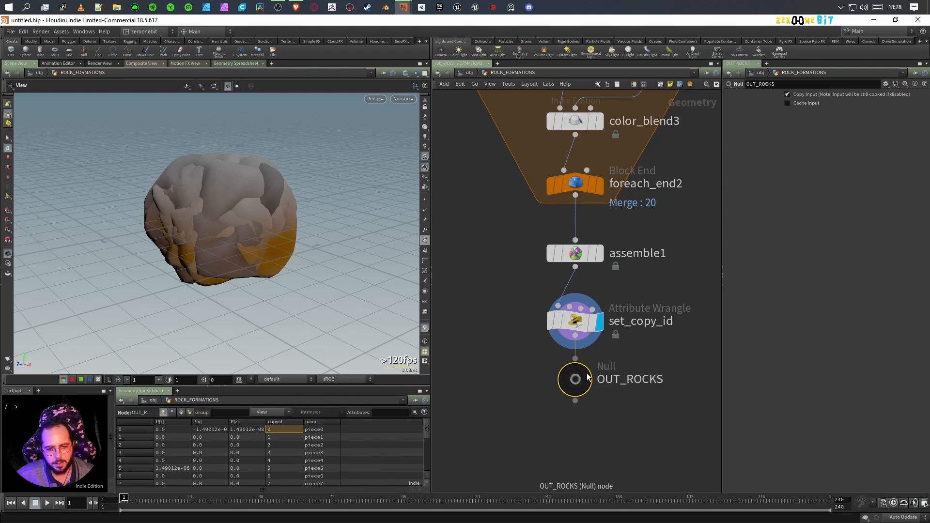
pyautogui.click(605, 347)
pyautogui.scroll(-5, 265, 247)
pyautogui.moveTo(263, 247); pyautogui.dragTo(243, 246)
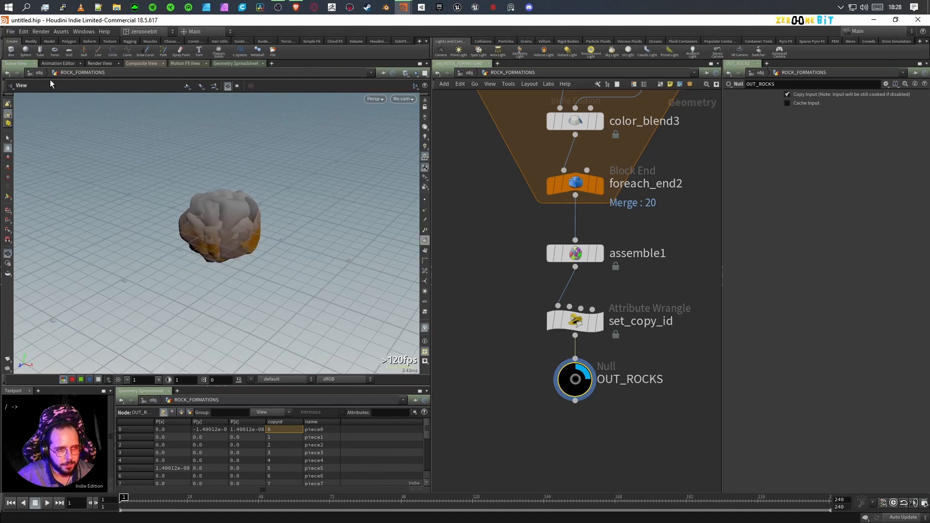
# - Add a Grid node directly below OUT_ROCKS and turn on its template flag
pyautogui.click(296, 7)
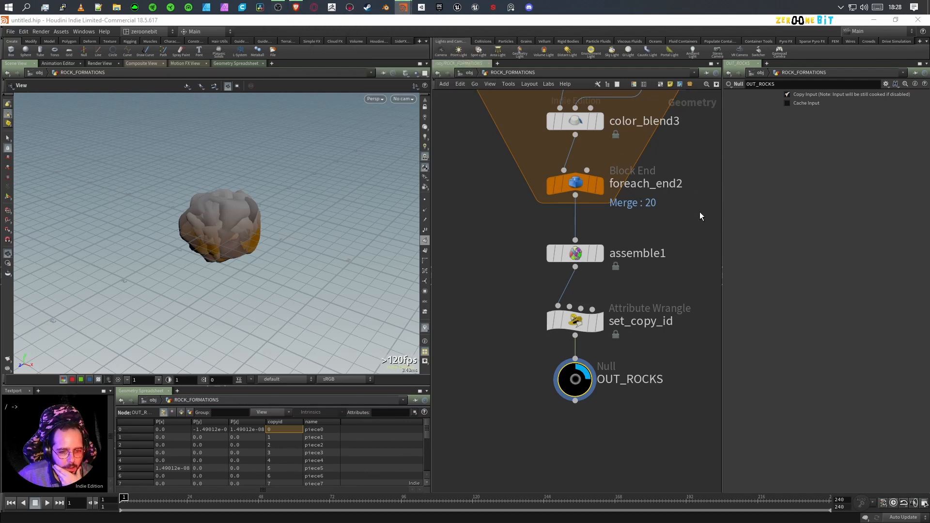
pyautogui.moveTo(671, 430); pyautogui.dragTo(568, 248, button='middle')
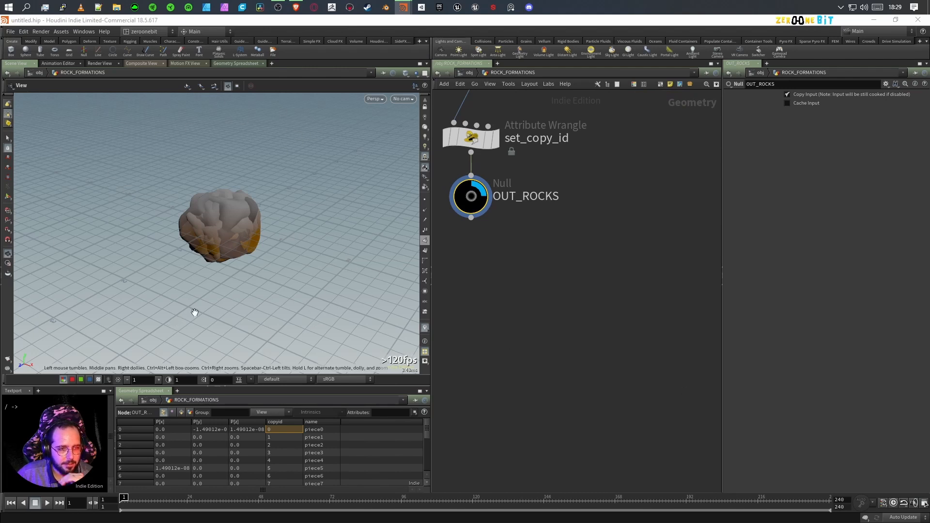
pyautogui.moveTo(584, 365); pyautogui.dragTo(609, 334, button='middle')
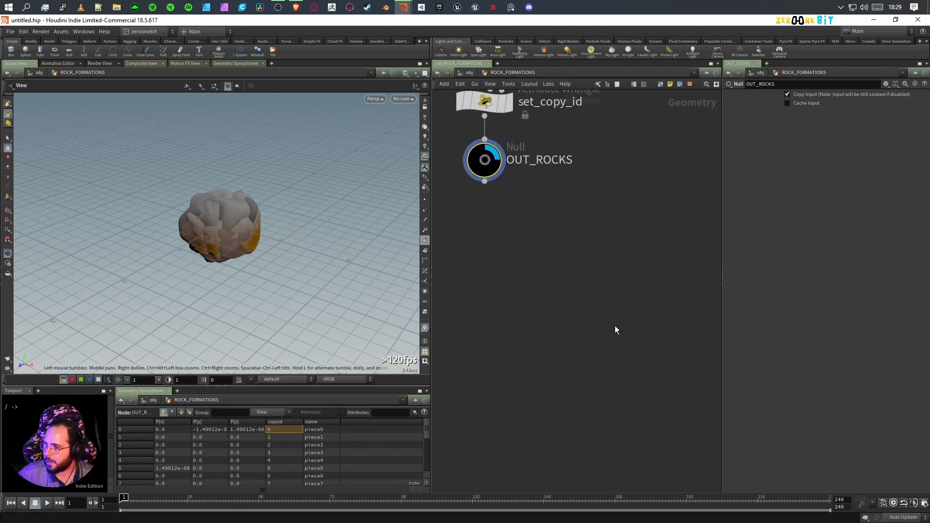
pyautogui.press('Tab')
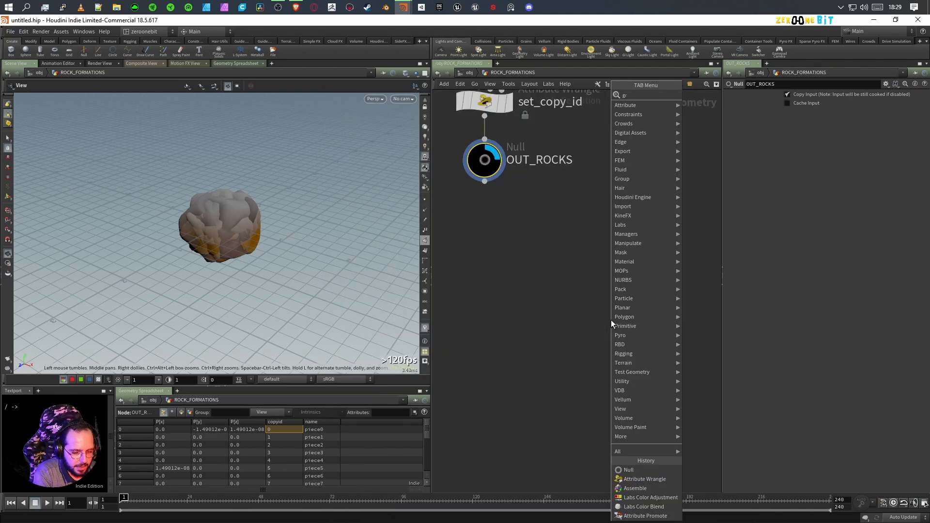
pyautogui.write('grid')
pyautogui.press('Return')
pyautogui.click(612, 320)
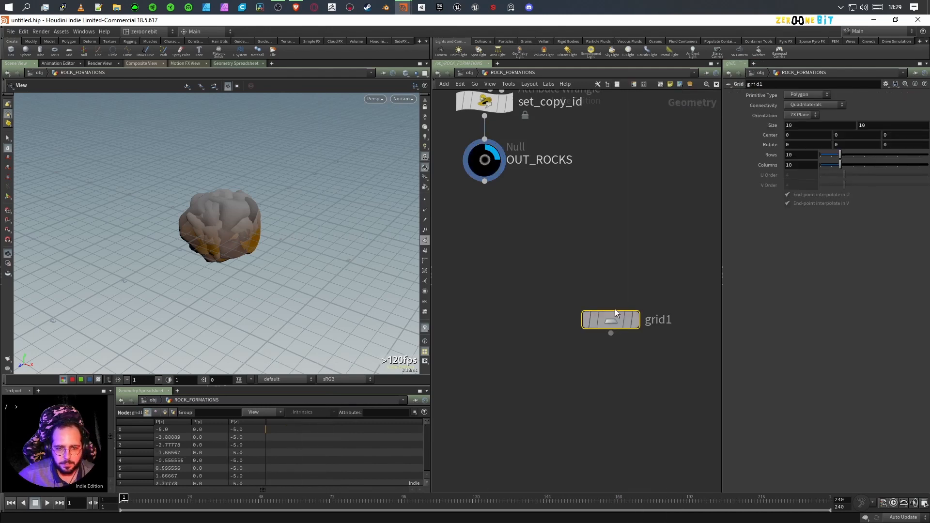
pyautogui.moveTo(612, 328); pyautogui.dragTo(487, 252)
pyautogui.moveTo(504, 248)
pyautogui.click(511, 278)
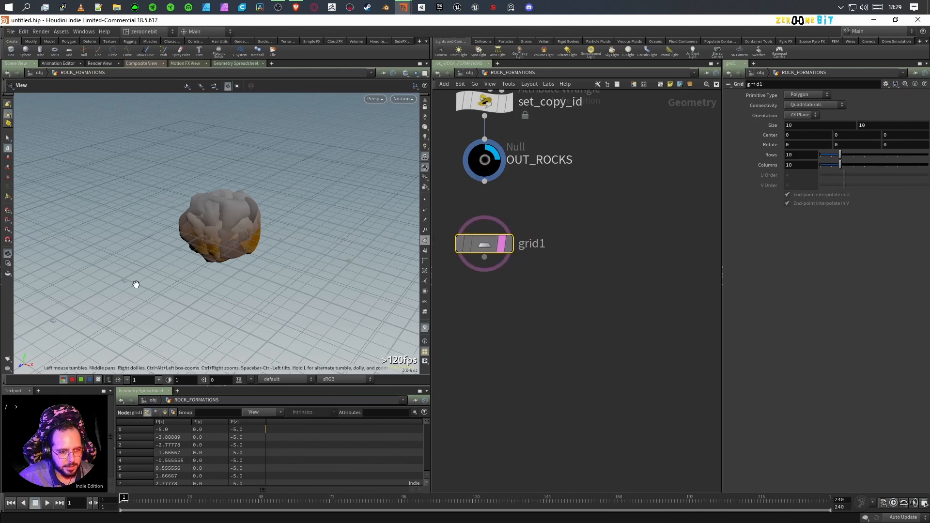
# - Set both the rows and columns of the grid to 50
pyautogui.scroll(-10, 135, 285)
pyautogui.moveTo(224, 270); pyautogui.dragTo(225, 272, button='middle')
pyautogui.moveTo(237, 278); pyautogui.dragTo(233, 292)
pyautogui.moveTo(233, 291); pyautogui.dragTo(239, 275, button='middle')
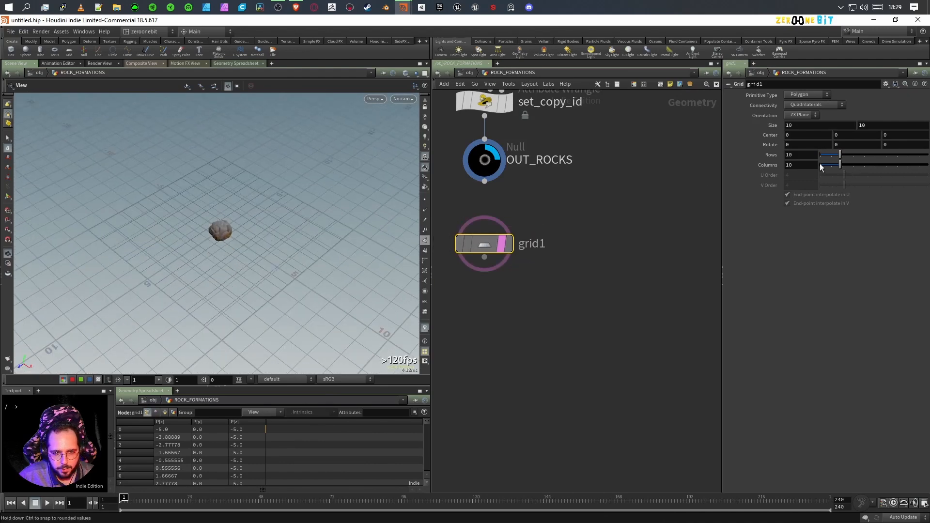
pyautogui.click(794, 155)
pyautogui.write('50')
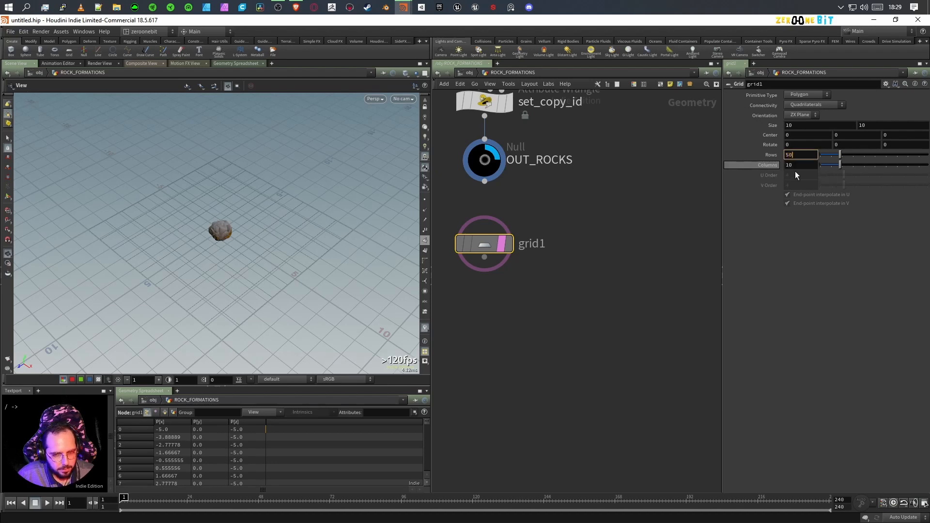
pyautogui.click(797, 165)
pyautogui.write('50')
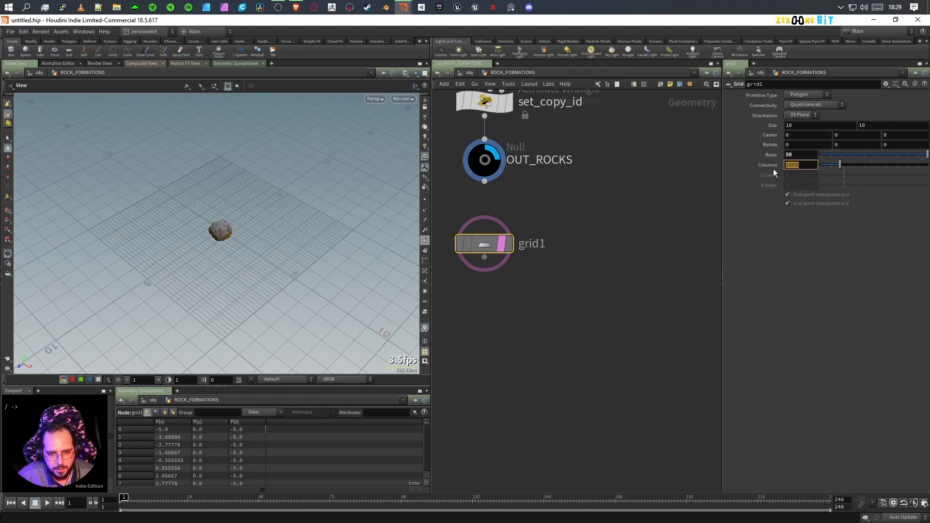
pyautogui.click(806, 155)
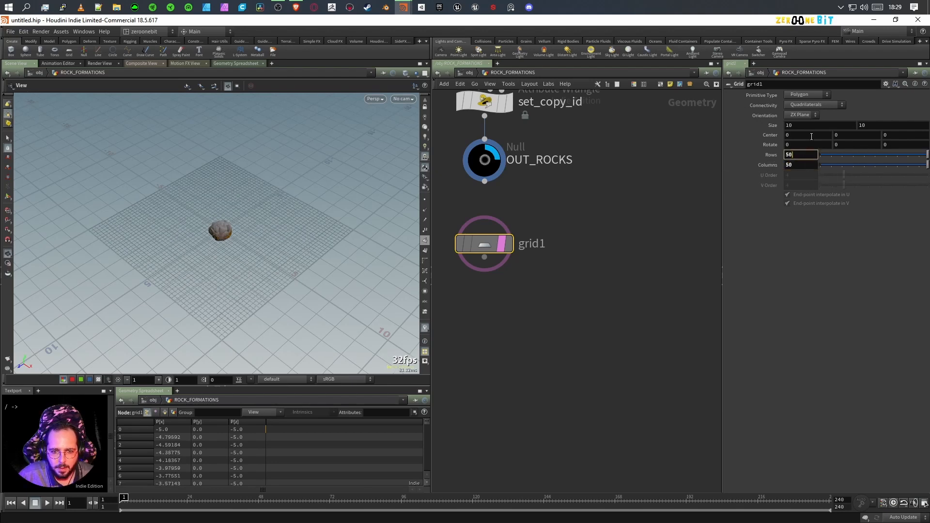
pyautogui.moveTo(258, 270); pyautogui.dragTo(283, 271)
# - Add a Mountain node below grid1, connect it to the grid's output, and make it the displayed node
pyautogui.press('Tab')
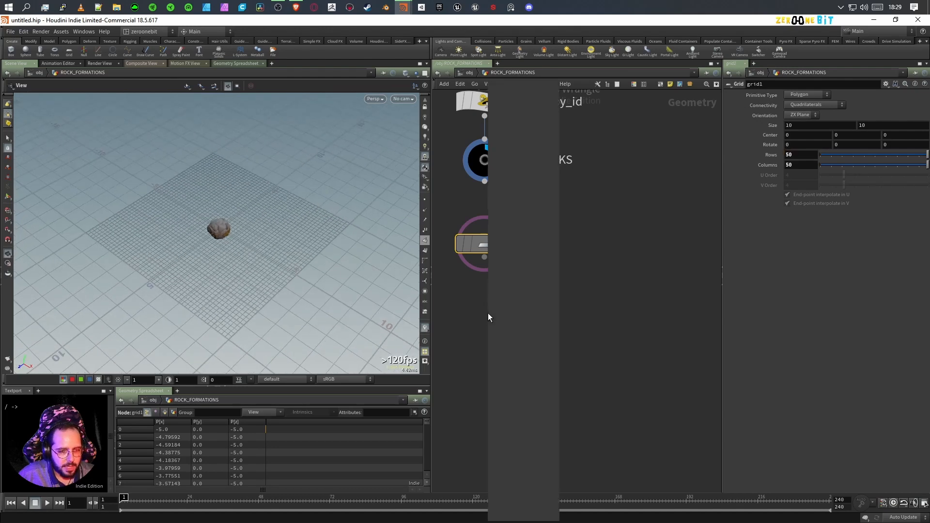
pyautogui.write('mounta')
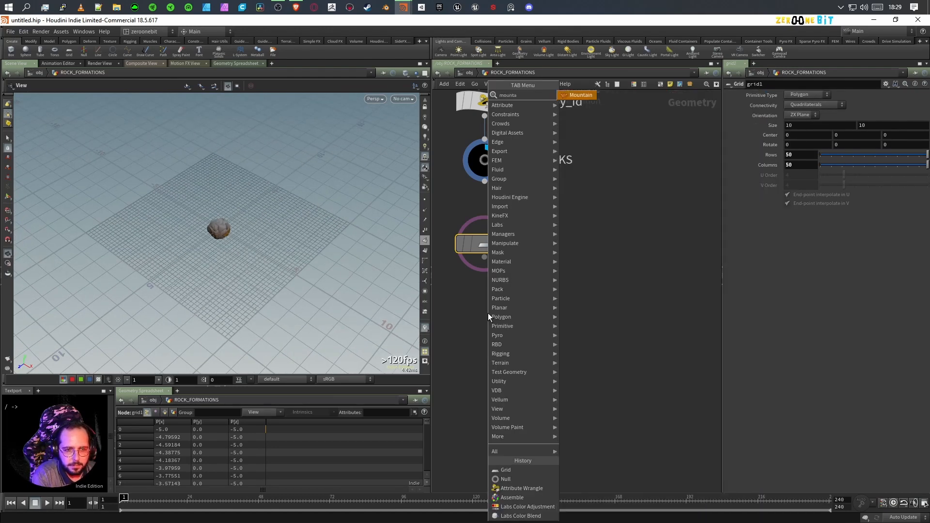
pyautogui.press('Return')
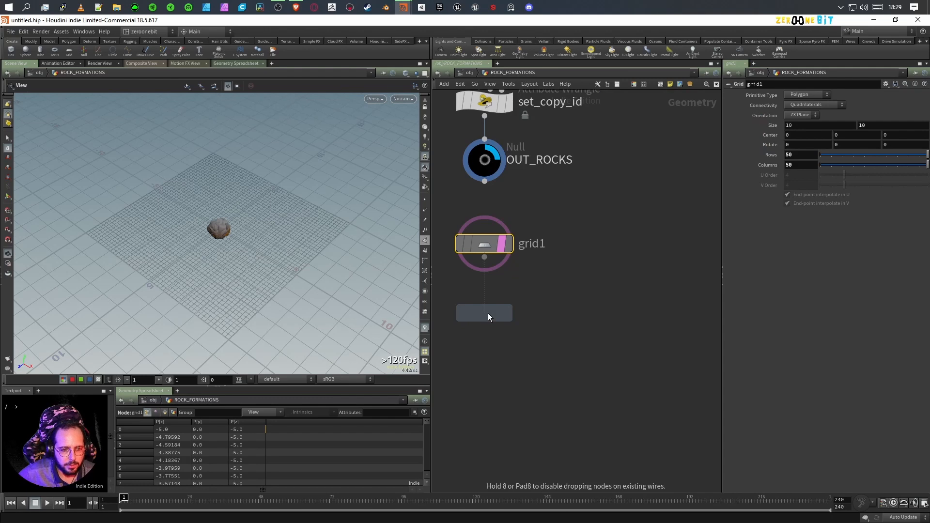
pyautogui.click(487, 313)
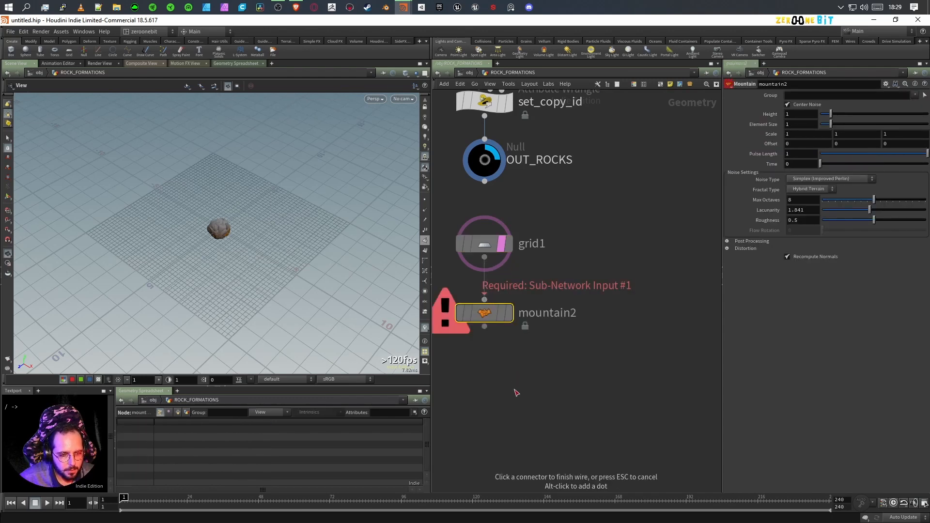
pyautogui.moveTo(508, 316)
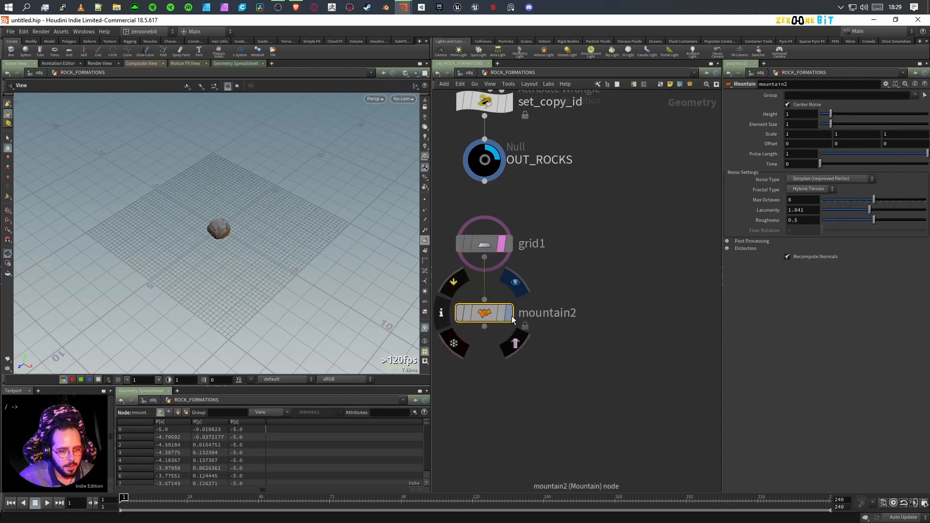
pyautogui.click(511, 314)
# - Set the element size of the mountain2 terrain noise to 7.5
pyautogui.moveTo(254, 282); pyautogui.dragTo(272, 269)
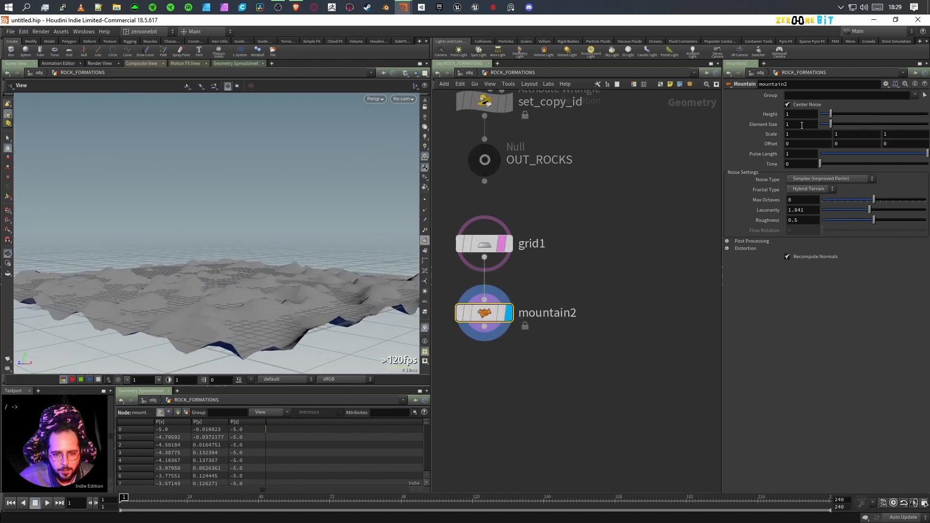
pyautogui.moveTo(801, 126); pyautogui.dragTo(750, 128)
pyautogui.write('5')
pyautogui.press('Return')
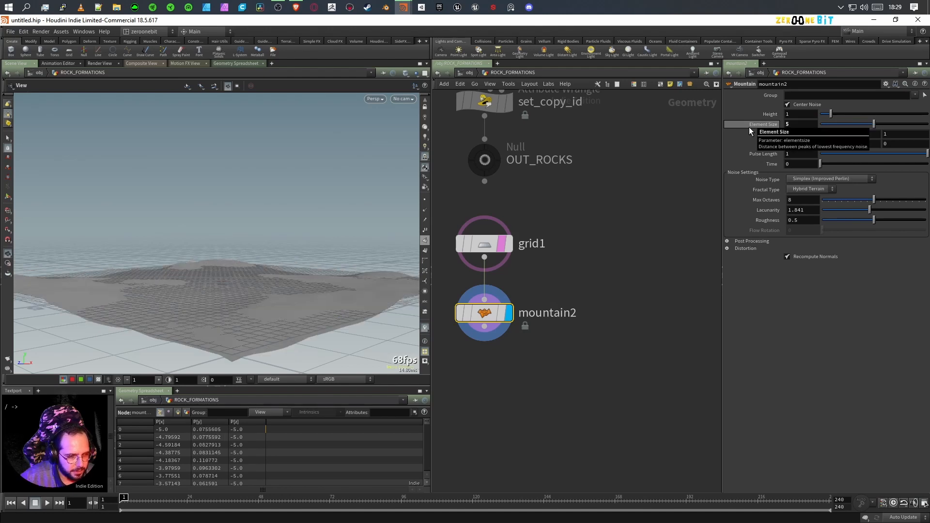
pyautogui.moveTo(800, 125); pyautogui.dragTo(774, 127)
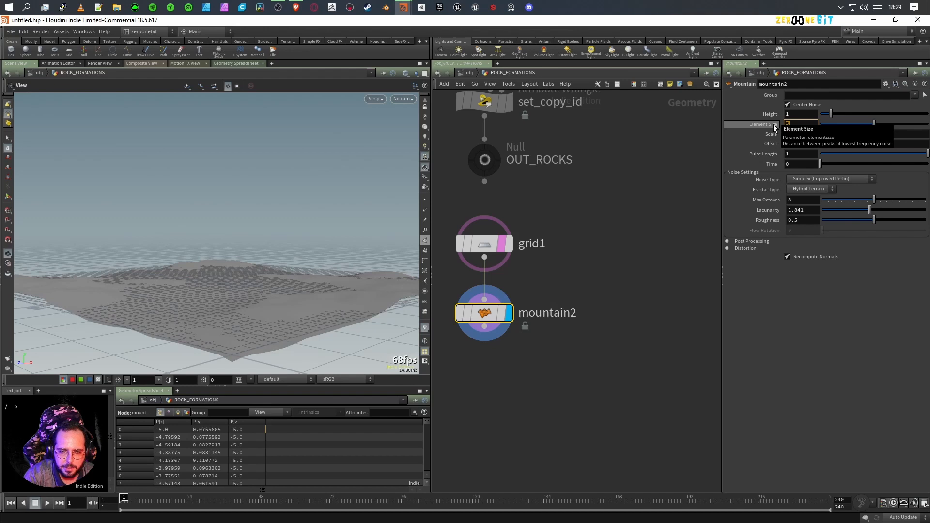
pyautogui.write('7.5')
pyautogui.press('Return')
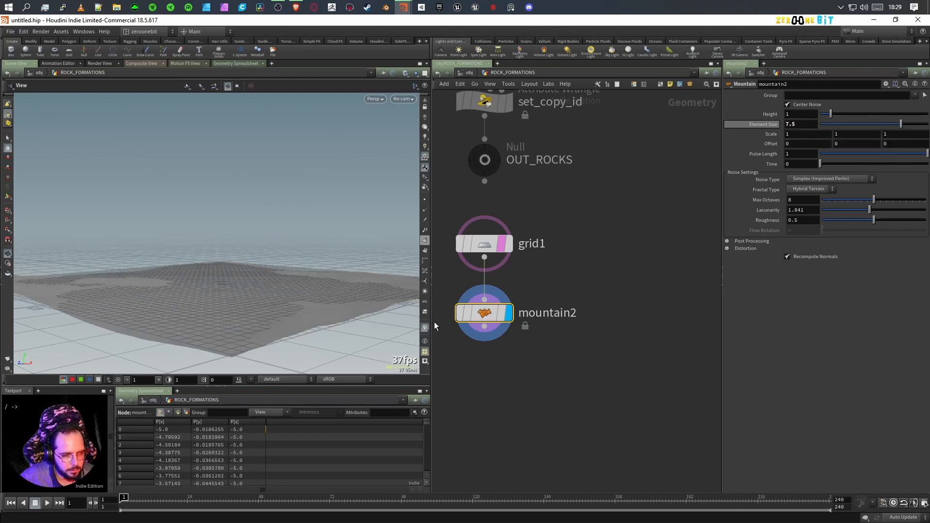
# - Add an Attribute Noise node beside mountain2, connect it to grid1's output, and make it the displayed node
pyautogui.moveTo(520, 322)
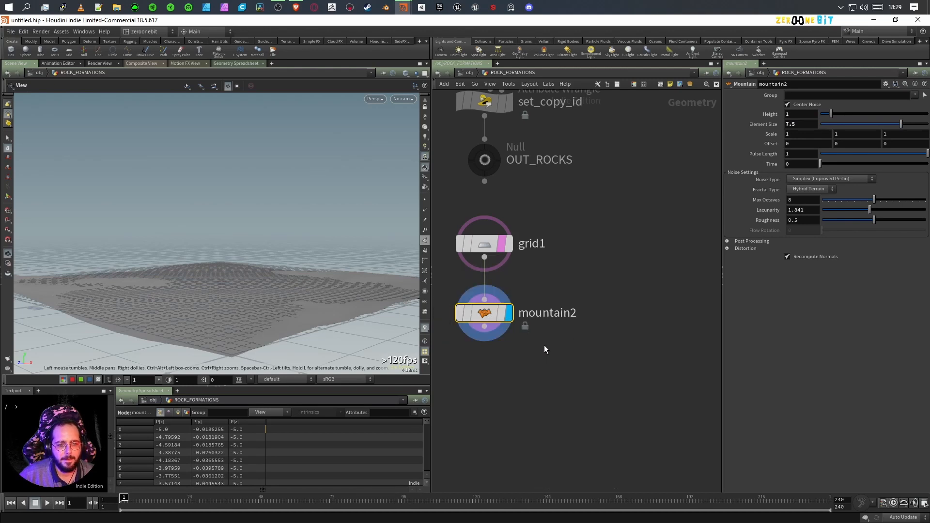
pyautogui.press('Tab')
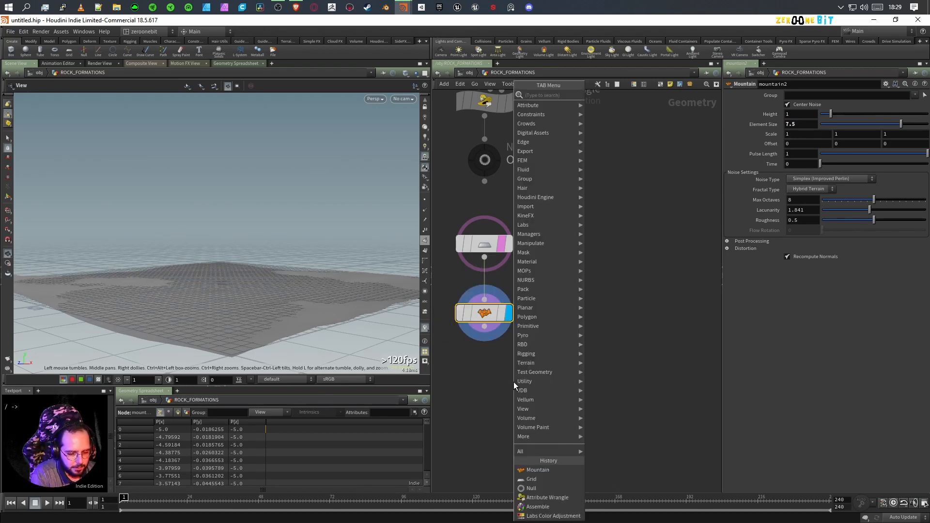
pyautogui.write('noise')
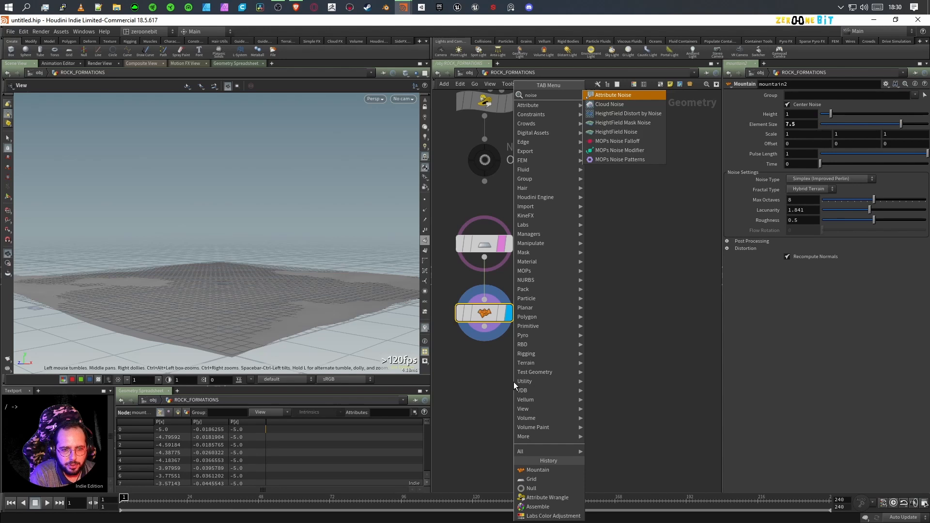
pyautogui.press('Return')
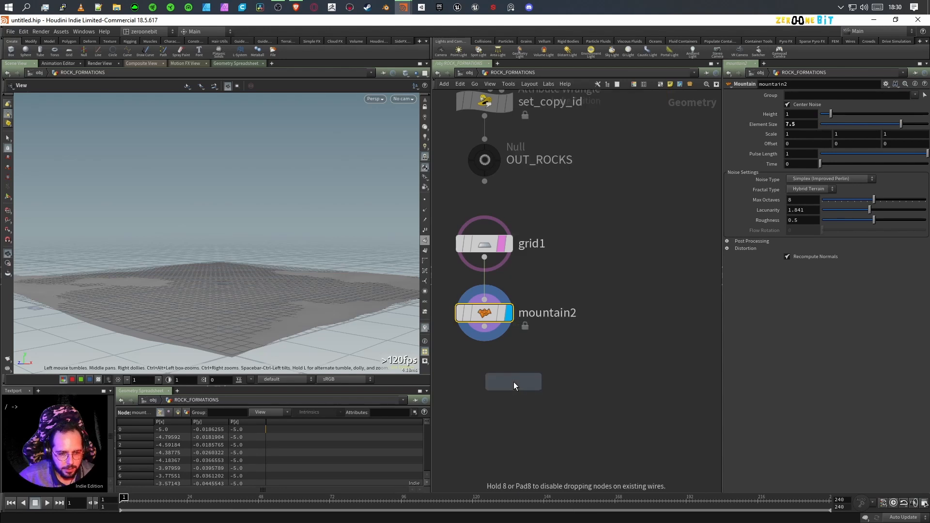
pyautogui.click(637, 315)
pyautogui.click(484, 257)
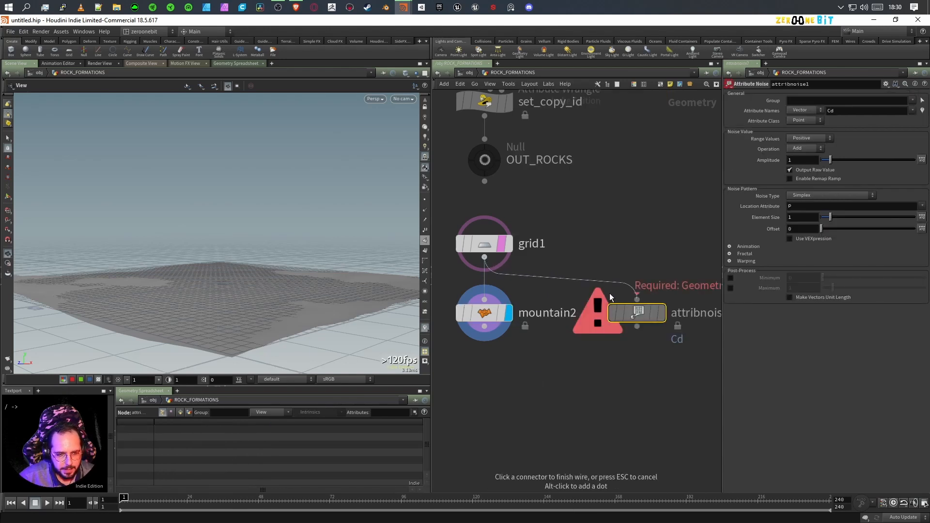
pyautogui.click(664, 320)
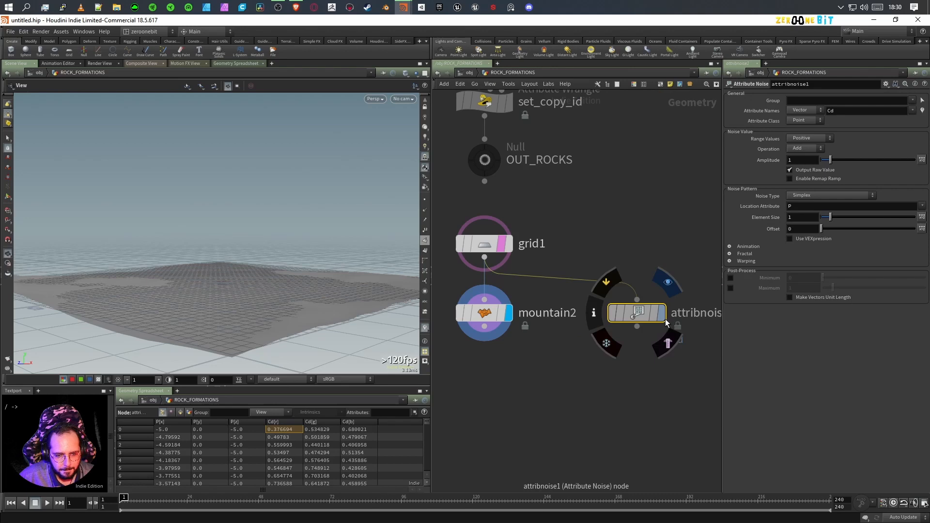
pyautogui.click(660, 314)
pyautogui.moveTo(253, 281); pyautogui.dragTo(276, 247)
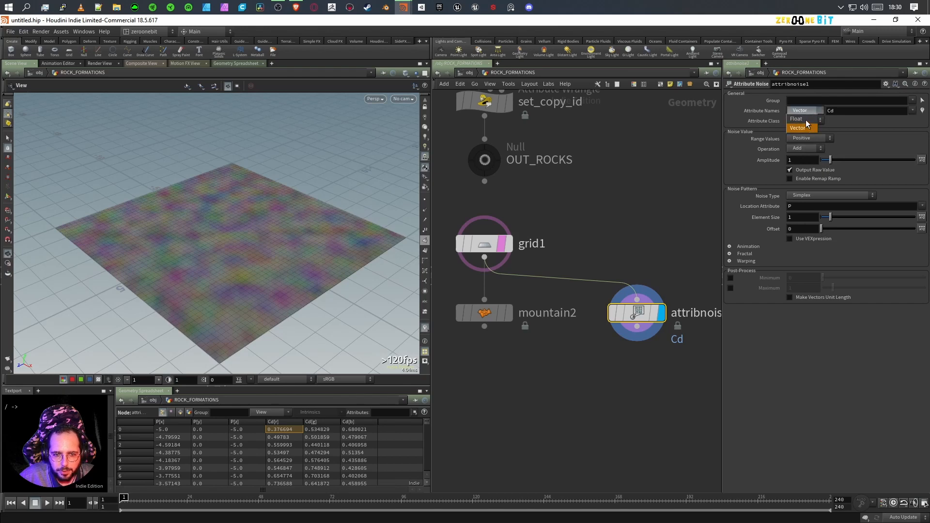
# - Switch the Cd noise to a Float attribute on points and set its element size to 5
pyautogui.click(806, 119)
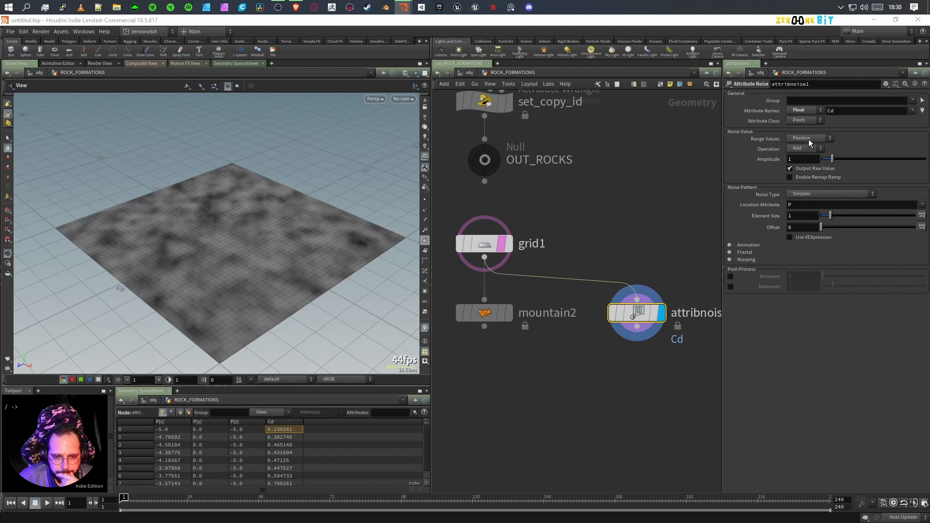
pyautogui.click(803, 122)
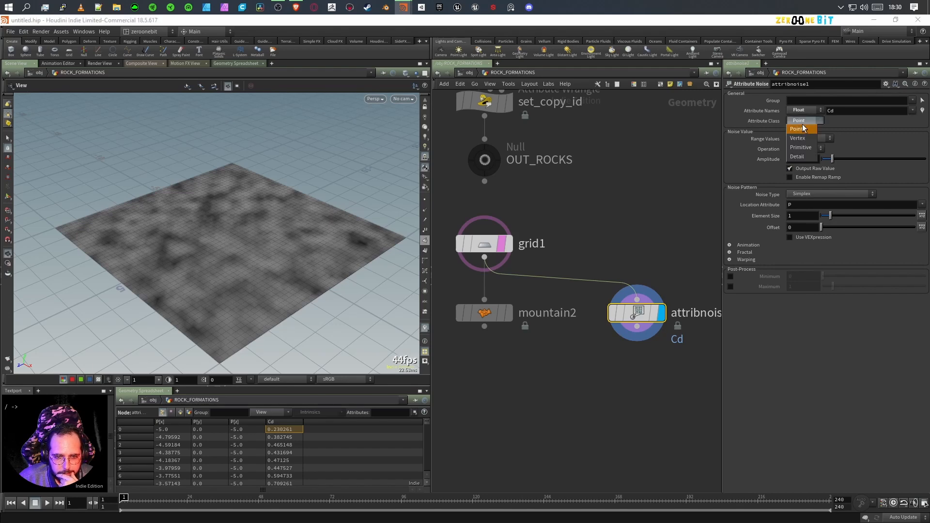
pyautogui.click(803, 128)
pyautogui.moveTo(831, 217); pyautogui.dragTo(757, 217)
pyautogui.write('5')
pyautogui.press('Return')
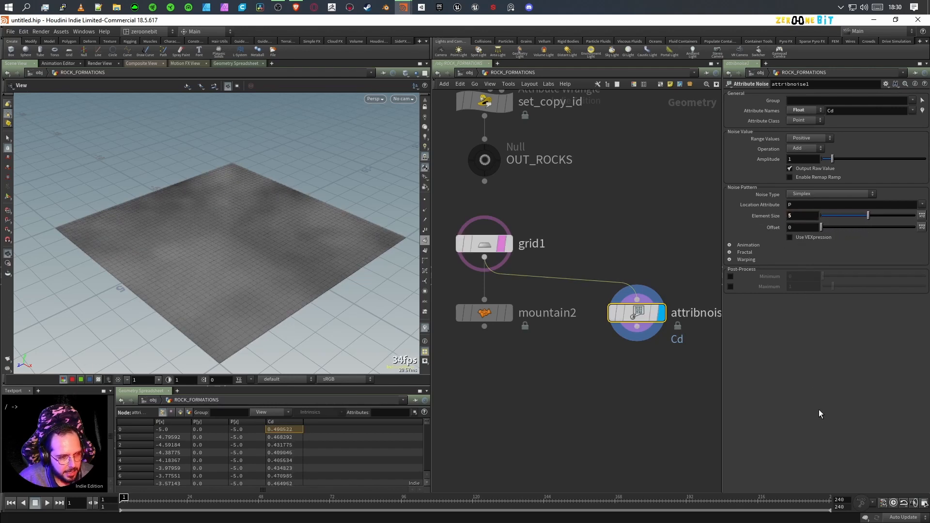
# - Enable the noise's remap ramp and move its end points inward to about 30% and 70% of the ramp width
pyautogui.click(807, 177)
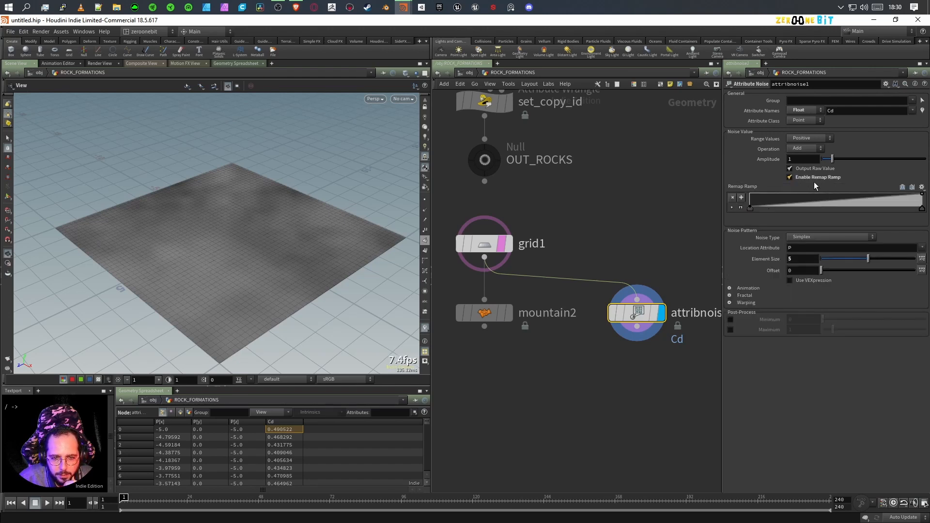
pyautogui.moveTo(751, 208); pyautogui.dragTo(802, 208)
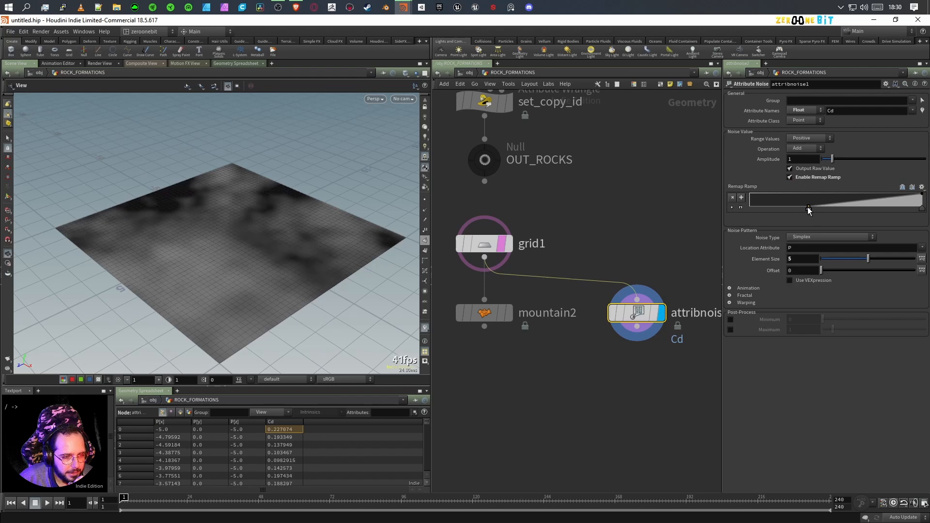
pyautogui.moveTo(923, 210); pyautogui.dragTo(874, 214)
# - Reduce the attribute noise's element size to 2.5
pyautogui.moveTo(868, 259); pyautogui.dragTo(846, 266)
pyautogui.doubleClick(797, 259)
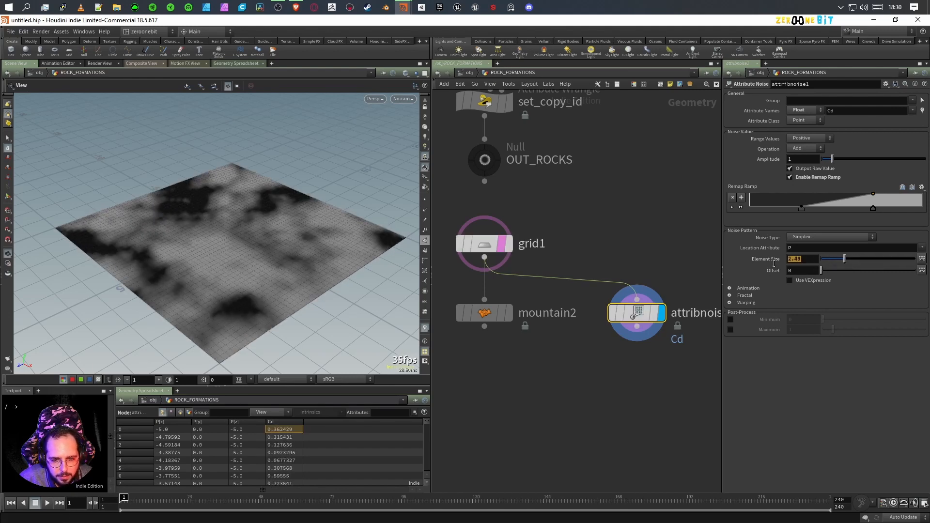
pyautogui.write('5')
pyautogui.press('Return')
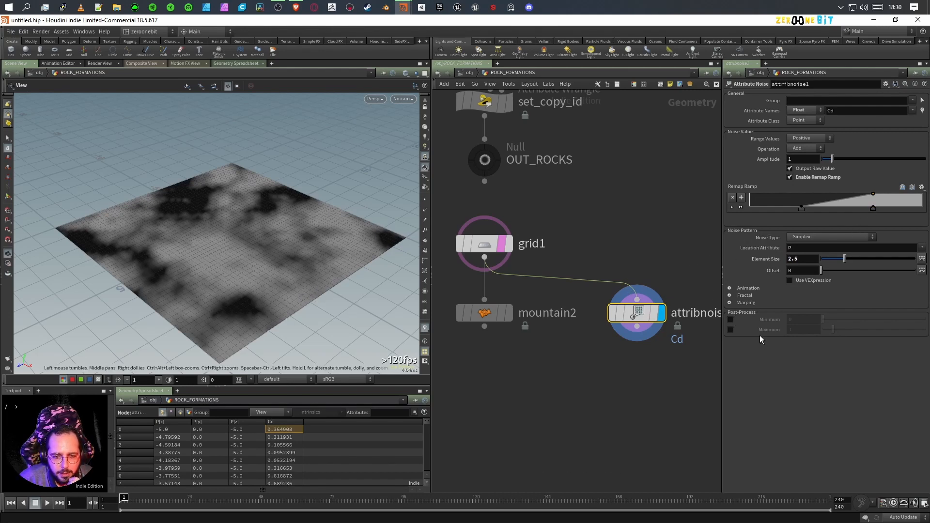
# - Add a Color node directly below mountain2, connect it to mountain2's output, and make it the displayed node
pyautogui.press('Tab')
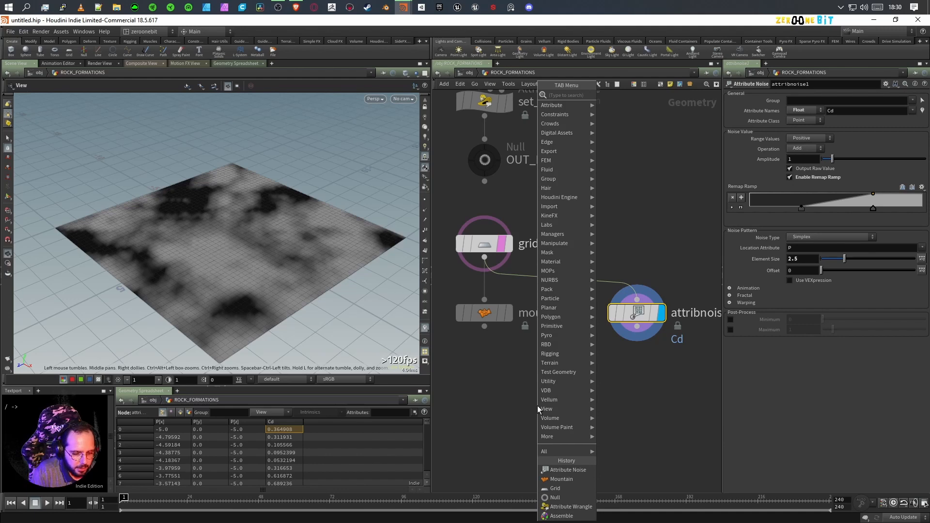
pyautogui.write('color')
pyautogui.press('Return')
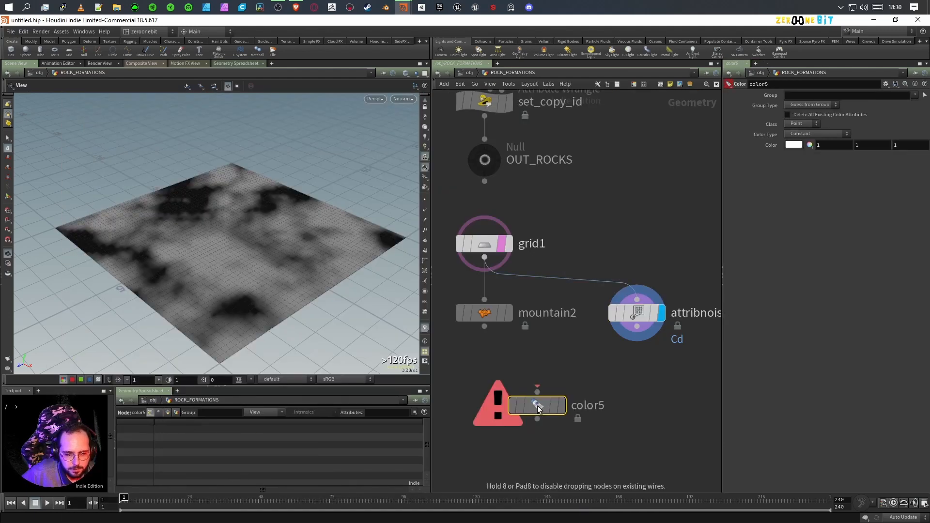
pyautogui.click(537, 391)
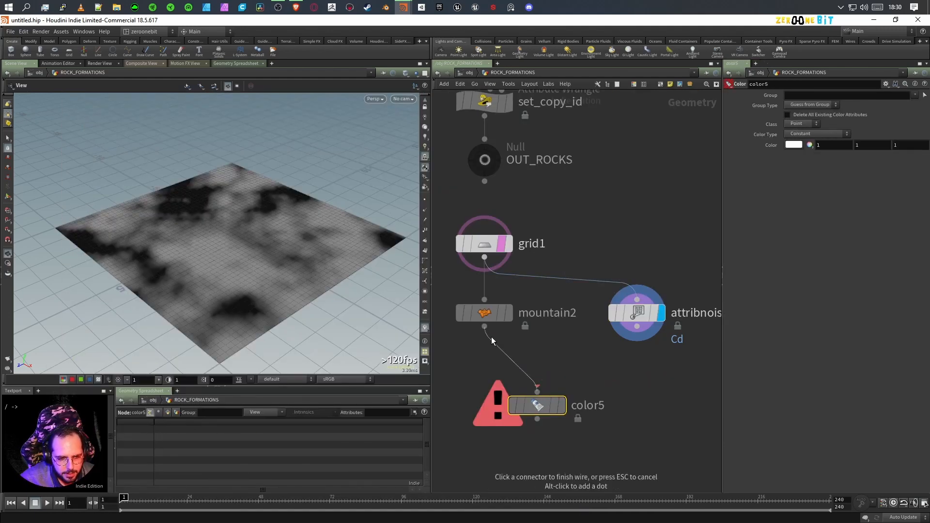
pyautogui.click(485, 326)
pyautogui.moveTo(565, 407); pyautogui.dragTo(513, 408)
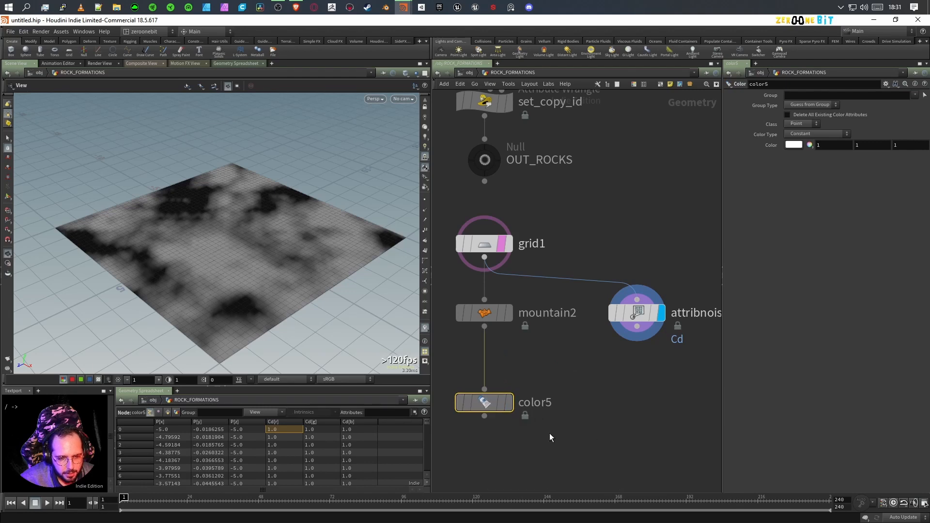
pyautogui.click(512, 406)
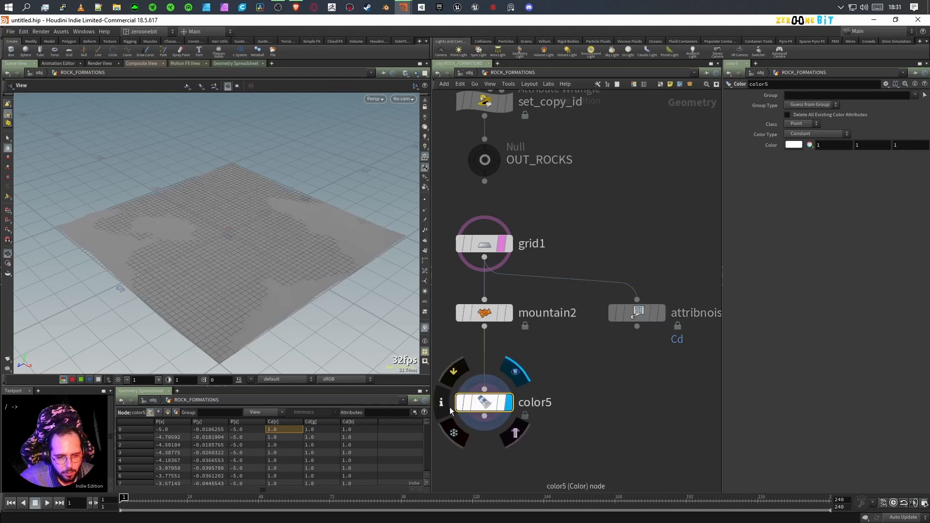
# - Set the Color node to a brown of 0.524, 0.3275, 0.131
pyautogui.click(793, 145)
pyautogui.click(772, 112)
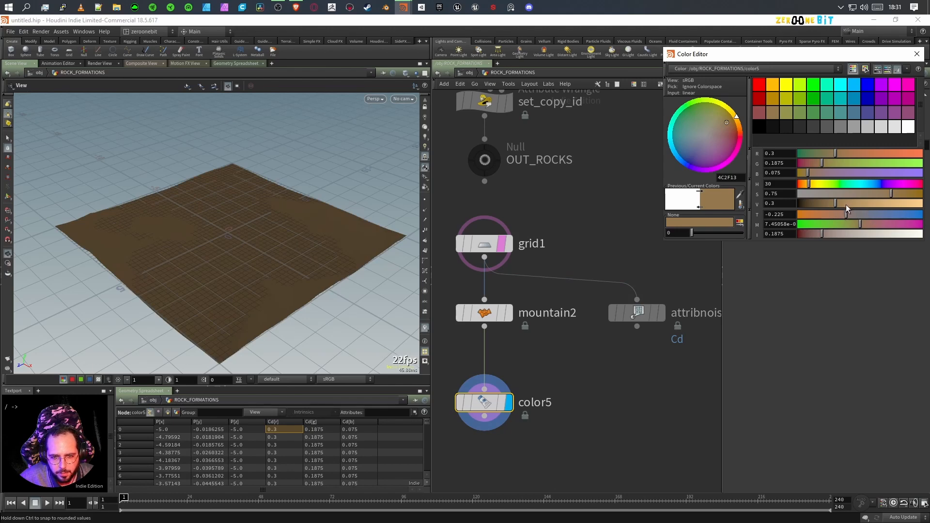
pyautogui.moveTo(854, 203); pyautogui.dragTo(863, 204)
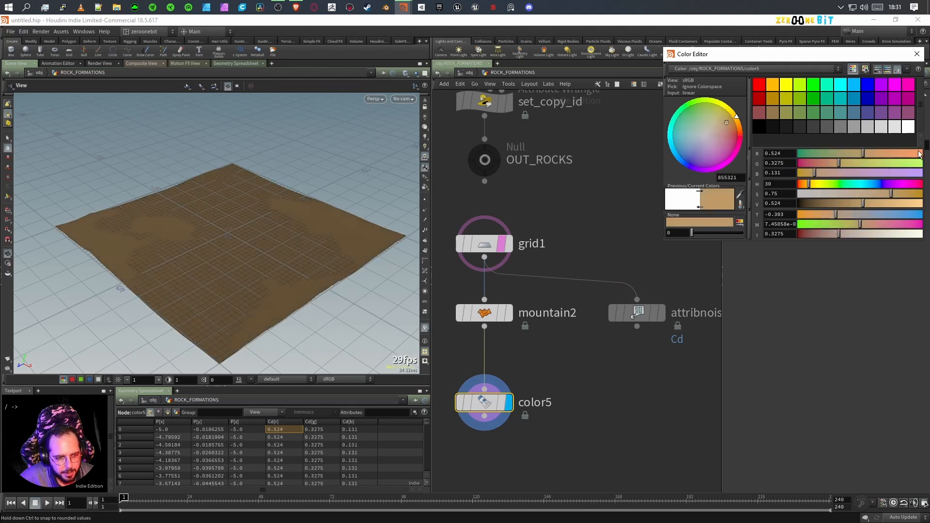
pyautogui.click(917, 53)
# - Duplicate color5 beside the original, display the copy, and darken its brown to 0.331, 0.206875, 0.08275
pyautogui.moveTo(487, 406)
pyautogui.keyDown('alt'); pyautogui.moveTo(487, 406); pyautogui.dragTo(600, 411); pyautogui.keyUp('alt')
pyautogui.moveTo(600, 403); pyautogui.dragTo(606, 402)
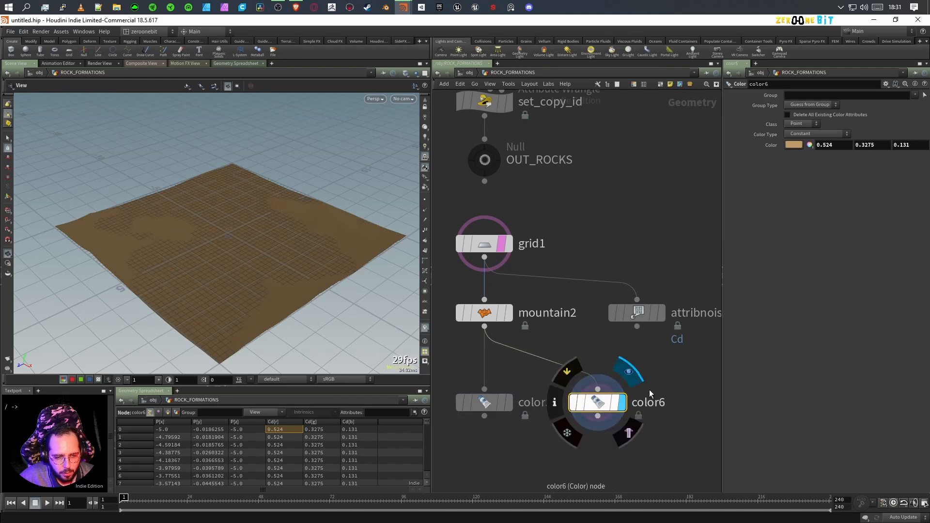
pyautogui.click(794, 144)
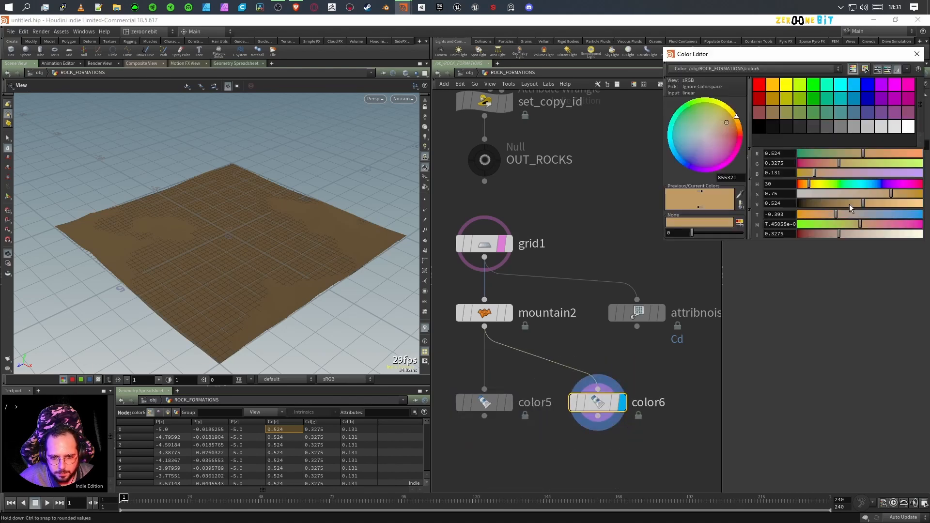
pyautogui.moveTo(850, 205); pyautogui.dragTo(840, 205)
pyautogui.click(917, 54)
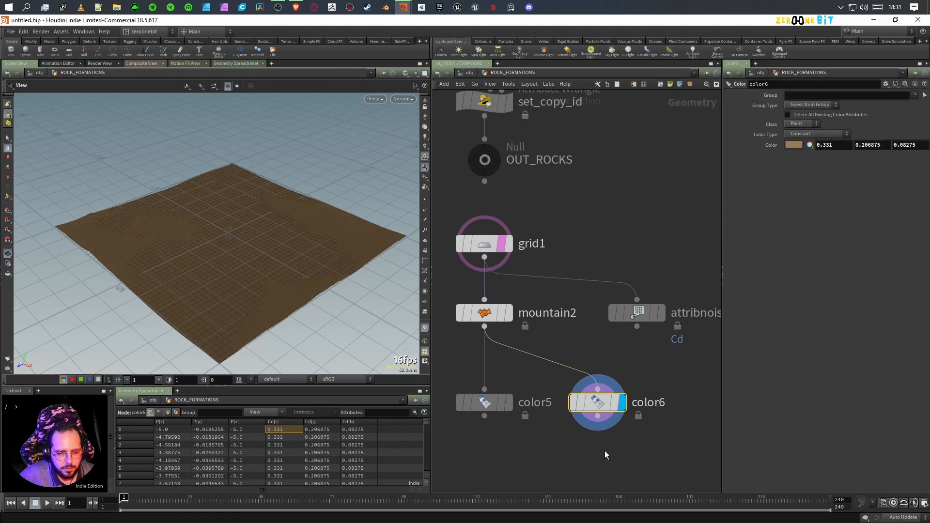
# - Add a Labs Color Blend node below the two Color nodes
pyautogui.press('Tab')
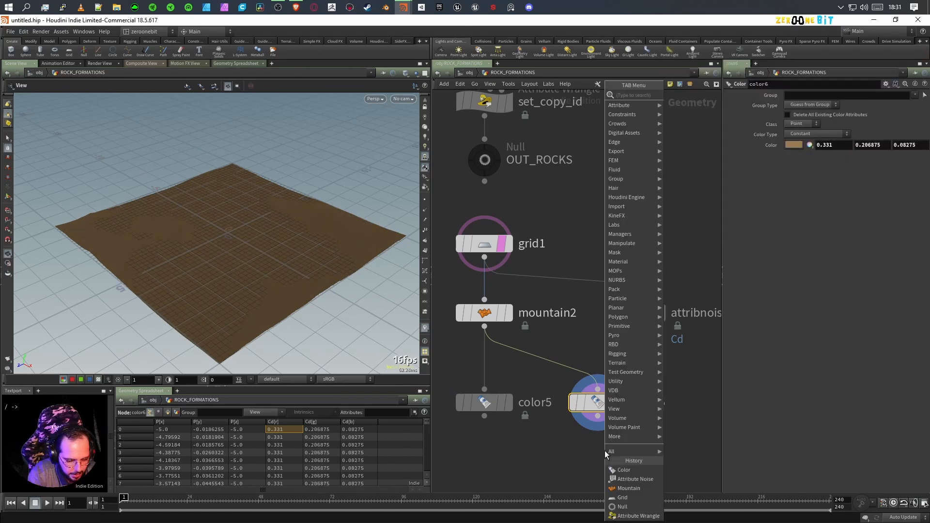
pyautogui.write('blen')
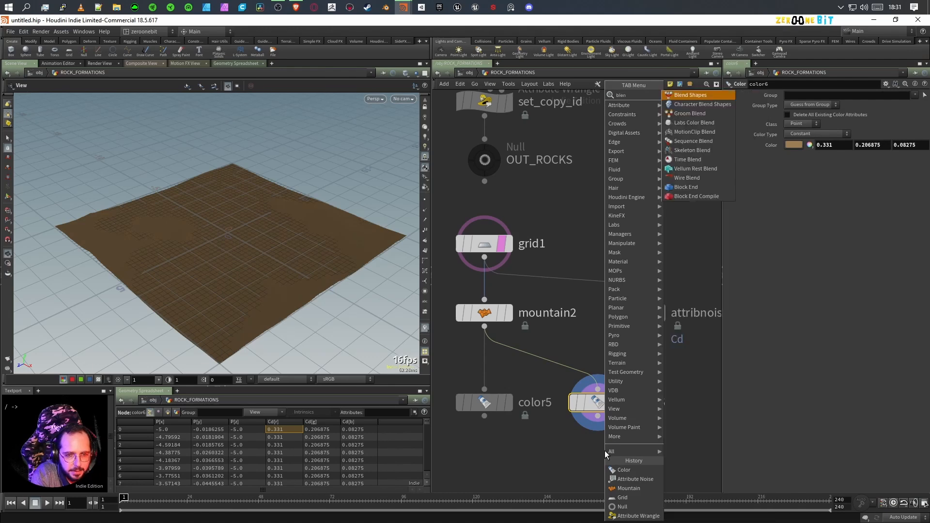
pyautogui.click(696, 123)
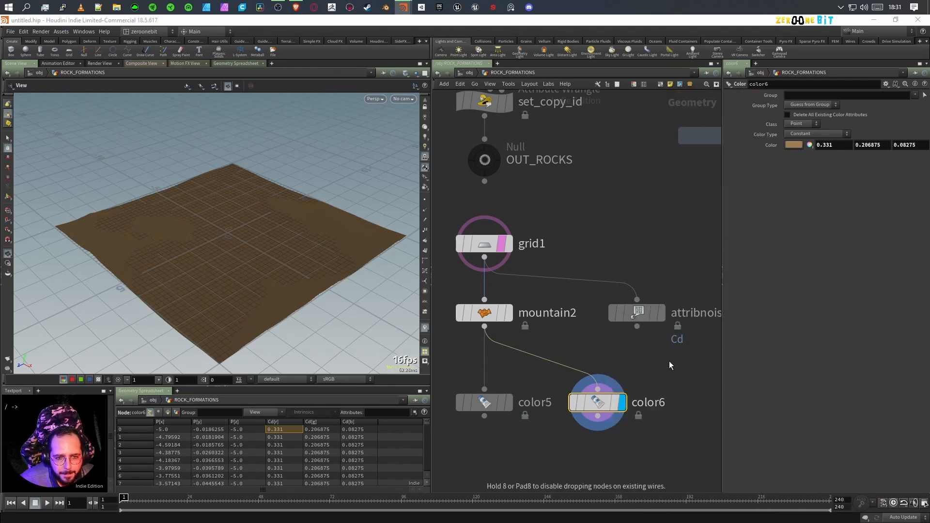
pyautogui.click(594, 472)
# - Connect color5, color6 and attribnoise1 to the first, second and third inputs of the Color Blend node
pyautogui.moveTo(636, 452); pyautogui.dragTo(609, 392, button='middle')
pyautogui.click(458, 357)
pyautogui.click(556, 399)
pyautogui.click(572, 357)
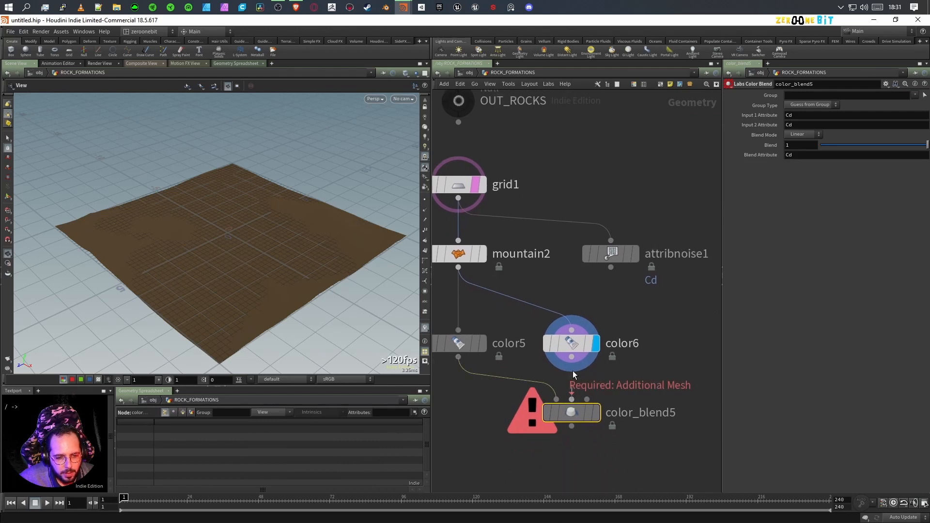
pyautogui.click(571, 399)
pyautogui.click(587, 399)
pyautogui.click(611, 267)
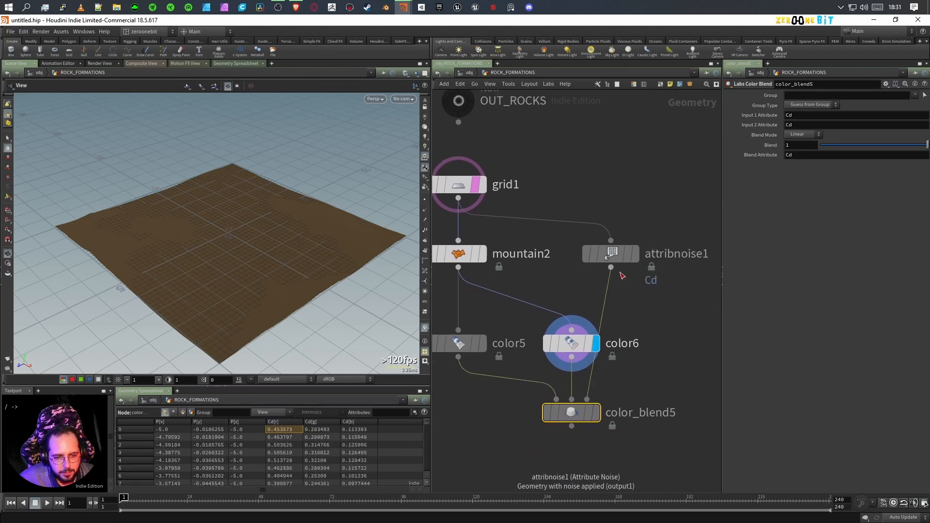
# - Move attribnoise1 into line beside color6 and make the Color Blend node the displayed node
pyautogui.moveTo(614, 257); pyautogui.dragTo(677, 353)
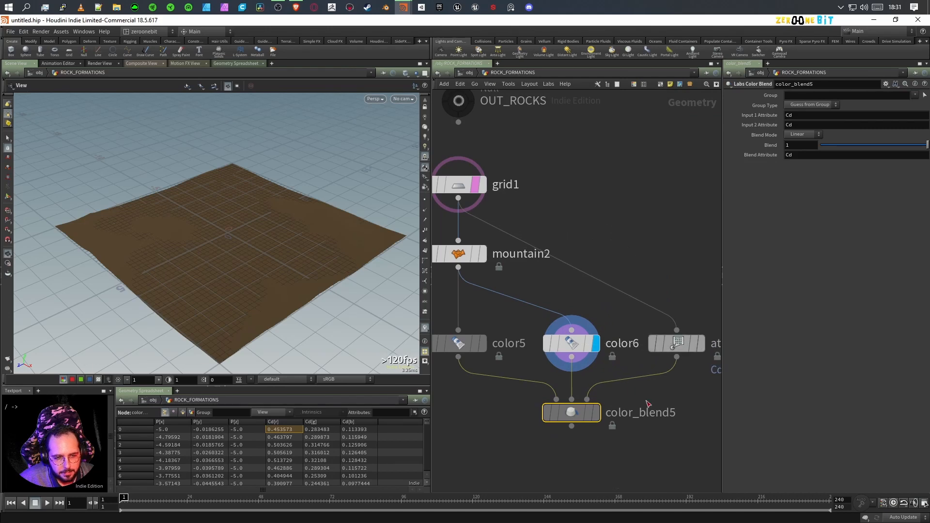
pyautogui.click(596, 414)
pyautogui.moveTo(238, 279); pyautogui.dragTo(235, 291)
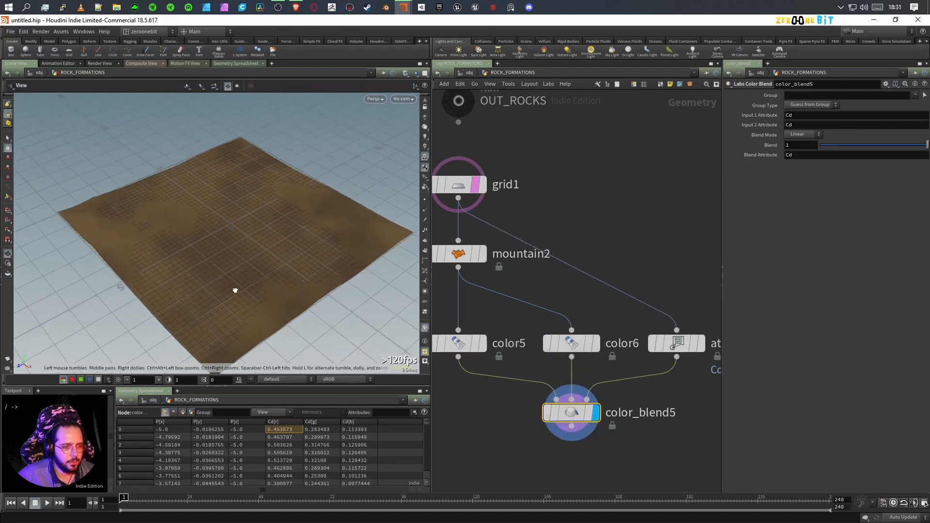
# - Turn off grid1's template flag and hide the viewport's reference grid to inspect the blended terrain
pyautogui.click(475, 189)
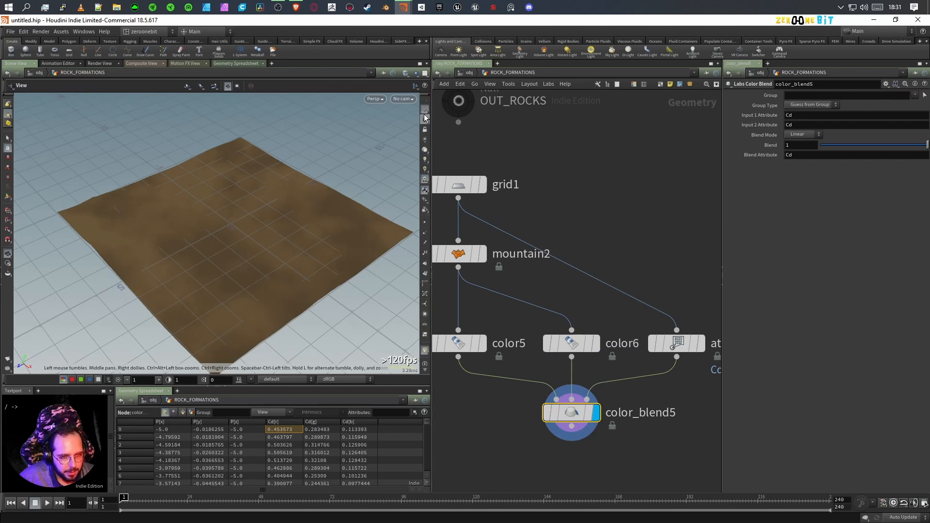
pyautogui.click(425, 110)
pyautogui.moveTo(313, 223); pyautogui.dragTo(193, 255)
pyautogui.scroll(3, 210, 267)
pyautogui.scroll(3, 210, 266)
pyautogui.scroll(-5, 281, 293)
pyautogui.moveTo(281, 293); pyautogui.dragTo(264, 262)
# - Center grid1 above the terrain branches and switch the network wiring style to Rounded
pyautogui.moveTo(634, 379); pyautogui.dragTo(648, 356, button='middle')
pyautogui.moveTo(464, 153); pyautogui.dragTo(577, 155)
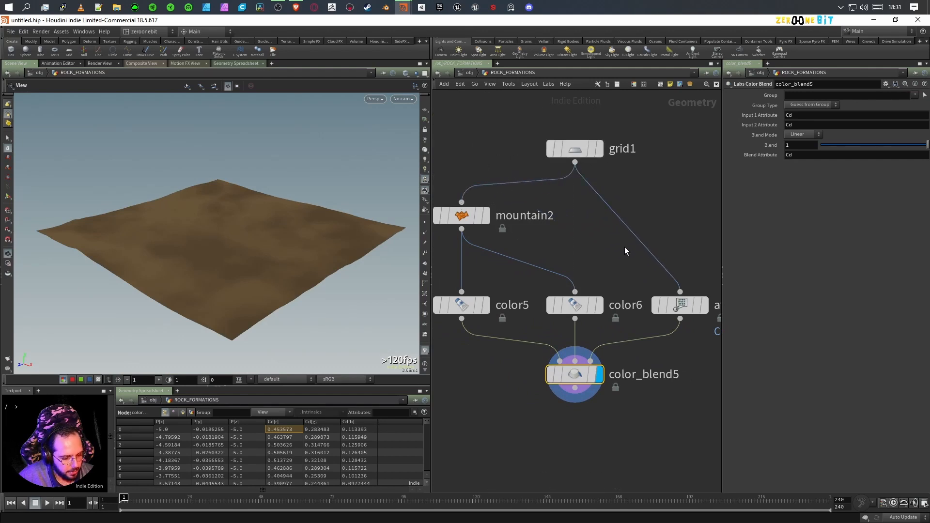
pyautogui.hotkey('shift', 's')
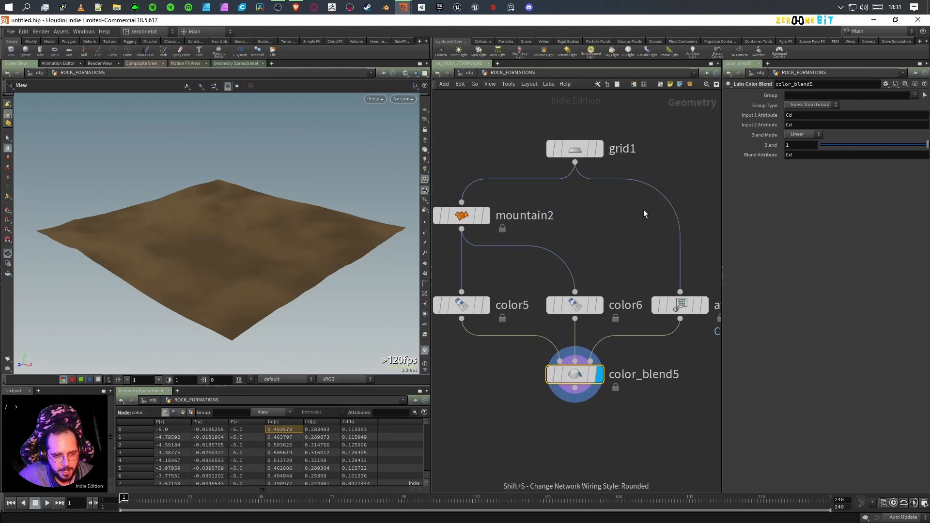
# - Move all six terrain nodes together so grid1 lines up below OUT_ROCKS
pyautogui.scroll(-8, 601, 262)
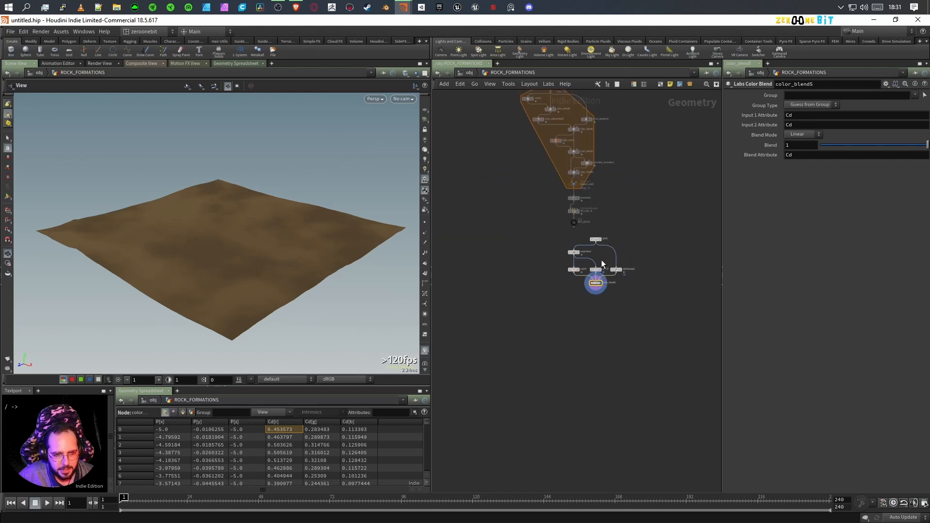
pyautogui.moveTo(542, 236); pyautogui.dragTo(655, 321)
pyautogui.moveTo(597, 244); pyautogui.dragTo(576, 249)
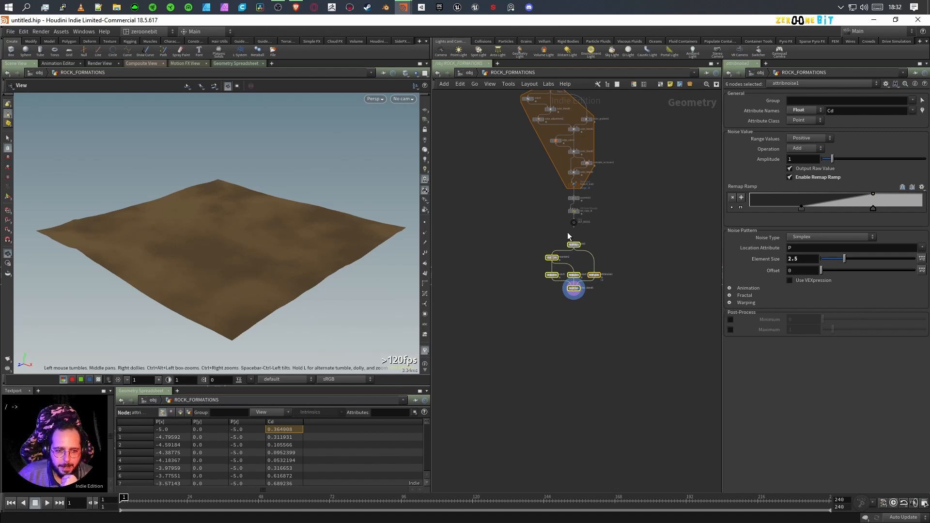
# - Add an Object Merge node beside grid1 and set its Object 1 to ../OUT_ROCKS
pyautogui.press('Tab')
pyautogui.write('merge')
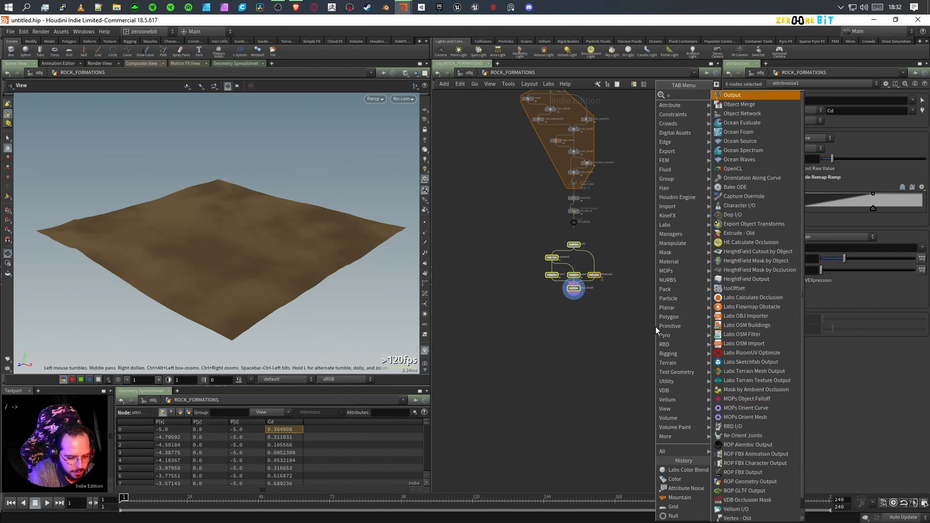
pyautogui.press('Return')
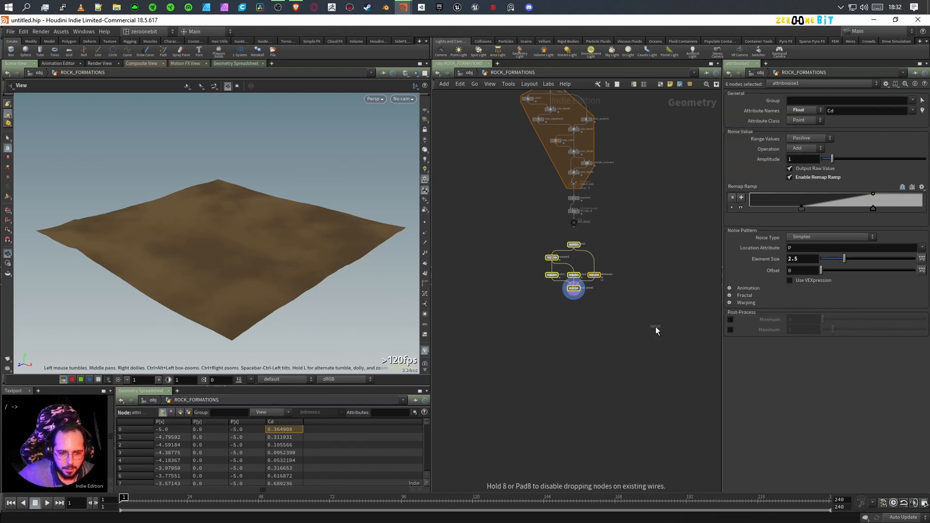
pyautogui.click(640, 246)
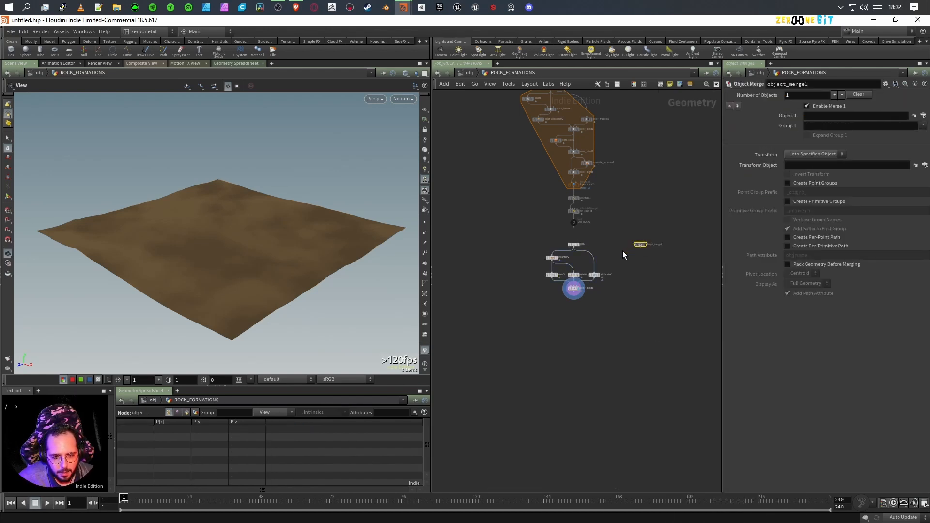
pyautogui.scroll(5, 623, 251)
pyautogui.moveTo(488, 194); pyautogui.dragTo(816, 116)
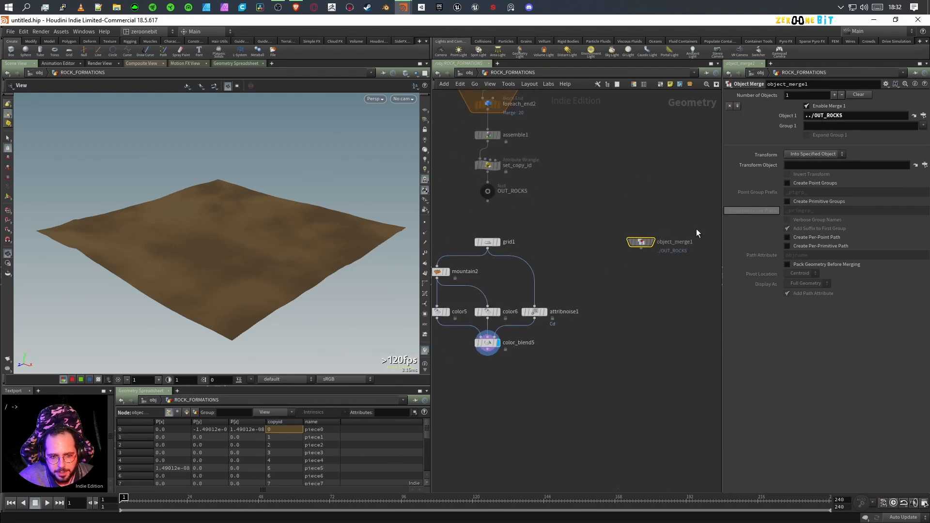
# - Make the Object Merge node the displayed node and rename it get_small_rocks
pyautogui.click(654, 245)
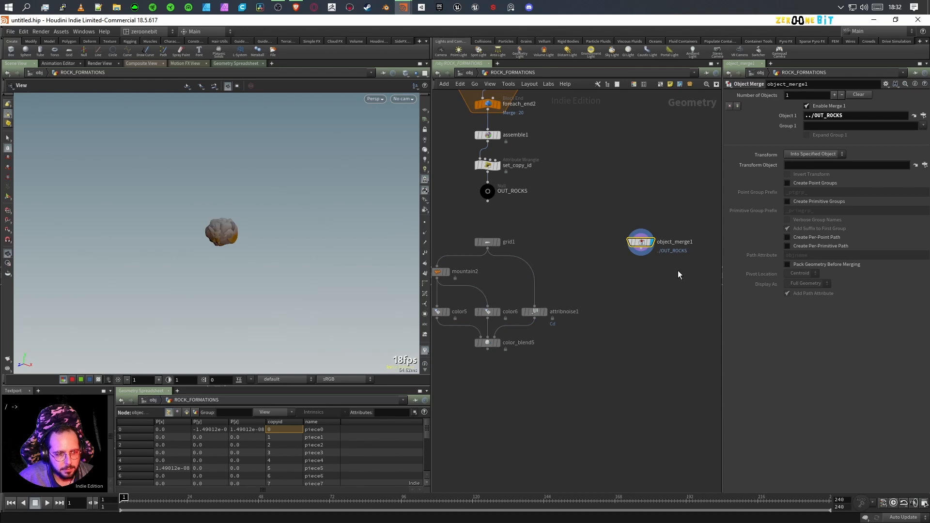
pyautogui.doubleClick(675, 242)
pyautogui.write('get')
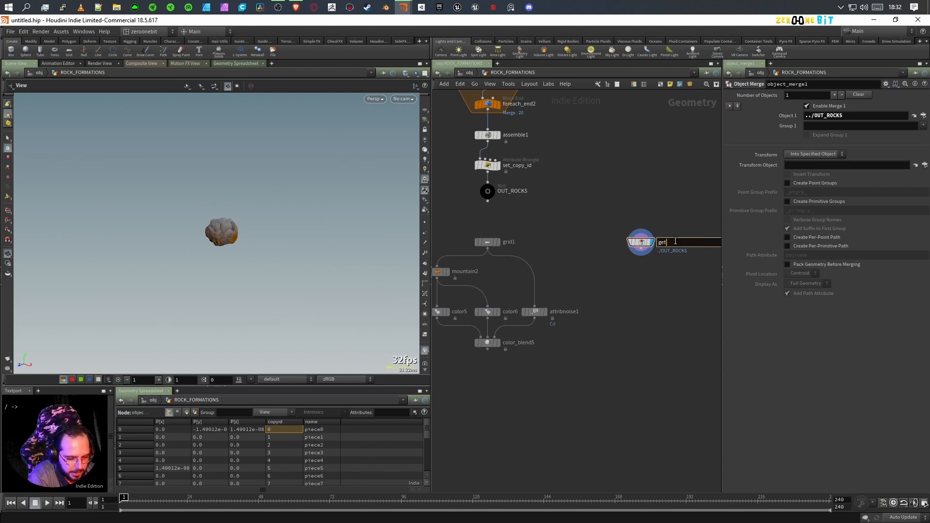
pyautogui.write('_small_rocks')
pyautogui.press('Return')
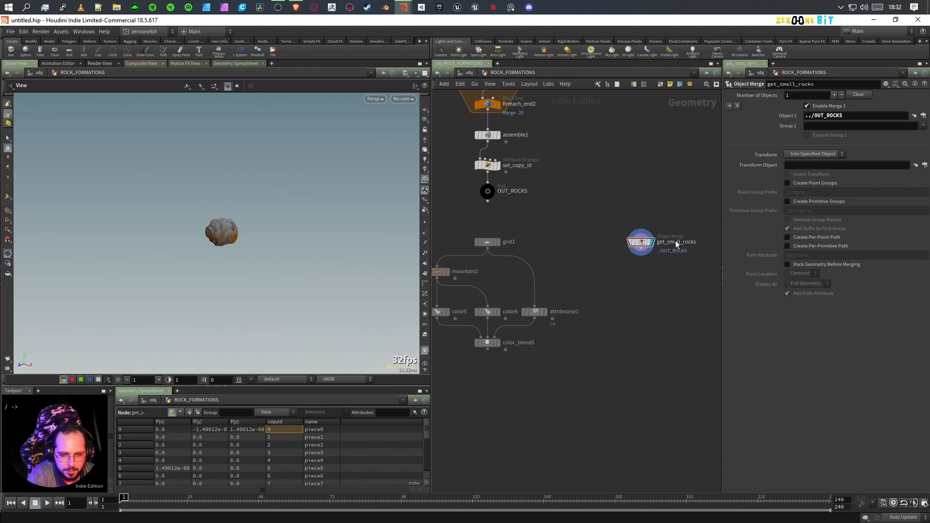
# - Set the Transform option of get_small_rocks to None
pyautogui.moveTo(641, 248)
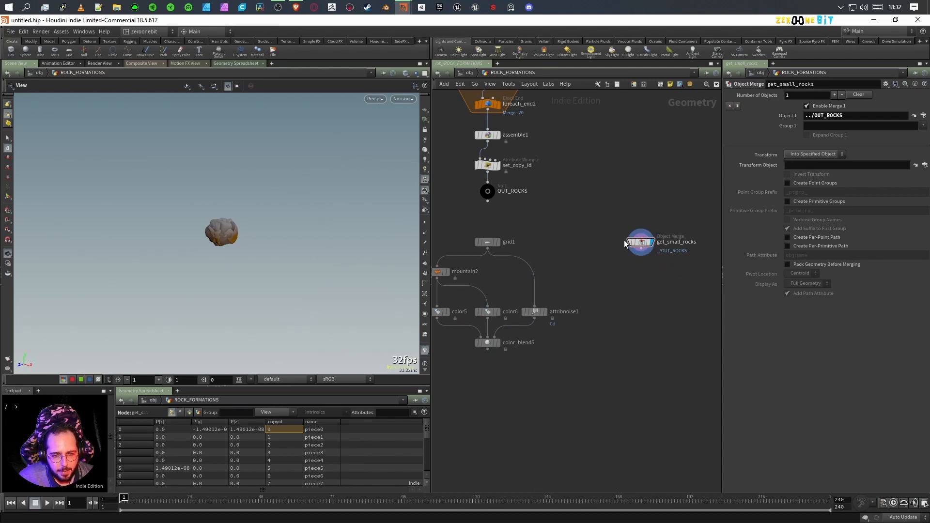
pyautogui.click(821, 155)
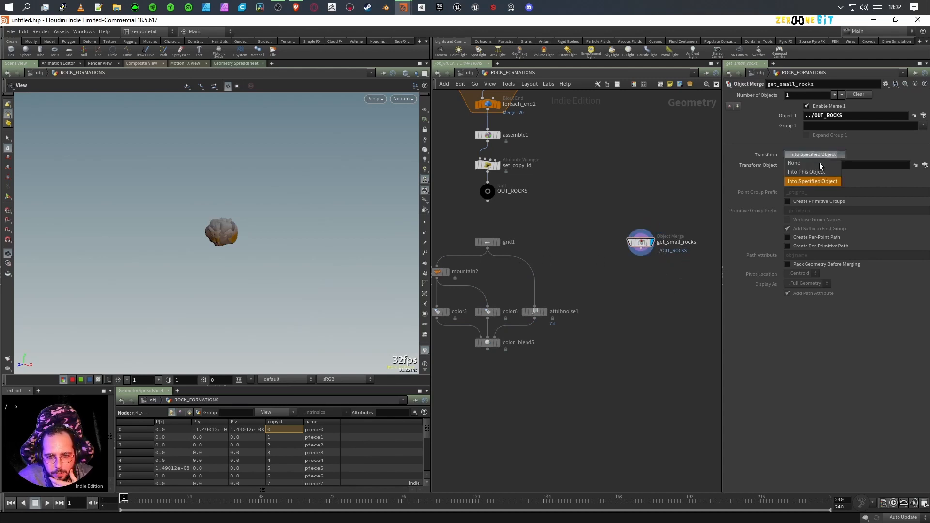
pyautogui.click(810, 160)
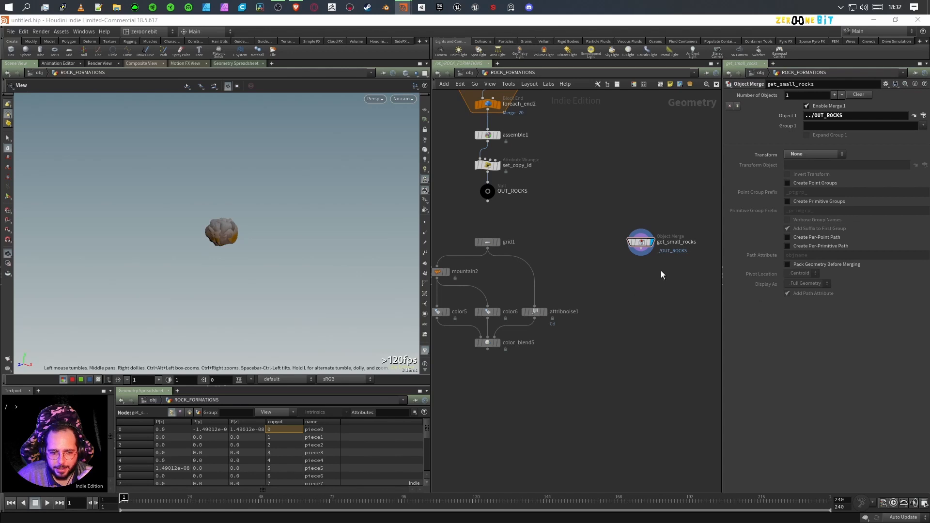
# - Add a Blast node connected below get_small_rocks and make it the displayed node
pyautogui.press('Tab')
pyautogui.write('null')
pyautogui.press('Return')
pyautogui.scroll(1, 646, 312)
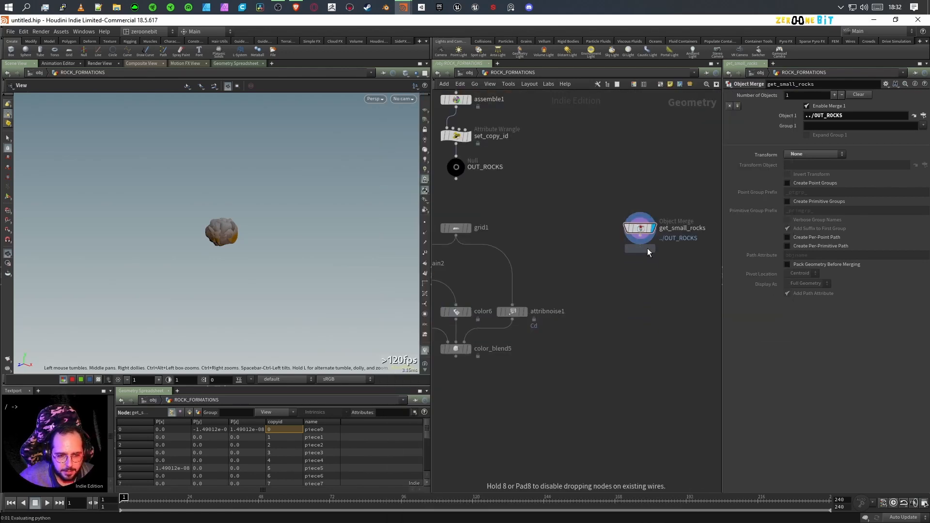
pyautogui.moveTo(641, 260); pyautogui.dragTo(676, 264, button='middle')
pyautogui.click(676, 266)
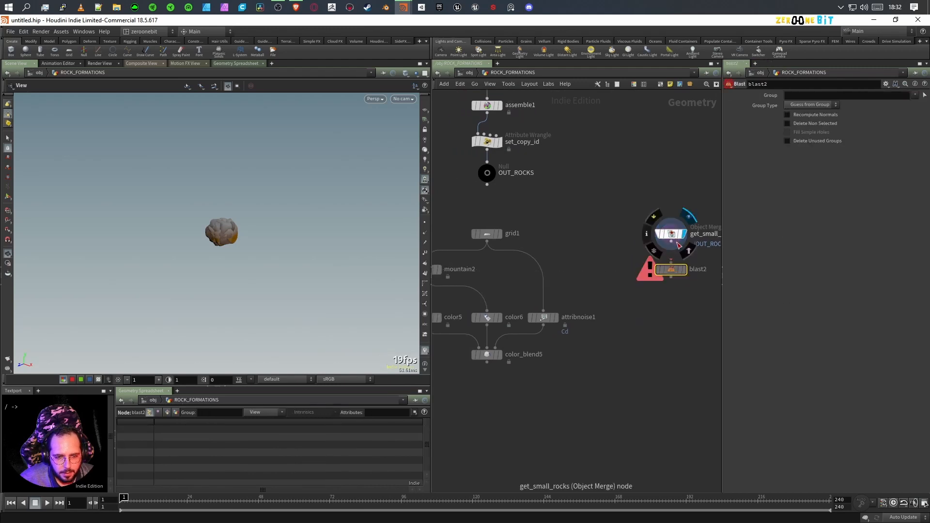
pyautogui.click(685, 269)
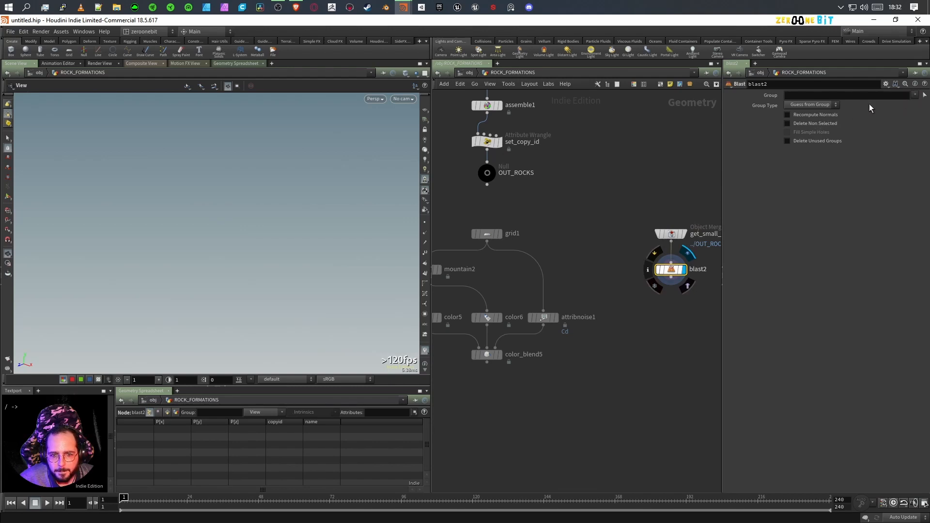
# - Set the Blast group to 0 and enable Delete Non Selected to keep only the first rock
pyautogui.click(799, 95)
pyautogui.write('0')
pyautogui.press('Return')
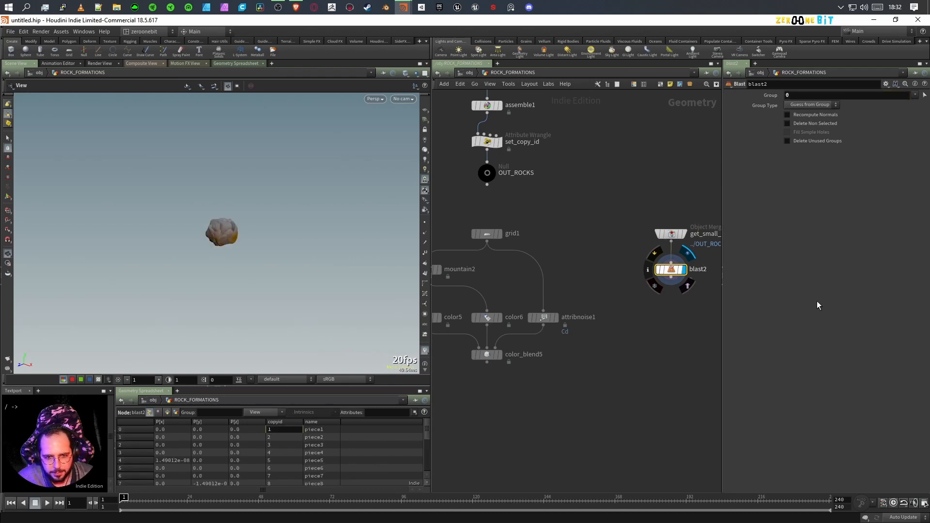
pyautogui.click(813, 123)
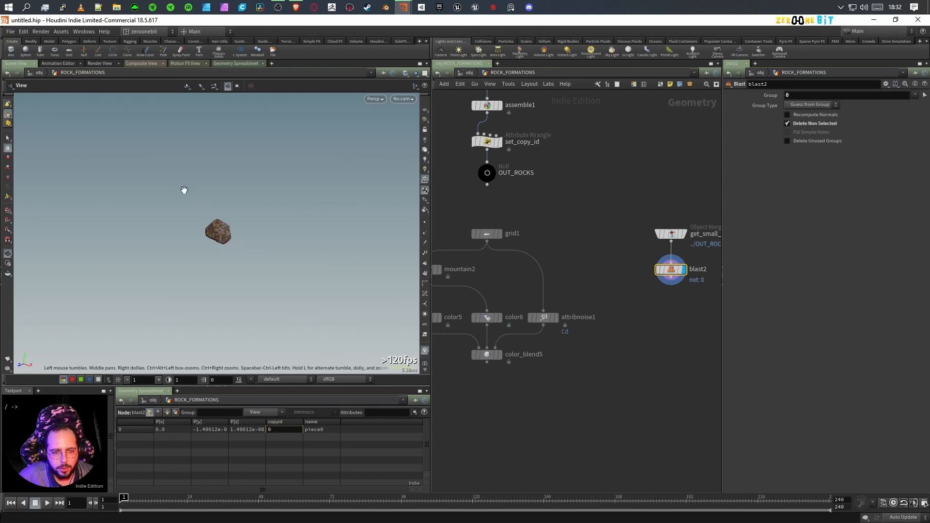
# - Refresh the scene view and examine the isolated rock's shape up close from several sides
pyautogui.click(58, 63)
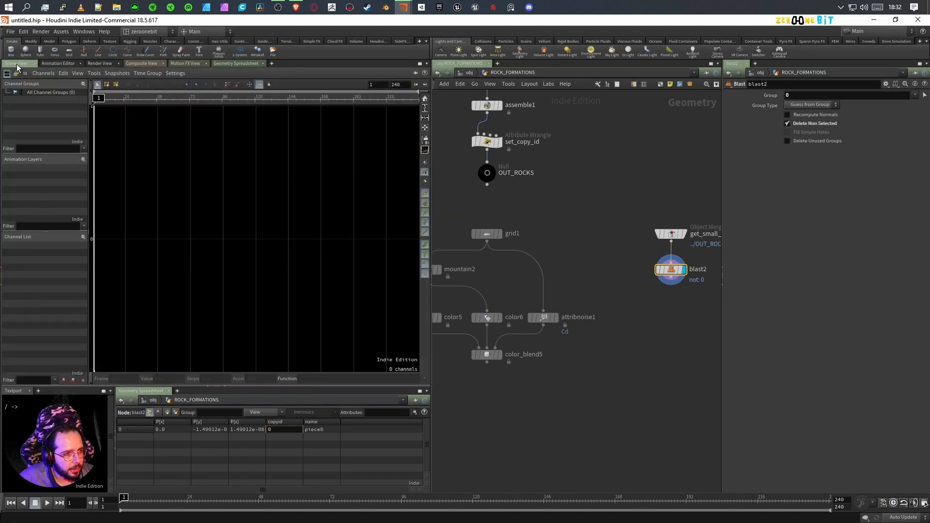
pyautogui.click(17, 64)
pyautogui.click(58, 64)
pyautogui.click(17, 64)
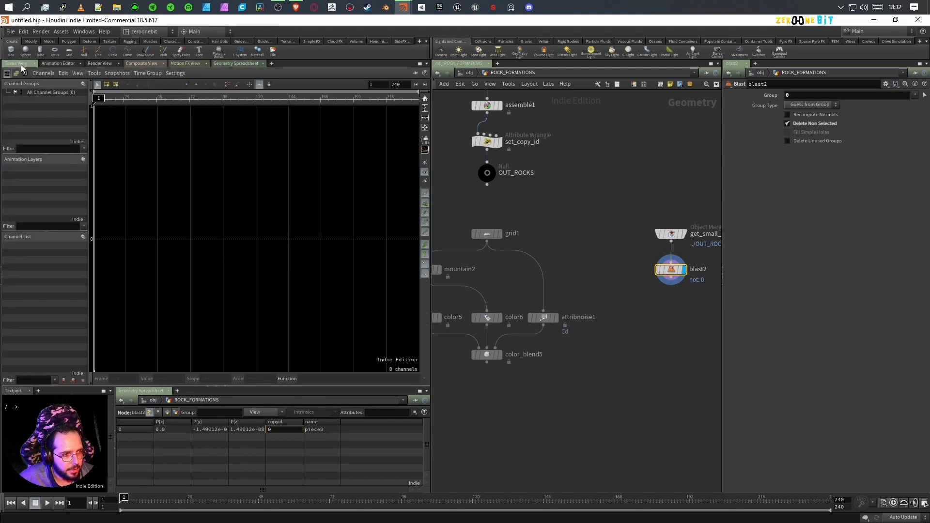
pyautogui.scroll(8, 217, 236)
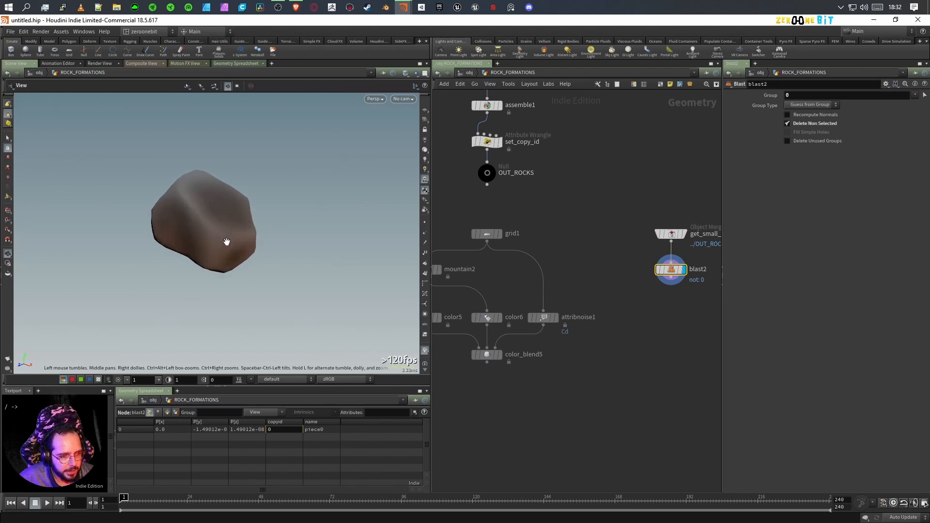
pyautogui.moveTo(152, 289); pyautogui.dragTo(258, 296)
pyautogui.press('f')
pyautogui.scroll(-6, 156, 288)
pyautogui.moveTo(183, 306); pyautogui.dragTo(264, 315)
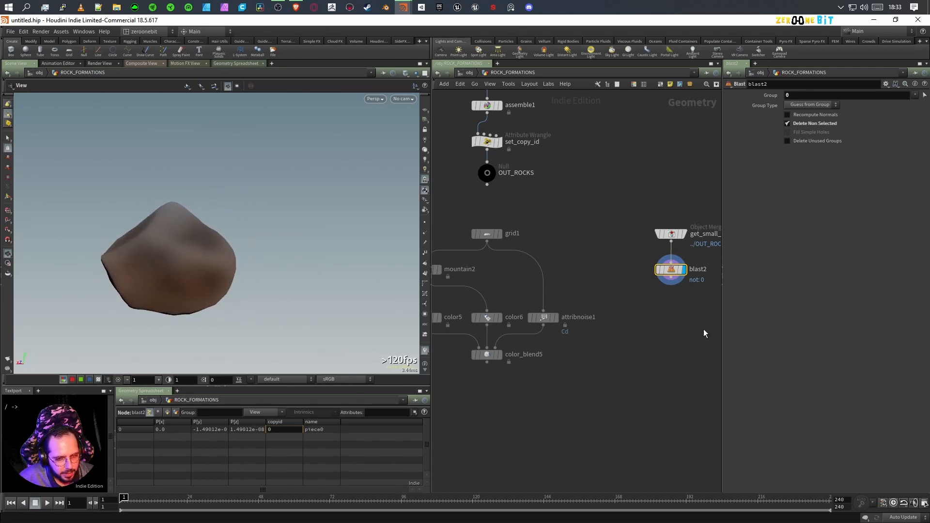
# - Add a Transform node below blast2, connect it to the Blast output, and make it the displayed node
pyautogui.press('Tab')
pyautogui.write('tranform')
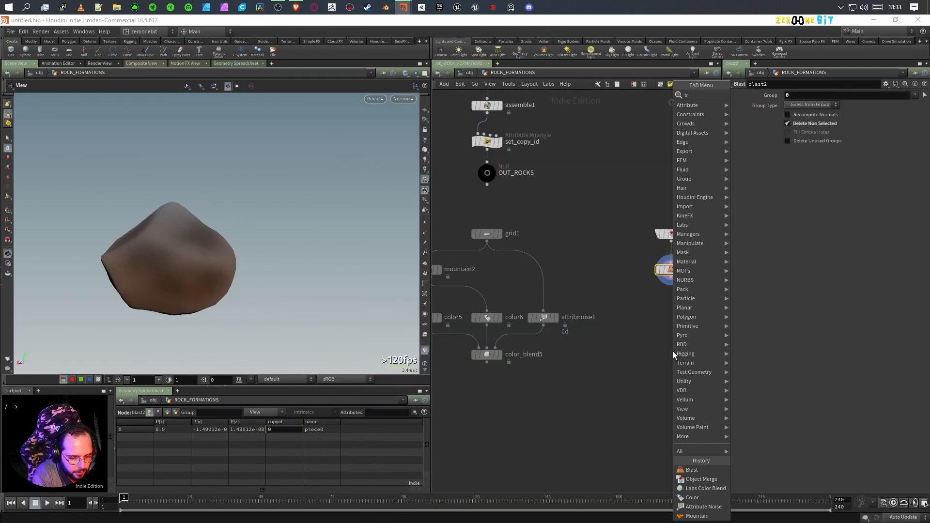
pyautogui.press('BackSpace')
pyautogui.press('BackSpace')
pyautogui.press('BackSpace')
pyautogui.press('BackSpace')
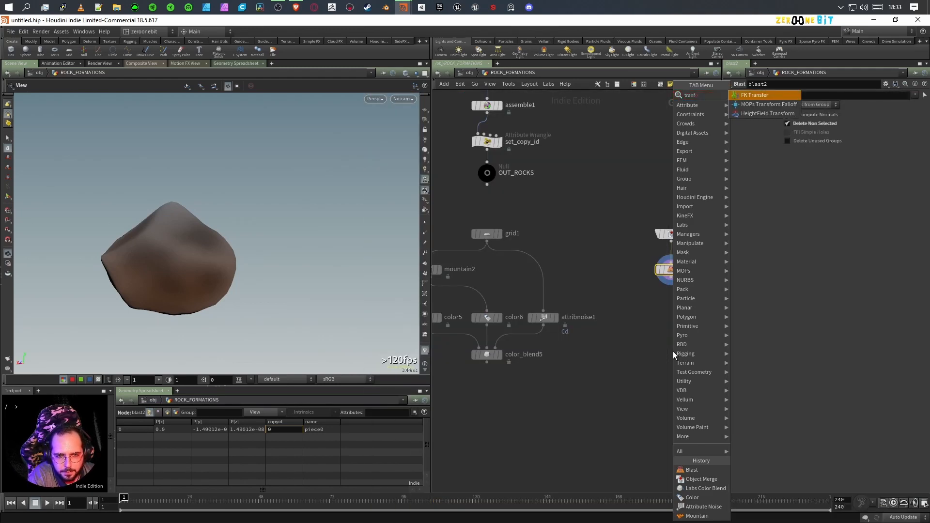
pyautogui.press('Return')
pyautogui.press('Return')
pyautogui.click(673, 354)
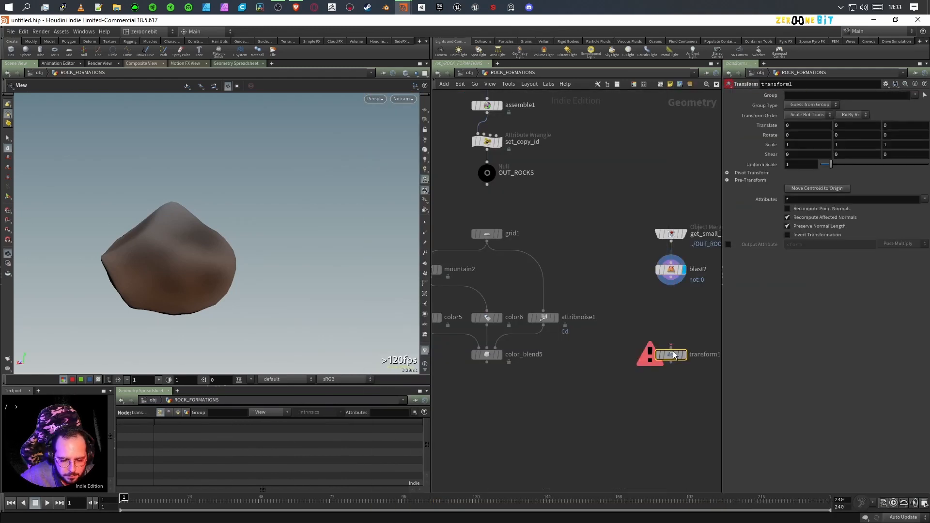
pyautogui.moveTo(673, 354); pyautogui.dragTo(673, 316)
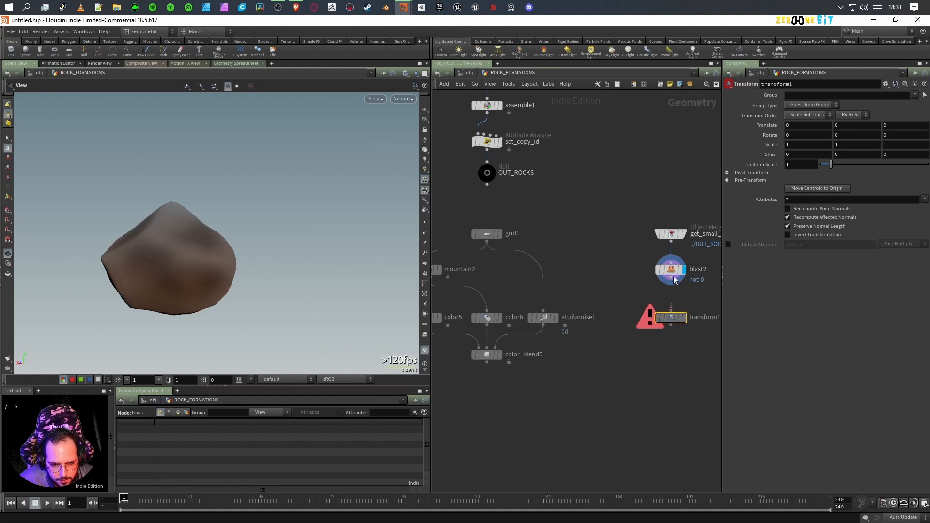
pyautogui.moveTo(671, 278); pyautogui.dragTo(671, 311)
pyautogui.click(686, 319)
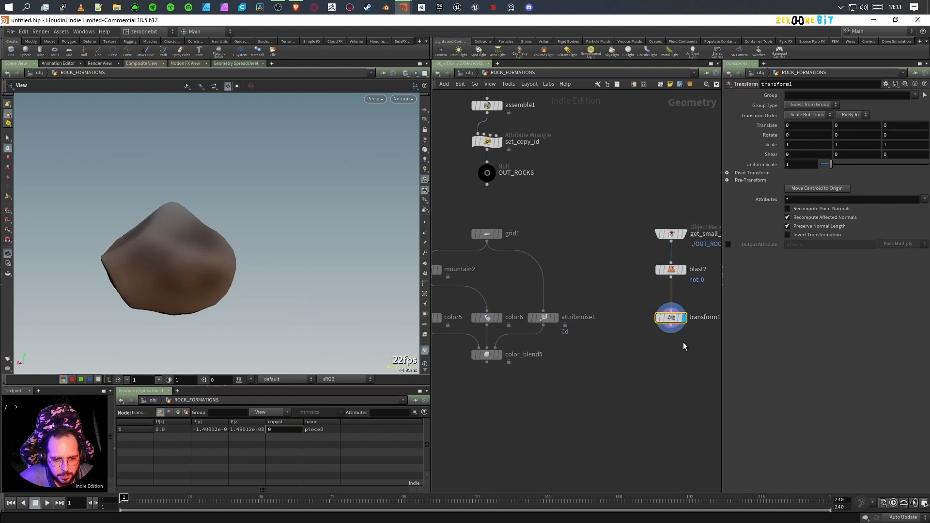
# - Set the Transform node's Uniform Scale to 3 to enlarge the rock
pyautogui.click(800, 165)
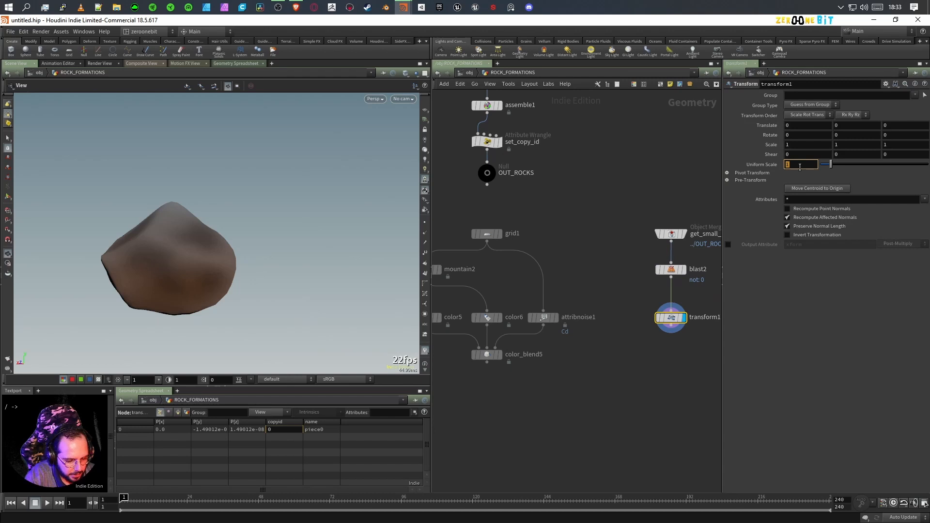
pyautogui.write('3')
pyautogui.press('Return')
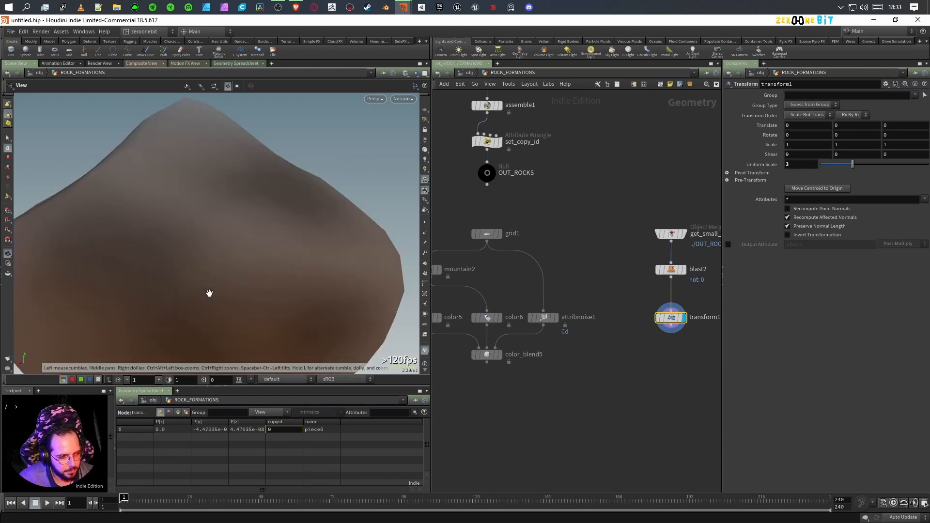
pyautogui.scroll(-10, 210, 293)
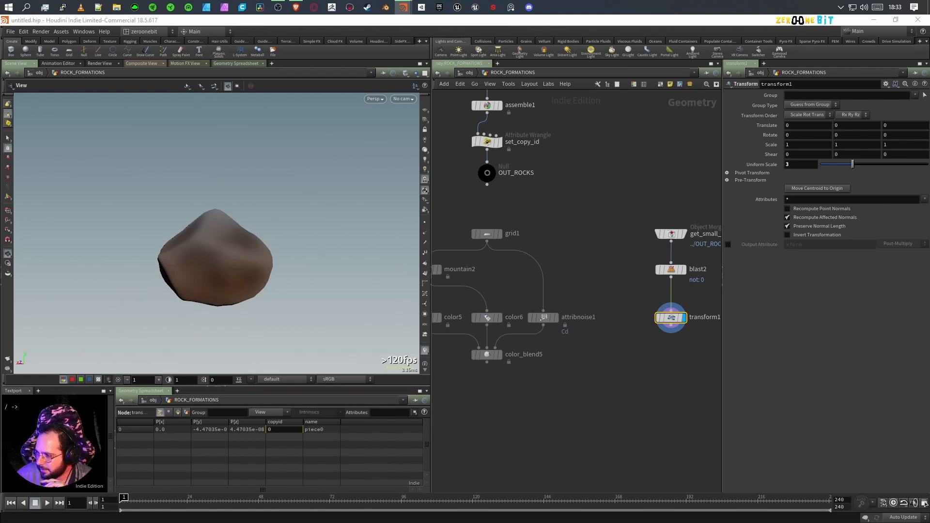
# - Add and display a Mask from Geometry node, with color_blend5 as its geometry and transform1 as its reference geometry
pyautogui.press('Tab')
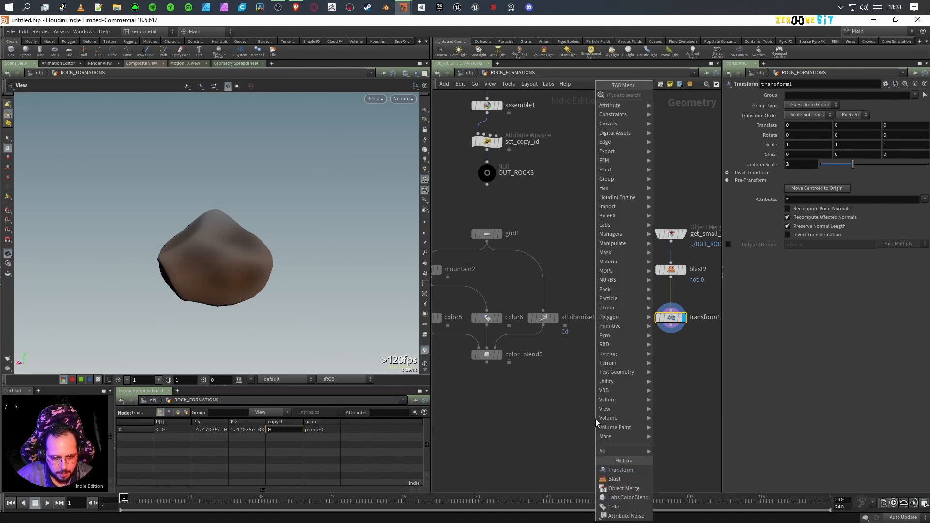
pyautogui.write('mask from')
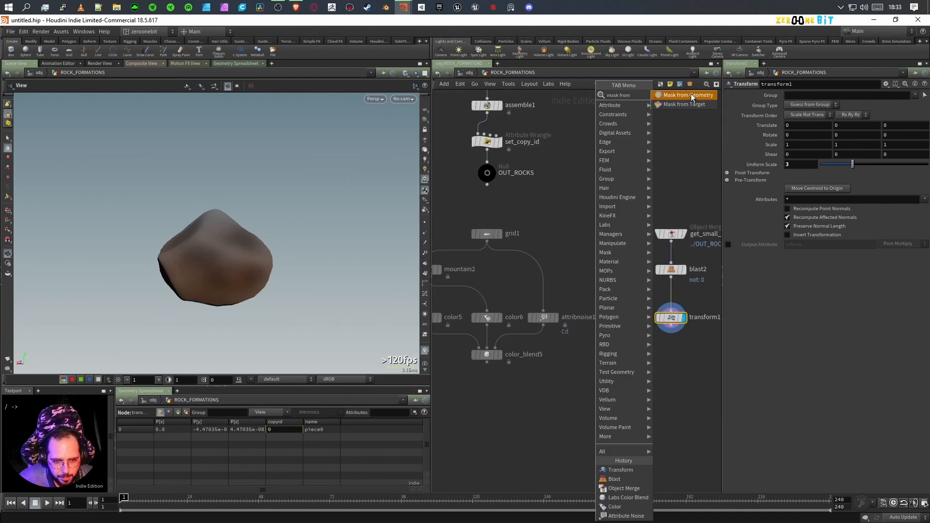
pyautogui.press('Return')
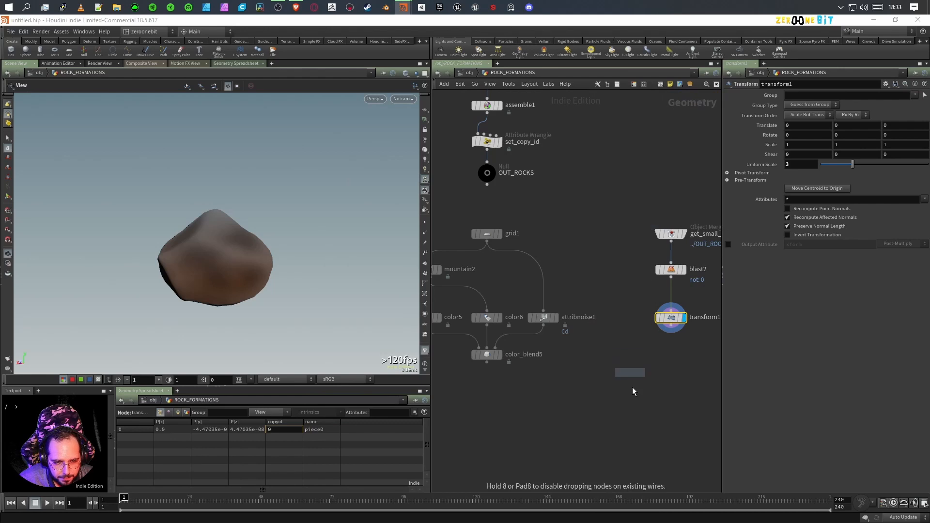
pyautogui.click(609, 420)
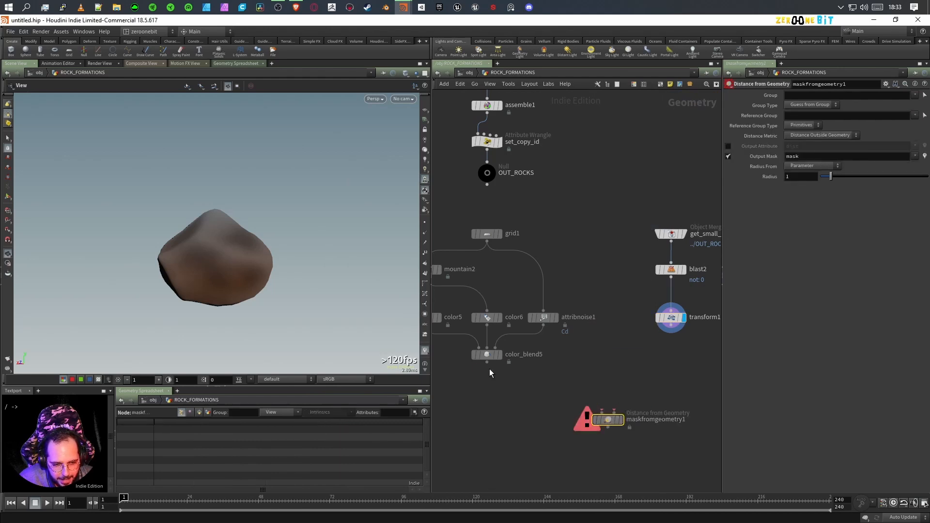
pyautogui.moveTo(487, 362); pyautogui.dragTo(615, 415)
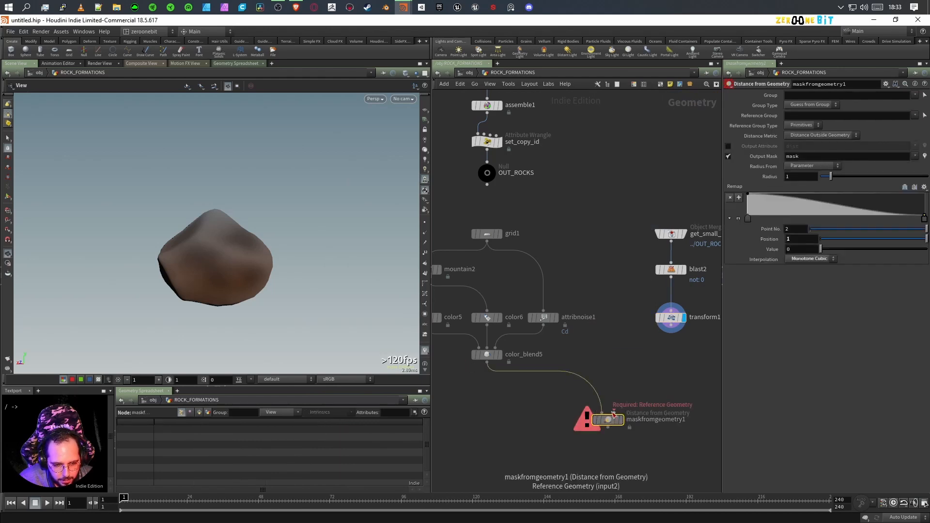
pyautogui.click(613, 412)
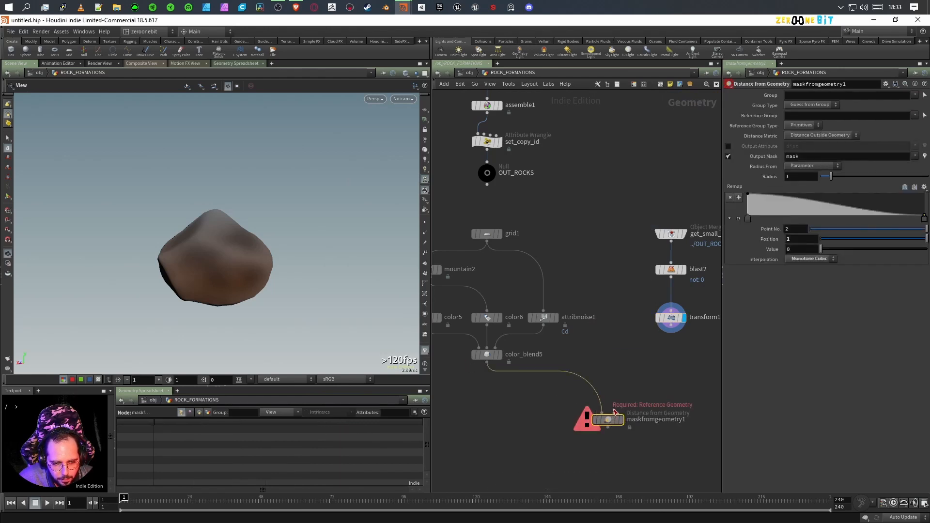
pyautogui.click(682, 335)
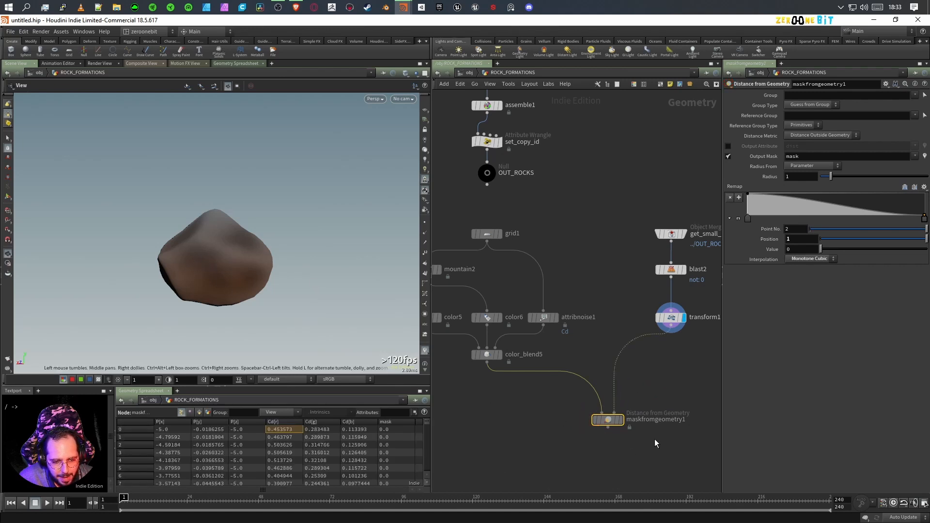
pyautogui.click(621, 420)
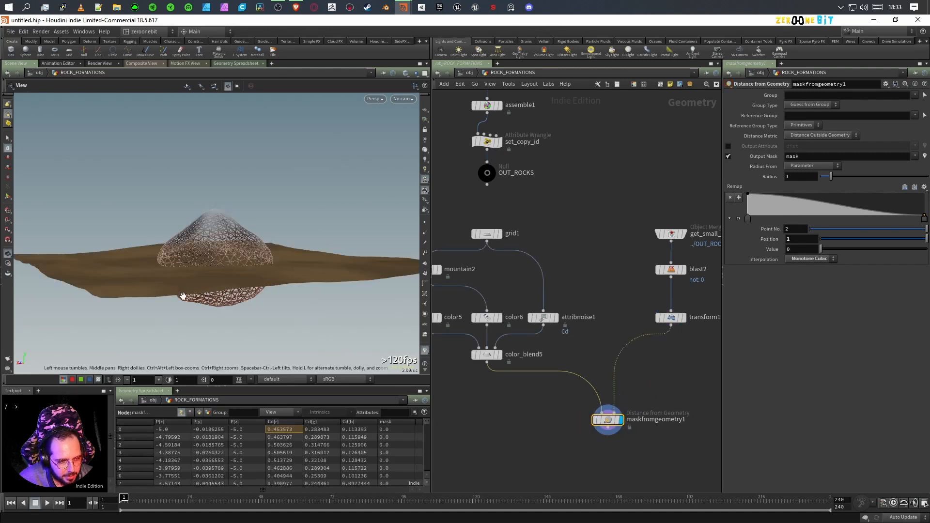
pyautogui.moveTo(179, 289); pyautogui.dragTo(185, 311)
# - Set transform1's Y translation to 1.5 to raise the rock above the terrain
pyautogui.click(671, 317)
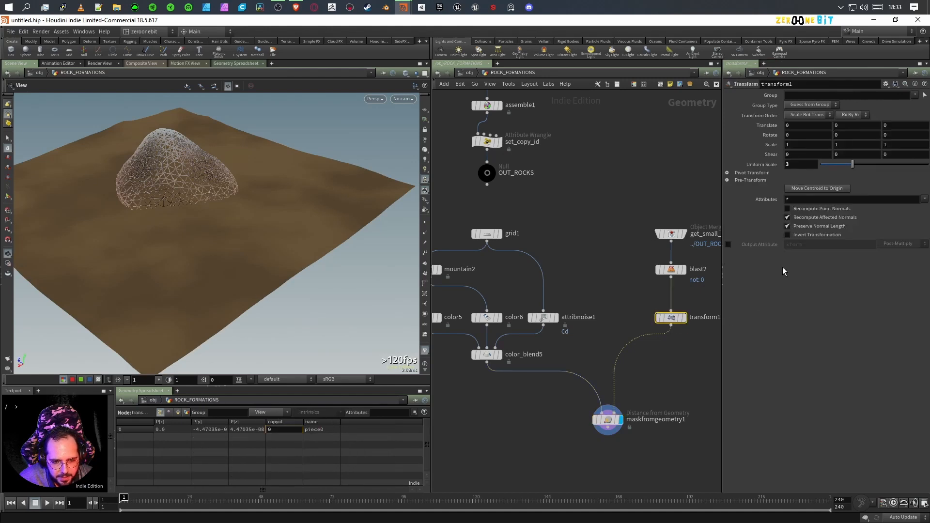
pyautogui.click(846, 127)
pyautogui.write('1.')
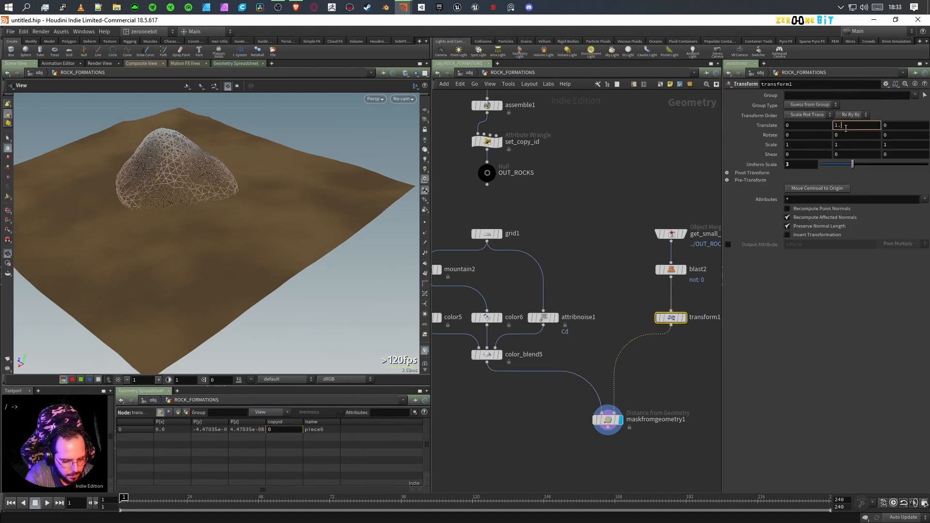
pyautogui.write('5')
pyautogui.press('Return')
# - Reduce transform1's Y translation to 1 and check how the rock sits on the terrain
pyautogui.click(851, 127)
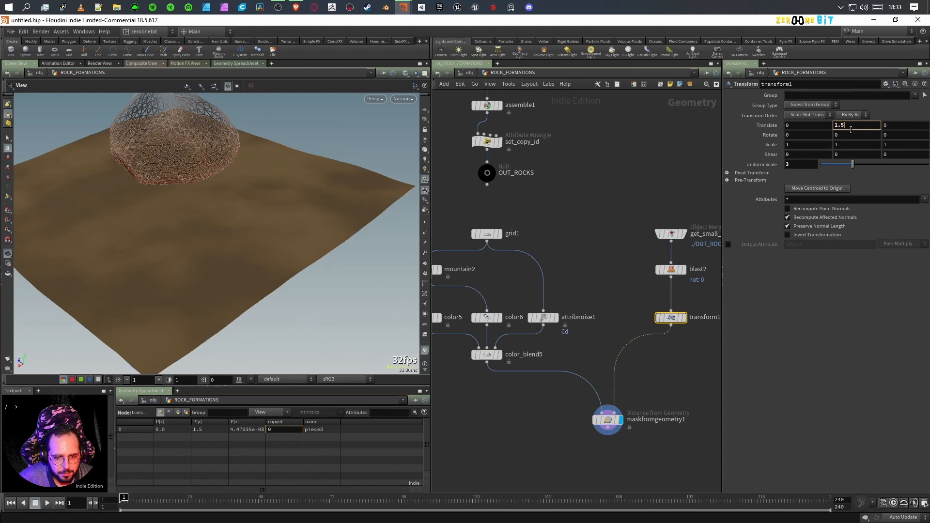
pyautogui.press('BackSpace')
pyautogui.press('BackSpace')
pyautogui.press('Return')
pyautogui.moveTo(223, 312)
pyautogui.mouseDown()
pyautogui.moveTo(223, 276)
pyautogui.moveTo(245, 303)
pyautogui.moveTo(216, 309)
pyautogui.mouseUp()
pyautogui.moveTo(276, 307); pyautogui.dragTo(245, 305)
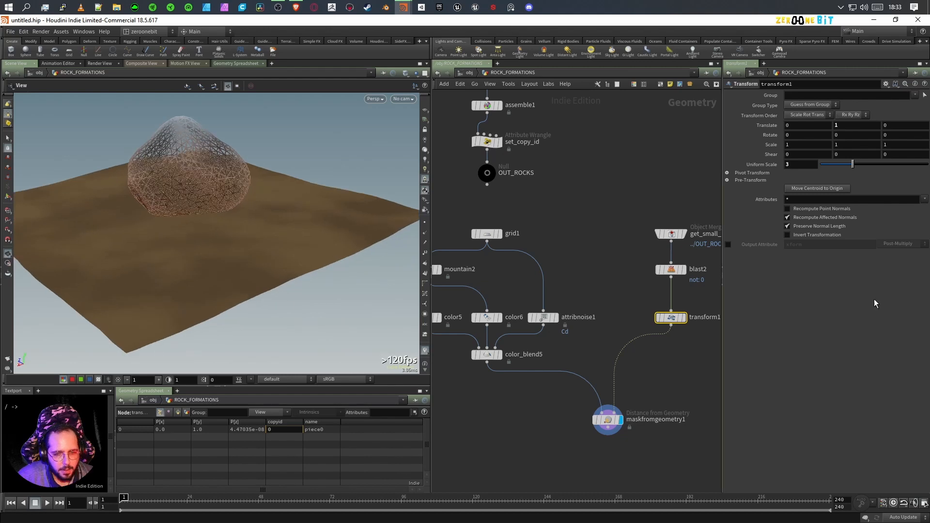
# - Set the Output Mask of maskfromgeometry1 to Cd to preview the mask as color on the terrain
pyautogui.click(607, 419)
pyautogui.moveTo(801, 157); pyautogui.dragTo(770, 161)
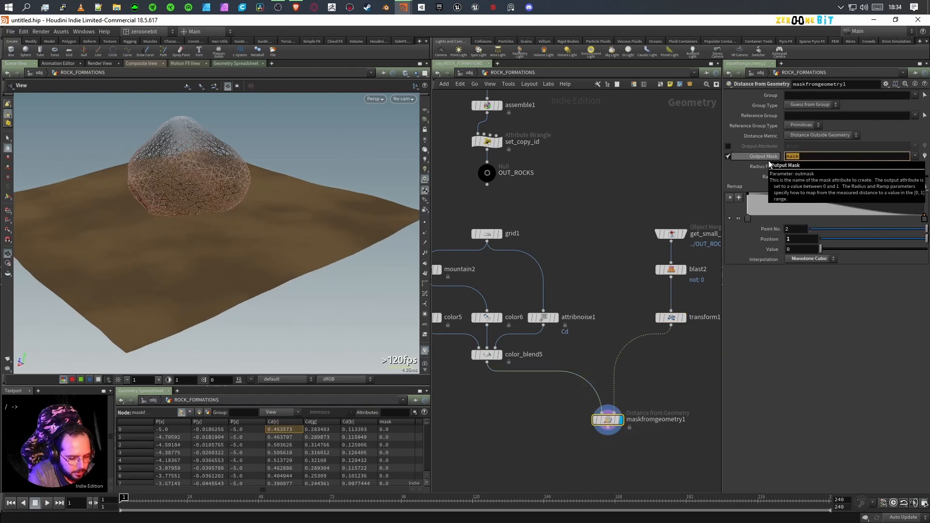
pyautogui.write('Cd')
pyautogui.press('Return')
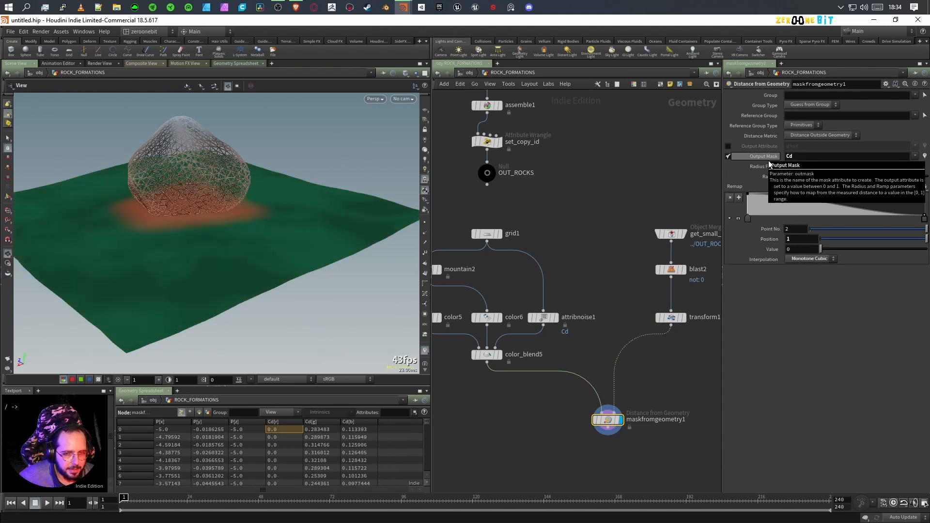
pyautogui.moveTo(261, 197); pyautogui.dragTo(168, 226)
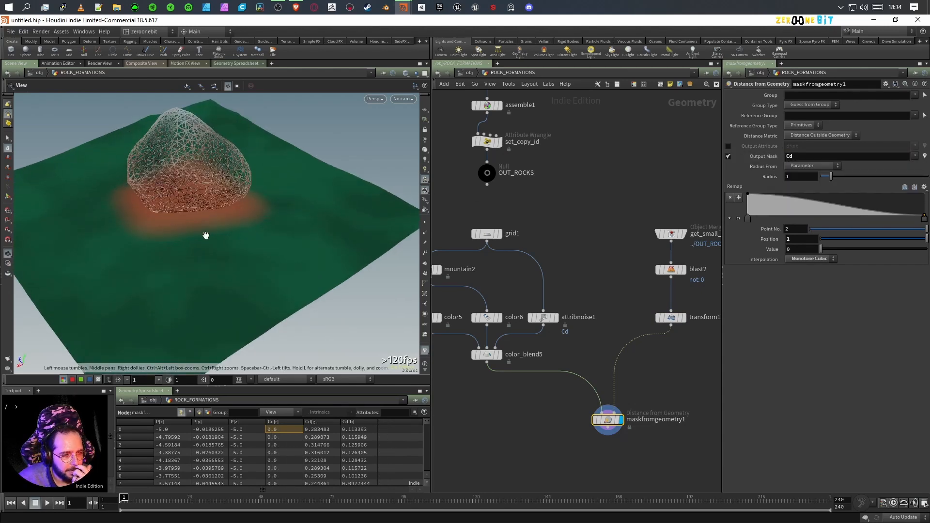
# - Try reversing the mask's Remap ramp, then return it to its falling curve
pyautogui.moveTo(751, 220); pyautogui.dragTo(729, 222)
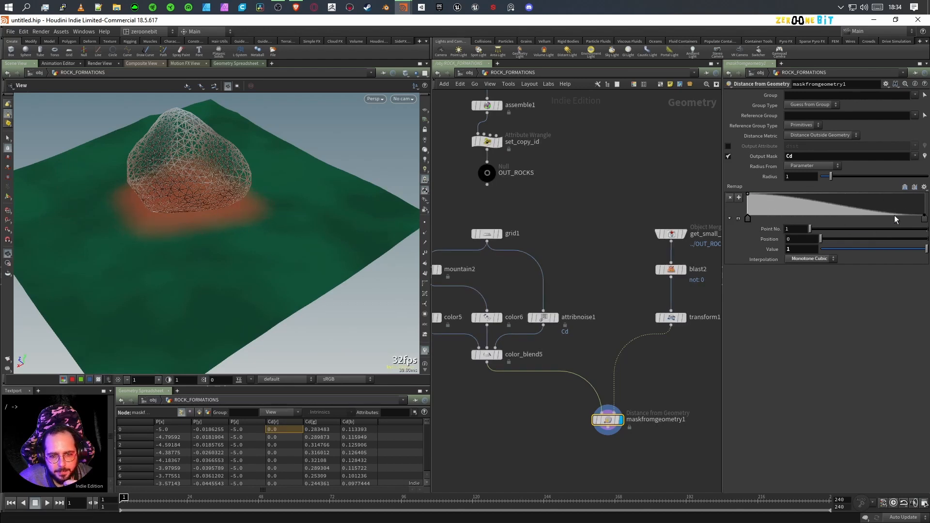
pyautogui.click(905, 188)
pyautogui.click(913, 189)
pyautogui.click(914, 190)
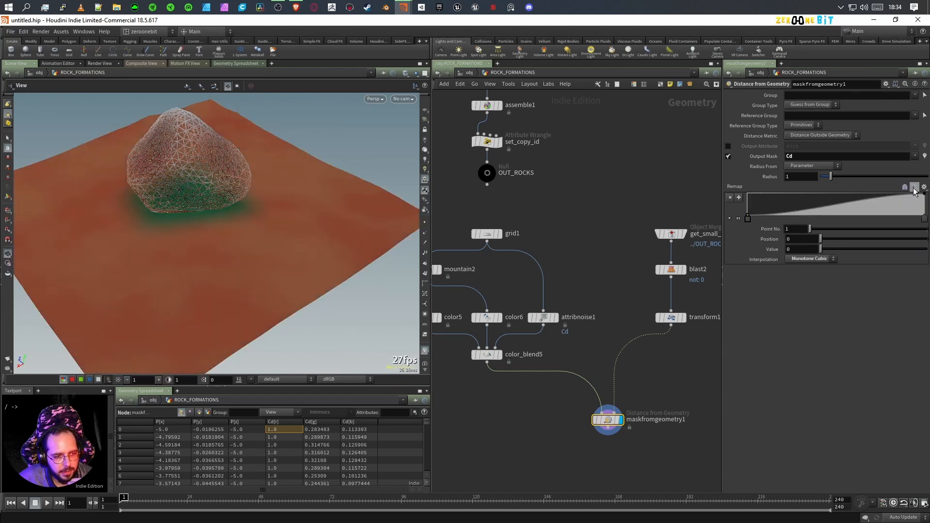
pyautogui.click(914, 190)
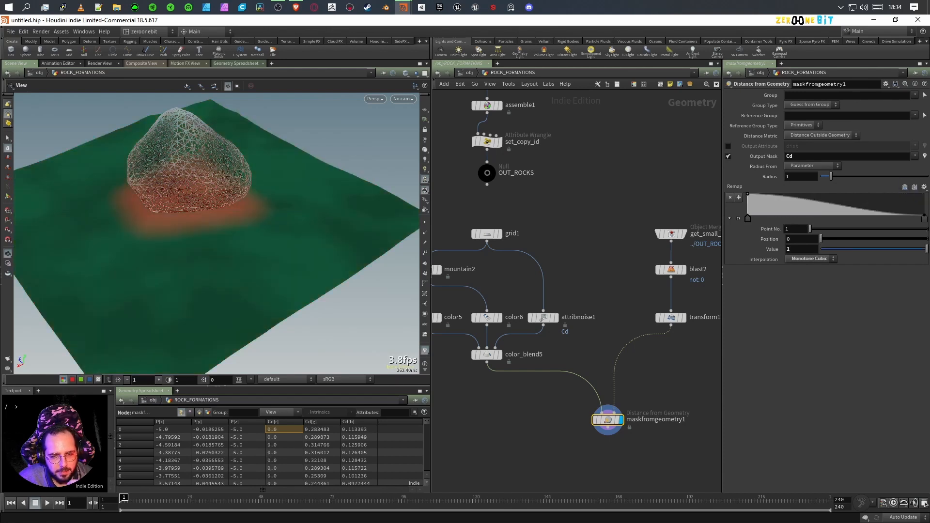
# - Try different Remap ramp presets, ending with Smooth reversed so the mask fades away from the rock
pyautogui.click(924, 187)
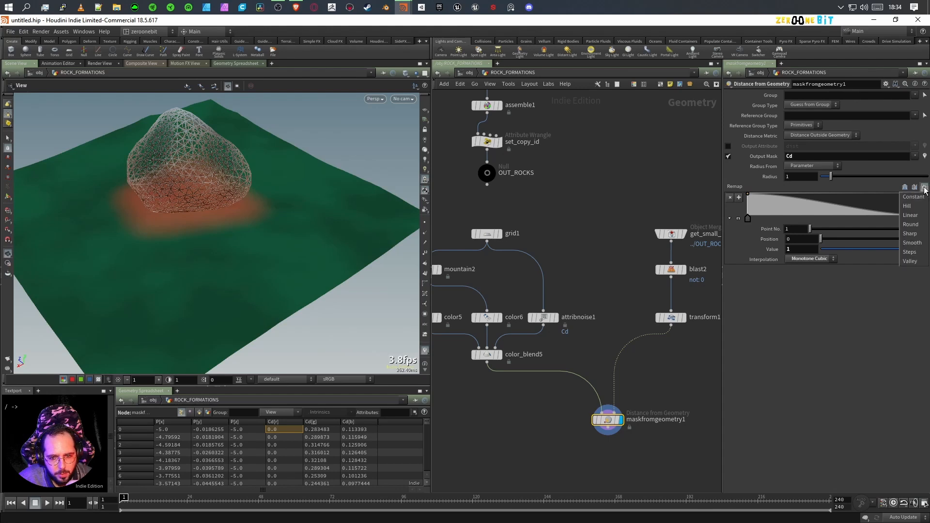
pyautogui.click(916, 225)
pyautogui.click(924, 187)
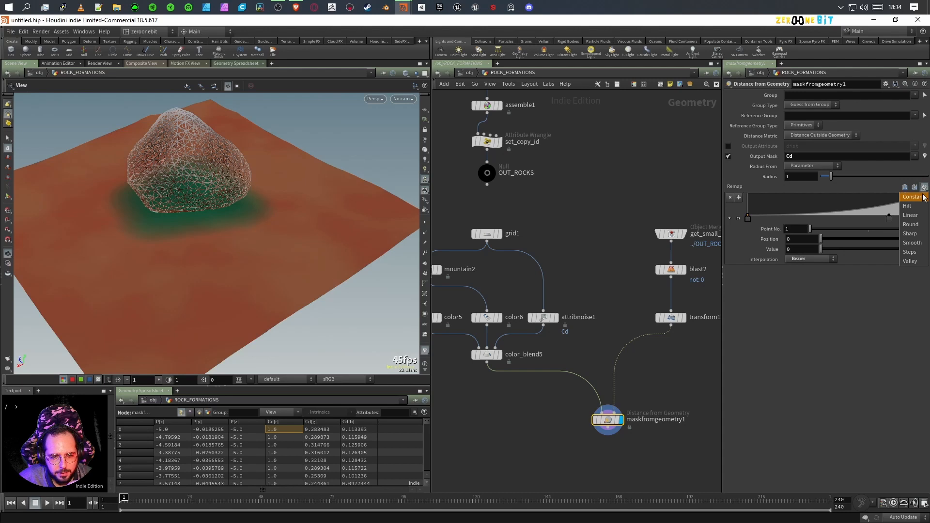
pyautogui.click(911, 242)
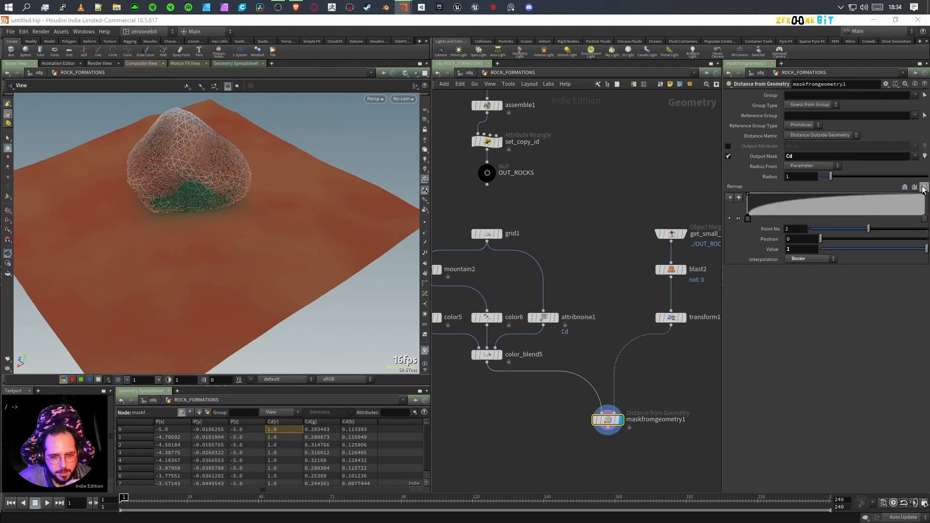
pyautogui.click(924, 187)
pyautogui.click(915, 244)
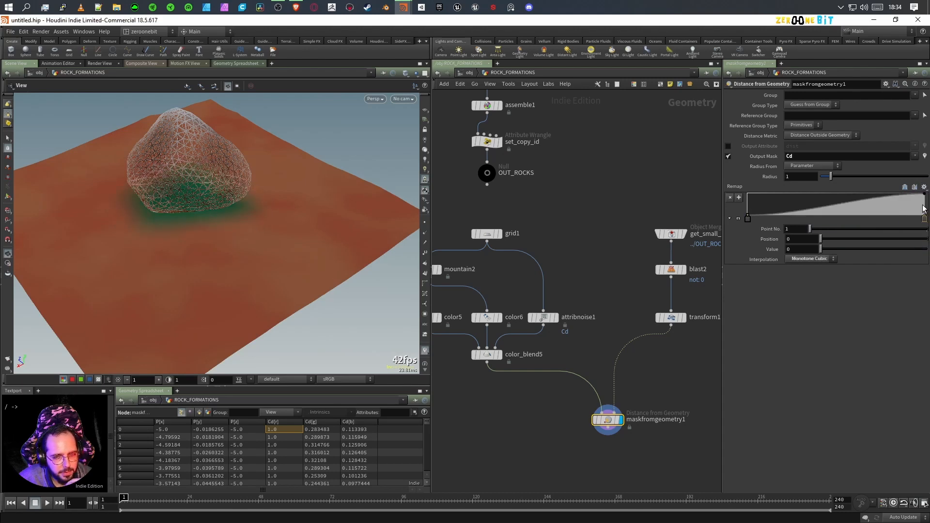
pyautogui.click(906, 187)
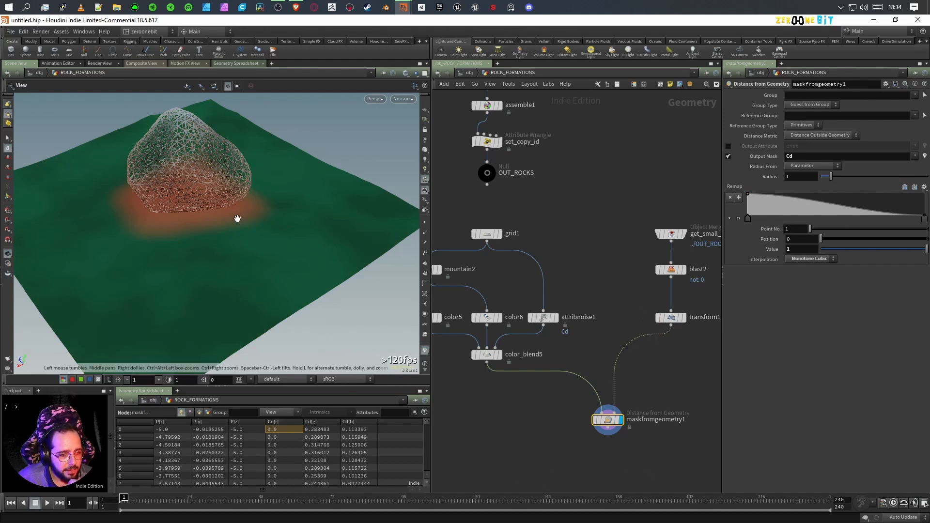
pyautogui.moveTo(188, 205); pyautogui.dragTo(275, 212)
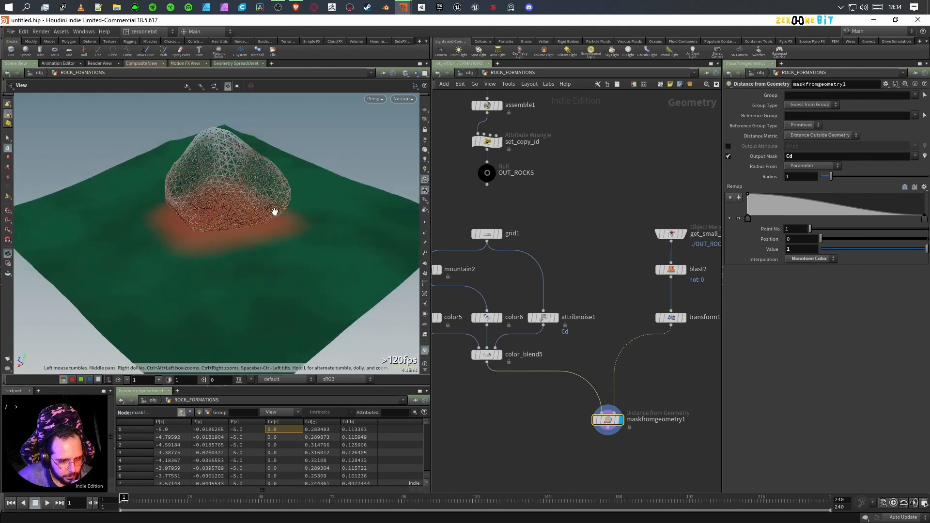
# - Set the Output Mask name of maskfromgeometry1 to density
pyautogui.moveTo(484, 312)
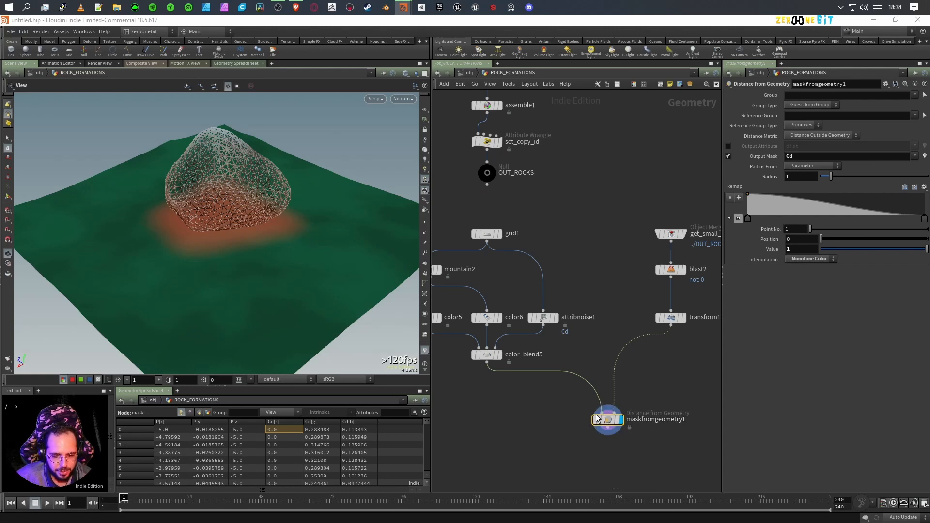
pyautogui.doubleClick(803, 155)
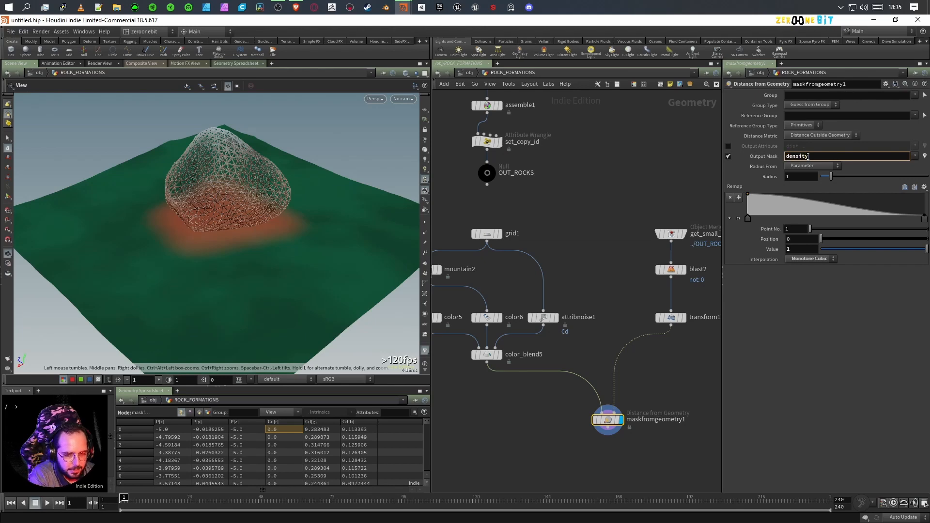
pyautogui.write('density')
pyautogui.press('Return')
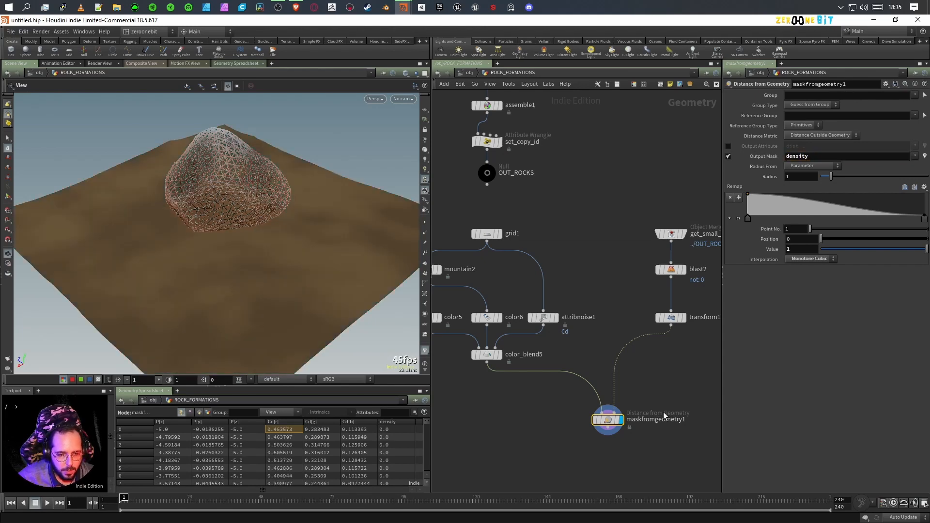
# - Add a Scatter node below maskfromgeometry1, connect it to the mask output, and make it the displayed node
pyautogui.rightClick(598, 420)
pyautogui.press('Escape')
pyautogui.press('Tab')
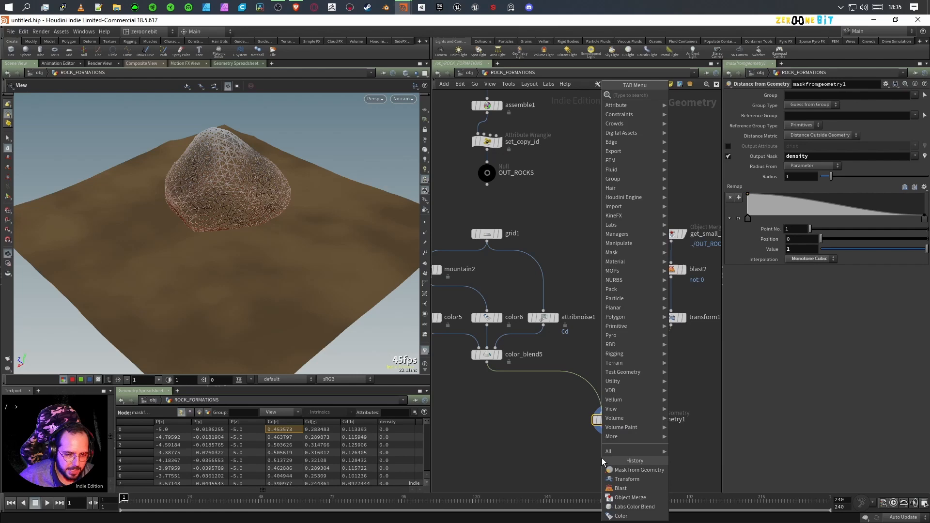
pyautogui.write('scatter')
pyautogui.press('Return')
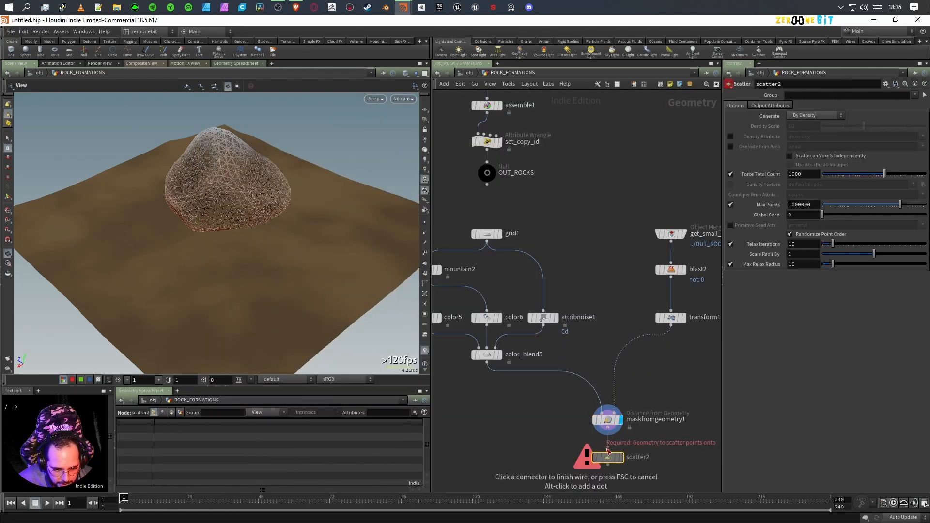
pyautogui.click(608, 457)
pyautogui.click(621, 458)
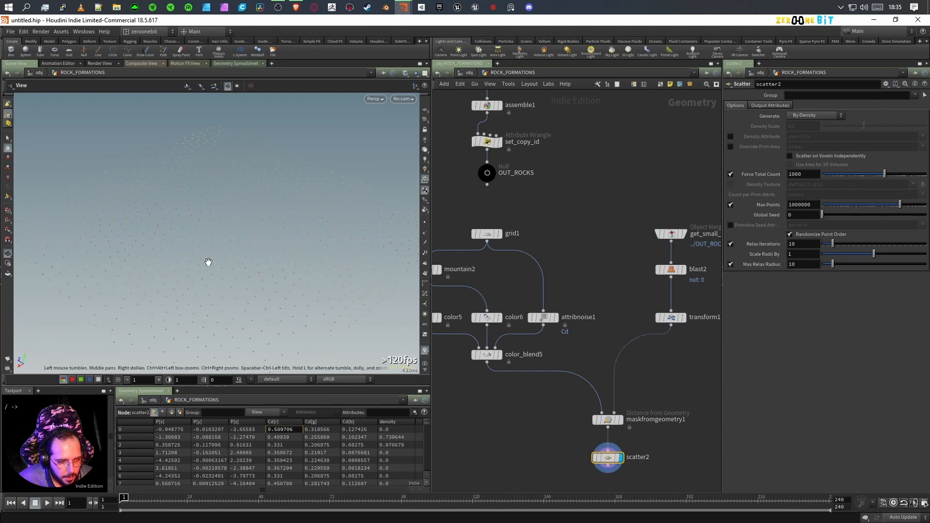
# - Switch the viewport background to black so the scattered points stand out, temporarily showing grid1 as a template for comparison
pyautogui.scroll(-5, 228, 262)
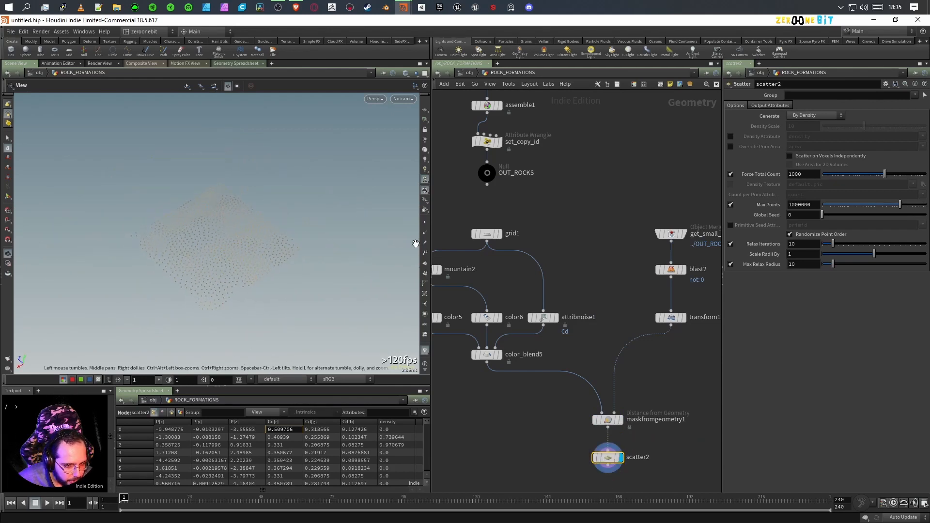
pyautogui.click(496, 234)
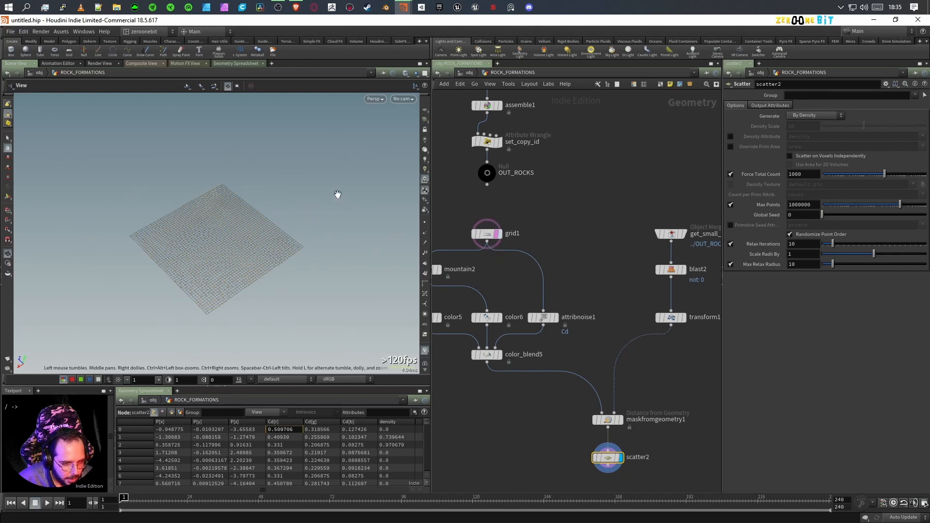
pyautogui.press('d')
pyautogui.click(214, 243)
pyautogui.click(221, 261)
pyautogui.click(459, 217)
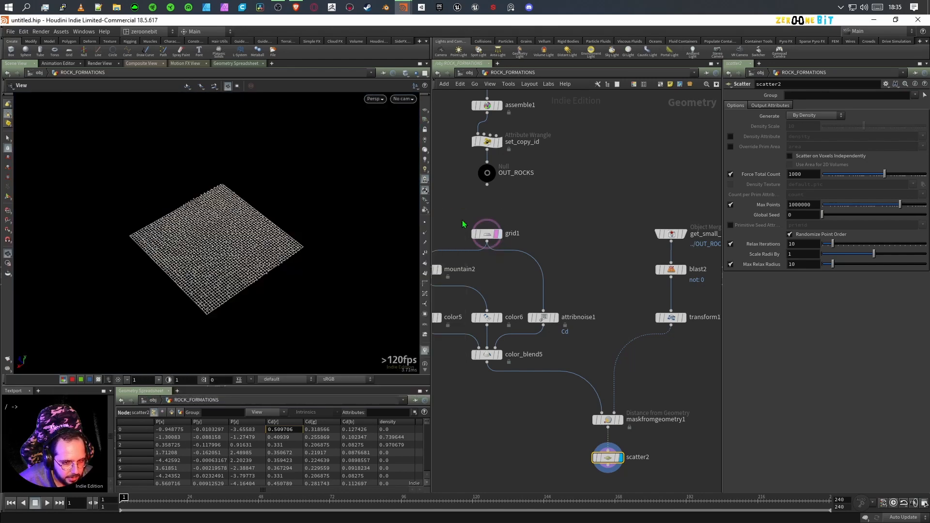
pyautogui.click(496, 234)
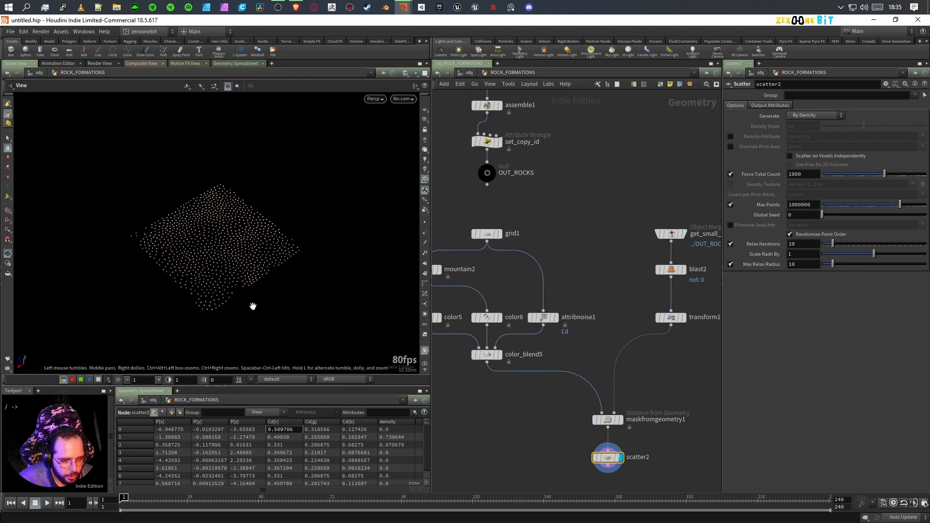
# - Enable the Scatter node's Density Attribute using density, and inspect the point distribution
pyautogui.click(731, 137)
pyautogui.moveTo(239, 234); pyautogui.dragTo(210, 235)
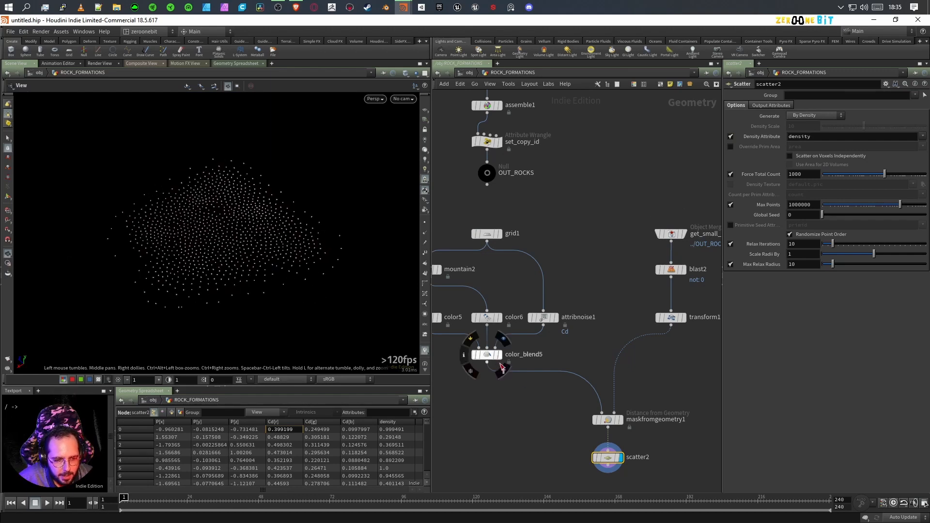
# - Compare the displayed outputs of color_blend5 and maskfromgeometry1, return to scatter2, and set its Force Total Count to 50
pyautogui.click(504, 341)
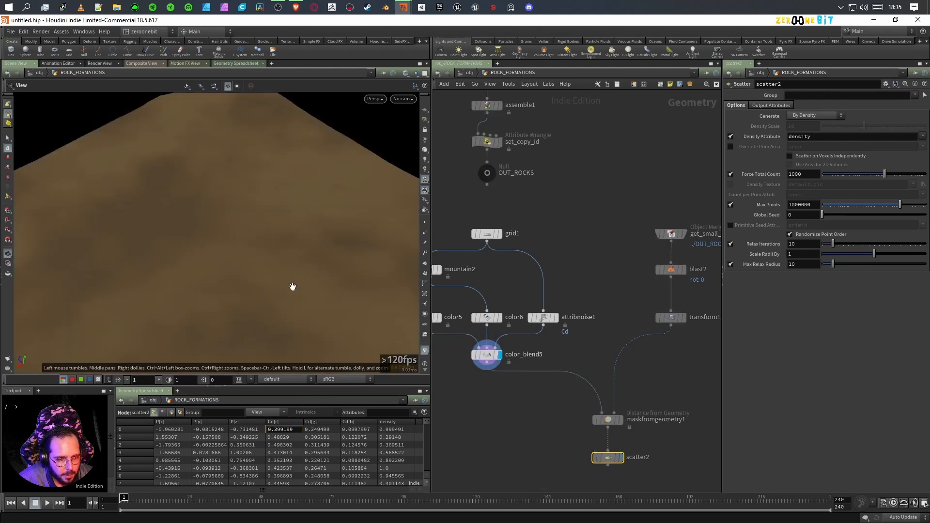
pyautogui.click(620, 420)
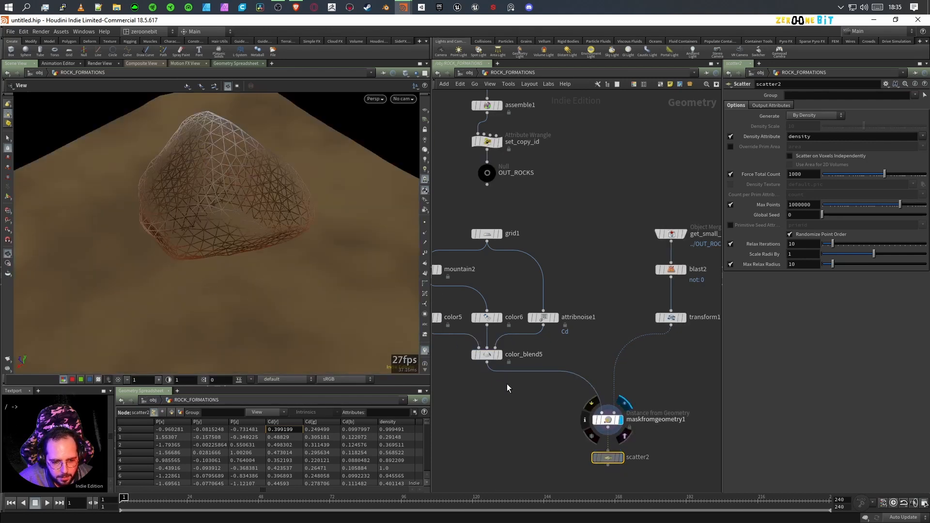
pyautogui.click(620, 458)
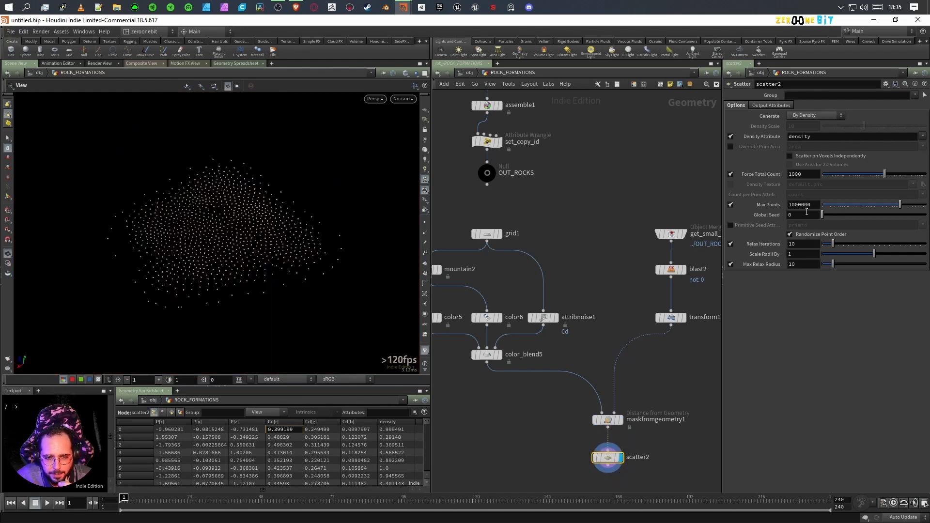
pyautogui.doubleClick(804, 175)
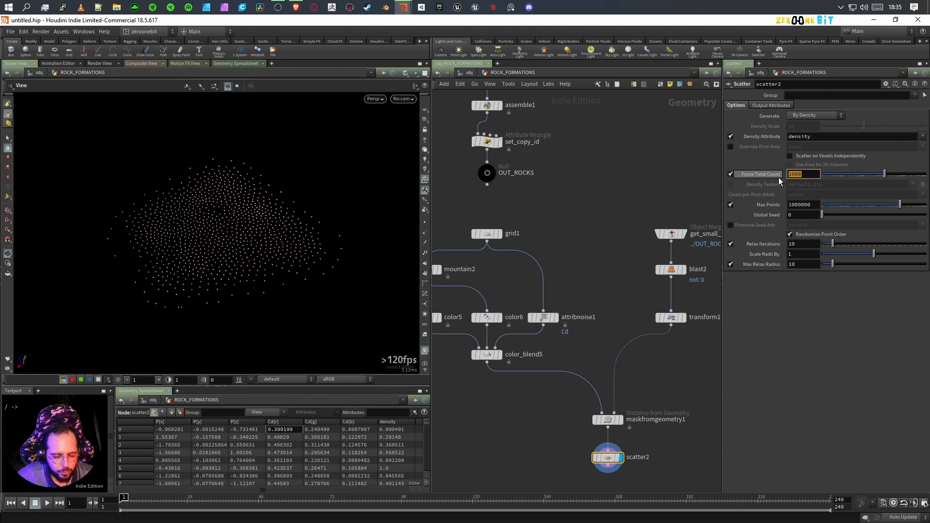
pyautogui.write('50')
pyautogui.press('Return')
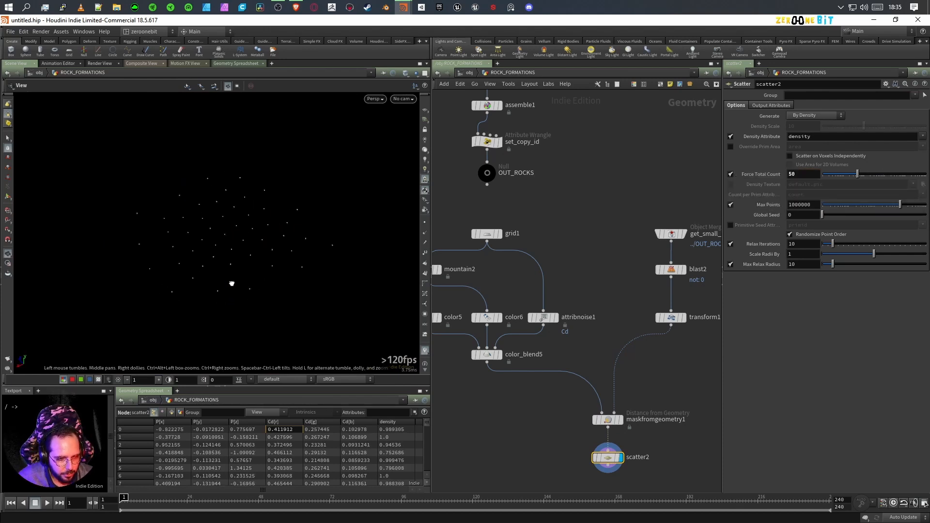
# - Move maskfromgeometry1 and scatter2 closer to the terrain nodes, and template transform1 to show the enlarged rock over the points
pyautogui.moveTo(670, 442); pyautogui.dragTo(620, 382, button='middle')
pyautogui.moveTo(530, 354); pyautogui.dragTo(568, 405)
pyautogui.moveTo(553, 359); pyautogui.dragTo(491, 343)
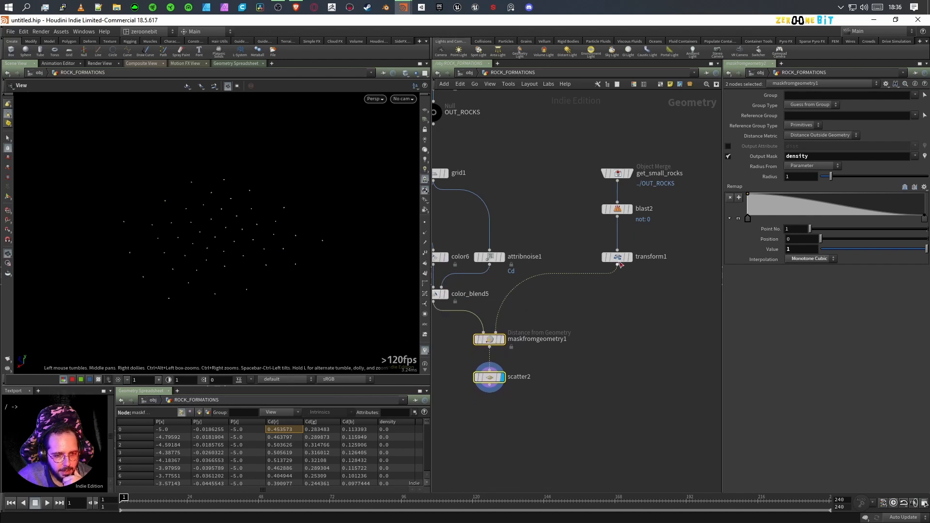
pyautogui.click(628, 174)
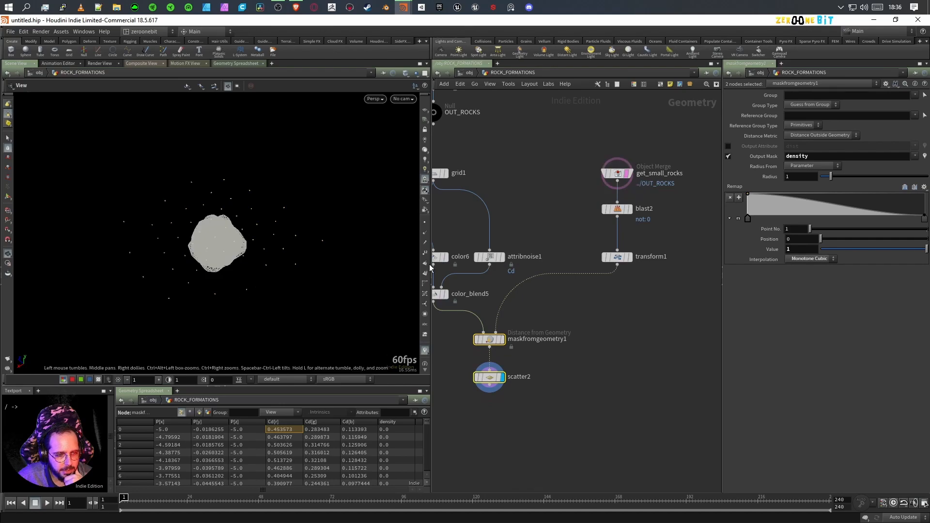
pyautogui.click(628, 257)
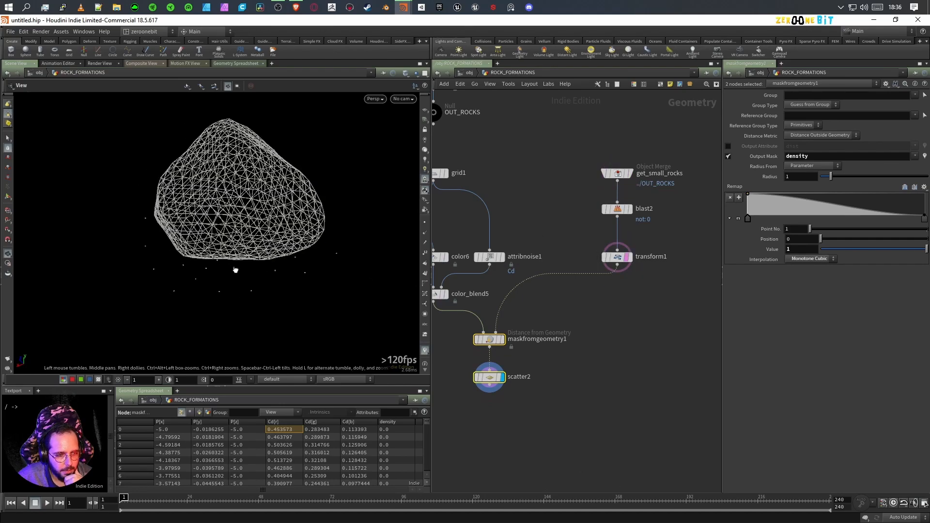
pyautogui.moveTo(215, 244); pyautogui.dragTo(258, 283)
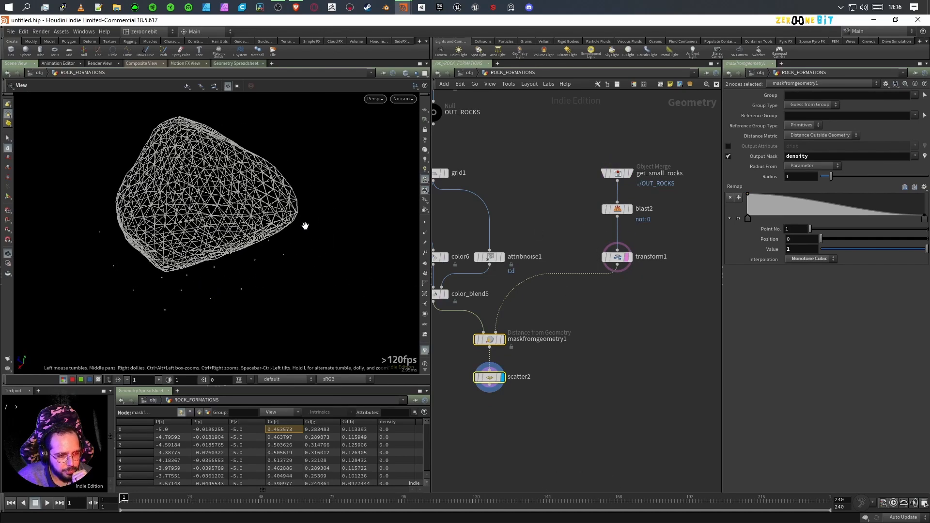
# - Add a Group Create node with scatter2 connected to its first input and transform1 to its second input
pyautogui.press('Tab')
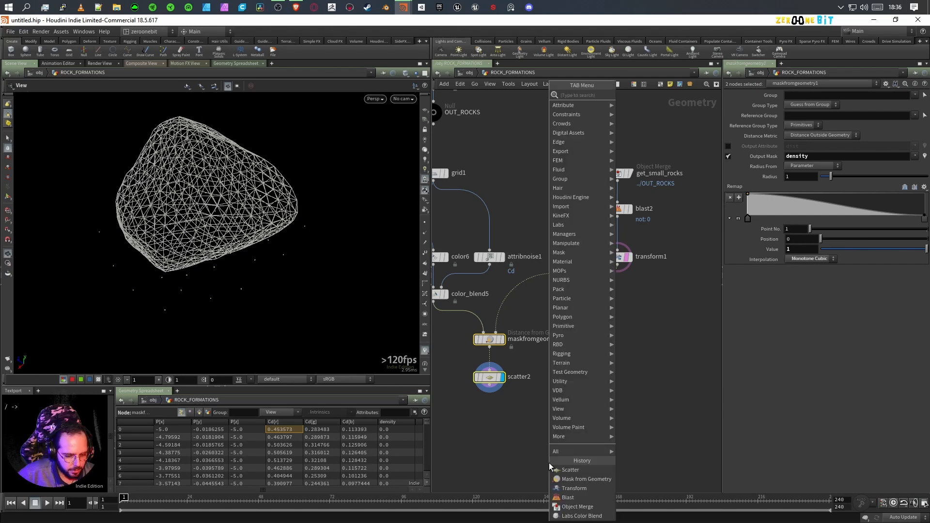
pyautogui.press('Escape')
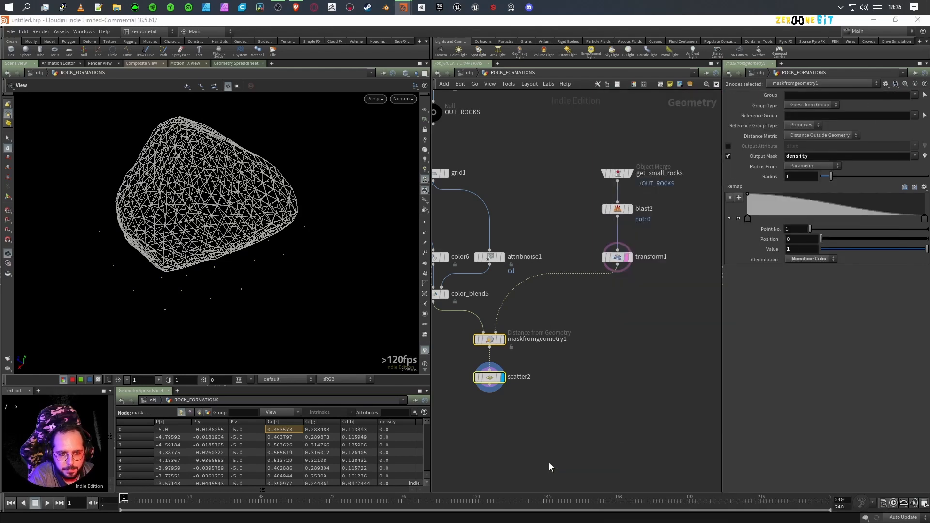
pyautogui.click(586, 450)
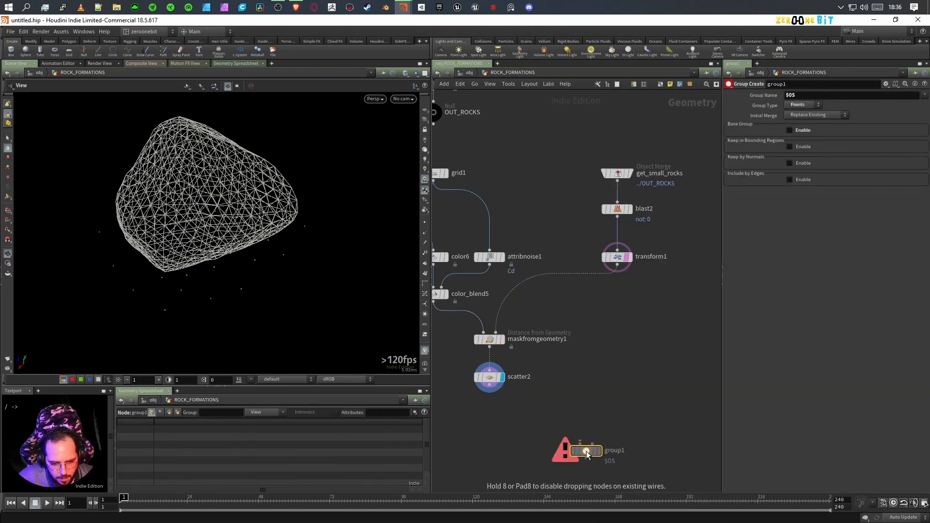
pyautogui.click(592, 442)
pyautogui.click(621, 274)
pyautogui.click(580, 442)
pyautogui.click(490, 391)
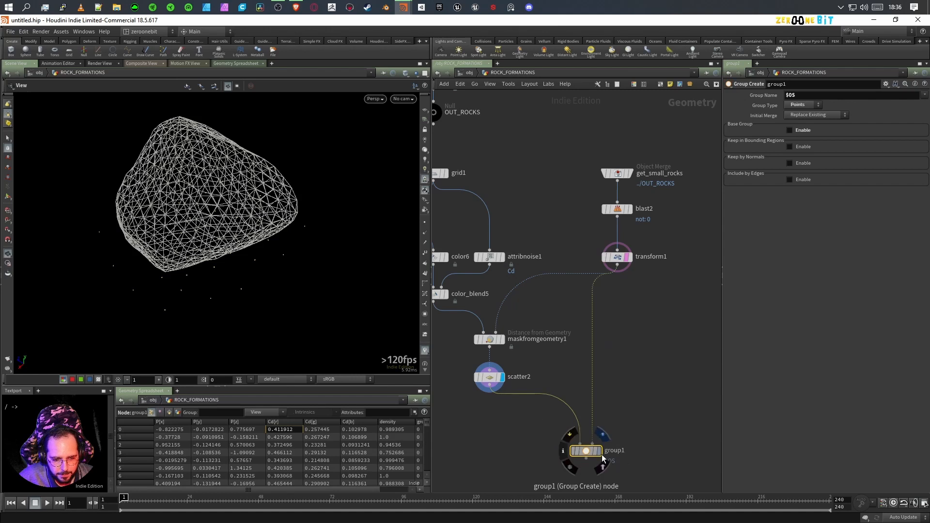
# - Rename the Group Create node to remove_pts
pyautogui.doubleClick(612, 451)
pyautogui.write('rem')
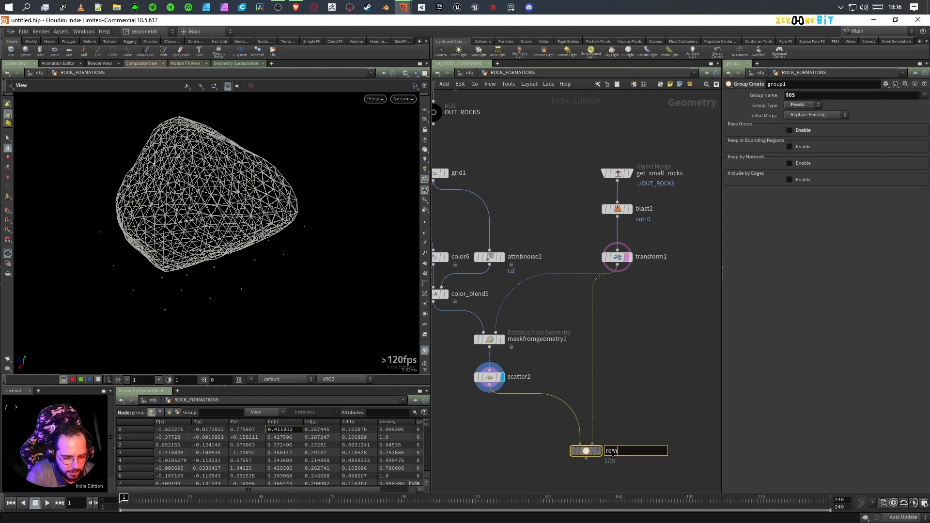
pyautogui.write('ove_pts')
pyautogui.press('Return')
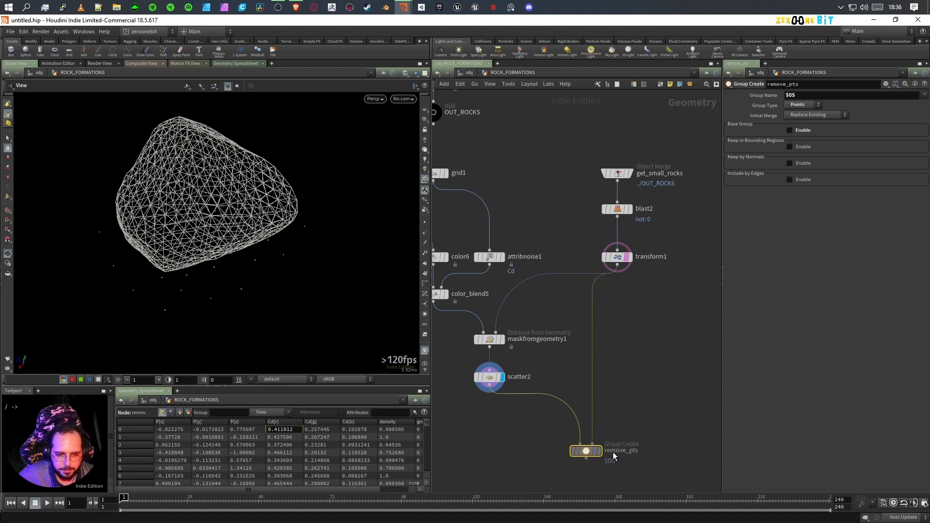
pyautogui.click(296, 7)
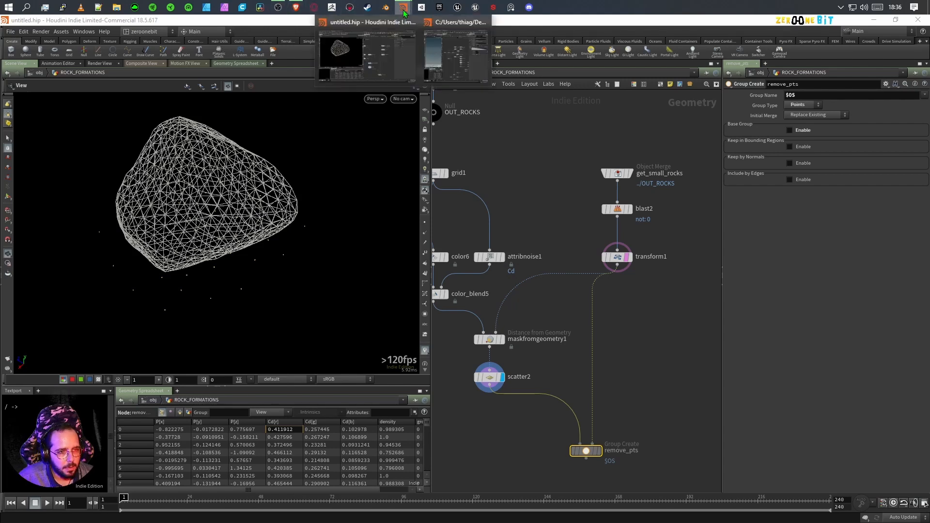
pyautogui.click(454, 40)
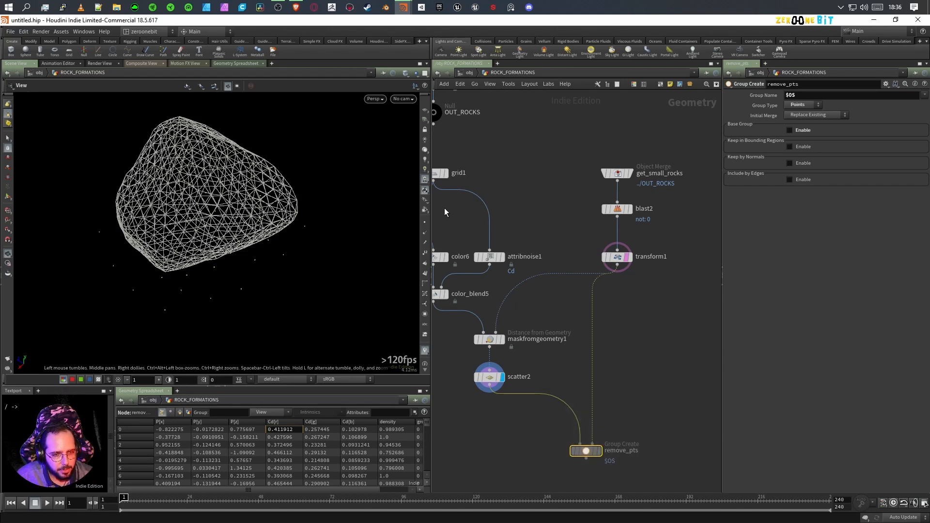
# - Enable Keep in Bounding Regions on remove_pts with the Bounding Object type, display the node, and inspect the grouped points
pyautogui.click(790, 146)
pyautogui.click(821, 156)
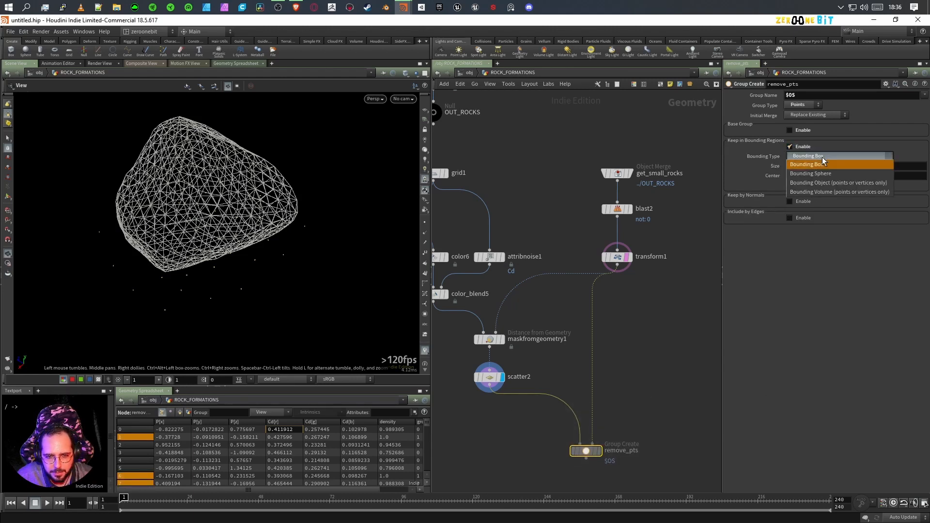
pyautogui.click(847, 184)
pyautogui.moveTo(122, 277); pyautogui.dragTo(179, 263)
pyautogui.moveTo(199, 294); pyautogui.dragTo(188, 288)
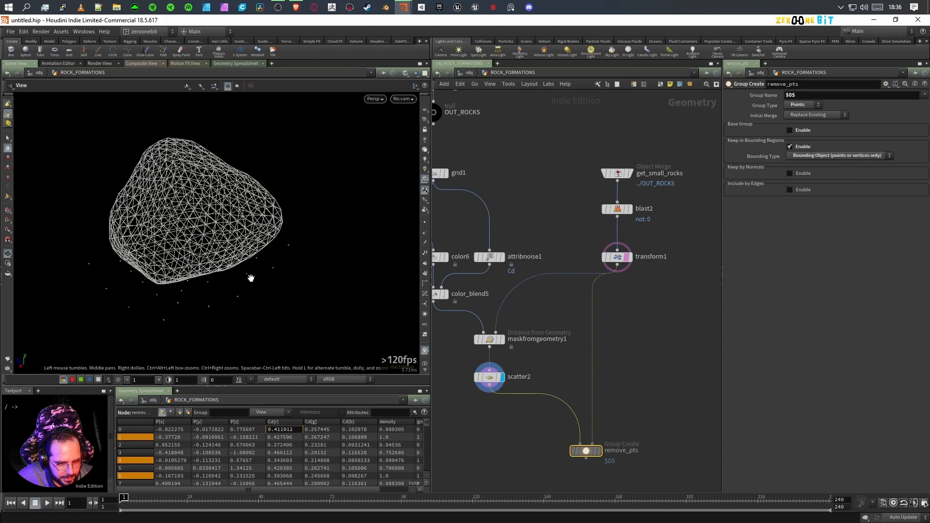
pyautogui.click(599, 451)
pyautogui.moveTo(159, 231); pyautogui.dragTo(186, 251)
pyautogui.moveTo(267, 195); pyautogui.dragTo(253, 260)
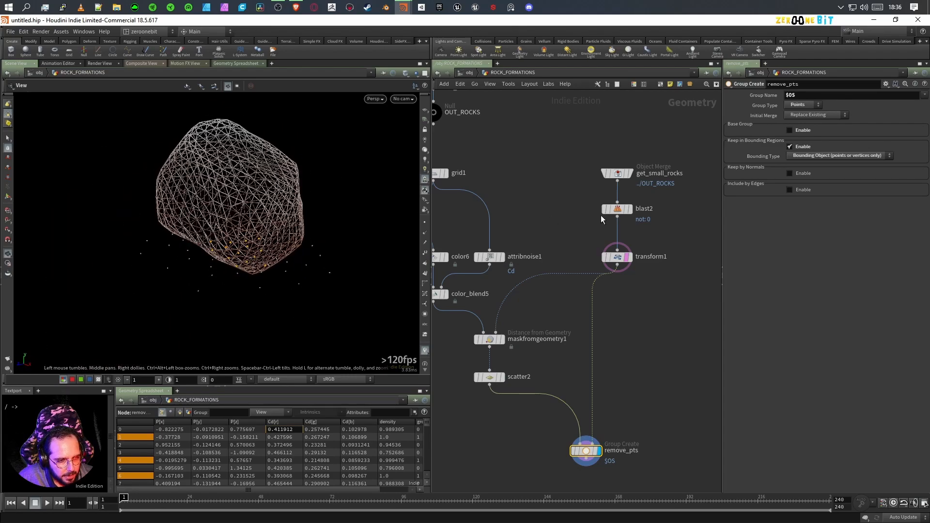
# - Try a different Y translation on transform1 to test how the grouped points respond to the rock's height
pyautogui.click(617, 256)
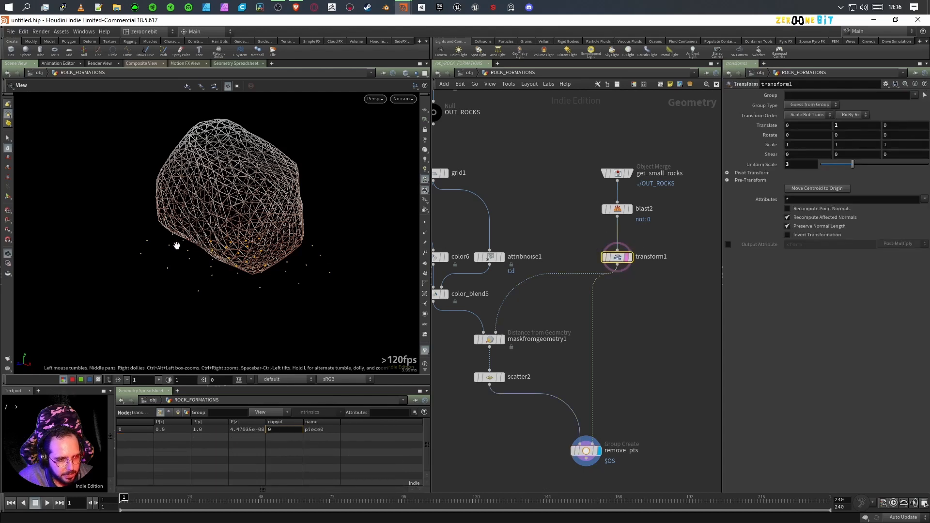
pyautogui.moveTo(847, 124)
pyautogui.mouseDown(button='middle')
pyautogui.moveTo(822, 129)
pyautogui.moveTo(848, 134)
pyautogui.mouseUp(button='middle')
pyautogui.moveTo(271, 252); pyautogui.dragTo(197, 273)
# - Add a Blast node and connect it below remove_pts
pyautogui.moveTo(616, 445); pyautogui.dragTo(603, 298, button='middle')
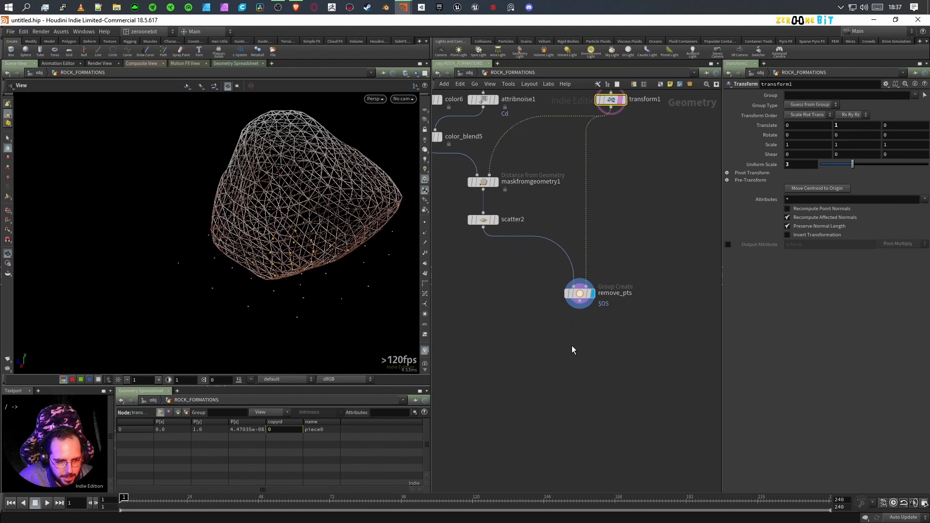
pyautogui.press('Tab')
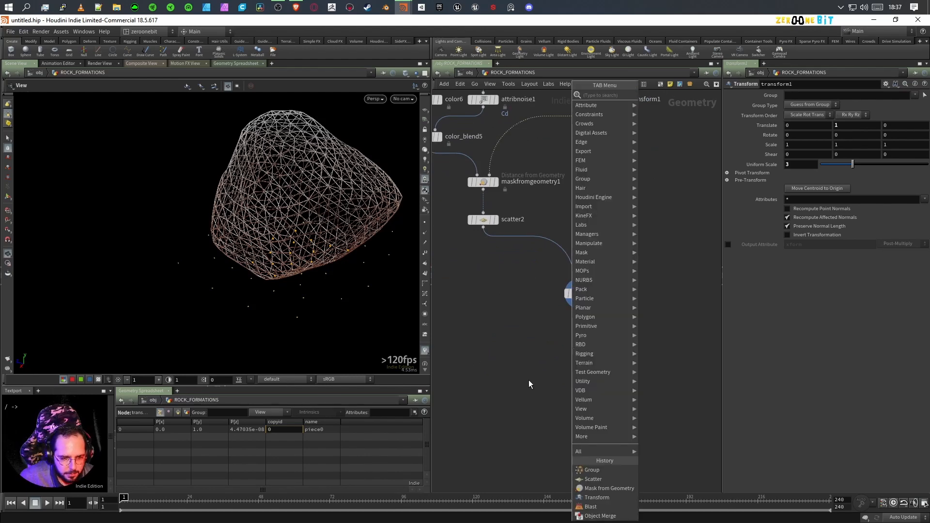
pyautogui.press('Tab')
pyautogui.write('blat')
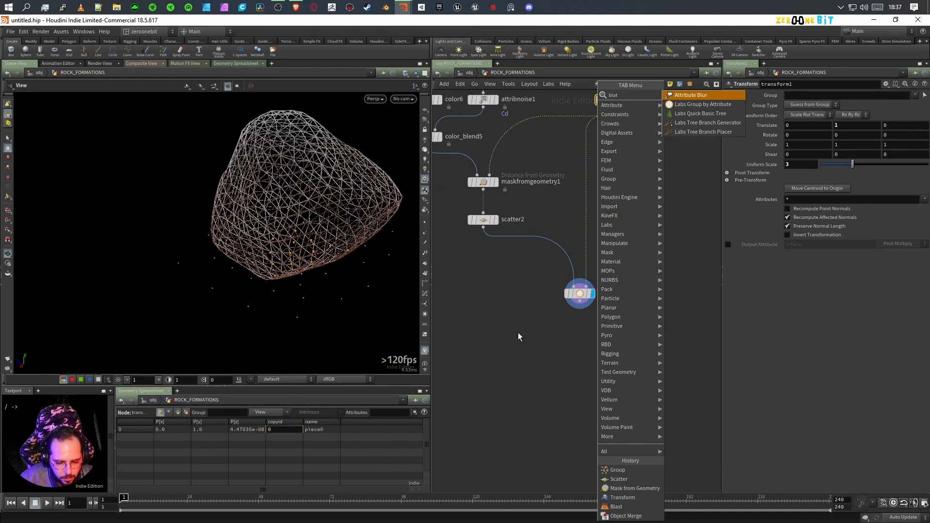
pyautogui.press('BackSpace')
pyautogui.press('BackSpace')
pyautogui.press('Return')
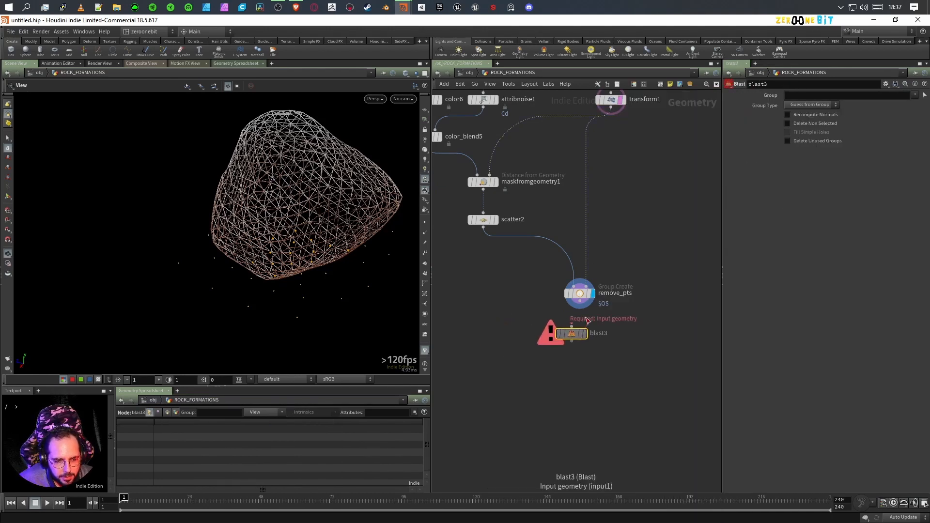
pyautogui.click(580, 336)
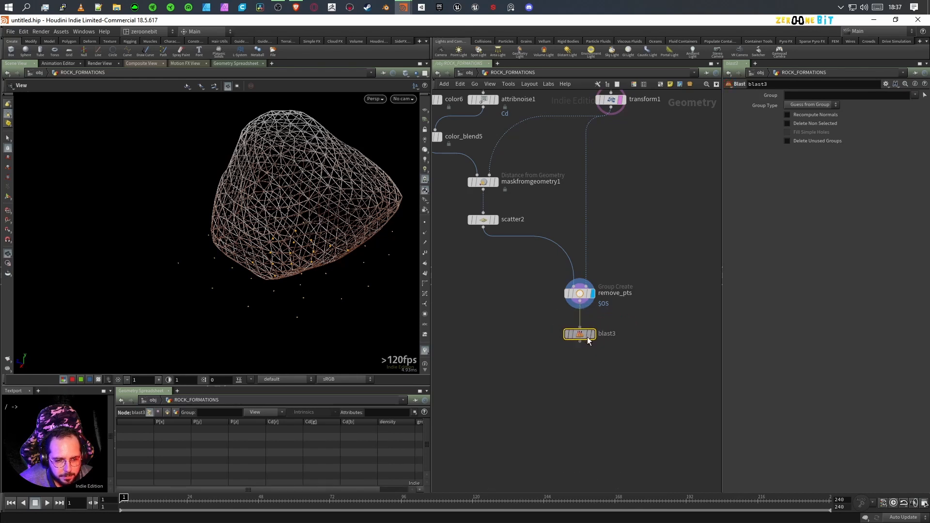
# - Display the new Blast node and set its Group to remove_pts, deleting the scattered points inside the rock
pyautogui.click(593, 334)
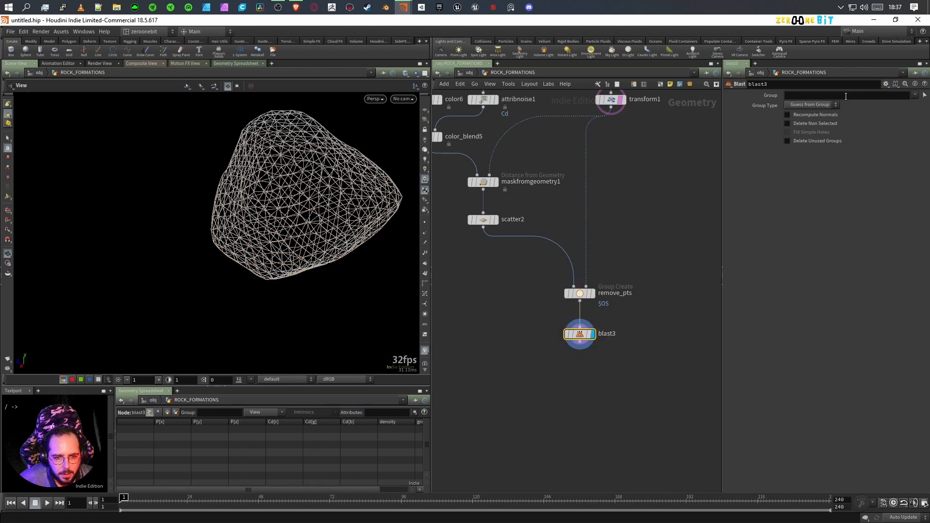
pyautogui.click(915, 95)
pyautogui.click(832, 121)
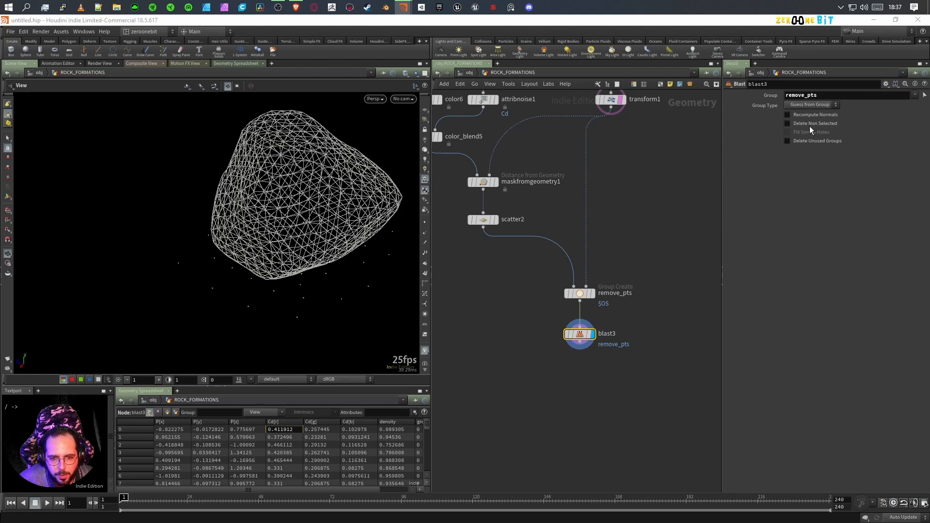
pyautogui.moveTo(272, 276); pyautogui.dragTo(321, 252)
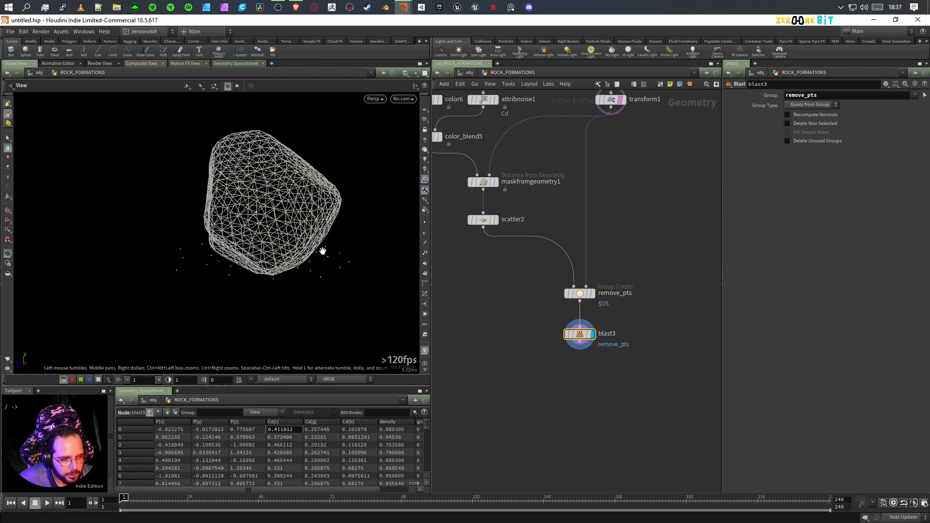
# - Inspect the remaining points with the transform1 template hidden and with it shown again
pyautogui.click(622, 103)
pyautogui.moveTo(296, 274); pyautogui.dragTo(347, 276)
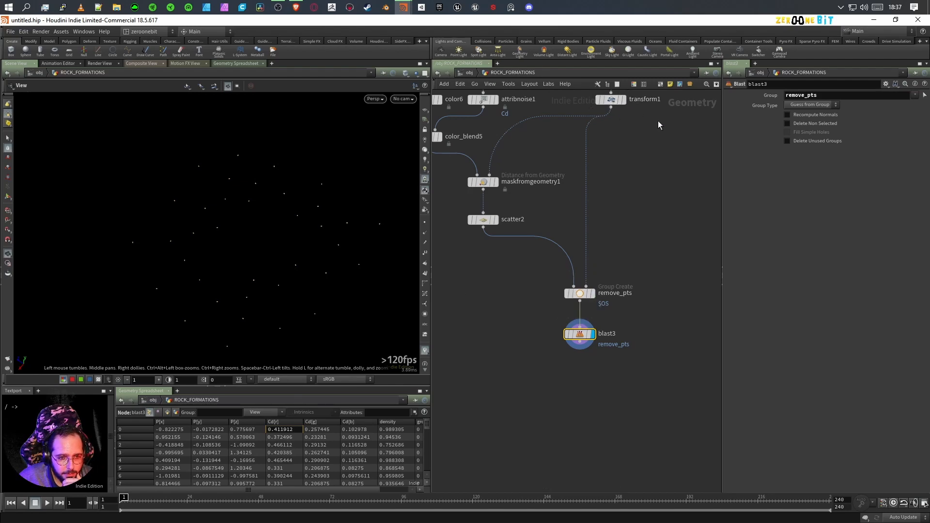
pyautogui.moveTo(645, 109); pyautogui.dragTo(644, 164, button='middle')
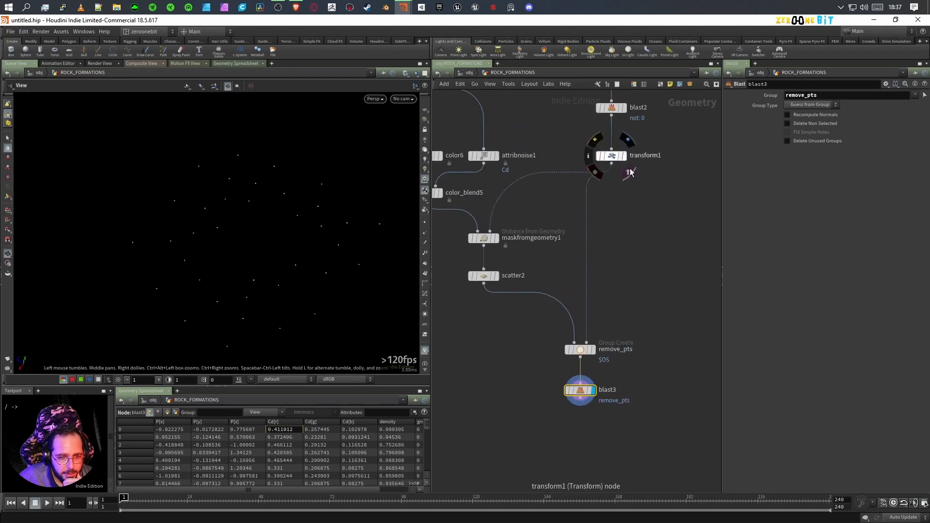
pyautogui.click(621, 156)
pyautogui.moveTo(307, 245); pyautogui.dragTo(279, 265)
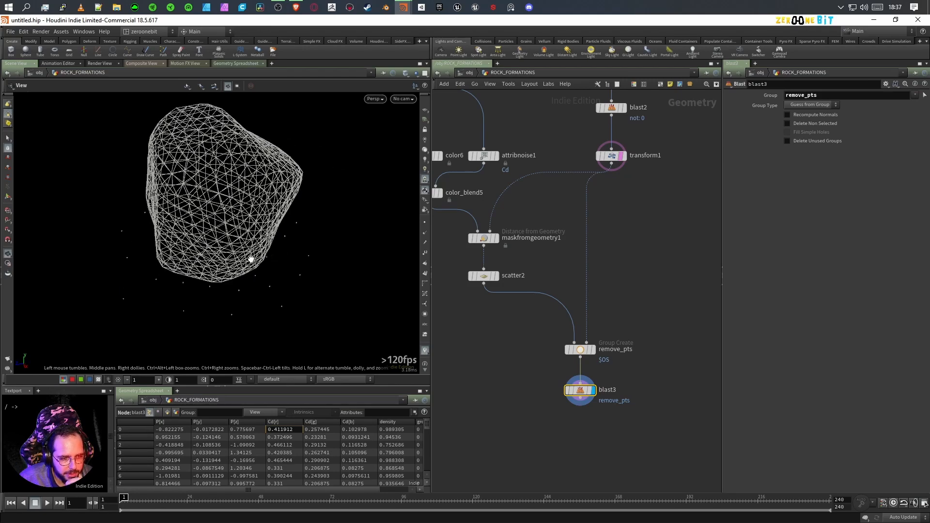
# - Insert a Peak node on the connection between transform1 and remove_pts
pyautogui.press('Tab')
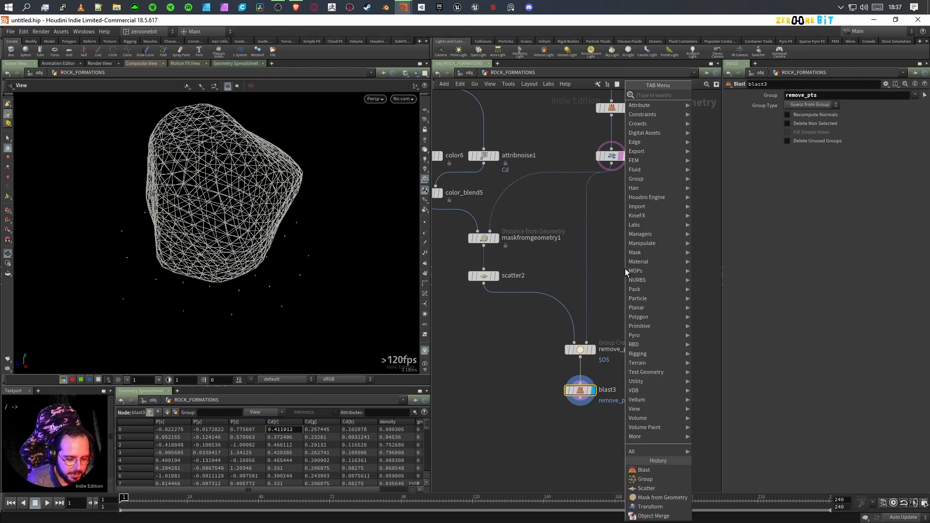
pyautogui.write('peak')
pyautogui.press('Return')
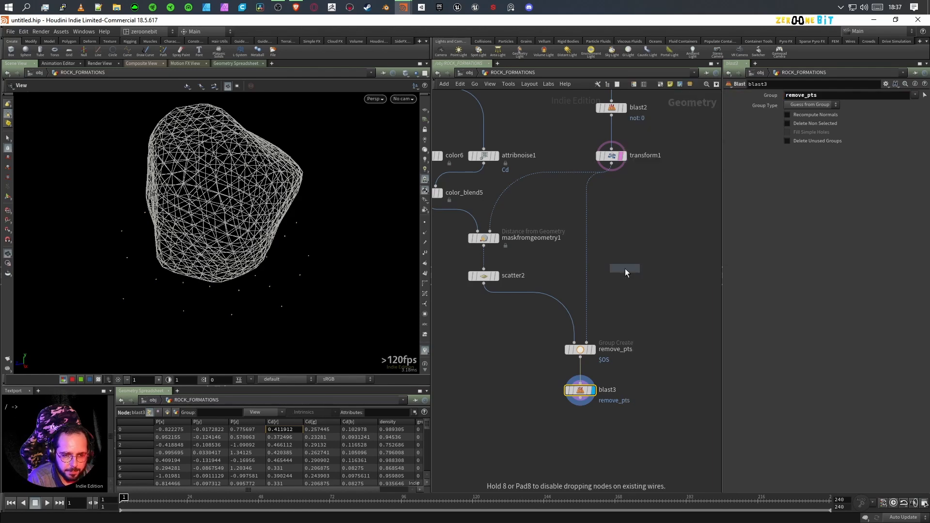
pyautogui.click(625, 268)
pyautogui.moveTo(624, 269)
pyautogui.mouseDown()
pyautogui.moveTo(592, 275)
pyautogui.moveTo(615, 280)
pyautogui.mouseUp()
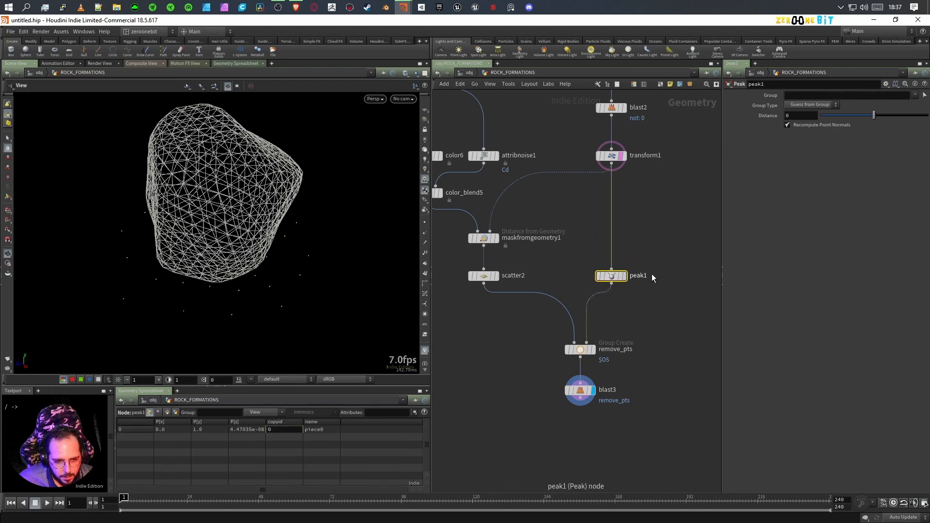
# - Set the Peak distance to about 3.06 and insert an Unpack node between transform1 and peak1
pyautogui.moveTo(875, 115); pyautogui.dragTo(890, 115)
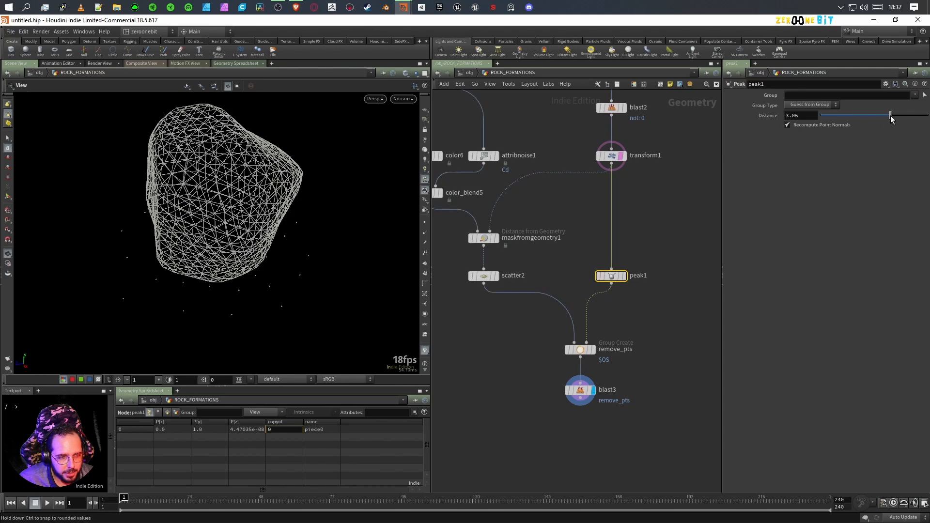
pyautogui.press('Tab')
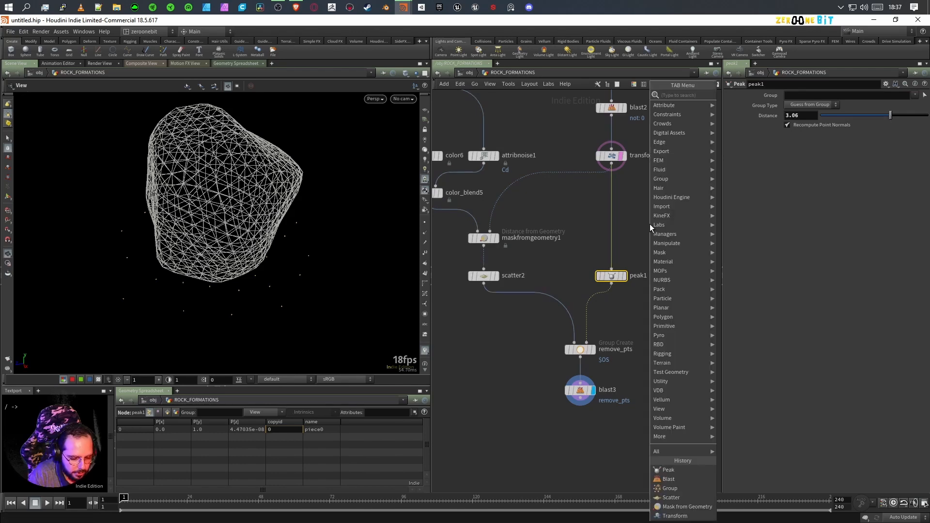
pyautogui.write('unpack')
pyautogui.press('Return')
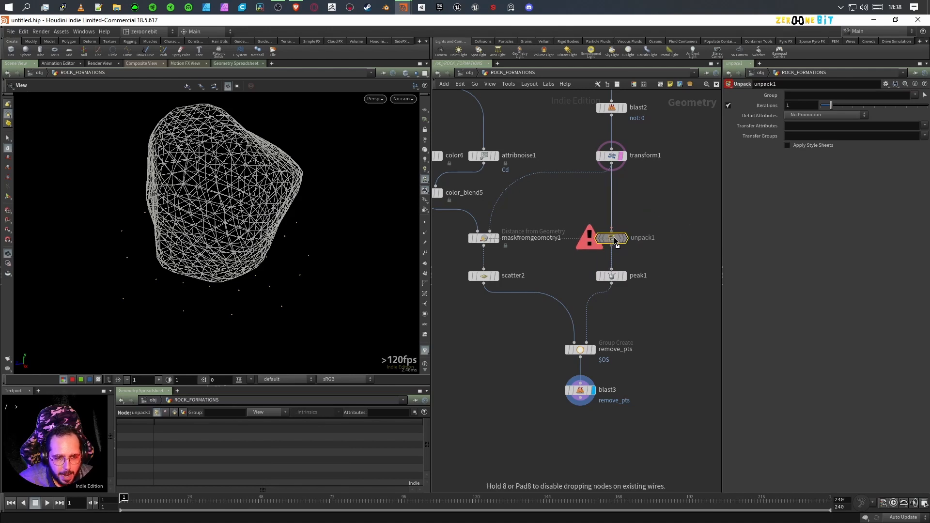
pyautogui.click(614, 240)
pyautogui.click(613, 237)
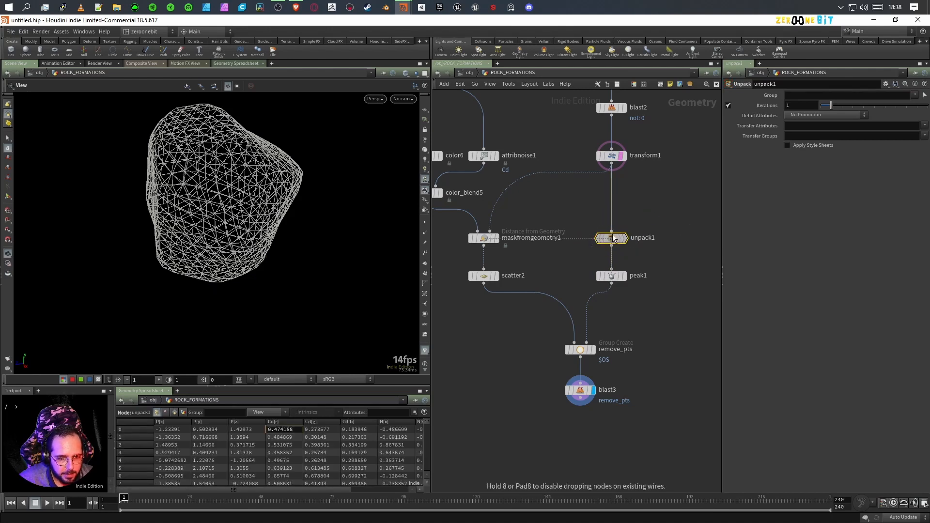
# - Check the packed geometry setting of the assemble1 node above OUT_ROCKS
pyautogui.moveTo(527, 132); pyautogui.dragTo(636, 365, button='middle')
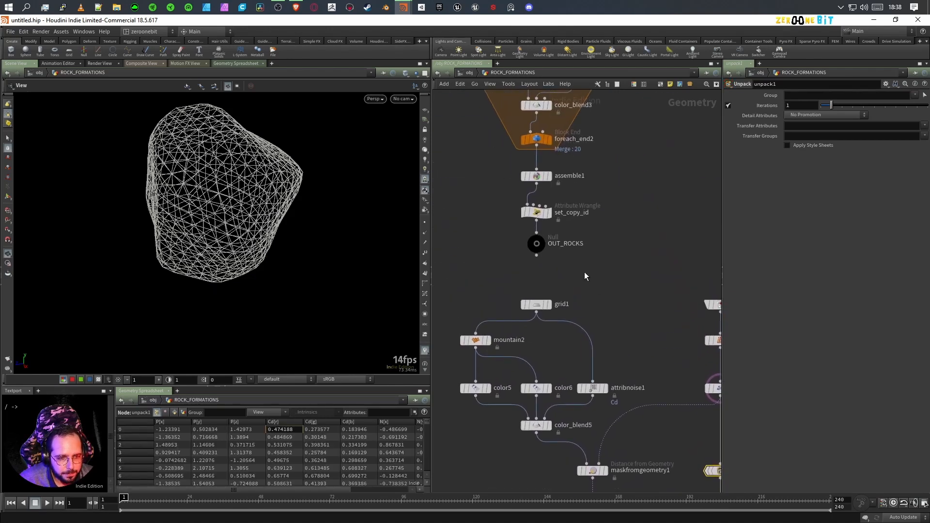
pyautogui.moveTo(503, 175); pyautogui.dragTo(606, 194)
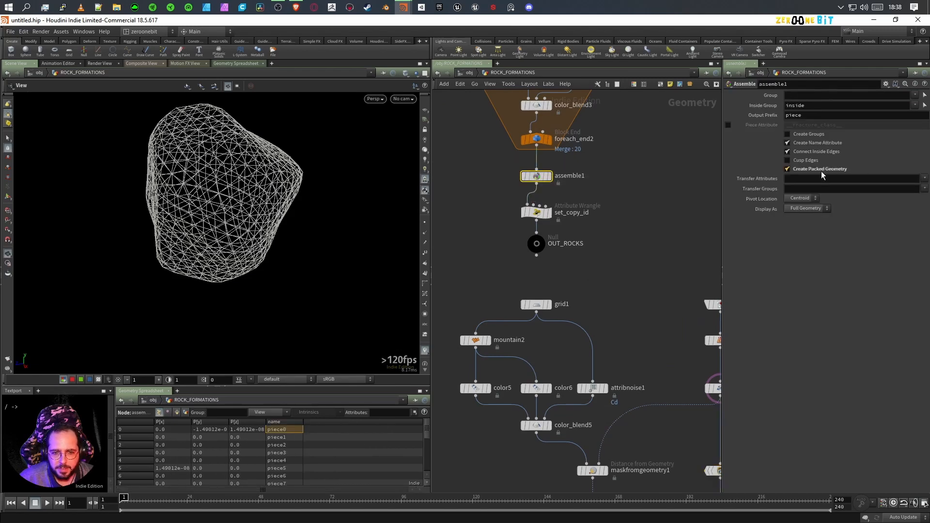
pyautogui.moveTo(634, 361); pyautogui.dragTo(552, 134, button='middle')
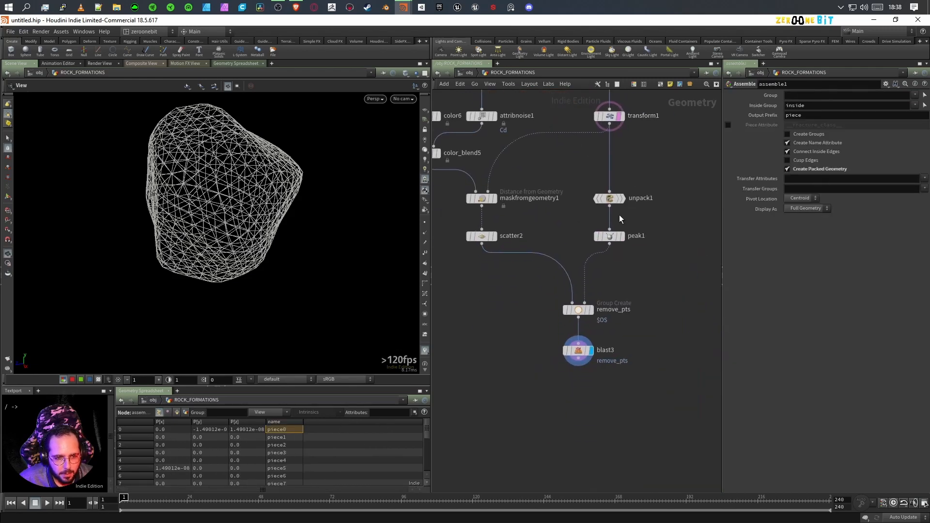
# - Template the peak1 node in the viewport and set its Distance to 0.5
pyautogui.click(626, 254)
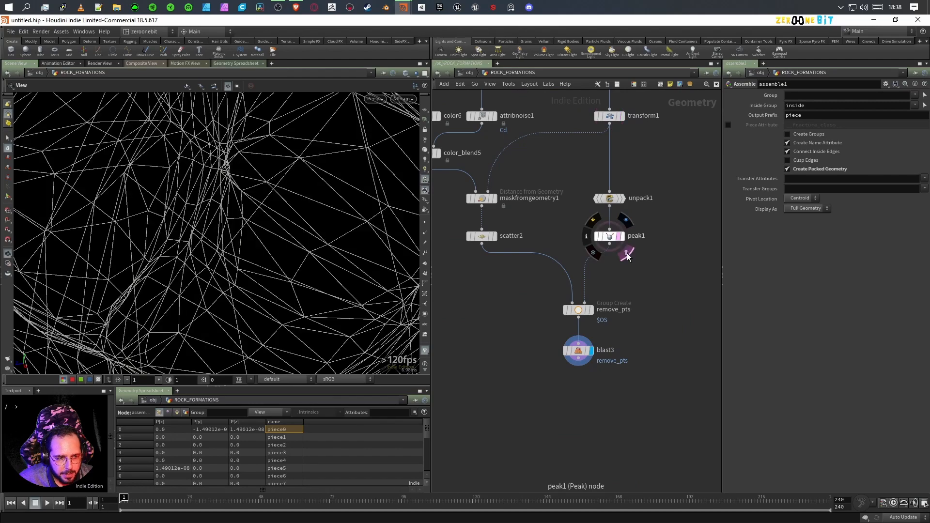
pyautogui.scroll(-10, 262, 270)
pyautogui.click(609, 236)
pyautogui.click(808, 116)
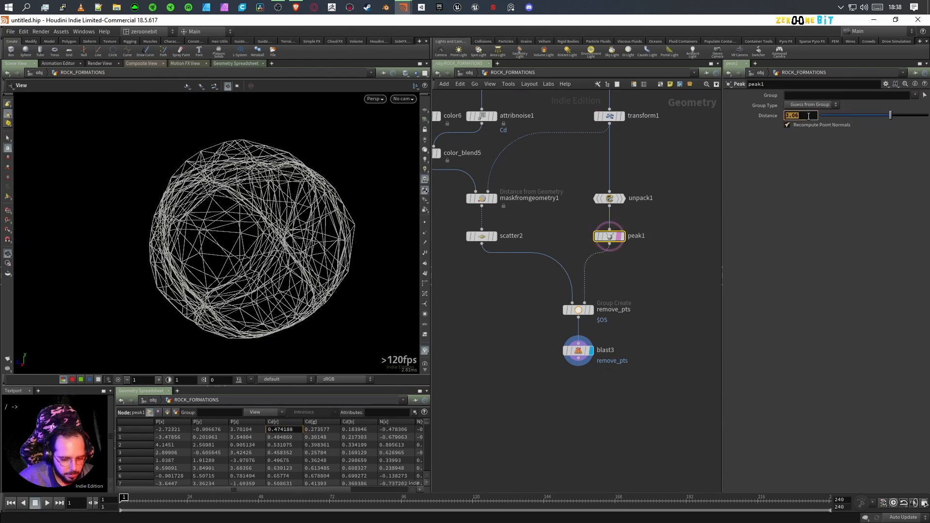
pyautogui.write('.5')
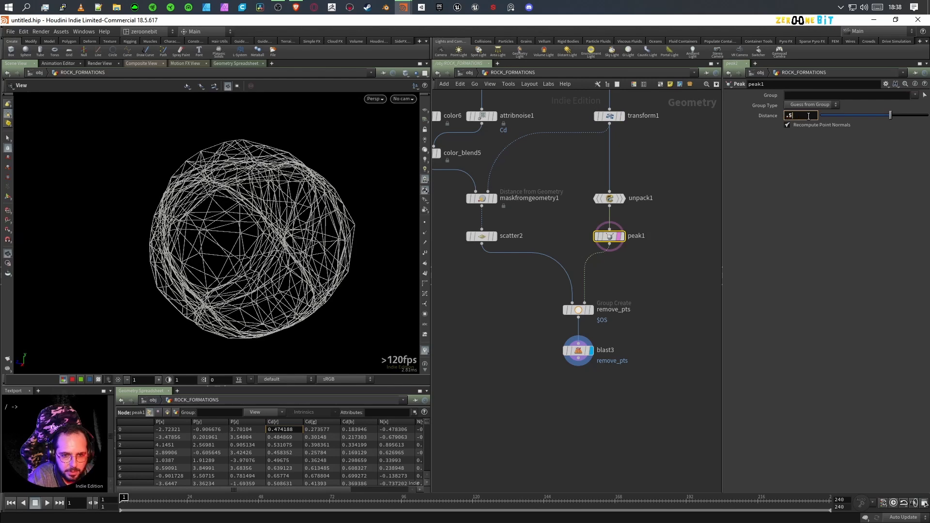
pyautogui.press('Return')
pyautogui.moveTo(293, 276); pyautogui.dragTo(272, 291)
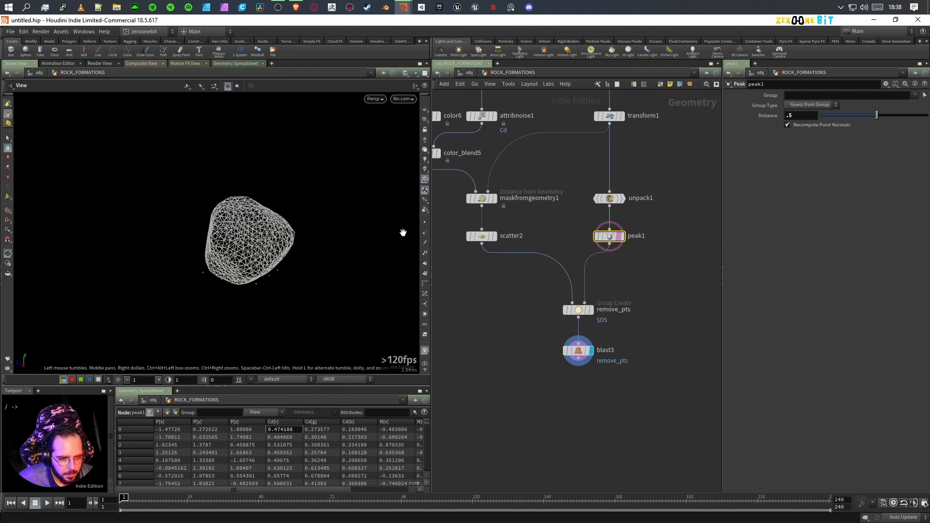
# - Set the Force Total Count of scatter2 to 75 and inspect the points around the rock
pyautogui.click(589, 310)
pyautogui.click(591, 353)
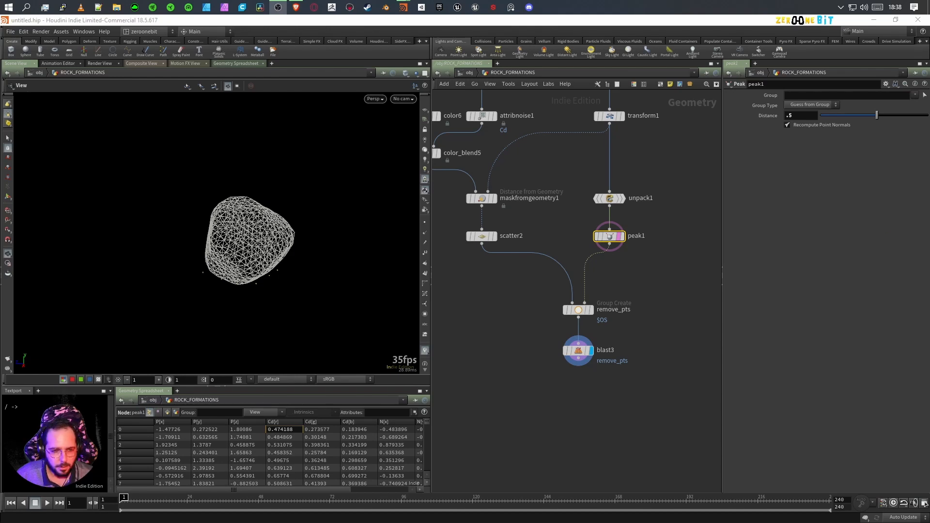
pyautogui.click(513, 236)
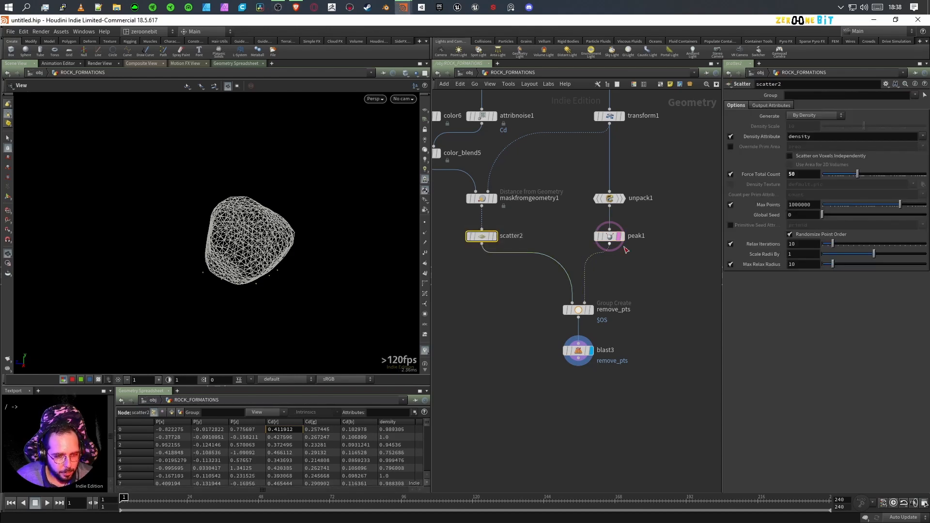
pyautogui.write('75')
pyautogui.press('Return')
pyautogui.moveTo(245, 292); pyautogui.dragTo(305, 287)
# - Set the Radius of maskfromgeometry1 to 2.5 to spread the scattered points farther from the rock
pyautogui.click(481, 198)
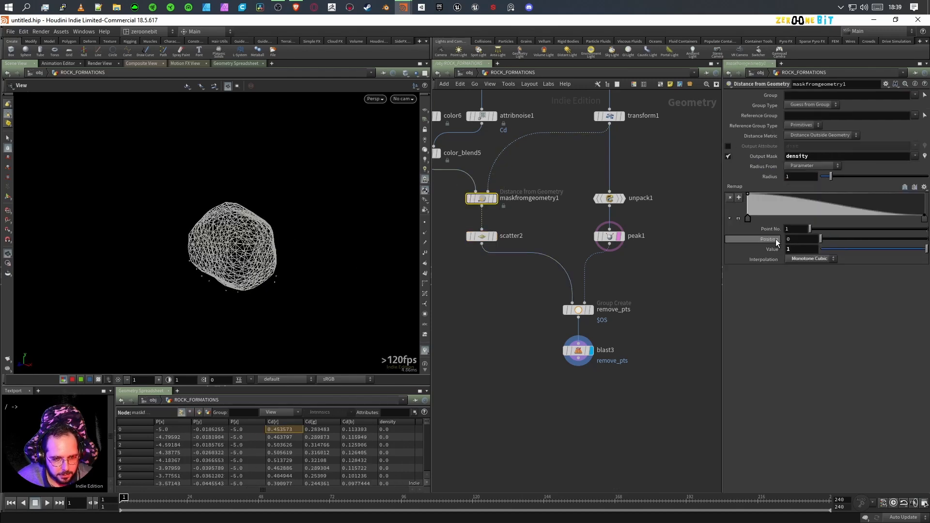
pyautogui.moveTo(748, 220)
pyautogui.mouseDown()
pyautogui.moveTo(799, 218)
pyautogui.moveTo(740, 226)
pyautogui.mouseUp()
pyautogui.moveTo(830, 178); pyautogui.dragTo(861, 182)
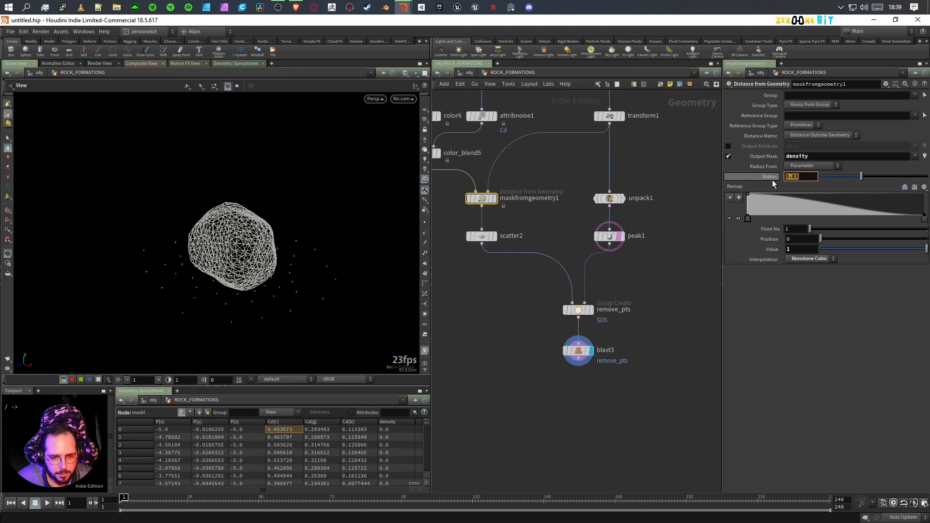
pyautogui.write('2.5')
pyautogui.press('Return')
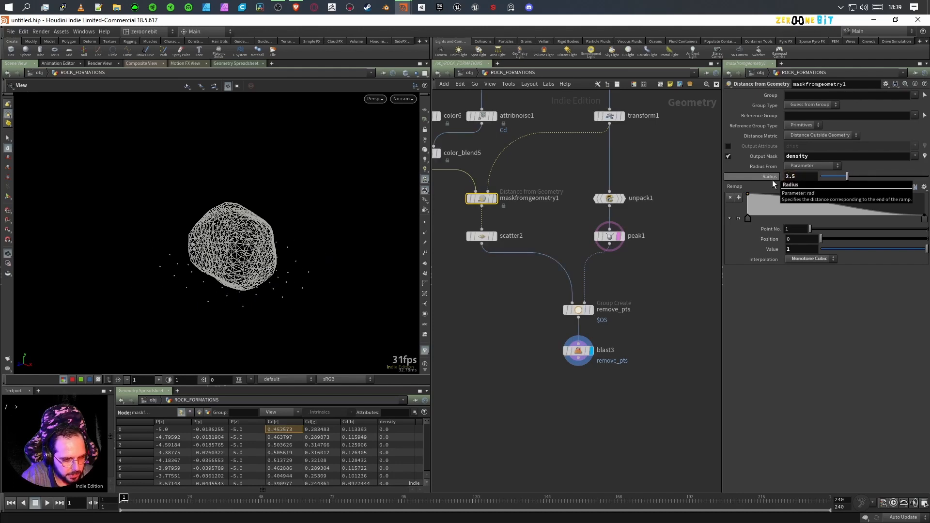
pyautogui.moveTo(251, 360); pyautogui.dragTo(302, 283)
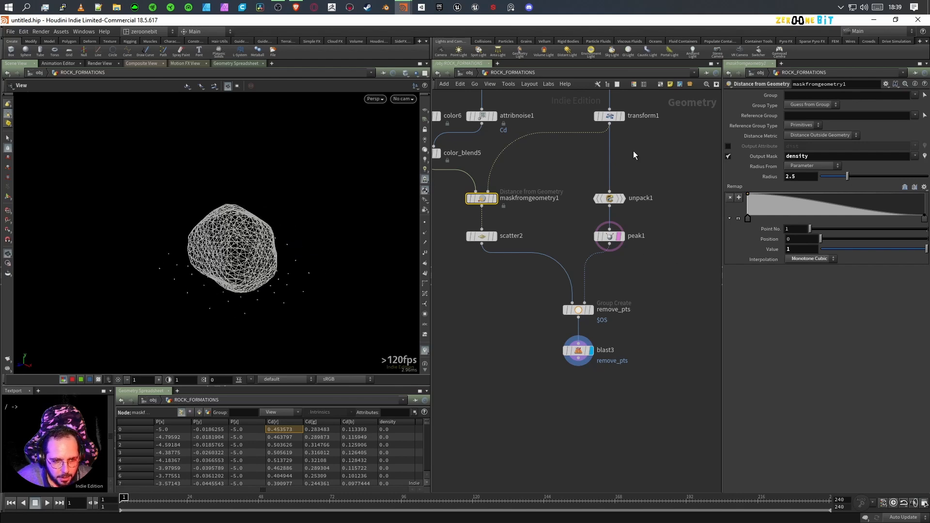
# - Compare the scattered points against the transform1 and peak1 templates, finishing with transform1 templated
pyautogui.click(619, 116)
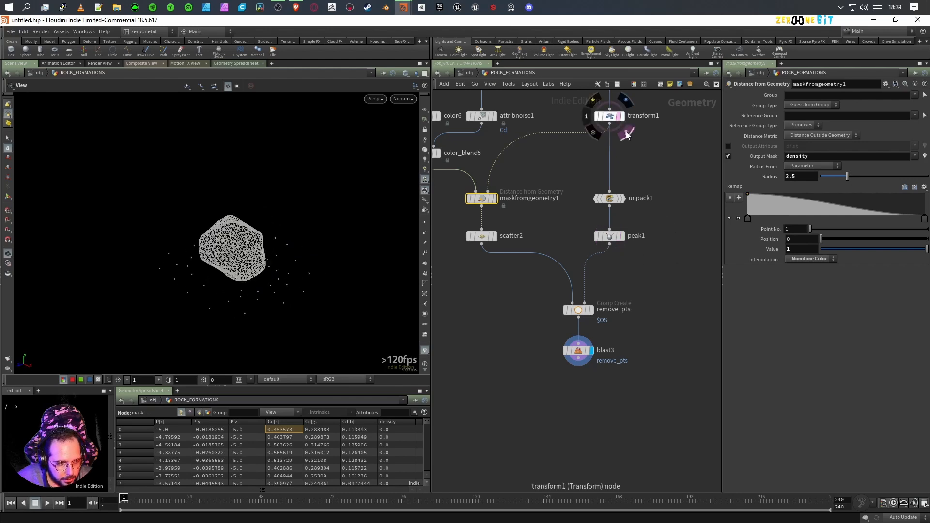
pyautogui.moveTo(281, 284); pyautogui.dragTo(254, 322)
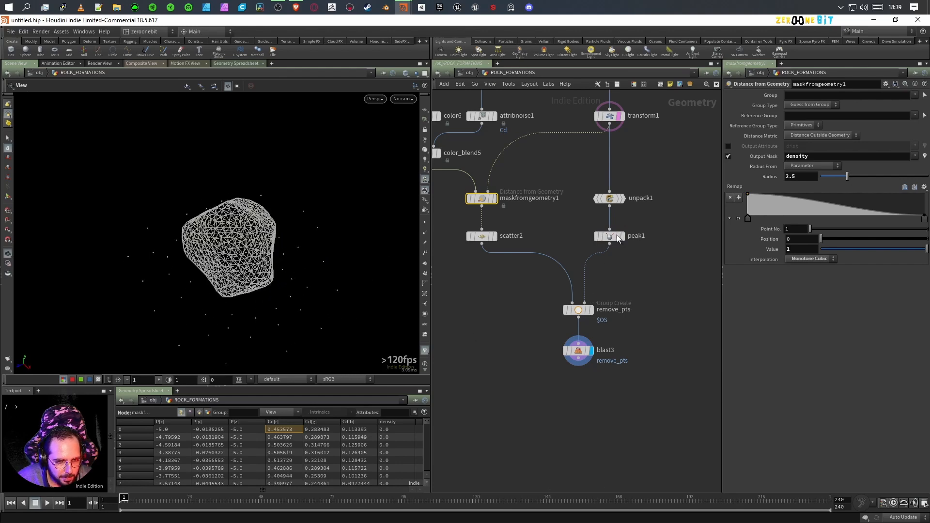
pyautogui.click(625, 253)
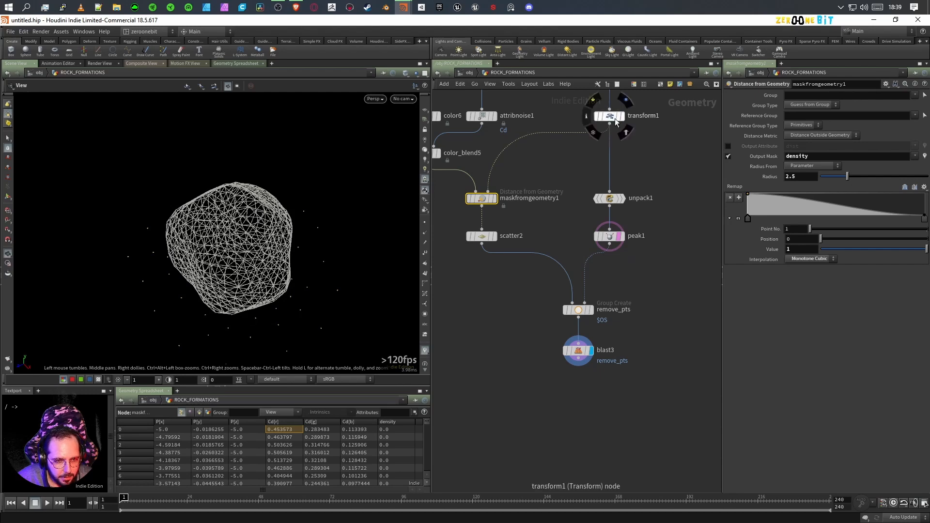
pyautogui.click(626, 138)
pyautogui.moveTo(235, 319); pyautogui.dragTo(260, 288)
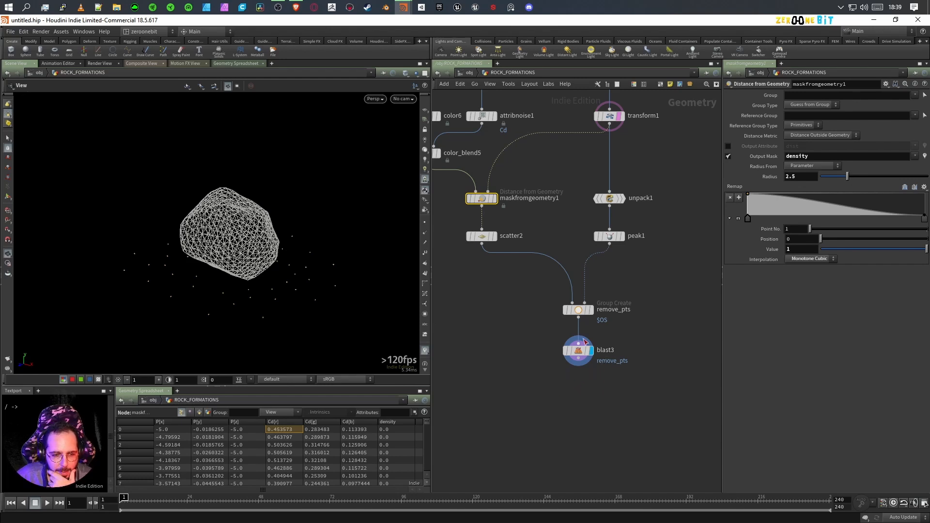
# - Examine the matchsize1 settings in the first for-each block and trace the rock network back down to blast3
pyautogui.moveTo(550, 425); pyautogui.dragTo(598, 398, button='middle')
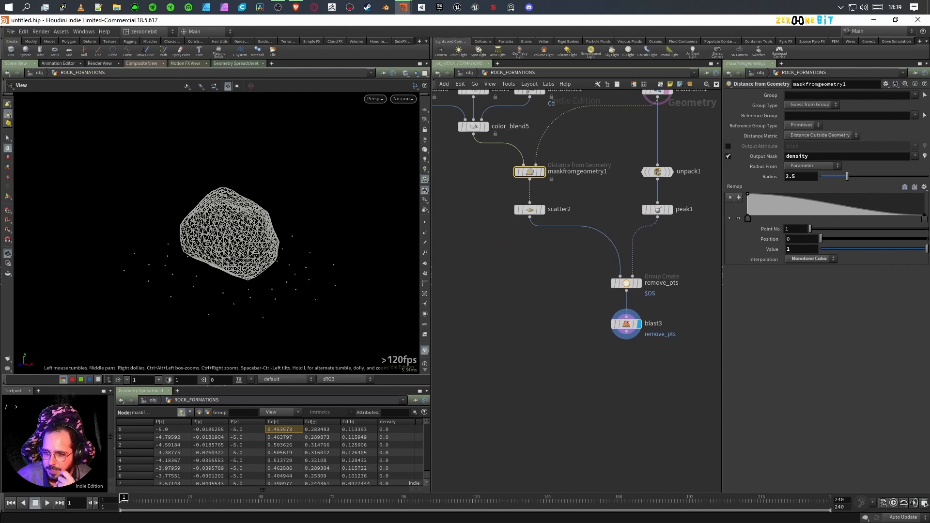
pyautogui.moveTo(633, 209); pyautogui.dragTo(651, 376, button='middle')
pyautogui.moveTo(602, 236); pyautogui.dragTo(656, 421, button='middle')
pyautogui.moveTo(660, 200); pyautogui.dragTo(650, 380, button='middle')
pyautogui.moveTo(654, 184); pyautogui.dragTo(678, 395, button='middle')
pyautogui.click(492, 186)
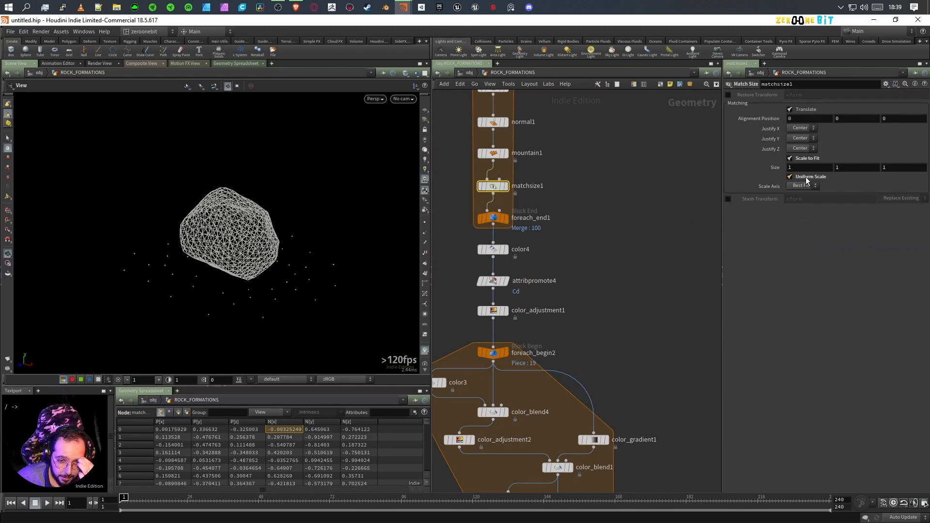
pyautogui.moveTo(670, 440)
pyautogui.mouseDown(button='middle')
pyautogui.moveTo(677, 286)
pyautogui.moveTo(677, 313)
pyautogui.mouseUp(button='middle')
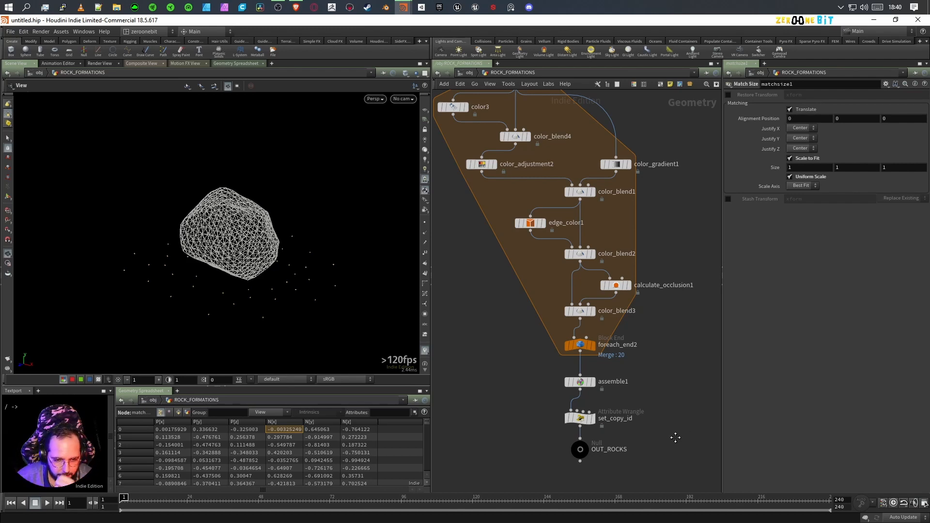
pyautogui.moveTo(675, 436); pyautogui.dragTo(648, 231, button='middle')
pyautogui.moveTo(662, 457); pyautogui.dragTo(668, 193, button='middle')
pyautogui.moveTo(625, 423); pyautogui.dragTo(624, 322, button='middle')
pyautogui.scroll(-3, 639, 337)
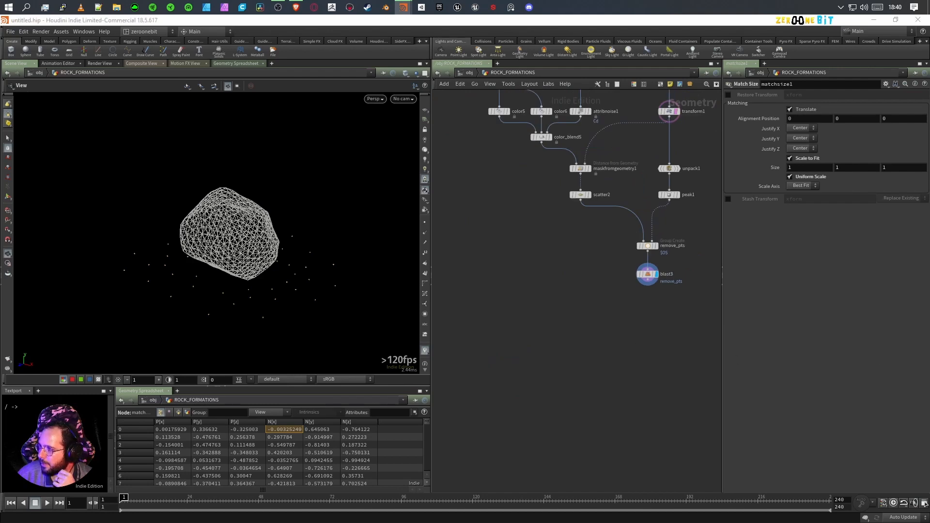
# - Add an Attribute Randomize node in the empty space beside blast3, below scatter2
pyautogui.click(597, 343)
pyautogui.press('Tab')
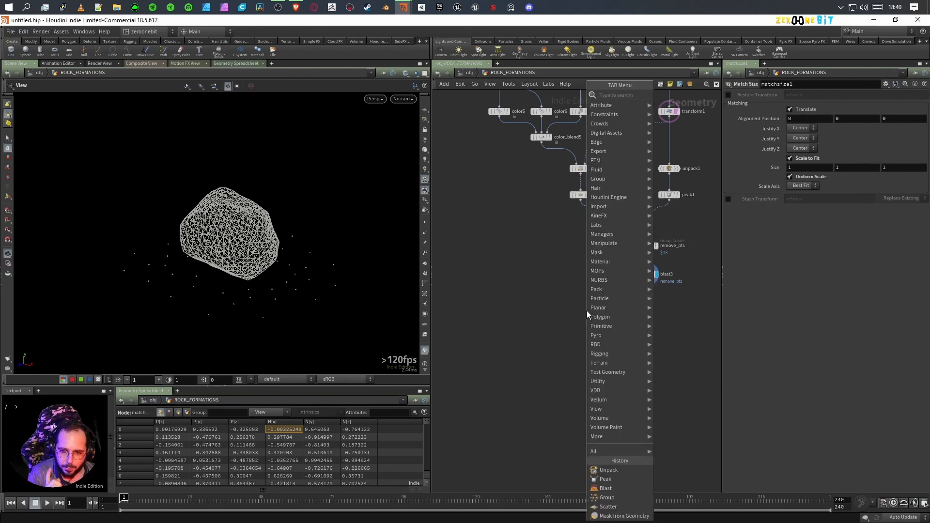
pyautogui.write('rand')
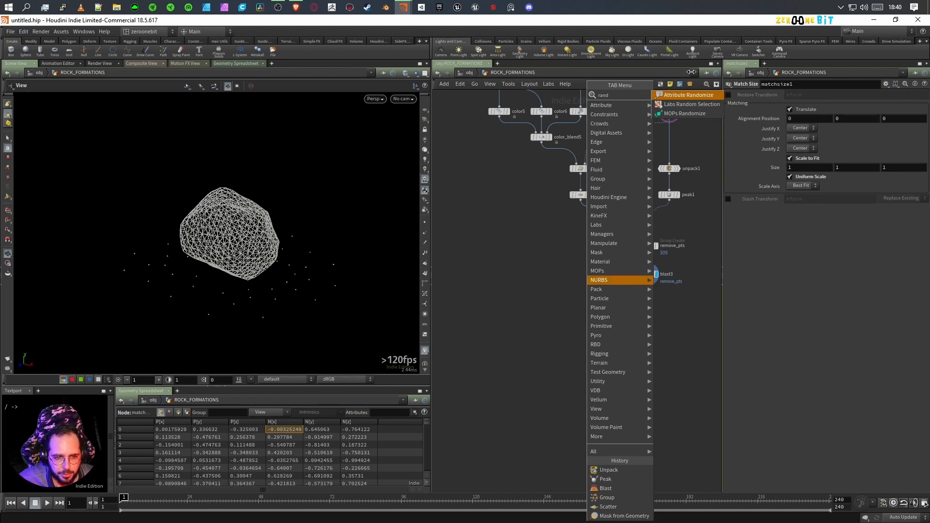
pyautogui.click(683, 95)
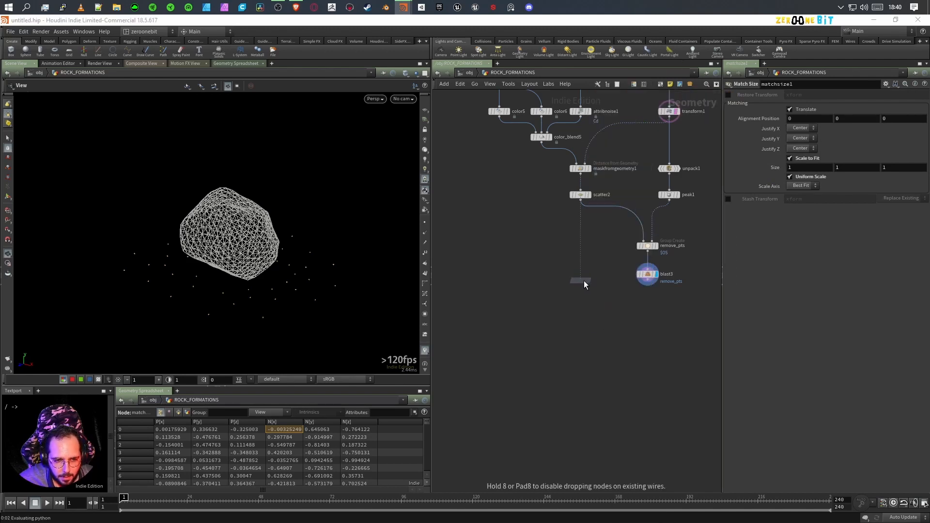
pyautogui.click(585, 277)
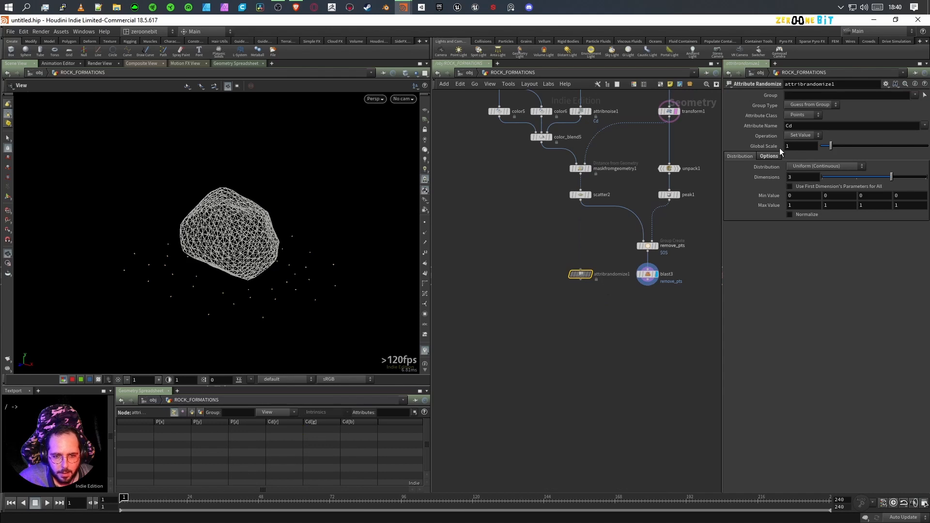
# - Configure the randomize node for the copyid attribute with 1 dimension and a Uniform (Discrete) distribution
pyautogui.doubleClick(799, 128)
pyautogui.write('copyid')
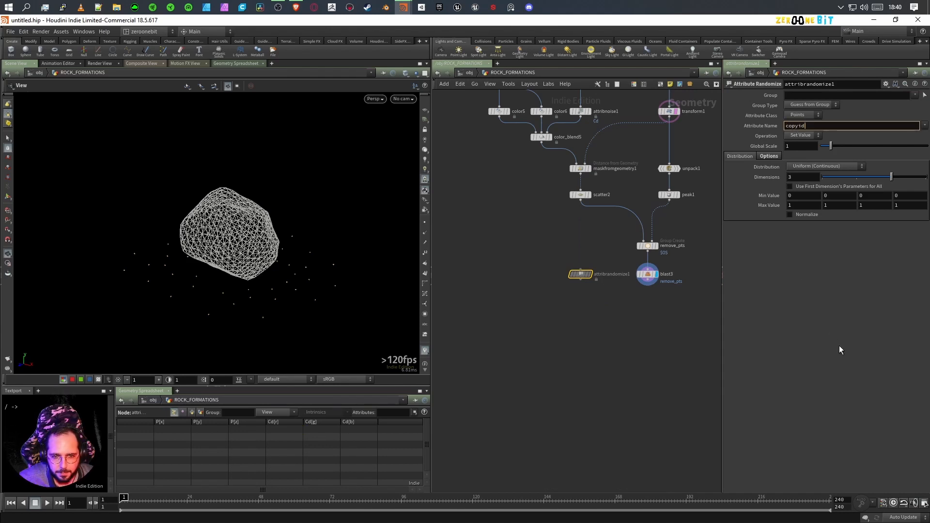
pyautogui.press('Return')
pyautogui.moveTo(886, 176); pyautogui.dragTo(829, 179)
pyautogui.click(814, 166)
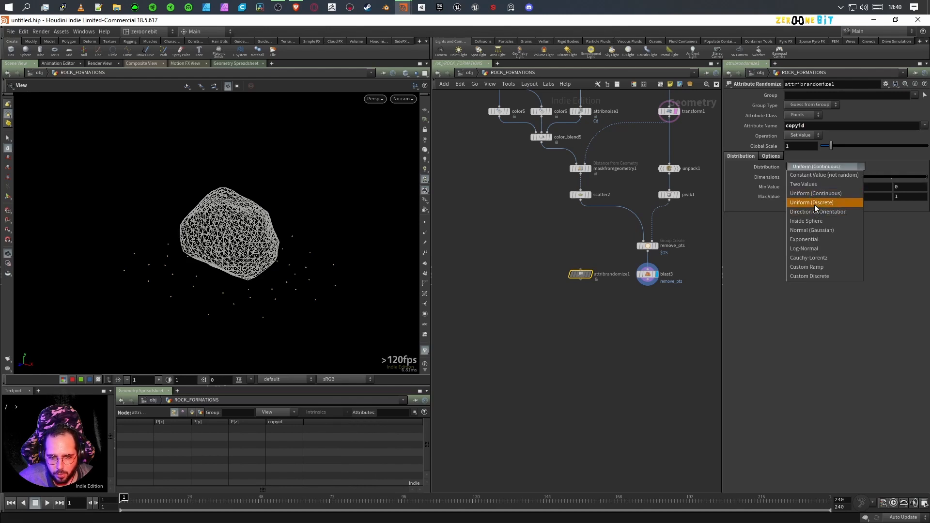
pyautogui.click(813, 202)
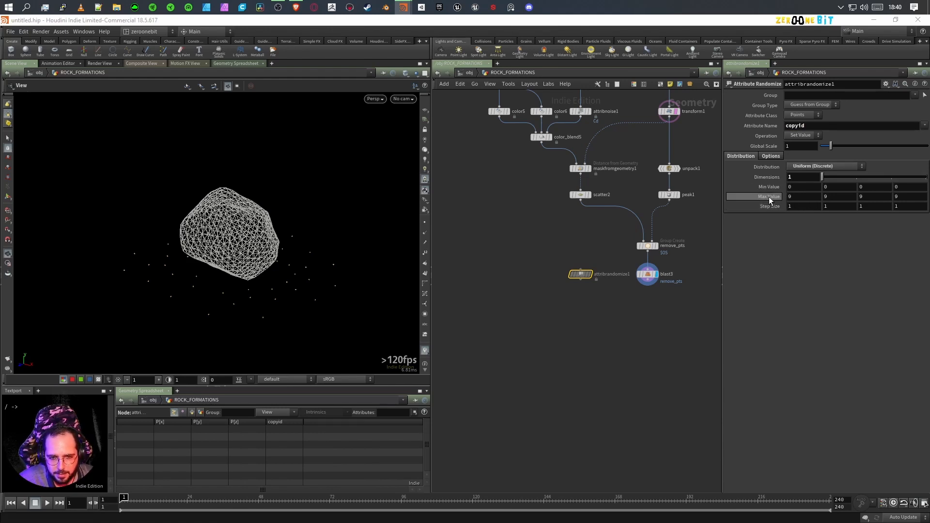
# - Set the first Max Value of the copyid randomization to an npoints expression referencing "../OUT_ROCKS/", and check its evaluated value
pyautogui.moveTo(802, 197); pyautogui.dragTo(775, 200)
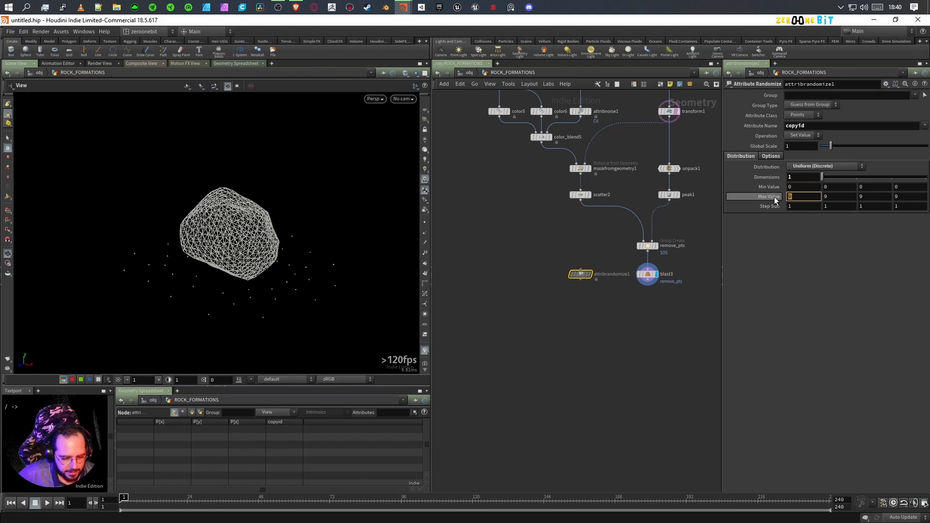
pyautogui.write('npoins')
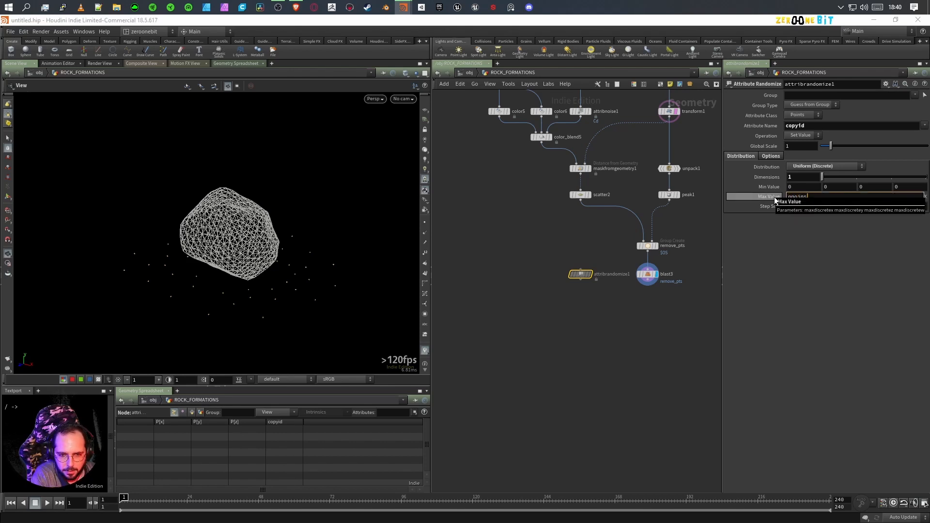
pyautogui.press('BackSpace')
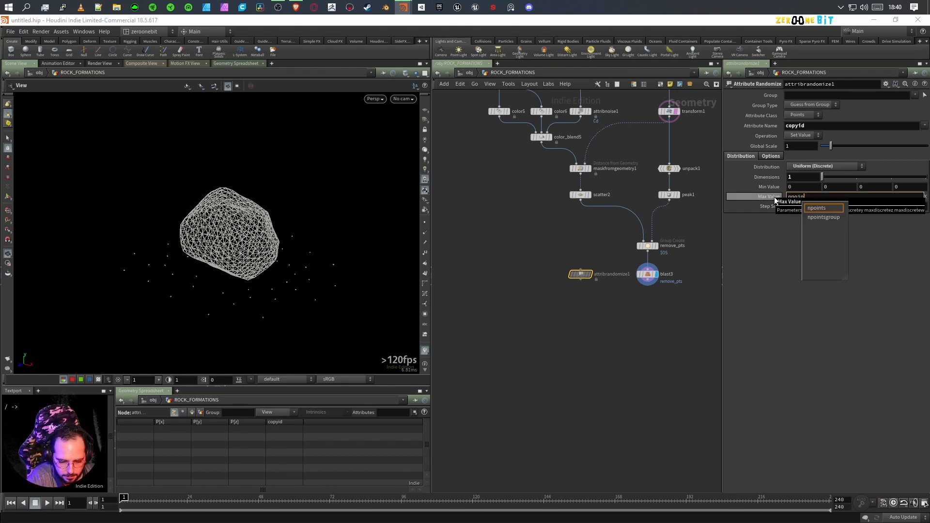
pyautogui.press('Return')
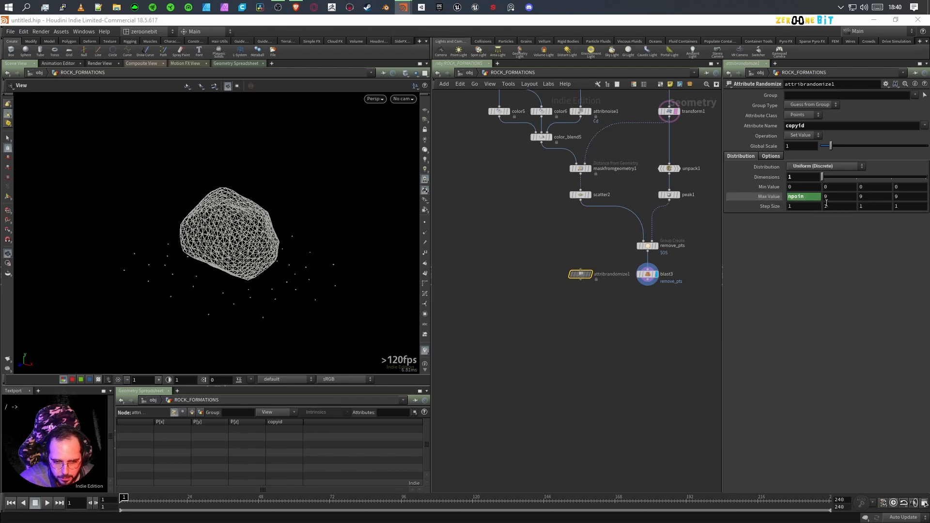
pyautogui.click(809, 199)
pyautogui.write('ts("../')
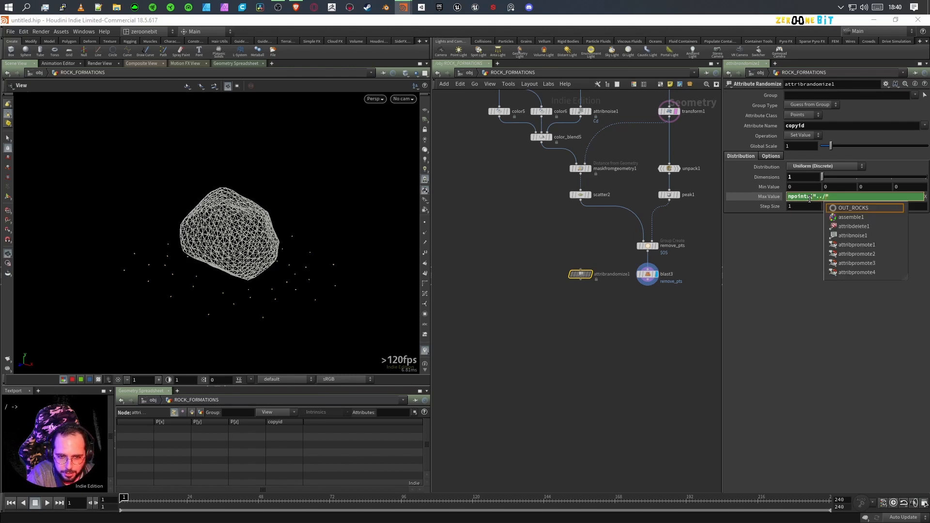
pyautogui.click(854, 210)
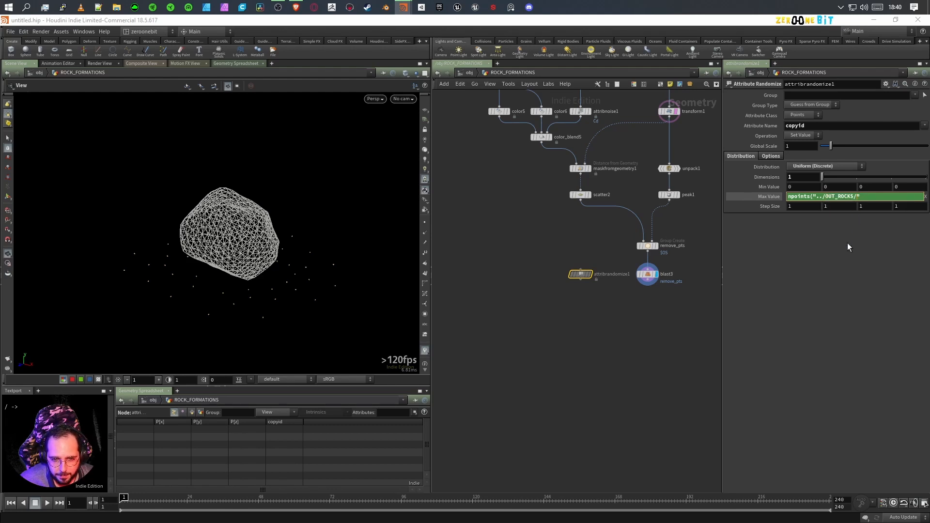
pyautogui.click(771, 258)
pyautogui.click(769, 197)
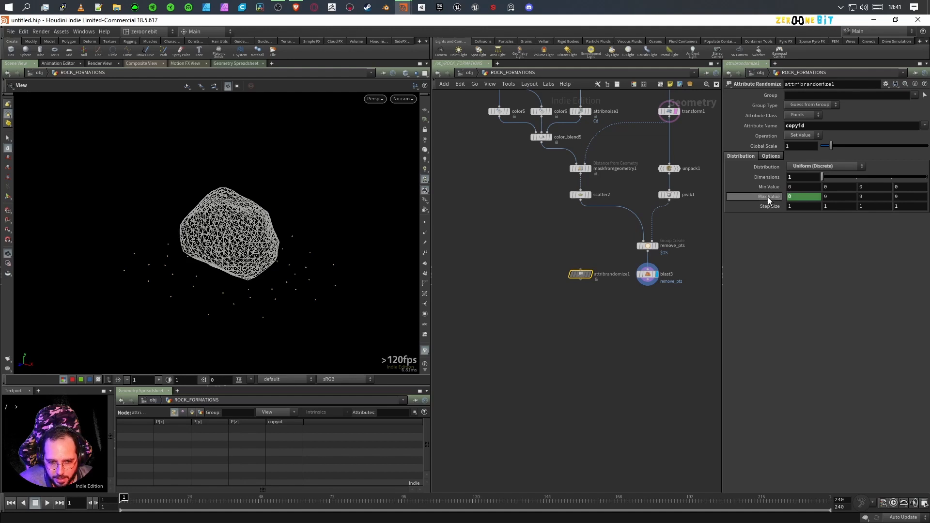
pyautogui.click(776, 199)
pyautogui.click(805, 196)
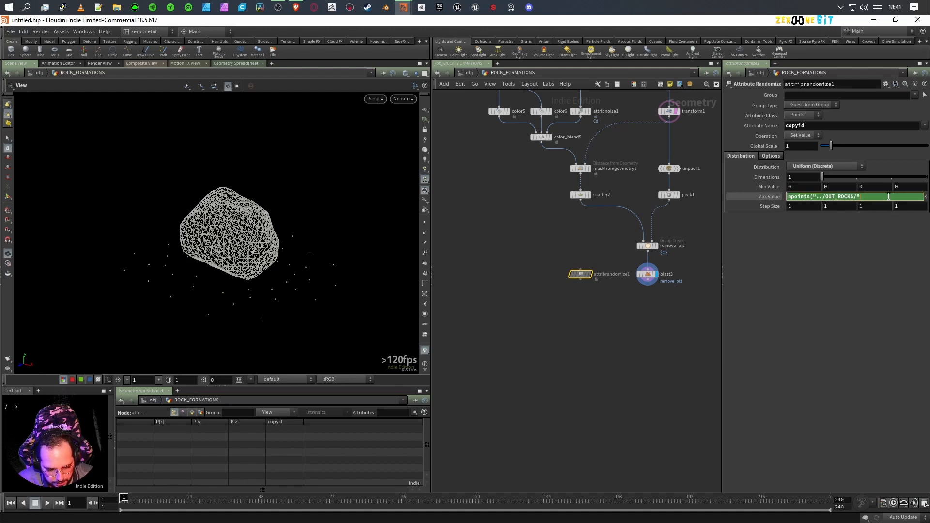
pyautogui.click(856, 261)
pyautogui.click(766, 198)
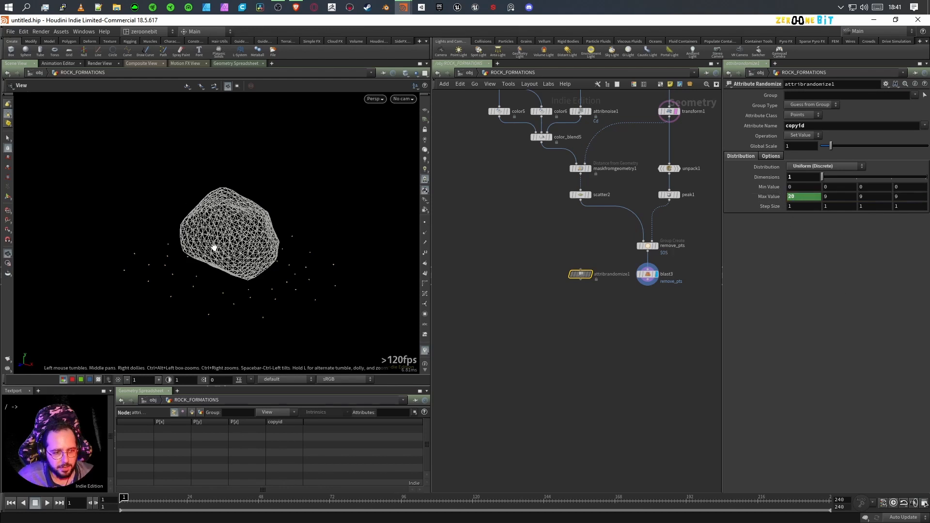
# - Try to link the first Min Value to Max Value with a channel reference, and restore Min Value to 0
pyautogui.rightClick(775, 199)
pyautogui.click(800, 256)
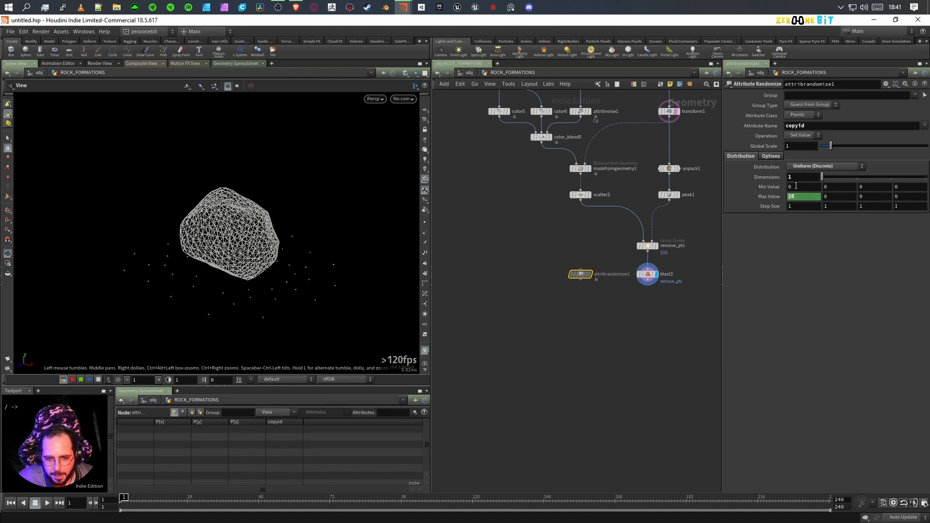
pyautogui.rightClick(795, 187)
pyautogui.click(838, 273)
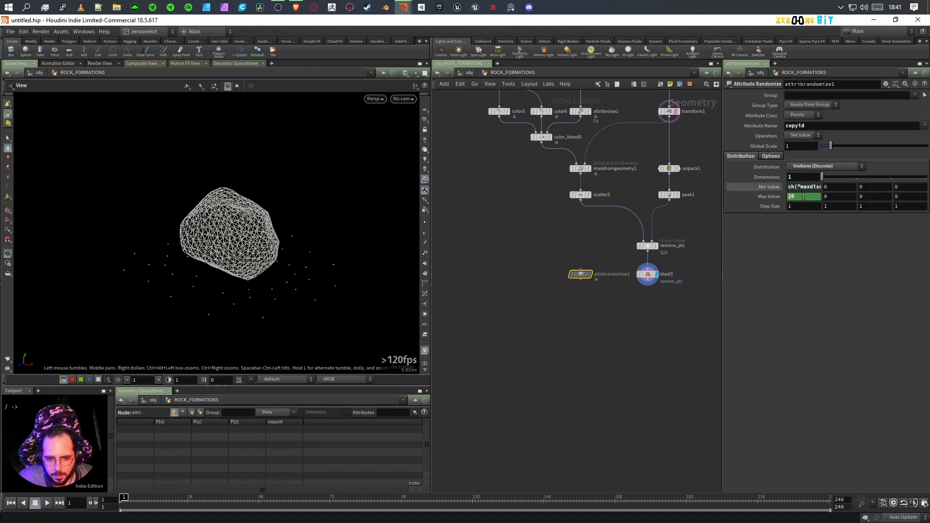
pyautogui.click(767, 187)
pyautogui.keyDown('ctrl'); pyautogui.middleClick(762, 188); pyautogui.keyUp('ctrl')
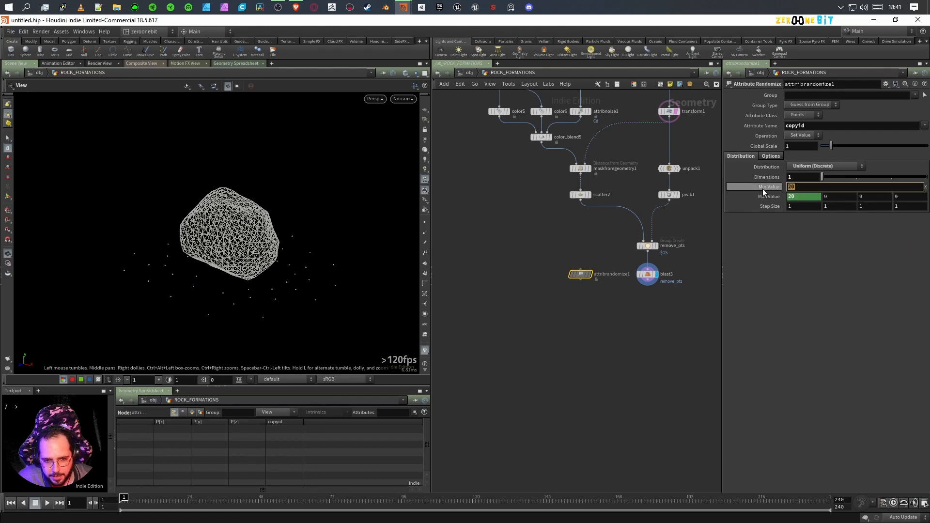
pyautogui.click(796, 187)
pyautogui.press('Return')
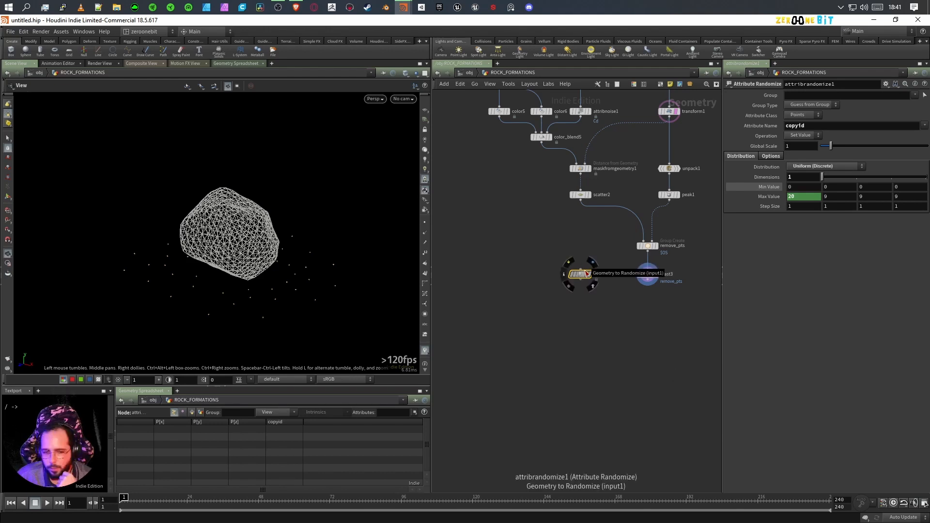
# - Insert attribrandomize1 between scatter2 and remove_pts, and compare its copyid point values with the scatter2 data
pyautogui.moveTo(581, 275); pyautogui.dragTo(584, 218)
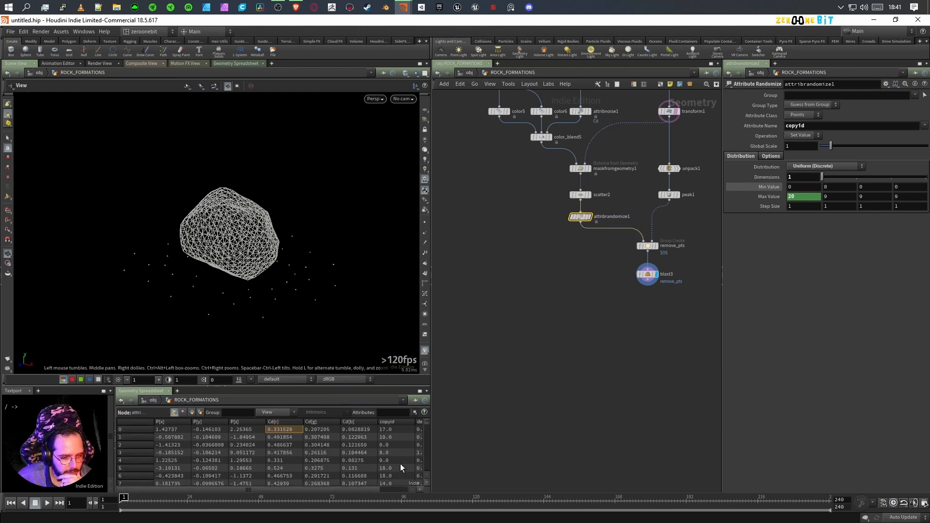
pyautogui.moveTo(581, 195)
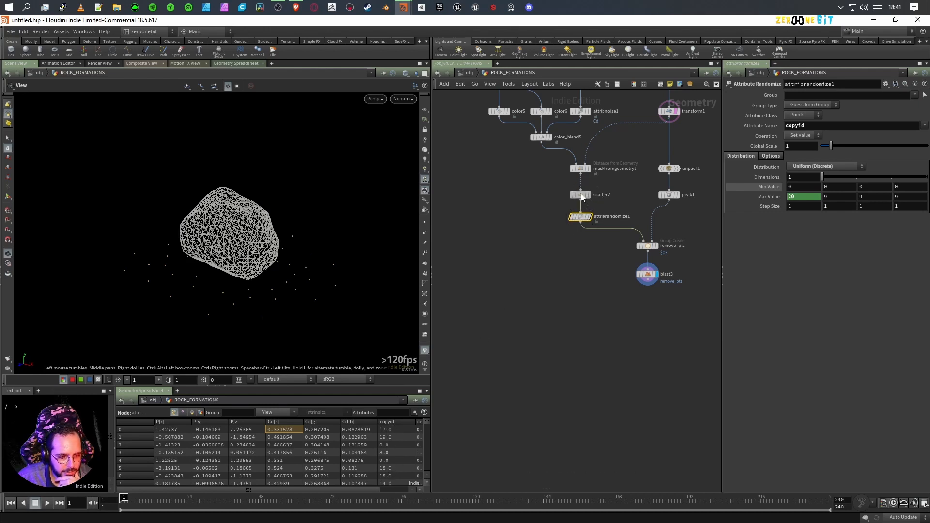
pyautogui.click(580, 194)
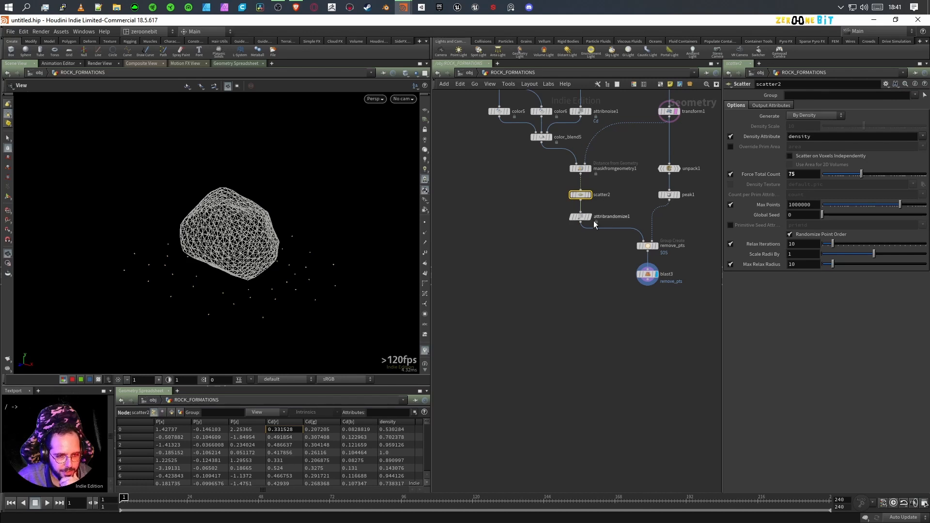
pyautogui.click(581, 216)
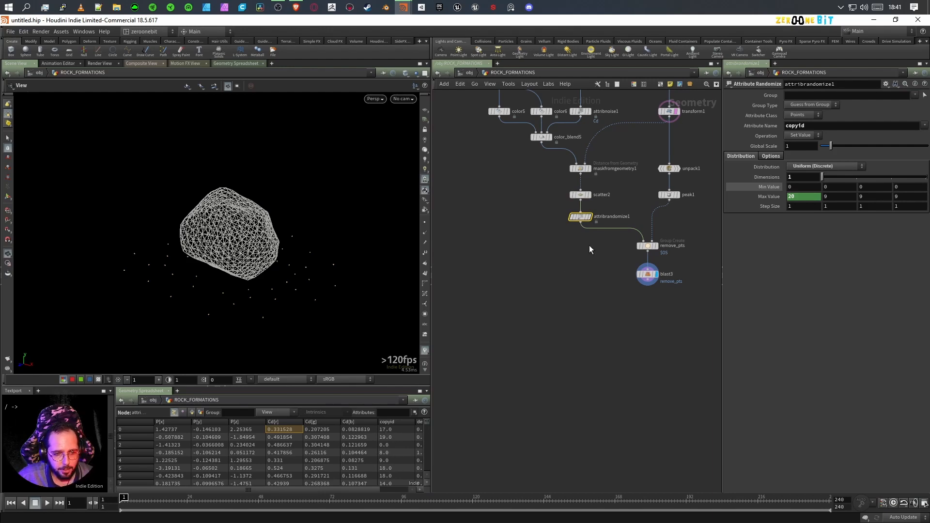
# - Insert an Attribute Cast node between attribrandomize1 and remove_pts, aligned in the scatter column
pyautogui.press('Tab')
pyautogui.write('pw')
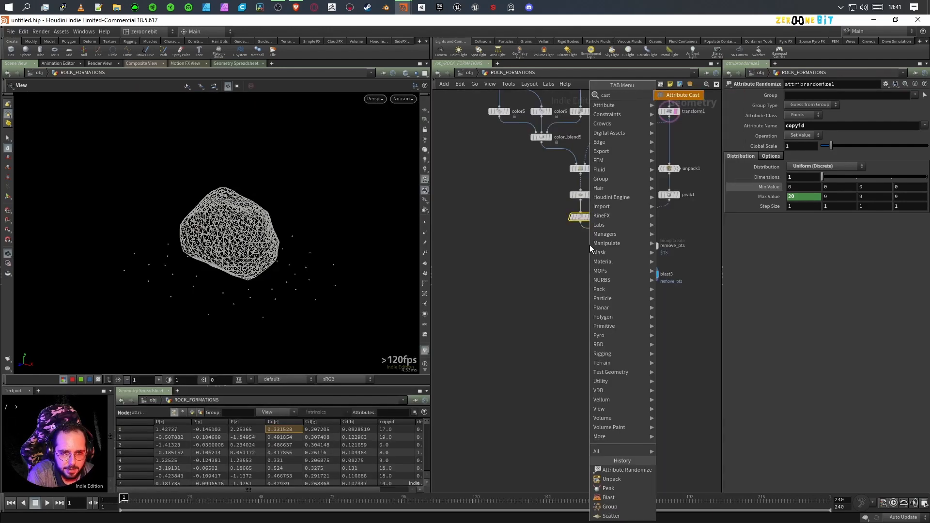
pyautogui.press('Return')
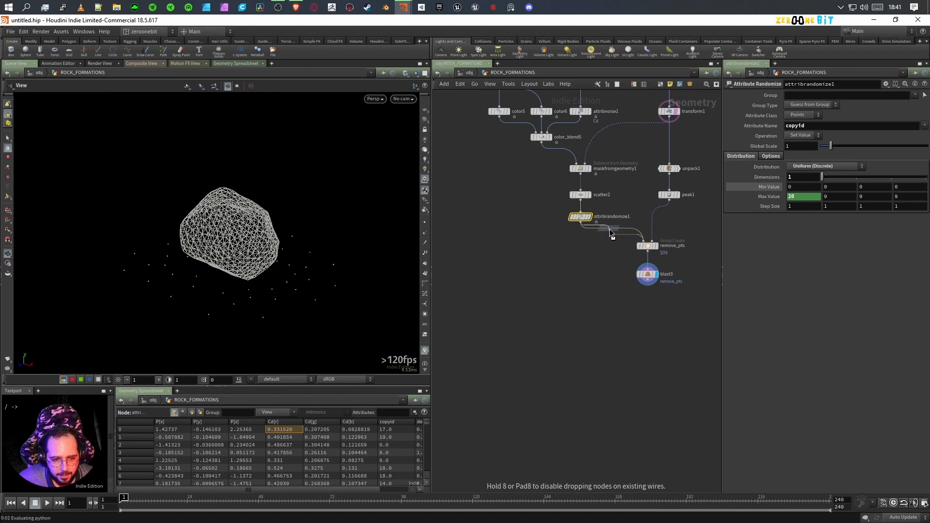
pyautogui.click(610, 229)
pyautogui.moveTo(584, 243); pyautogui.dragTo(574, 240)
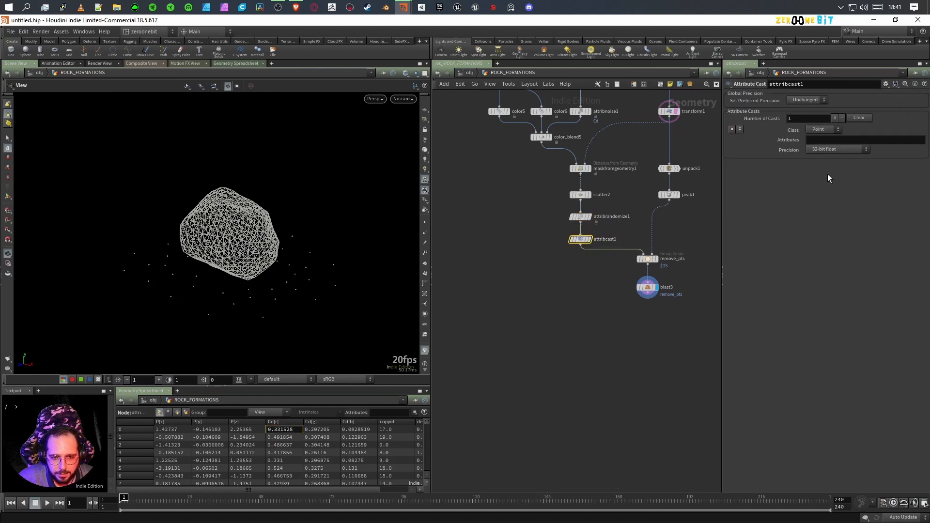
# - Cast the copyid point attribute to 16-bit integer precision
pyautogui.click(835, 139)
pyautogui.write('copyid')
pyautogui.click(830, 151)
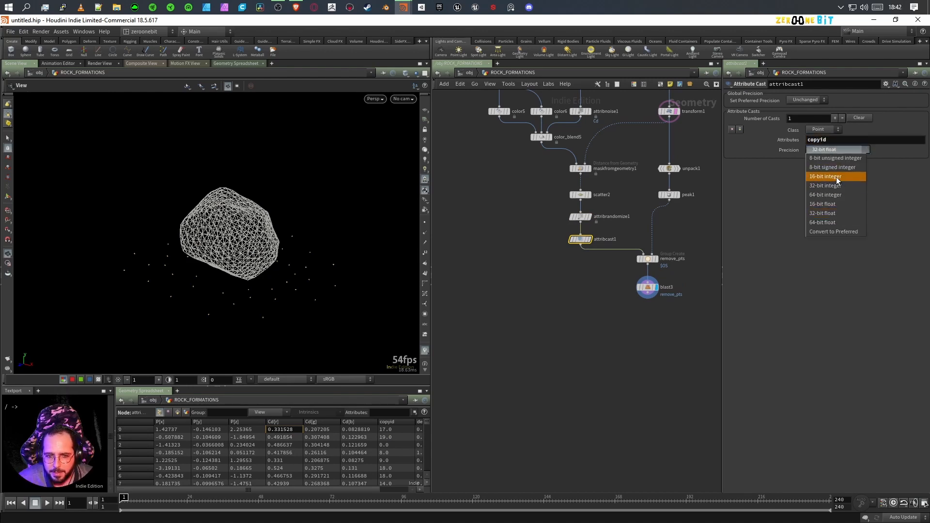
pyautogui.click(836, 178)
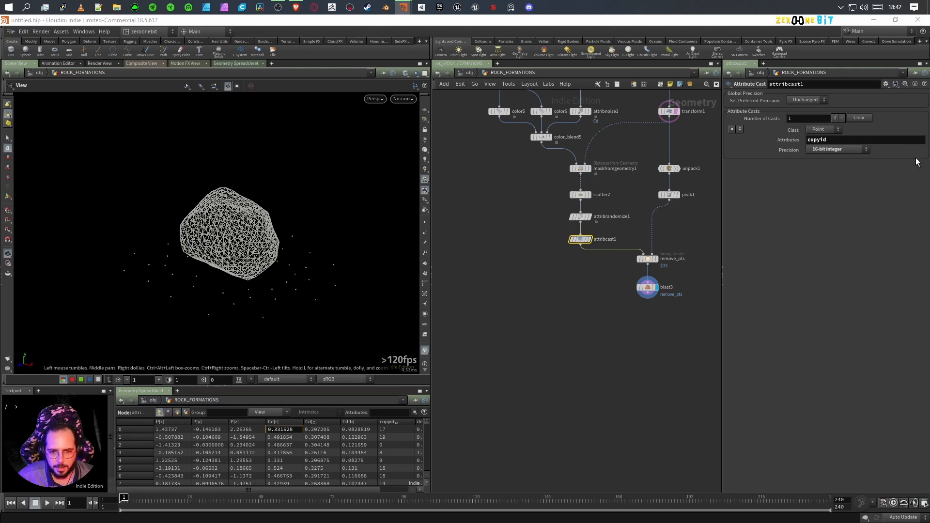
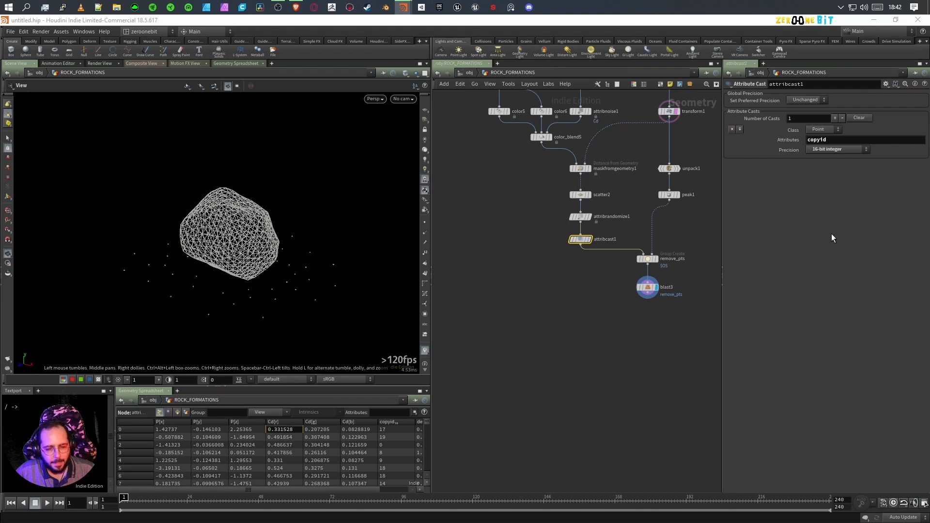
# - Insert an Attribute Wrangle node between attribcast1 and remove_pts
pyautogui.press('Tab')
pyautogui.write('w')
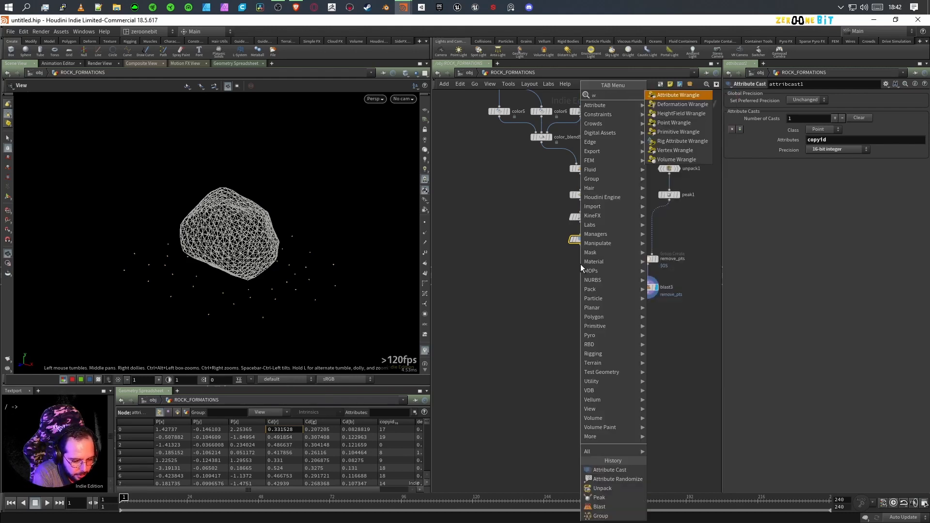
pyautogui.press('Return')
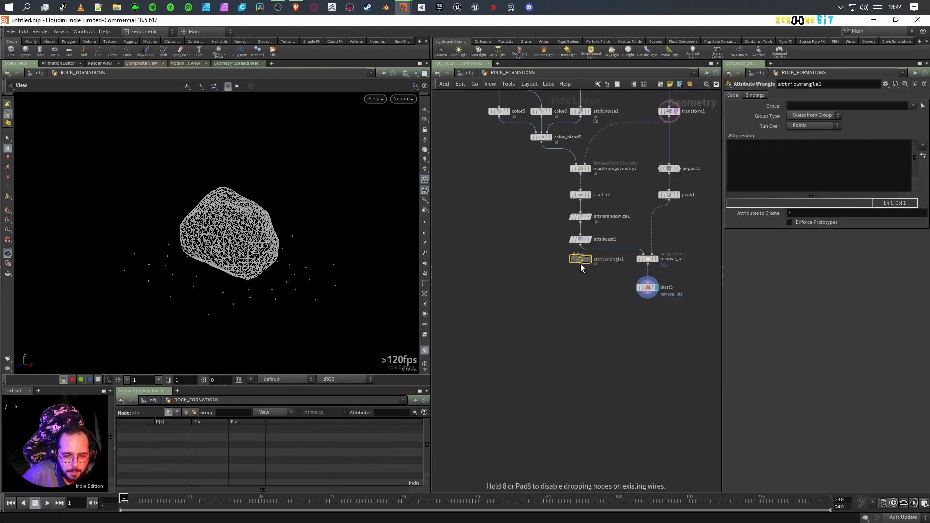
pyautogui.moveTo(580, 259)
pyautogui.mouseDown()
pyautogui.moveTo(603, 251)
pyautogui.moveTo(580, 262)
pyautogui.mouseUp()
pyautogui.click(788, 160)
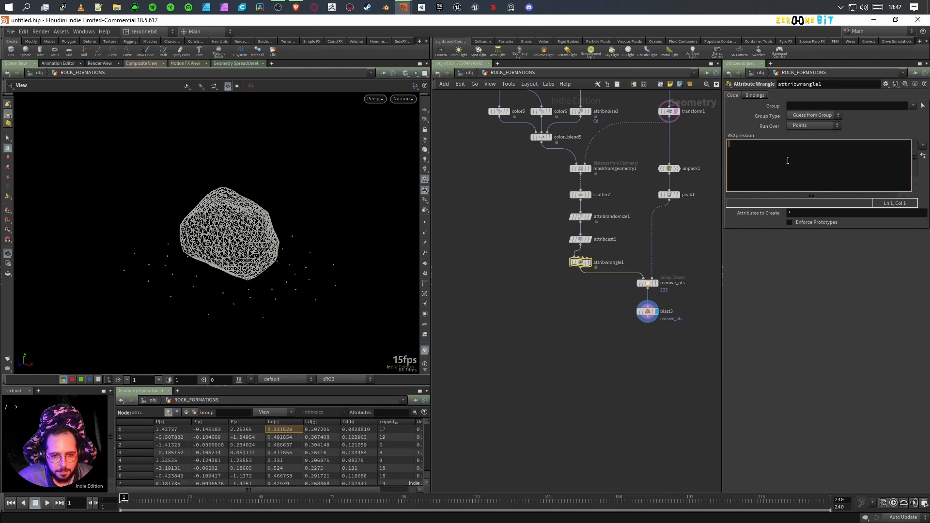
pyautogui.write('@pscale = f@density;')
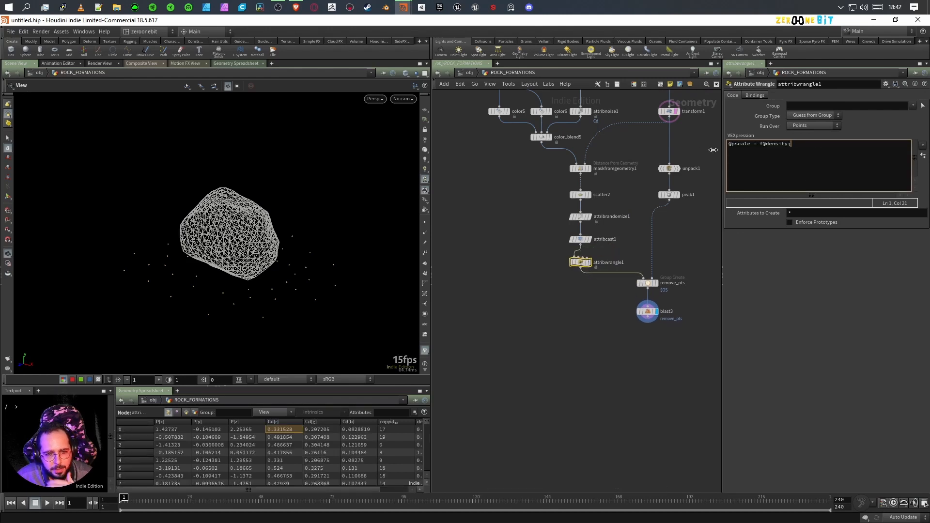
pyautogui.moveTo(751, 145); pyautogui.dragTo(715, 152)
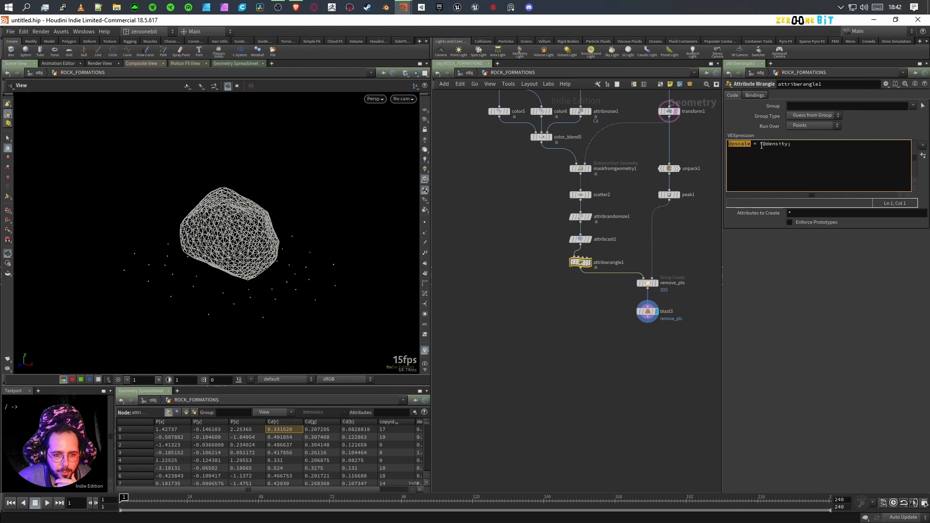
pyautogui.moveTo(759, 144); pyautogui.dragTo(787, 149)
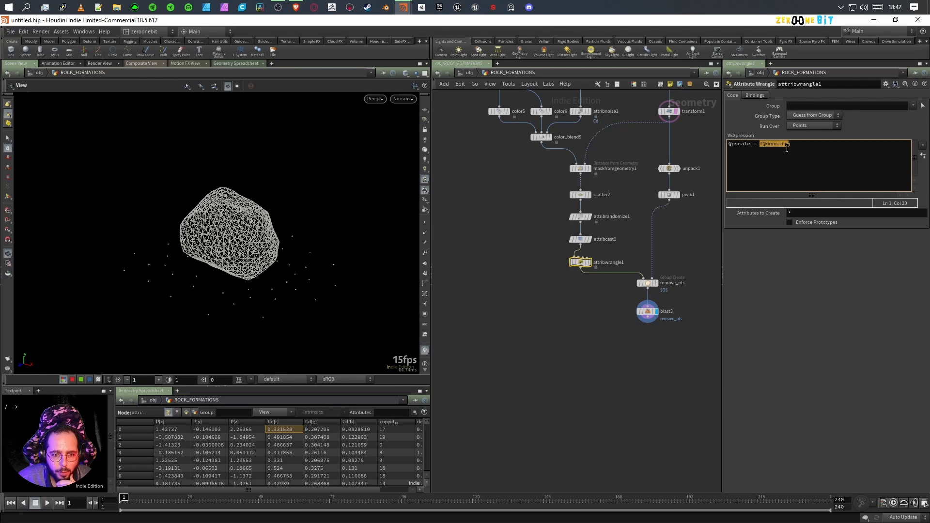
pyautogui.click(580, 194)
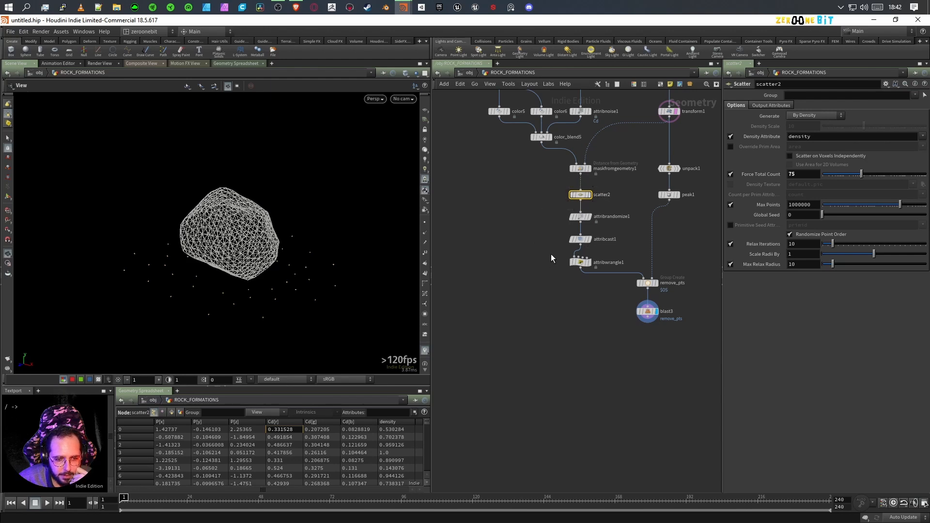
pyautogui.click(580, 262)
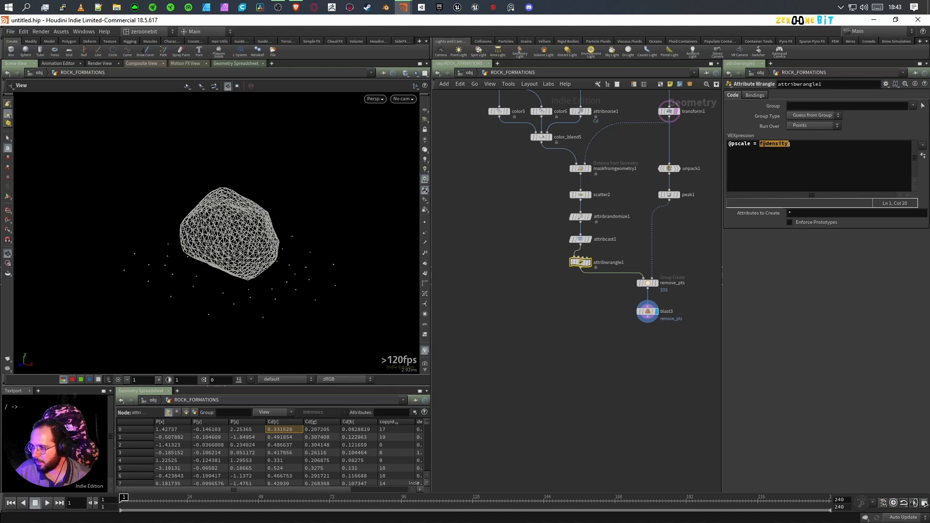
# - Insert two Attribute Randomize nodes one after the other between attribwrangle1 and remove_pts
pyautogui.press('Tab')
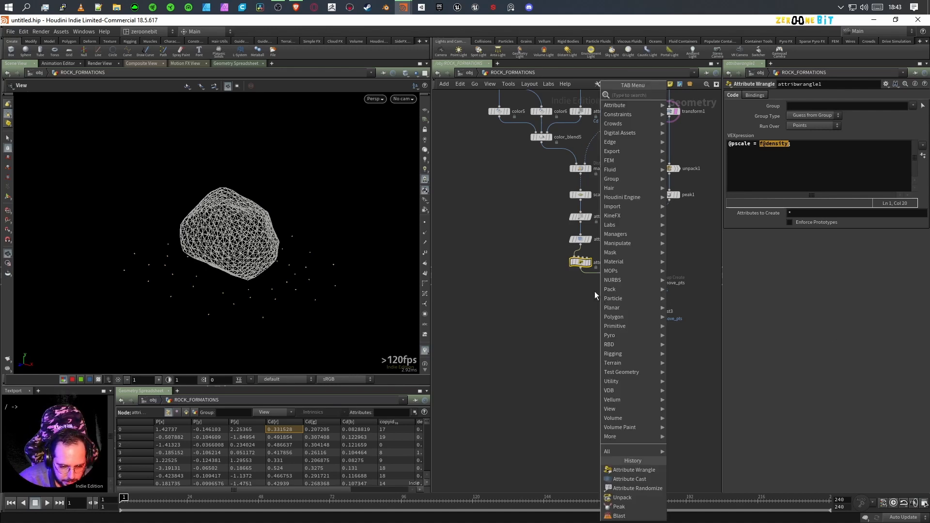
pyautogui.click(647, 488)
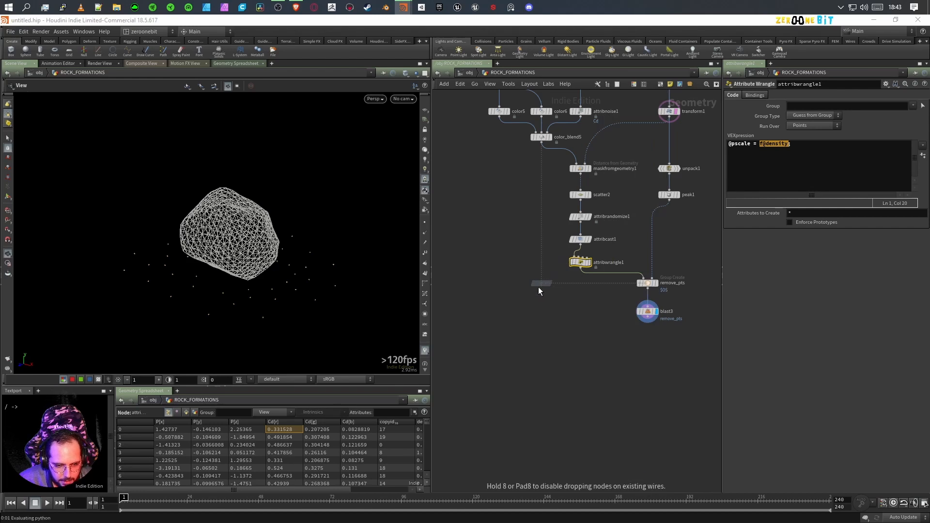
pyautogui.click(540, 287)
pyautogui.keyDown('alt'); pyautogui.moveTo(544, 286); pyautogui.dragTo(545, 314); pyautogui.keyUp('alt')
pyautogui.moveTo(522, 274)
pyautogui.mouseDown()
pyautogui.moveTo(557, 327)
pyautogui.moveTo(574, 278)
pyautogui.moveTo(594, 277)
pyautogui.moveTo(583, 284)
pyautogui.mouseUp()
pyautogui.click(583, 296)
pyautogui.moveTo(578, 318)
pyautogui.mouseDown()
pyautogui.moveTo(610, 297)
pyautogui.moveTo(603, 312)
pyautogui.moveTo(583, 309)
pyautogui.mouseUp()
# - Move remove_pts and blast3 together to below the two new randomize nodes, in line with peak1
pyautogui.moveTo(705, 268); pyautogui.dragTo(645, 347)
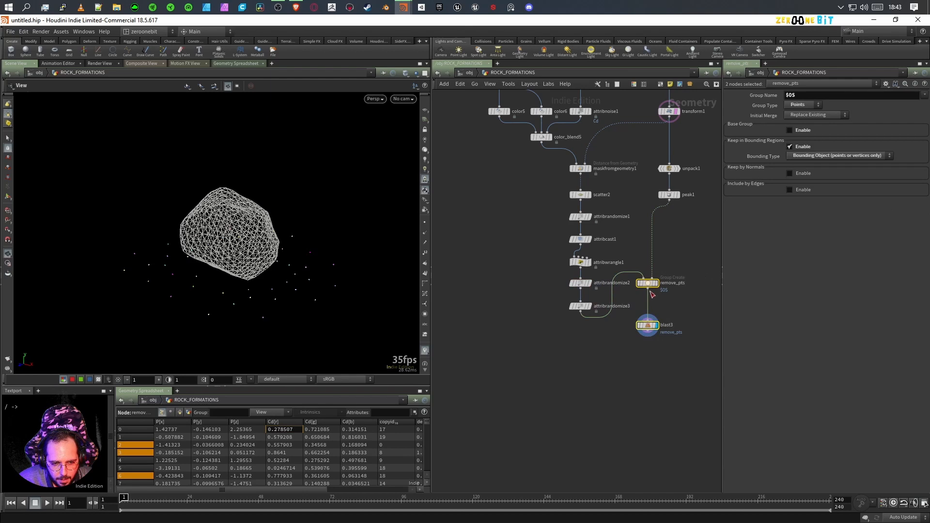
pyautogui.moveTo(649, 286); pyautogui.dragTo(672, 334)
pyautogui.click(553, 287)
# - Set attribrandomize2 to randomize the pscale attribute in 1 dimension with minimum 0.25 and maximum 0.5
pyautogui.click(580, 283)
pyautogui.doubleClick(811, 126)
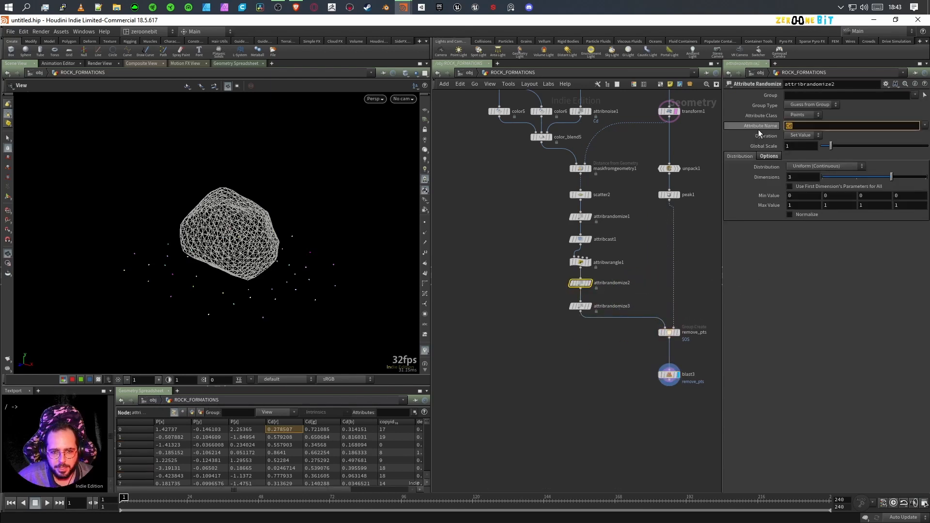
pyautogui.write('pscale')
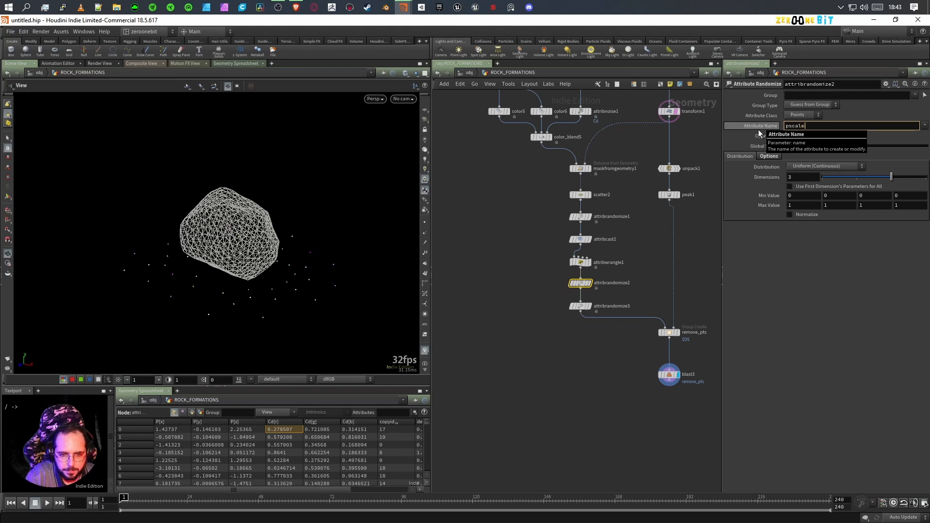
pyautogui.press('Return')
pyautogui.moveTo(892, 177); pyautogui.dragTo(823, 177)
pyautogui.doubleClick(800, 187)
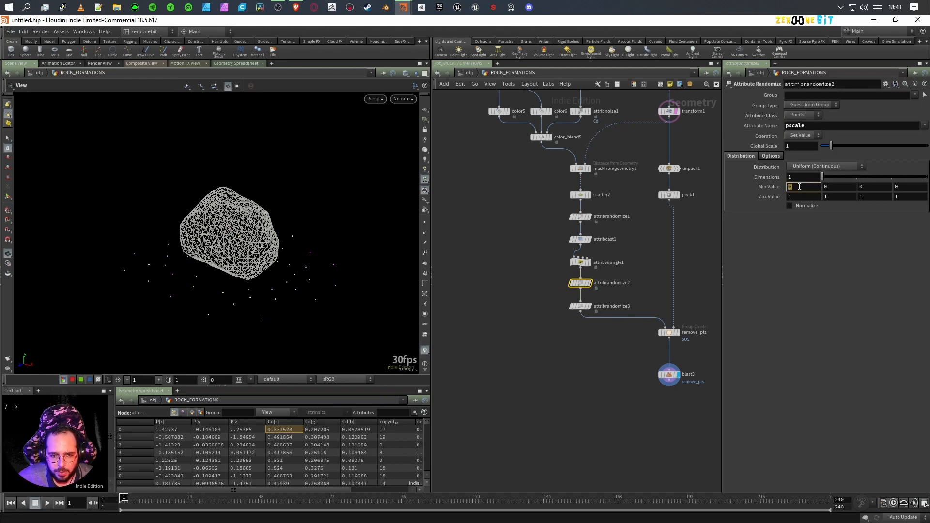
pyautogui.write('0.25')
pyautogui.press('Tab')
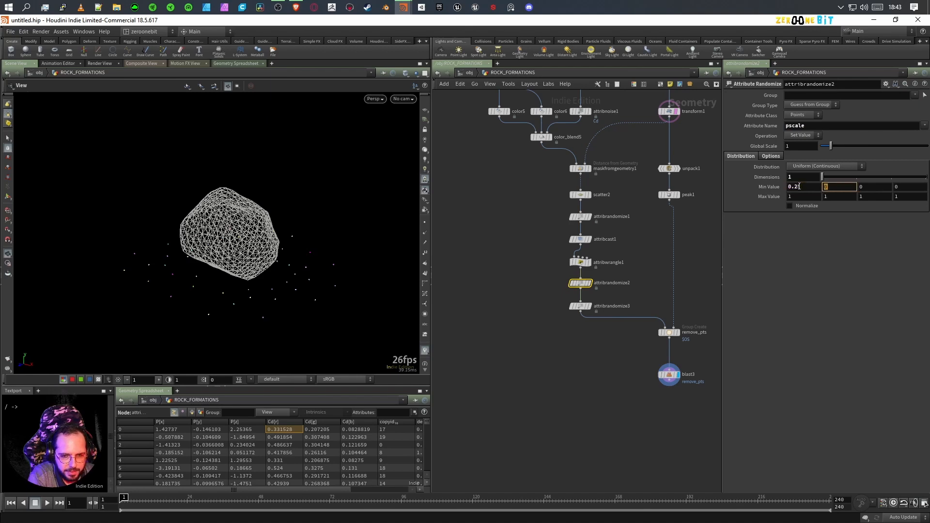
pyautogui.press('Tab')
pyautogui.click(804, 197)
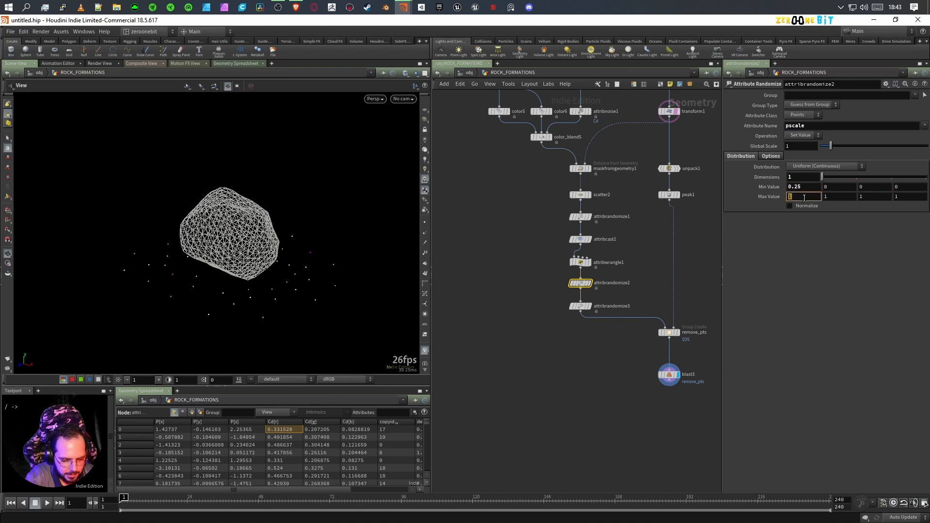
pyautogui.press('Return')
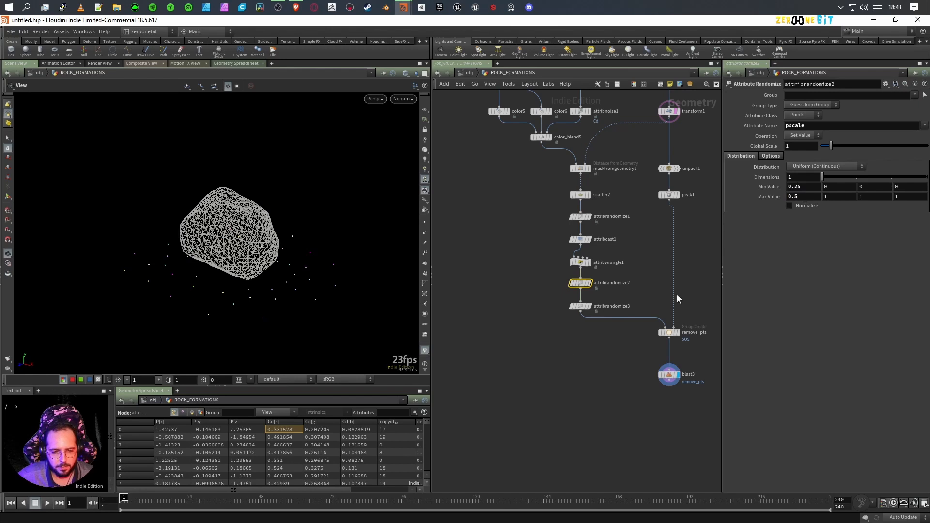
# - Rename attribrandomize2 to pscale and the attribute wrangle above it to pscale_density
pyautogui.doubleClick(612, 282)
pyautogui.write('pscale')
pyautogui.press('Return')
pyautogui.doubleClick(612, 263)
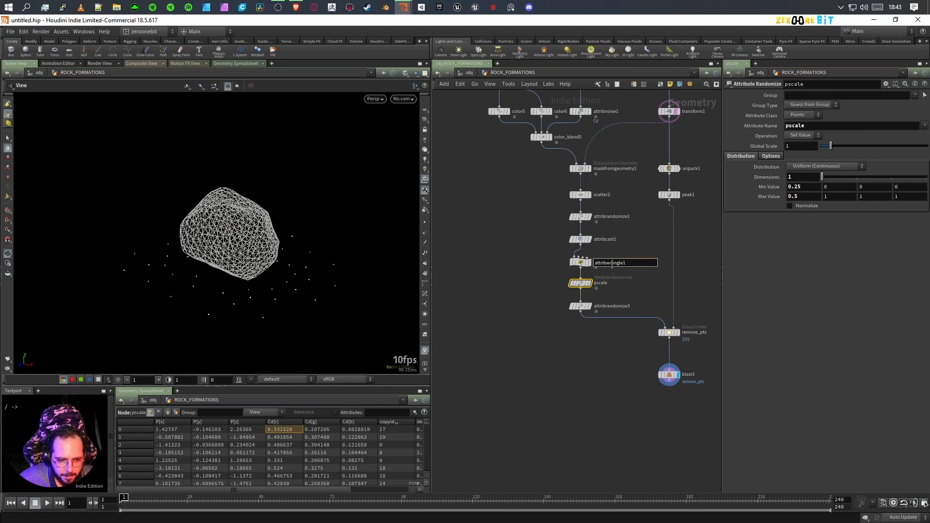
pyautogui.write('pscale_rem')
pyautogui.write('sity')
pyautogui.press('Return')
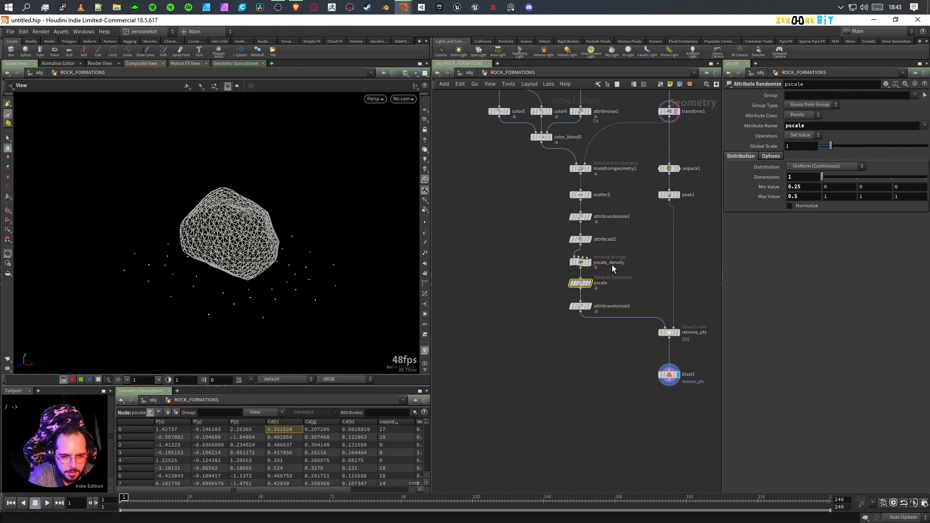
# - Rename attribrandomize3 to orient
pyautogui.doubleClick(610, 306)
pyautogui.write('orit')
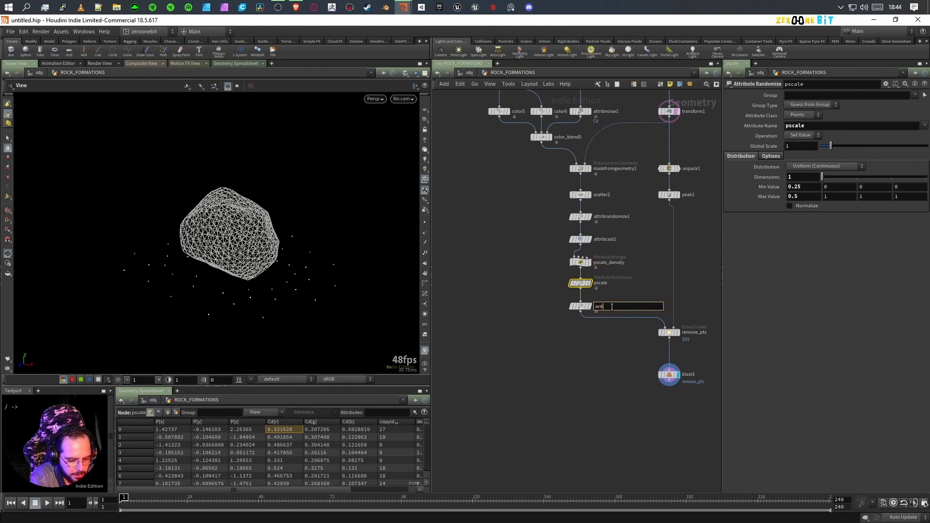
pyautogui.press('BackSpace')
pyautogui.press('BackSpace')
pyautogui.press('BackSpace')
pyautogui.write('ent')
pyautogui.press('Return')
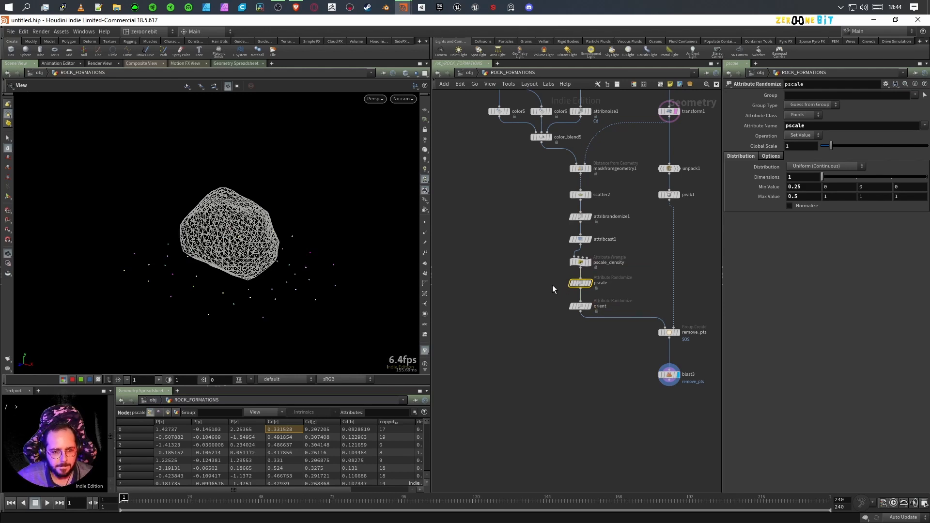
# - Set the orient node's attribute name to N and display the point normals in the viewport
pyautogui.moveTo(594, 285)
pyautogui.click(580, 306)
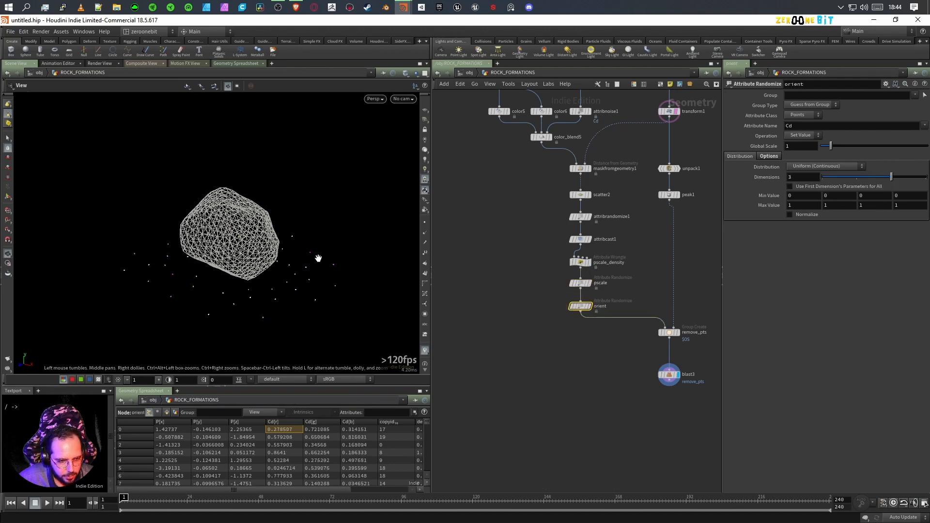
pyautogui.doubleClick(807, 126)
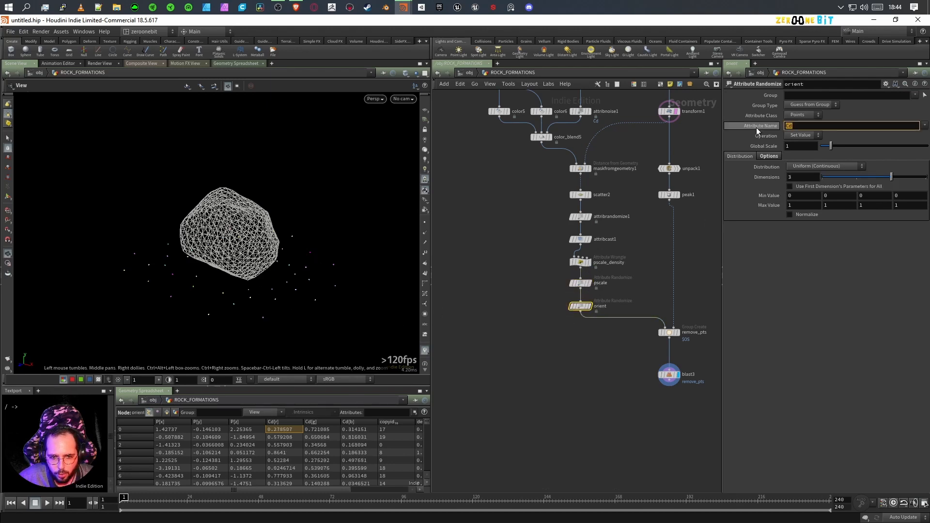
pyautogui.write('N')
pyautogui.press('Return')
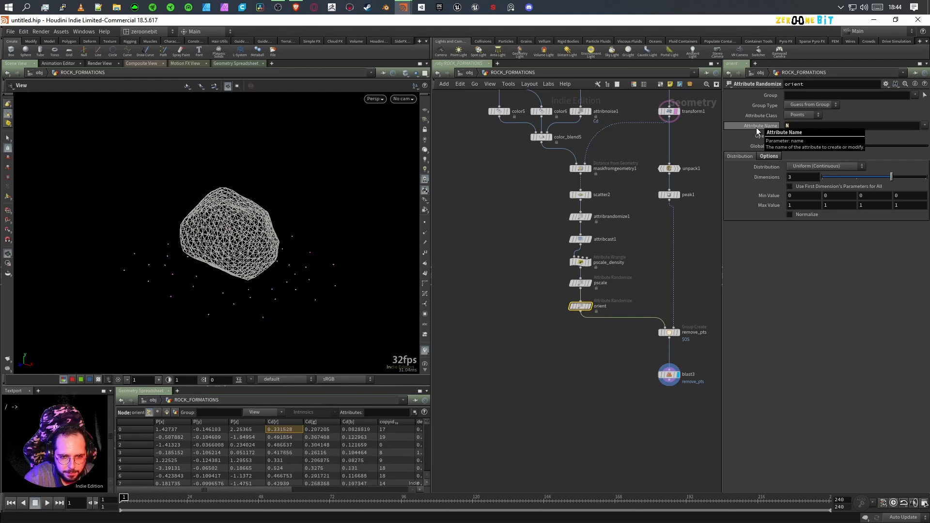
pyautogui.click(425, 235)
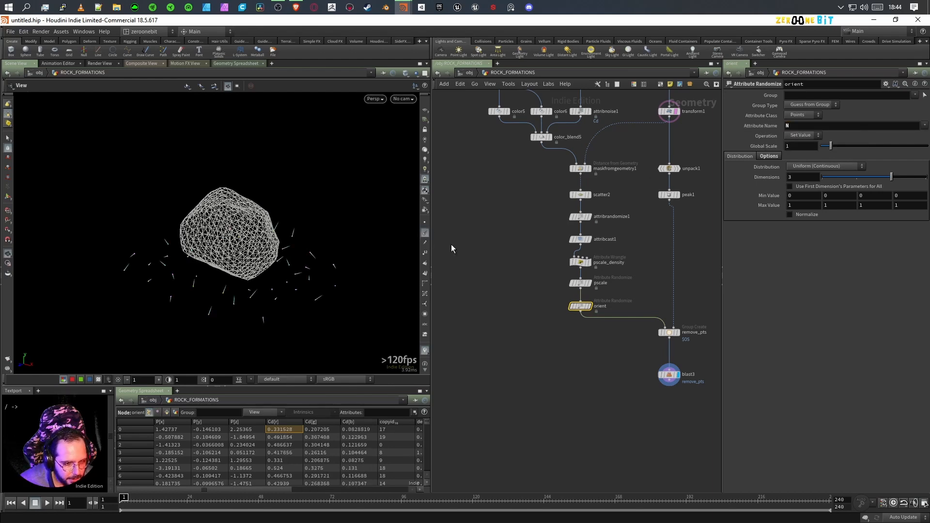
pyautogui.moveTo(346, 311); pyautogui.dragTo(224, 280)
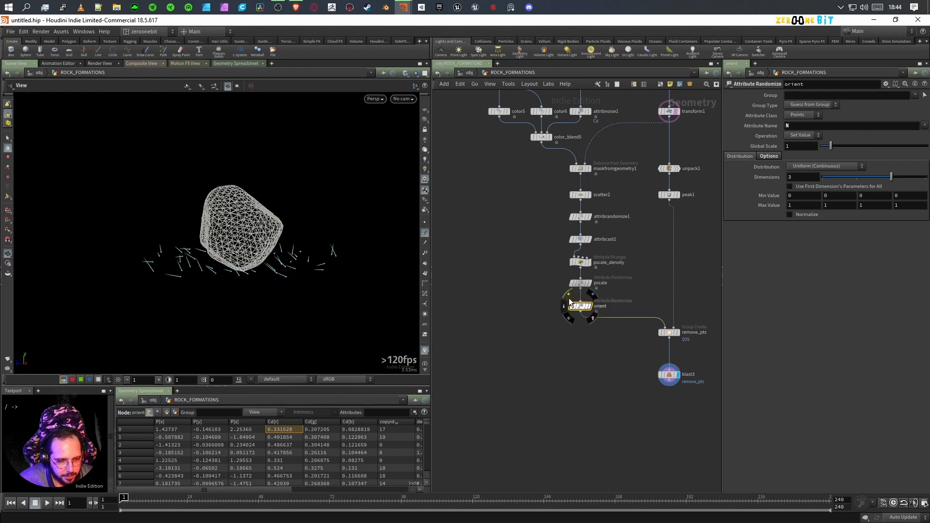
pyautogui.click(568, 298)
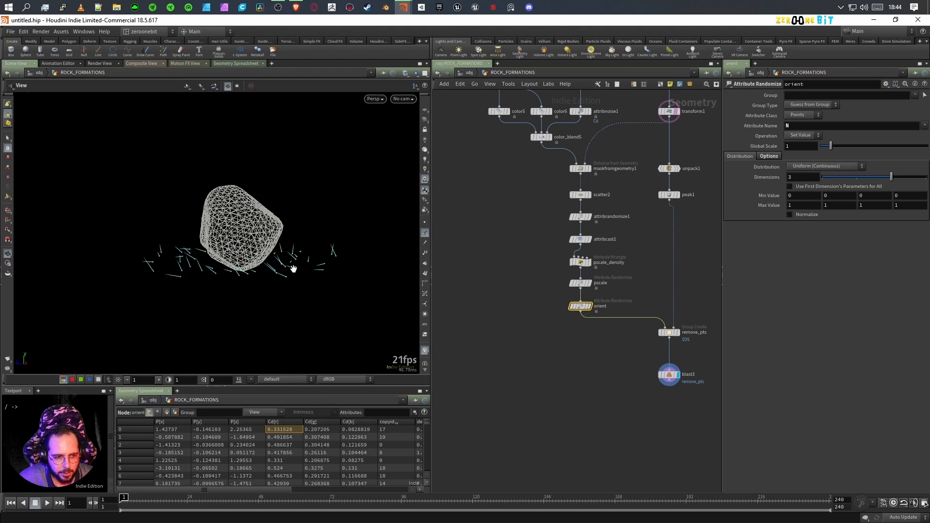
# - Change the orient node's distribution to Inside Sphere and enable Cone Angle with a value of 180
pyautogui.click(815, 168)
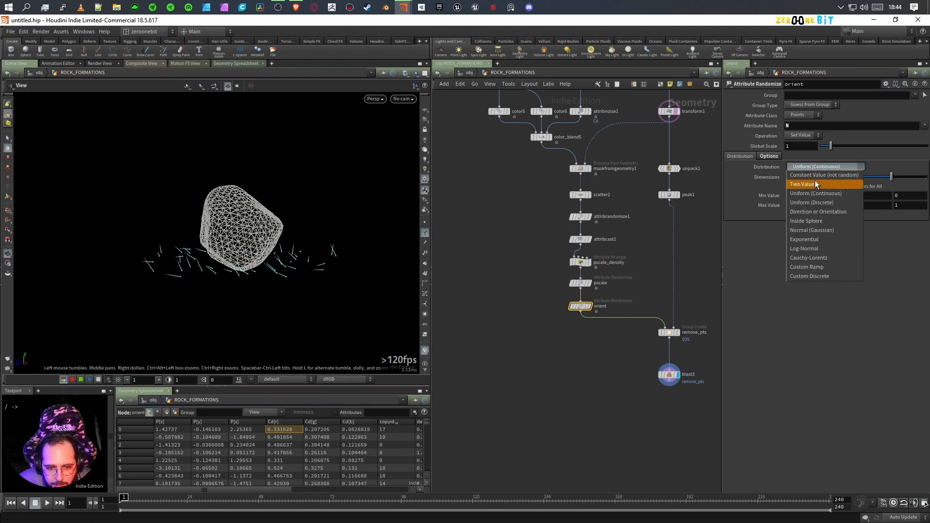
pyautogui.click(810, 221)
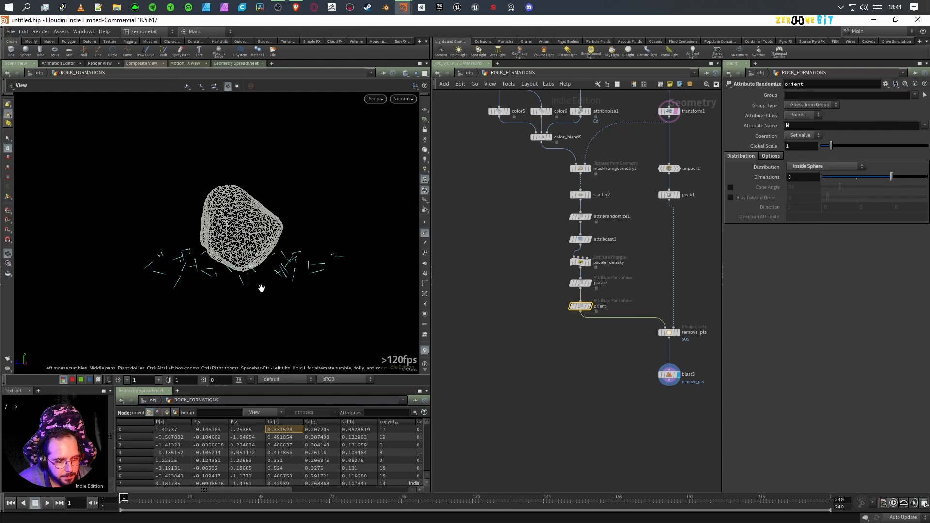
pyautogui.moveTo(262, 289); pyautogui.dragTo(252, 295)
pyautogui.click(731, 187)
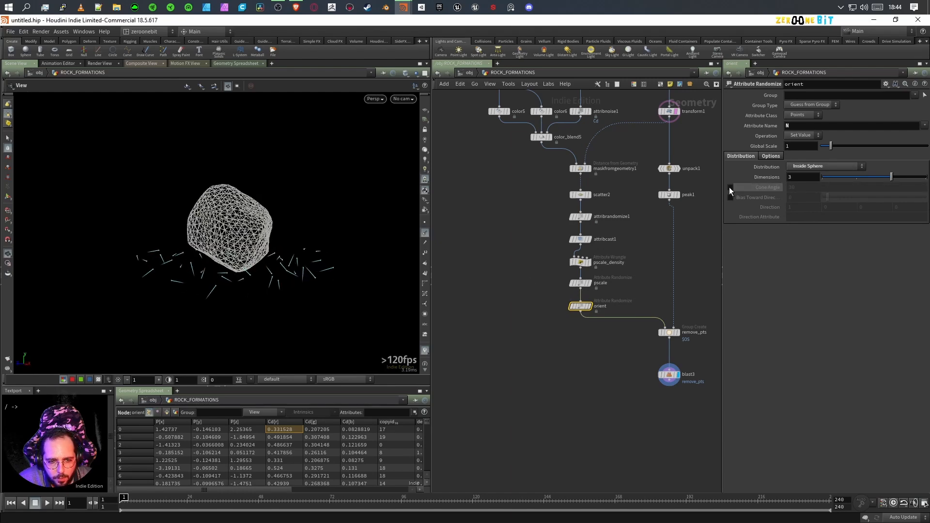
pyautogui.moveTo(847, 188); pyautogui.dragTo(929, 195)
pyautogui.moveTo(233, 293); pyautogui.dragTo(150, 257)
pyautogui.moveTo(218, 270); pyautogui.dragTo(247, 291)
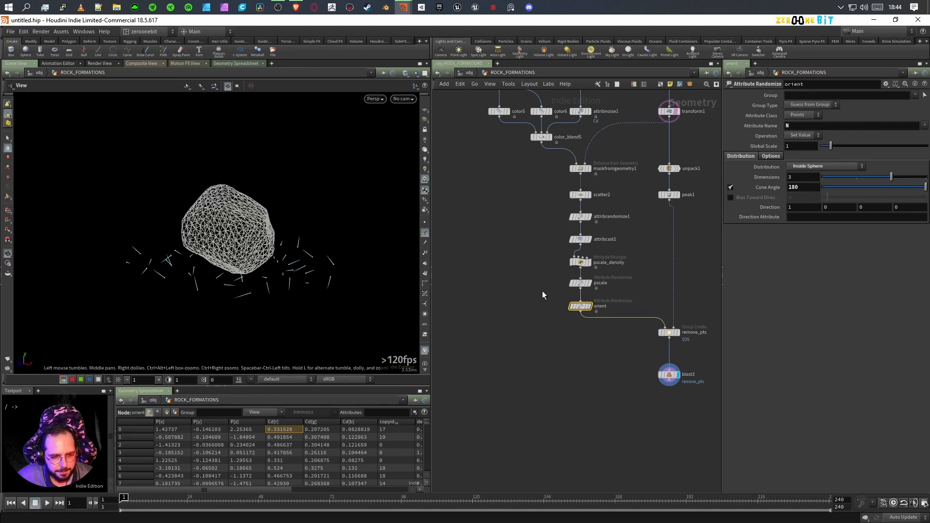
# - Review the density and pscale values of the pscale node in the geometry spreadsheet
pyautogui.click(583, 283)
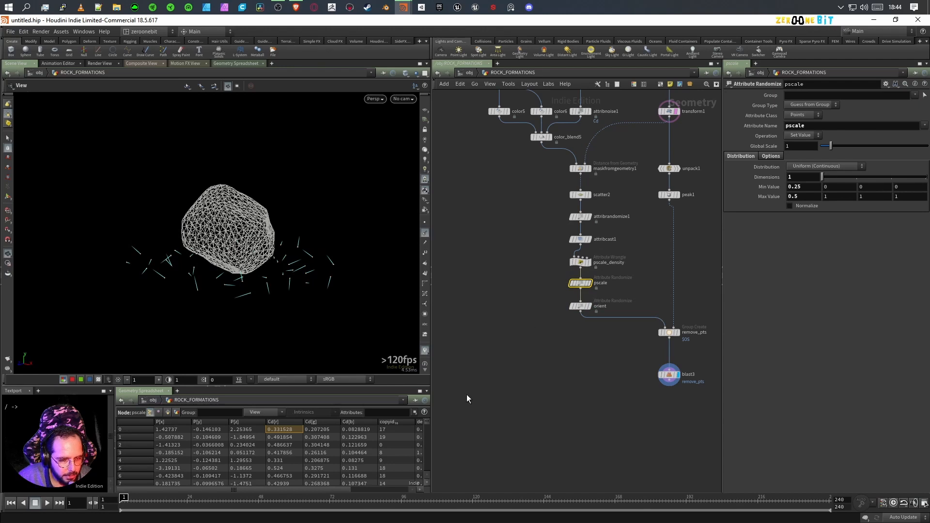
pyautogui.moveTo(352, 487); pyautogui.dragTo(405, 490)
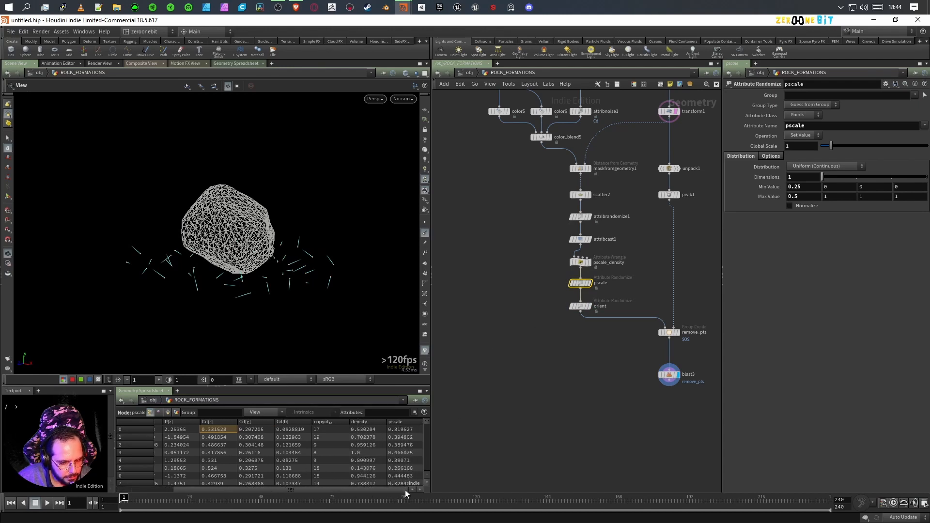
pyautogui.moveTo(584, 285); pyautogui.dragTo(584, 289)
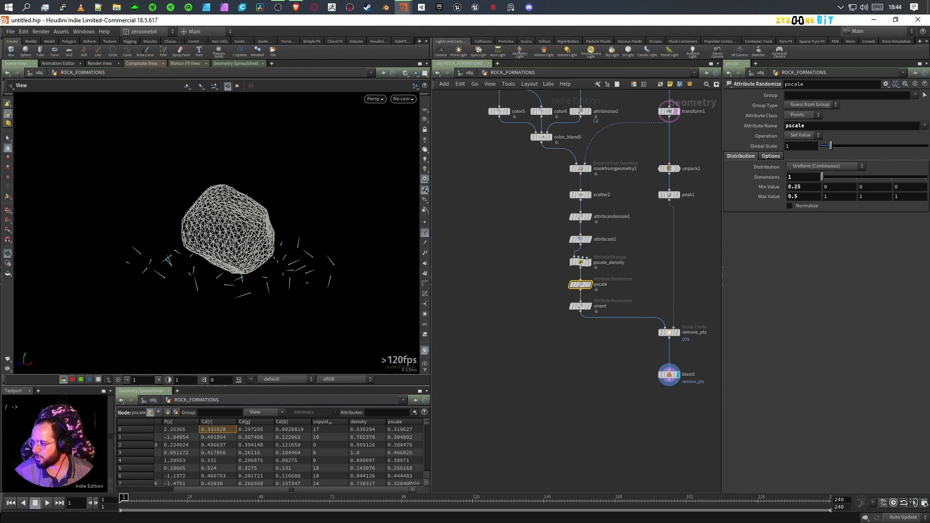
# - Rename the get_small_rocks object merge node to GET_LARGER_ROCK
pyautogui.moveTo(656, 195); pyautogui.dragTo(580, 347, button='middle')
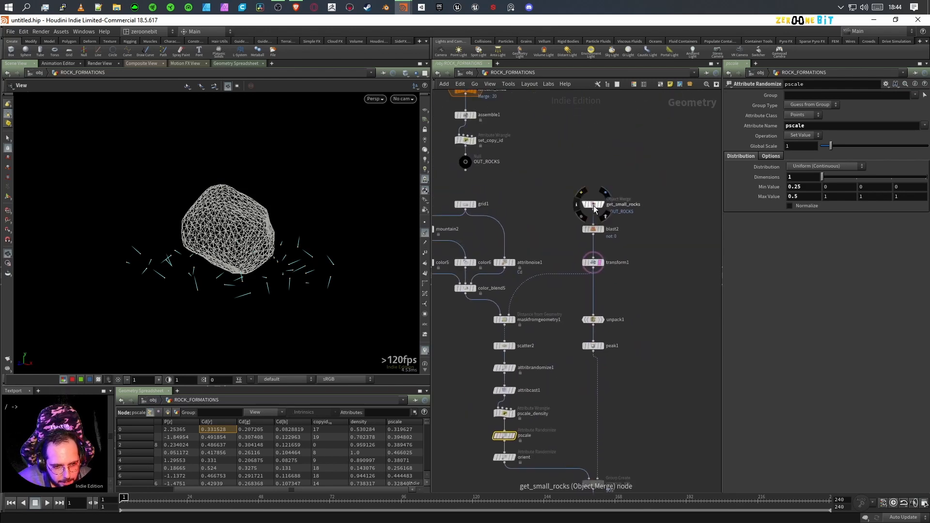
pyautogui.doubleClick(636, 205)
pyautogui.write('GET_LARGER_ROCK')
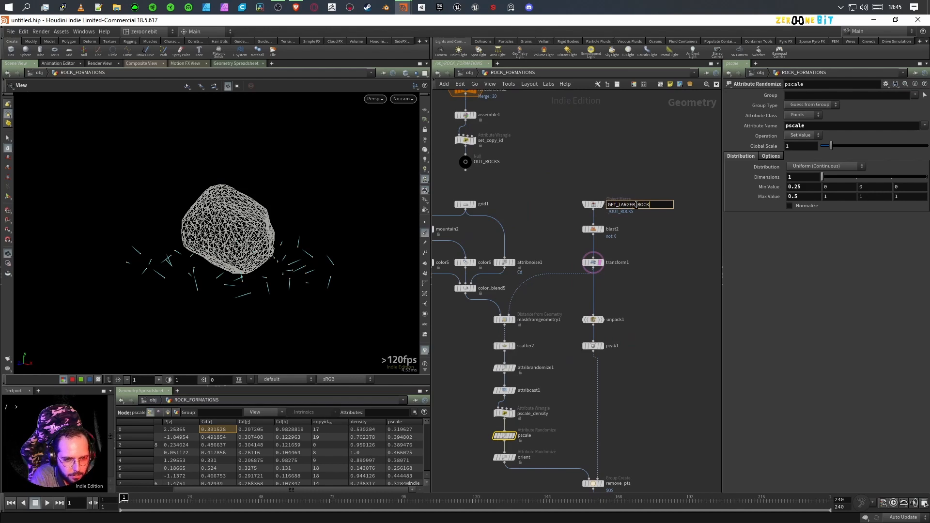
# - Duplicate the GET_LARGER_ROCK object merge, place the copy beside orient, and rename it GET_SAMLLS_ROCKS
pyautogui.keyDown('alt'); pyautogui.moveTo(592, 203); pyautogui.dragTo(452, 381); pyautogui.keyUp('alt')
pyautogui.moveTo(452, 436); pyautogui.dragTo(570, 382, button='middle')
pyautogui.moveTo(553, 321); pyautogui.dragTo(526, 396)
pyautogui.doubleClick(555, 401)
pyautogui.click(568, 400)
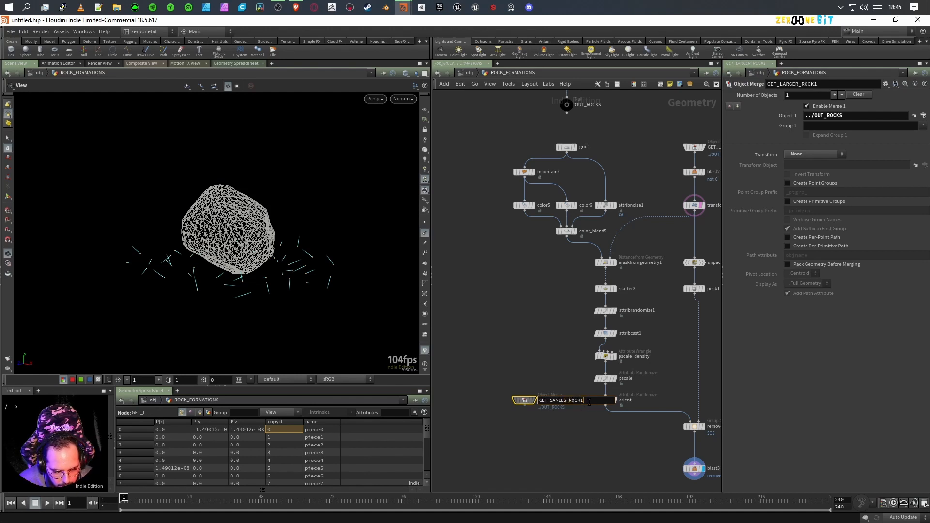
pyautogui.press('Return')
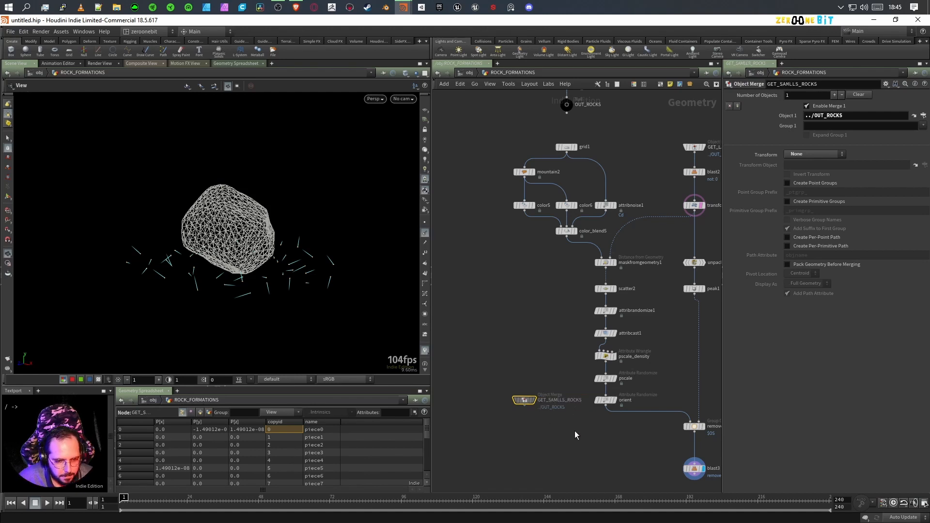
# - Add a Copy to Points node below the GET_SAMLLS_ROCKS and orient nodes
pyautogui.moveTo(582, 445); pyautogui.dragTo(546, 327, button='middle')
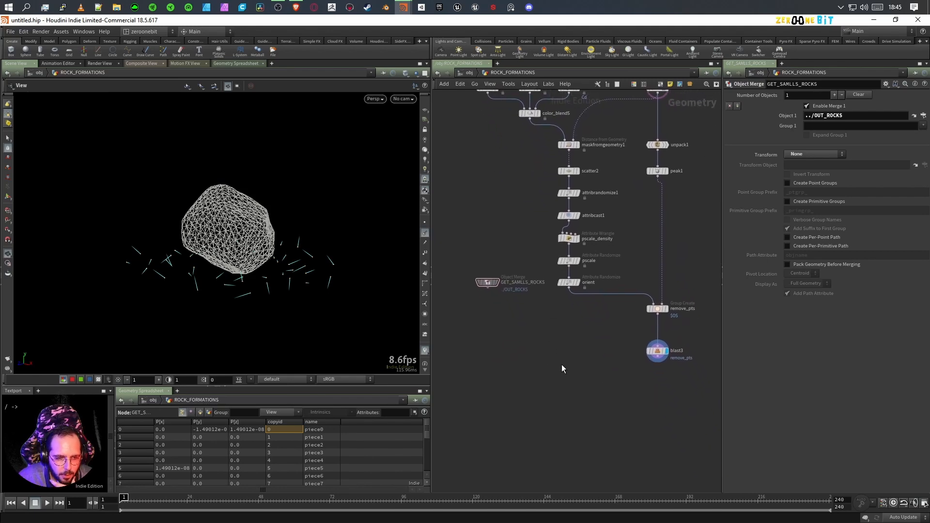
pyautogui.press('Tab')
pyautogui.write('co')
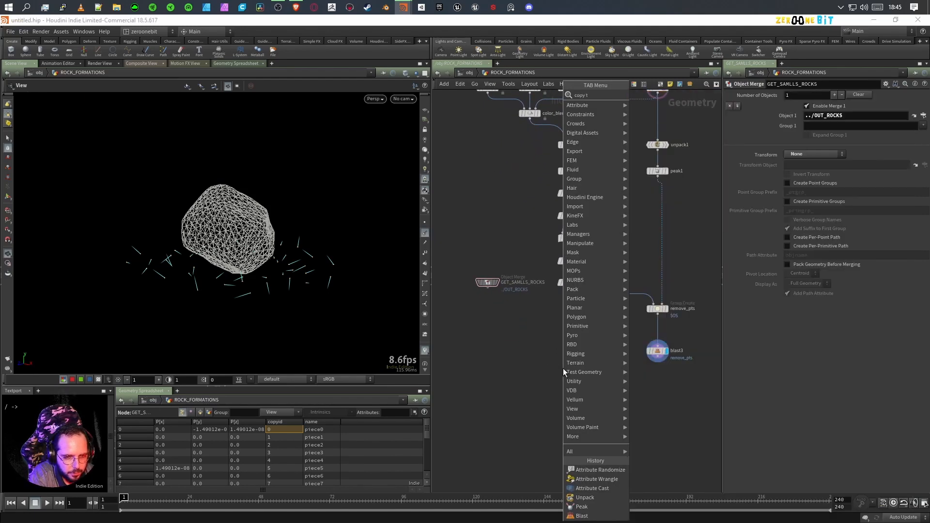
pyautogui.press('Return')
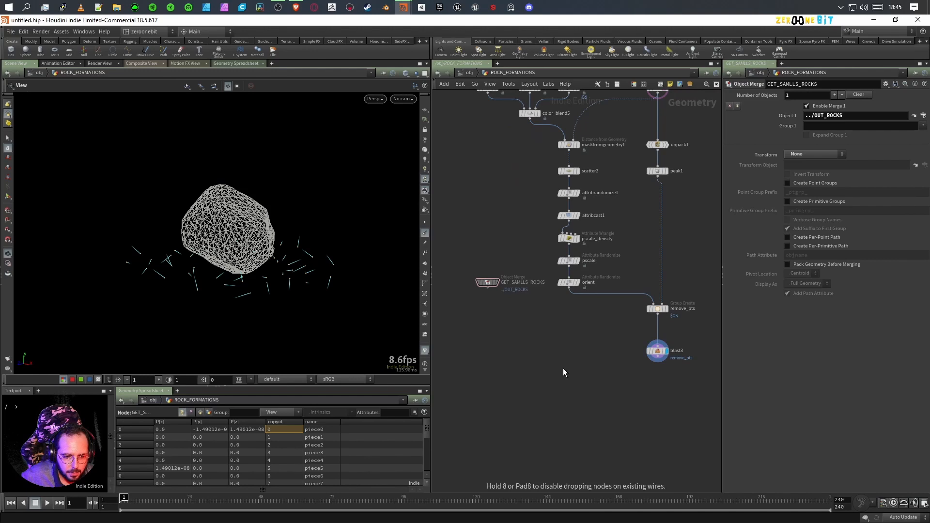
pyautogui.click(562, 366)
pyautogui.click(573, 370)
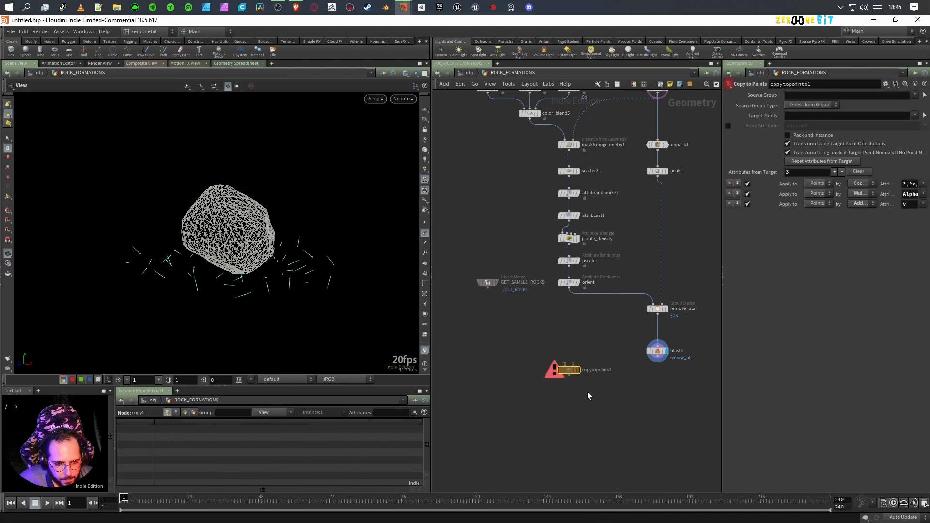
# - Wire GET_SAMLLS_ROCKS into copytopoints1's first input and blast3 into its second, and display the copied rocks up close
pyautogui.click(657, 361)
pyautogui.click(574, 364)
pyautogui.click(565, 363)
pyautogui.click(488, 289)
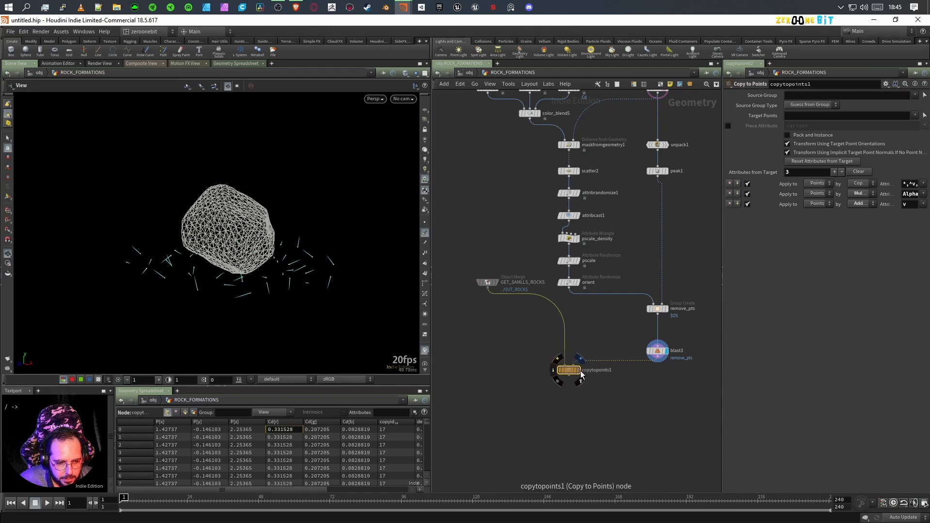
pyautogui.click(577, 370)
pyautogui.moveTo(251, 342); pyautogui.dragTo(202, 286)
pyautogui.scroll(4, 202, 286)
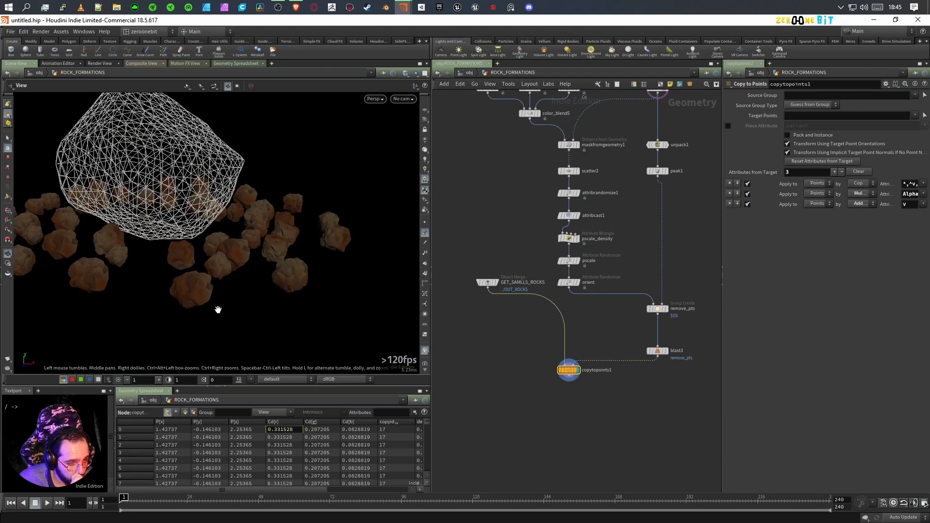
pyautogui.scroll(5, 201, 301)
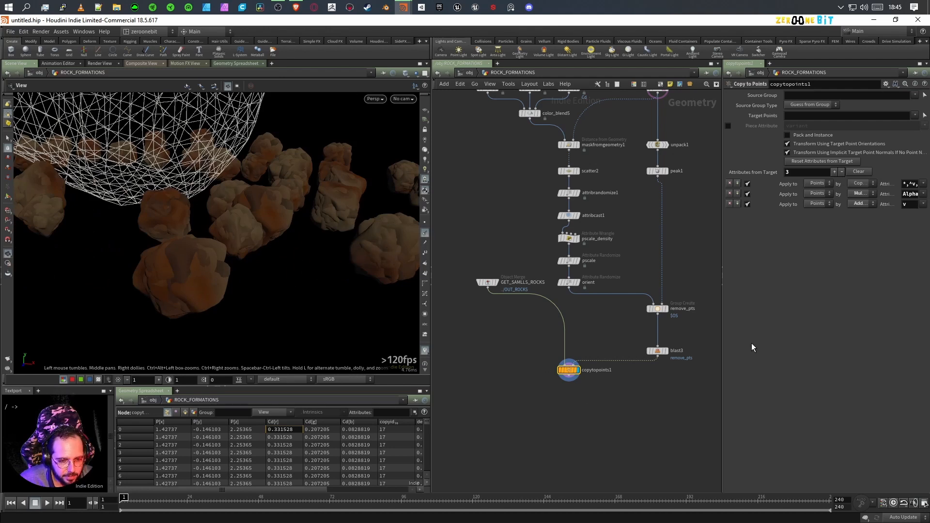
# - Enable the Piece Attribute on copytopoints1 and set it to copyid so each point receives its own rock variant
pyautogui.click(727, 126)
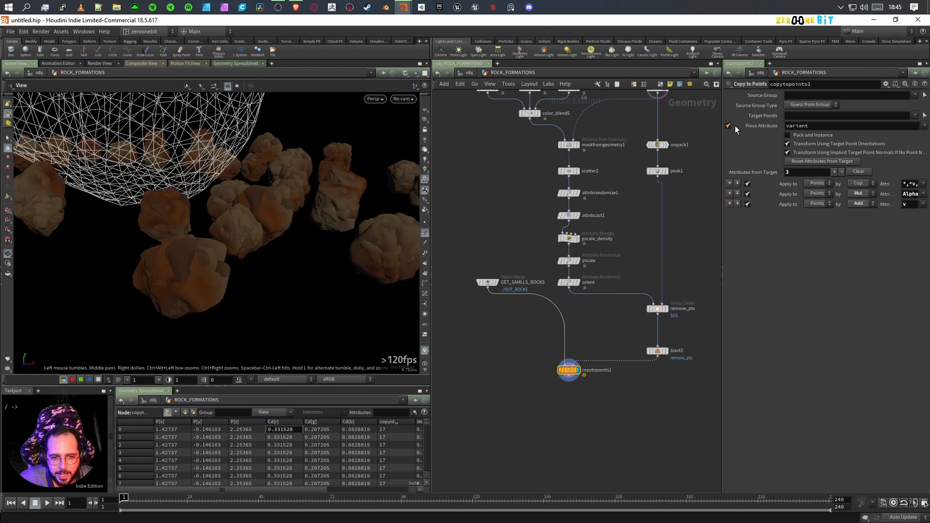
pyautogui.doubleClick(786, 126)
pyautogui.write('name')
pyautogui.press('Return')
pyautogui.doubleClick(815, 124)
pyautogui.write('copyid')
pyautogui.press('Return')
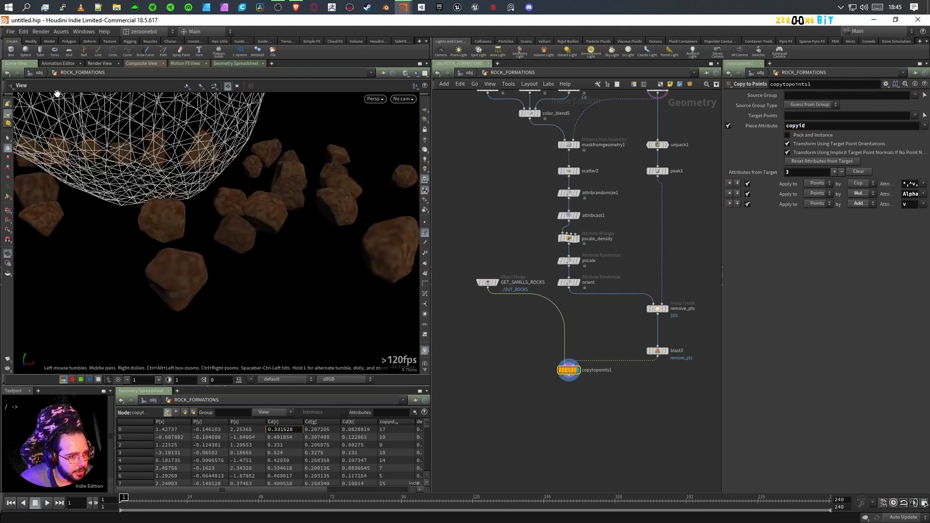
pyautogui.click(53, 63)
pyautogui.click(19, 64)
pyautogui.moveTo(208, 281); pyautogui.dragTo(279, 300)
# - Test bypassing the pscale node, move it above pscale_density in the chain, and check the wrangle's expression
pyautogui.moveTo(570, 239)
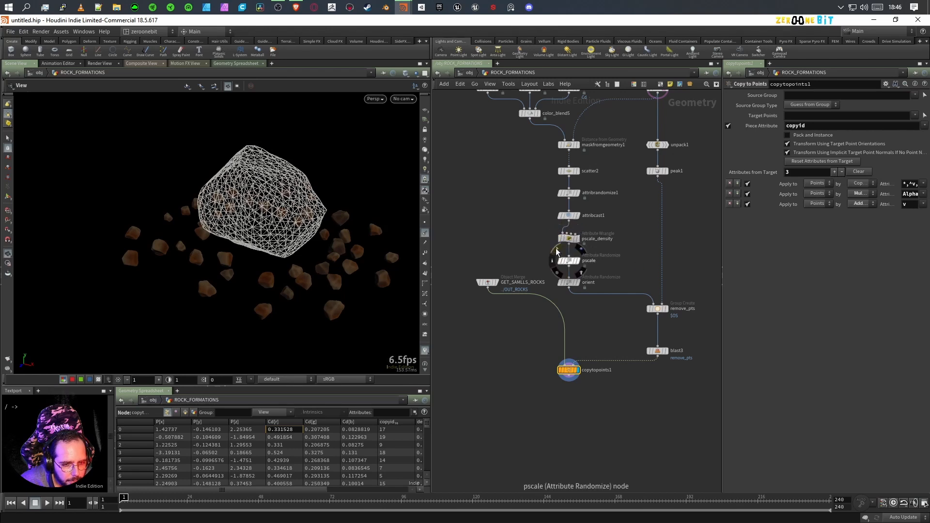
pyautogui.click(556, 251)
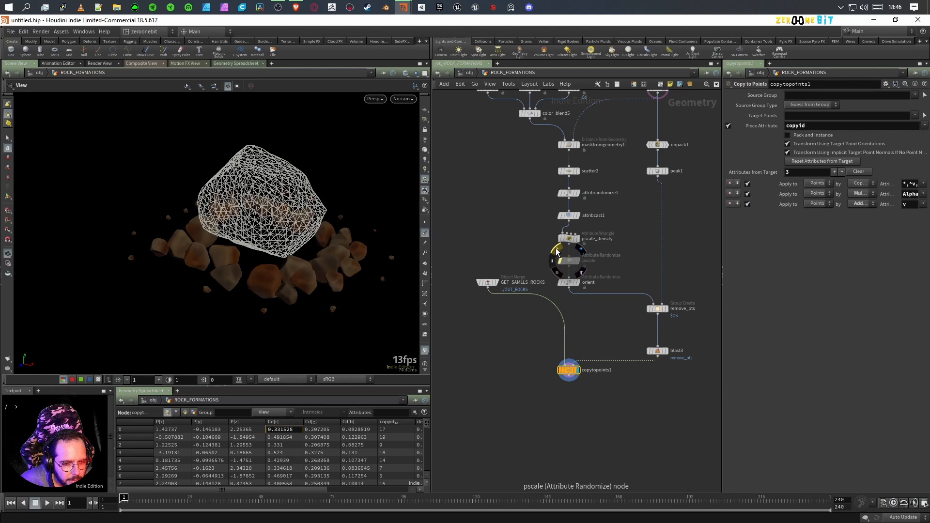
pyautogui.moveTo(573, 262); pyautogui.dragTo(573, 237)
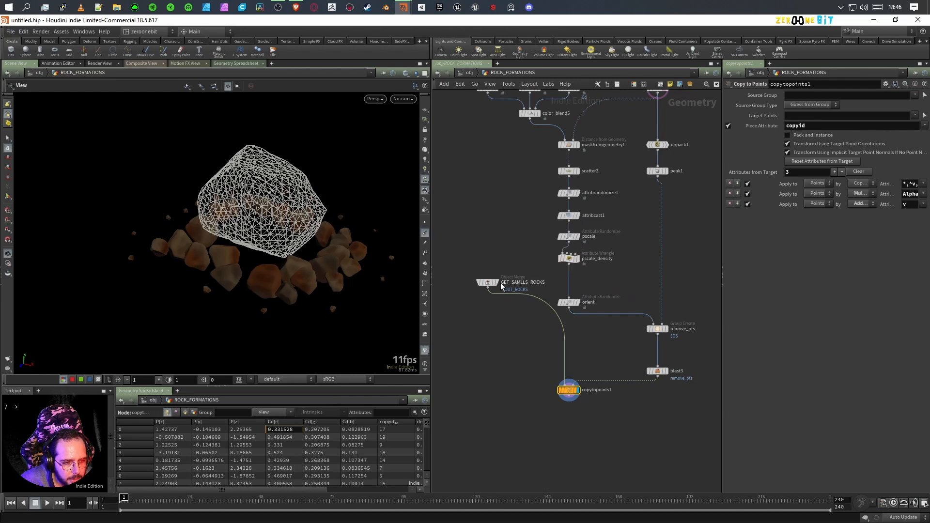
pyautogui.click(572, 262)
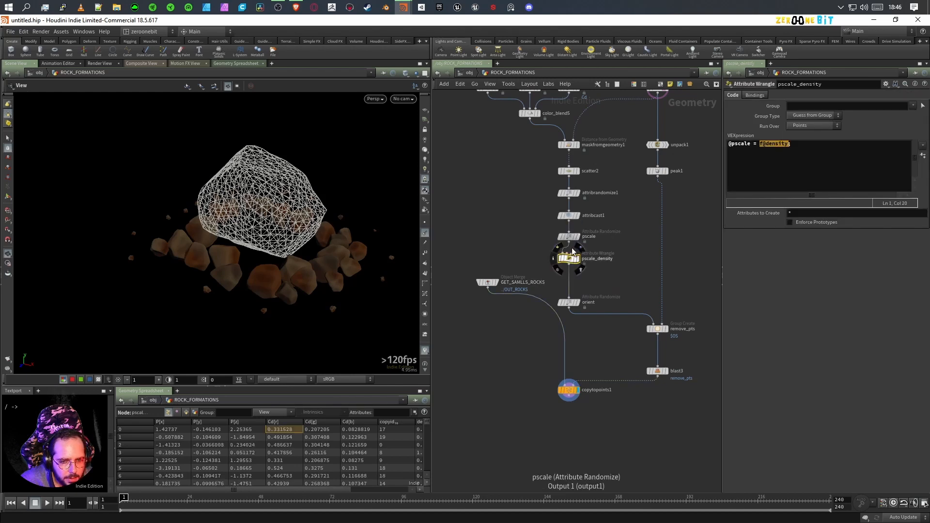
pyautogui.click(803, 155)
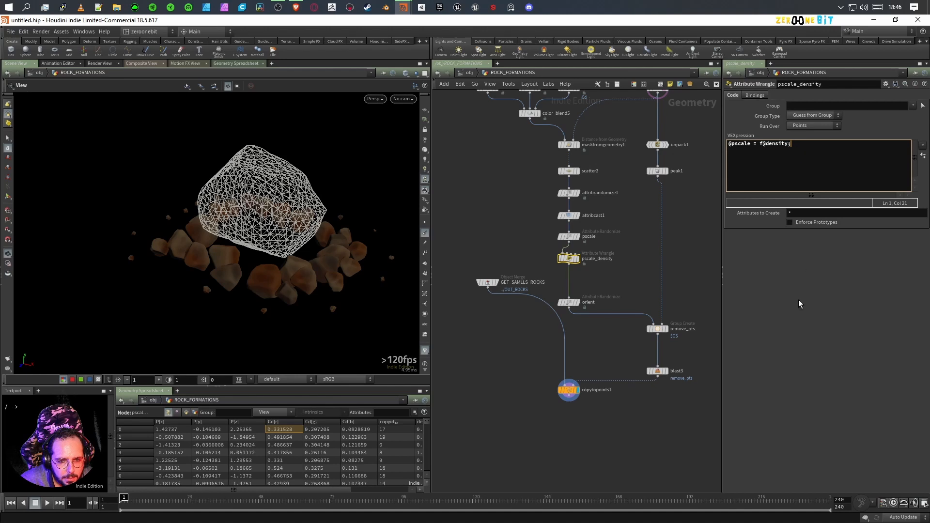
# - Set the Max Value of the pscale Attribute Randomize to 0.75
pyautogui.click(569, 237)
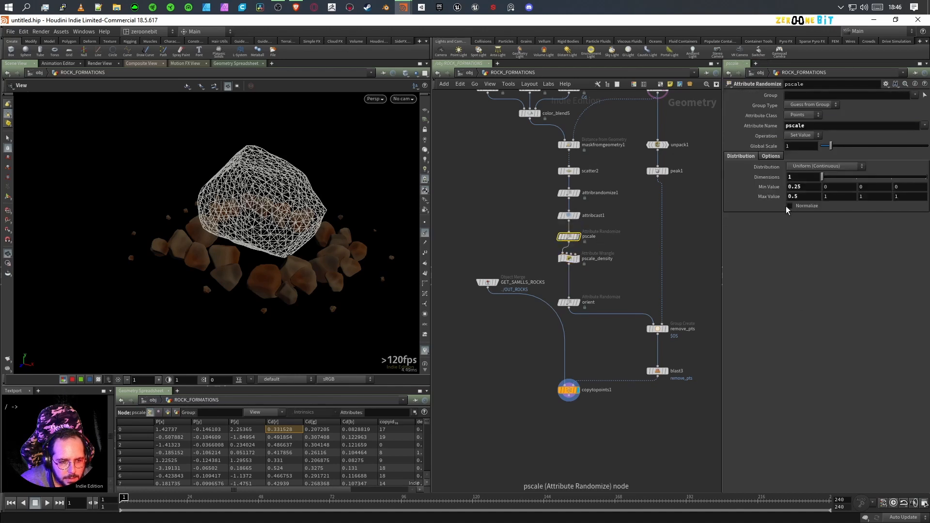
pyautogui.moveTo(829, 150)
pyautogui.mouseDown()
pyautogui.moveTo(821, 154)
pyautogui.moveTo(830, 149)
pyautogui.mouseUp()
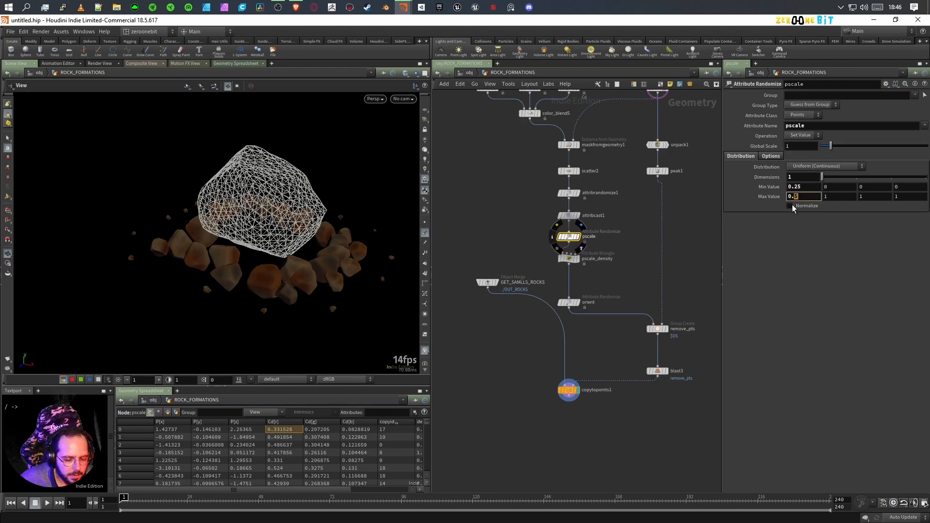
pyautogui.write('75')
pyautogui.press('Return')
pyautogui.click(807, 187)
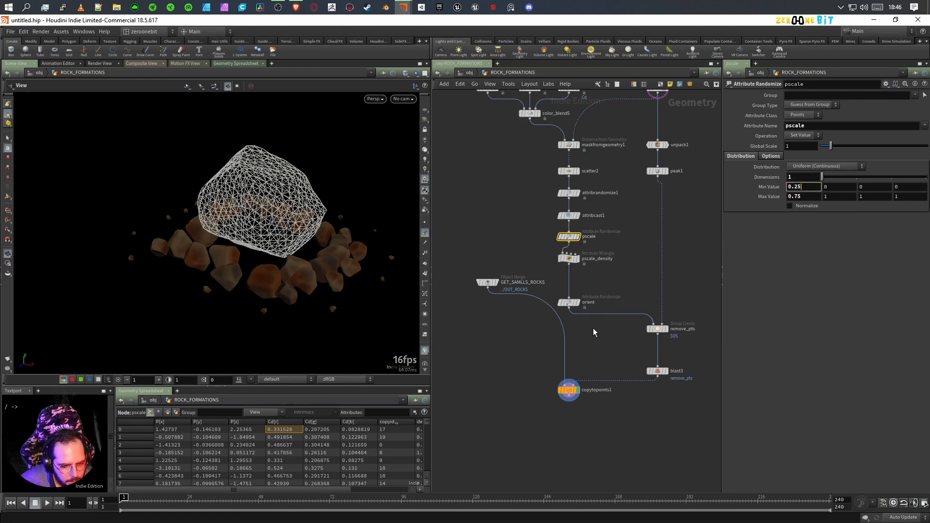
# - Display the points stage by stage from pscale_density through blast3 to copytopoints1, and examine the copied rocks' sizes
pyautogui.click(578, 304)
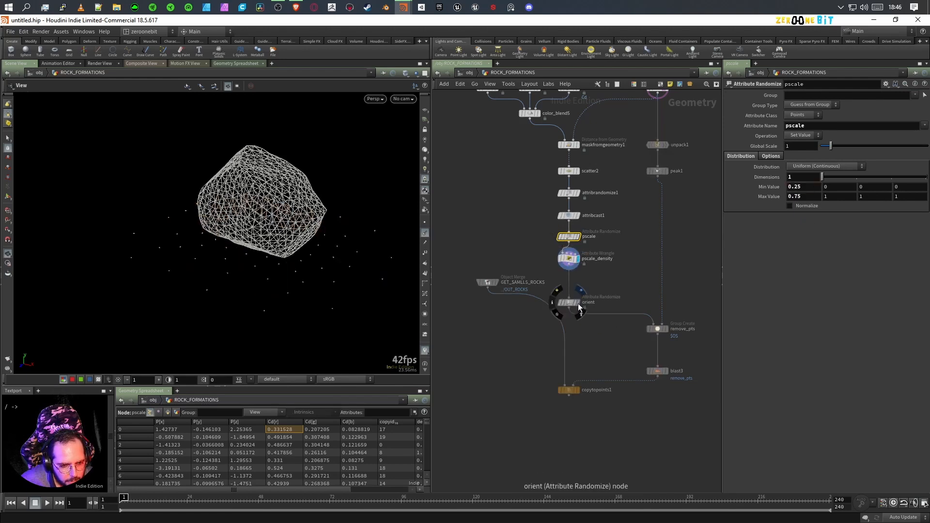
pyautogui.click(667, 329)
pyautogui.click(667, 371)
pyautogui.click(577, 390)
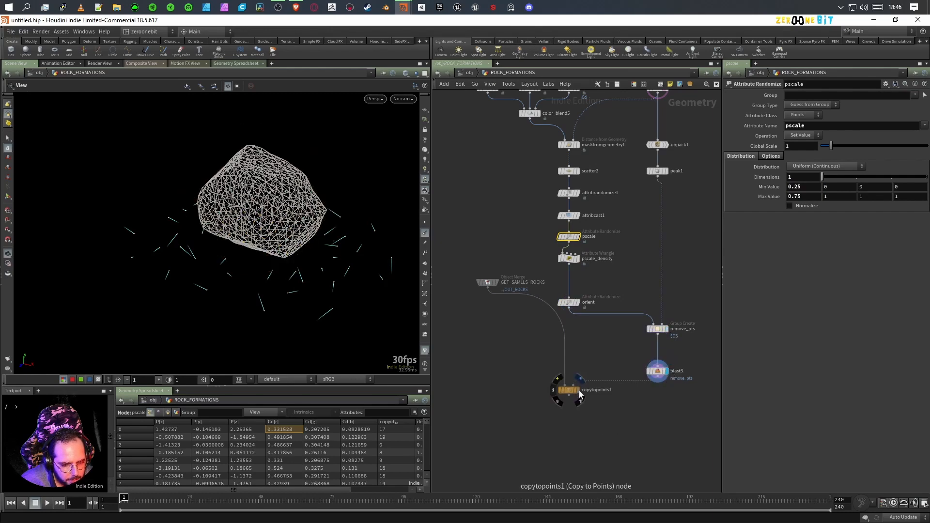
pyautogui.moveTo(348, 252); pyautogui.dragTo(403, 261)
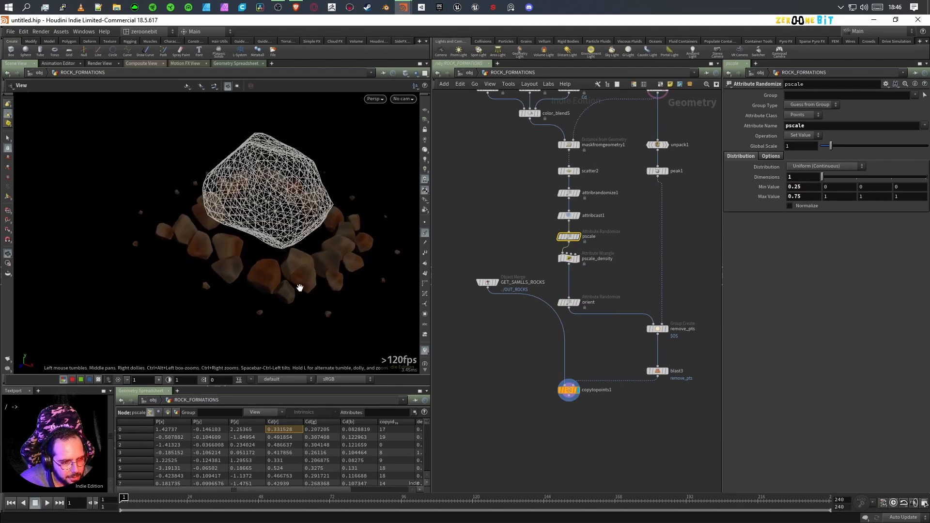
pyautogui.moveTo(182, 240); pyautogui.dragTo(262, 272)
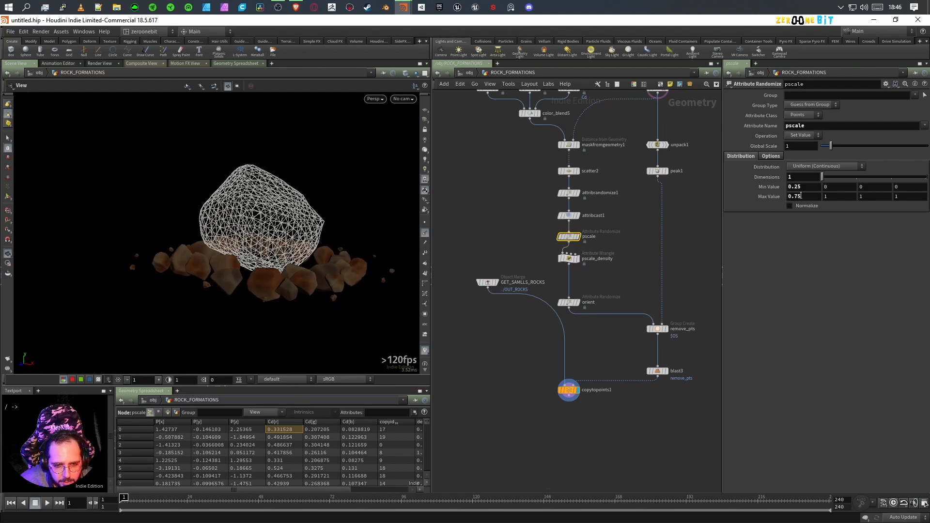
# - Set pscale's Max Value to 0.5 and toggle the bypass of pscale_density on and off to compare rock sizes
pyautogui.write('5')
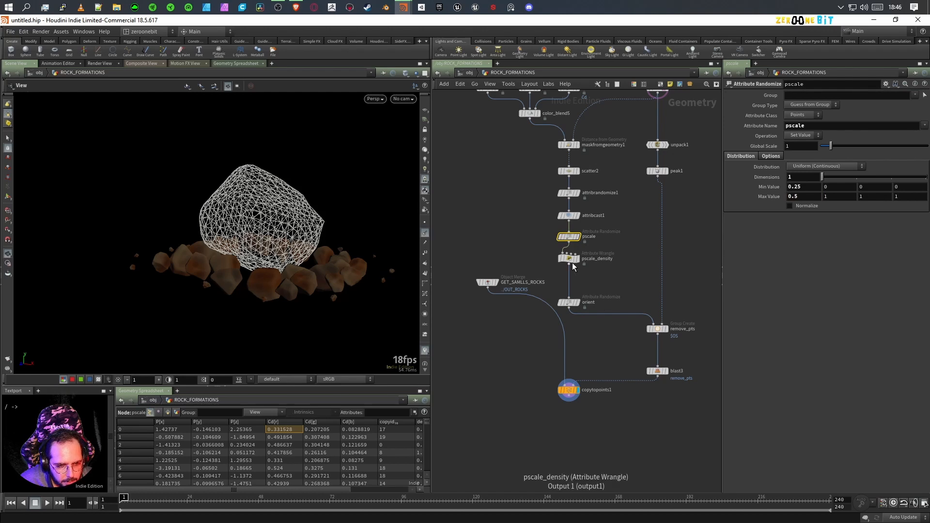
pyautogui.click(559, 246)
pyautogui.click(559, 245)
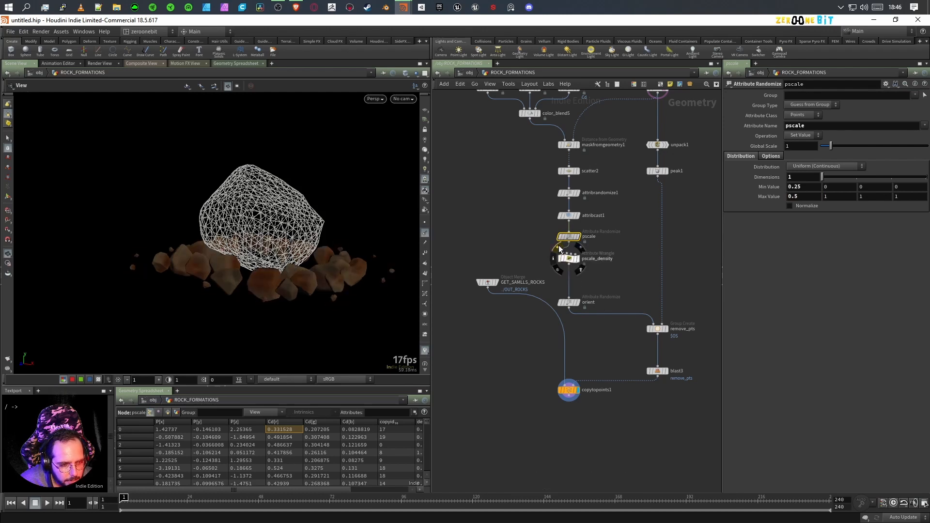
pyautogui.moveTo(571, 237)
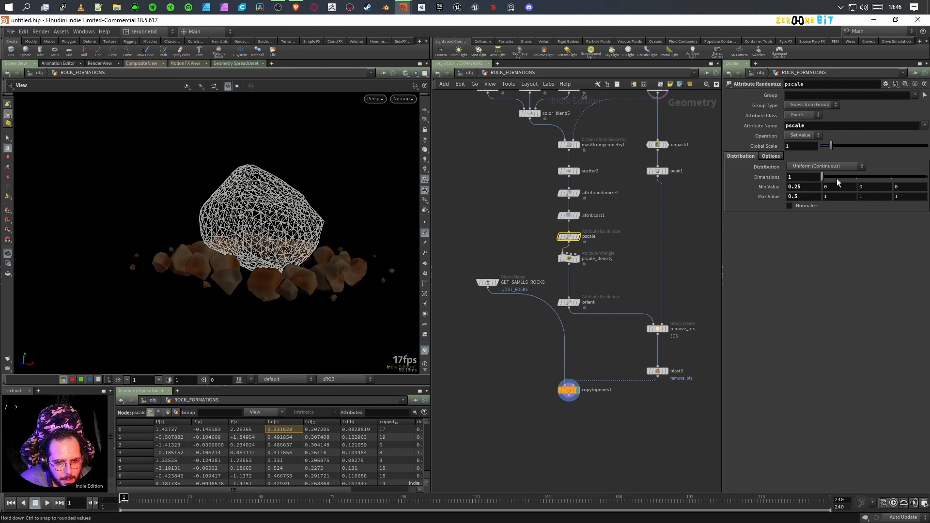
# - Try different Global Scale values on pscale, then set it back to 1
pyautogui.moveTo(832, 146)
pyautogui.mouseDown()
pyautogui.moveTo(869, 144)
pyautogui.moveTo(847, 152)
pyautogui.mouseUp()
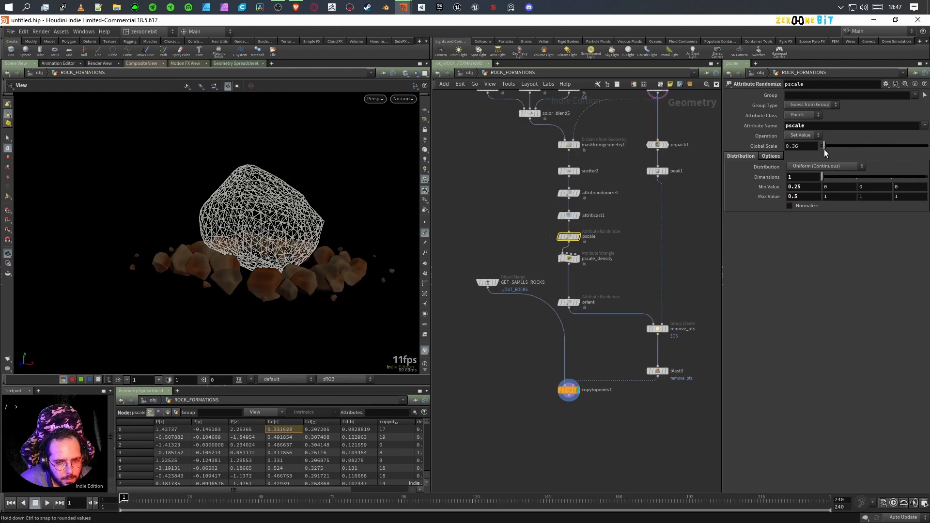
pyautogui.click(797, 146)
pyautogui.write('1')
pyautogui.press('Return')
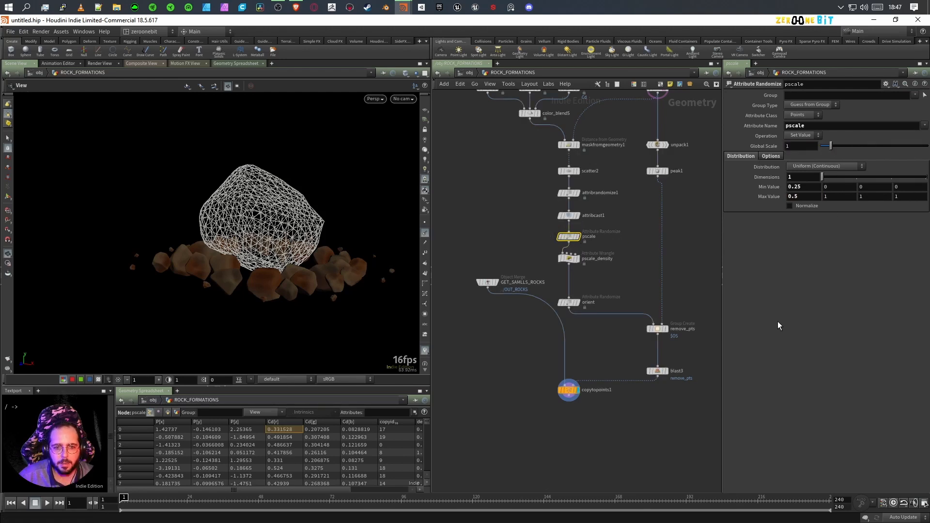
# - Set pscale's Operation to Multiply and reinsert the node between pscale_density and orient
pyautogui.click(802, 135)
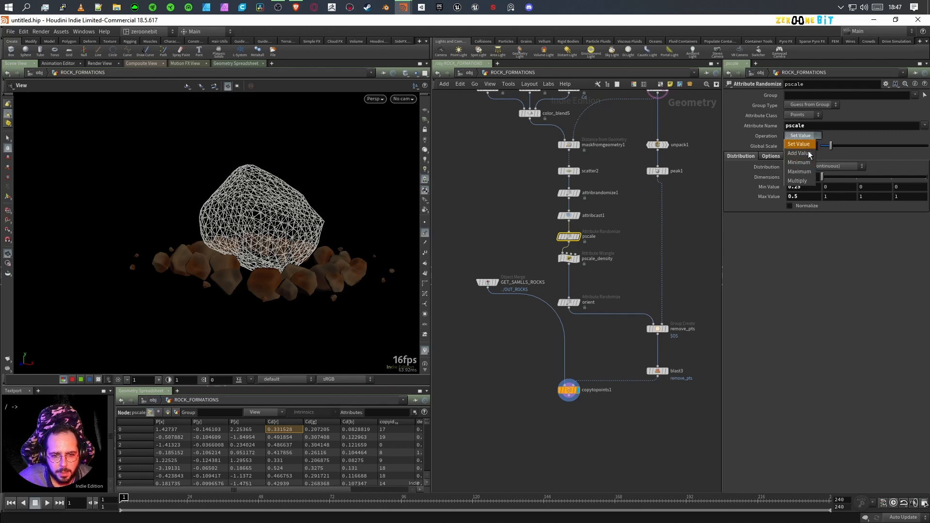
pyautogui.click(804, 182)
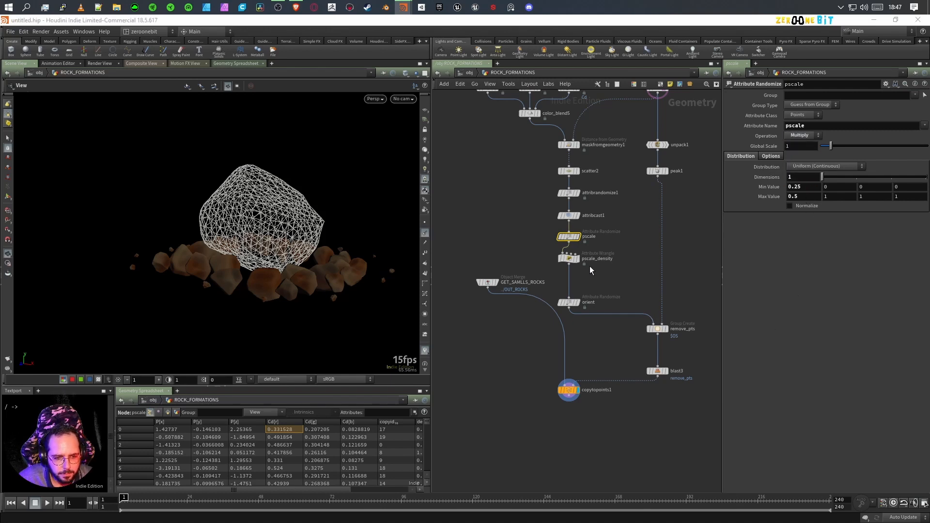
pyautogui.moveTo(568, 237); pyautogui.dragTo(574, 284)
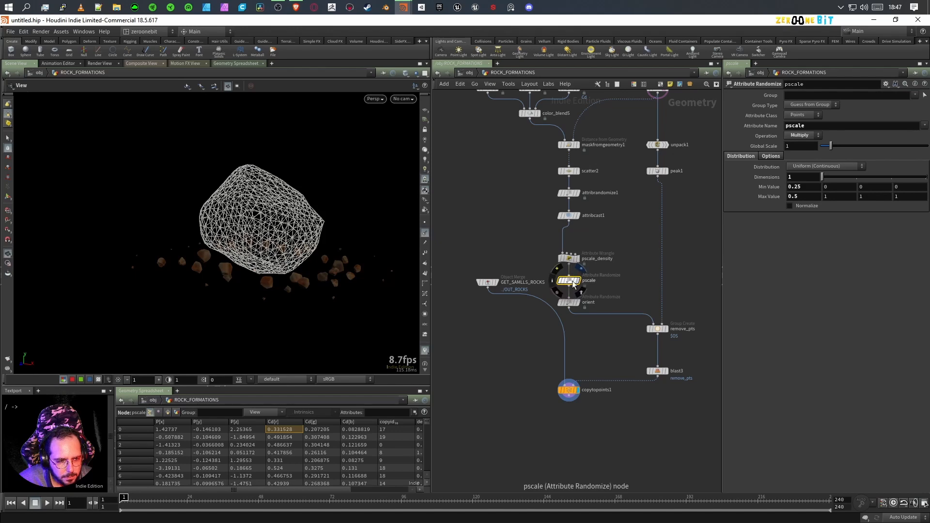
# - Set pscale's Global Scale to 1.35 and its Max Value to 0.75
pyautogui.moveTo(831, 146)
pyautogui.mouseDown()
pyautogui.moveTo(880, 148)
pyautogui.moveTo(842, 145)
pyautogui.moveTo(834, 156)
pyautogui.mouseUp()
pyautogui.doubleClick(796, 197)
pyautogui.write('75')
pyautogui.press('Return')
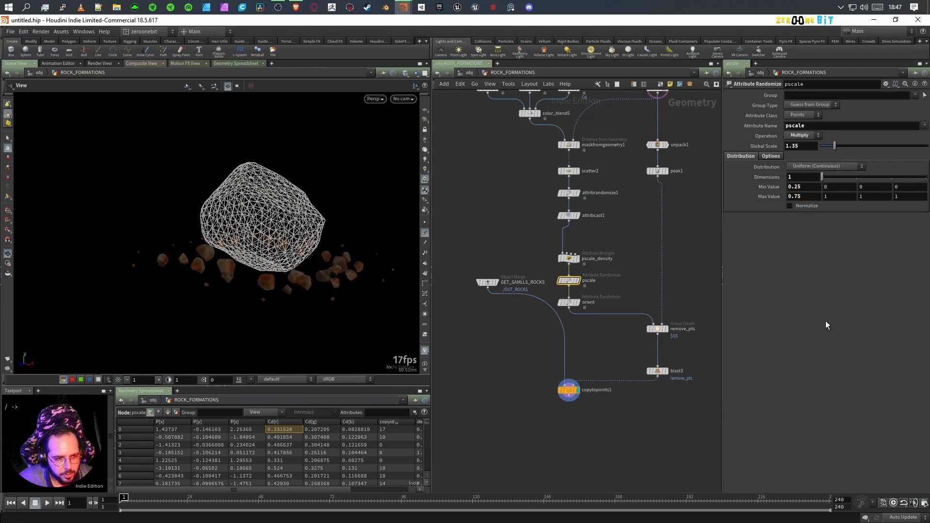
pyautogui.moveTo(208, 276); pyautogui.dragTo(228, 291)
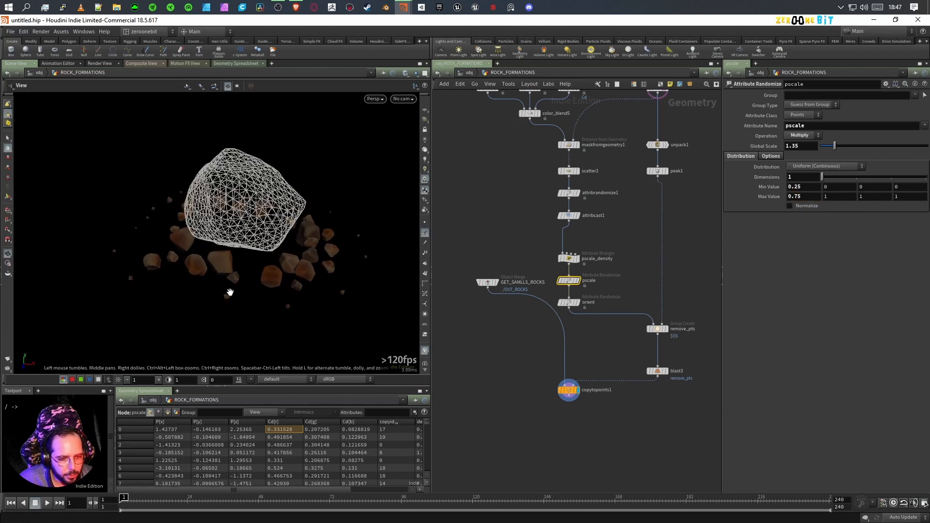
# - Move pscale_density, pscale and orient up below attribcast1, and set pscale's Global Scale to 1.25
pyautogui.moveTo(552, 247); pyautogui.dragTo(594, 314)
pyautogui.moveTo(571, 264); pyautogui.dragTo(564, 241)
pyautogui.click(569, 261)
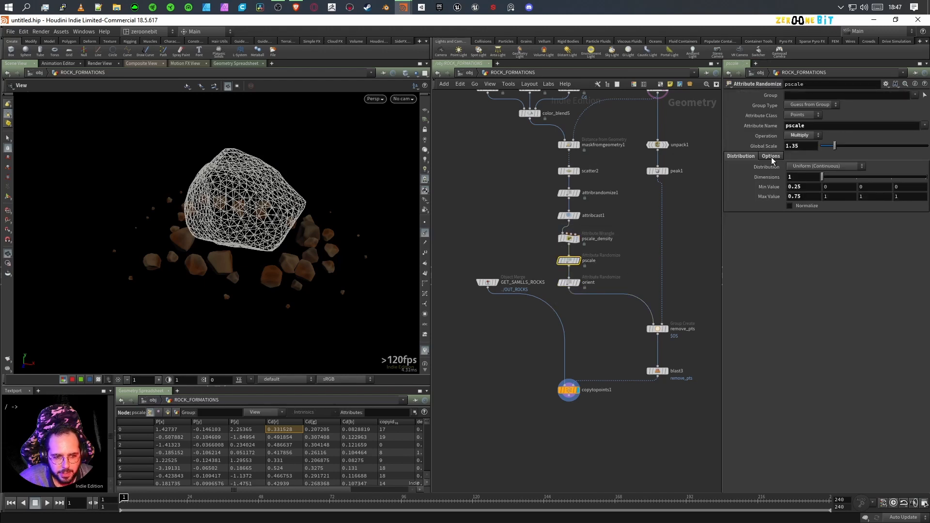
pyautogui.click(804, 147)
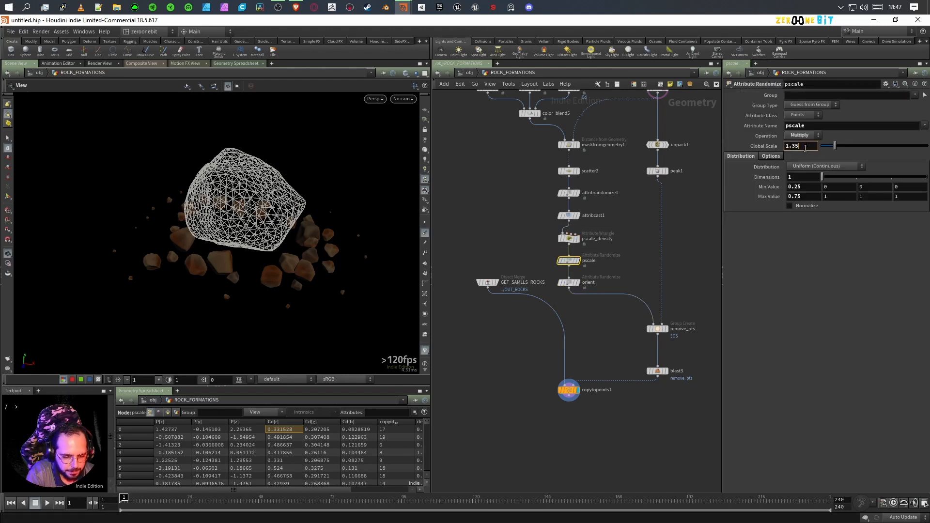
pyautogui.press('Return')
pyautogui.moveTo(257, 202); pyautogui.dragTo(242, 256)
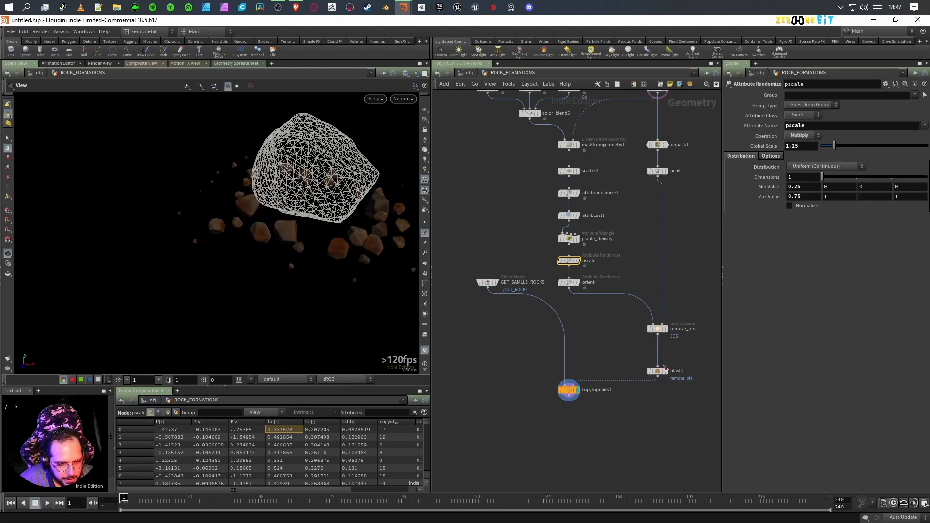
# - Disable the Cone Angle on the orient randomization, set its Dimensions to 2, and inspect the scattered rocks
pyautogui.click(579, 283)
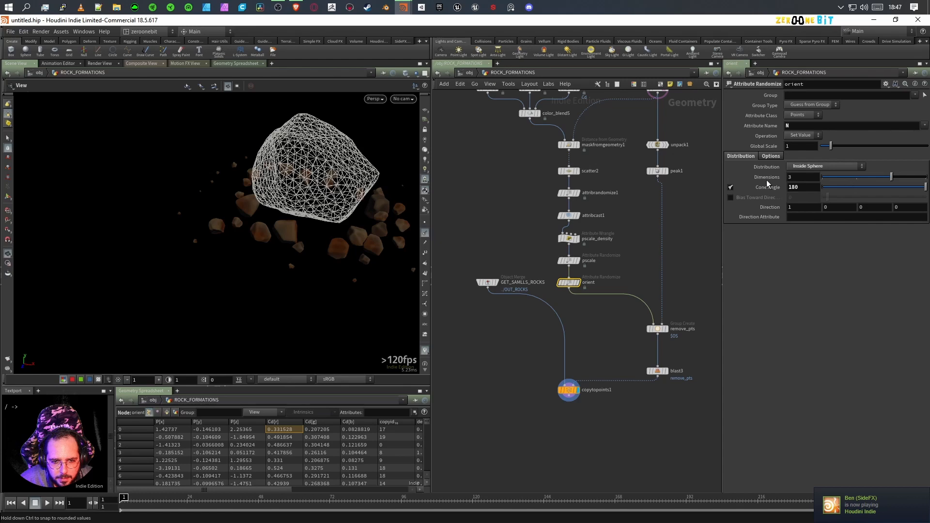
pyautogui.click(731, 187)
pyautogui.moveTo(237, 270); pyautogui.dragTo(339, 259)
pyautogui.moveTo(877, 181); pyautogui.dragTo(818, 182)
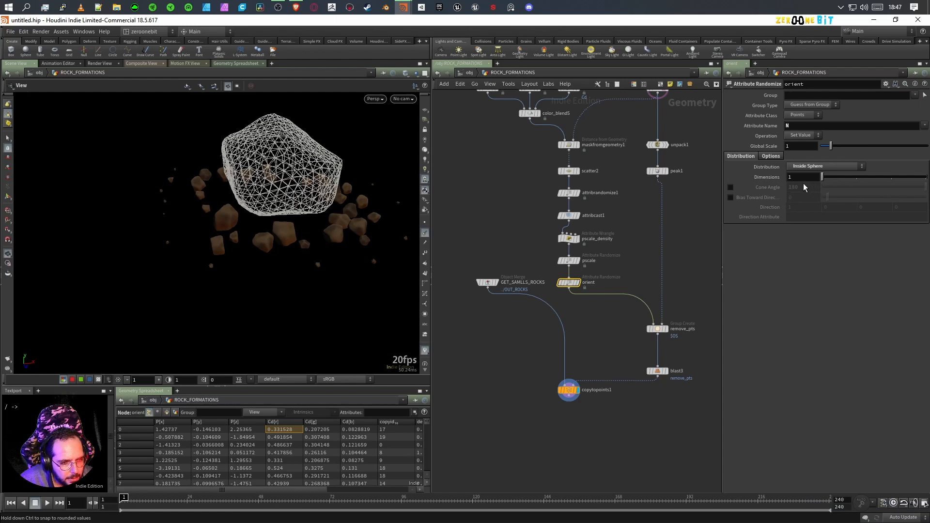
pyautogui.click(855, 183)
pyautogui.moveTo(308, 233); pyautogui.dragTo(294, 280)
pyautogui.moveTo(210, 257); pyautogui.dragTo(207, 217)
pyautogui.moveTo(247, 303); pyautogui.dragTo(177, 252)
pyautogui.moveTo(189, 217); pyautogui.dragTo(203, 239)
pyautogui.moveTo(322, 253); pyautogui.dragTo(296, 249)
pyautogui.scroll(2, 313, 225)
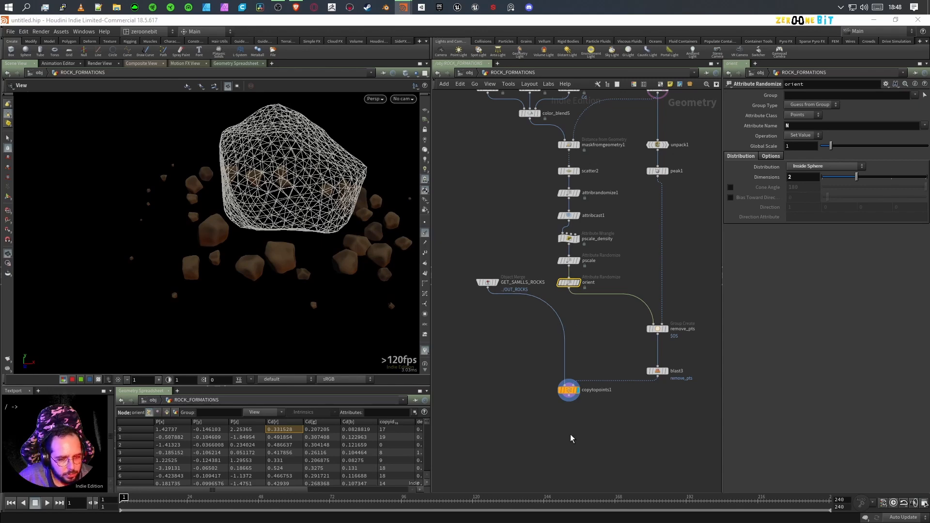
# - Add a Merge node below copytopoints1
pyautogui.press('Tab')
pyautogui.write('merge')
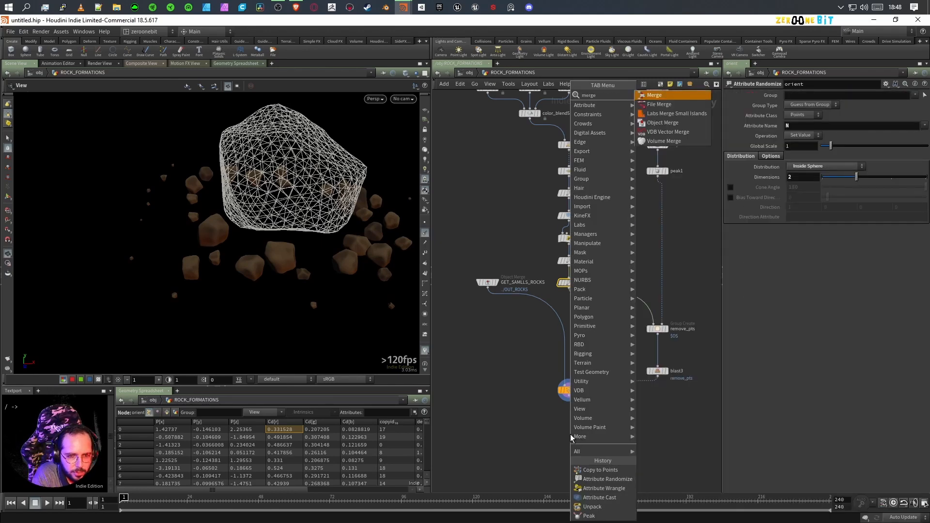
pyautogui.press('Return')
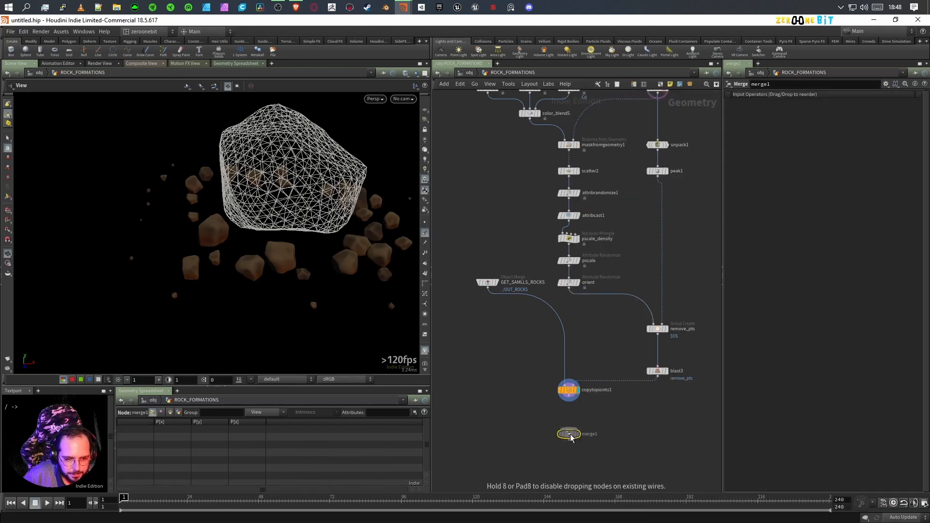
pyautogui.click(571, 438)
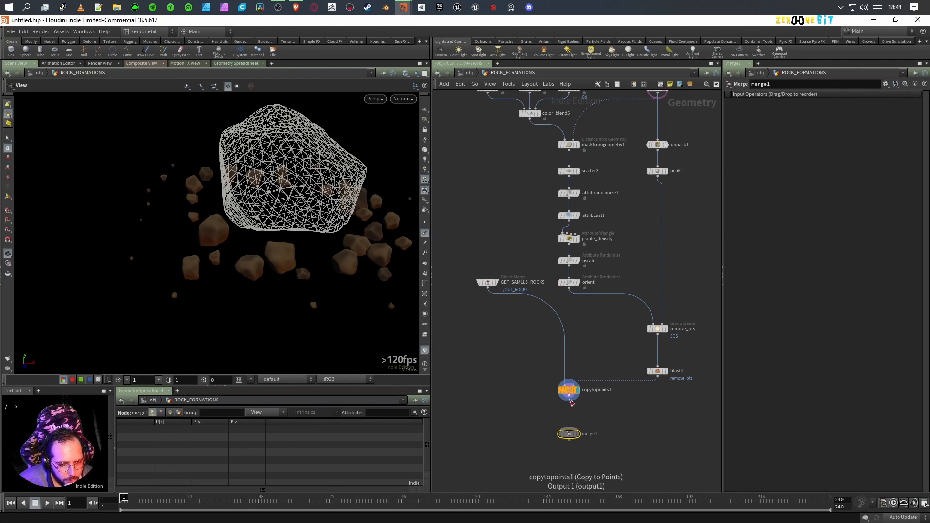
# - Wire color_blend5 into merge1 through a network dot placed beside the node chain
pyautogui.moveTo(500, 256); pyautogui.dragTo(582, 332, button='middle')
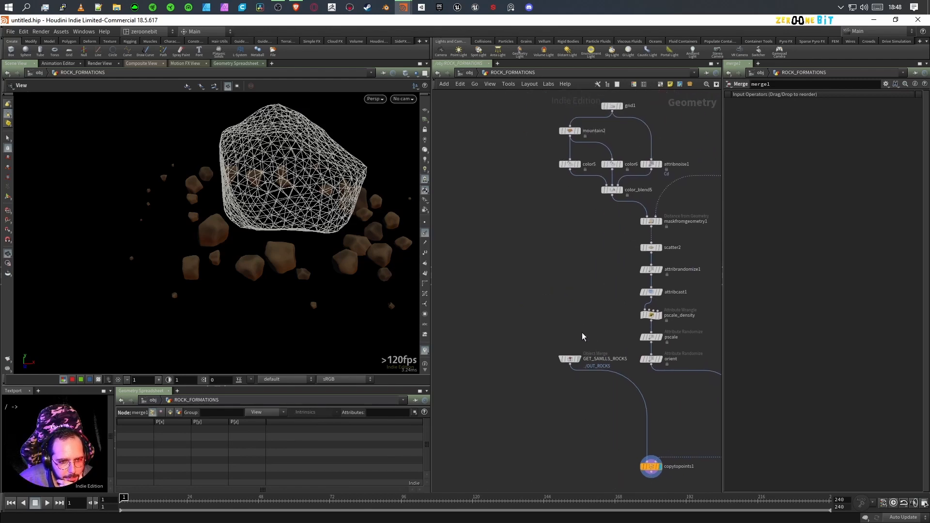
pyautogui.click(613, 195)
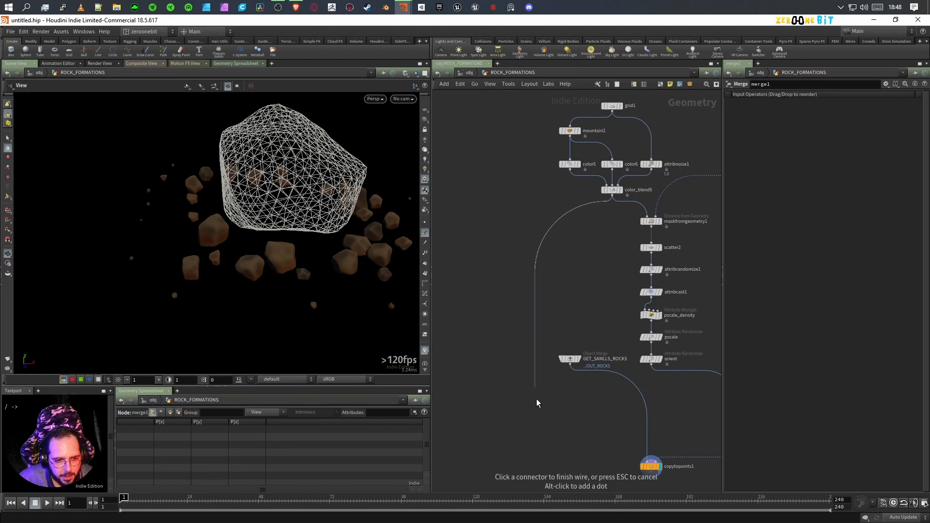
pyautogui.moveTo(547, 436); pyautogui.dragTo(507, 294, button='middle')
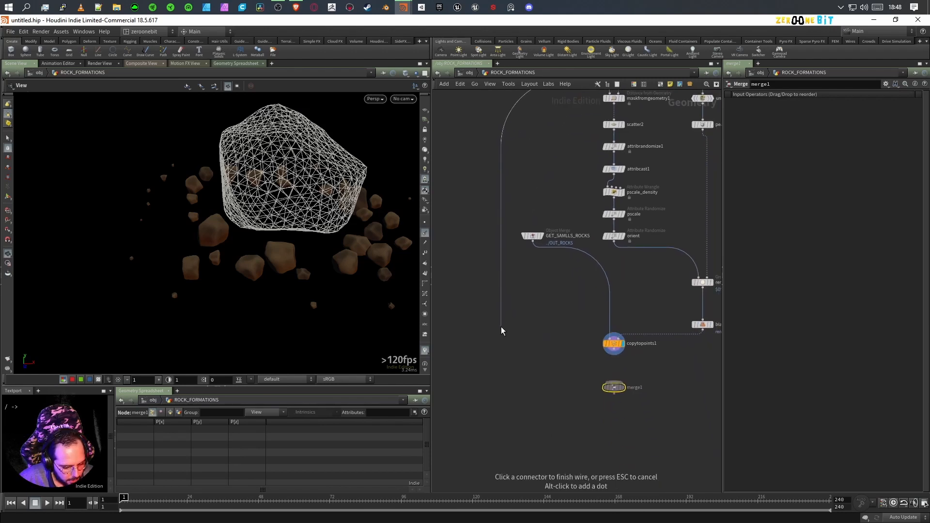
pyautogui.keyDown('alt'); pyautogui.click(502, 353); pyautogui.keyUp('alt')
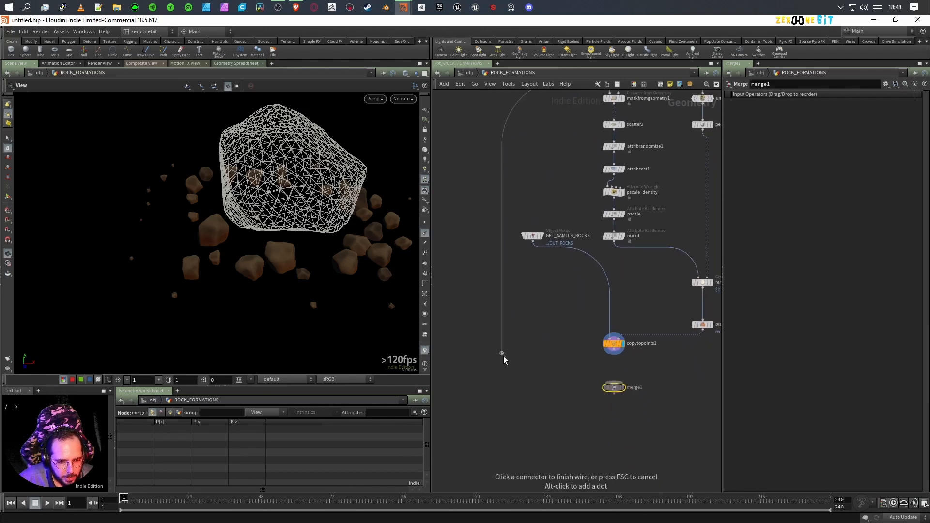
pyautogui.click(614, 384)
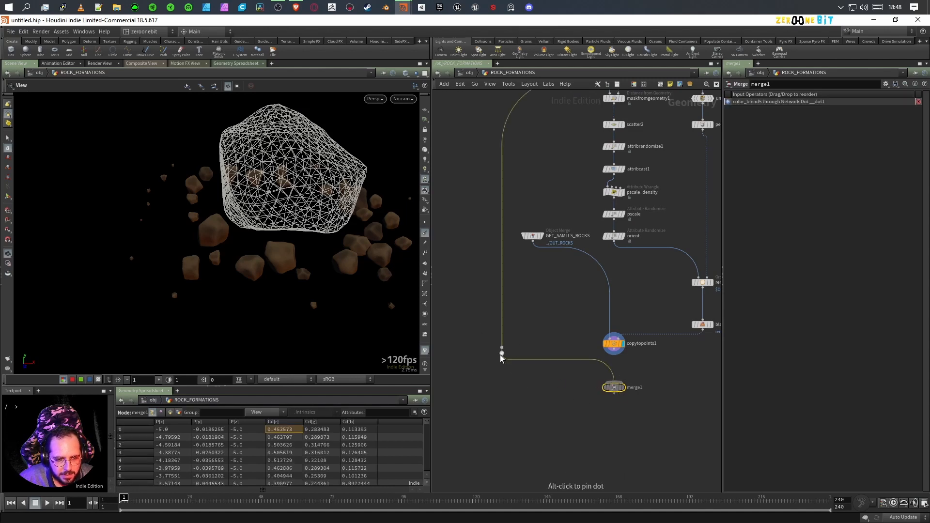
pyautogui.moveTo(501, 353)
pyautogui.mouseDown()
pyautogui.moveTo(475, 316)
pyautogui.moveTo(477, 344)
pyautogui.moveTo(509, 345)
pyautogui.mouseUp()
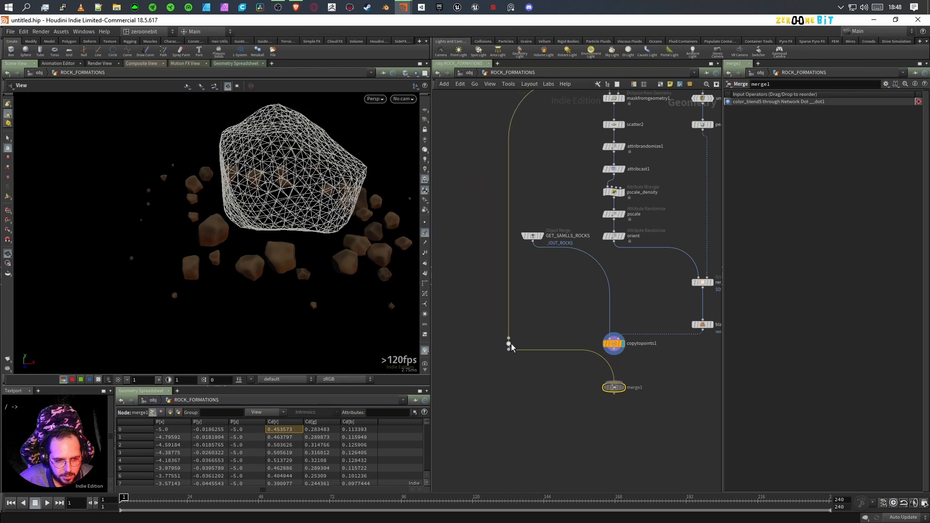
# - Connect copytopoints1 as the second input of merge1
pyautogui.moveTo(675, 371); pyautogui.dragTo(602, 402, button='middle')
pyautogui.click(542, 381)
pyautogui.click(540, 412)
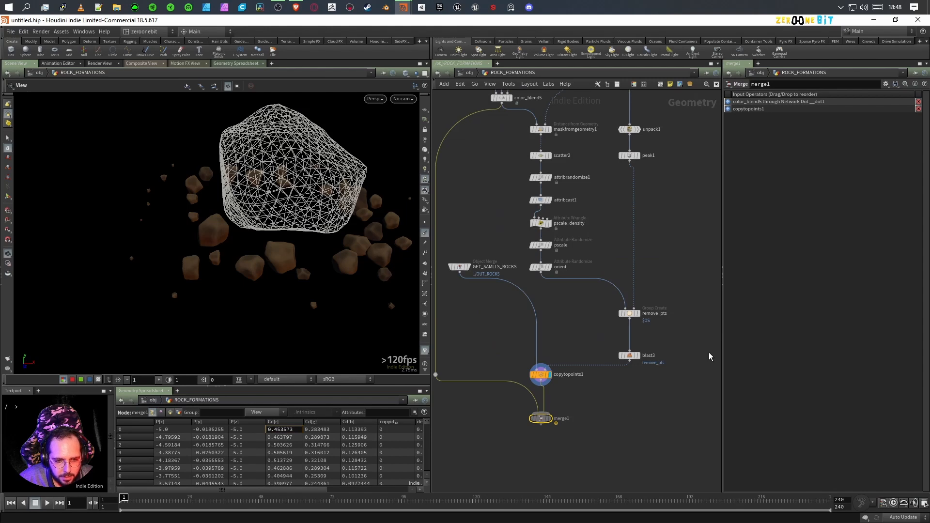
# - Wire transform1 into merge1 through a network dot, and place the dot level with copytopoints1
pyautogui.moveTo(679, 251); pyautogui.dragTo(641, 329, button='middle')
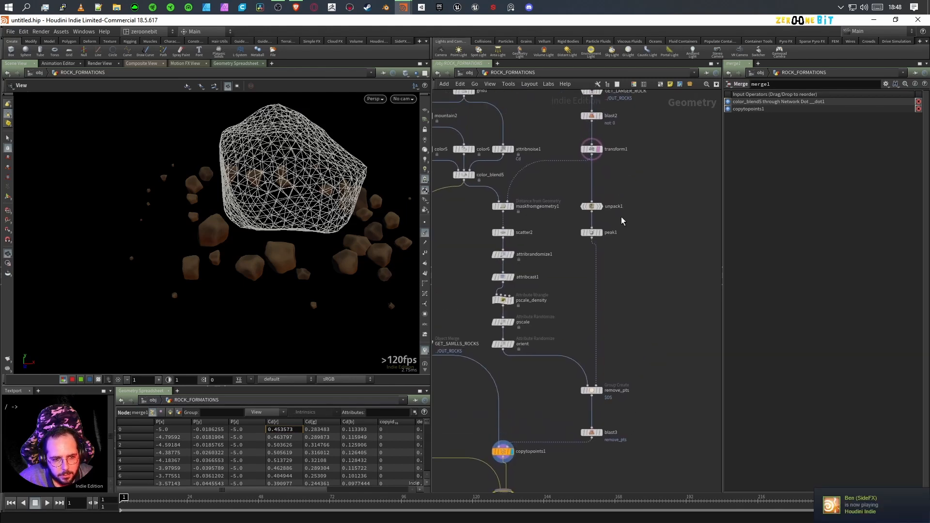
pyautogui.click(599, 155)
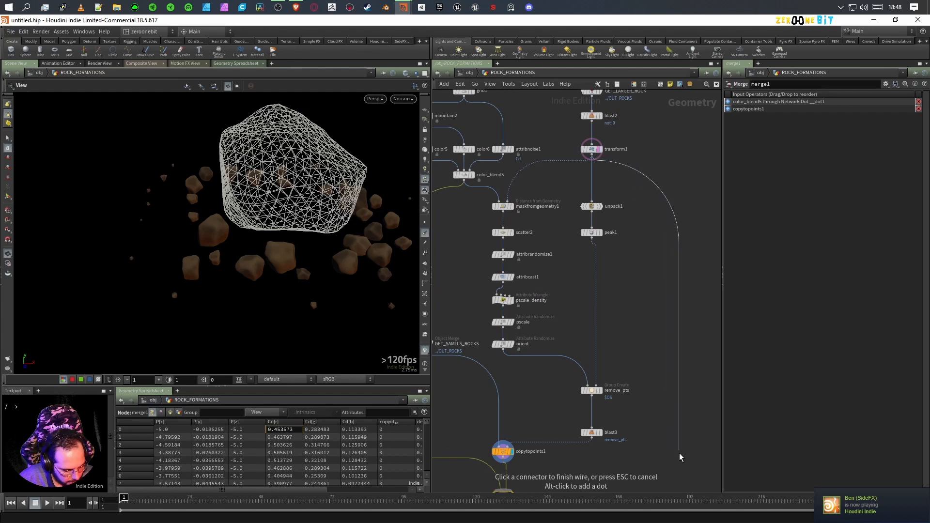
pyautogui.moveTo(648, 476); pyautogui.dragTo(705, 358, button='middle')
pyautogui.click(565, 391)
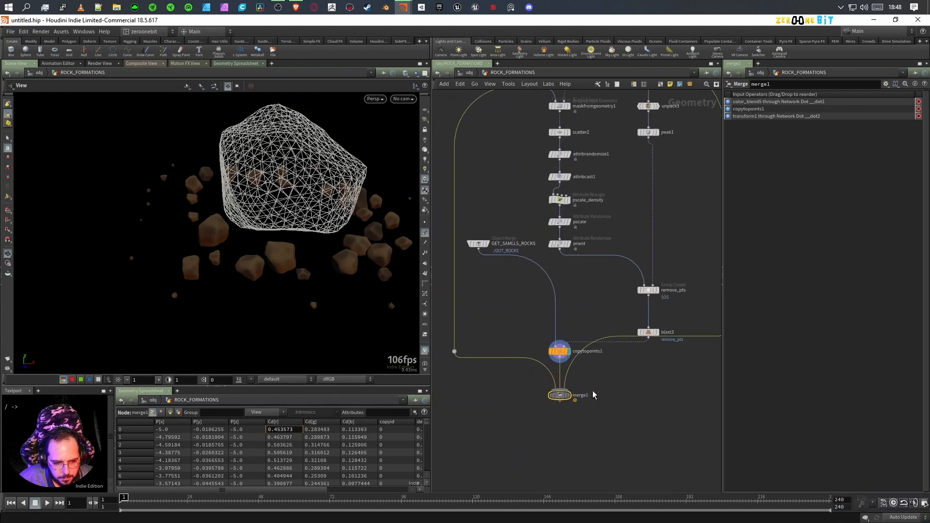
pyautogui.moveTo(665, 413); pyautogui.dragTo(587, 355, button='middle')
pyautogui.moveTo(662, 254); pyautogui.dragTo(640, 298)
pyautogui.press('Escape')
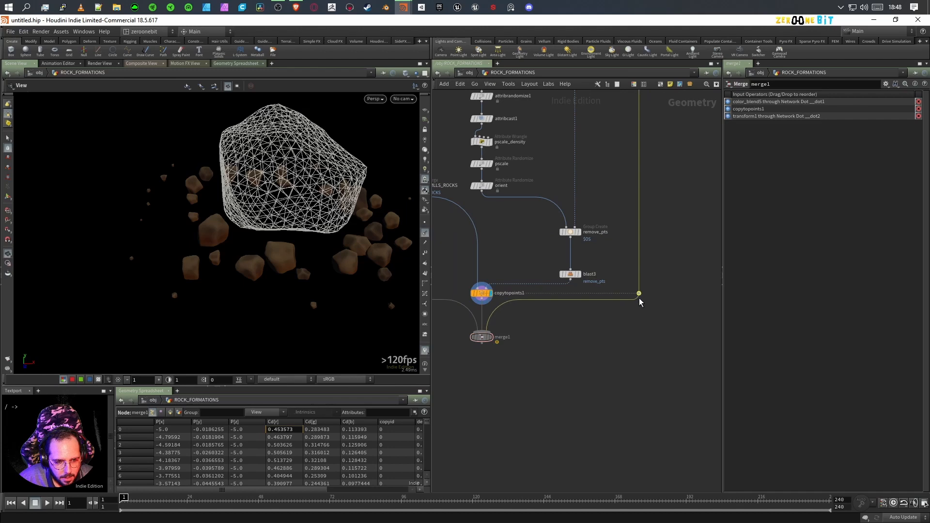
# - Display merge1 and inspect the large rock, scattered rocks and ground together from several angles
pyautogui.click(490, 338)
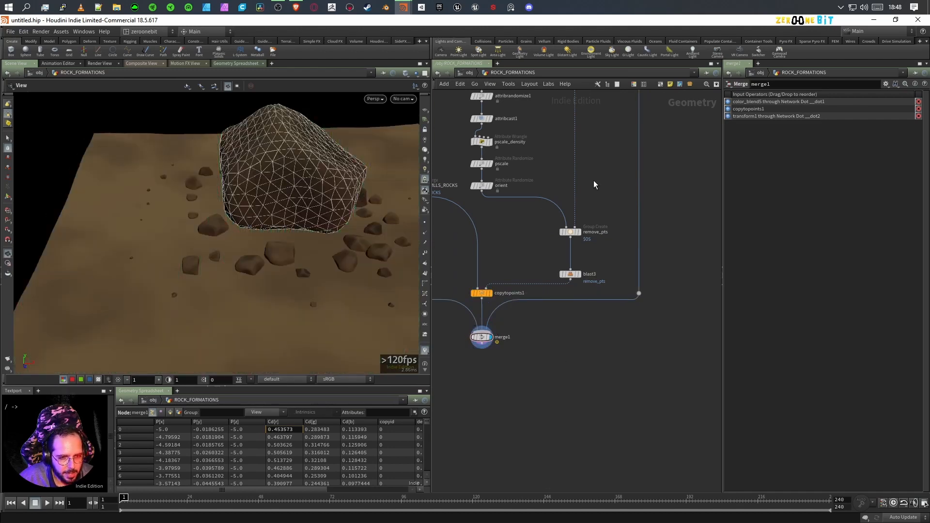
pyautogui.moveTo(594, 180); pyautogui.dragTo(612, 399, button='middle')
pyautogui.click(594, 212)
pyautogui.moveTo(242, 310); pyautogui.dragTo(293, 275)
pyautogui.scroll(-4, 170, 285)
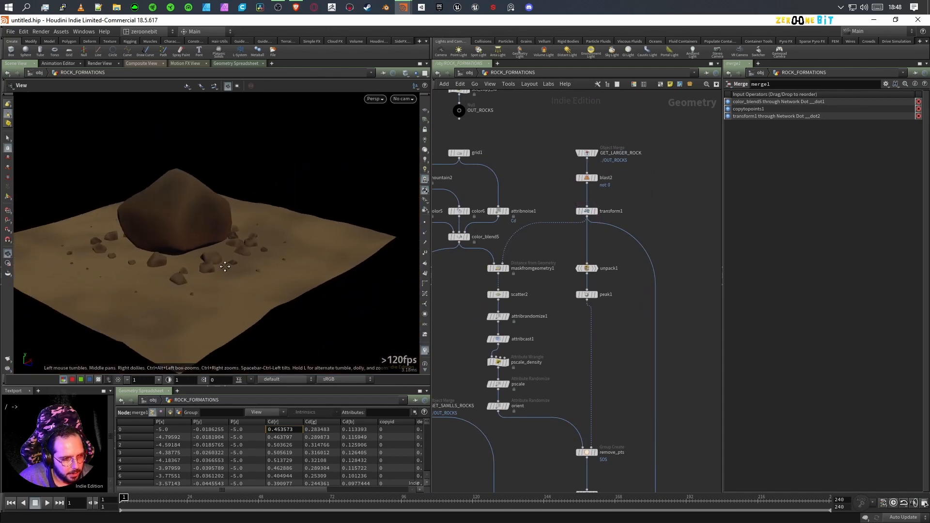
pyautogui.moveTo(189, 277); pyautogui.dragTo(254, 254, button='middle')
pyautogui.moveTo(182, 263); pyautogui.dragTo(288, 285)
pyautogui.moveTo(288, 285); pyautogui.dragTo(307, 278, button='middle')
pyautogui.moveTo(213, 290); pyautogui.dragTo(252, 276)
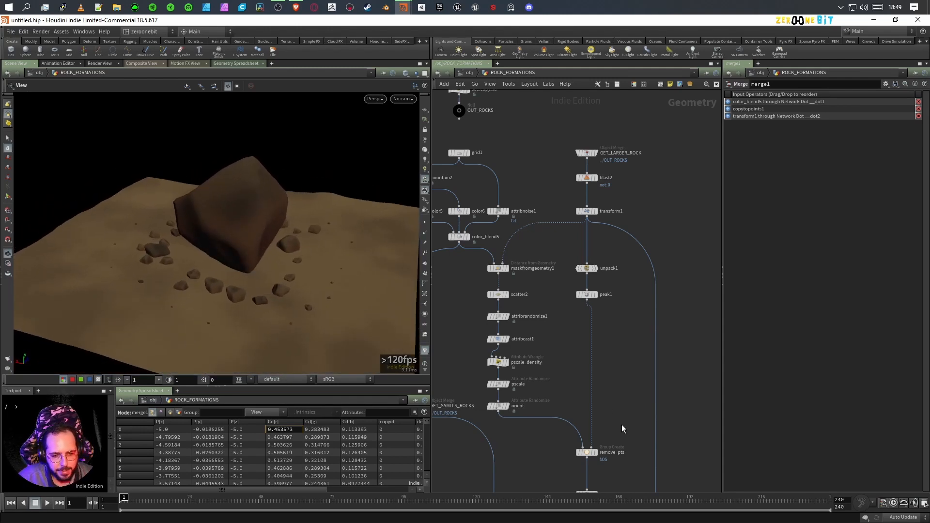
# - Add an Output node directly below merge1, connect it to the merge, and display it
pyautogui.moveTo(623, 426); pyautogui.dragTo(698, 331, button='middle')
pyautogui.scroll(-5, 699, 330)
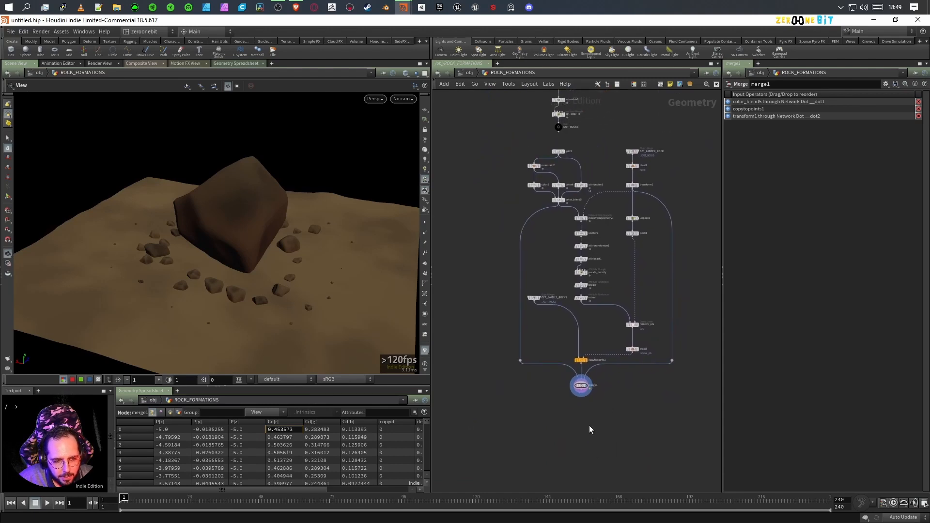
pyautogui.press('Tab')
pyautogui.write('output')
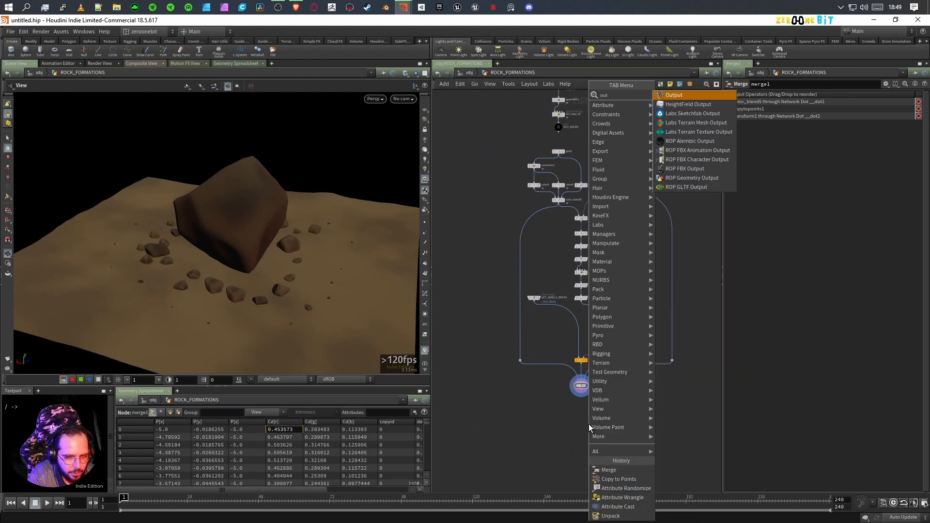
pyautogui.press('Return')
pyautogui.click(590, 425)
pyautogui.scroll(4, 584, 415)
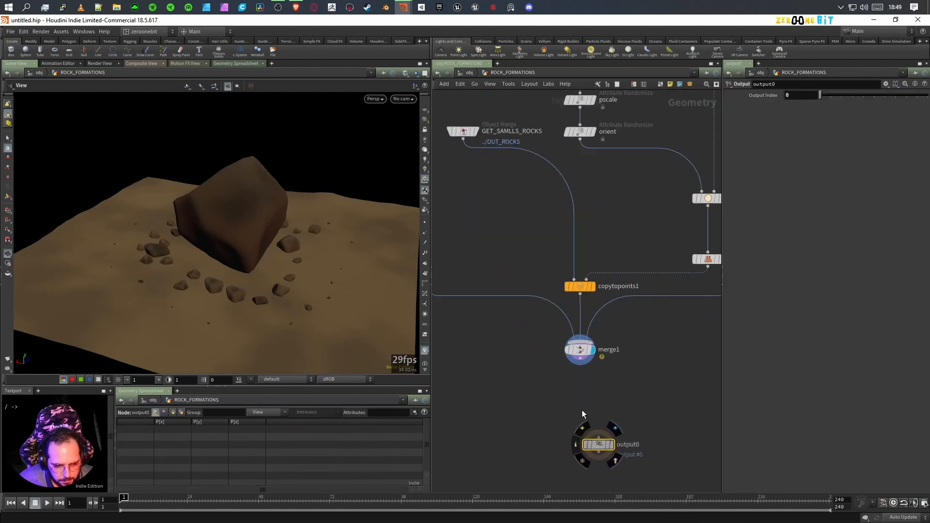
pyautogui.moveTo(583, 367); pyautogui.dragTo(580, 396)
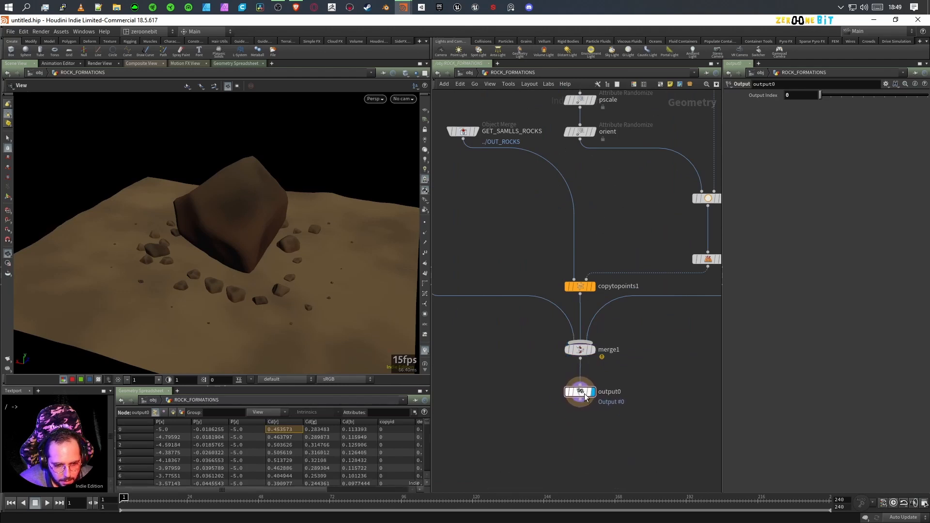
# - Create a digital asset from the ROCK_FORMATIONS object with the label "ROCK FORMATIONS ue5", destroying all spare parameters
pyautogui.click(469, 73)
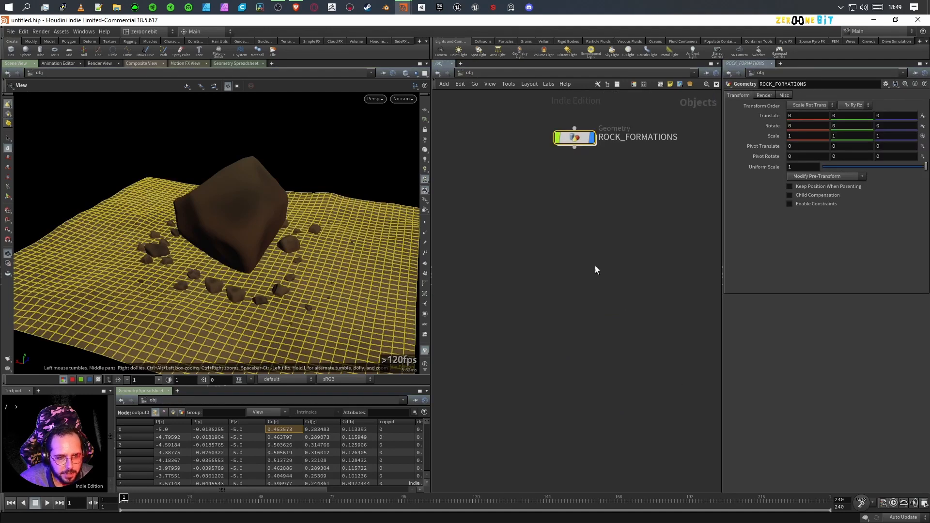
pyautogui.rightClick(572, 140)
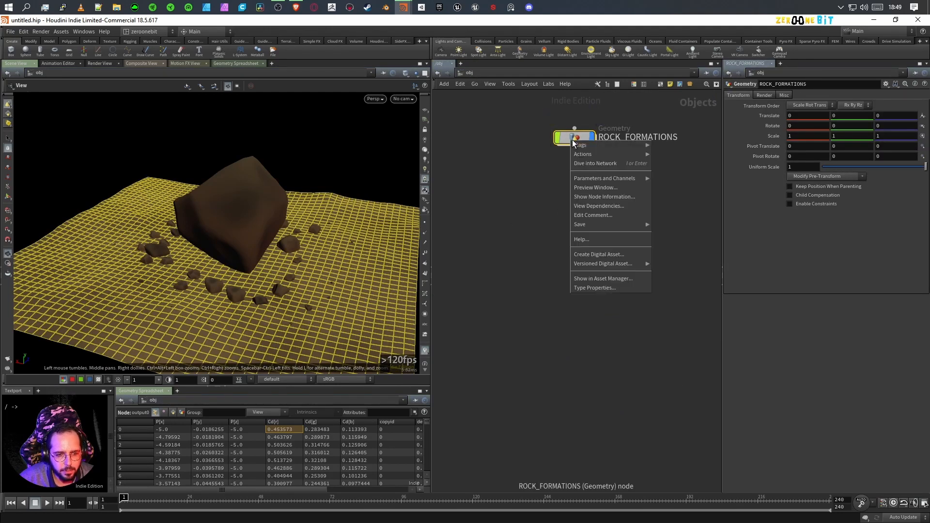
pyautogui.click(612, 256)
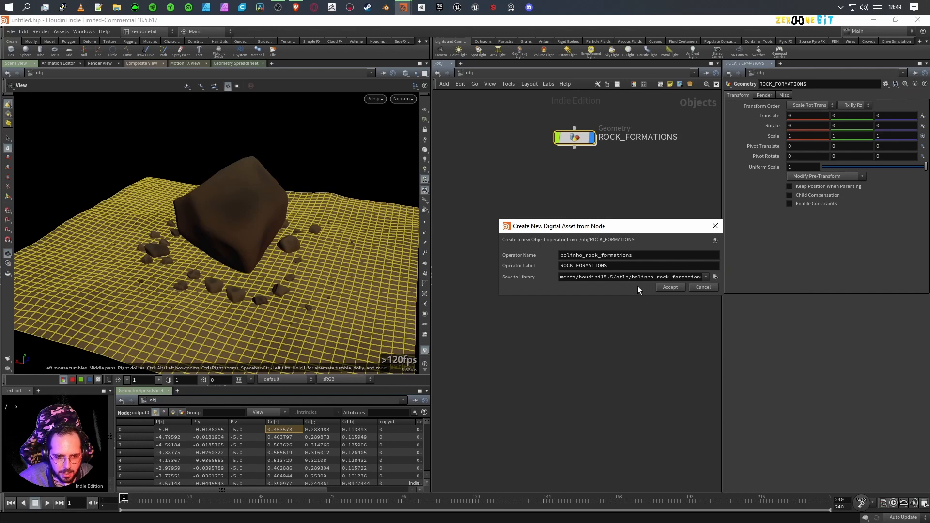
pyautogui.click(619, 266)
pyautogui.write('ue5')
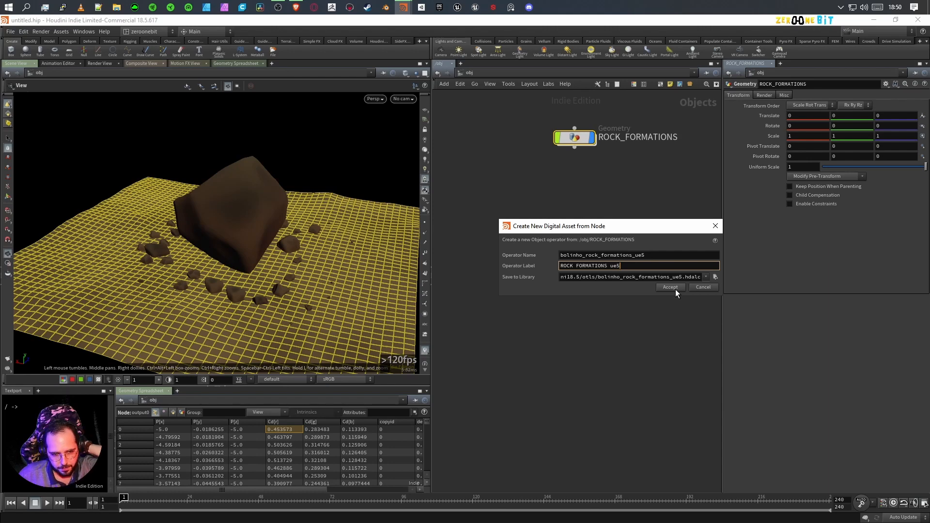
pyautogui.click(675, 289)
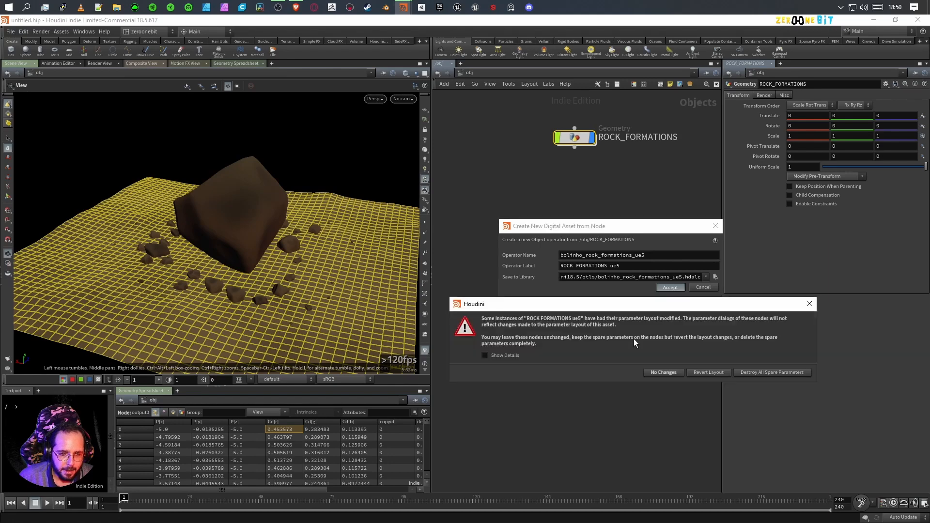
pyautogui.click(764, 373)
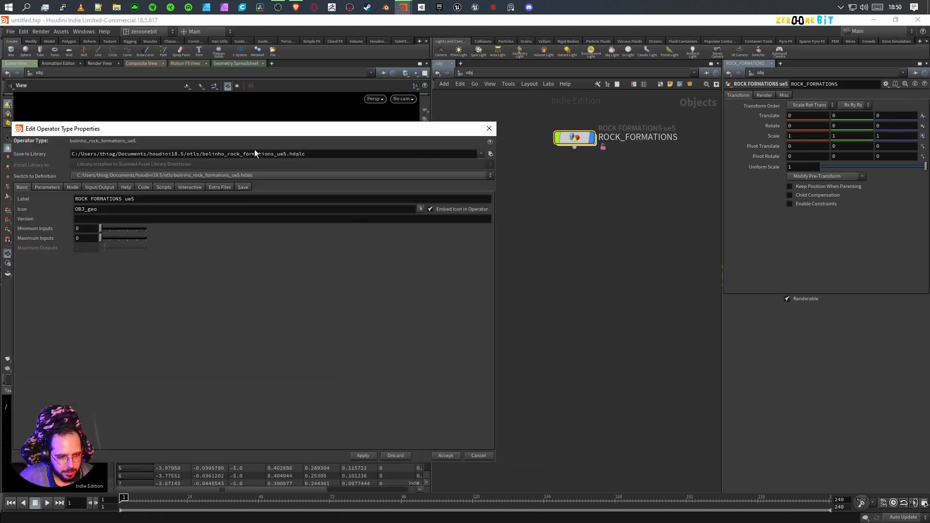
# - Make the asset's Transform, Render, Misc and Renderable parameters invisible, and apply the change
pyautogui.moveTo(243, 131); pyautogui.dragTo(662, 112)
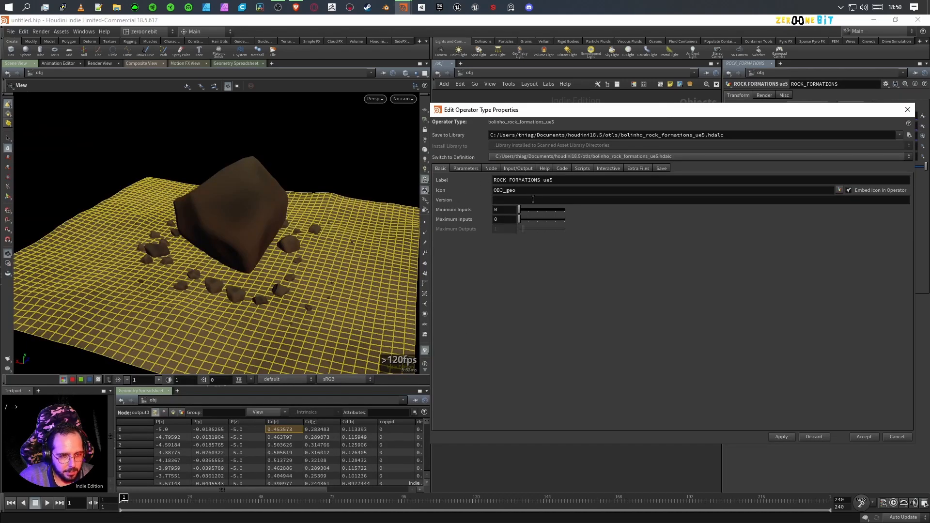
pyautogui.click(467, 169)
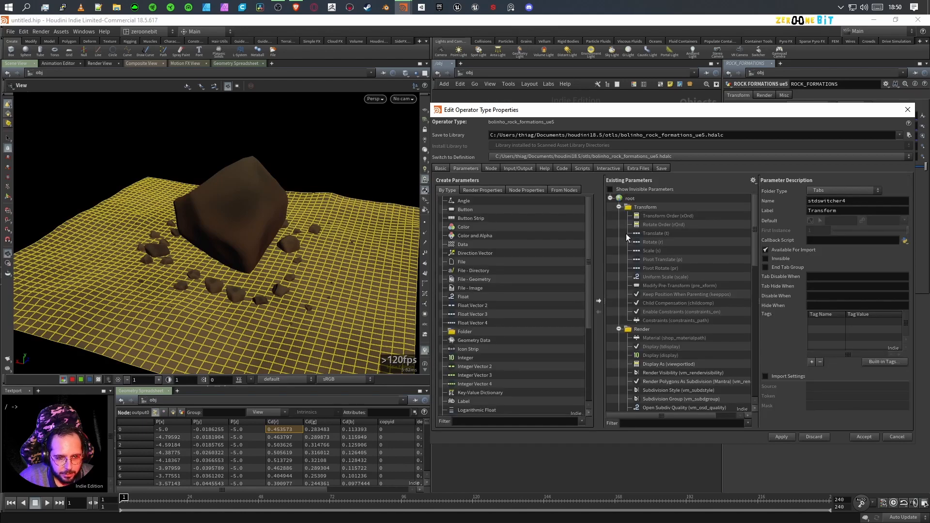
pyautogui.click(619, 207)
pyautogui.click(618, 216)
pyautogui.click(640, 207)
pyautogui.keyDown('shift'); pyautogui.click(648, 234); pyautogui.keyUp('shift')
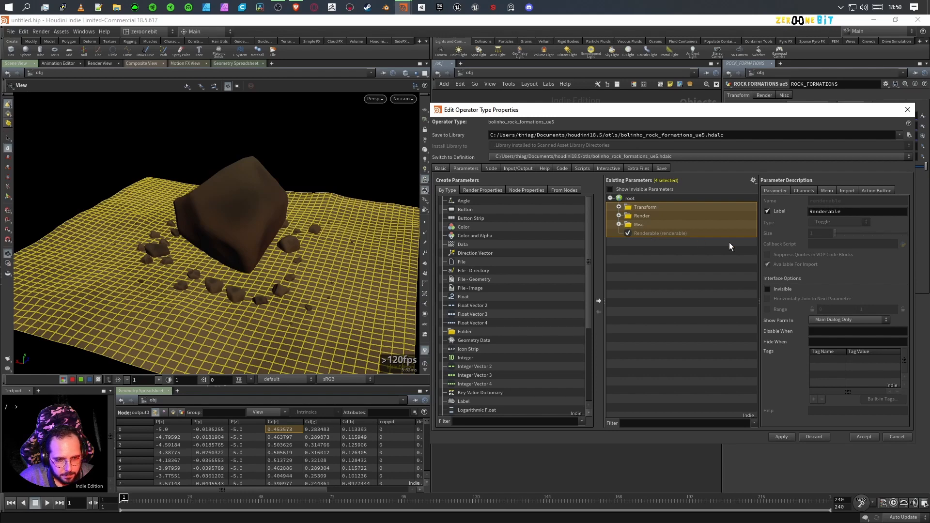
pyautogui.click(785, 289)
pyautogui.click(789, 437)
# - Expose scatter2's Force Total Count and Global Seed and the pscale node's Global Scale as asset parameters
pyautogui.moveTo(818, 110); pyautogui.dragTo(427, 117)
pyautogui.doubleClick(574, 137)
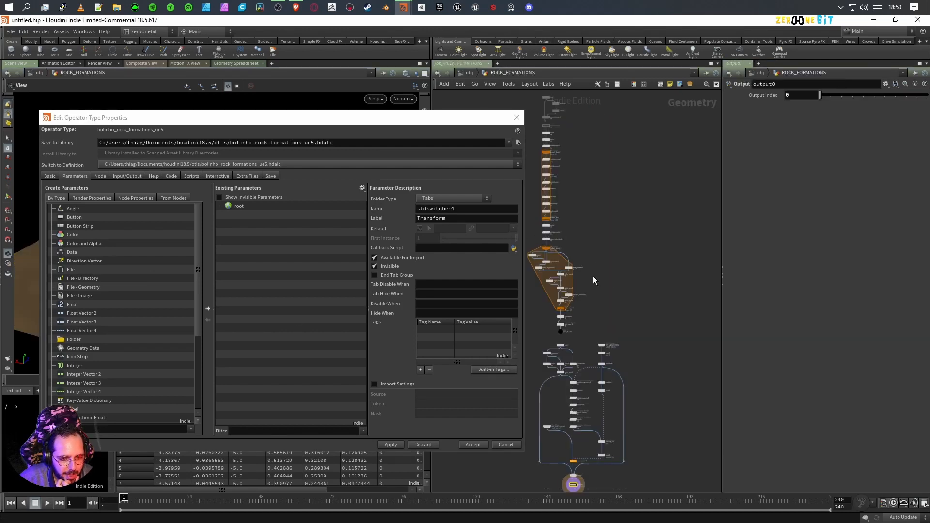
pyautogui.scroll(6, 582, 332)
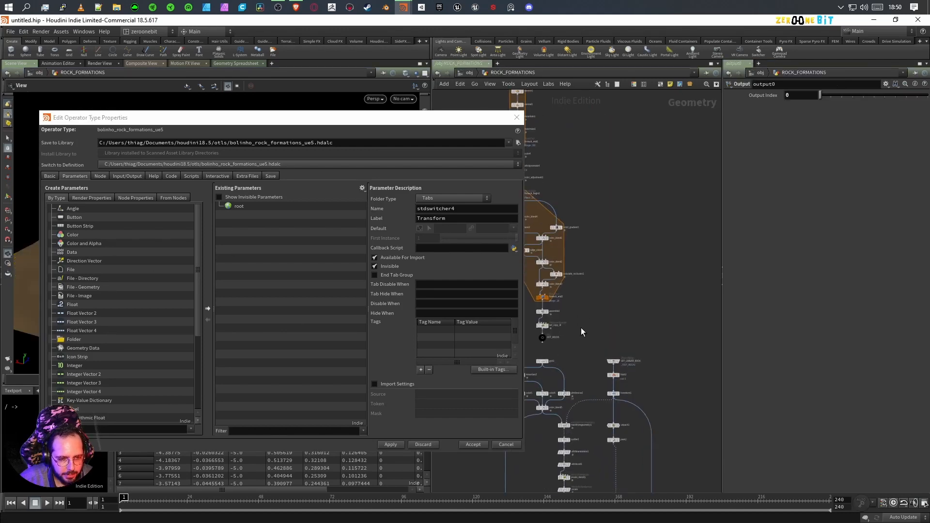
pyautogui.moveTo(671, 270); pyautogui.dragTo(638, 115, button='middle')
pyautogui.moveTo(640, 268); pyautogui.dragTo(583, 289)
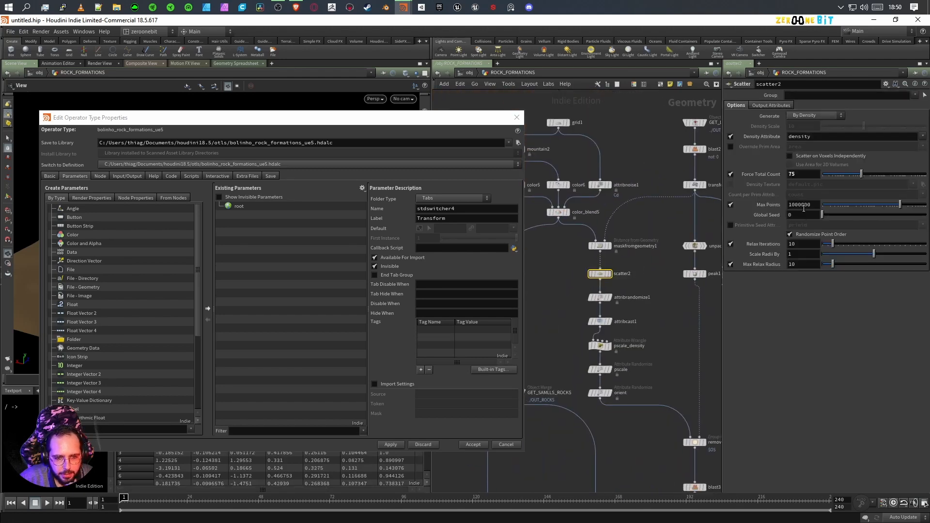
pyautogui.moveTo(764, 176); pyautogui.dragTo(242, 212)
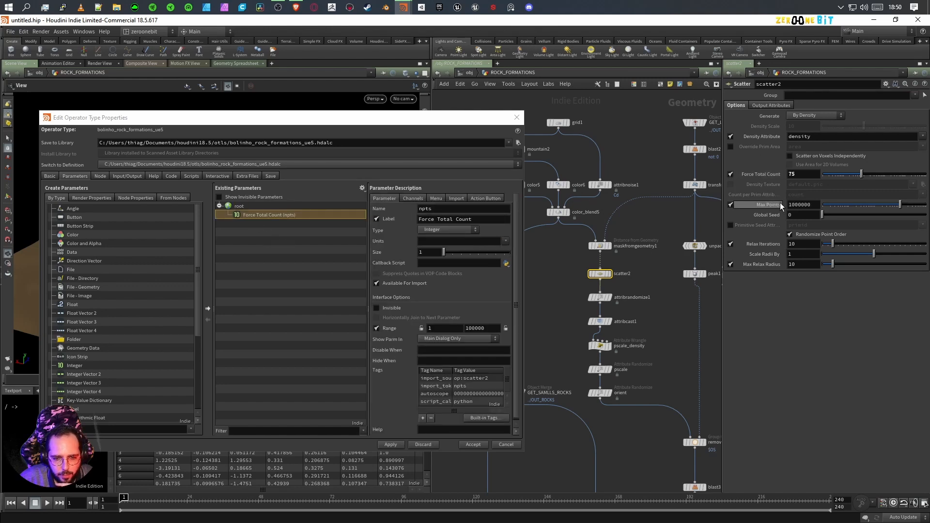
pyautogui.moveTo(770, 217); pyautogui.dragTo(249, 221)
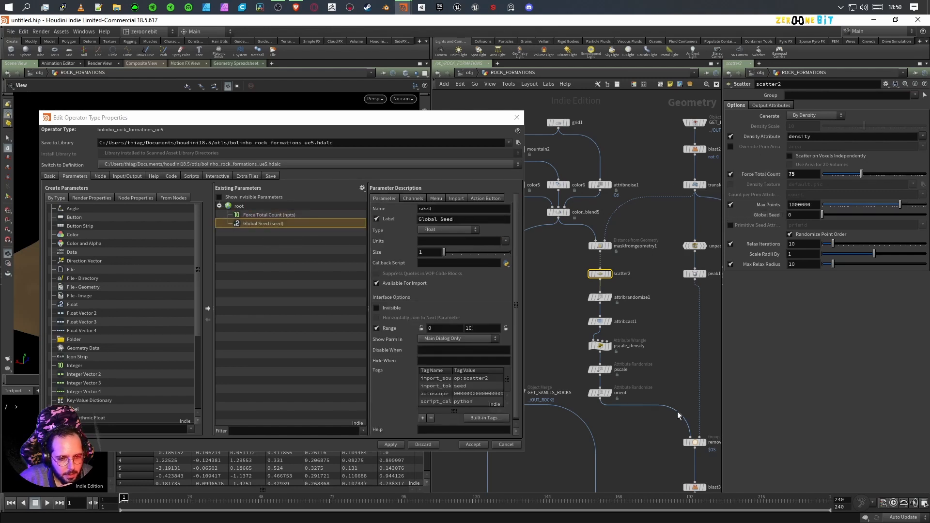
pyautogui.click(590, 371)
pyautogui.moveTo(765, 146); pyautogui.dragTo(242, 208)
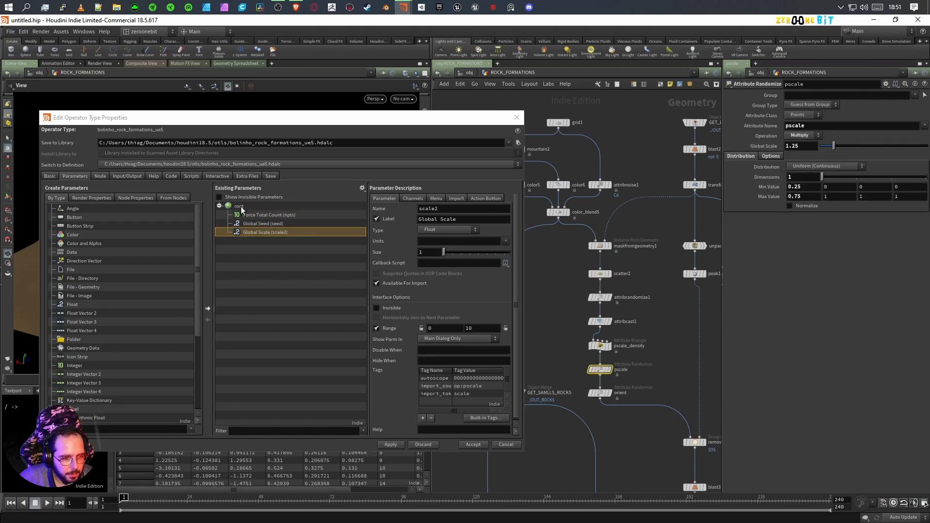
# - Expose the peak1 node's Distance as an asset parameter and accept the operator type changes
pyautogui.moveTo(646, 460); pyautogui.dragTo(644, 402, button='middle')
pyautogui.moveTo(682, 247); pyautogui.dragTo(647, 267, button='middle')
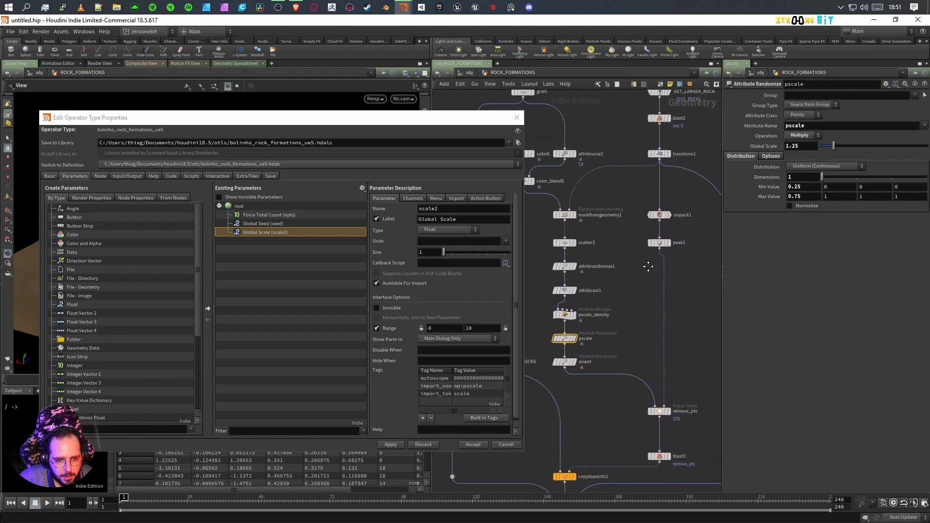
pyautogui.scroll(1, 643, 246)
pyautogui.moveTo(629, 224); pyautogui.dragTo(672, 255)
pyautogui.moveTo(763, 117); pyautogui.dragTo(262, 244, button='middle')
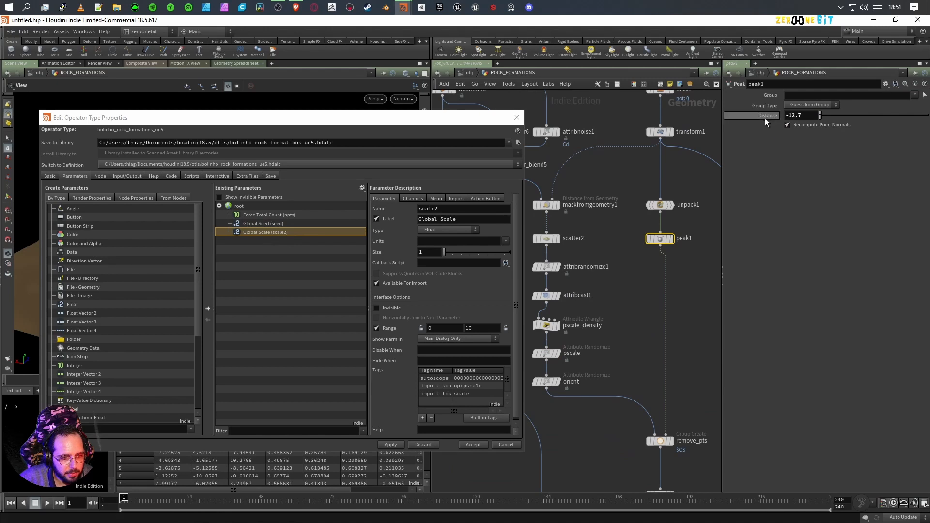
pyautogui.hotkey('ctrl', 'z')
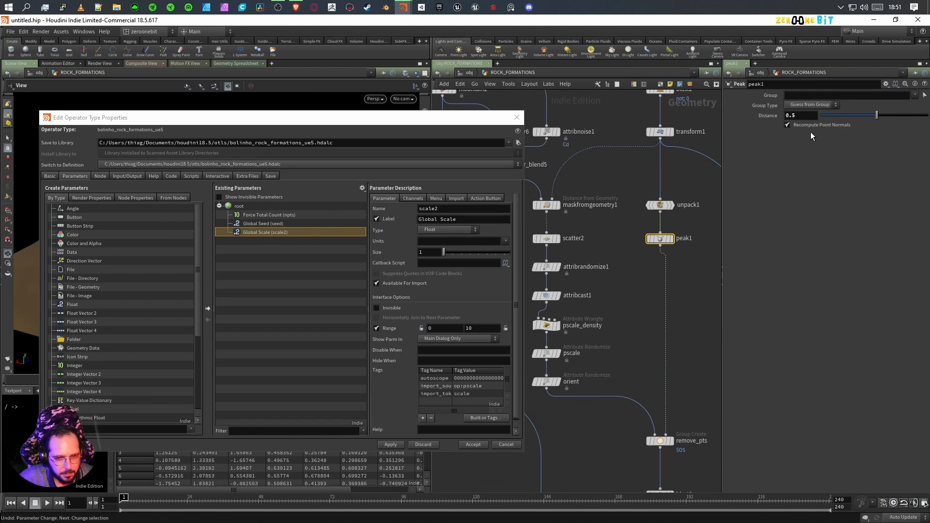
pyautogui.moveTo(782, 120); pyautogui.dragTo(260, 234)
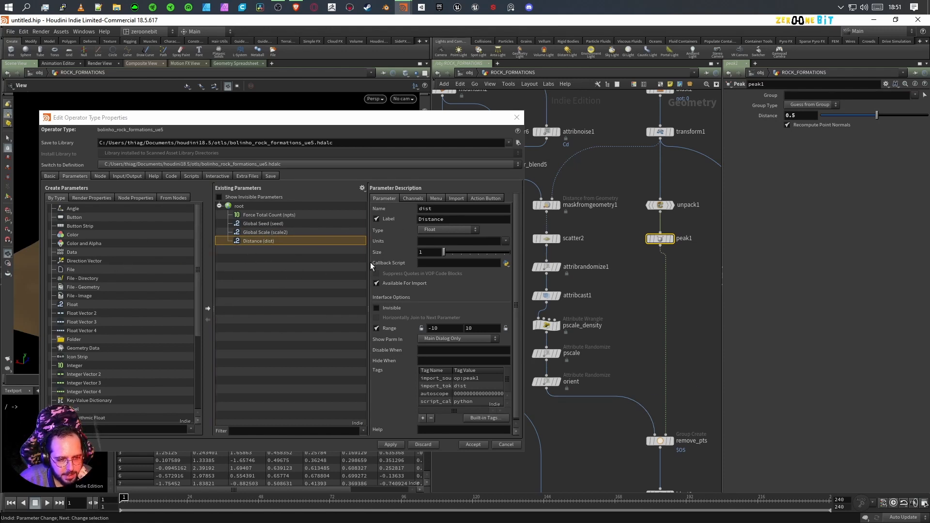
pyautogui.click(481, 447)
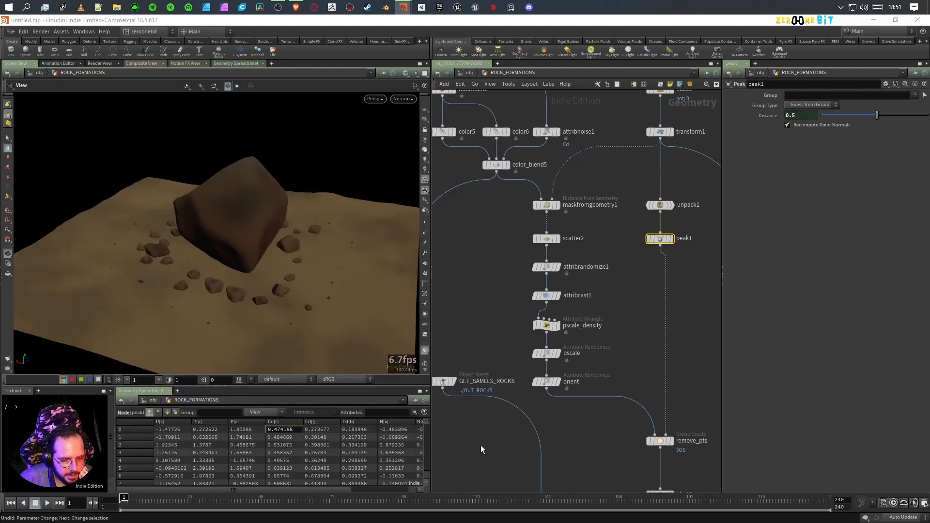
# - Check the rock scene and the channel reference that drives peak1's Distance
pyautogui.moveTo(240, 277); pyautogui.dragTo(224, 283)
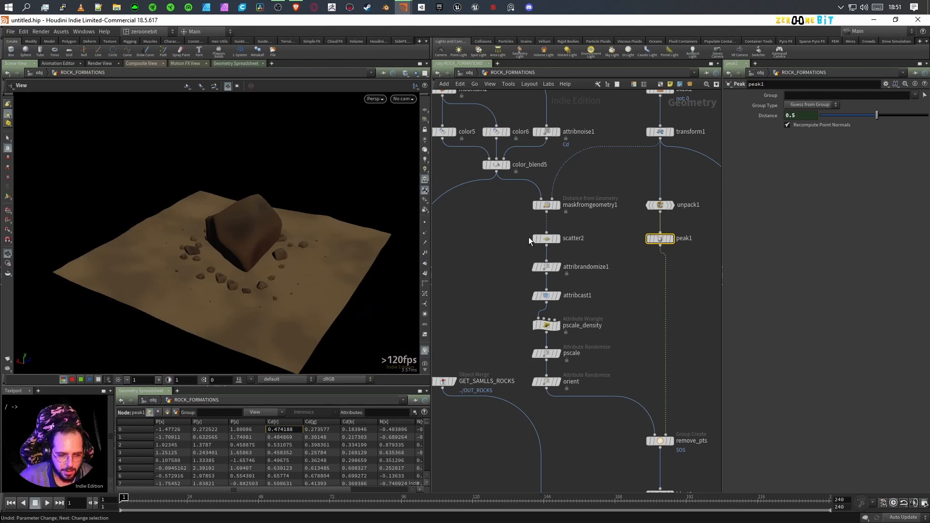
pyautogui.moveTo(251, 266); pyautogui.dragTo(282, 272)
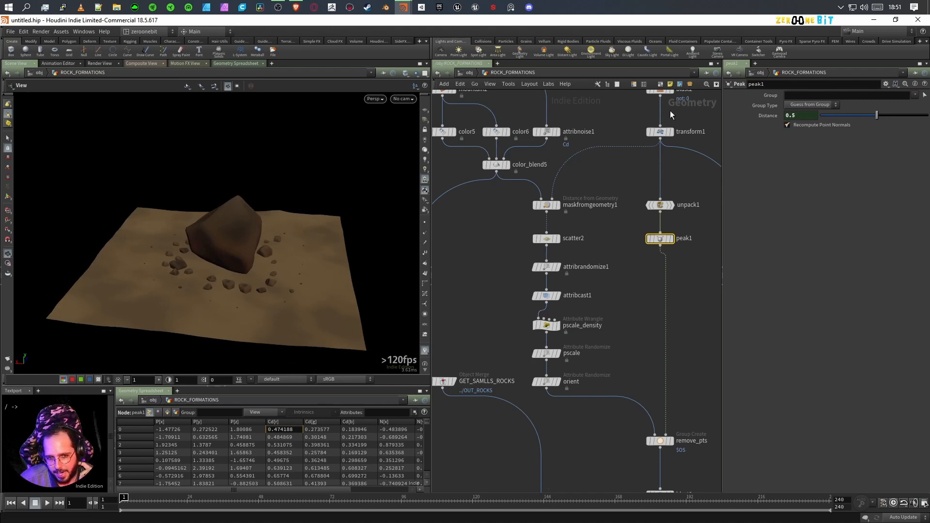
pyautogui.click(765, 115)
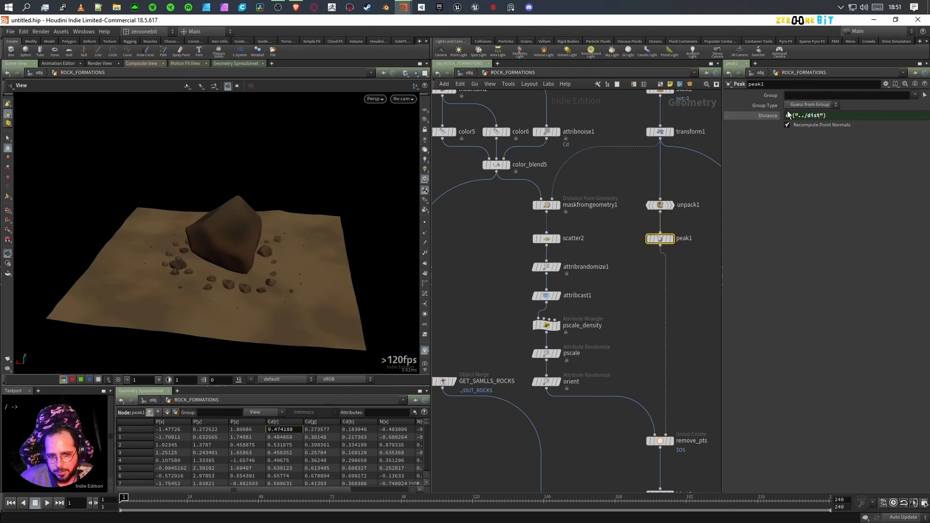
pyautogui.click(764, 116)
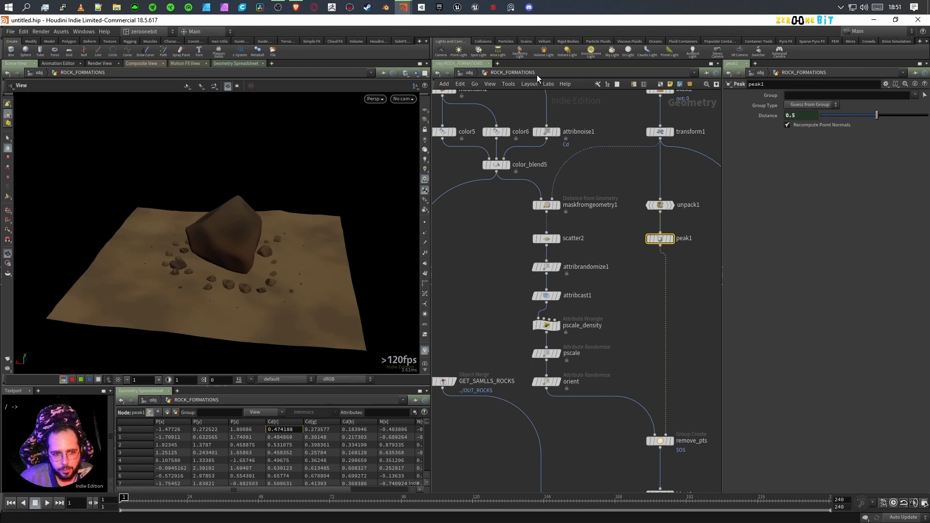
# - Return to the object level and set the ROCK_FORMATIONS asset's Global Seed to 55
pyautogui.click(469, 73)
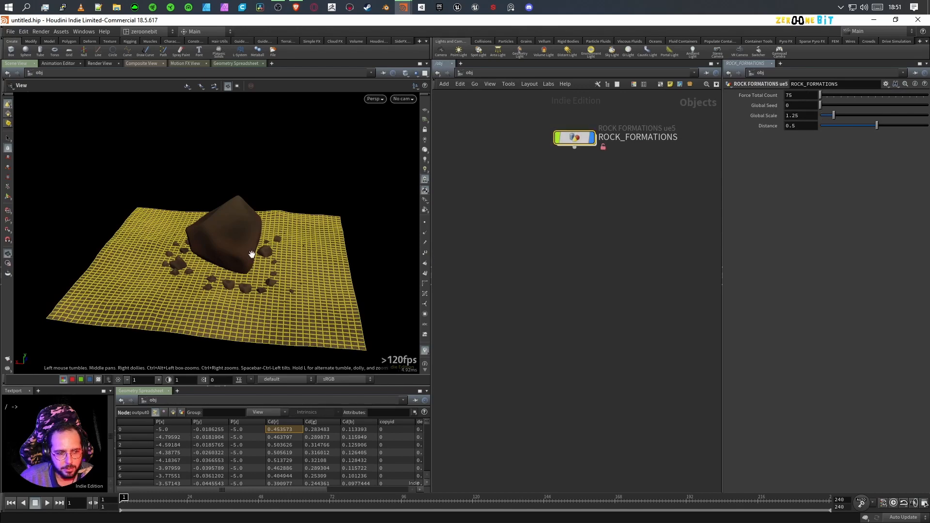
pyautogui.moveTo(311, 321); pyautogui.dragTo(328, 276)
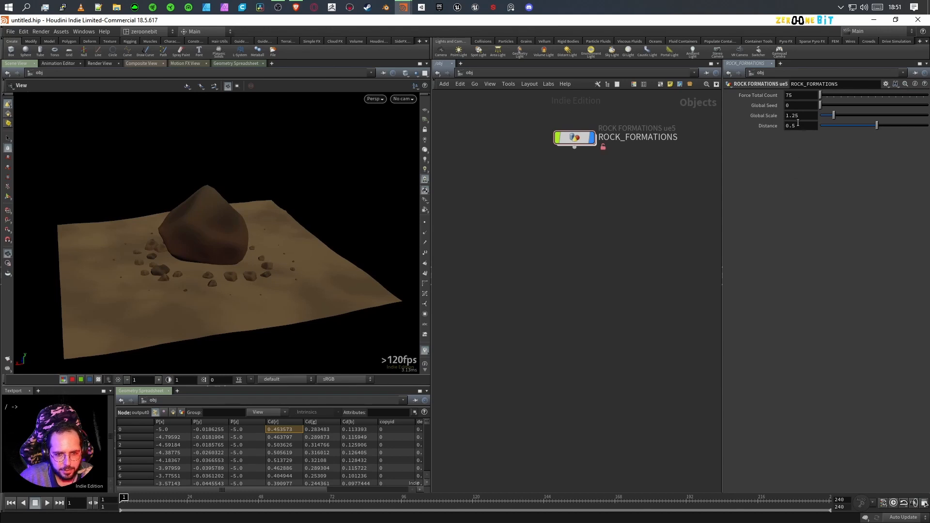
pyautogui.click(798, 105)
pyautogui.write('55')
pyautogui.press('Return')
pyautogui.click(59, 64)
pyautogui.click(17, 63)
pyautogui.moveTo(388, 291); pyautogui.dragTo(295, 307)
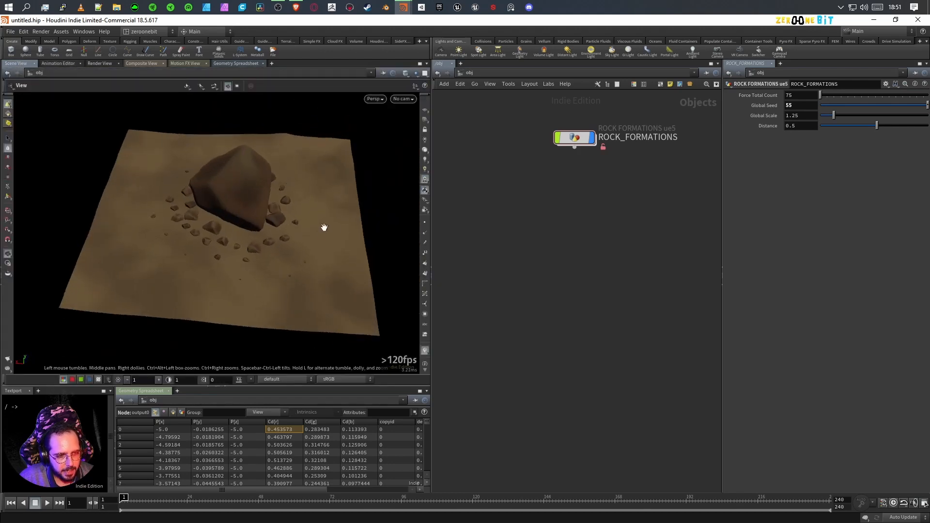
# - Set the asset's Force Total Count to 55 and check the scattered rocks around the large rock
pyautogui.moveTo(800, 96); pyautogui.dragTo(769, 100)
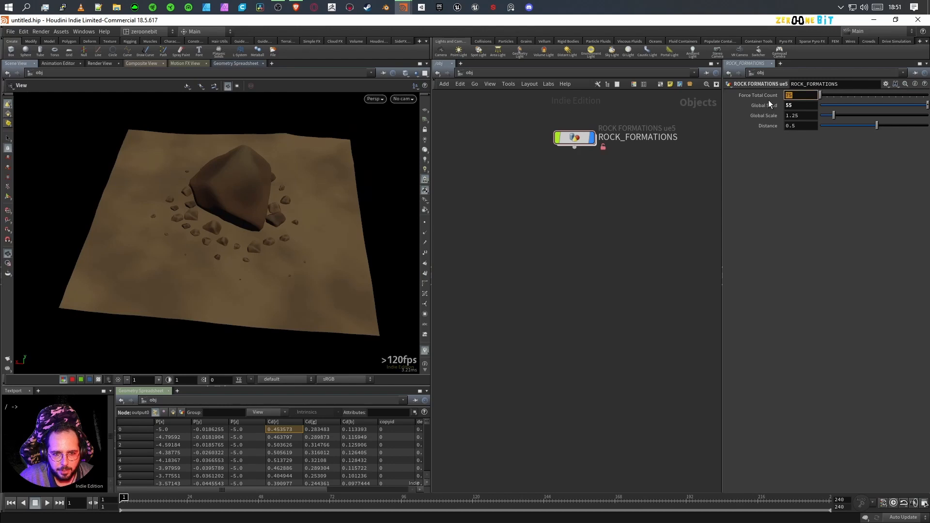
pyautogui.write('55')
pyautogui.press('Return')
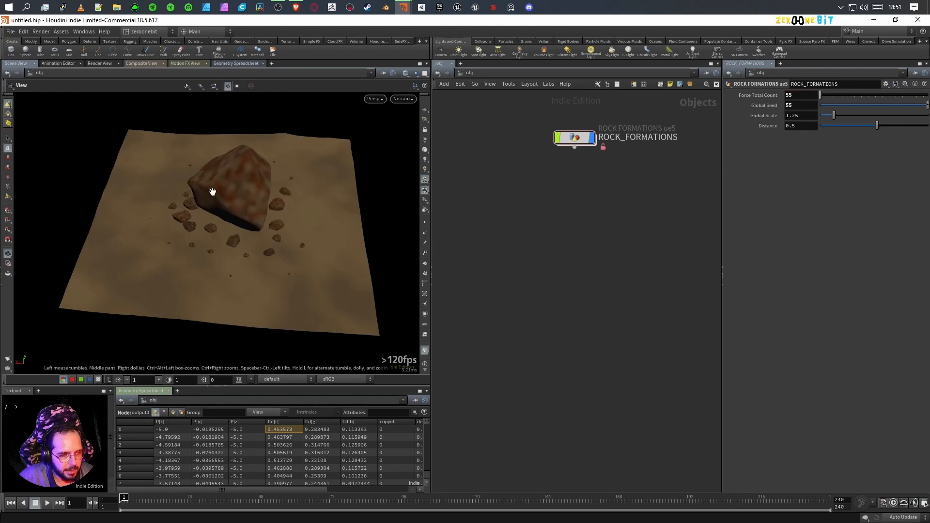
pyautogui.click(59, 63)
pyautogui.click(16, 63)
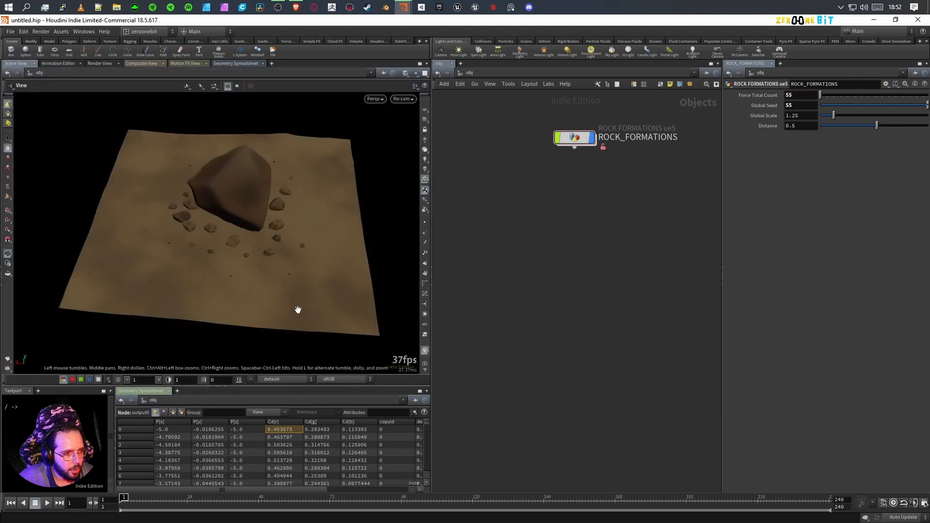
pyautogui.moveTo(242, 282); pyautogui.dragTo(264, 274)
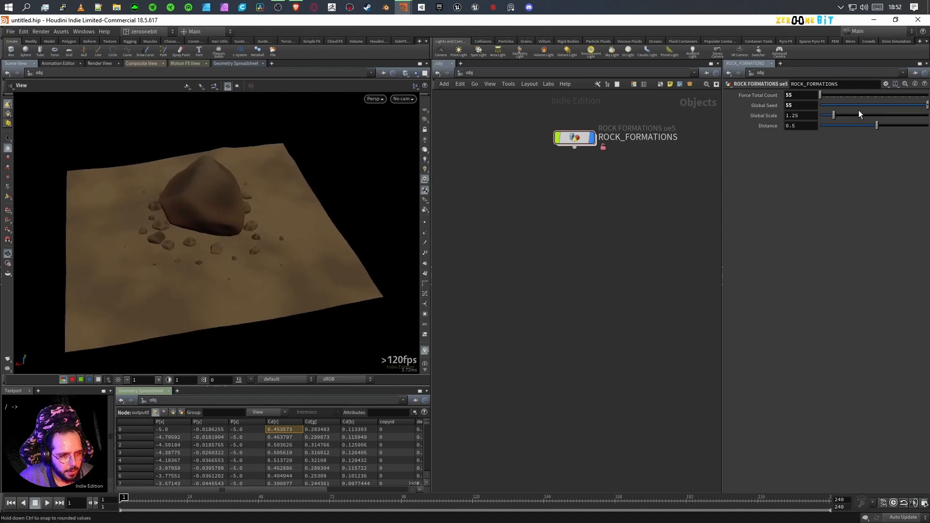
pyautogui.moveTo(208, 257); pyautogui.dragTo(276, 253)
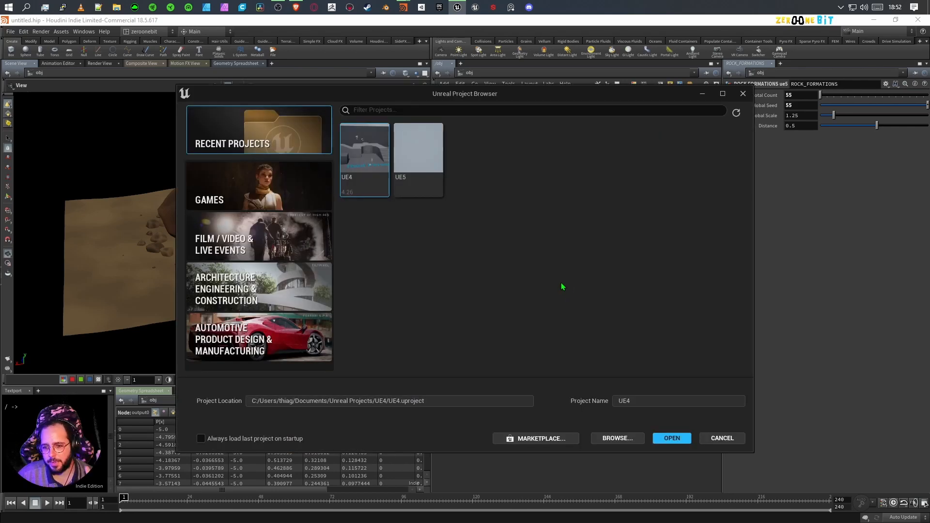
# - Open the UE5 project in Unreal Engine and delete the existing rock terrain from the level
pyautogui.click(418, 146)
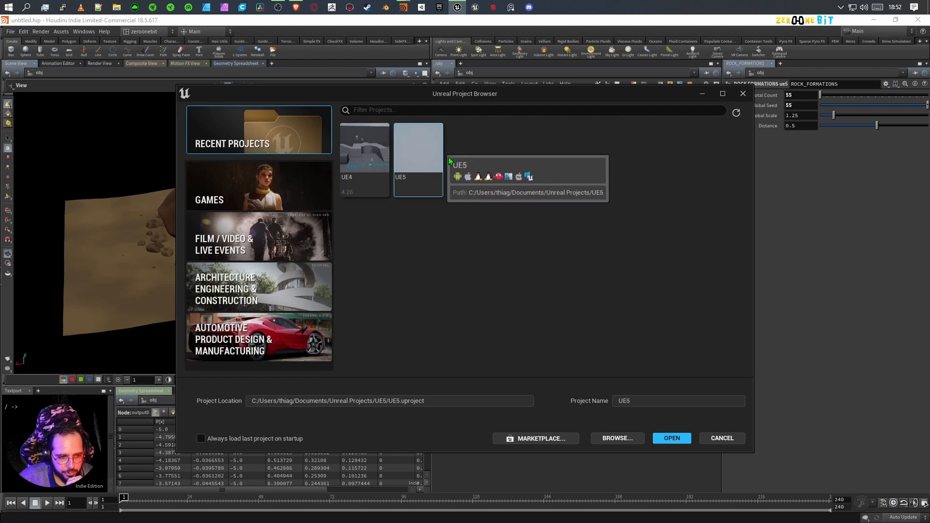
pyautogui.click(677, 439)
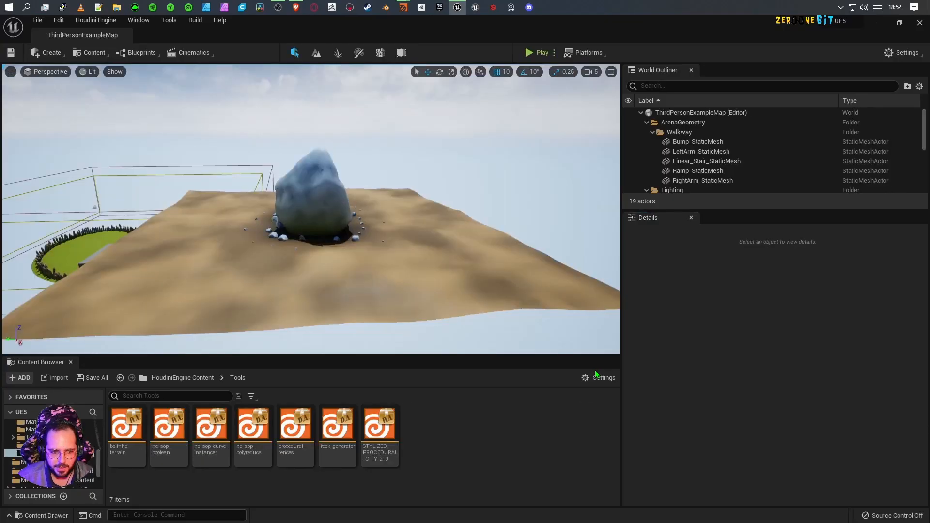
pyautogui.moveTo(241, 287); pyautogui.dragTo(323, 287, button='right')
pyautogui.moveTo(184, 256); pyautogui.dragTo(100, 263, button='right')
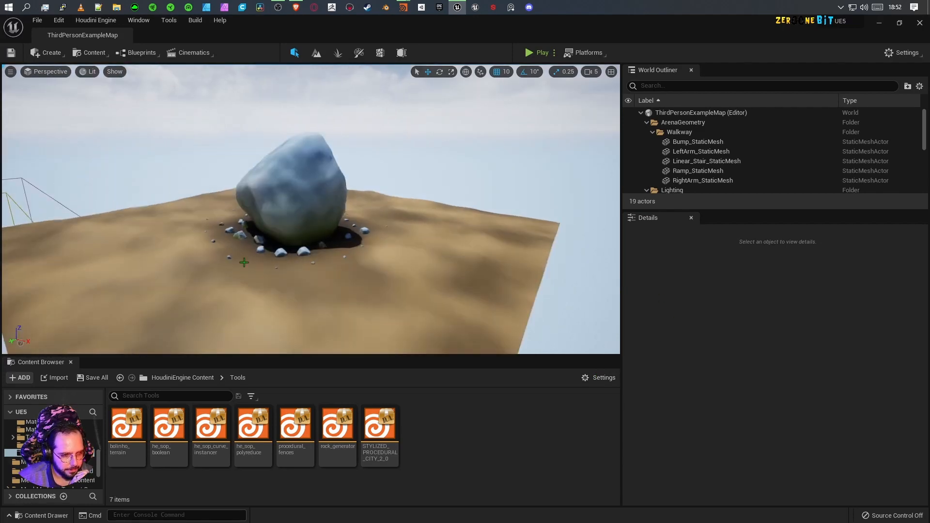
pyautogui.click(292, 265)
pyautogui.press('Delete')
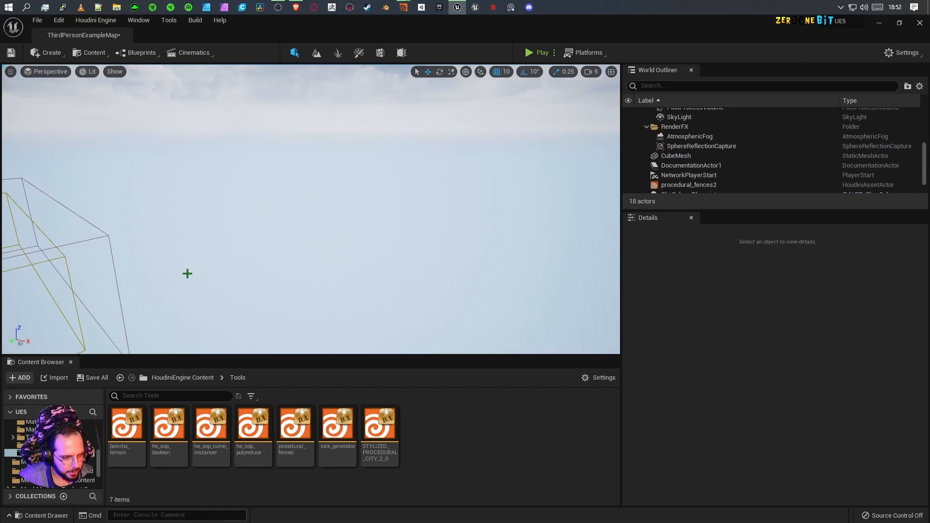
# - Force delete the old bolinho_terrain asset from the HoudiniEngine Tools folder
pyautogui.click(132, 435)
pyautogui.press('Delete')
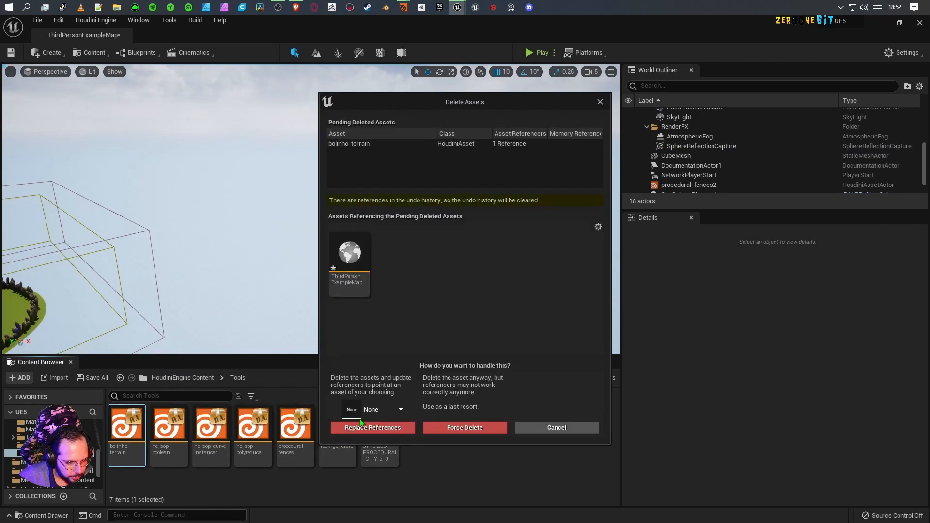
pyautogui.click(484, 430)
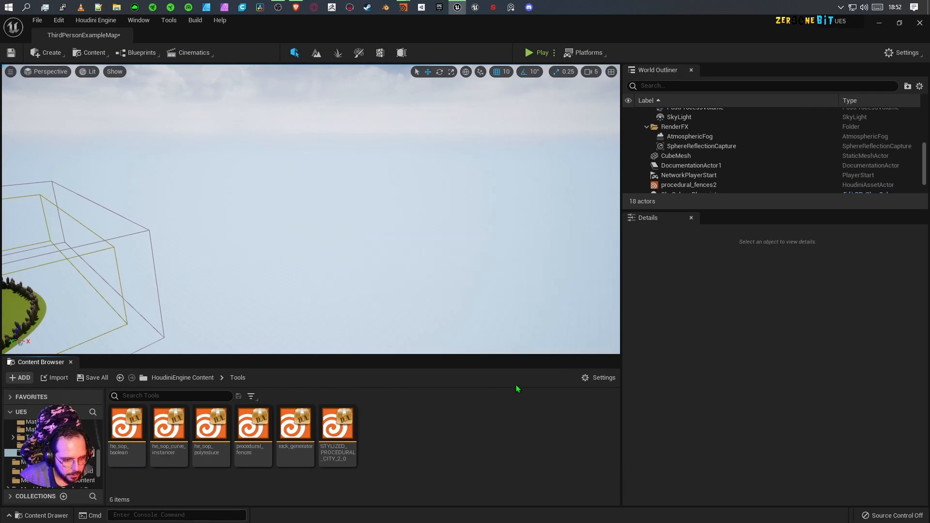
pyautogui.click(290, 429)
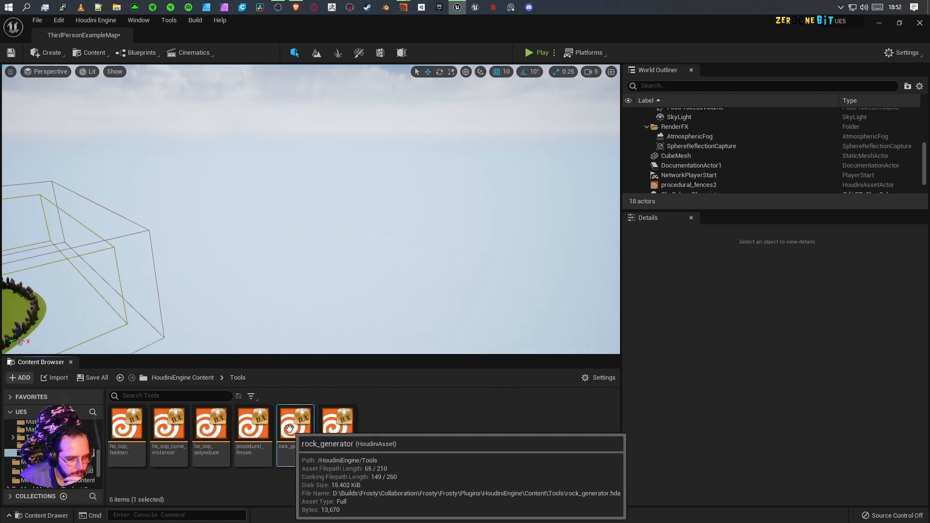
pyautogui.click(434, 439)
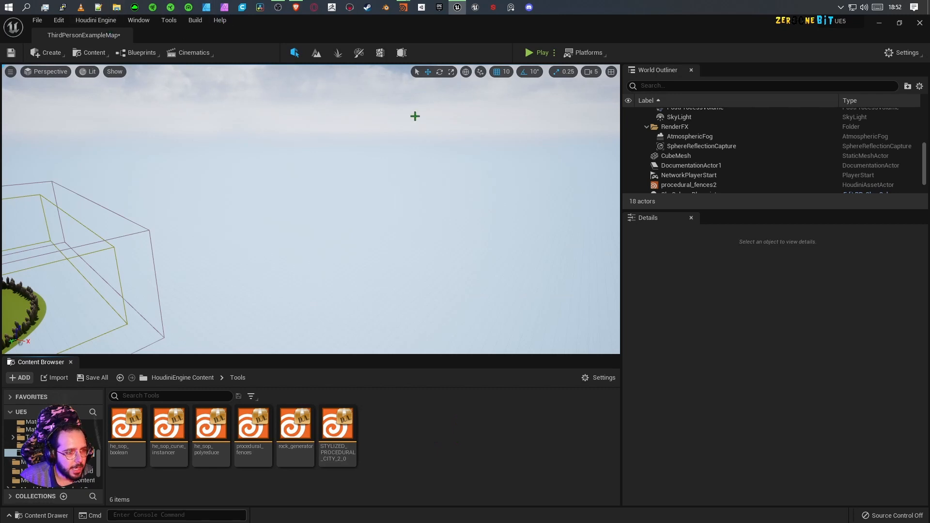
# - Import bolinho_rock_formations_ue5.hdalc into the HoudiniEngine Tools folder and place the asset in the level
pyautogui.hotkey('alt', 'Tab')
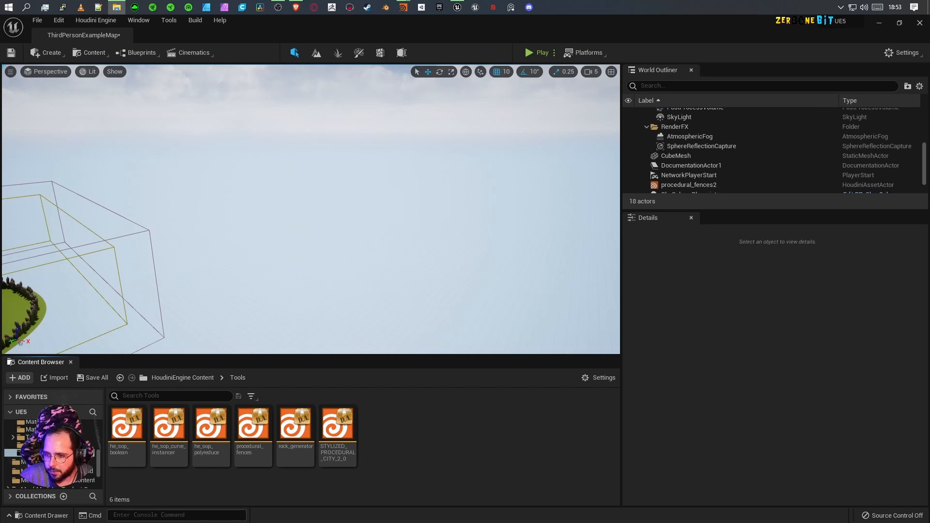
pyautogui.moveTo(929, 368); pyautogui.dragTo(408, 432)
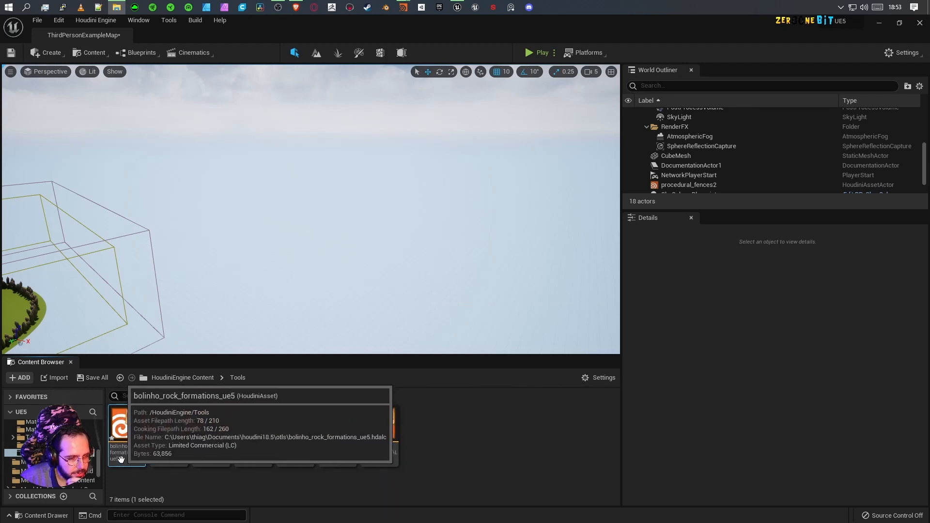
pyautogui.moveTo(121, 459); pyautogui.dragTo(89, 294)
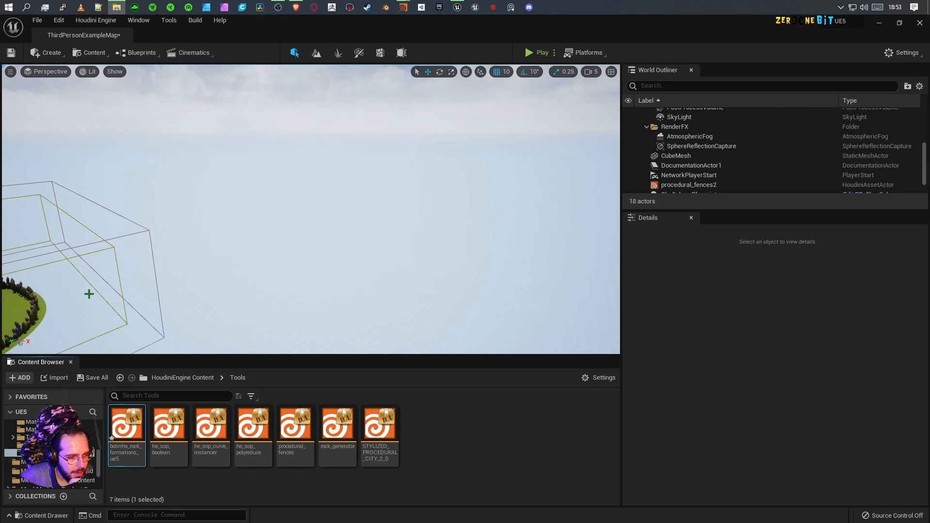
pyautogui.moveTo(118, 424); pyautogui.dragTo(334, 249)
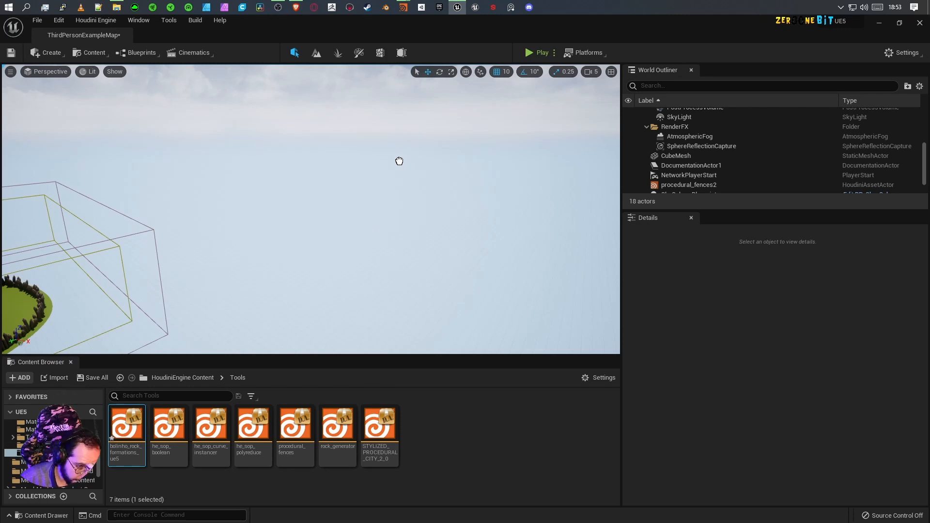
pyautogui.moveTo(399, 162); pyautogui.dragTo(403, 167)
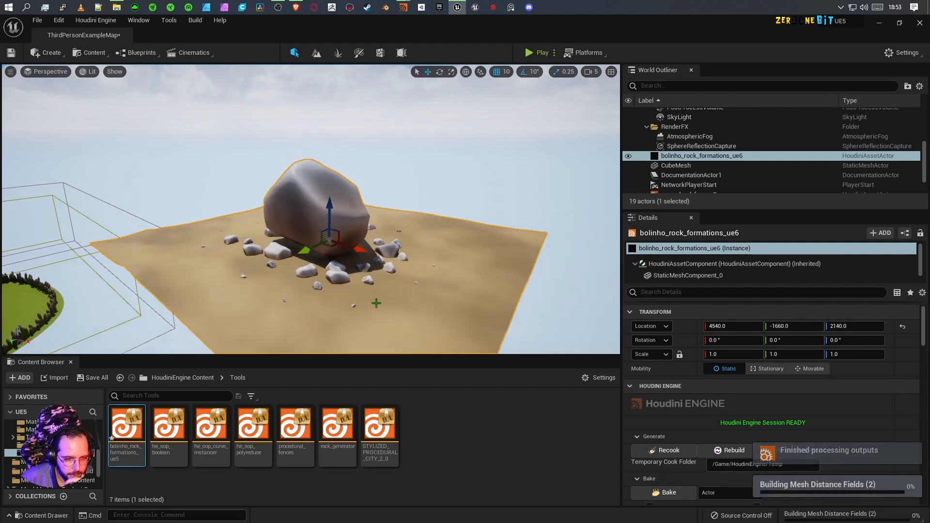
# - Examine the placed rock formation and its scattered rocks from several angles
pyautogui.scroll(-2, 377, 304)
pyautogui.moveTo(548, 281); pyautogui.dragTo(455, 310, button='right')
pyautogui.press('f')
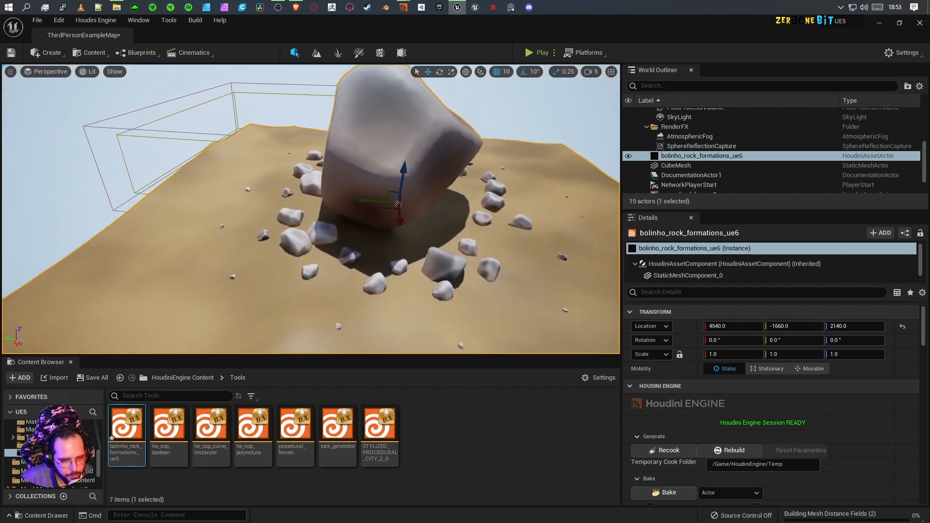
pyautogui.click(573, 134)
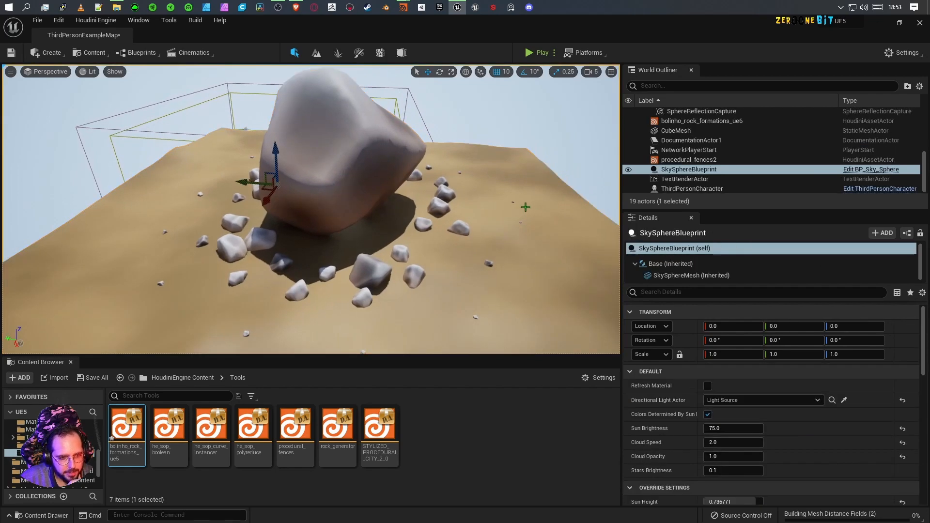
pyautogui.scroll(-4, 490, 268)
pyautogui.moveTo(542, 271); pyautogui.dragTo(490, 268, button='right')
pyautogui.moveTo(489, 267); pyautogui.dragTo(553, 266, button='middle')
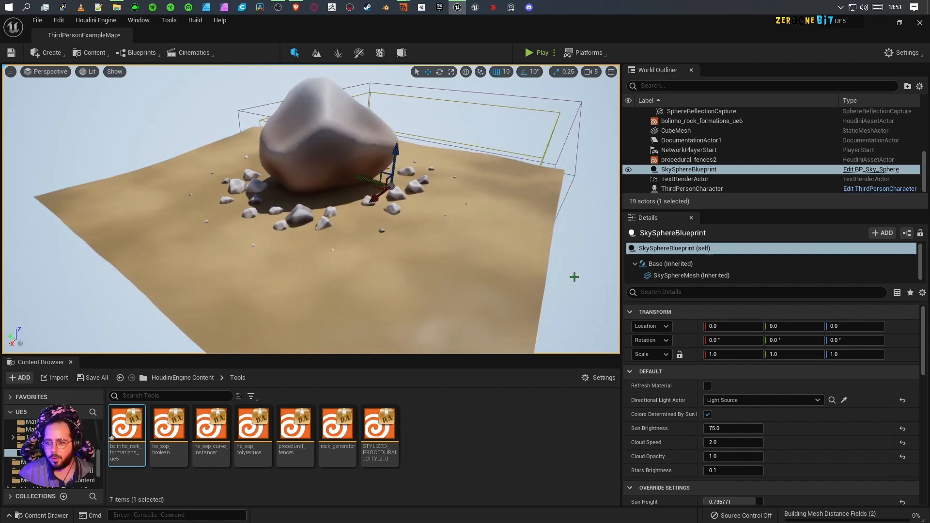
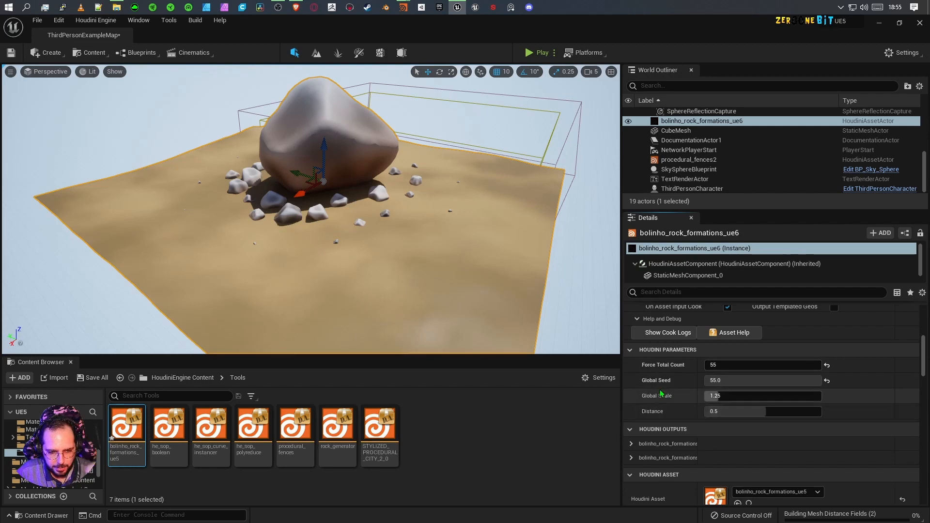
# - Set the rock formation's Distance parameter to 0.75
pyautogui.click(725, 411)
pyautogui.write('0.75')
pyautogui.press('Return')
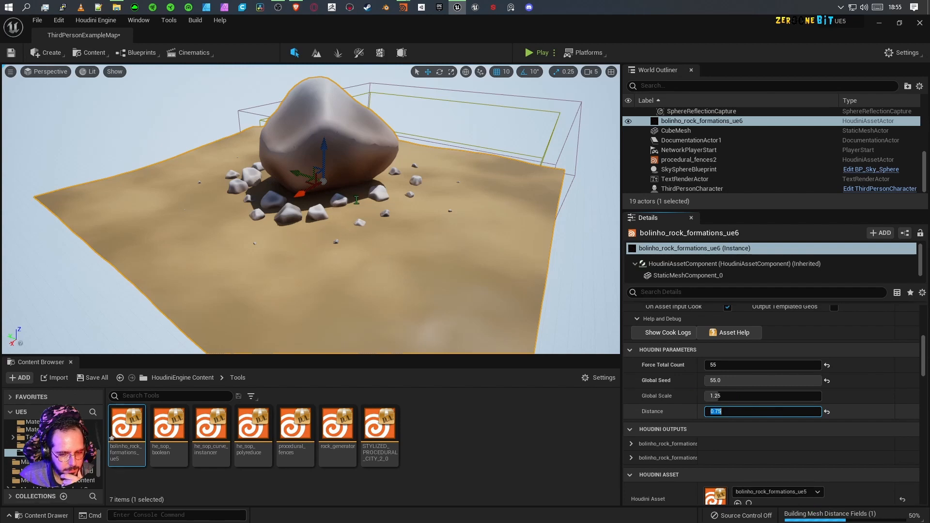
# - Confirm the rock formation's Distance value and set its Force Total Count to 100
pyautogui.press('Return')
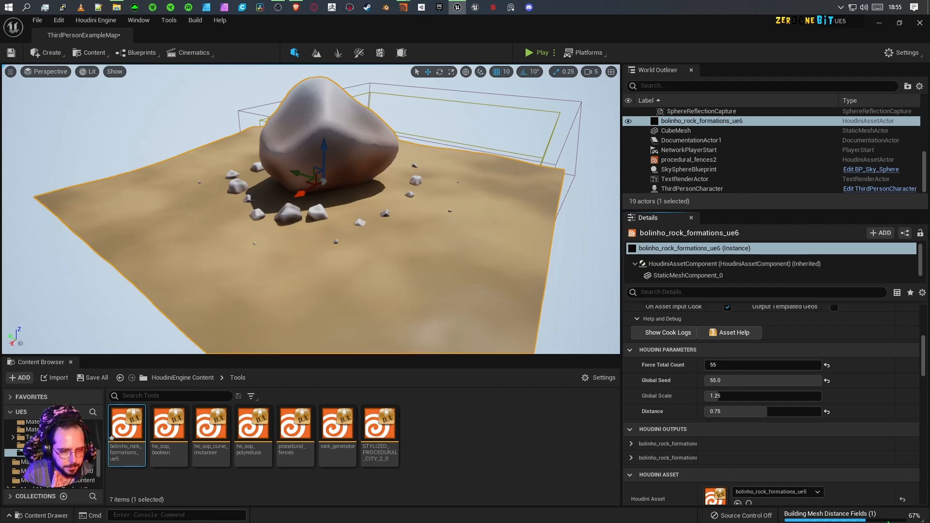
pyautogui.moveTo(310, 208)
pyautogui.mouseDown(button='right')
pyautogui.moveTo(347, 206)
pyautogui.moveTo(298, 209)
pyautogui.mouseUp(button='right')
pyautogui.moveTo(400, 297)
pyautogui.mouseDown(button='right')
pyautogui.moveTo(429, 295)
pyautogui.moveTo(419, 296)
pyautogui.mouseUp(button='right')
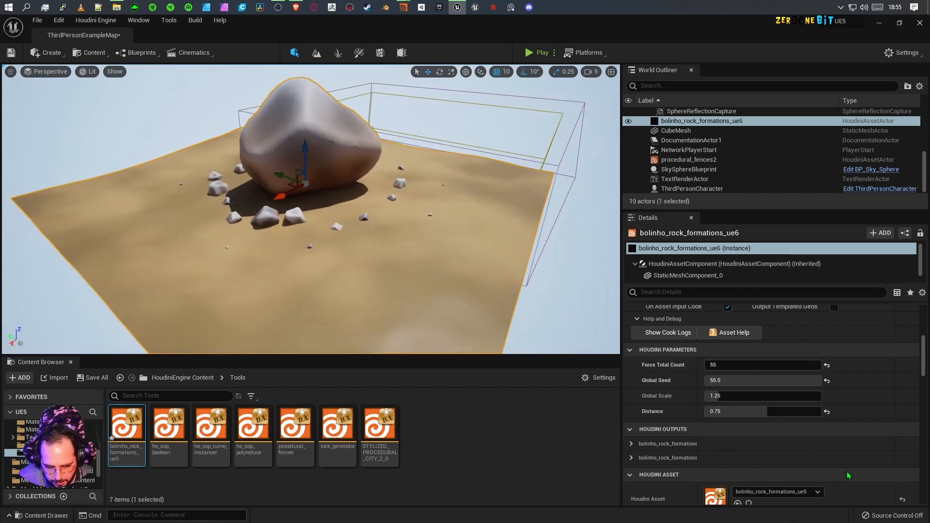
pyautogui.click(734, 366)
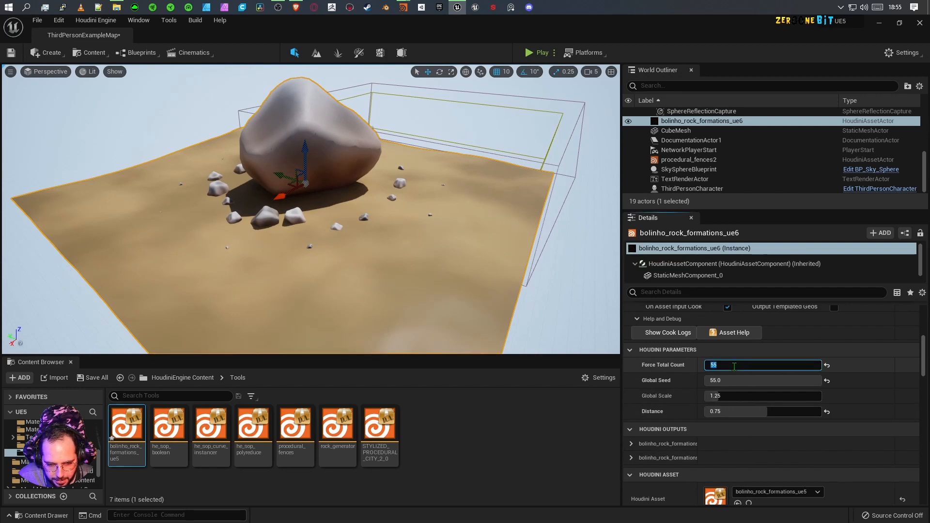
pyautogui.write('100')
pyautogui.press('Return')
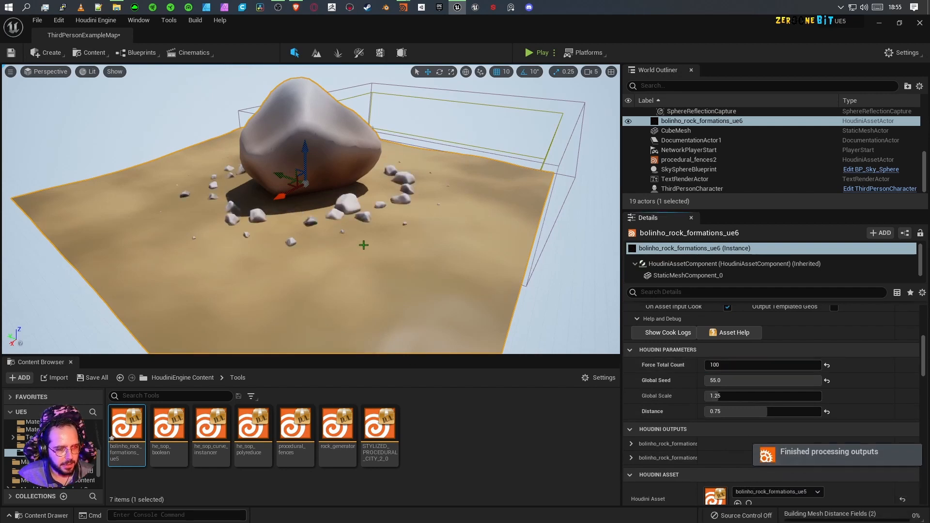
# - Examine the rock formation and its scattered rocks from close up and beside the fenced area
pyautogui.moveTo(463, 260); pyautogui.dragTo(402, 247, button='right')
pyautogui.scroll(5, 412, 230)
pyautogui.scroll(3, 420, 214)
pyautogui.scroll(-2, 458, 204)
pyautogui.press('f')
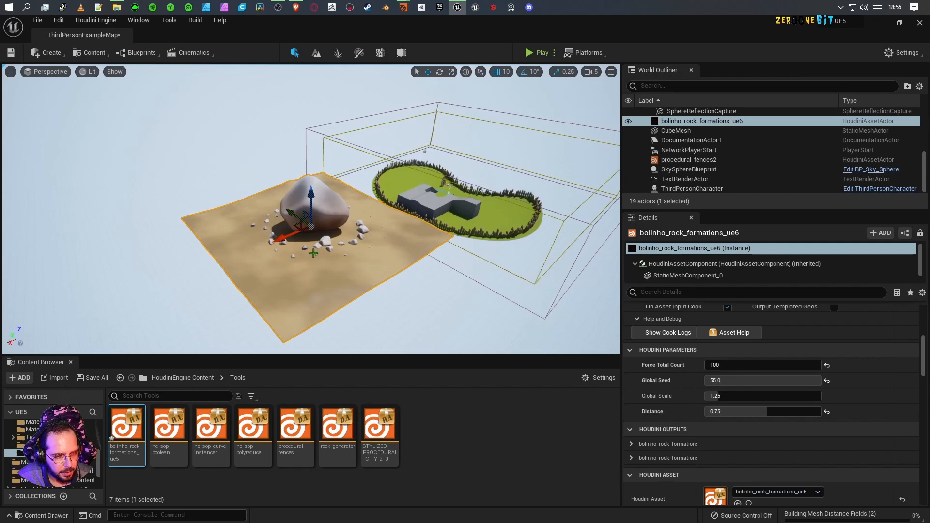
pyautogui.scroll(4, 436, 227)
pyautogui.scroll(-2, 546, 198)
pyautogui.scroll(-1, 546, 198)
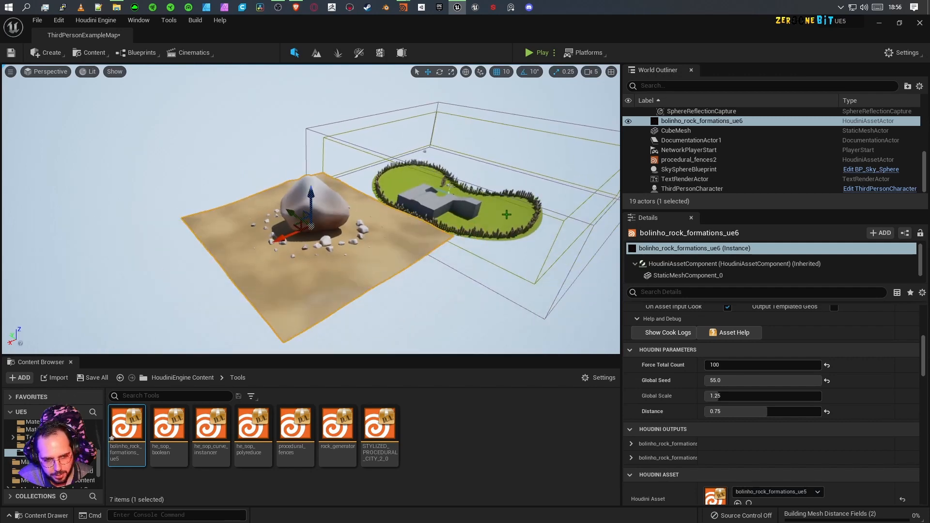
# - Reshape the procedural fence's outline by moving one of its outer curve points and an inner curve point outward
pyautogui.click(506, 213)
pyautogui.scroll(4, 310, 209)
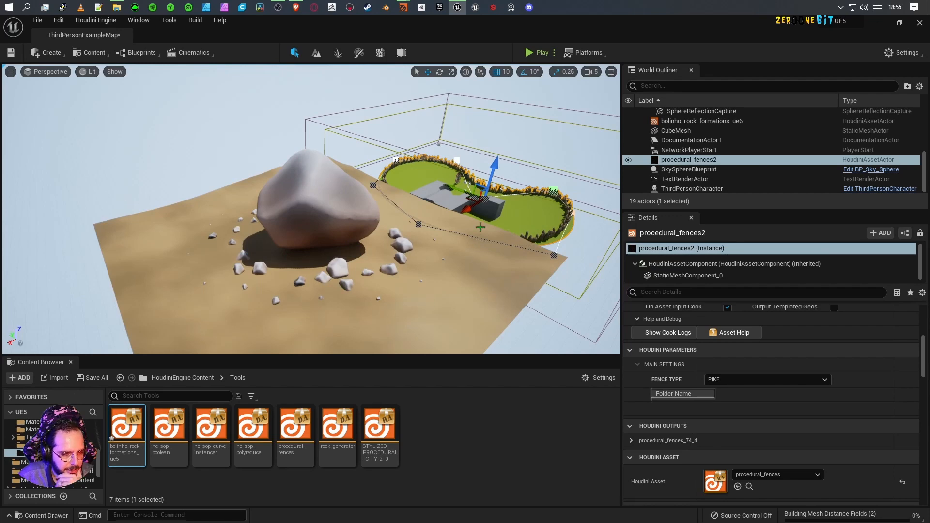
pyautogui.scroll(-5, 480, 227)
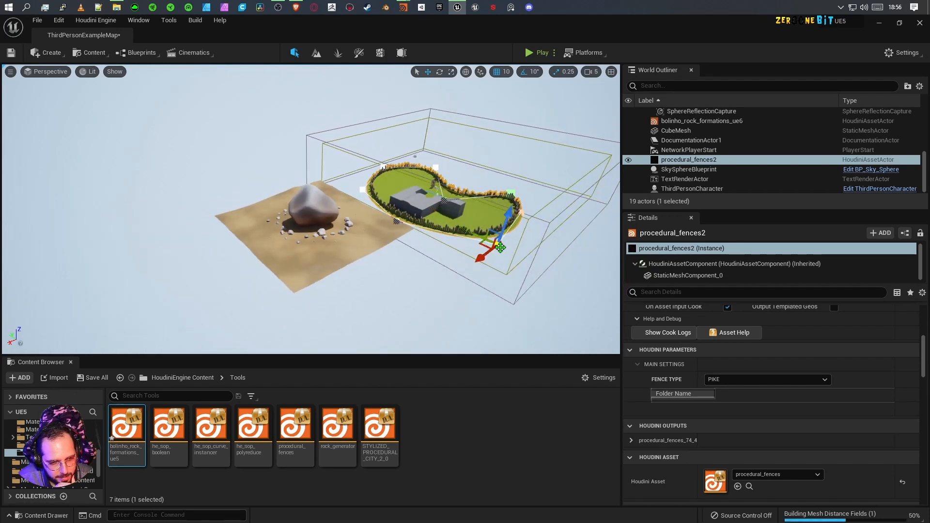
pyautogui.moveTo(473, 235); pyautogui.dragTo(562, 273)
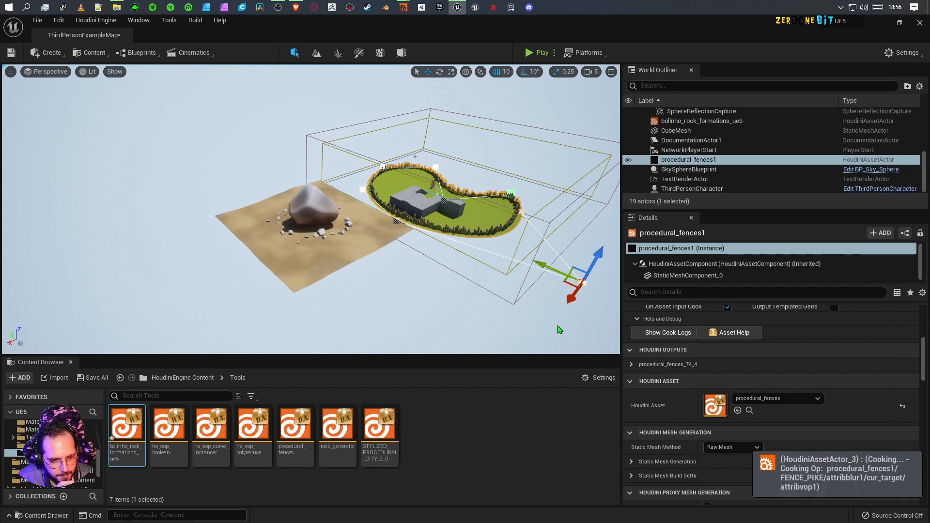
pyautogui.click(446, 200)
pyautogui.moveTo(433, 201); pyautogui.dragTo(484, 175)
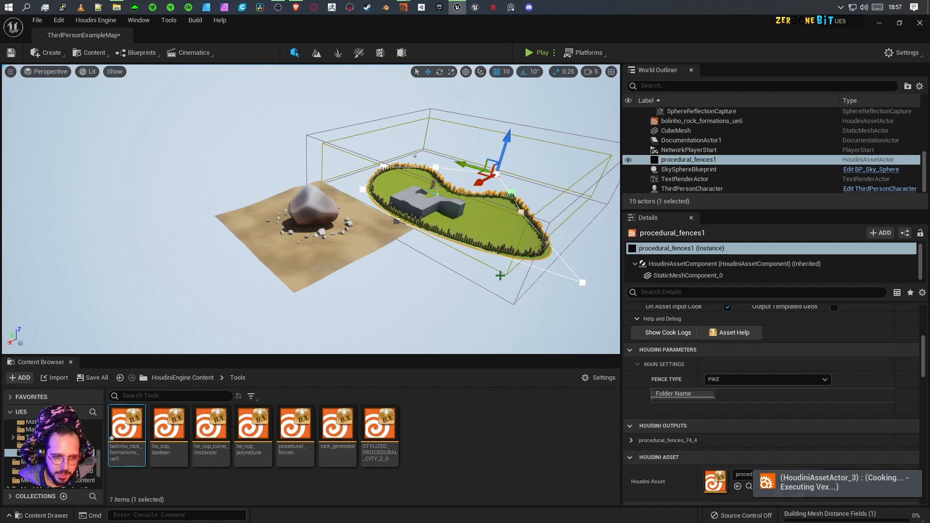
# - Set the rock formation's location to 0, 0, 0, and move it along X to 1350, beside the fenced area
pyautogui.click(390, 293)
pyautogui.keyDown('alt'); pyautogui.moveTo(164, 280); pyautogui.dragTo(232, 280); pyautogui.keyUp('alt')
pyautogui.moveTo(346, 294)
pyautogui.mouseDown(button='right')
pyautogui.moveTo(310, 291)
pyautogui.moveTo(346, 293)
pyautogui.mouseUp(button='right')
pyautogui.scroll(-6, 346, 293)
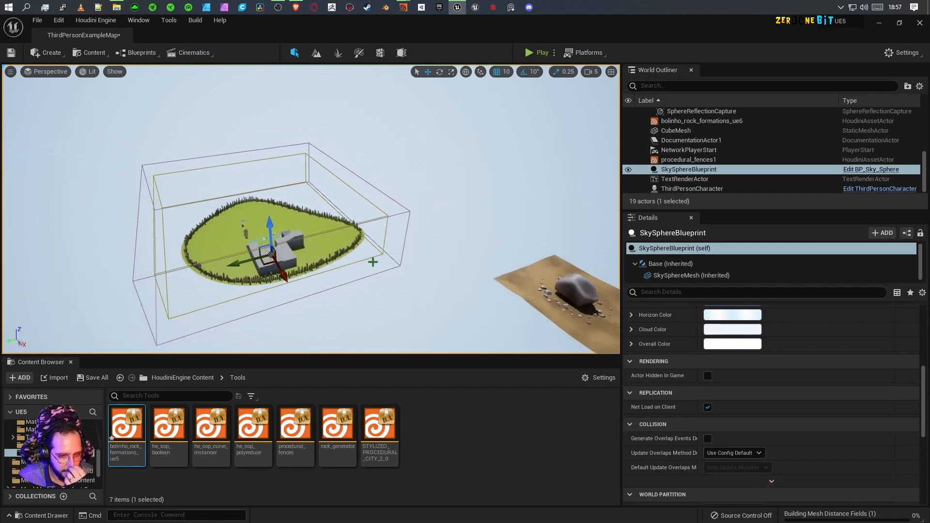
pyautogui.click(568, 287)
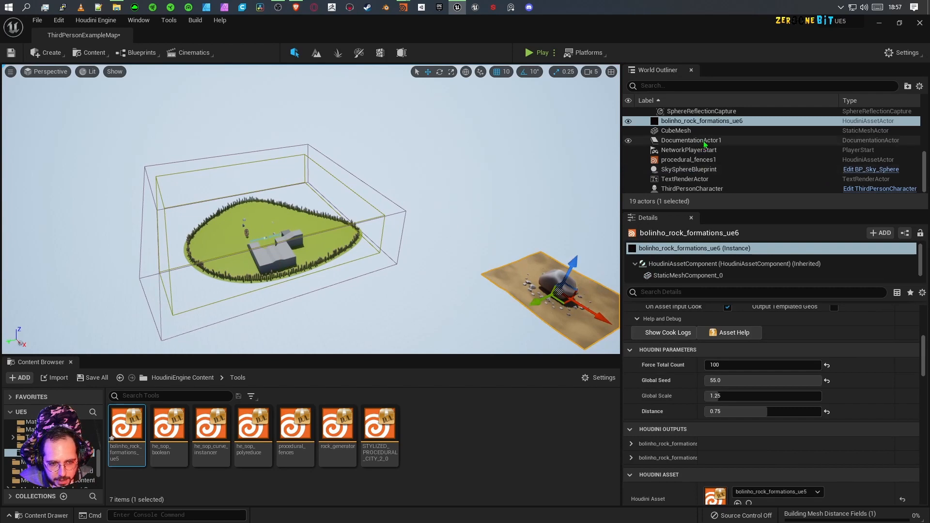
pyautogui.scroll(10, 789, 370)
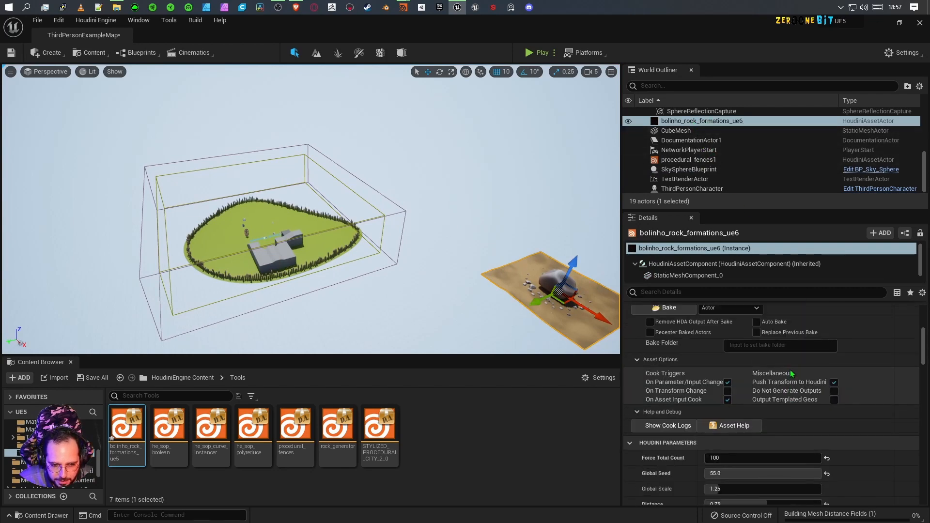
pyautogui.click(725, 326)
pyautogui.write('0')
pyautogui.press('Tab')
pyautogui.write('0')
pyautogui.press('Tab')
pyautogui.write('0')
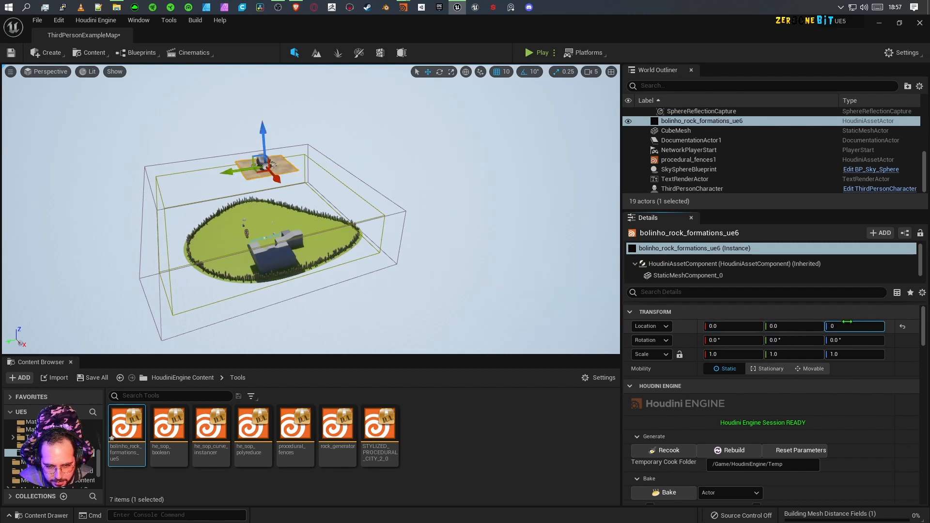
pyautogui.hotkey('shift', 'Tab')
pyautogui.moveTo(285, 277); pyautogui.dragTo(322, 319)
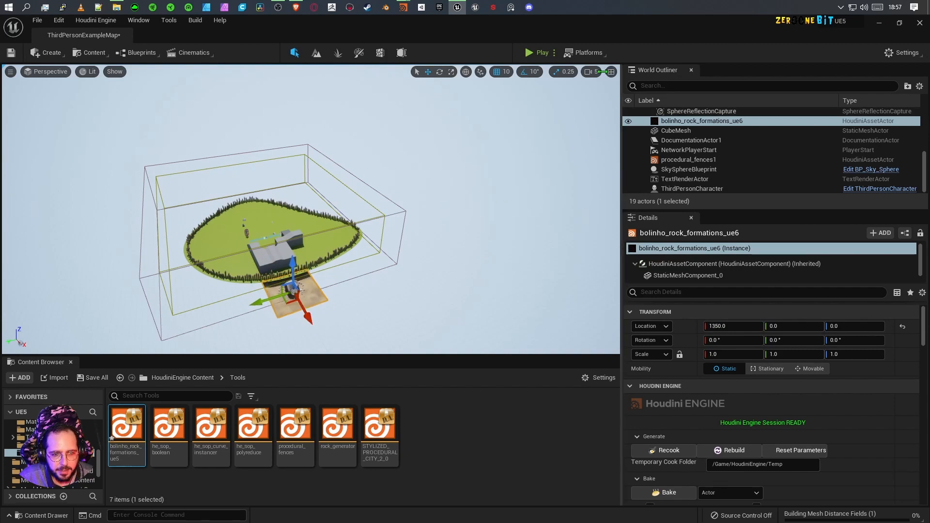
# - Play the level and run the character up the stairs and over the grey blocks to the rock formation
pyautogui.click(534, 54)
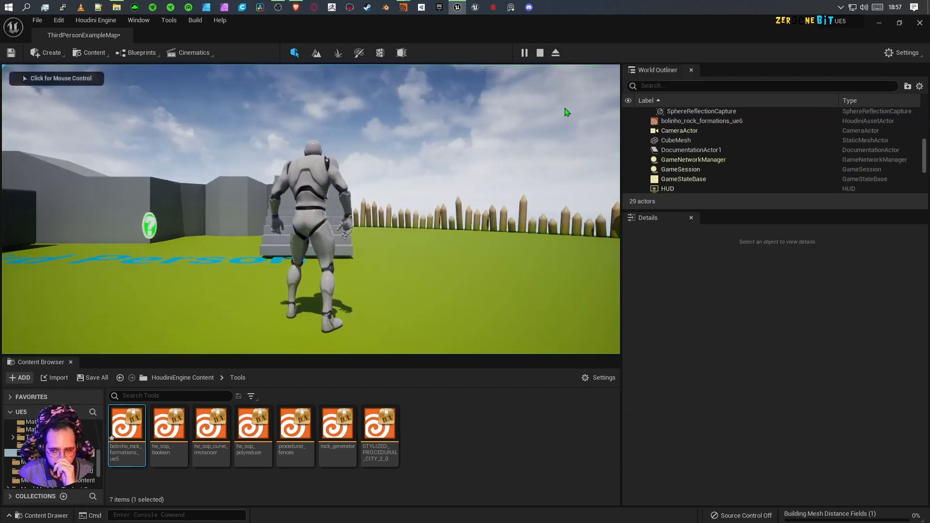
pyautogui.click(360, 257)
pyautogui.press('w')
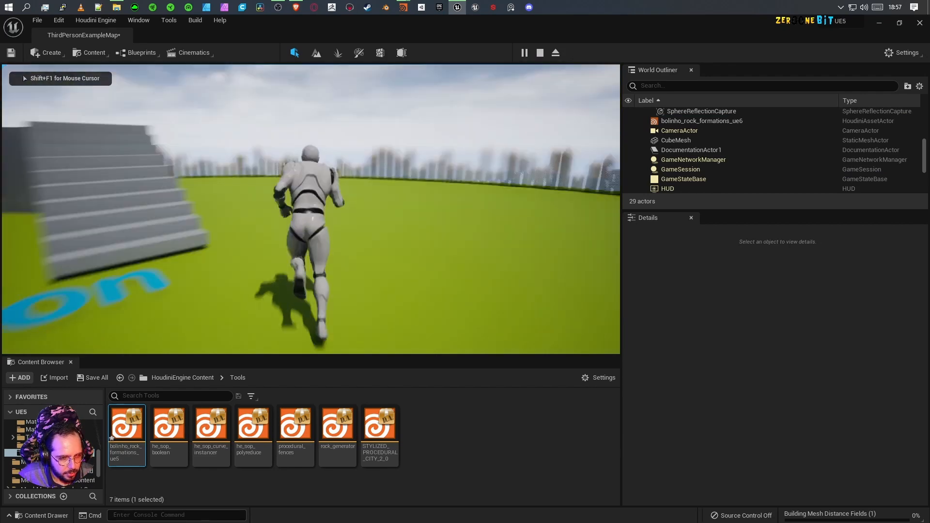
pyautogui.press('w')
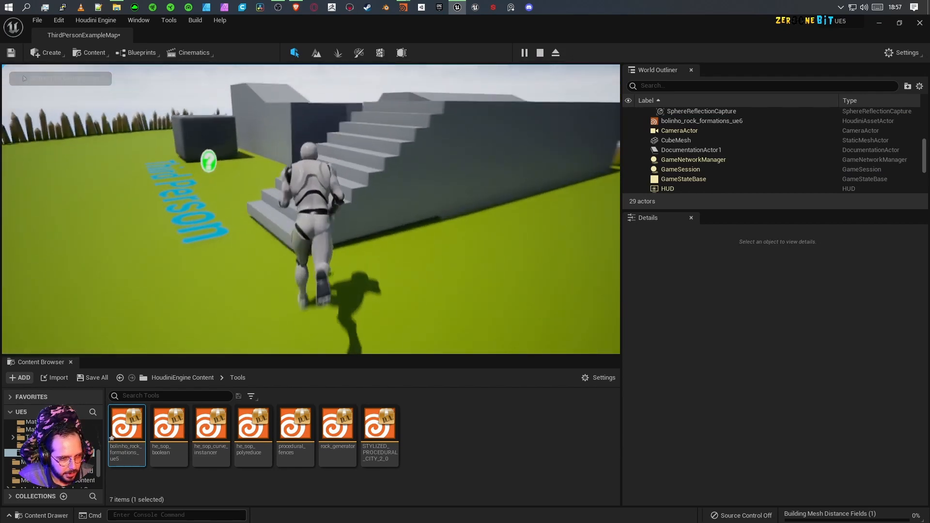
pyautogui.press('w')
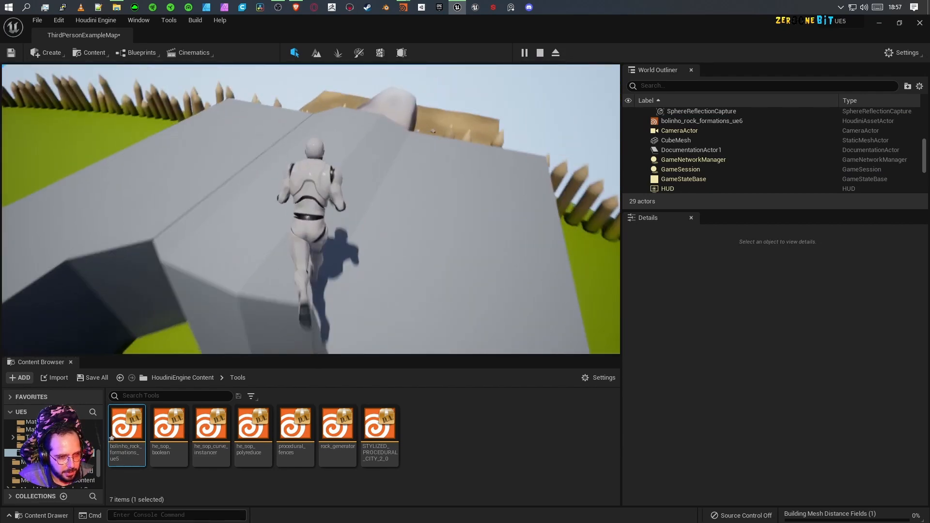
pyautogui.press('w')
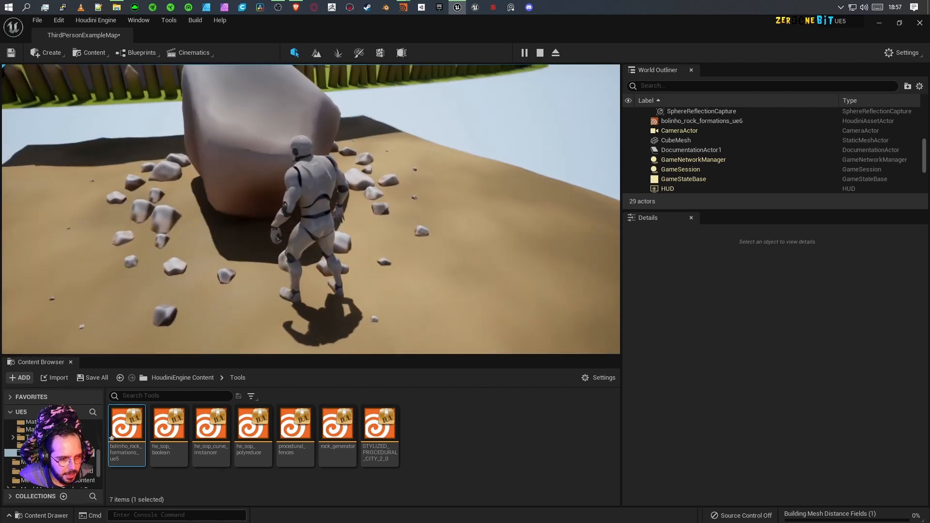
# - Run the character around the large boulder and over the scattered rocks to test the formation in play
pyautogui.press('a')
pyautogui.press('a')
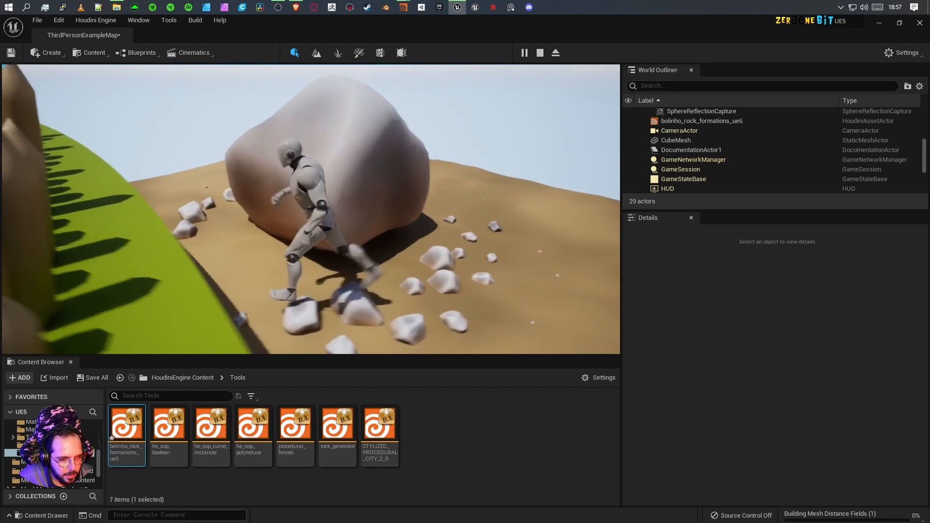
pyautogui.press('w')
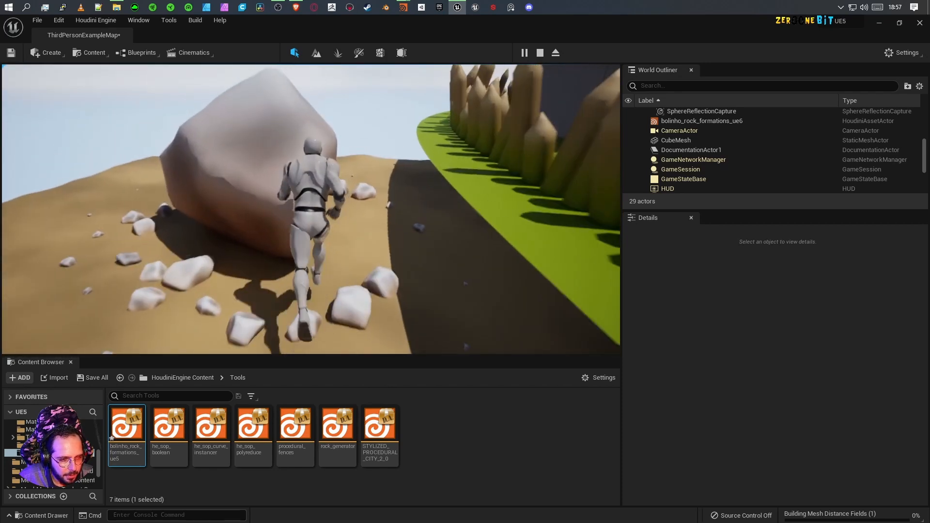
pyautogui.press('a')
pyautogui.press('s')
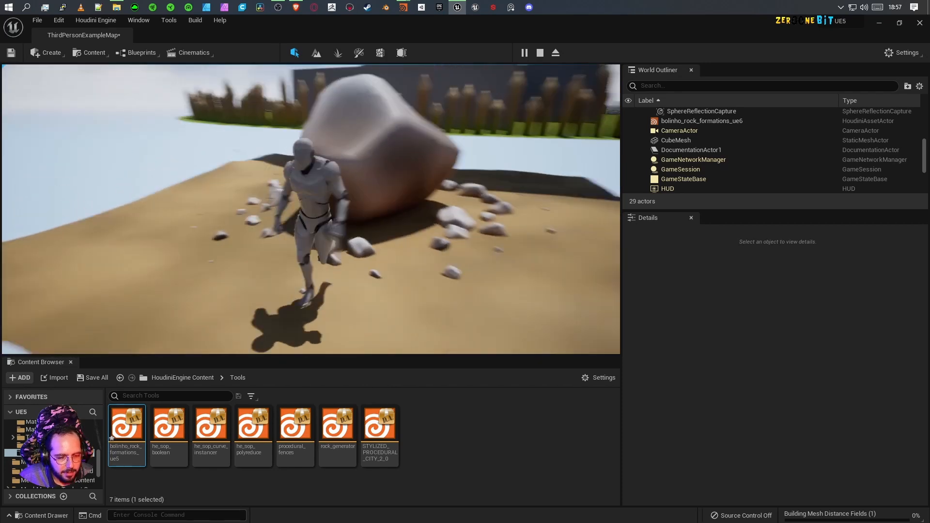